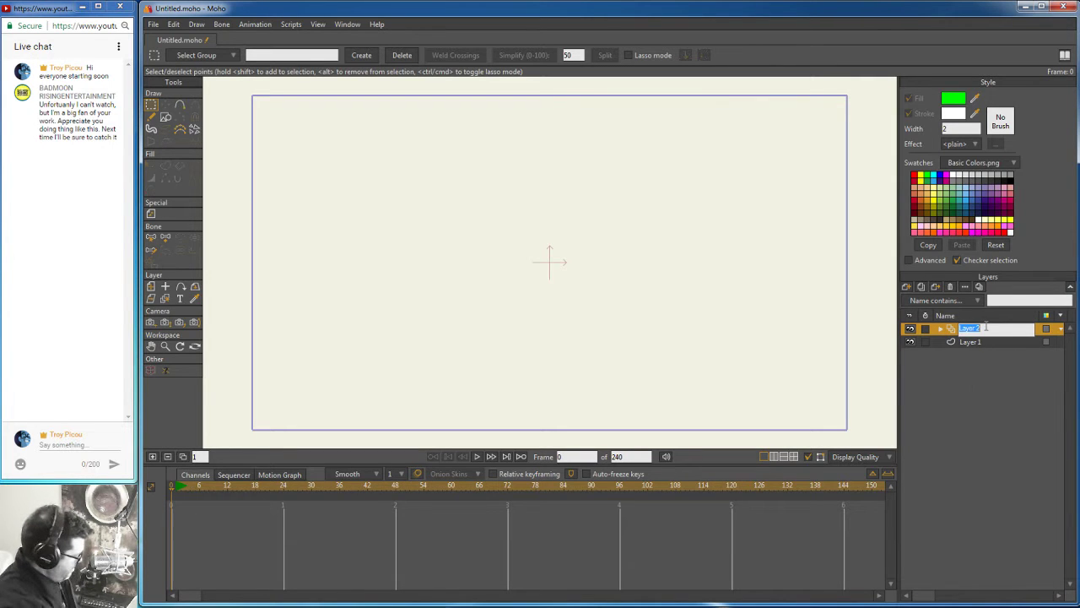
Step: Rename the selected upper layer as "base"
type("bee")
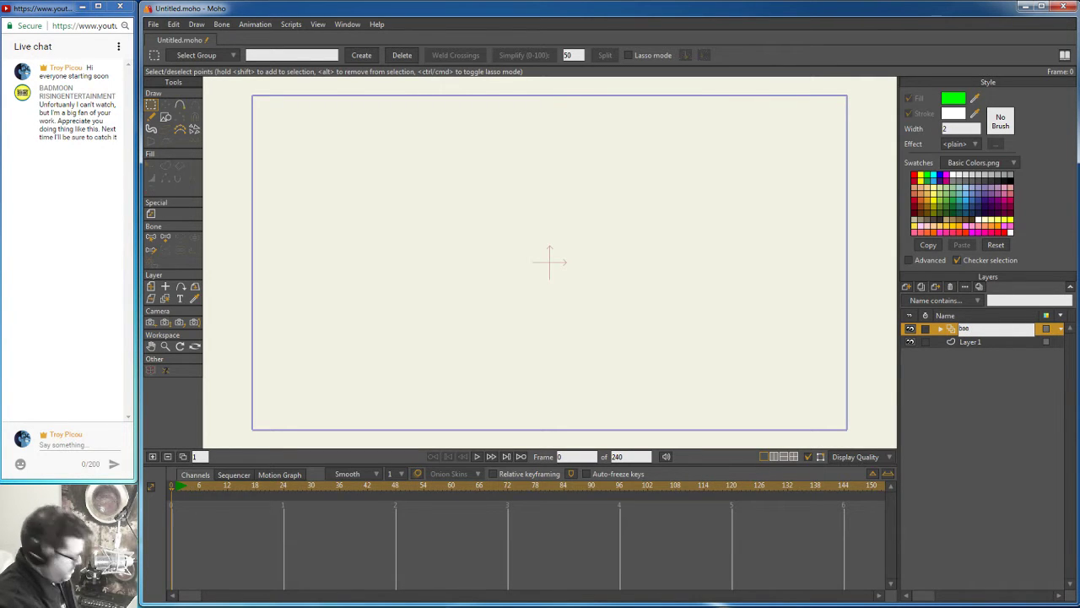
type("ae")
key("BackSpace")
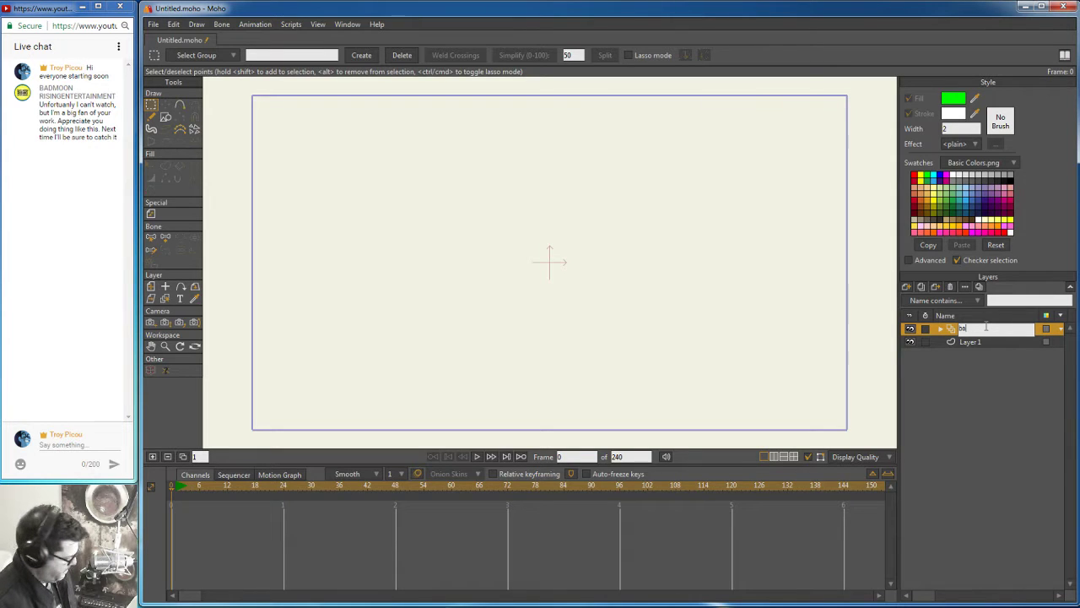
type("se")
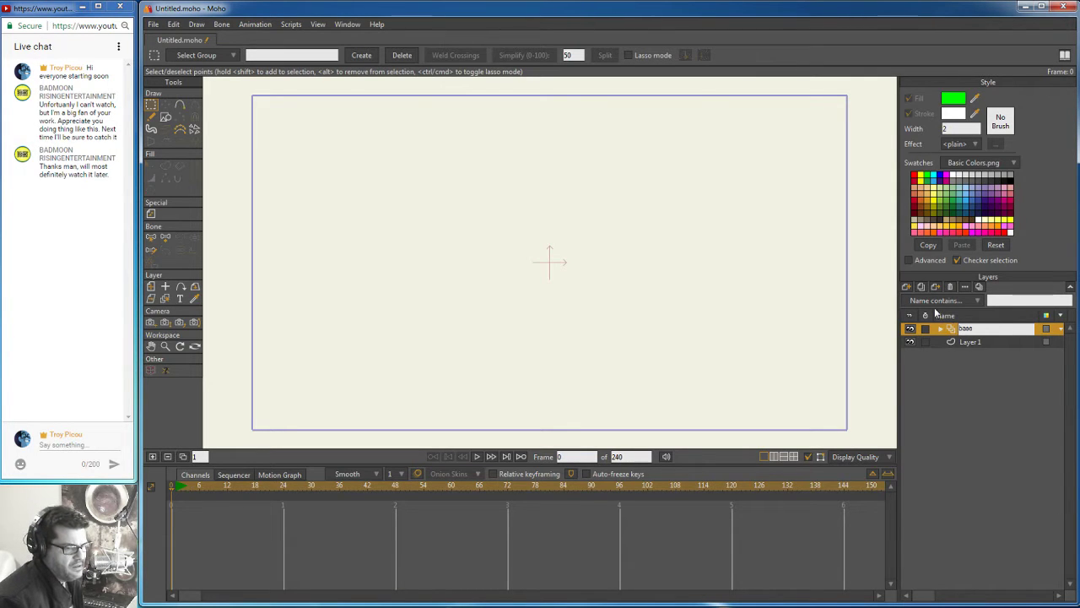
key("Return")
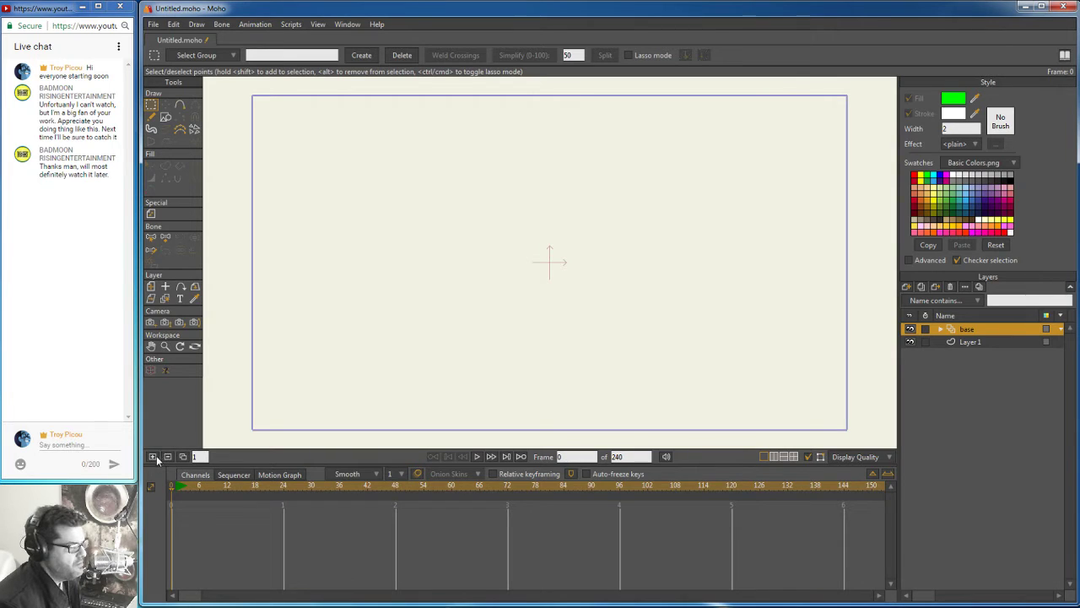
Step: Add a new frame at frame 1 and draw a short, tapered, filled freehand drip hanging from the canvas's upper edge
left_click(185, 492)
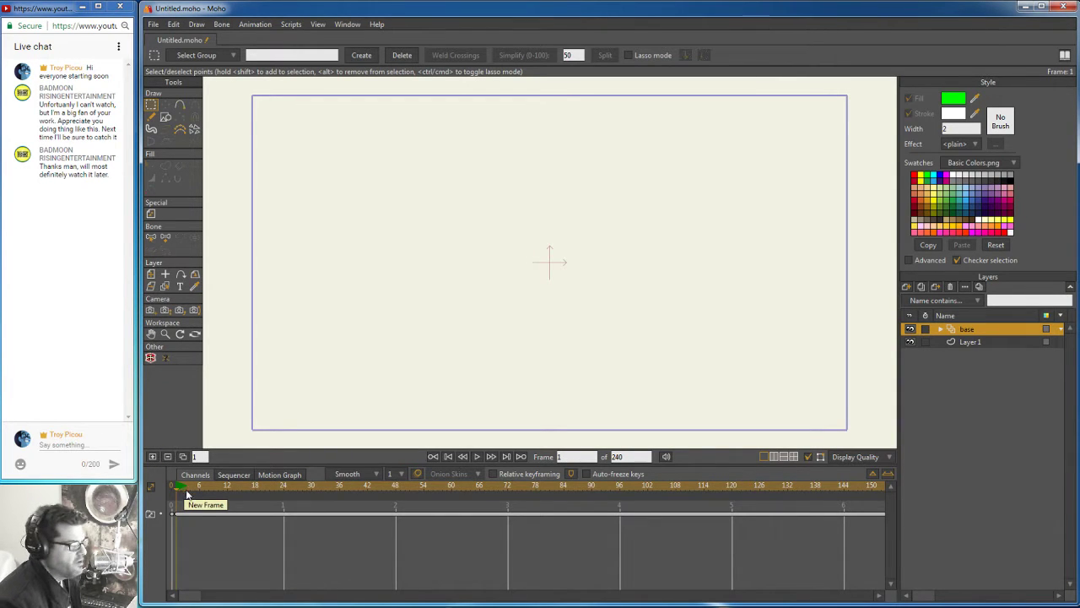
left_click(152, 128)
left_click(200, 58)
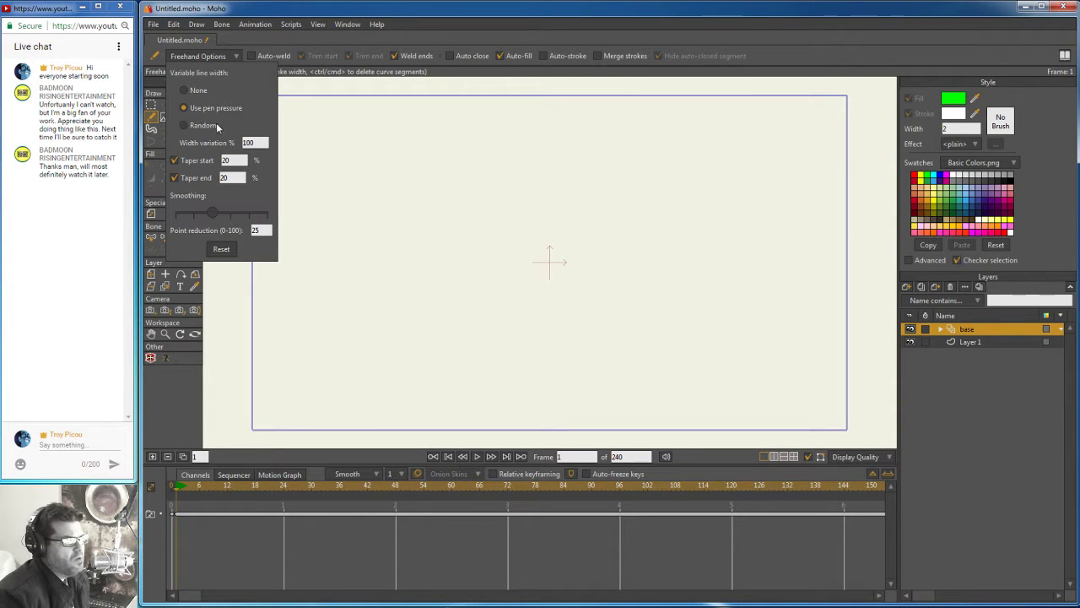
left_click(493, 41)
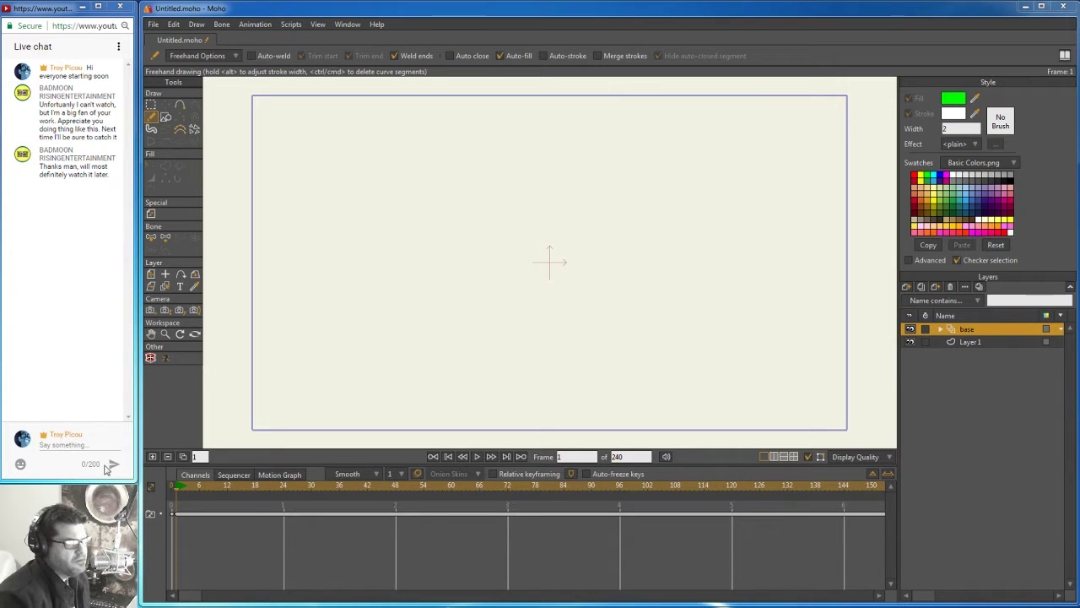
left_click(500, 55)
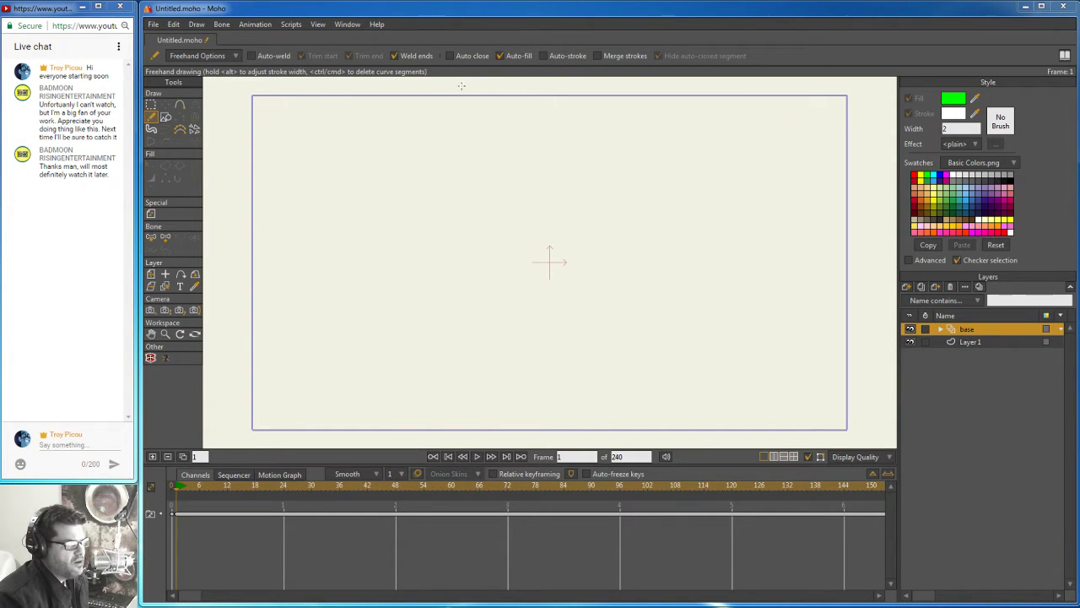
mouse_move(487, 83)
left_mouse_down()
mouse_move(468, 84)
mouse_move(458, 101)
mouse_move(471, 157)
mouse_move(487, 136)
mouse_move(488, 83)
left_mouse_up()
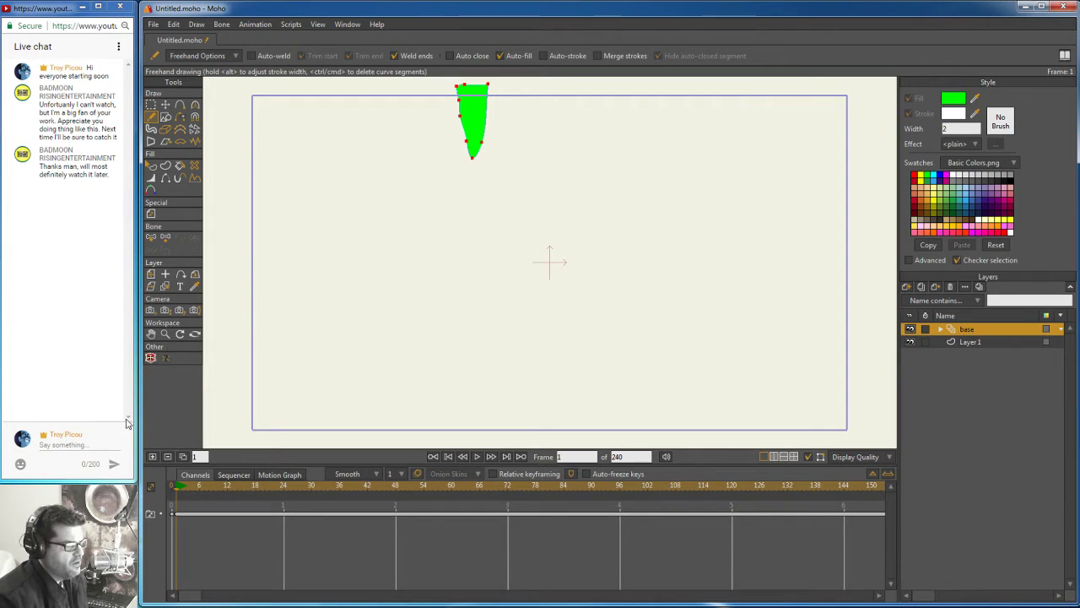
Step: Add frame 2 with onion skins enabled and draw a longer freehand drip with pointed splash shapes along both sides
left_click(153, 458)
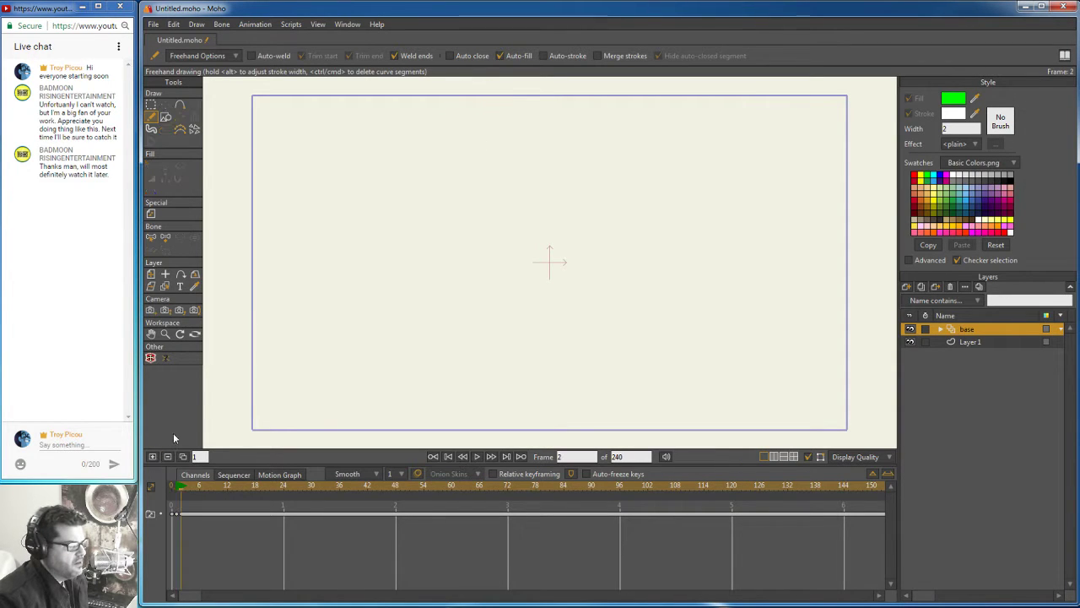
left_click(418, 474)
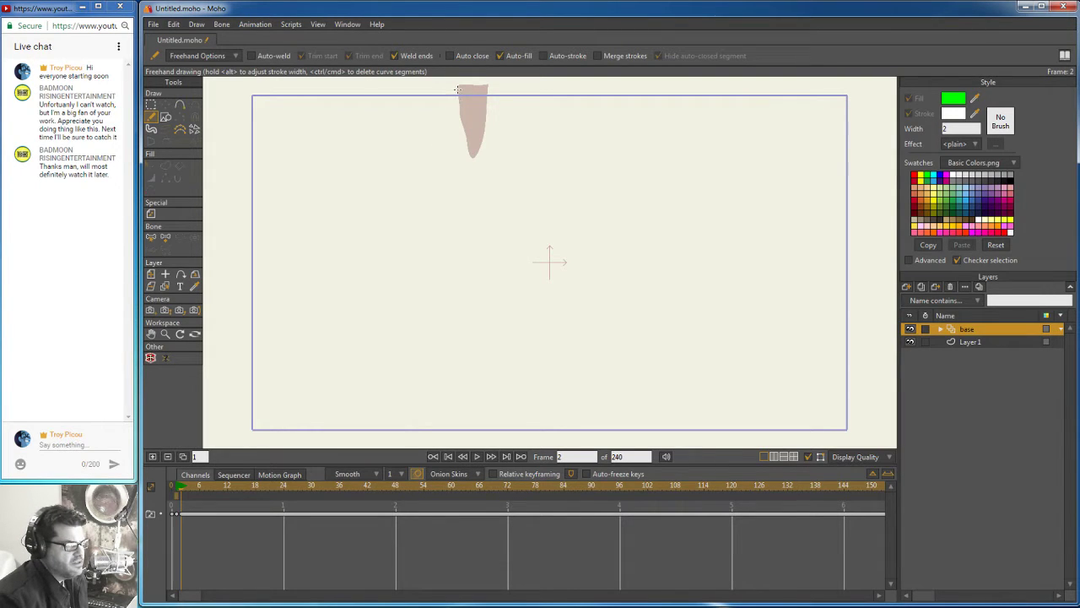
mouse_move(457, 108)
left_mouse_down()
mouse_move(482, 222)
mouse_move(489, 86)
mouse_move(457, 85)
left_mouse_up()
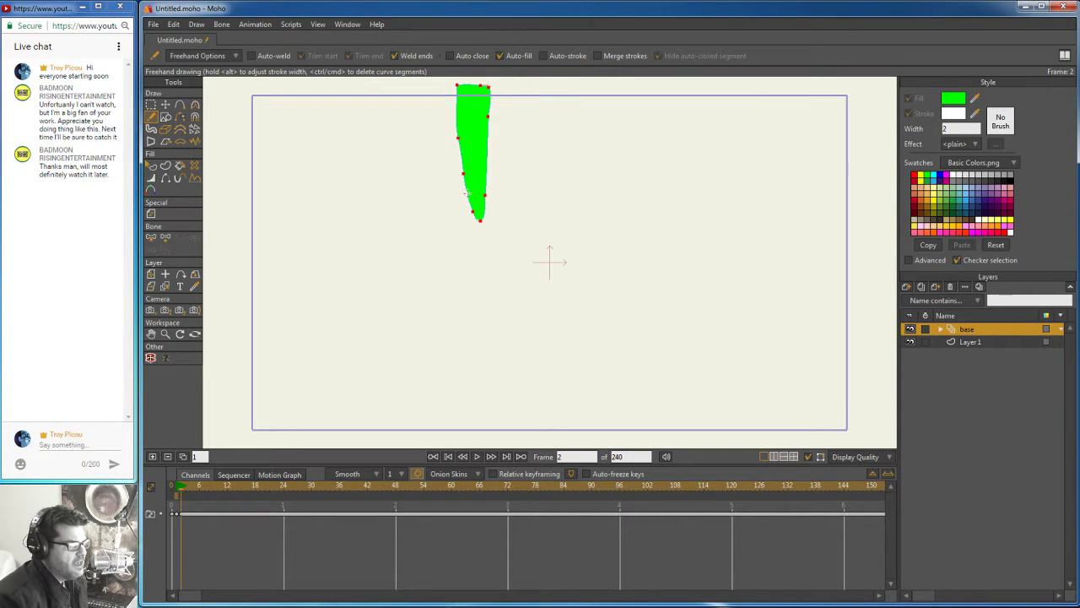
left_click(450, 152)
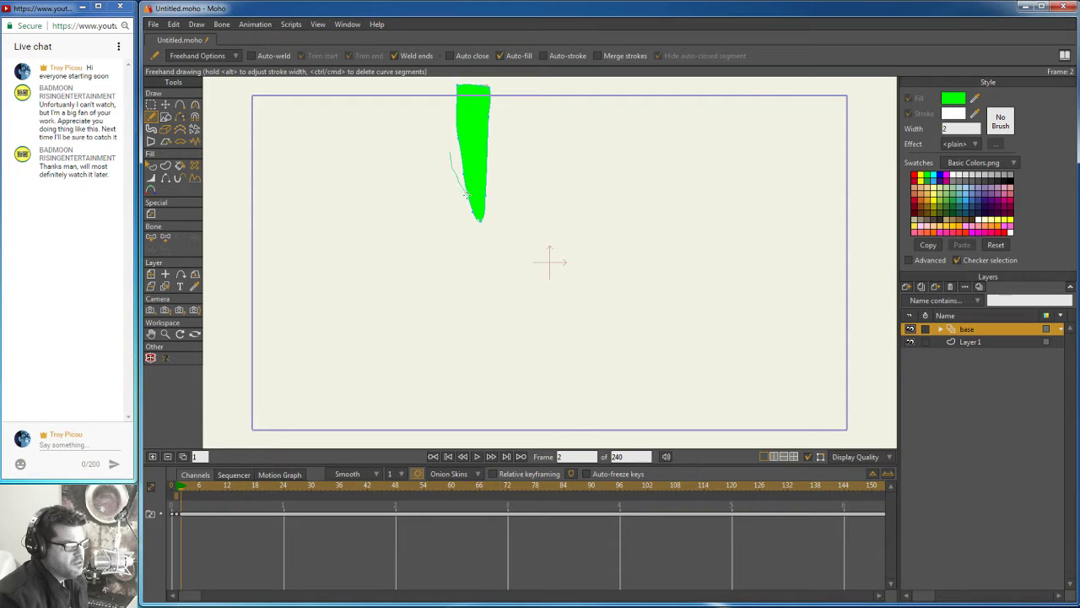
mouse_move(467, 196)
left_mouse_down()
mouse_move(450, 152)
mouse_move(492, 142)
mouse_move(486, 179)
mouse_move(492, 120)
mouse_move(456, 132)
mouse_move(455, 123)
mouse_move(460, 142)
left_mouse_up()
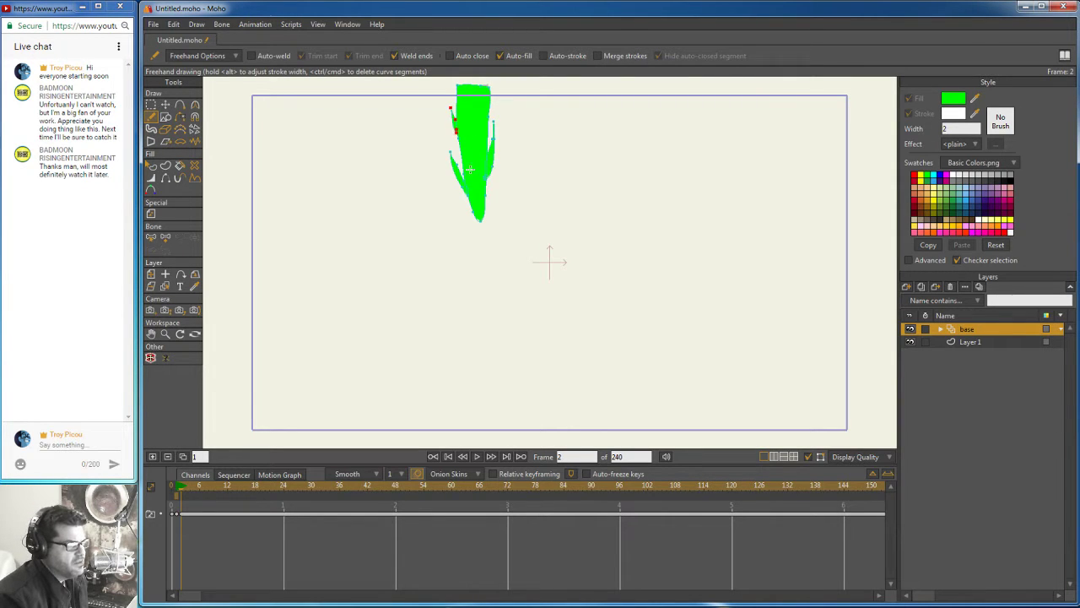
Step: Transform the splash shapes' points on frame 2, nudging the side tips closer to the drip
left_click(166, 103)
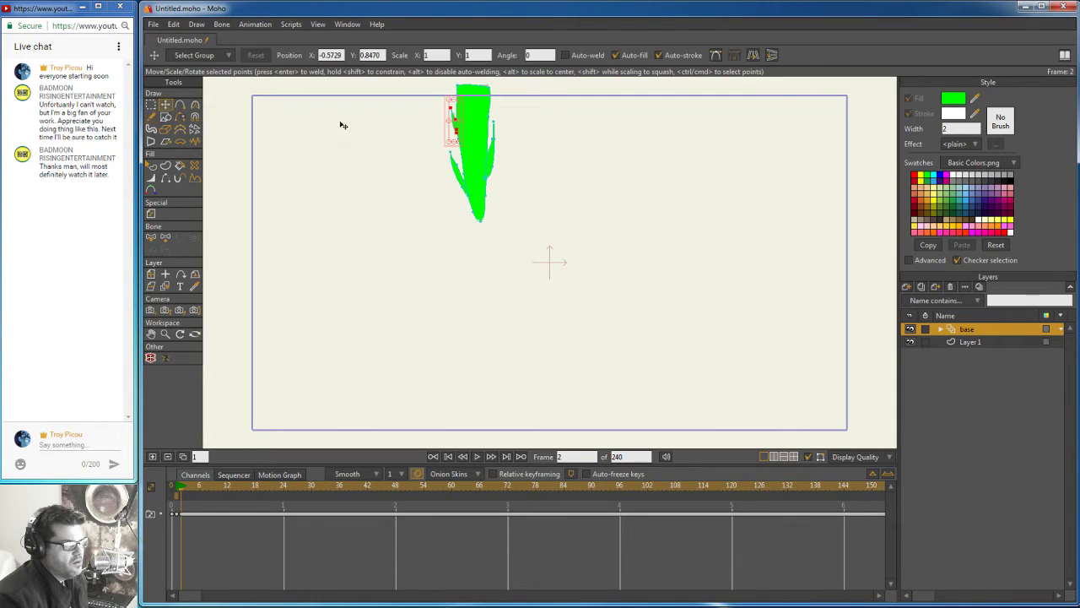
left_click_drag(452, 156, 454, 159)
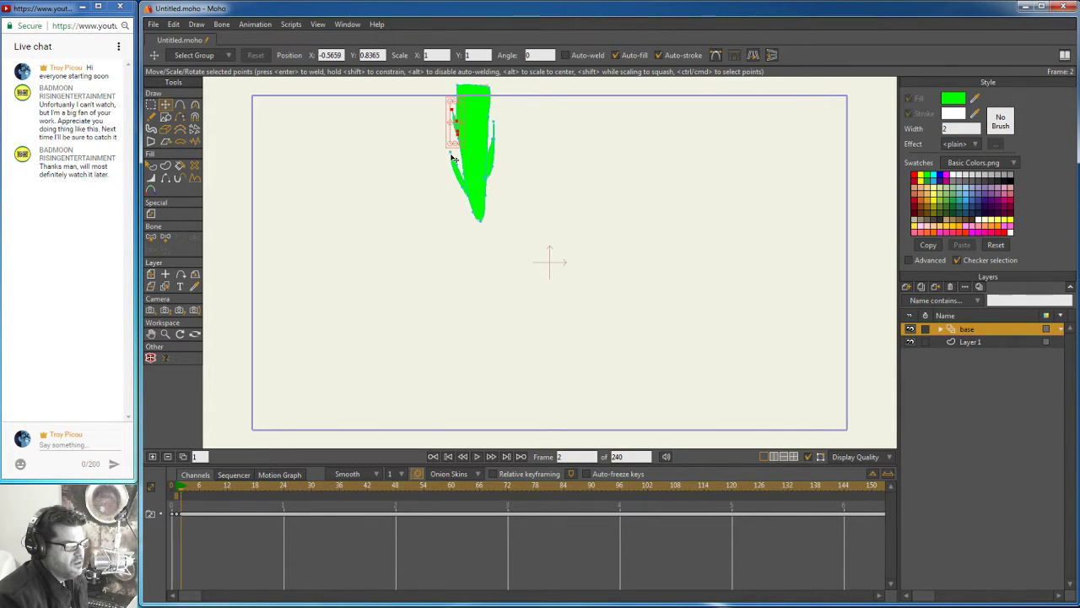
left_click(451, 157)
left_click(452, 156)
left_click_drag(452, 157, 465, 175)
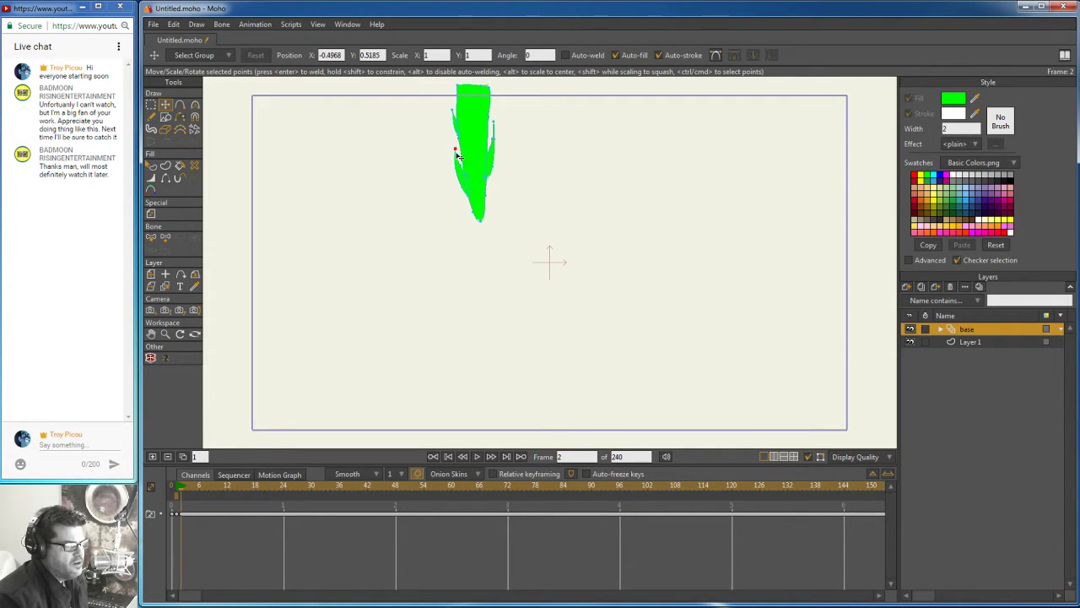
left_click(457, 156)
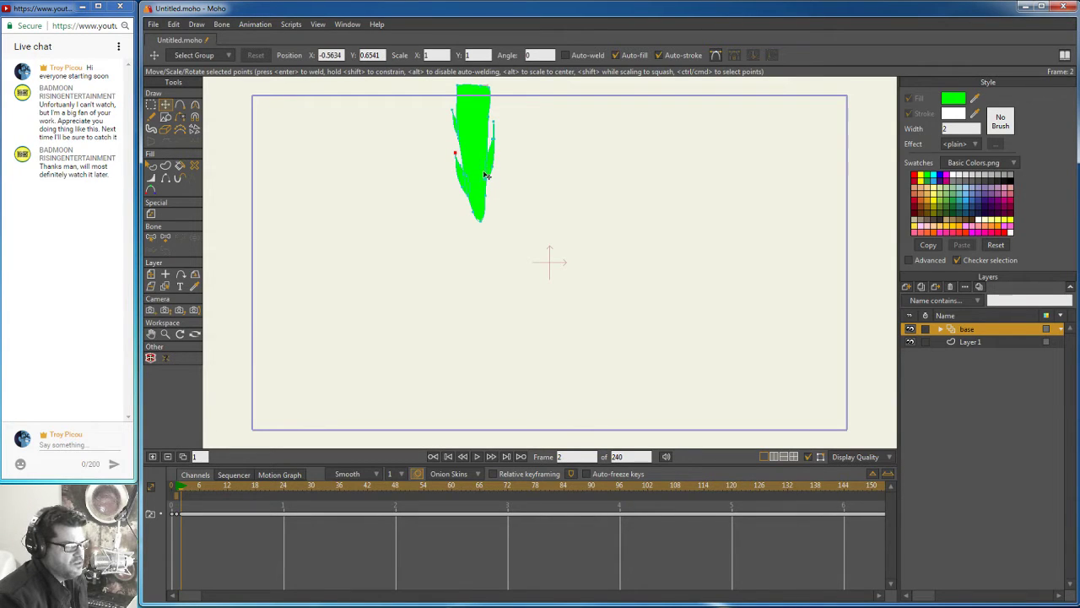
left_click(494, 143)
left_click(493, 124)
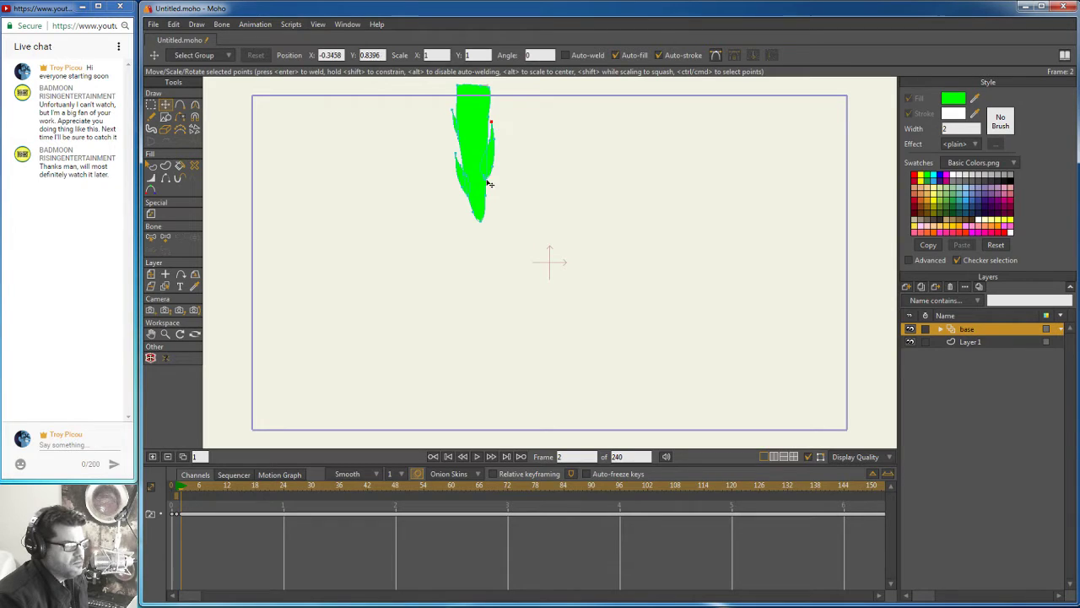
Step: Reshape the lower end of the frame 2 drip, pulling its tip slightly down and widening its sides
left_click_drag(477, 217, 481, 227)
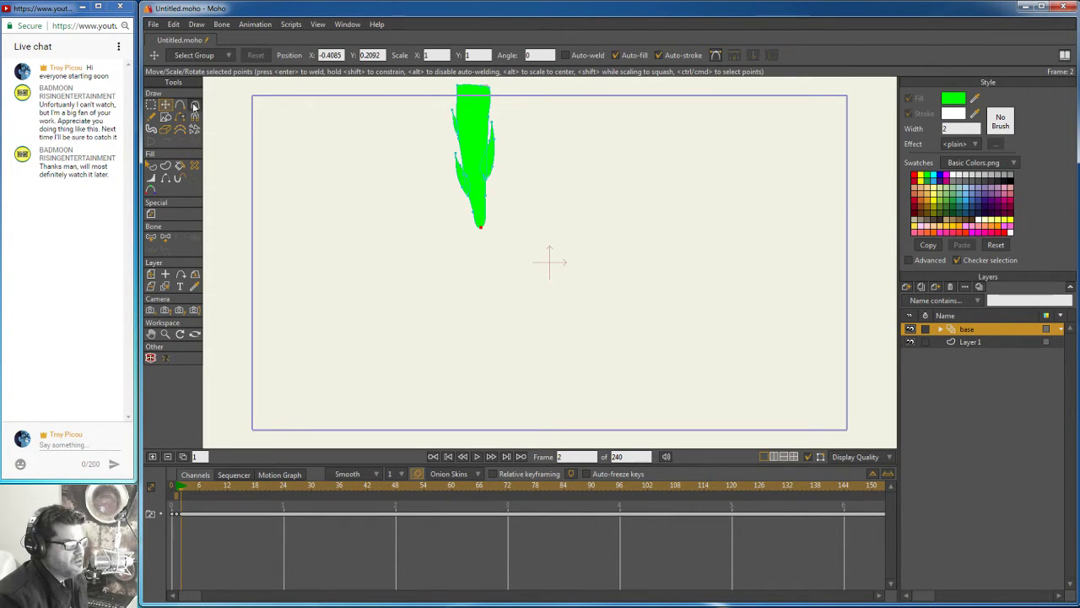
left_click(487, 198)
left_click(490, 198)
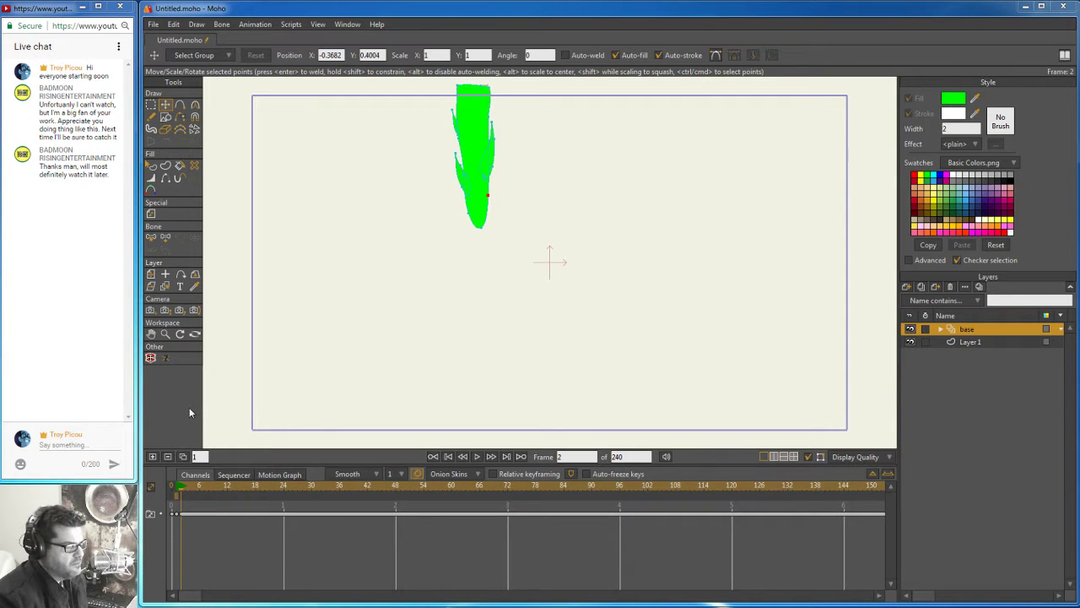
Step: Add frame 3 and draw a filled freehand stream running the full height of the canvas over the previous drip
left_click(153, 457)
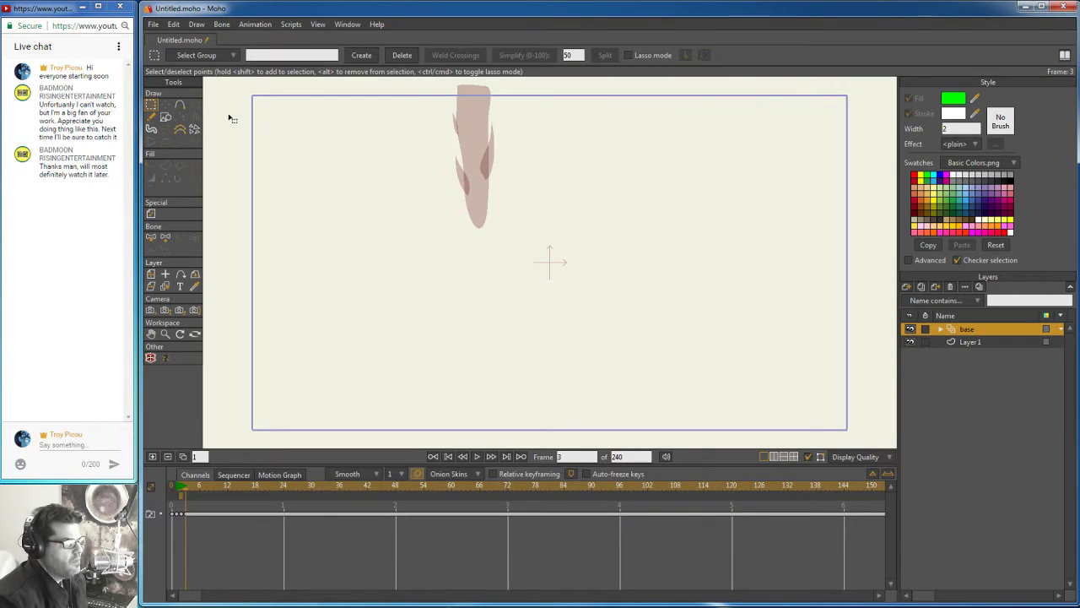
left_click(151, 116)
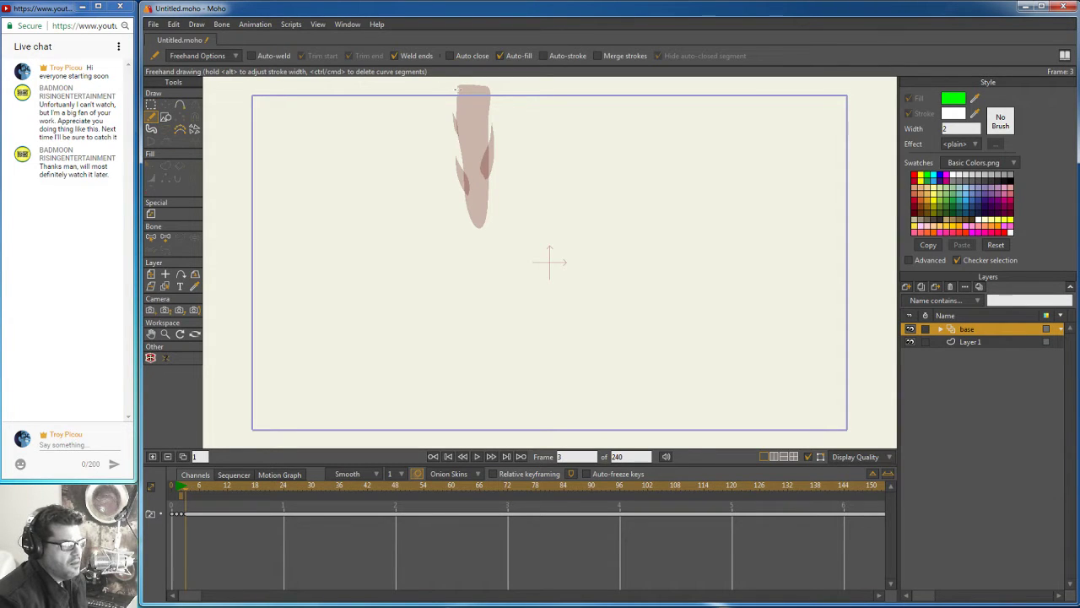
left_click_drag(457, 82, 457, 108)
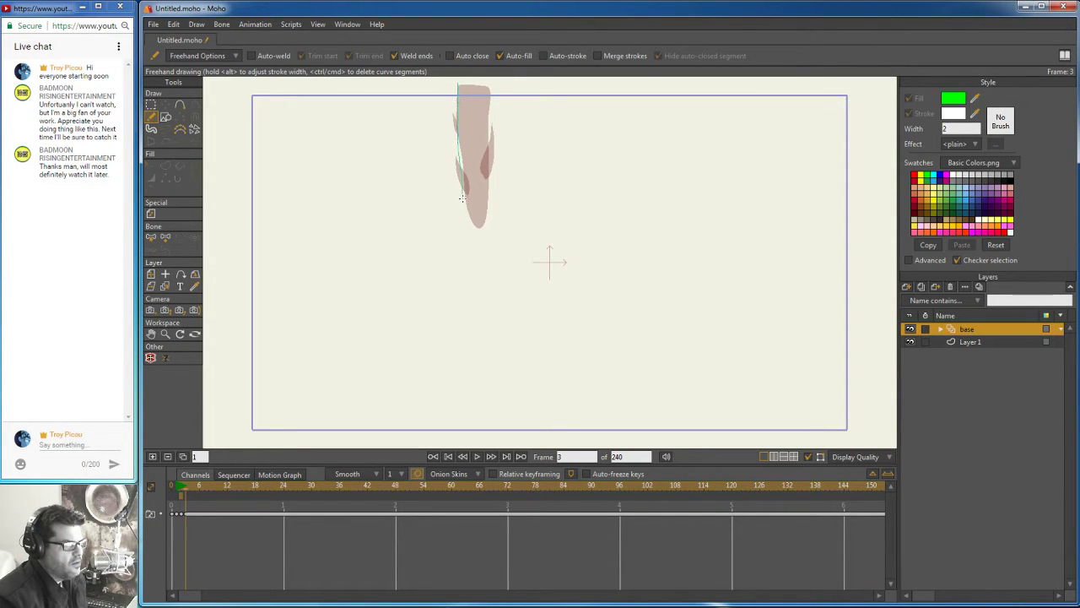
mouse_move(461, 197)
left_mouse_down()
mouse_move(475, 430)
mouse_move(506, 426)
mouse_move(491, 309)
left_mouse_up()
mouse_move(487, 272)
left_mouse_down()
mouse_move(495, 140)
mouse_move(486, 83)
mouse_move(456, 83)
left_mouse_up()
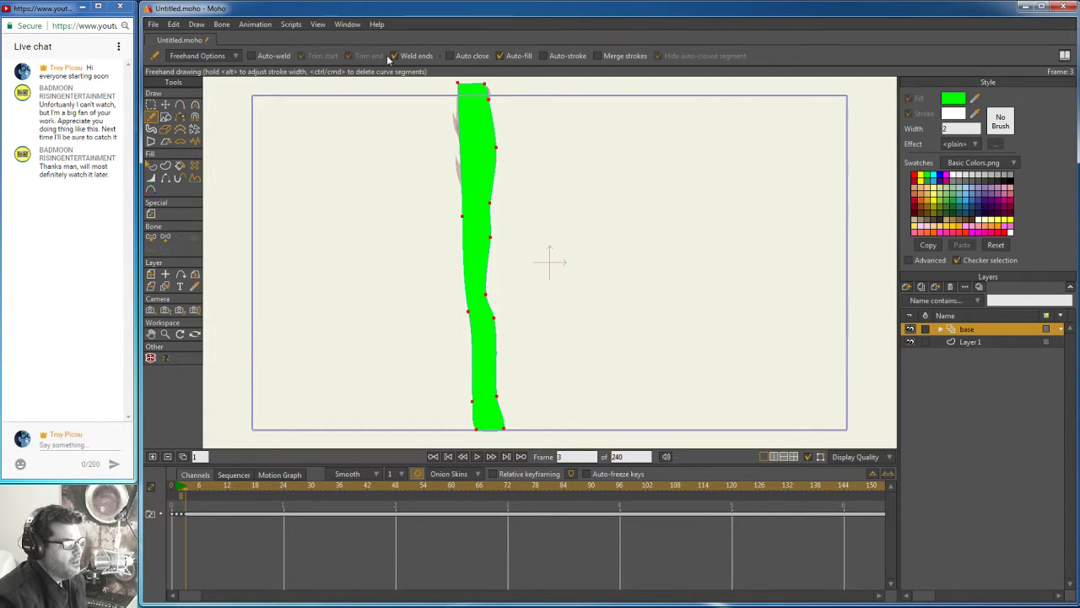
Step: Move individual outline points of the full-height stream on frame 3 to smooth its sides and adjust its flared base
left_click(166, 104)
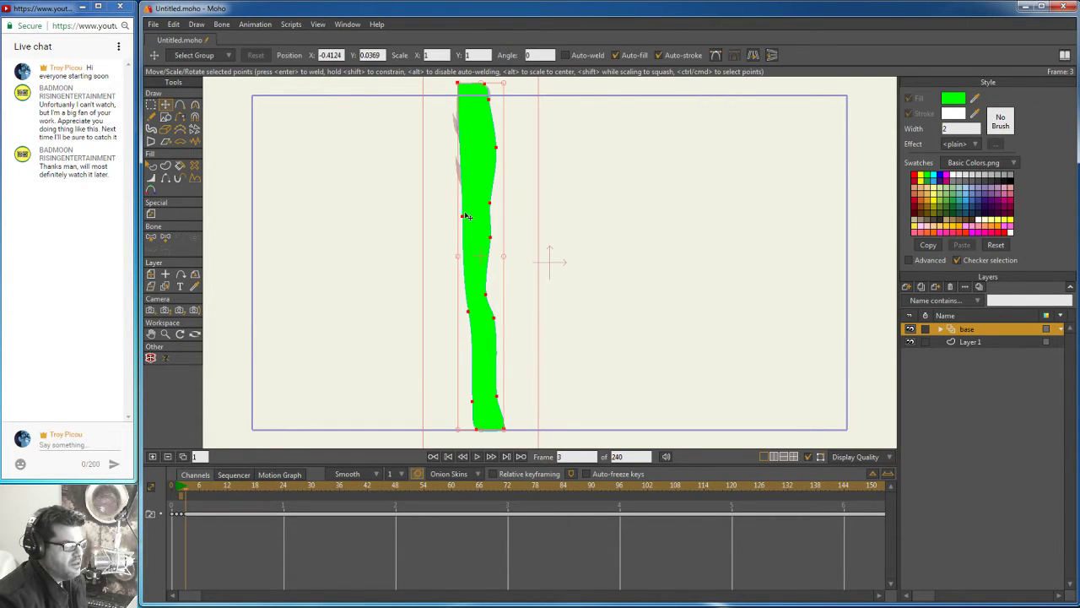
left_click(464, 219)
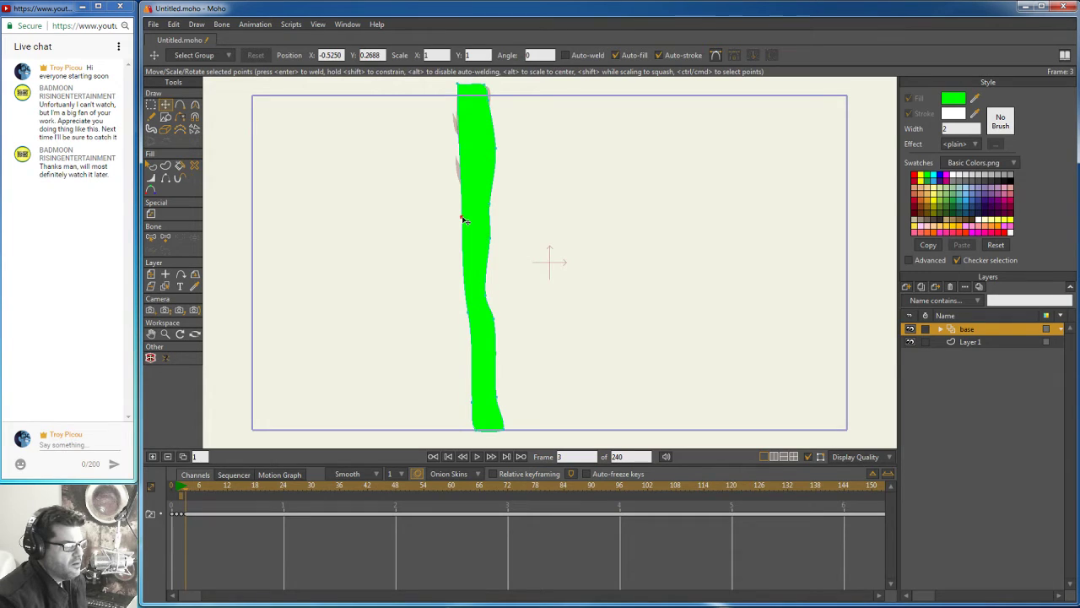
left_click_drag(464, 219, 469, 191)
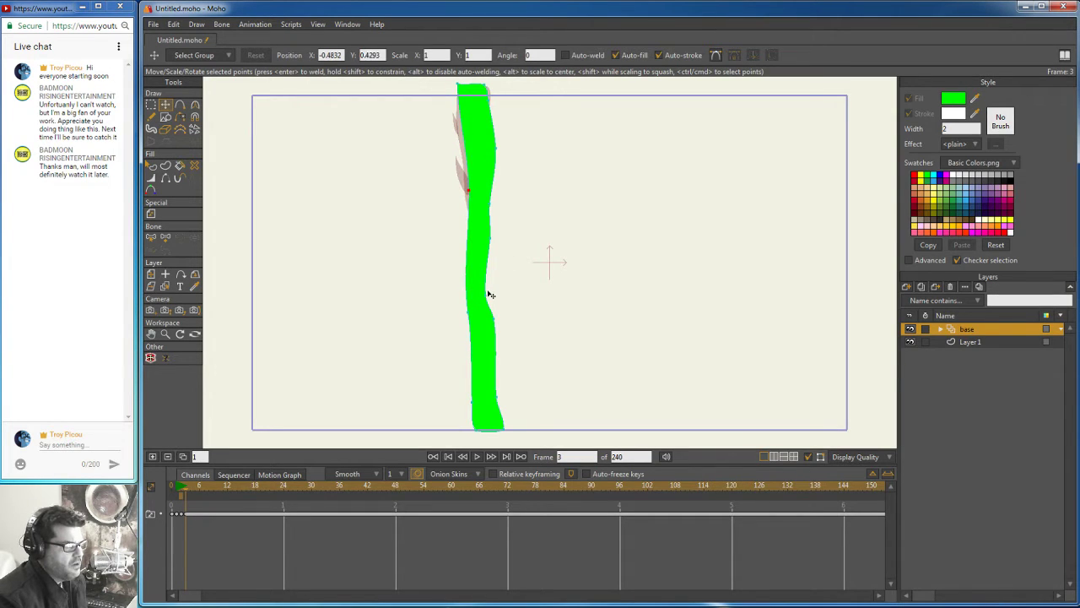
left_click(492, 239)
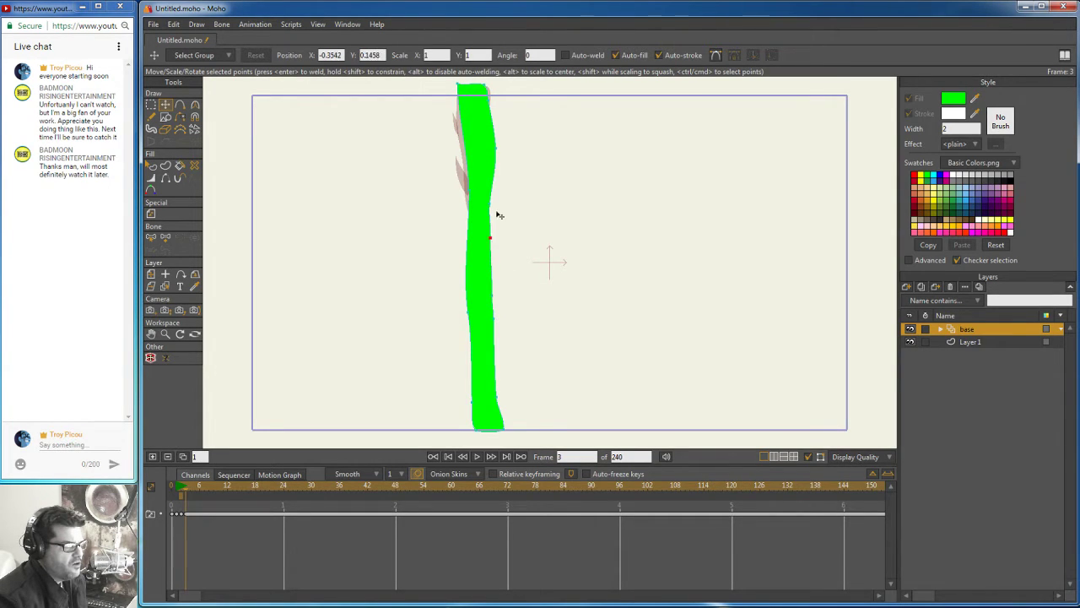
left_click(494, 205)
left_click(471, 183)
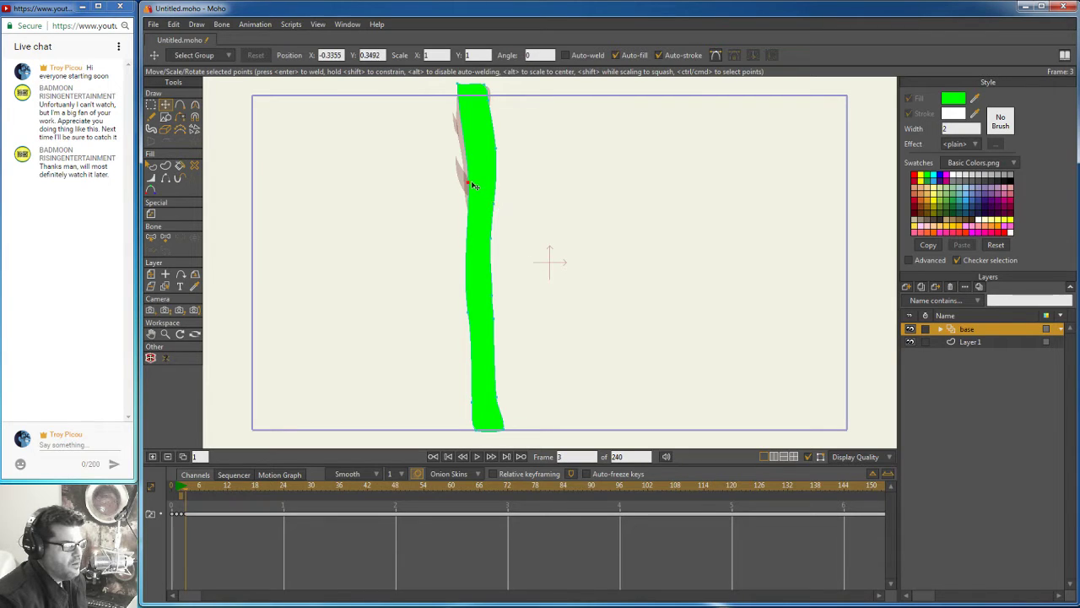
left_click_drag(473, 183, 472, 174)
left_click_drag(468, 315, 465, 316)
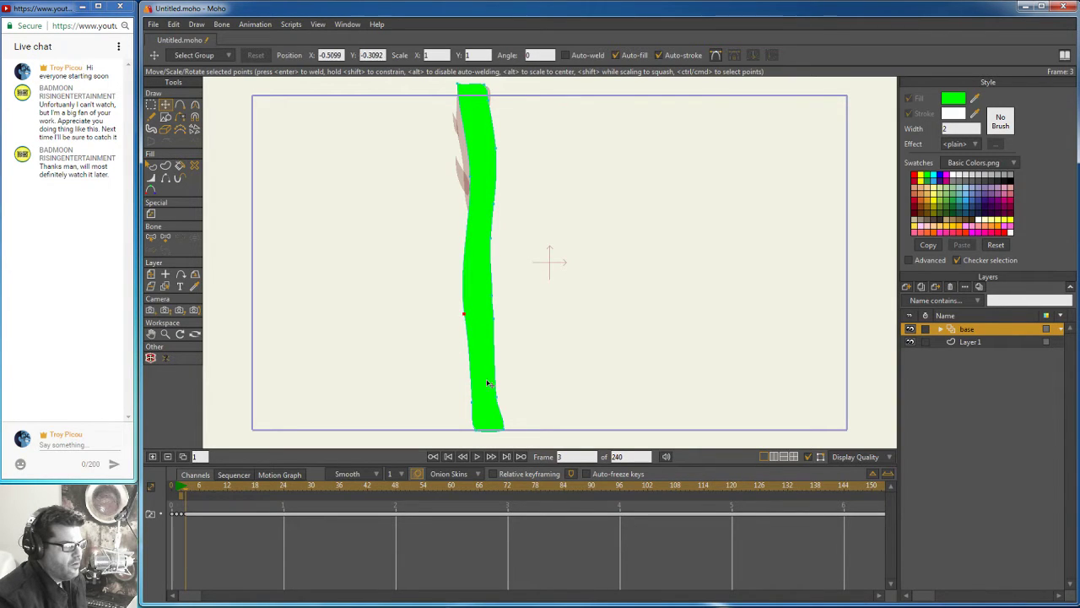
left_click_drag(496, 401, 506, 429)
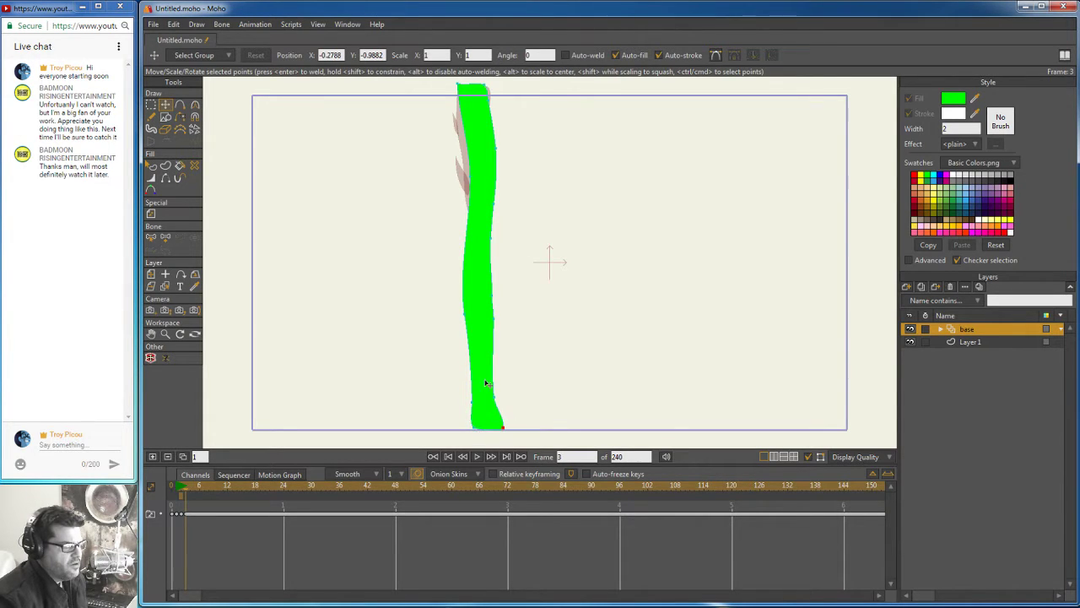
Step: Draw a thin, wide ellipse at the foot of the stream on frame 3 as a puddle
left_click(167, 117)
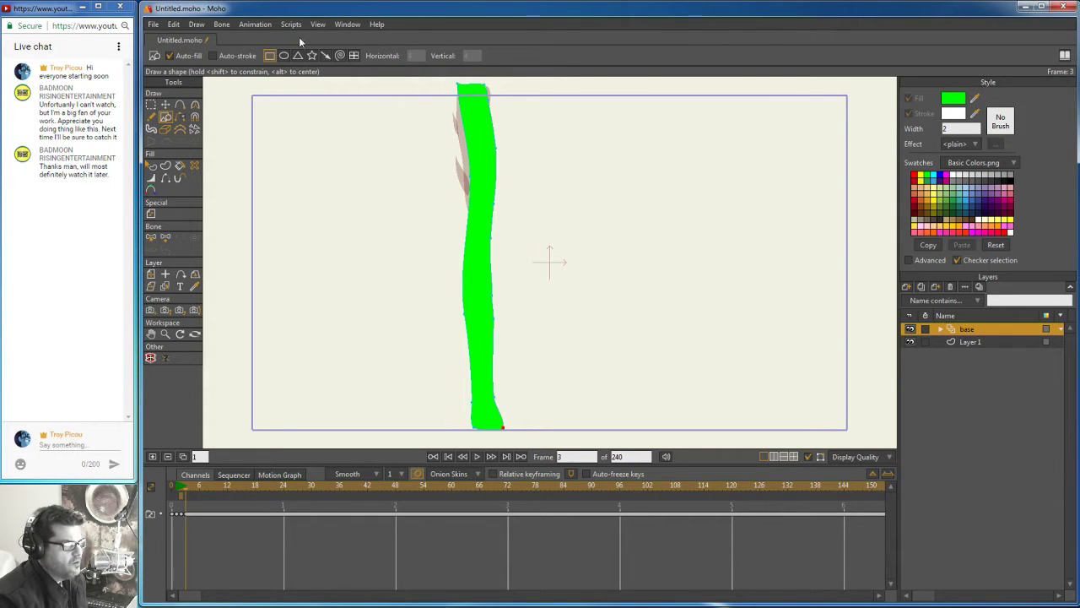
left_click(284, 55)
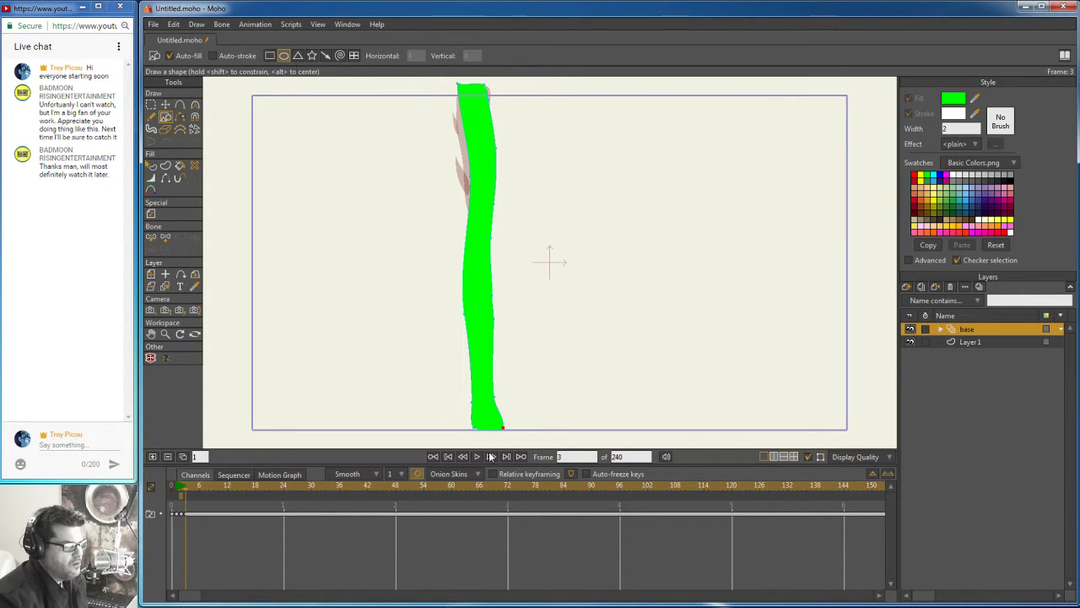
left_click_drag(442, 426, 538, 430)
left_click_drag(536, 430, 536, 429)
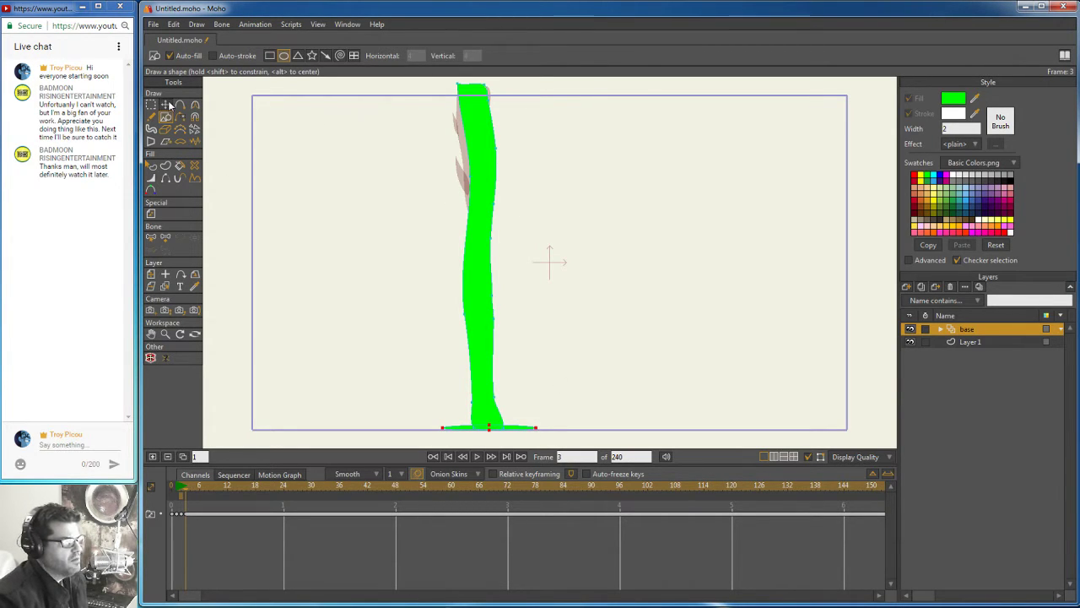
Step: Deselect the puddle on frame 3 and add an empty frame 4 to the frame-by-frame layer
left_click(166, 105)
left_click(432, 325)
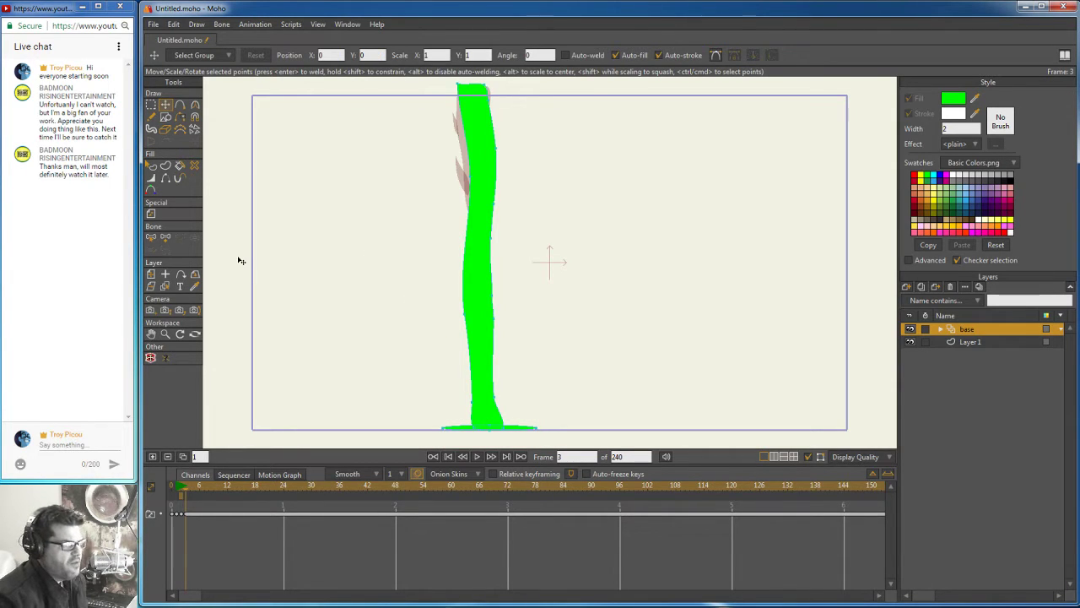
left_click(153, 457)
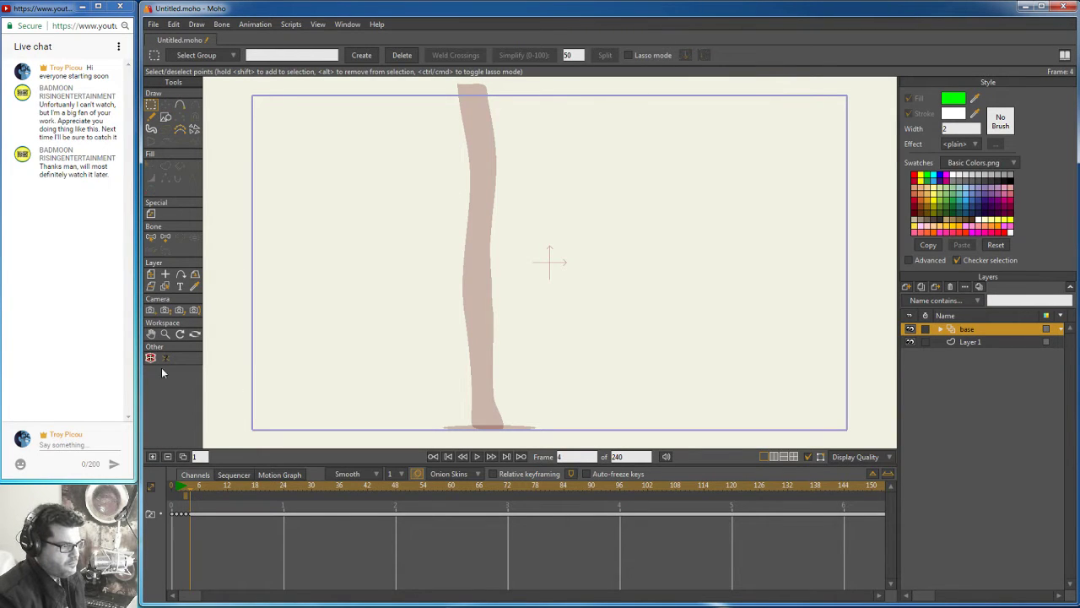
Step: Copy the puddle ellipse from frame 3 and paste it into frame 4
left_click(186, 488)
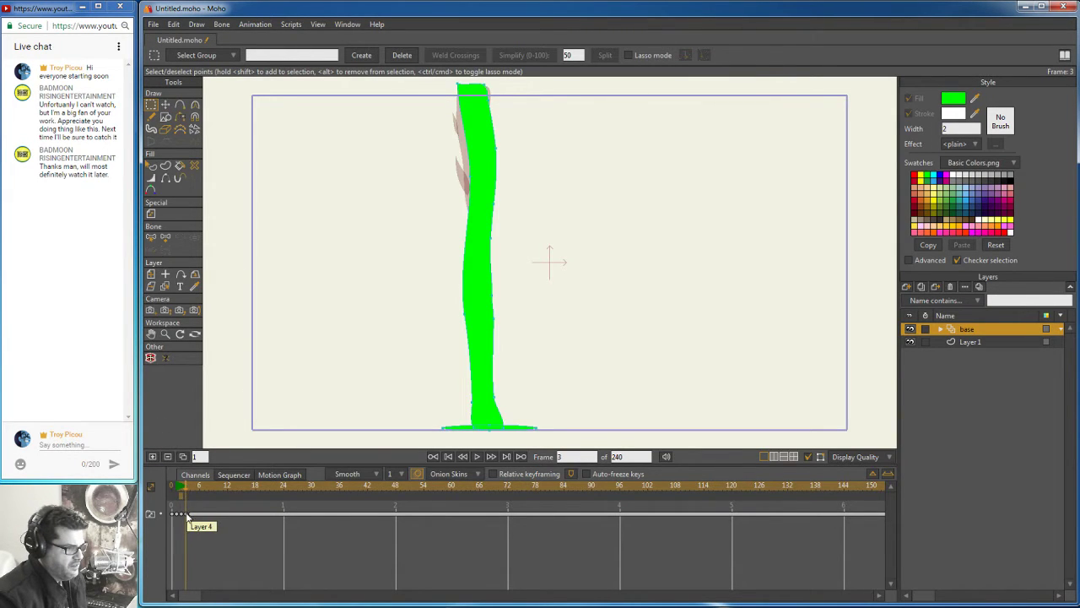
left_click(166, 105)
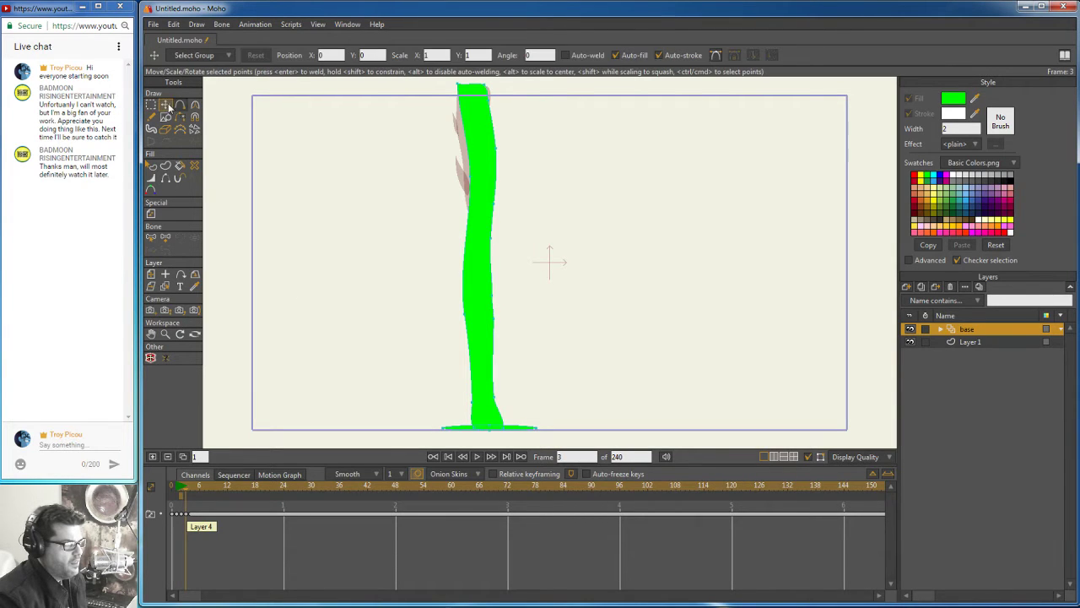
left_click(465, 429)
left_click(173, 23)
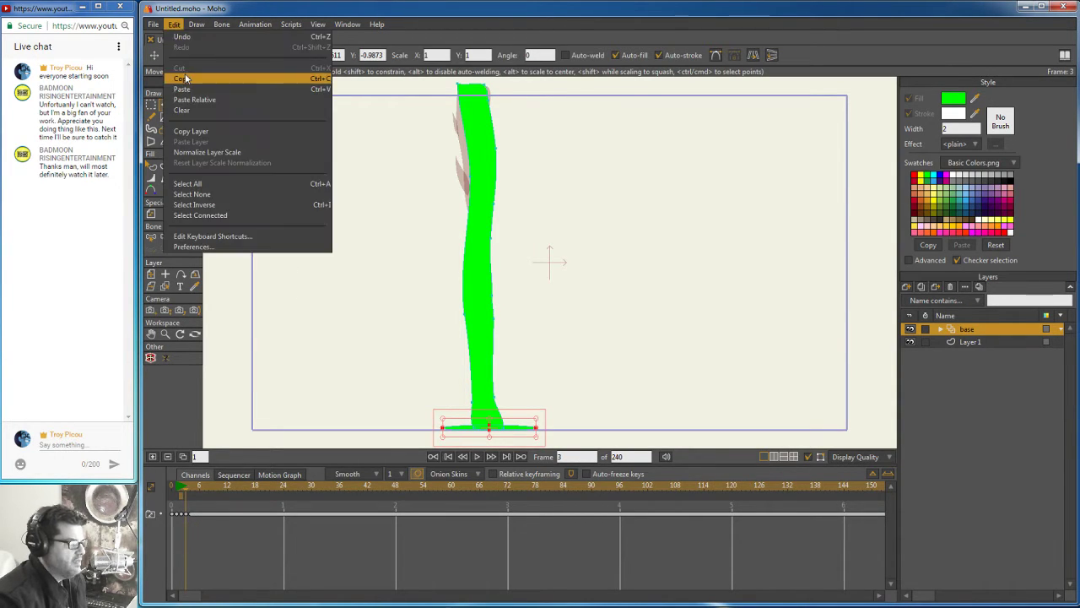
key("Escape")
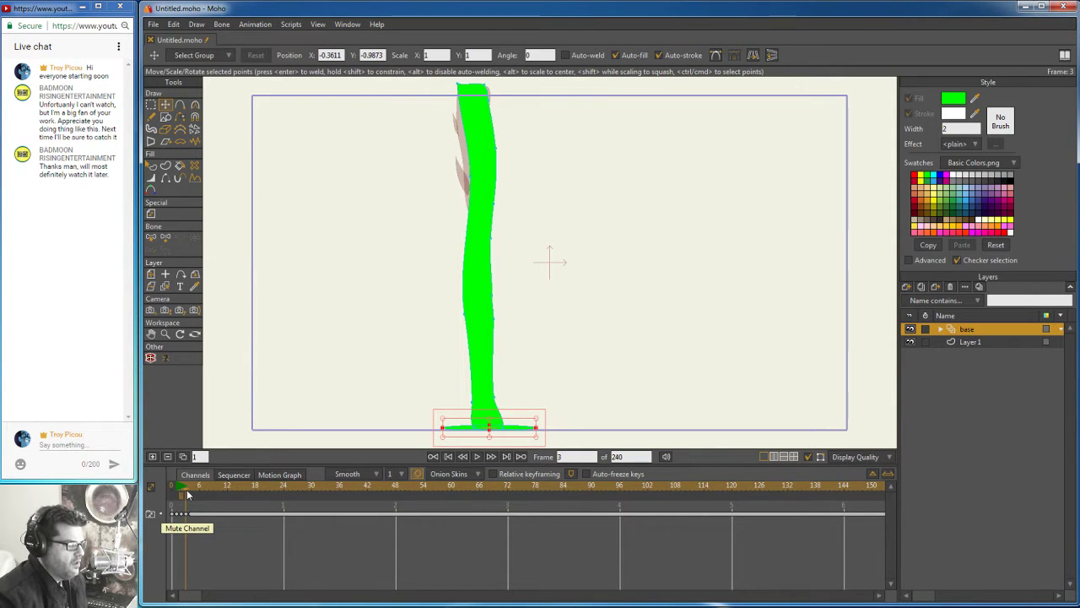
left_click(188, 487)
key("g")
left_click(173, 24)
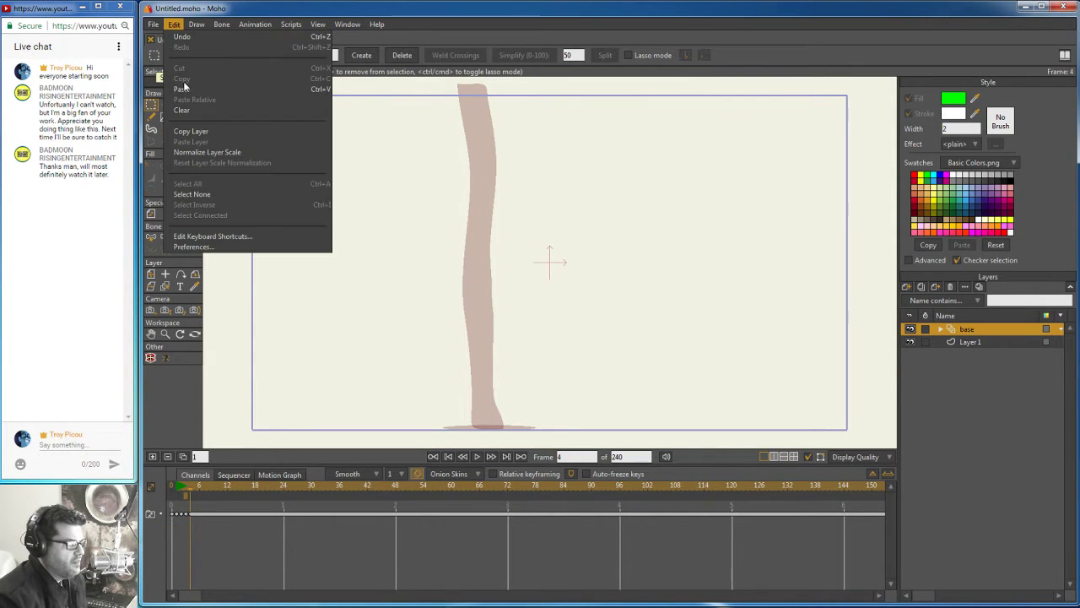
left_click(184, 88)
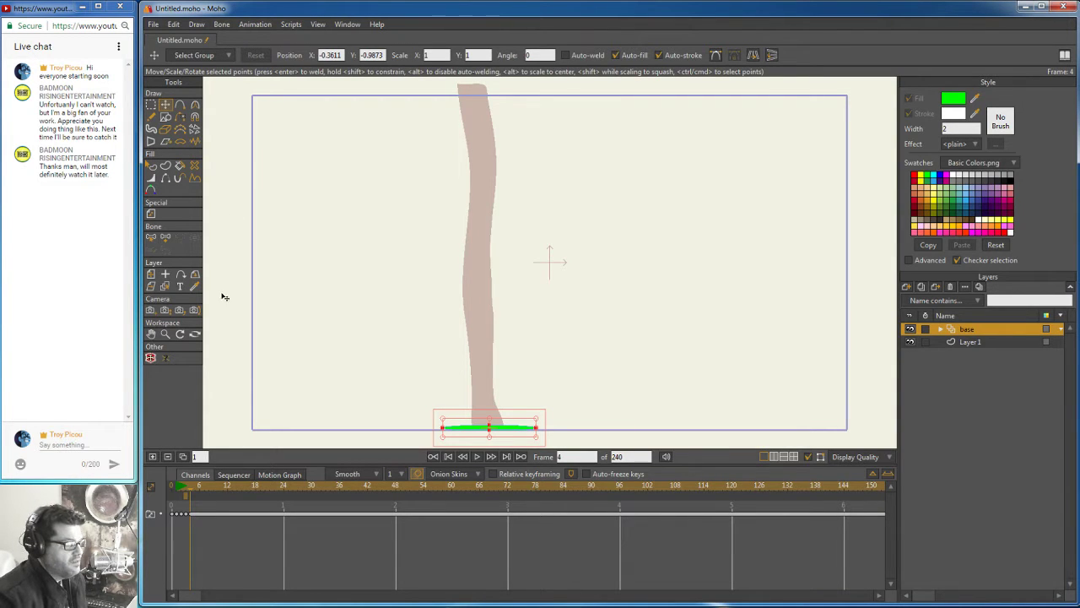
Step: Copy the full-height stream from frame 3 and paste it into frame 4 with the puddle
left_click(187, 489)
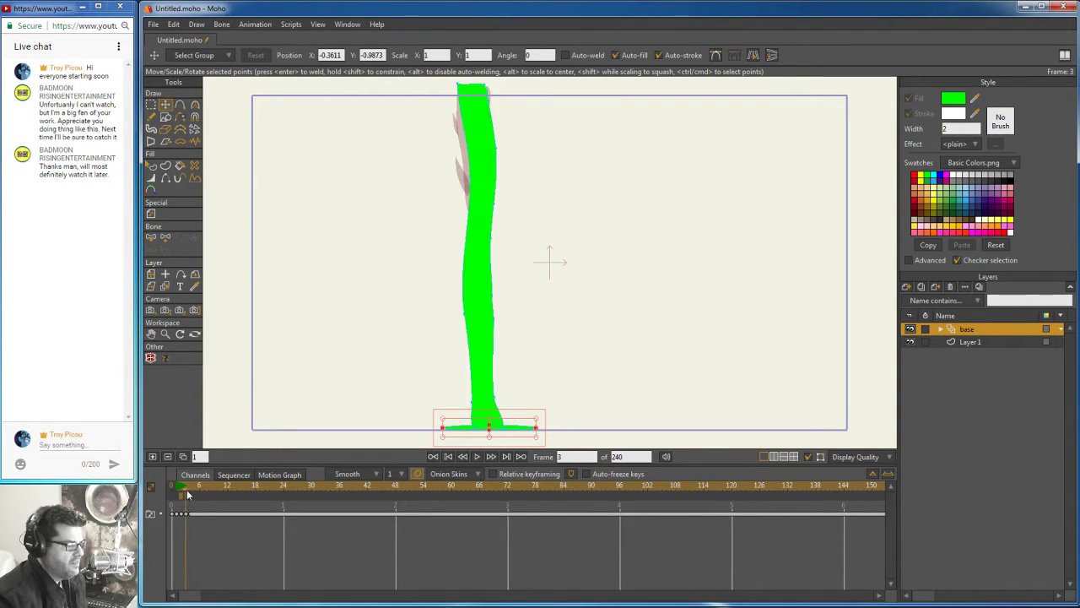
key("ctrl+a")
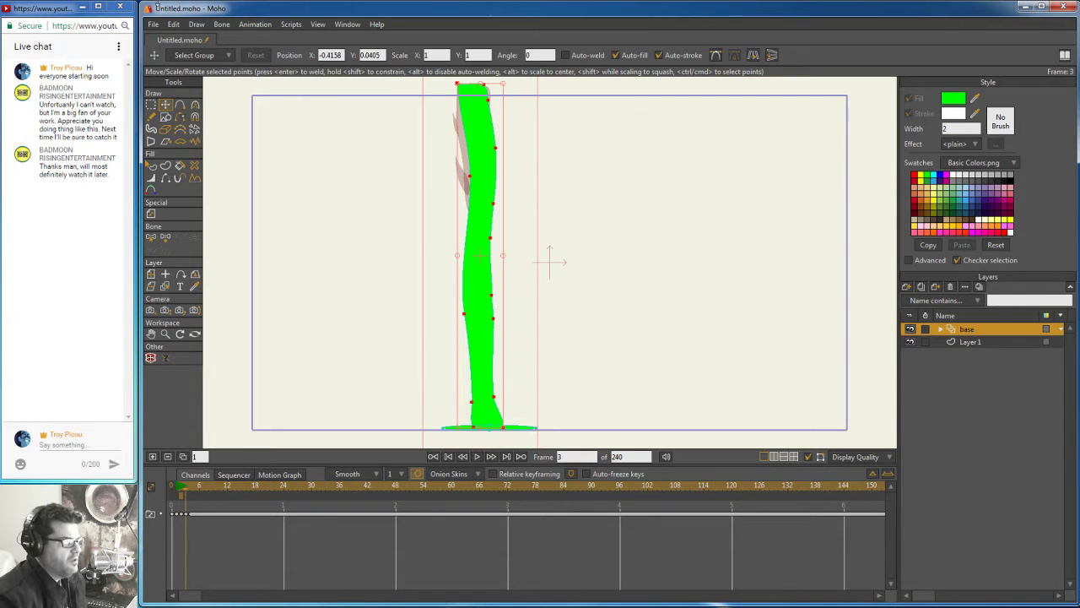
left_click(174, 24)
left_click(197, 79)
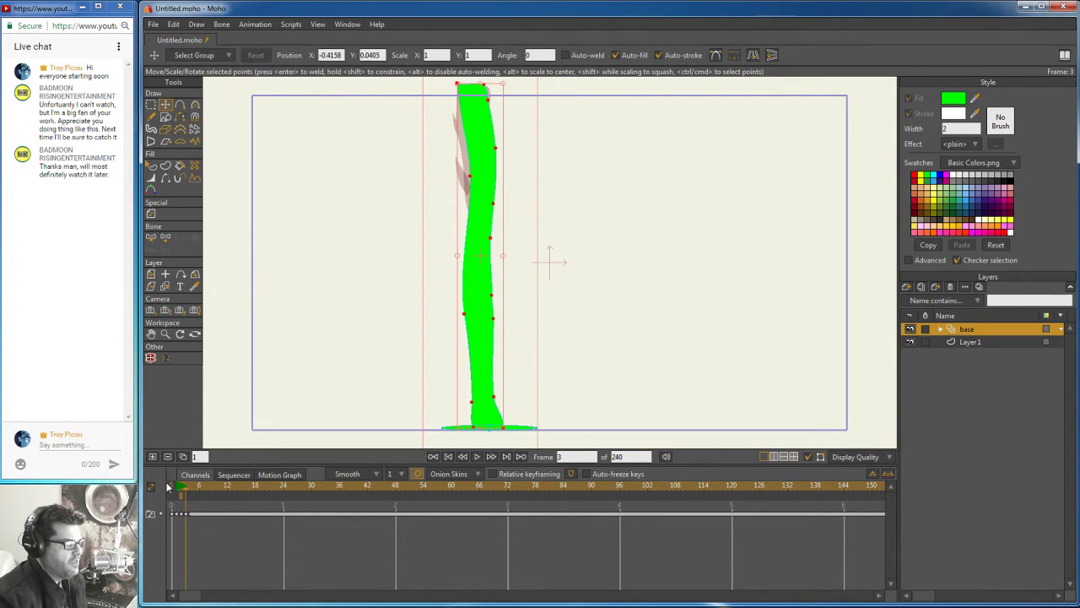
left_click(188, 489)
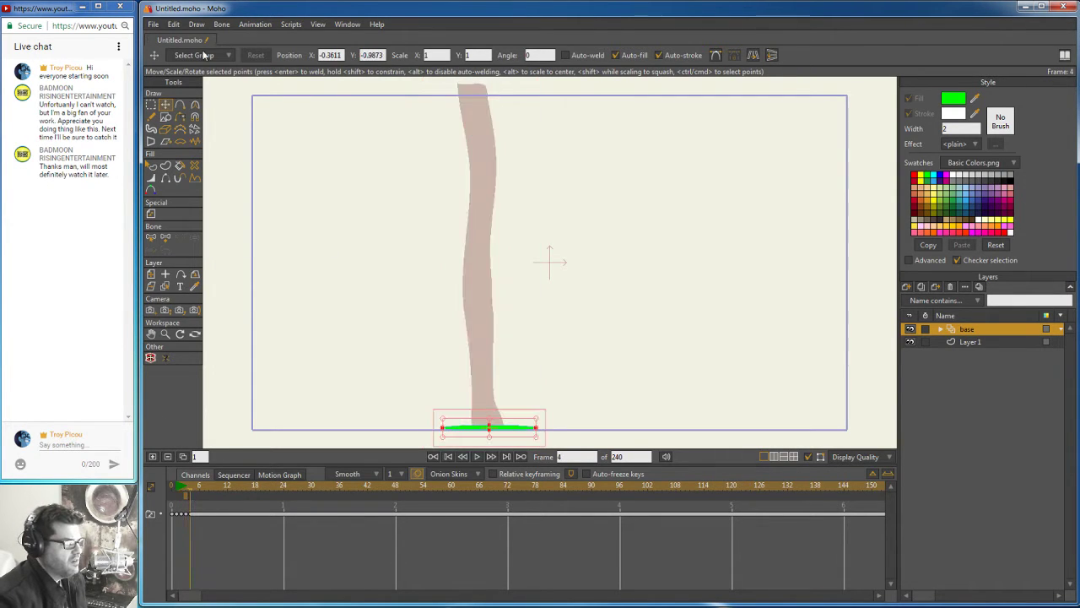
left_click(173, 24)
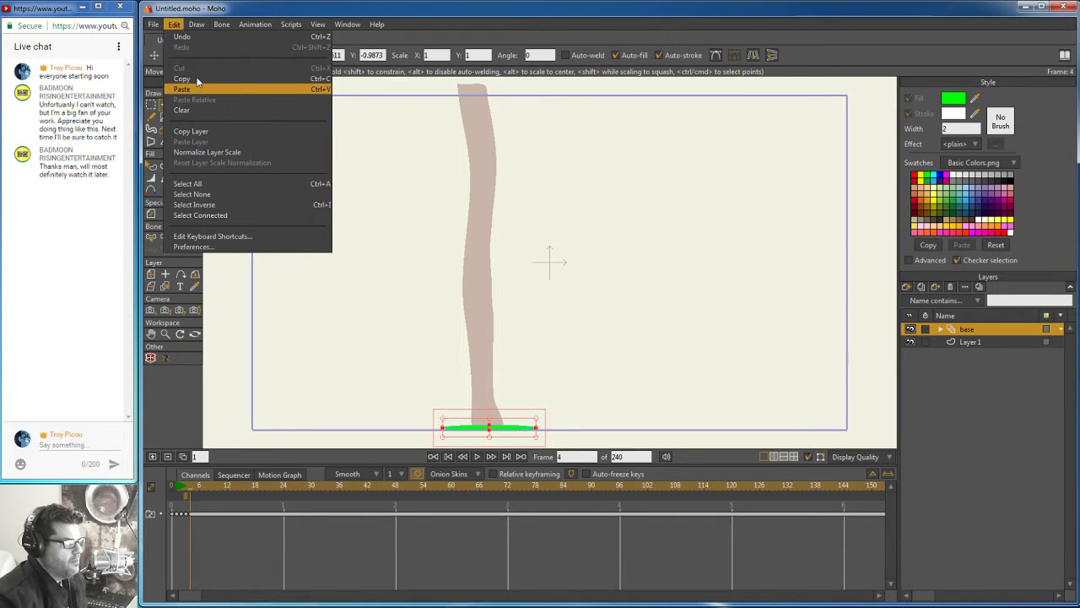
left_click(199, 86)
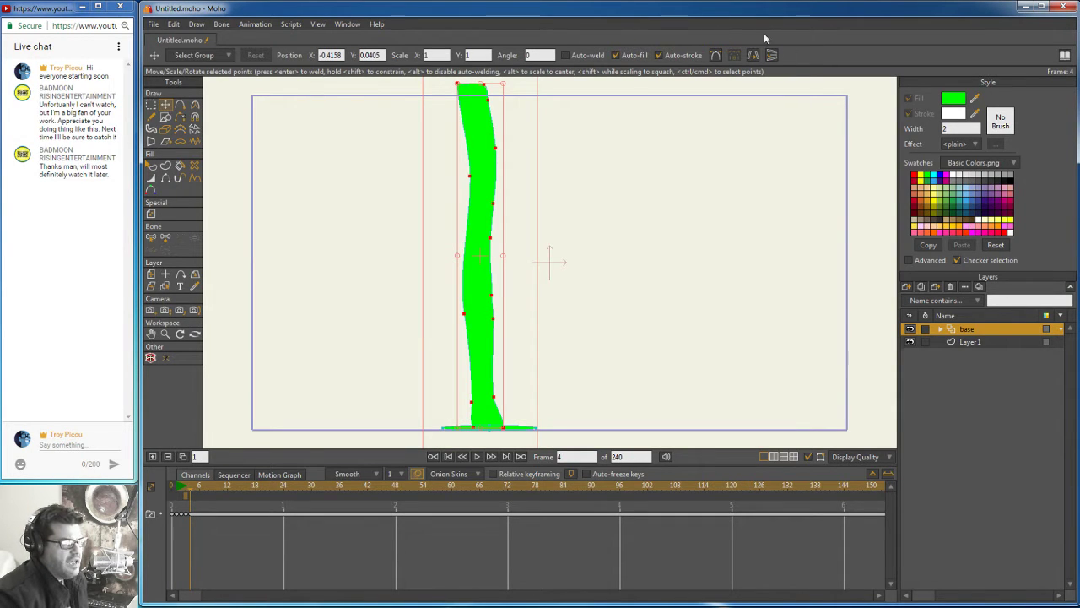
Step: Flip the pasted stream horizontally on frame 4, keeping the puddle as it is
left_click(754, 54)
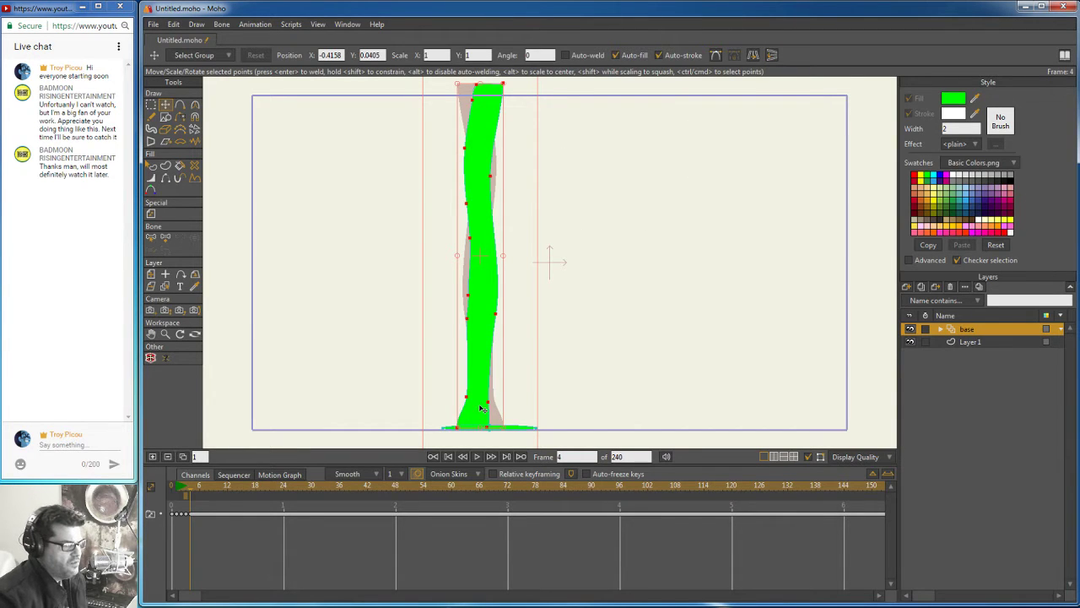
left_click(151, 104)
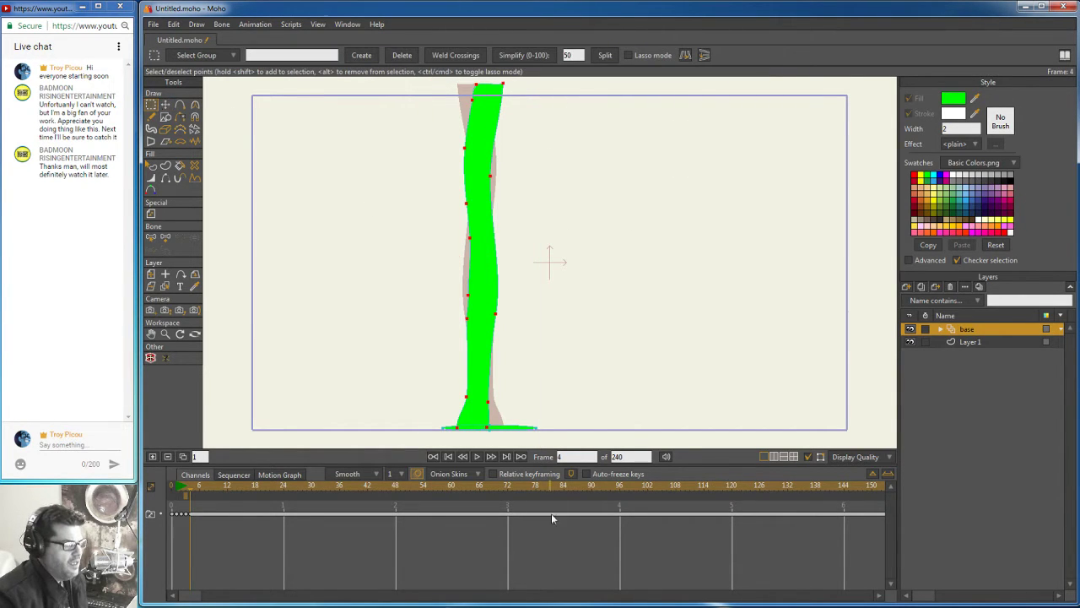
left_click(166, 104)
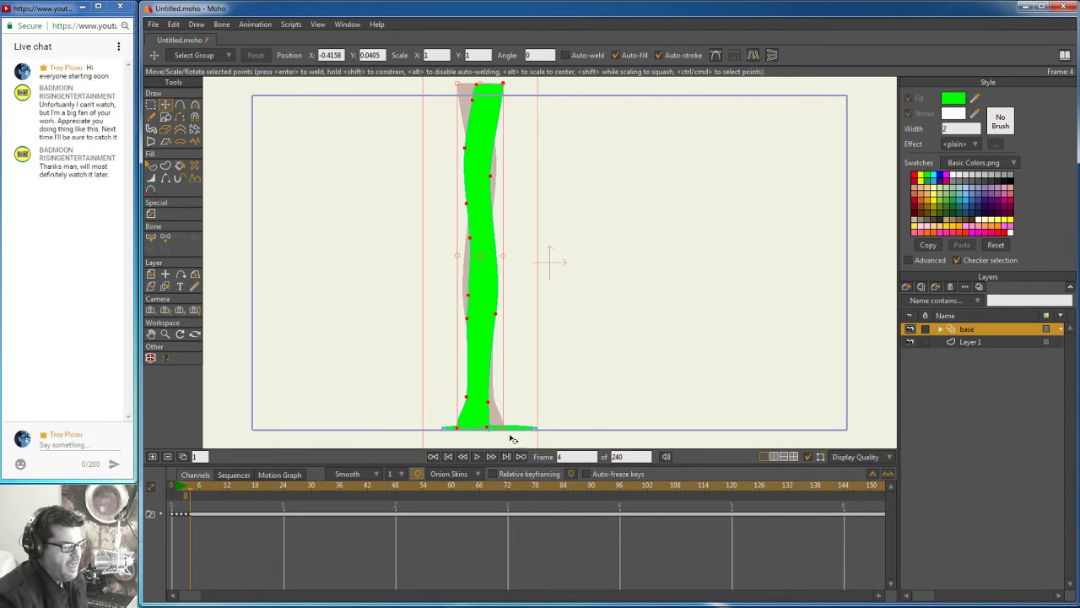
Step: Shift the flipped stream's base points to the right and pull in the bulge on its lower right side
left_click(488, 428)
left_click_drag(491, 429, 474, 392)
left_click_drag(470, 315, 488, 315)
left_click(489, 315)
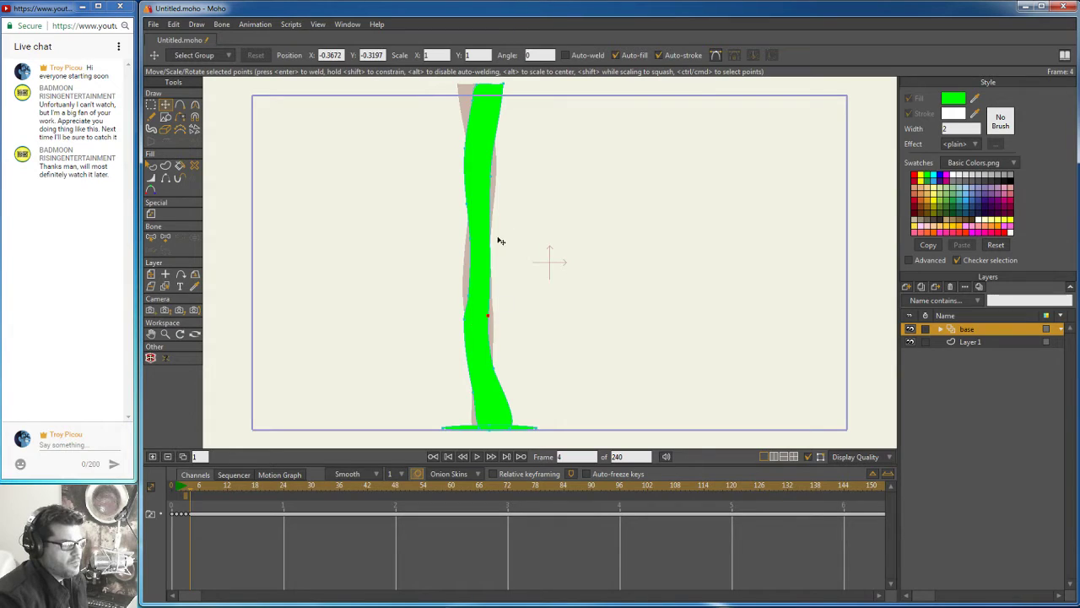
Step: Move individual outline points along the frame 4 stream to smooth its sides and slightly narrow its flared base
left_click(474, 243)
left_click_drag(498, 178, 492, 145)
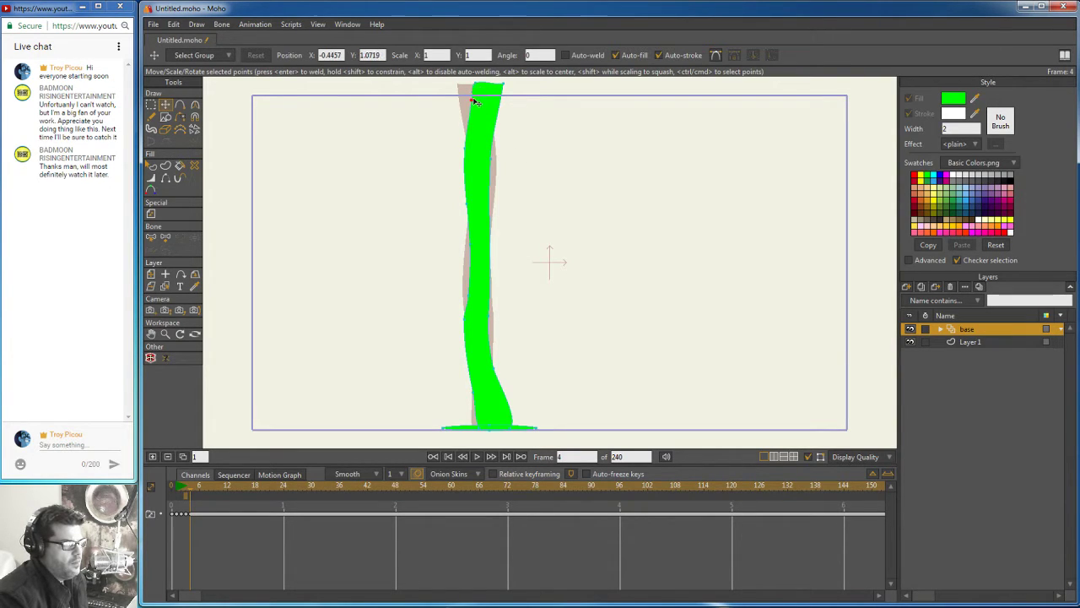
left_click(473, 150)
left_click_drag(470, 149, 465, 149)
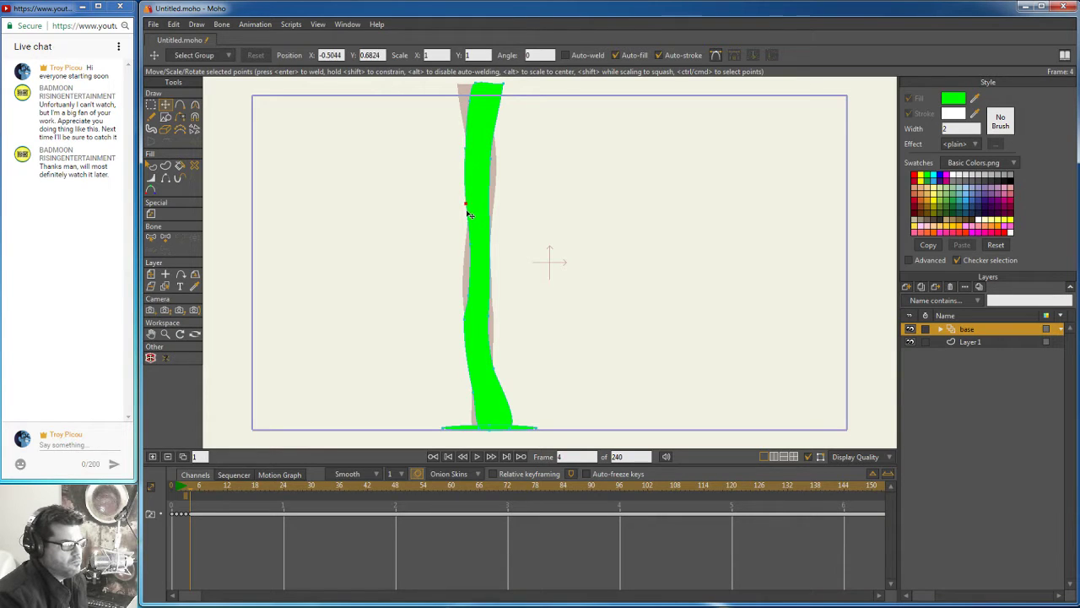
left_click(472, 241)
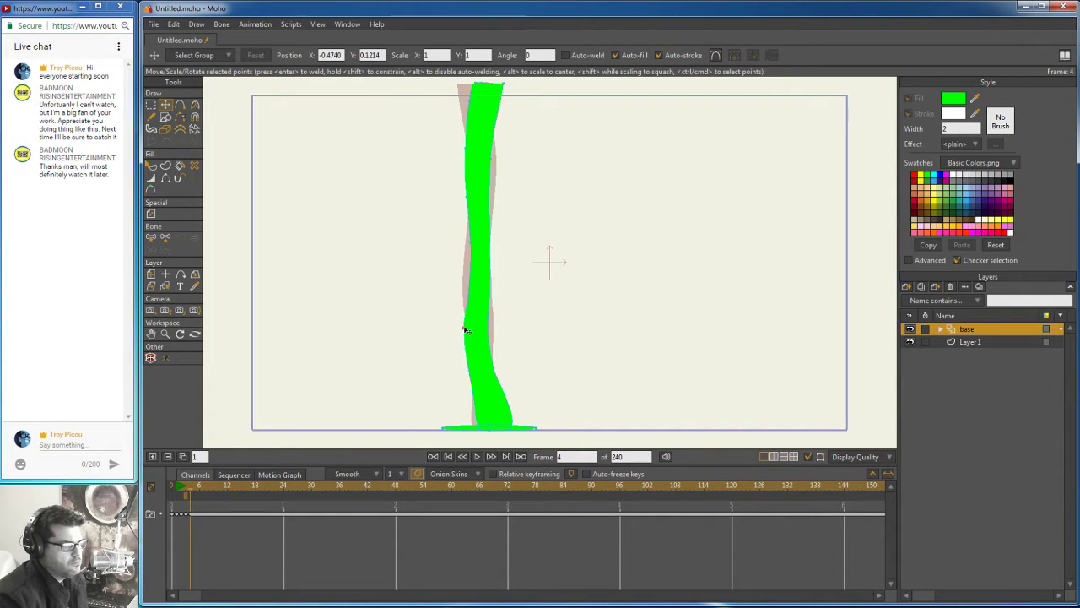
left_click(466, 297)
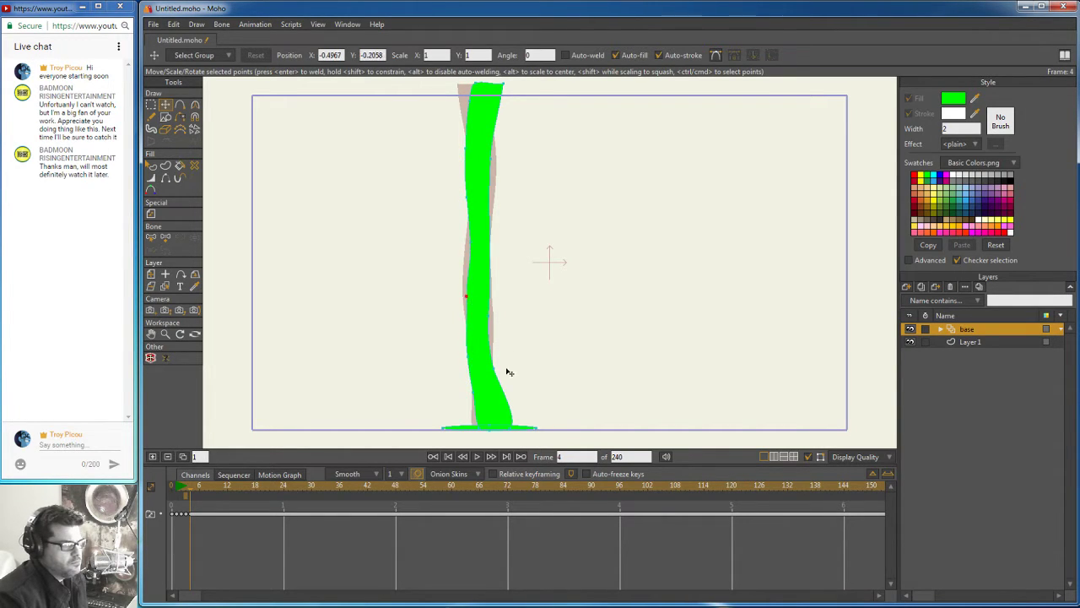
left_click(476, 404)
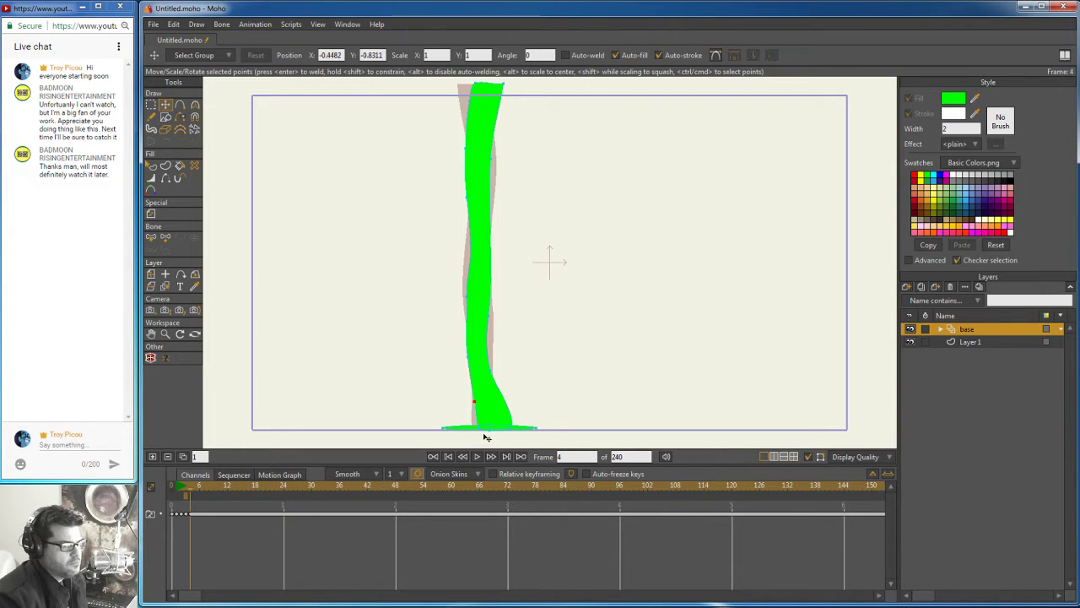
left_click(492, 373)
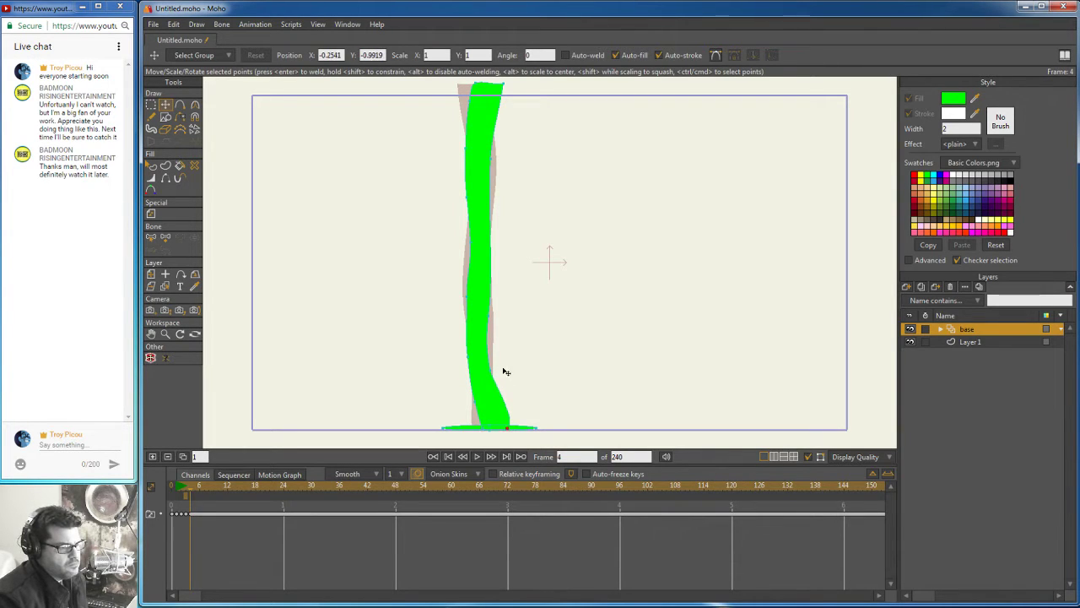
Step: Adjust the outline points around the upper end of the frame 4 stream to refine its top edge and sides
left_click(493, 159)
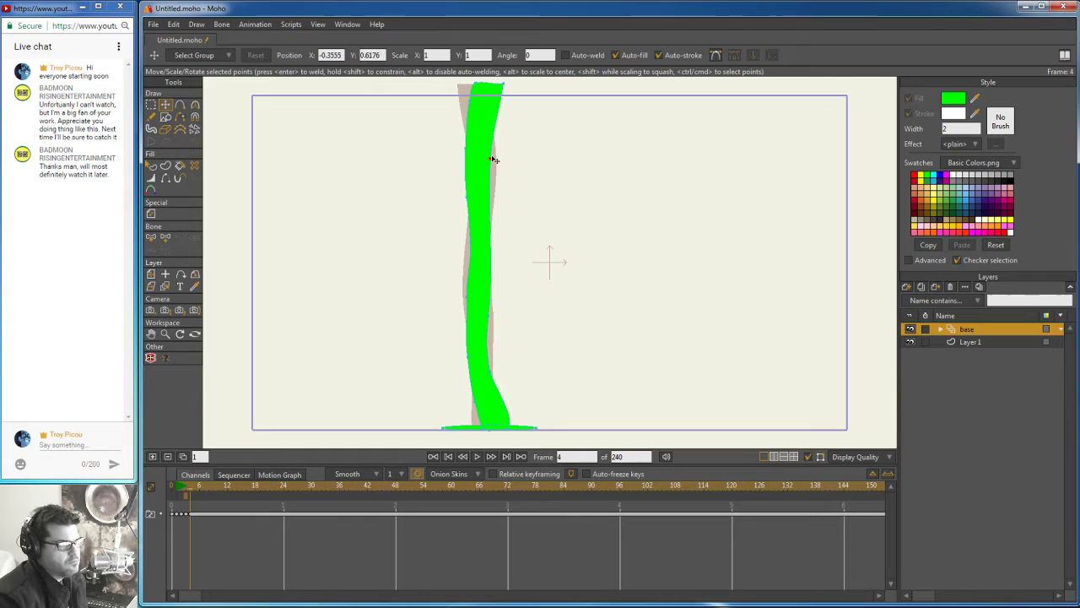
left_click(475, 84)
left_click(468, 100)
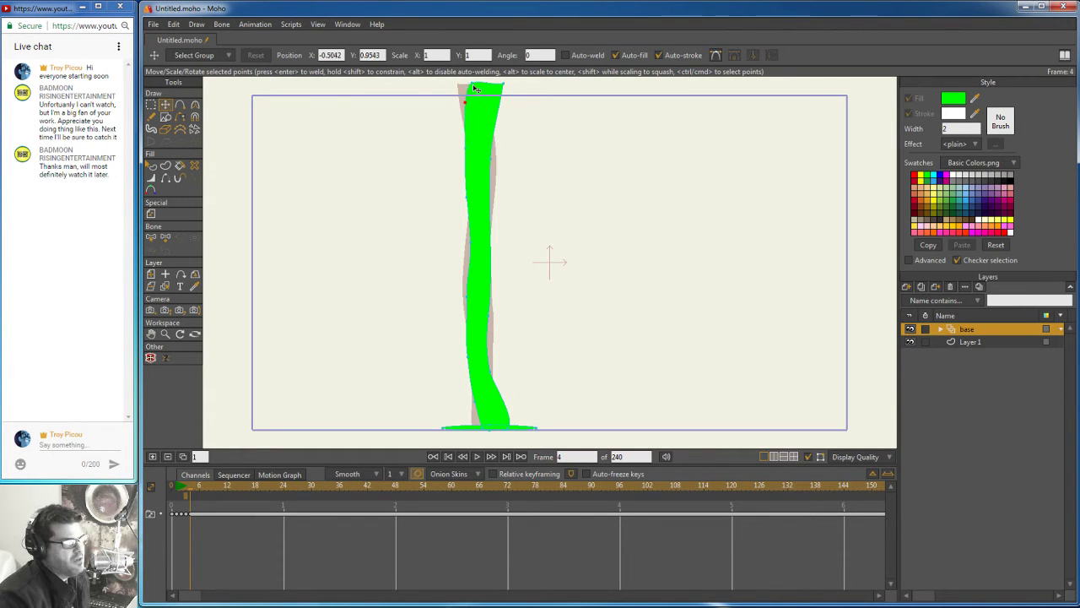
left_click(475, 86)
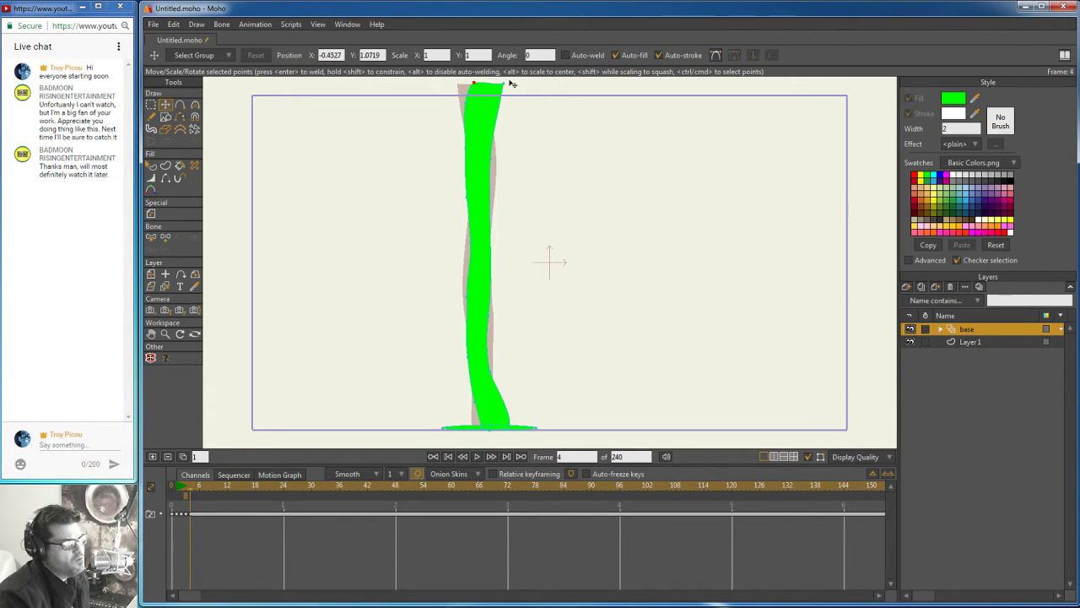
left_click(491, 160)
left_click(469, 104)
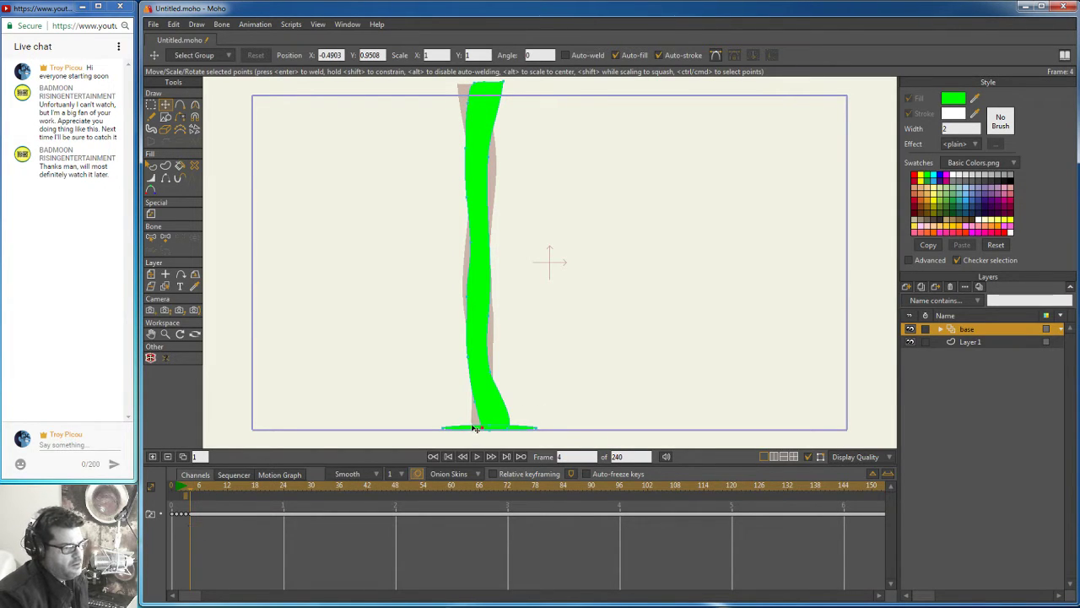
Step: Make the puddle on frame 4 narrower at the foot of the stream and copy it
left_click_drag(539, 414, 478, 431)
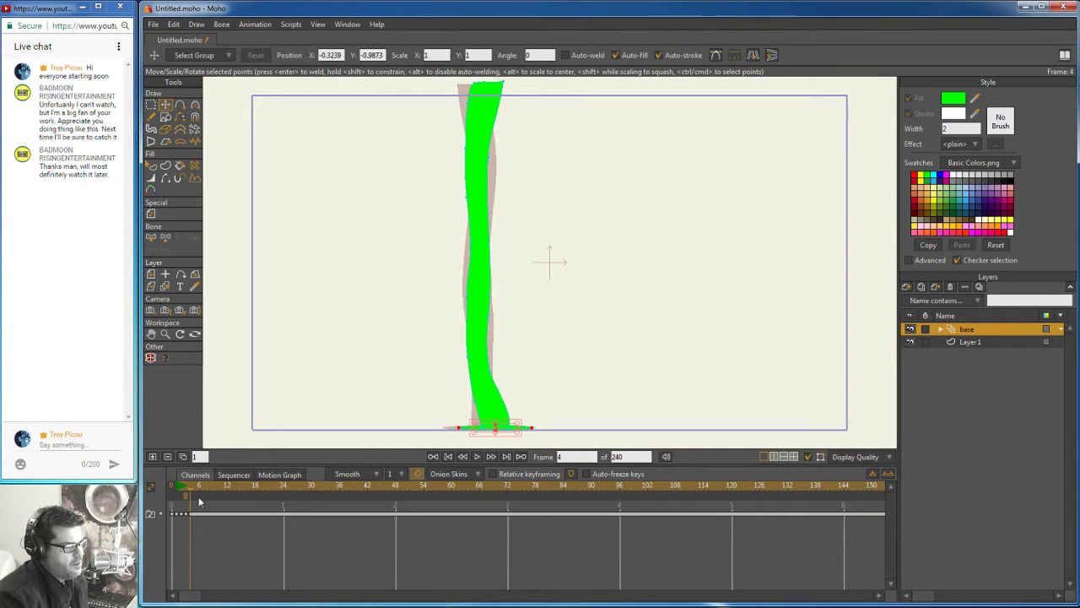
left_click(178, 25)
left_click(183, 78)
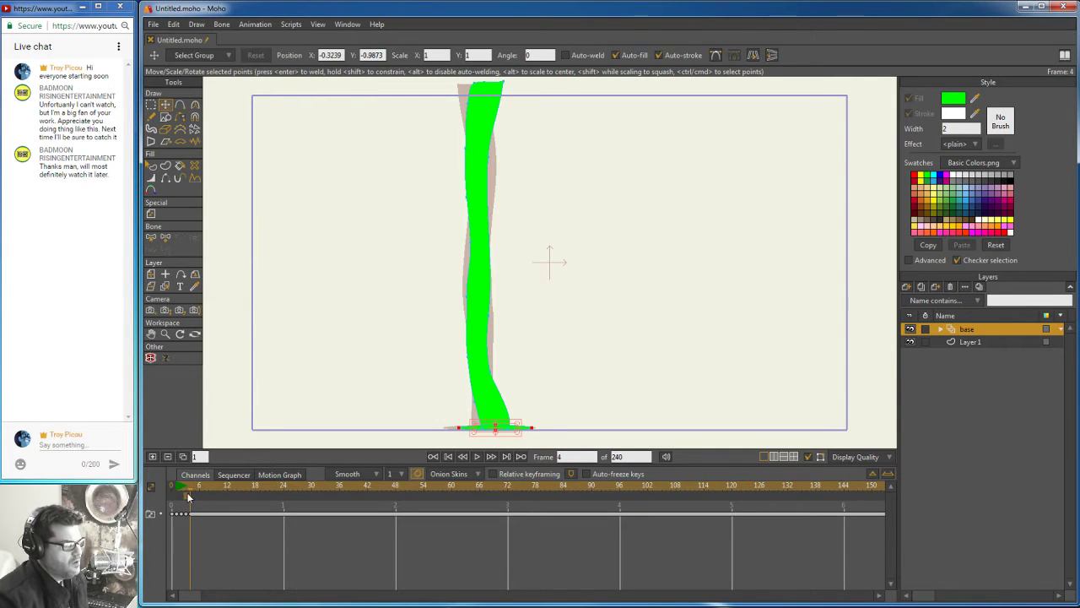
Step: Add frame 5, paste the copied puddle into it and widen the puddle slightly toward the left
left_click(153, 457)
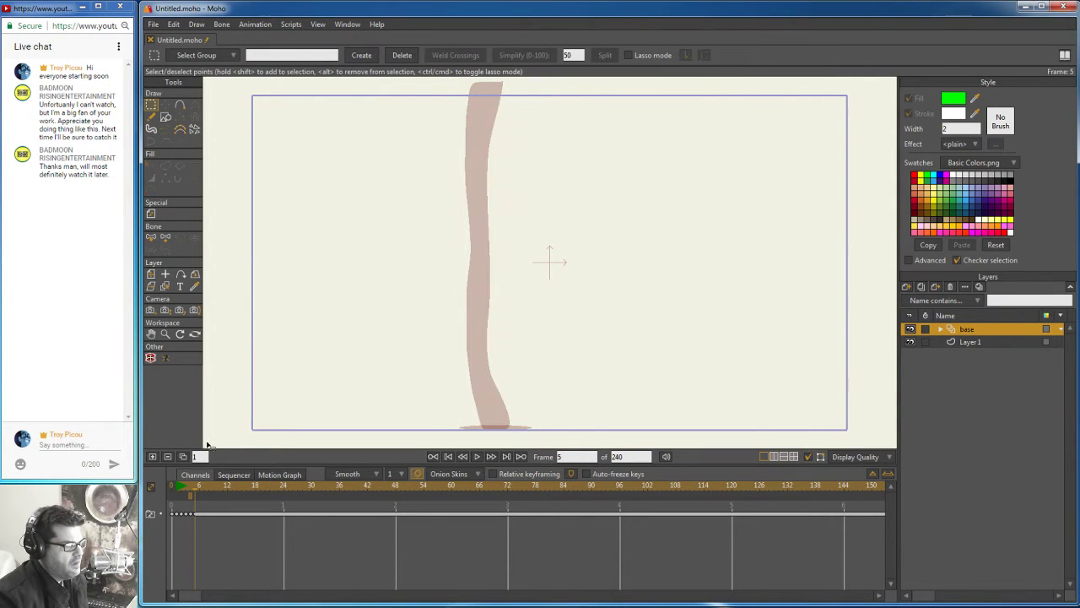
left_click(174, 25)
key("ctrl+v")
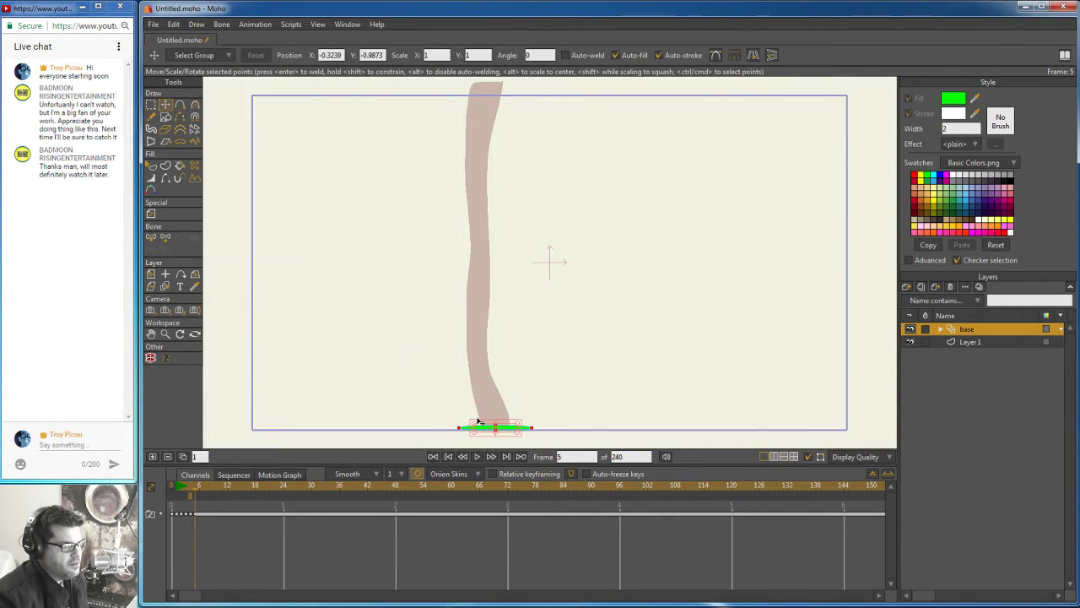
left_click_drag(466, 429, 470, 430)
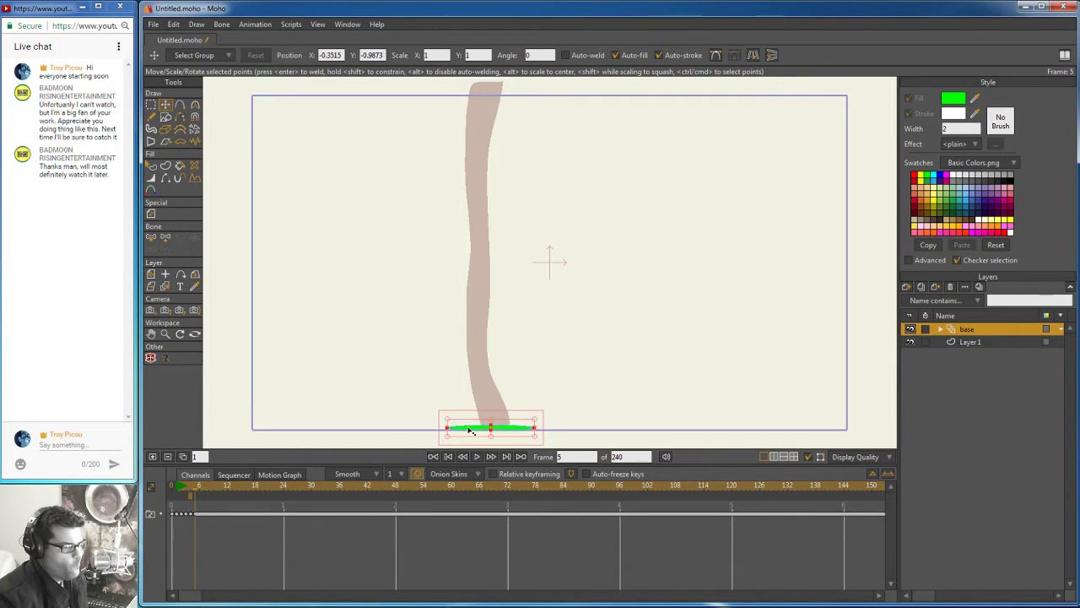
Step: Copy the green stream from frame 4 and paste it above the puddle on frame 5
left_click(192, 492)
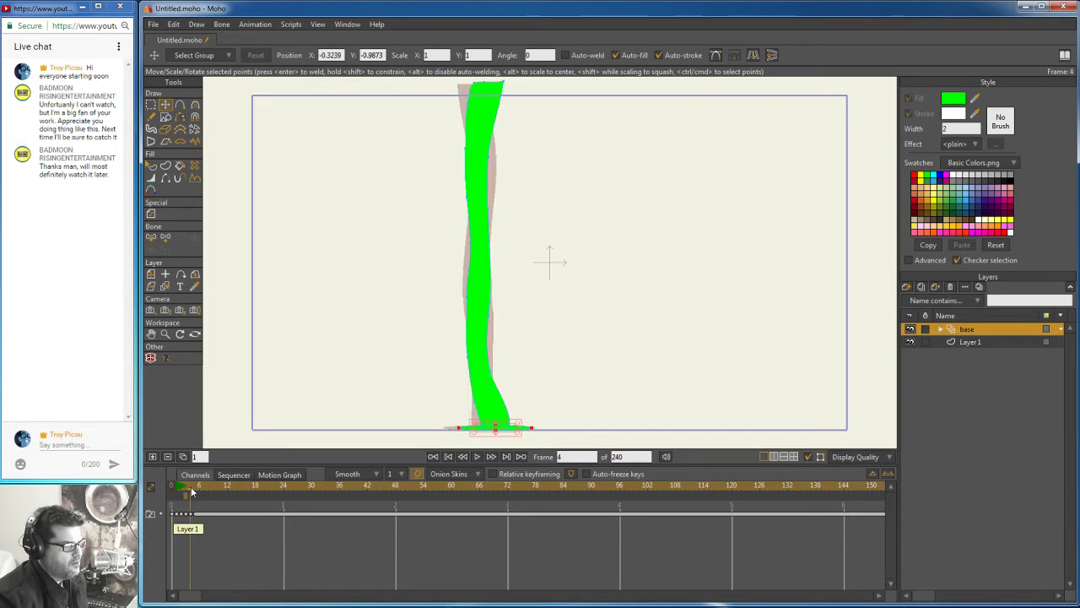
double_click(477, 265)
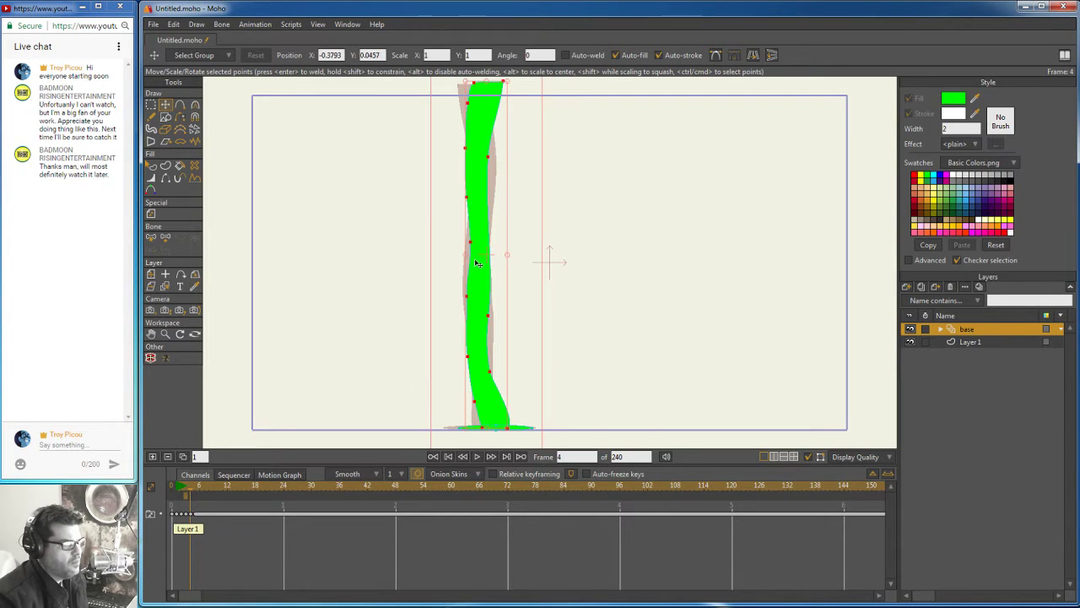
left_click(173, 25)
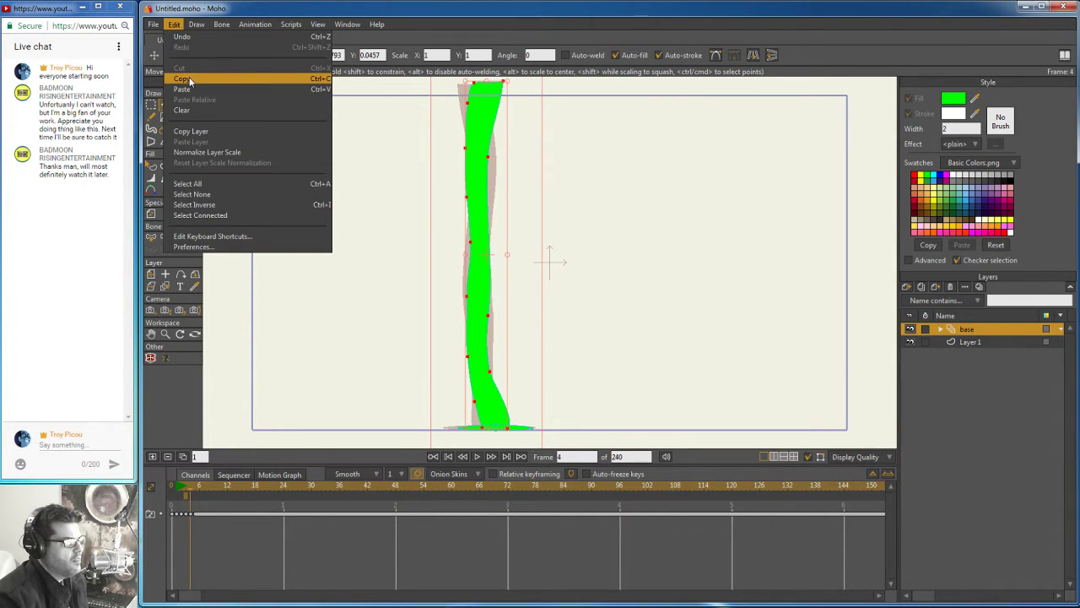
left_click(189, 79)
left_click(192, 487)
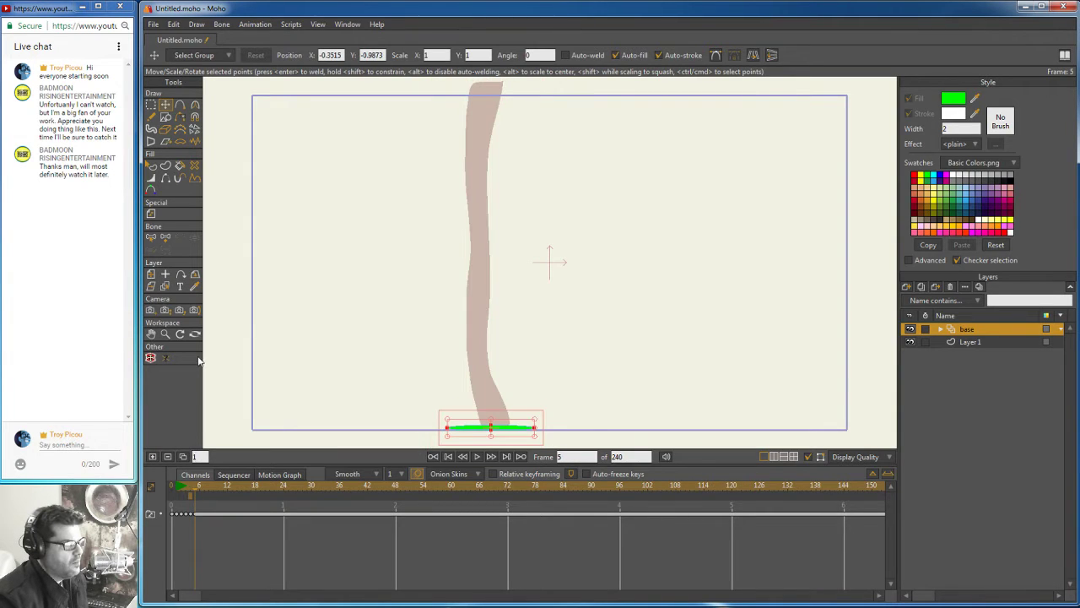
left_click(173, 25)
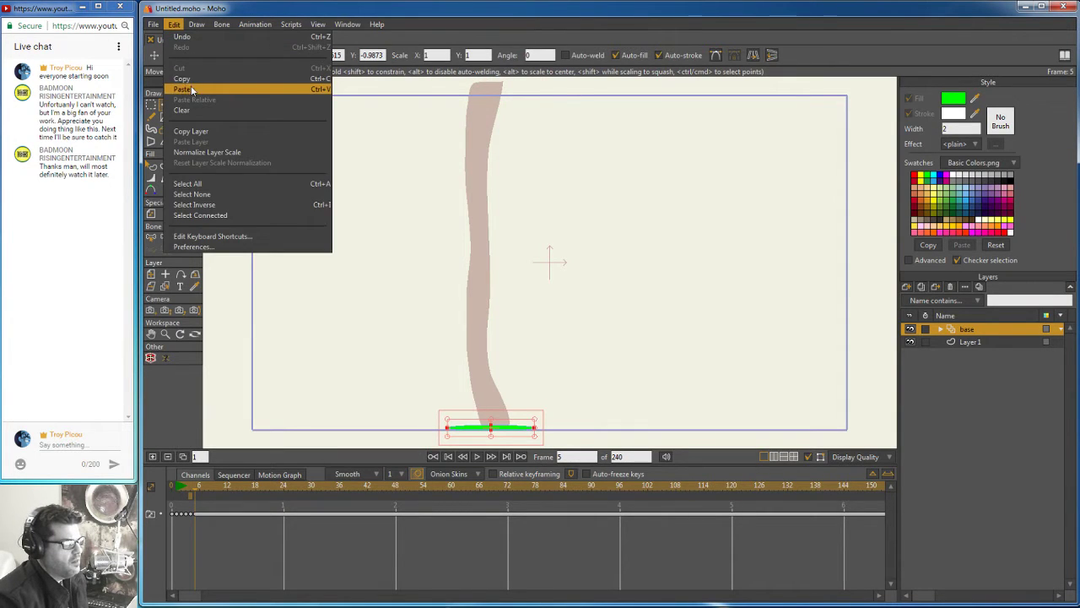
left_click(189, 89)
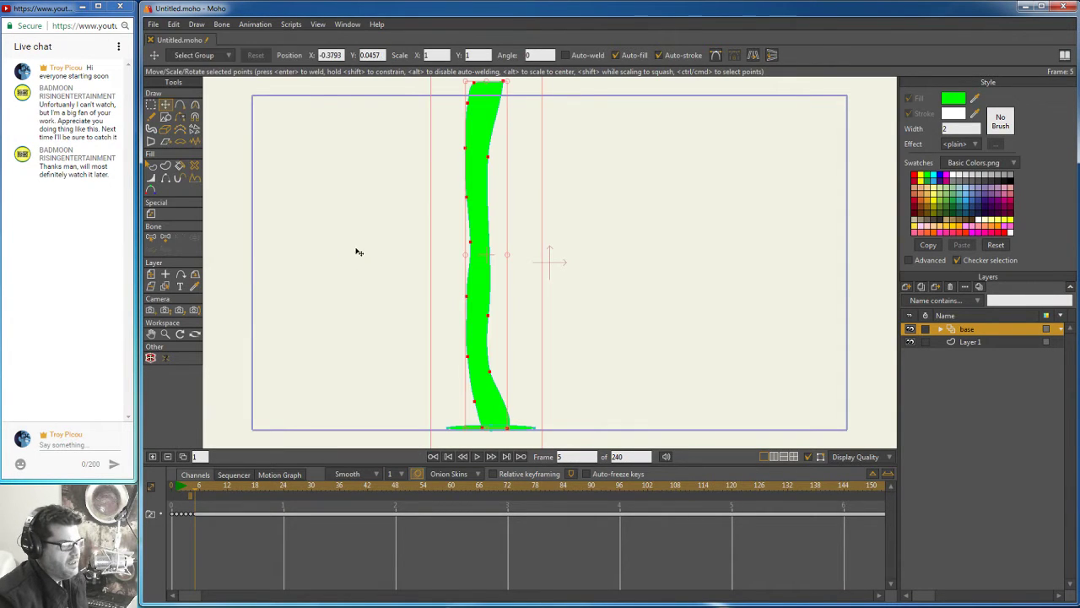
Step: Flip the pasted frame 5 stream horizontally and reposition its outline points to reshape the sides and narrow the flared base
left_click(752, 56)
left_click(484, 159)
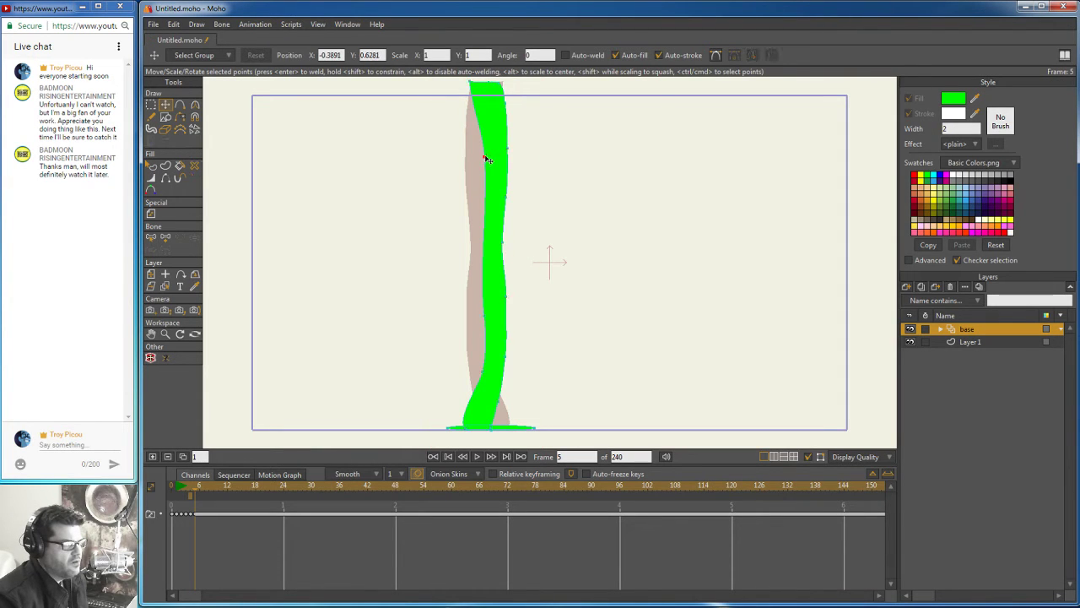
mouse_move(482, 159)
left_mouse_down()
mouse_move(501, 159)
mouse_move(503, 87)
mouse_move(502, 224)
mouse_move(503, 194)
mouse_move(485, 241)
mouse_move(477, 212)
left_mouse_up()
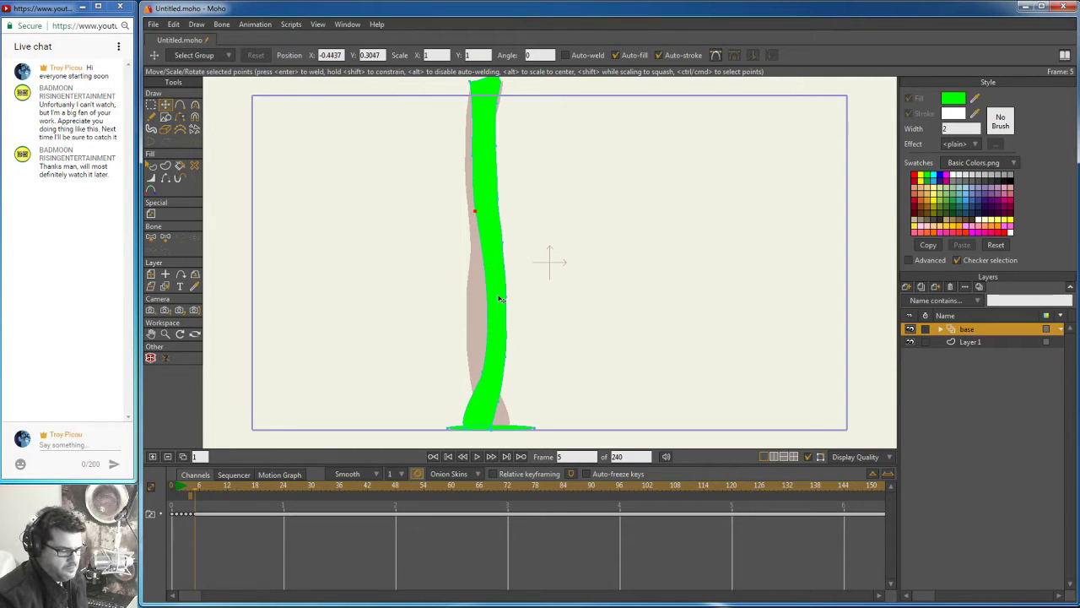
left_click_drag(498, 407, 503, 359)
mouse_move(466, 425)
left_mouse_down()
mouse_move(507, 430)
mouse_move(476, 428)
left_mouse_up()
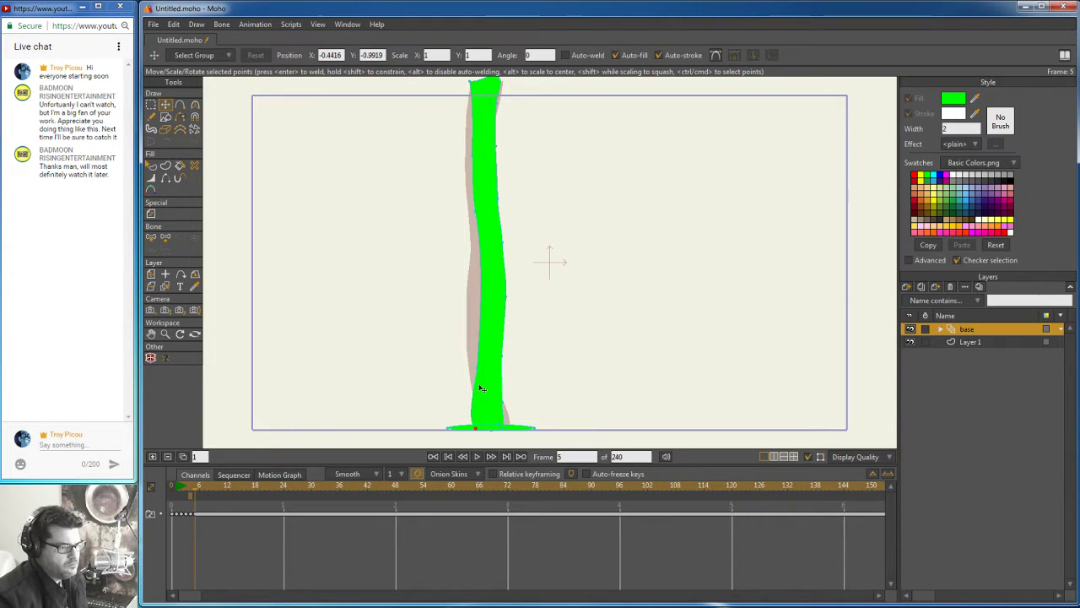
left_click_drag(479, 371, 502, 358)
left_click(504, 289)
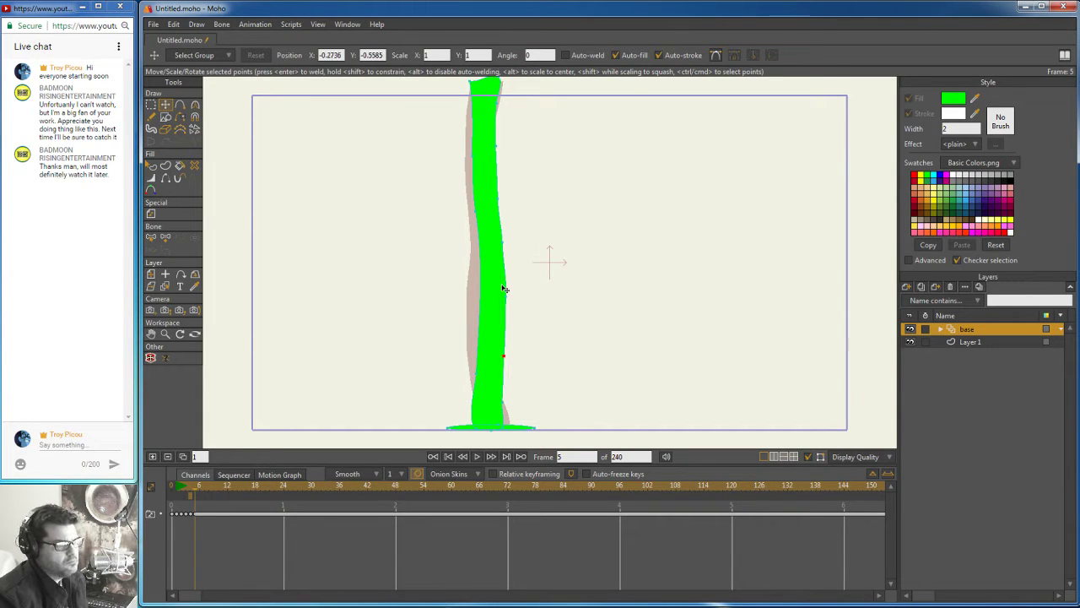
left_click(504, 246)
Step: Shift the whole frame 5 stream slightly to the left and check its motion against the preceding frames
key("ctrl+a")
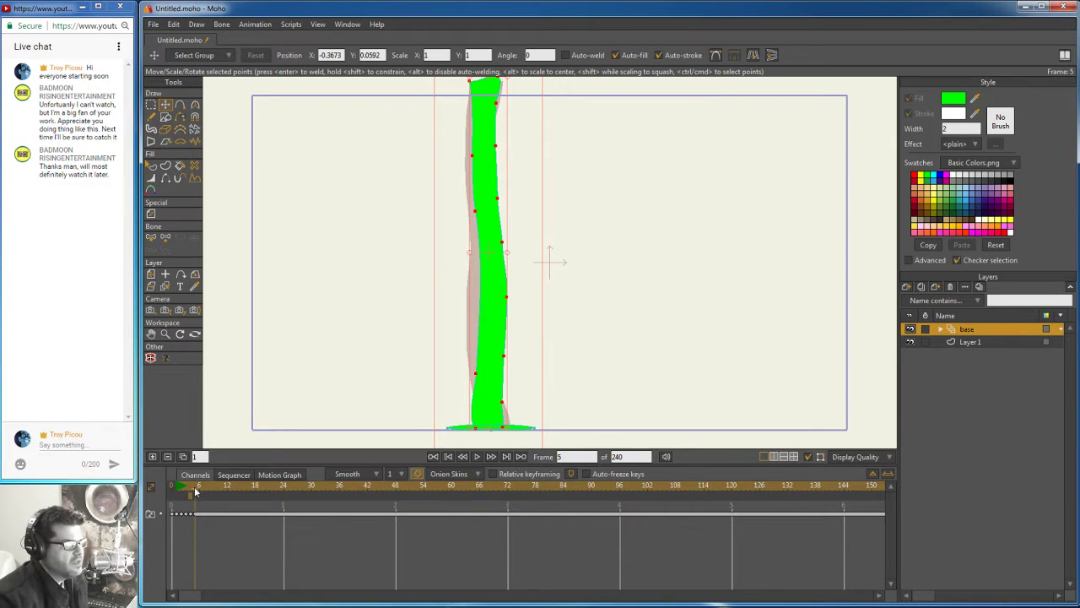
mouse_move(195, 487)
left_mouse_down()
mouse_move(172, 489)
mouse_move(213, 497)
mouse_move(176, 496)
mouse_move(196, 494)
left_mouse_up()
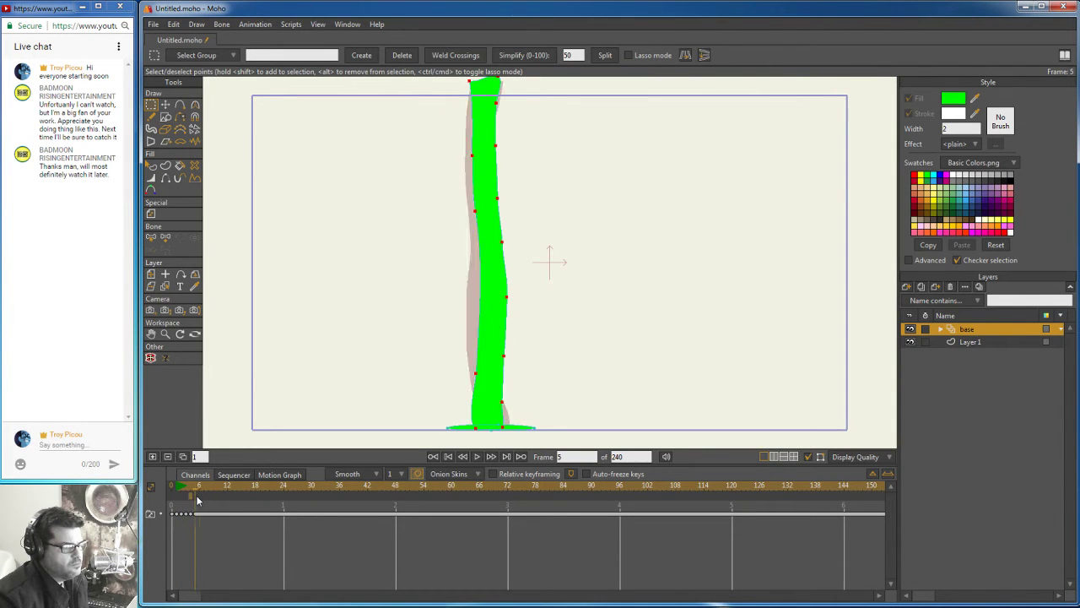
left_click(493, 307)
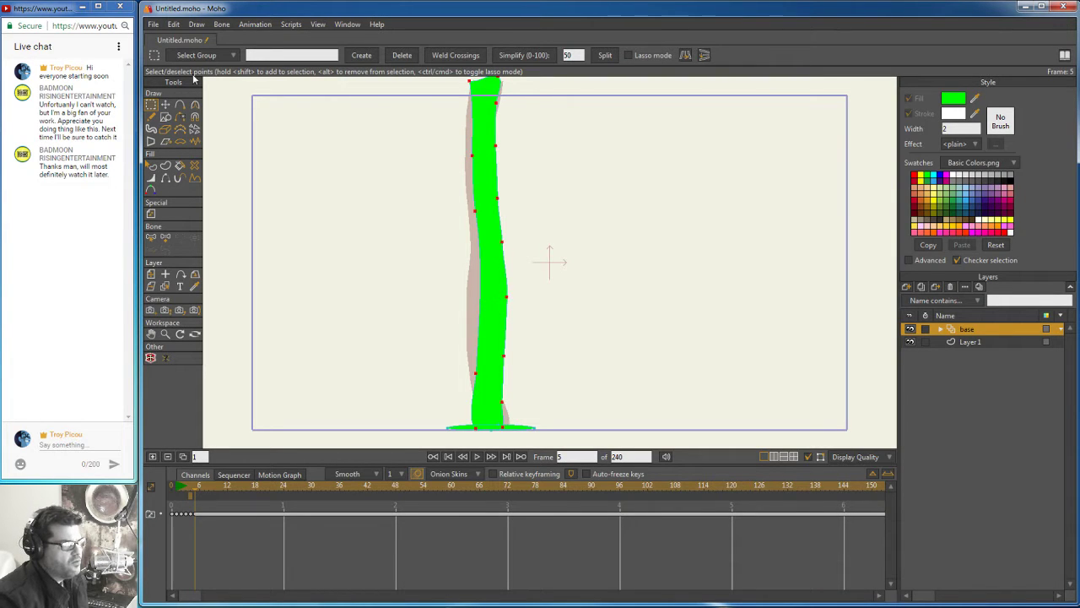
left_click(165, 105)
left_click_drag(492, 275, 485, 279)
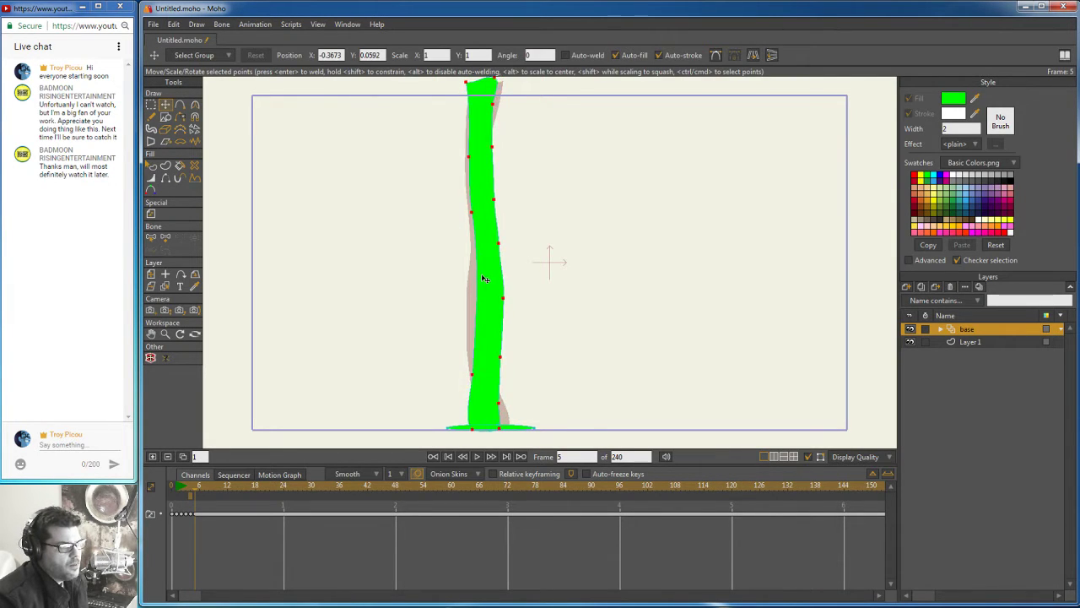
left_click(185, 489)
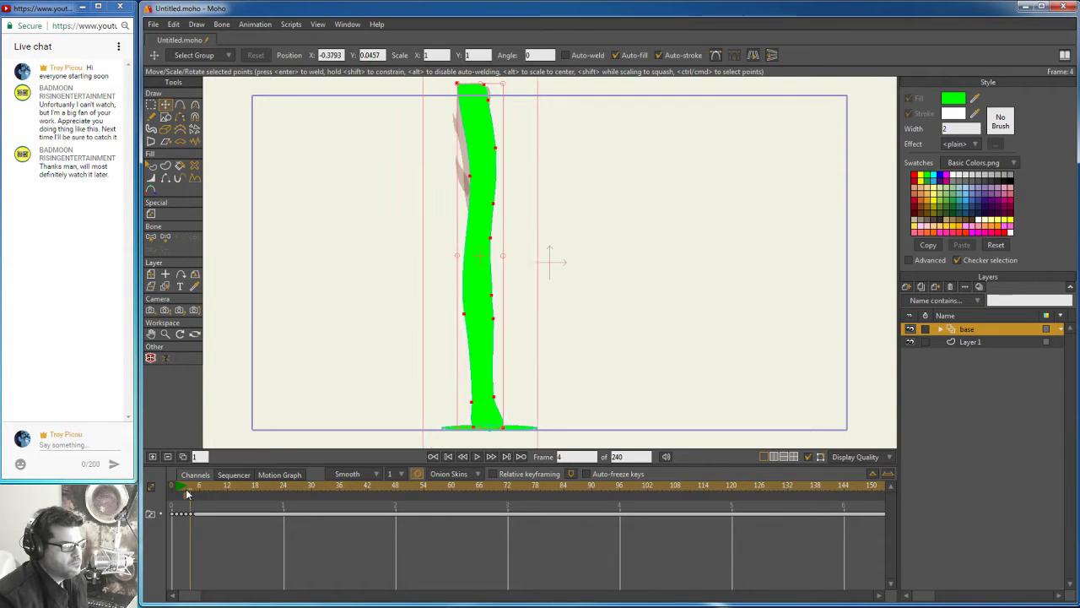
mouse_move(186, 488)
left_mouse_down()
mouse_move(174, 491)
mouse_move(213, 491)
mouse_move(194, 492)
left_mouse_up()
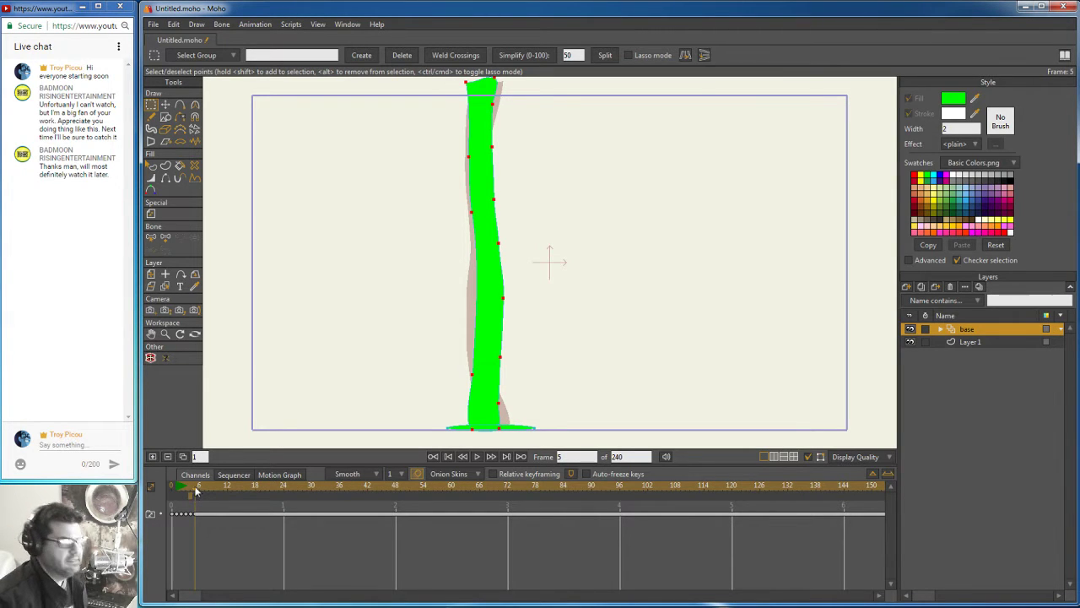
mouse_move(197, 493)
left_mouse_down()
mouse_move(177, 493)
mouse_move(210, 496)
mouse_move(184, 492)
mouse_move(195, 491)
left_mouse_up()
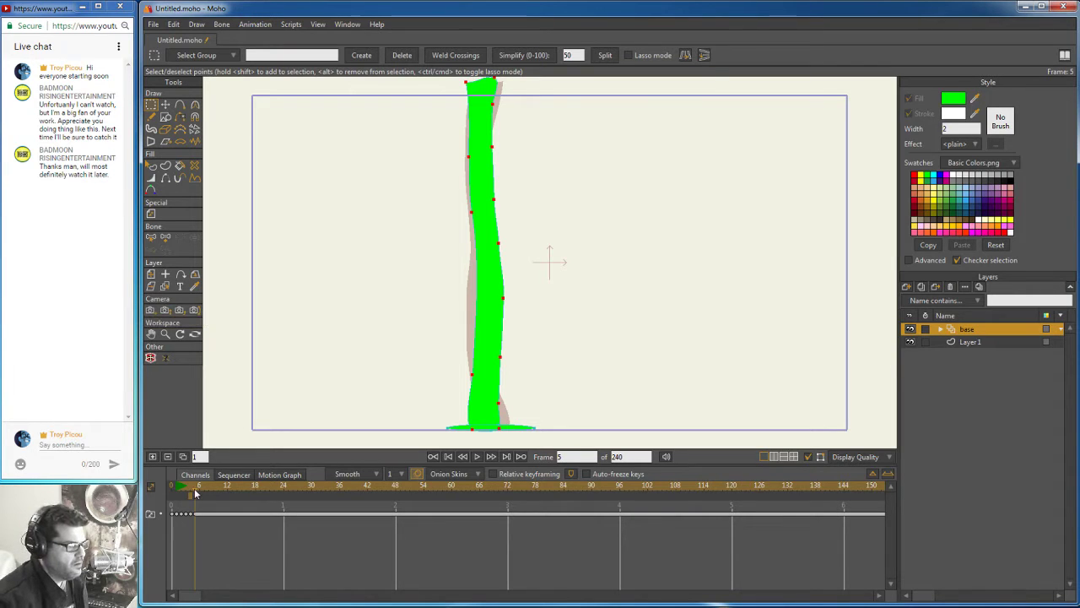
mouse_move(194, 488)
left_mouse_down()
mouse_move(182, 494)
mouse_move(194, 487)
left_mouse_up()
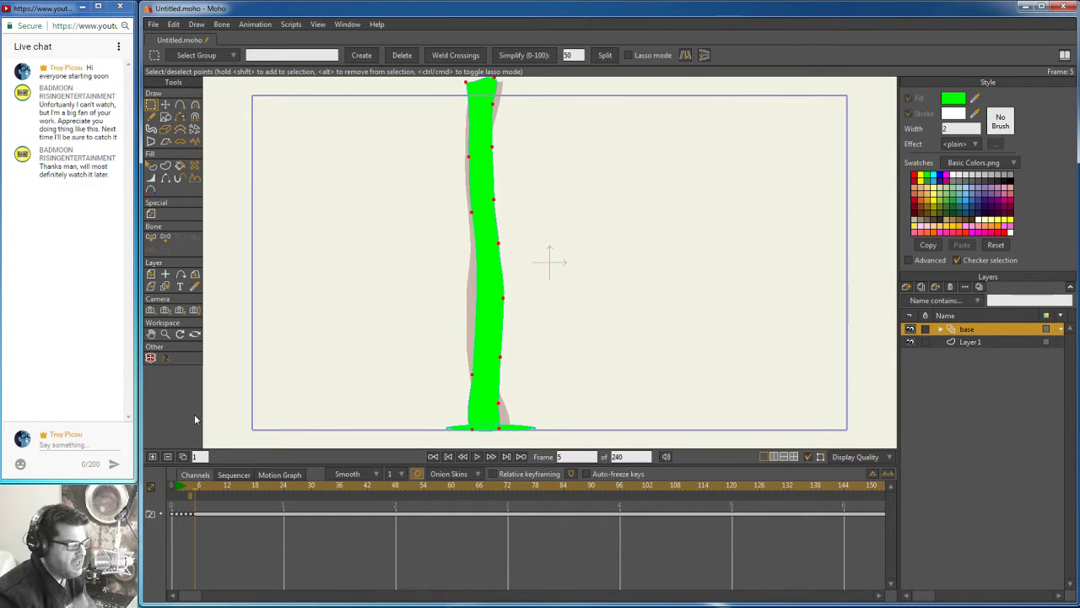
Step: Add frame 6 and paste a copy of the frame 5 puddle into it
left_click(166, 457)
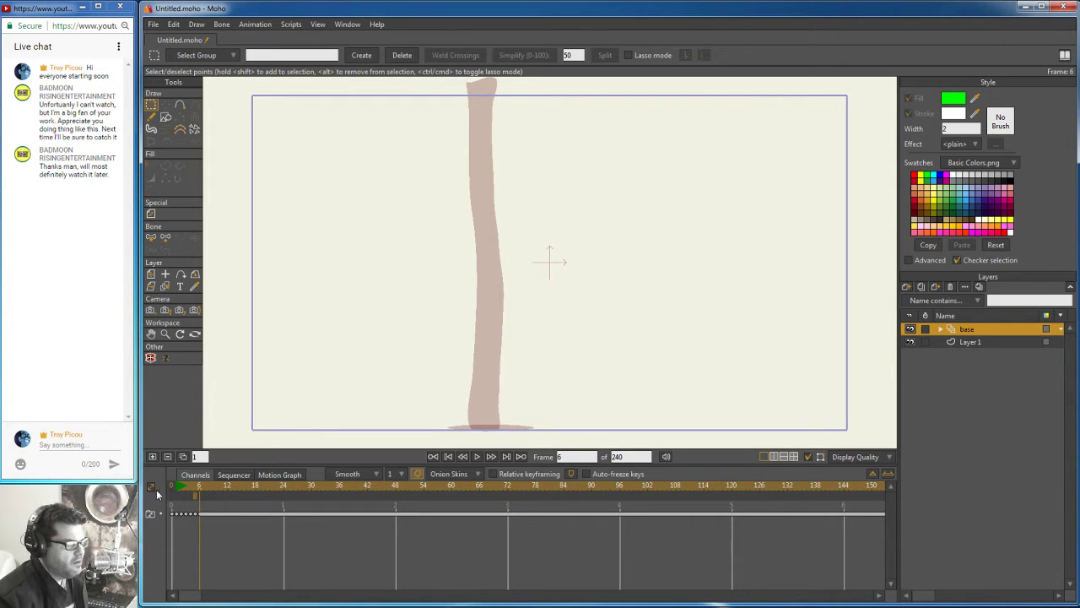
left_click(196, 488)
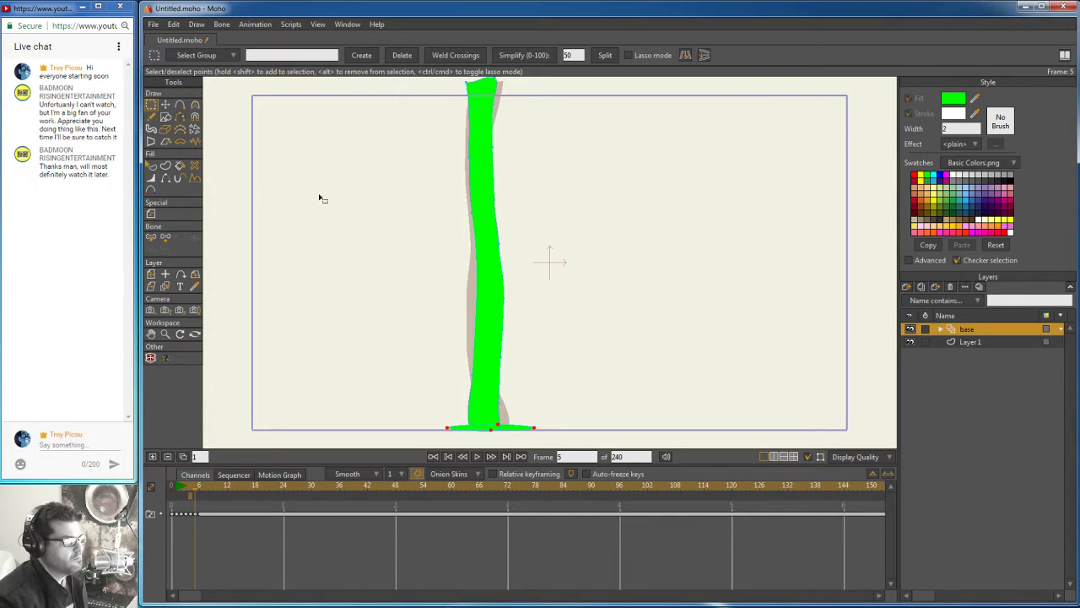
left_click(178, 26)
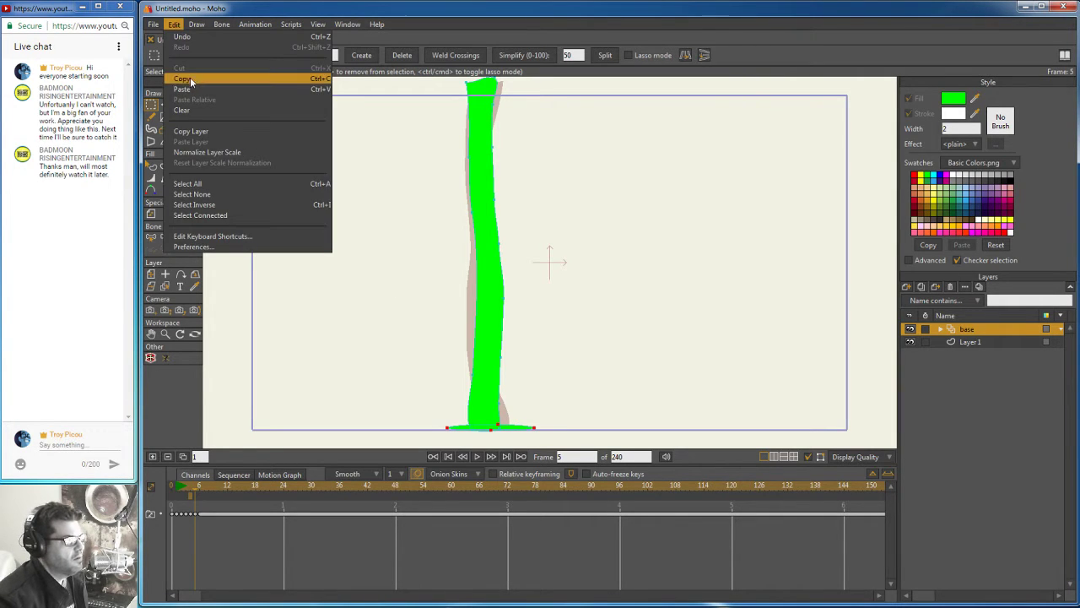
left_click(189, 76)
left_click(200, 488)
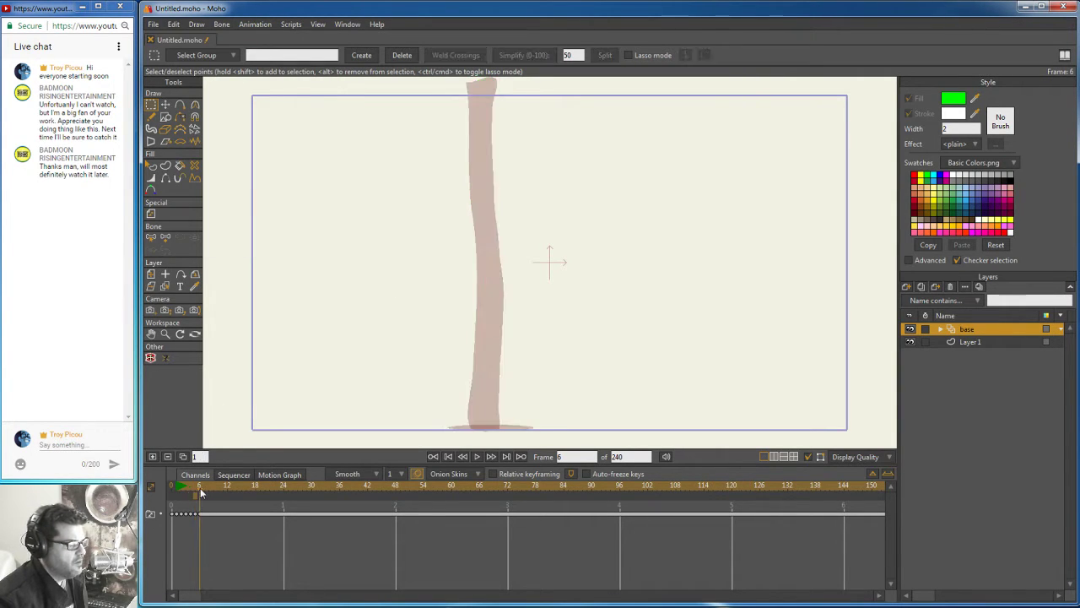
left_click(174, 23)
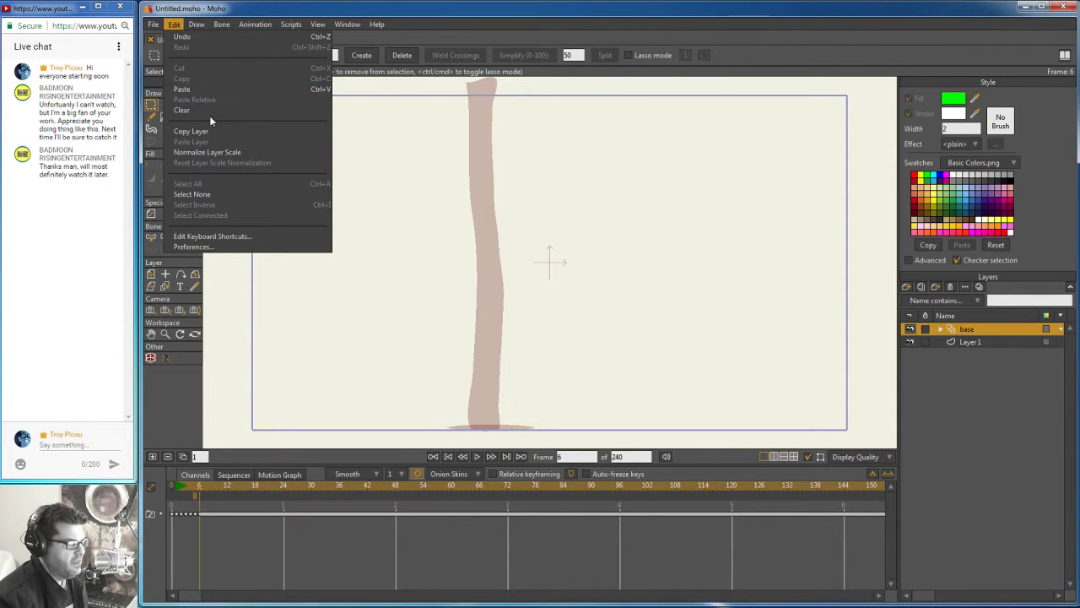
left_click(182, 90)
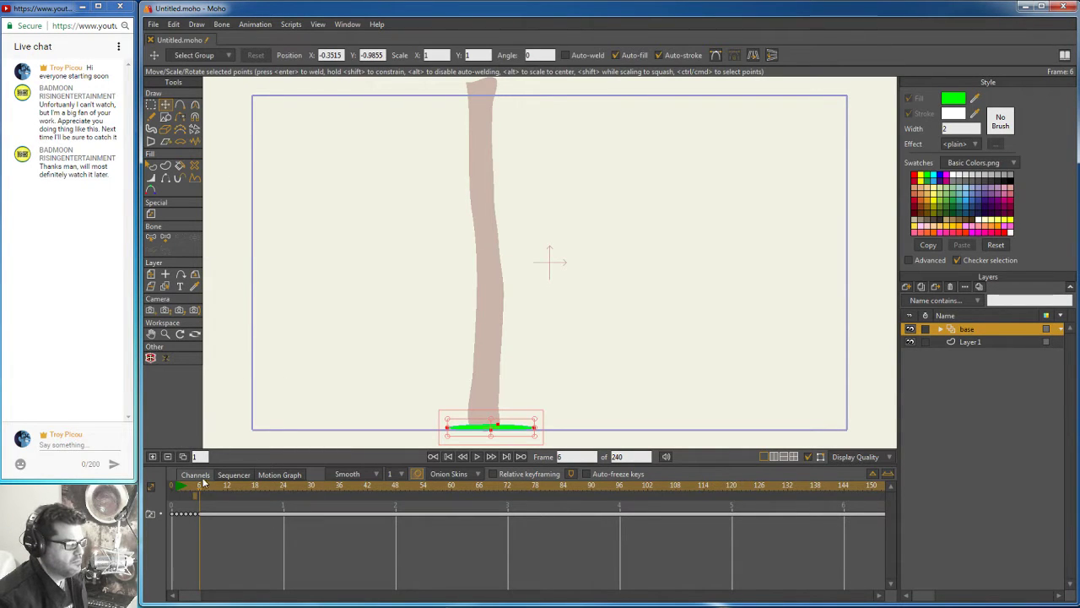
Step: Draw a new closed, wavy stream freehand on frame 6, running from above the canvas down to the puddle
left_click_drag(200, 491, 195, 489)
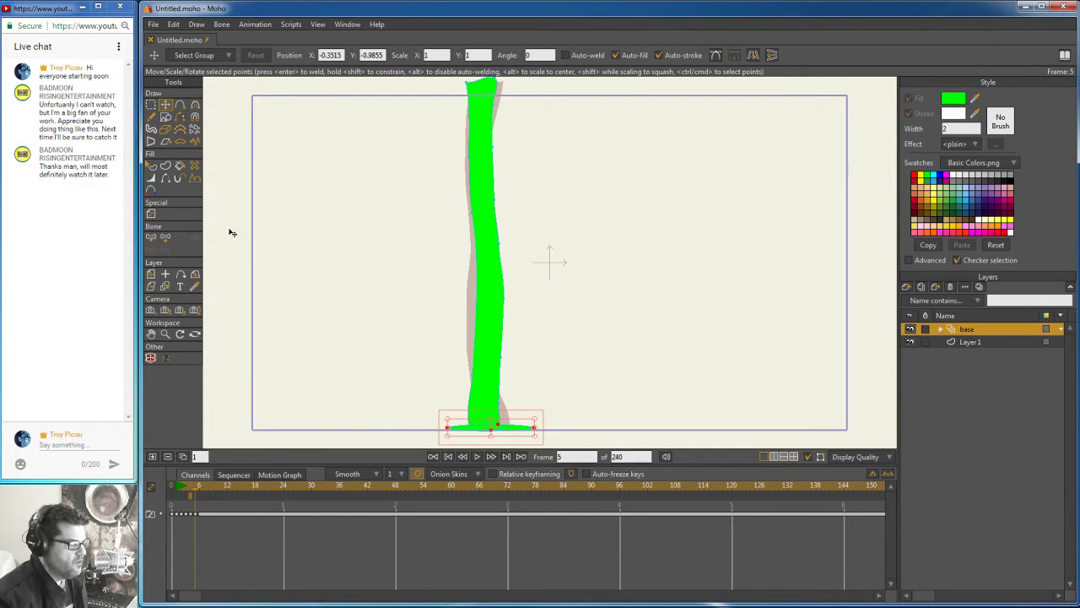
left_click_drag(195, 489, 199, 490)
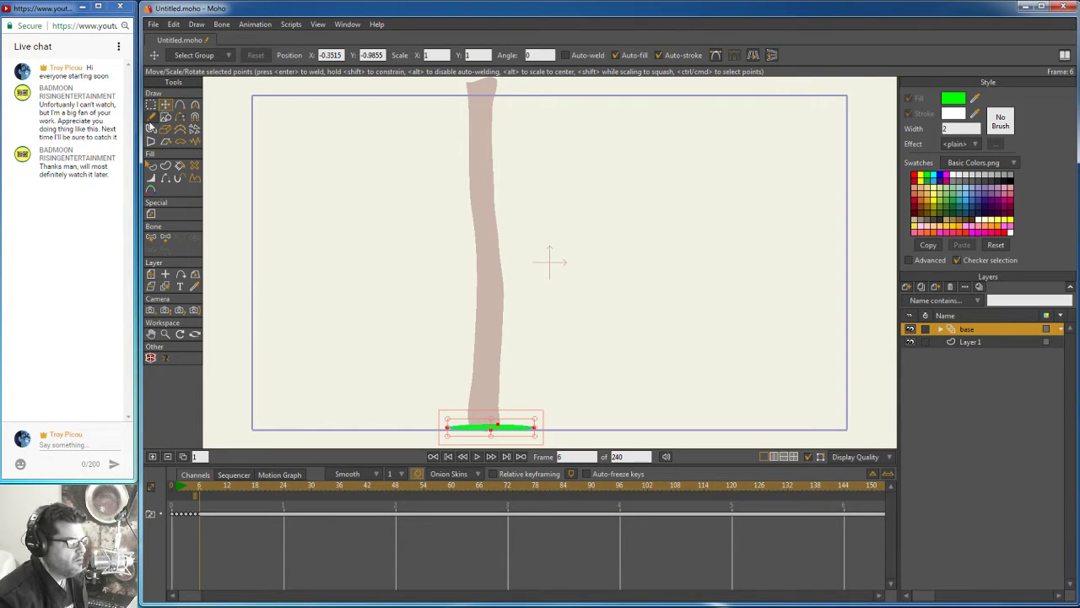
left_click(151, 117)
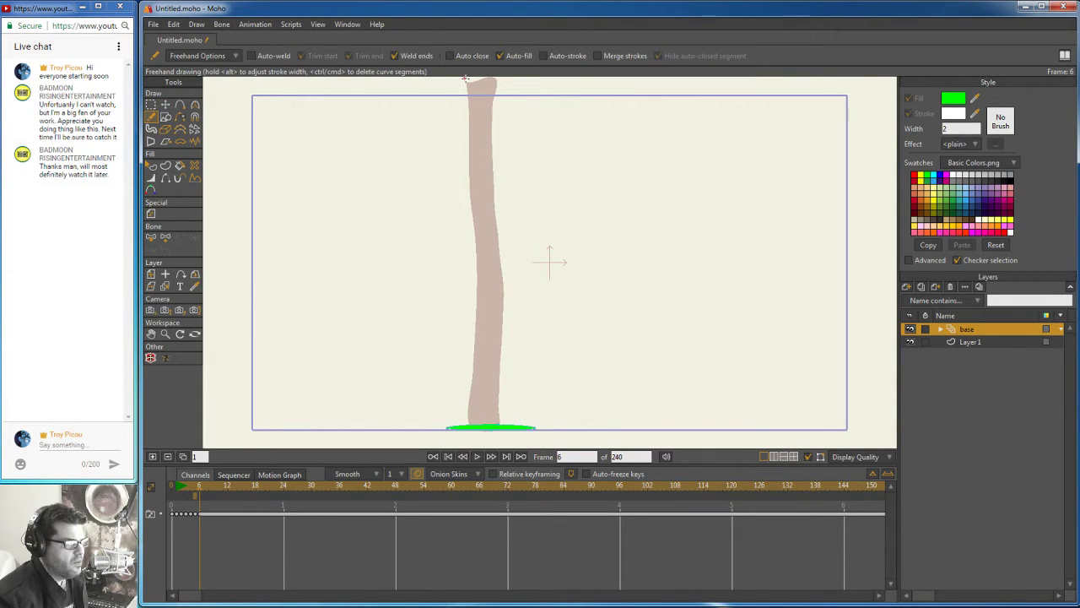
mouse_move(464, 101)
left_mouse_down()
mouse_move(474, 199)
mouse_move(464, 286)
left_mouse_up()
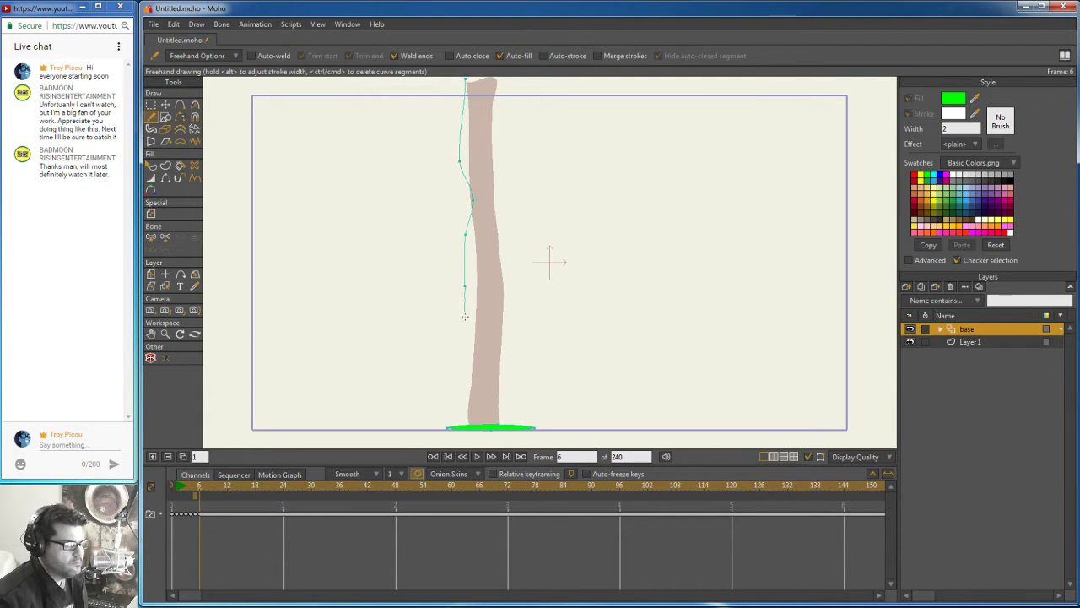
left_click_drag(468, 405, 467, 421)
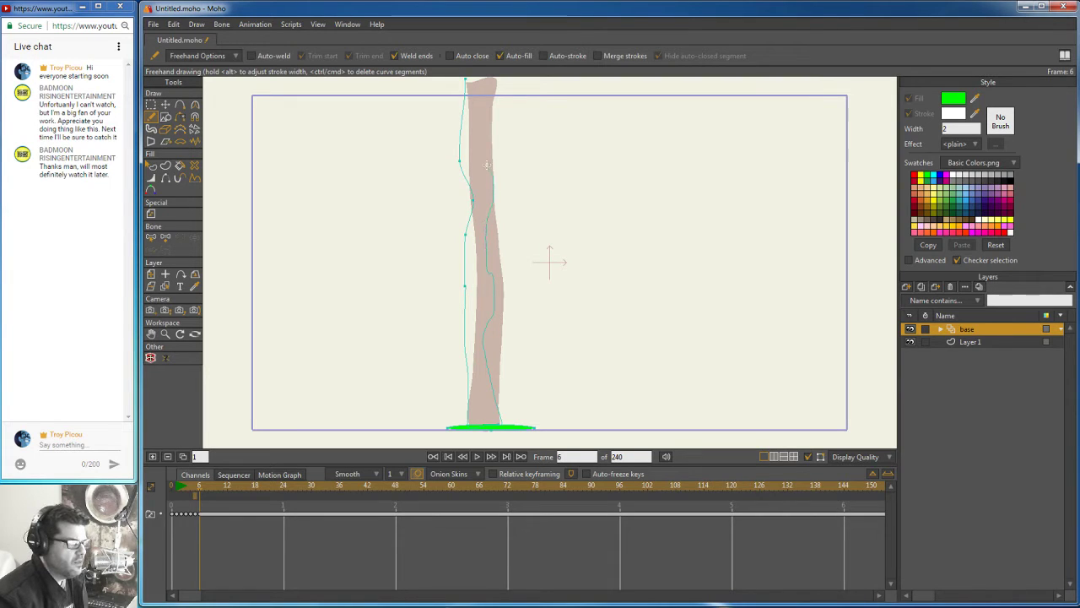
left_click_drag(487, 165, 480, 153)
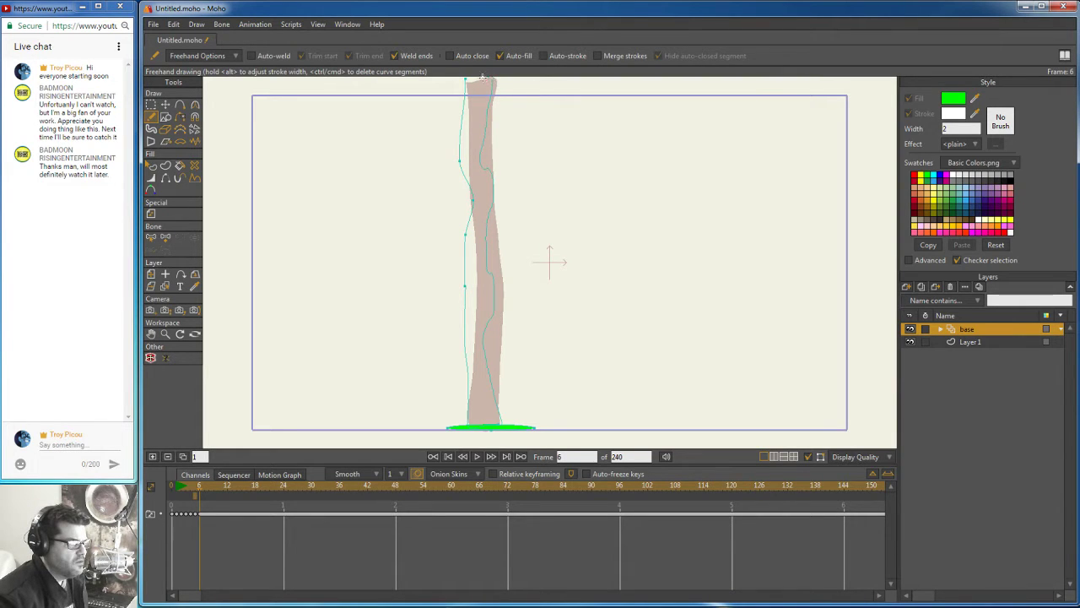
left_click_drag(465, 78, 465, 79)
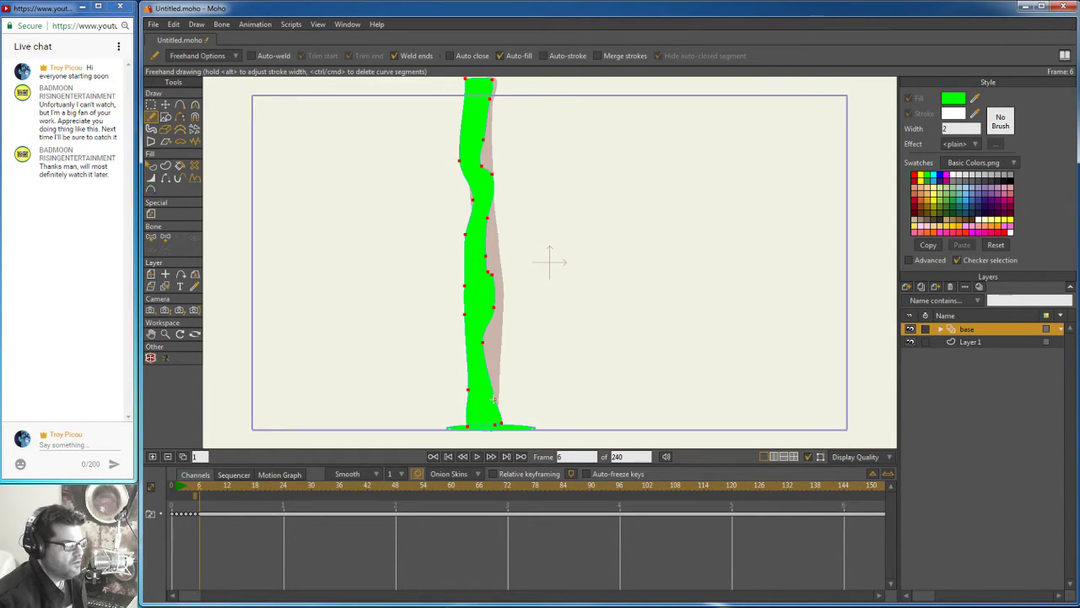
Step: Move outline points along both sides of the frame 6 stream to soften its bumps and even out its width
left_click(165, 104)
mouse_move(478, 152)
left_mouse_down()
mouse_move(495, 174)
mouse_move(484, 142)
mouse_move(464, 148)
left_mouse_up()
left_click(486, 167)
left_click_drag(472, 201, 475, 237)
left_click(492, 253)
left_click(469, 238)
left_click_drag(467, 287, 472, 286)
left_click(476, 315)
left_click_drag(485, 345, 488, 348)
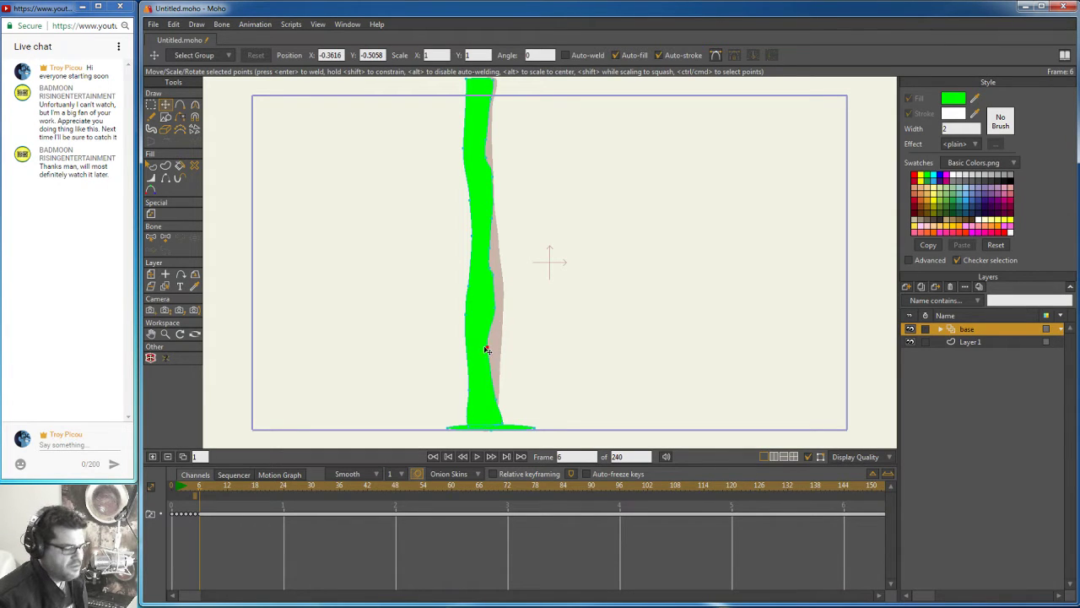
Step: Adjust the points at mid-height on the right edge of the frame 6 stream to fill out its indentation
left_click(490, 259)
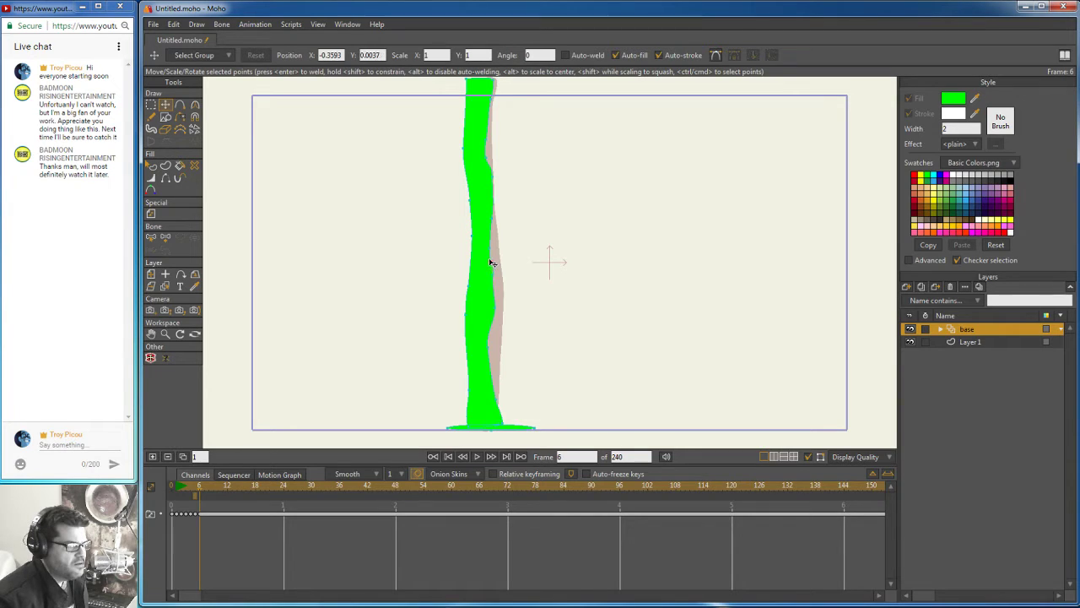
left_click_drag(489, 287, 498, 239)
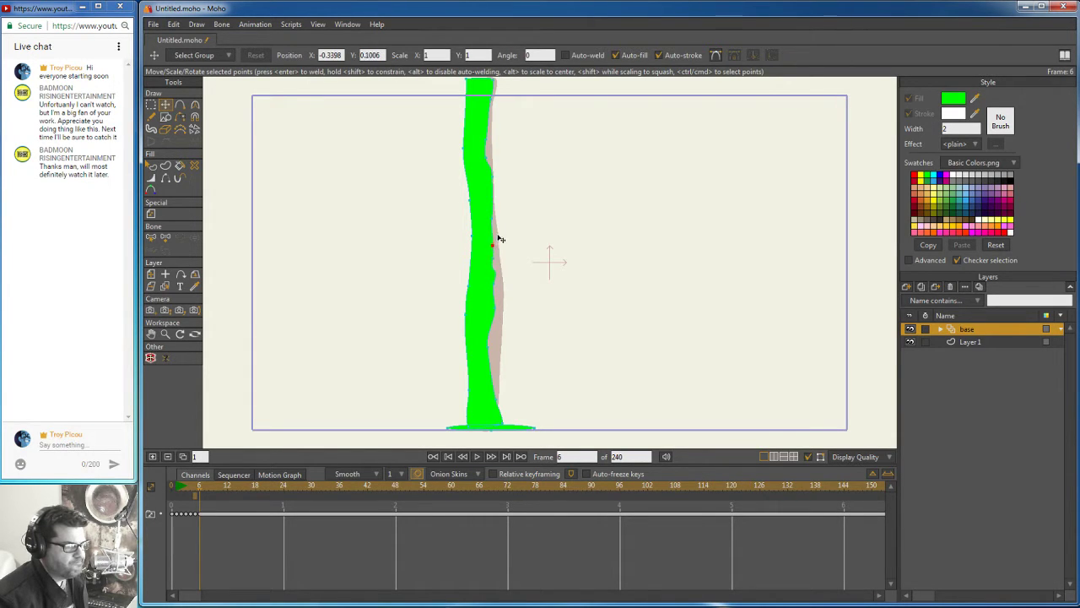
left_click(203, 486)
mouse_move(200, 486)
left_mouse_down()
mouse_move(171, 487)
mouse_move(200, 493)
left_mouse_up()
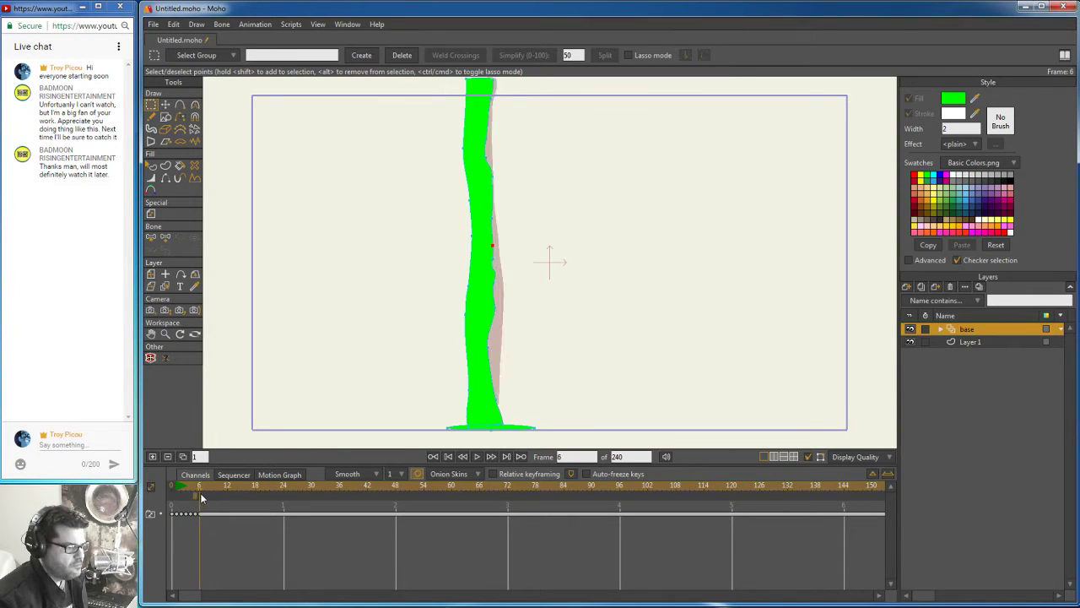
Step: Add frame 7, paste the copied puddle into it and scale the puddle narrower than on frame 6
left_click(152, 457)
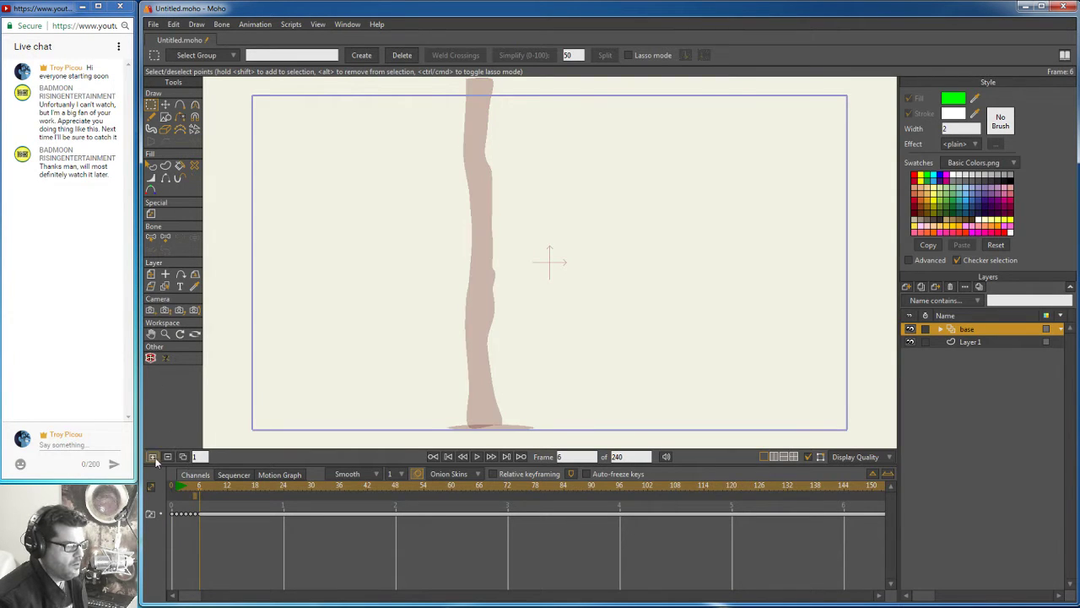
left_click(174, 24)
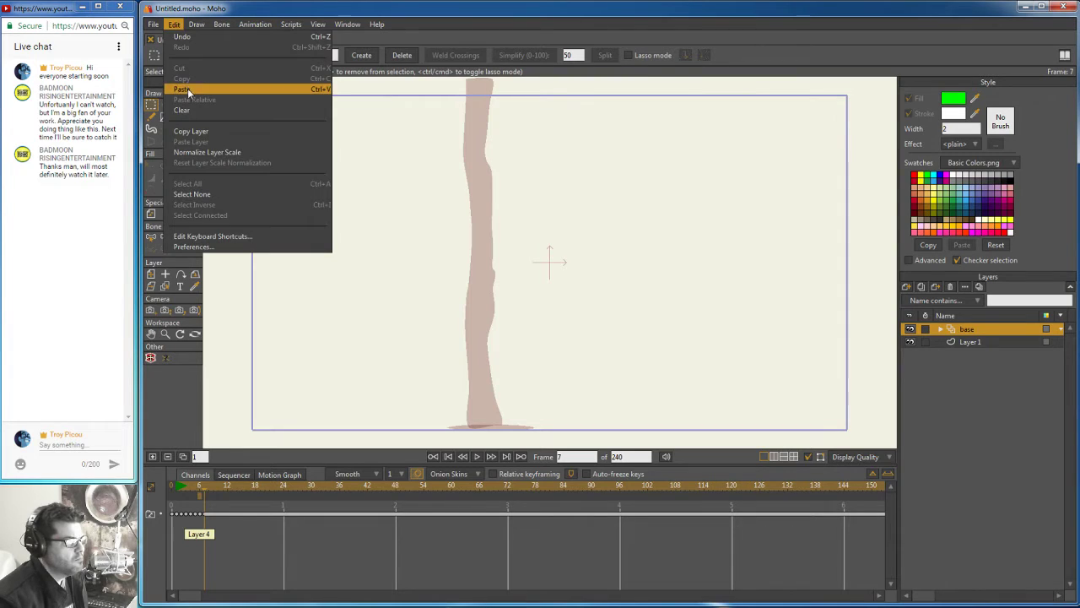
left_click(191, 89)
left_click_drag(537, 429, 472, 431)
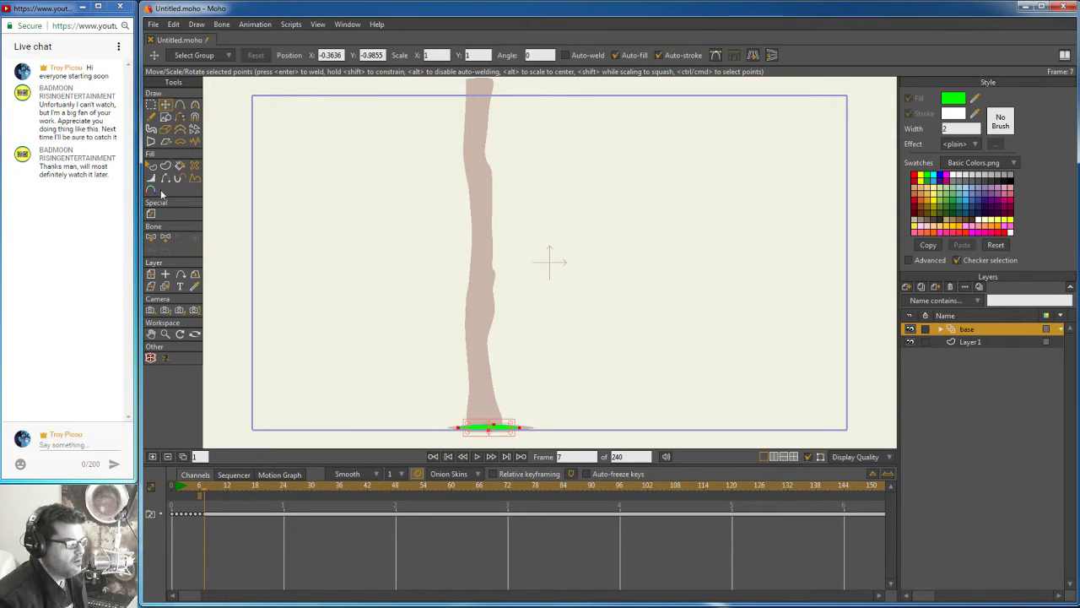
Step: Draw a new closed, wavy stream freehand on frame 7, running from above the canvas down to the puddle
left_click(151, 116)
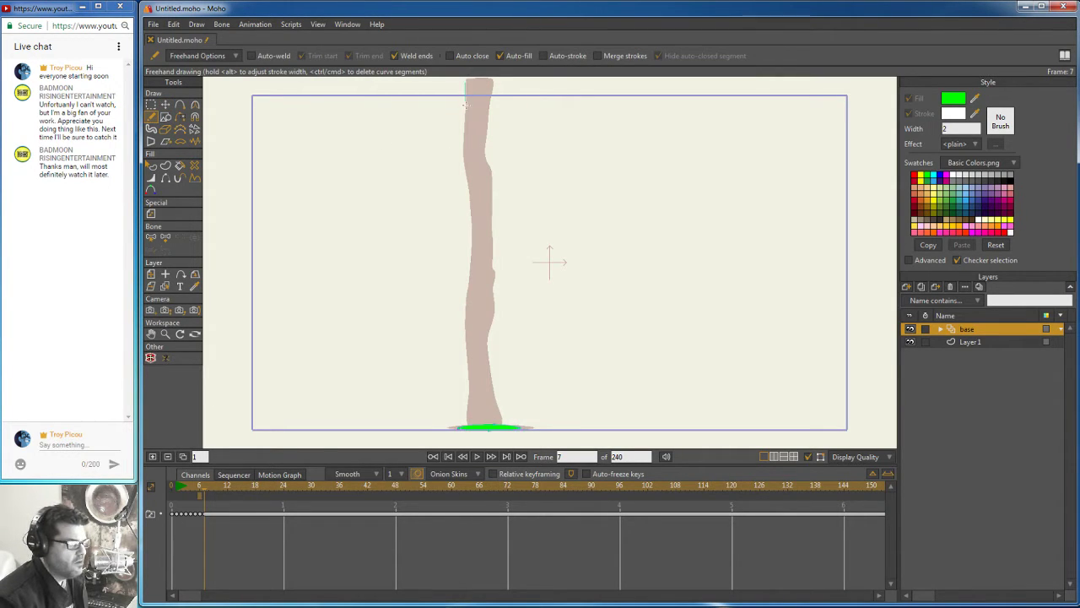
left_click_drag(465, 103, 475, 137)
left_click_drag(475, 184, 467, 221)
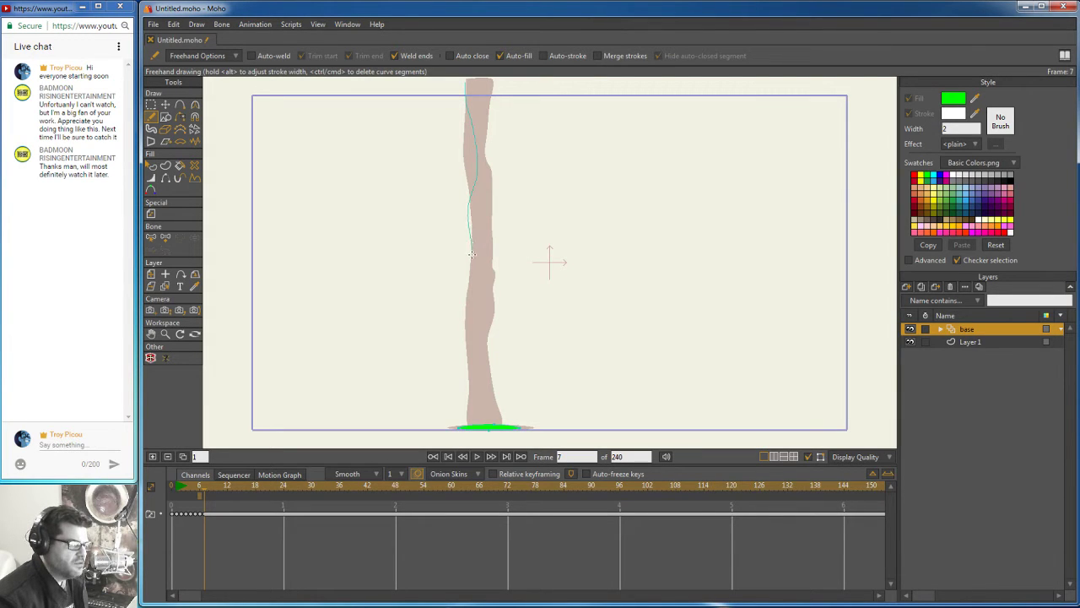
left_click_drag(463, 303, 466, 401)
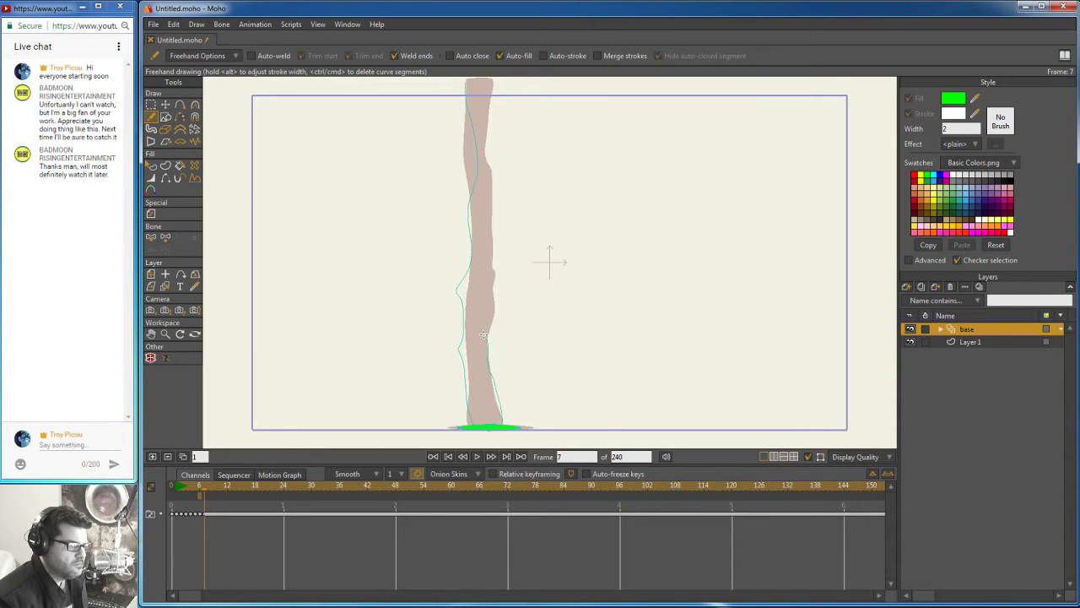
left_click_drag(487, 304, 500, 247)
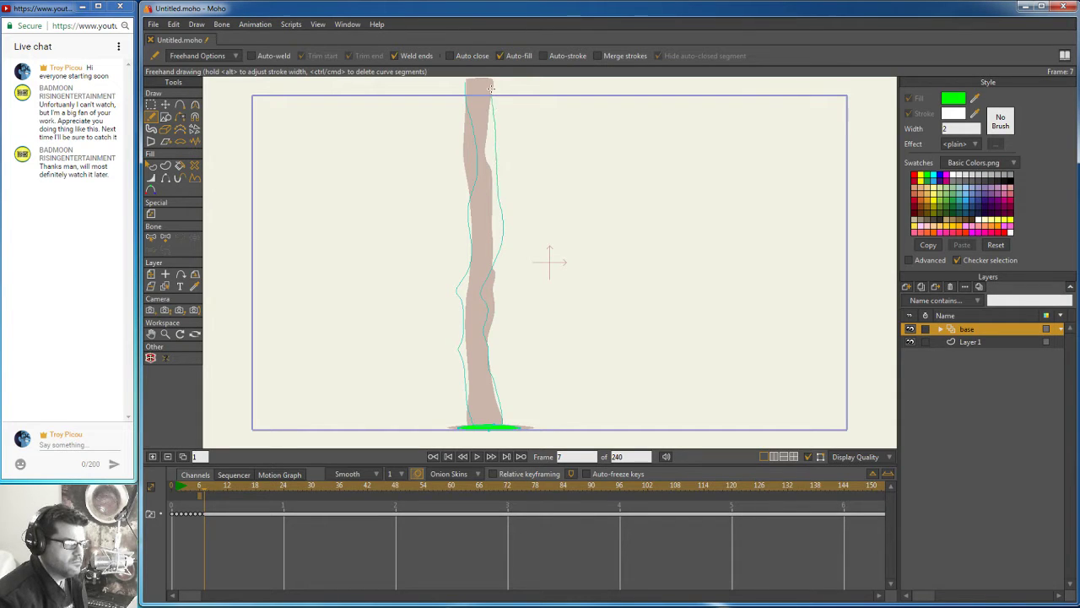
left_click_drag(491, 87, 469, 81)
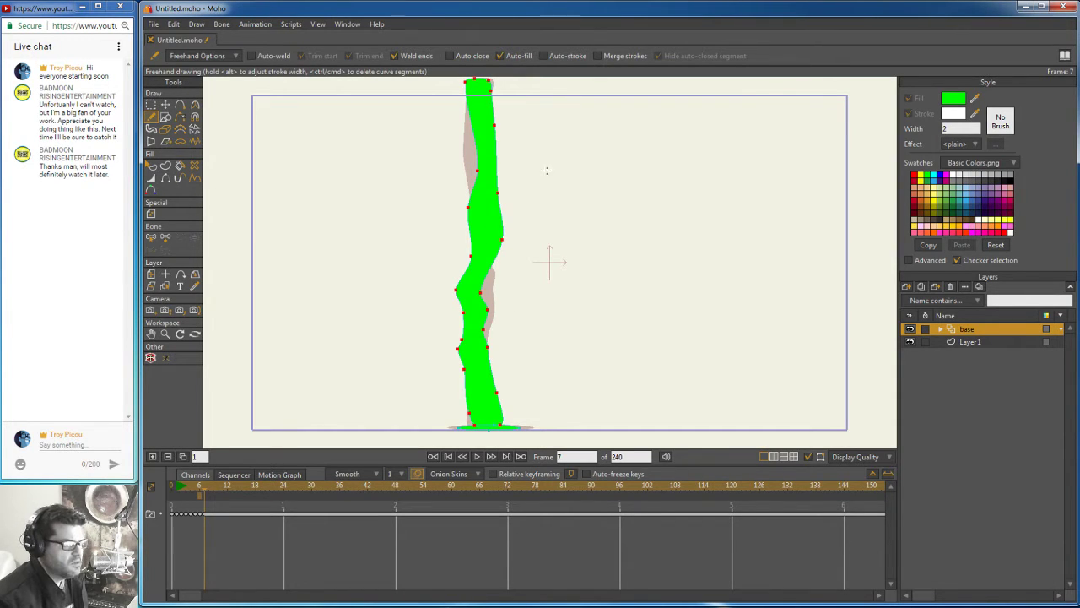
Step: Move outline points on both sides of the frame 7 stream to smooth its kinks and even out its width
left_click(166, 104)
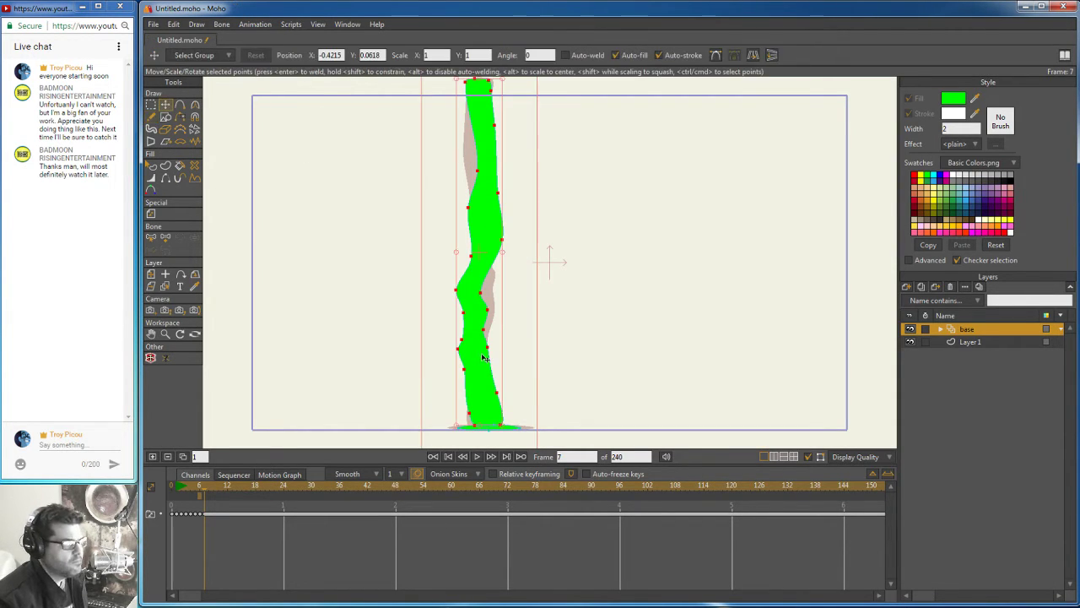
left_click(456, 291)
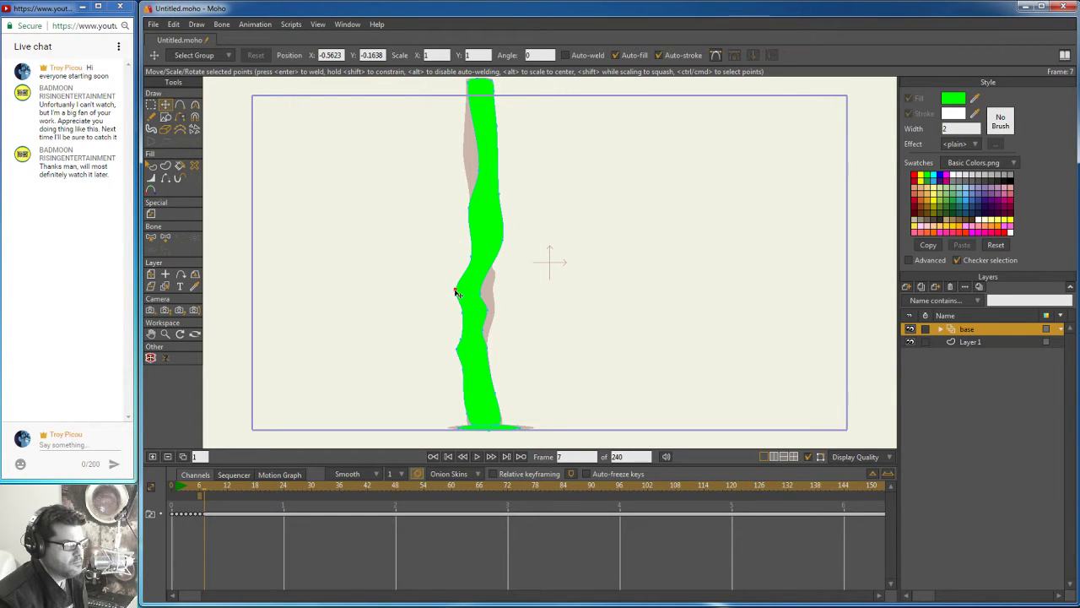
left_click_drag(456, 291, 472, 250)
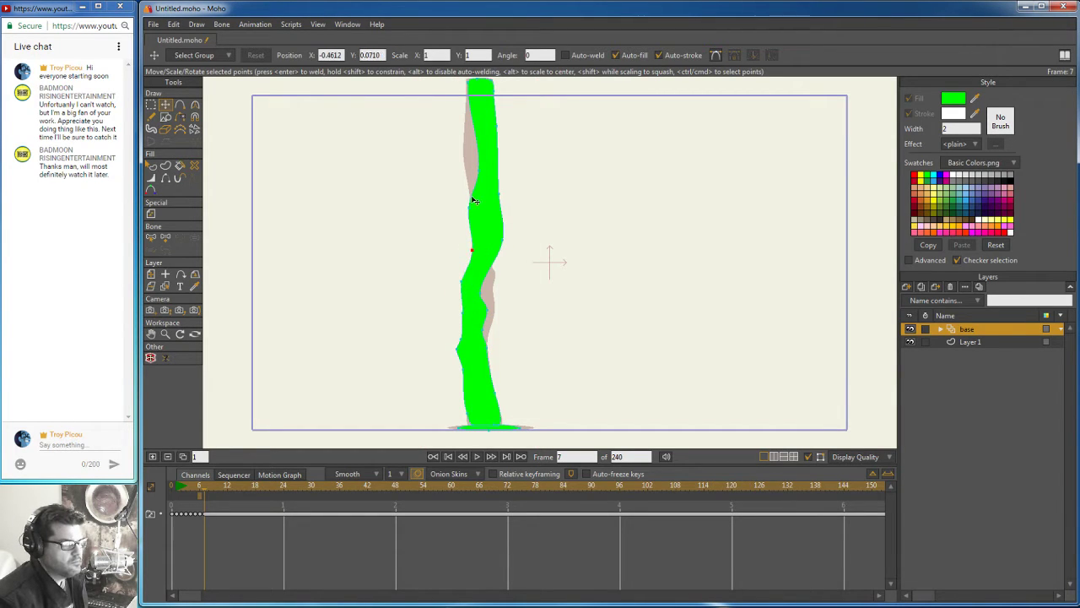
left_click_drag(471, 200, 473, 172)
left_click(484, 295)
left_click(480, 293)
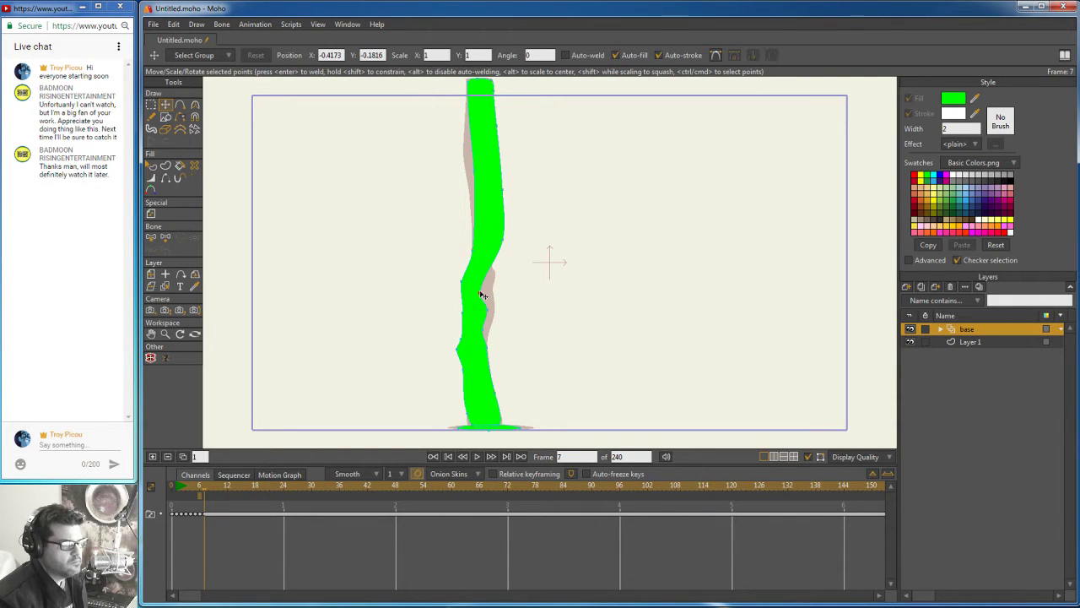
left_click_drag(482, 294, 472, 249)
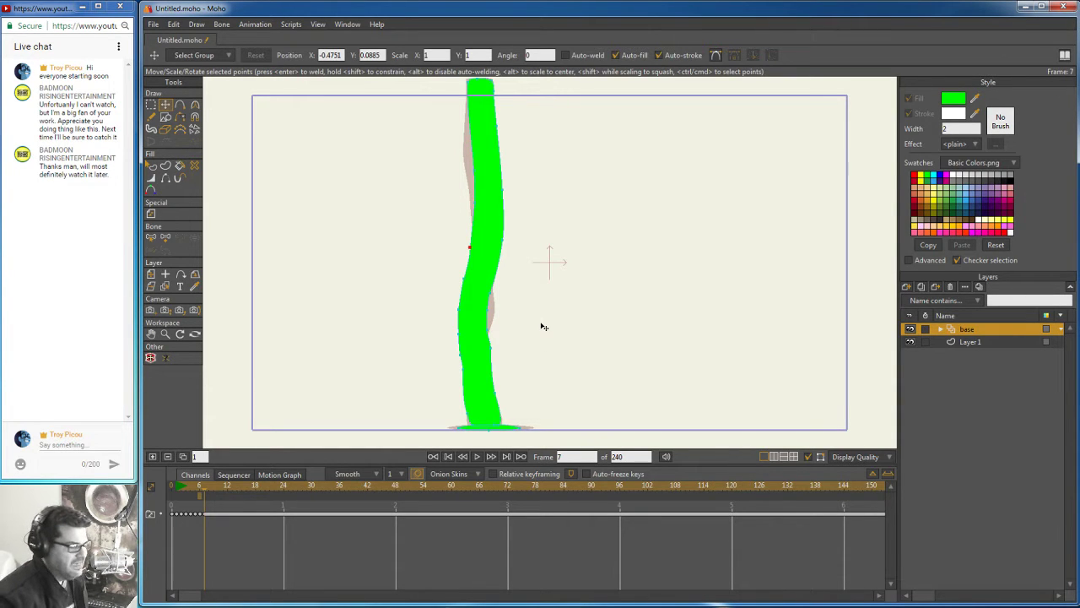
Step: Return to frame 6 and reposition points along the stream's right edge, from near its top down to its lower part, to reshape the contour
left_click(202, 487)
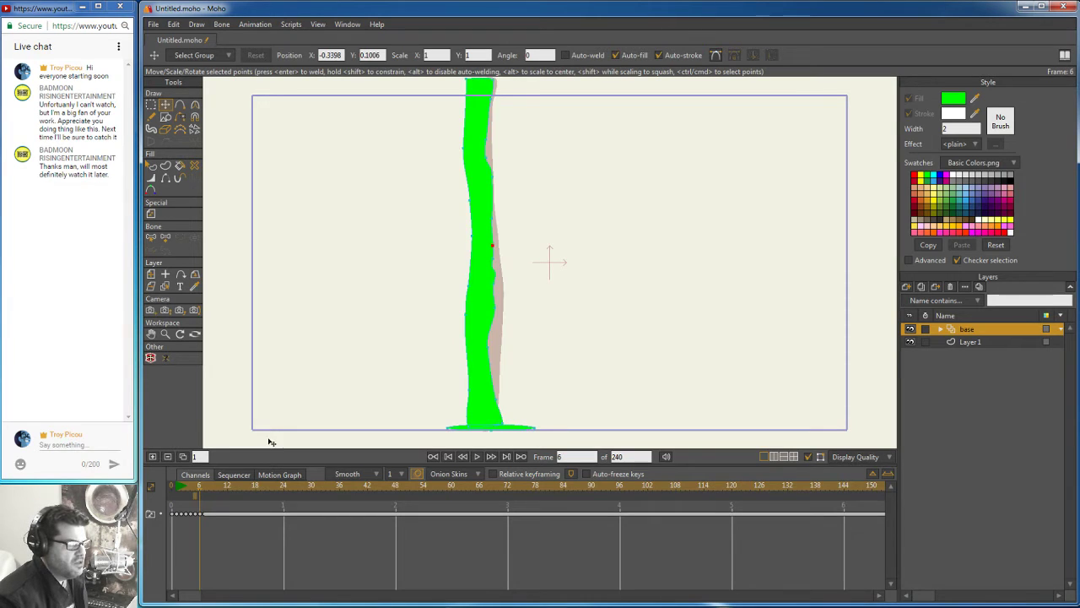
left_click(495, 348)
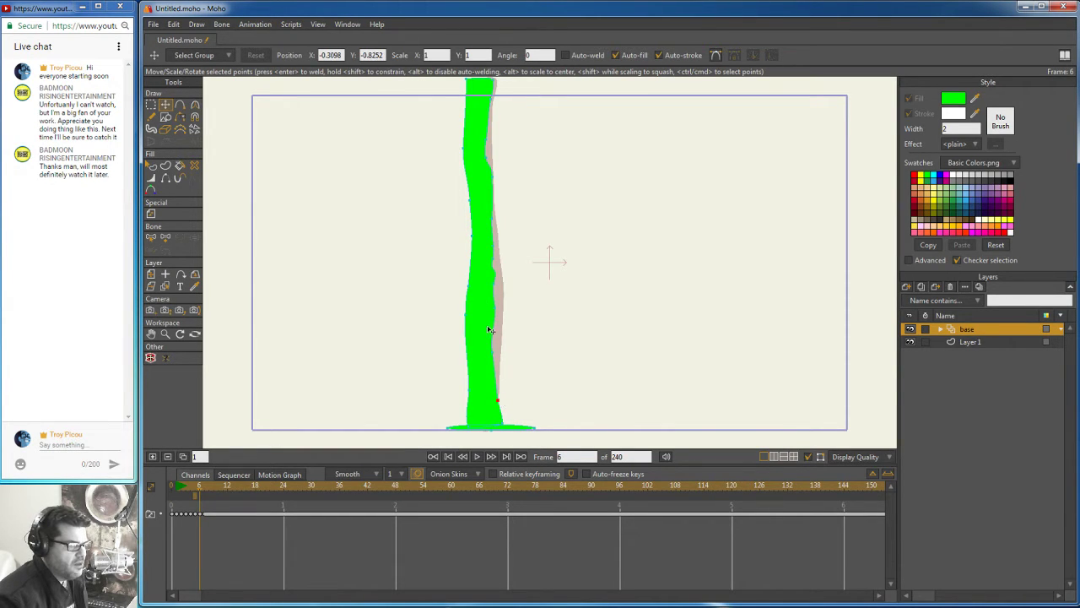
left_click(496, 288)
left_click(493, 258)
left_click(495, 252)
left_click(492, 235)
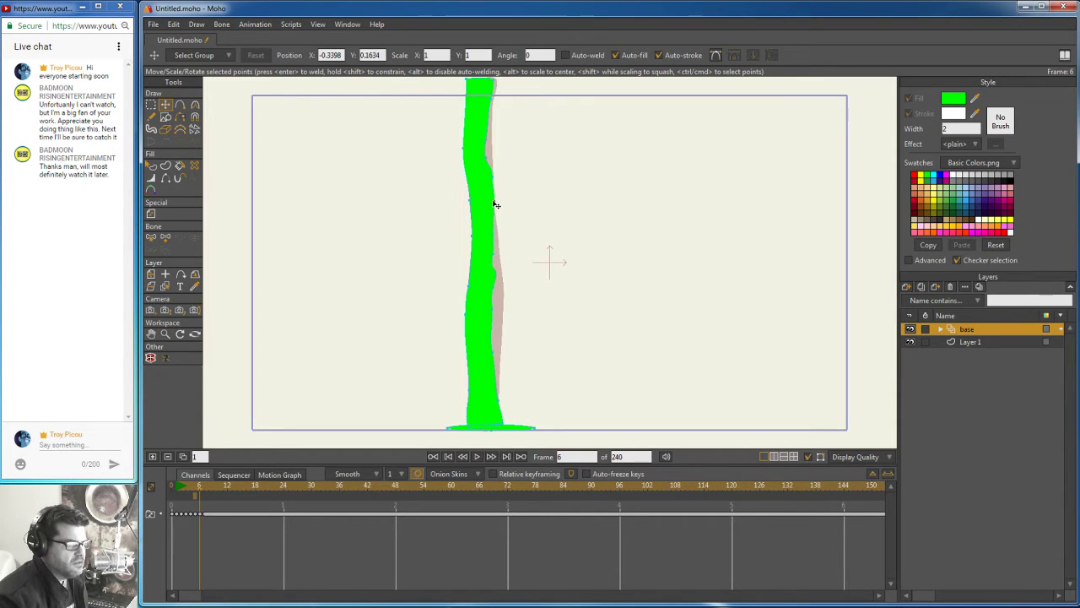
left_click(488, 155)
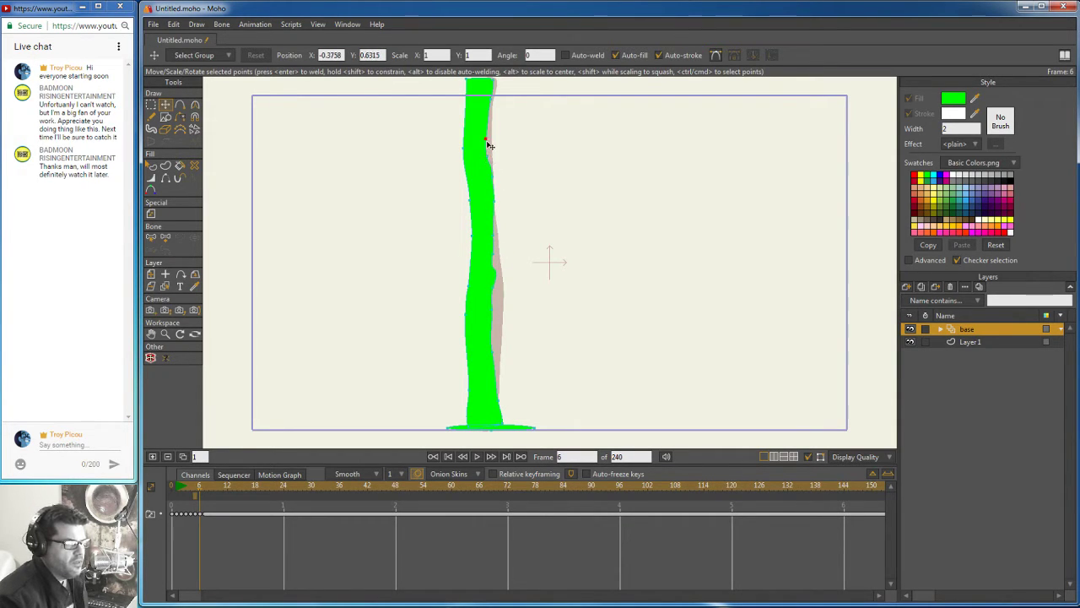
left_click(487, 140)
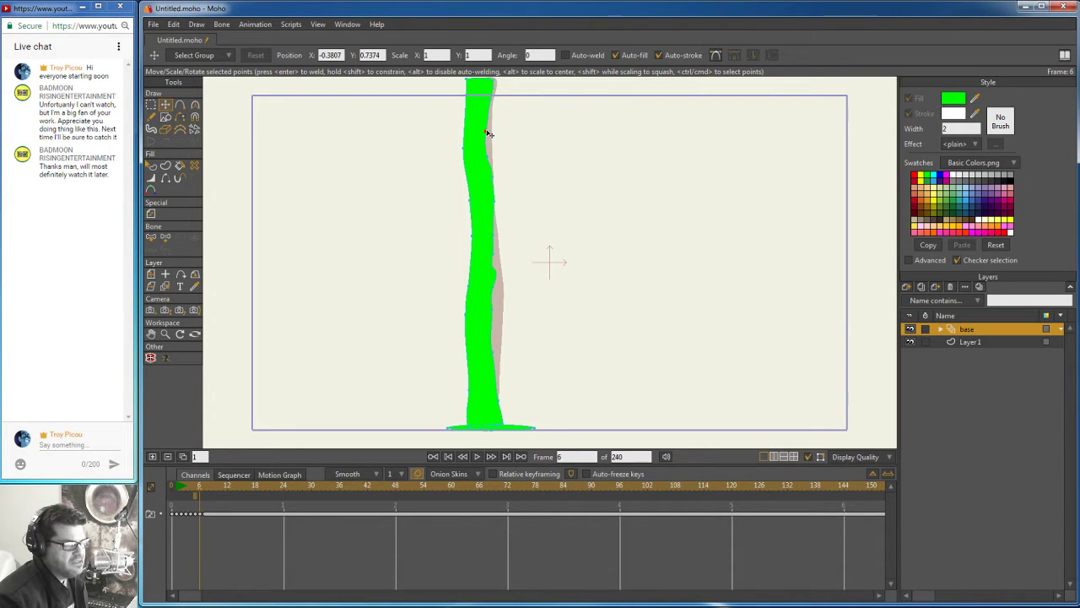
left_click(495, 252)
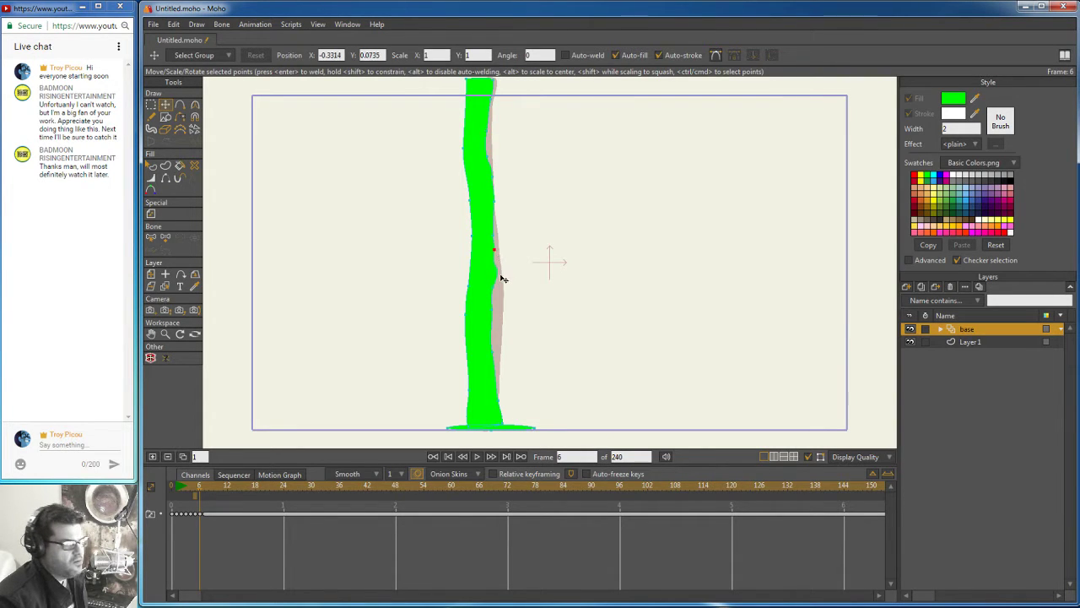
left_click_drag(498, 292, 496, 362)
left_click(470, 394)
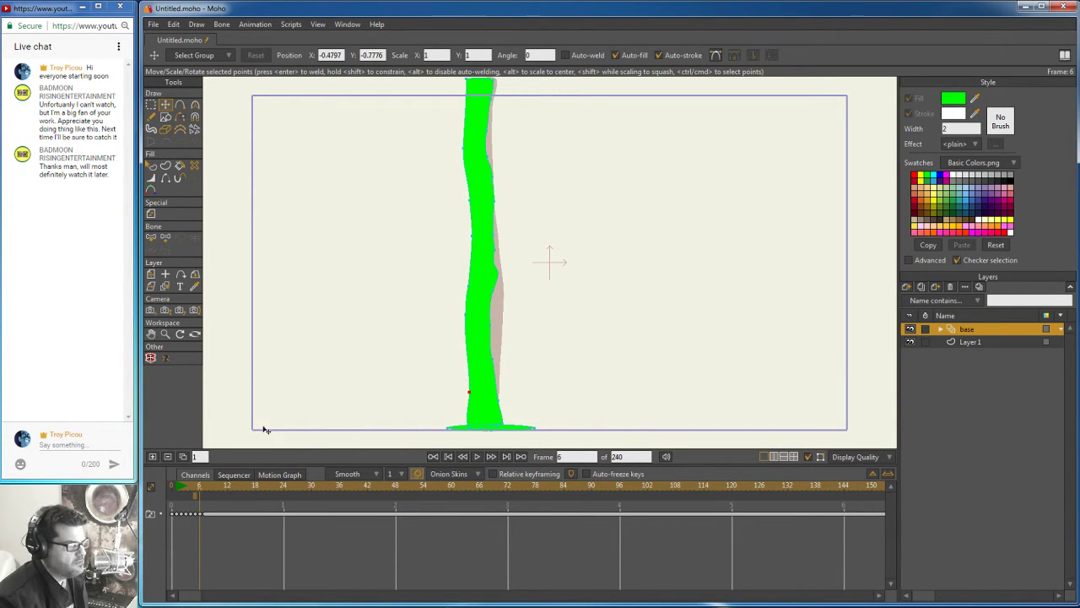
Step: Compare frames 6 and 7, and move the mid-height points on the right edge of the frame 6 stream outward to form a gradual bulge
mouse_move(200, 488)
left_mouse_down()
mouse_move(178, 490)
mouse_move(200, 495)
left_mouse_up()
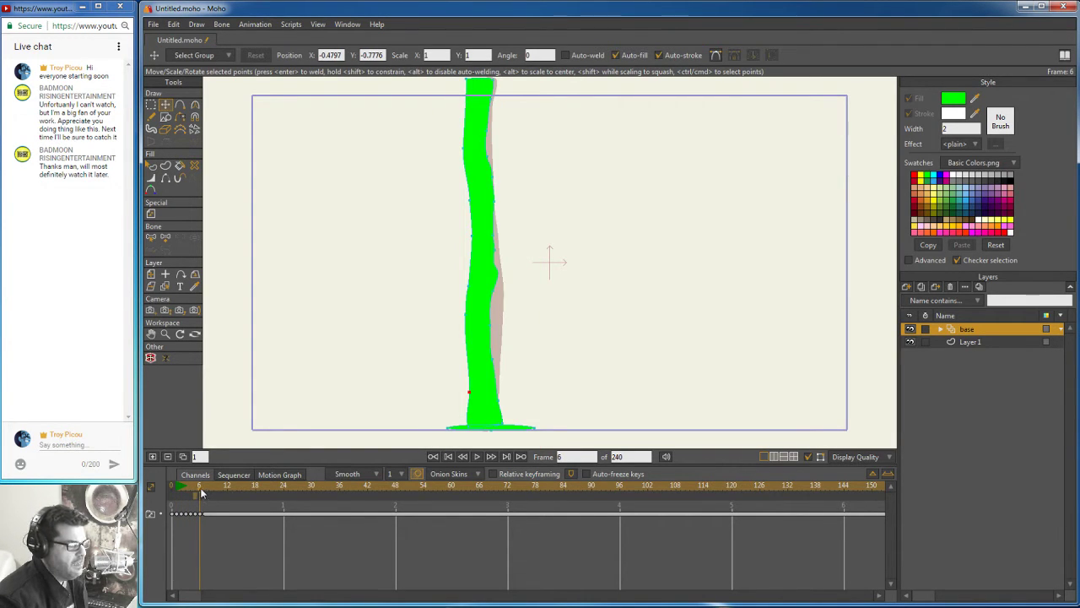
mouse_move(493, 297)
left_mouse_down()
mouse_move(492, 369)
mouse_move(490, 309)
left_mouse_up()
left_click_drag(505, 269, 498, 254)
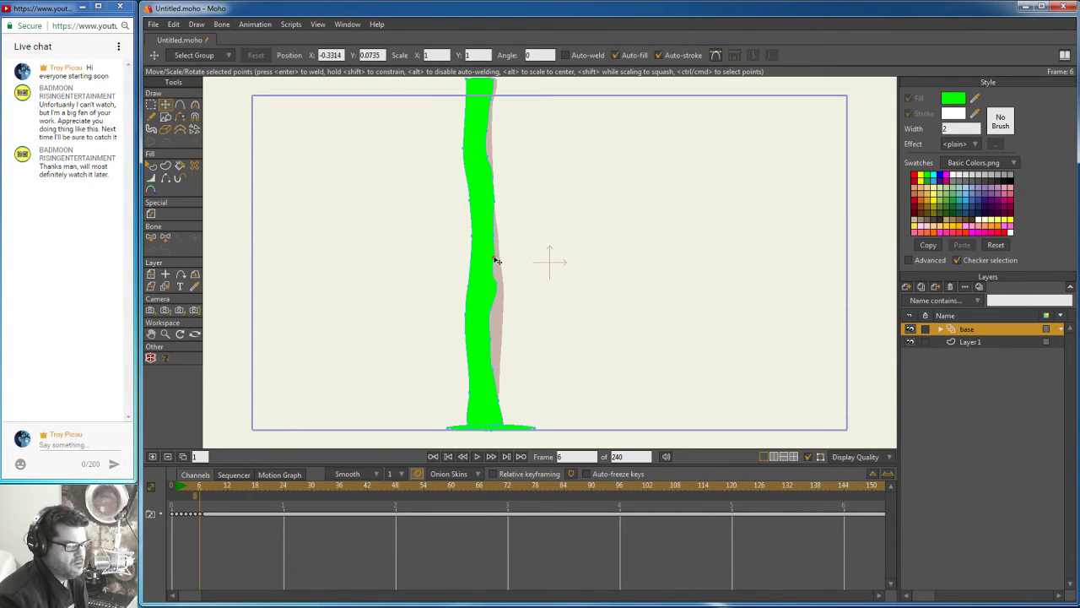
left_click(498, 257)
left_click(494, 234)
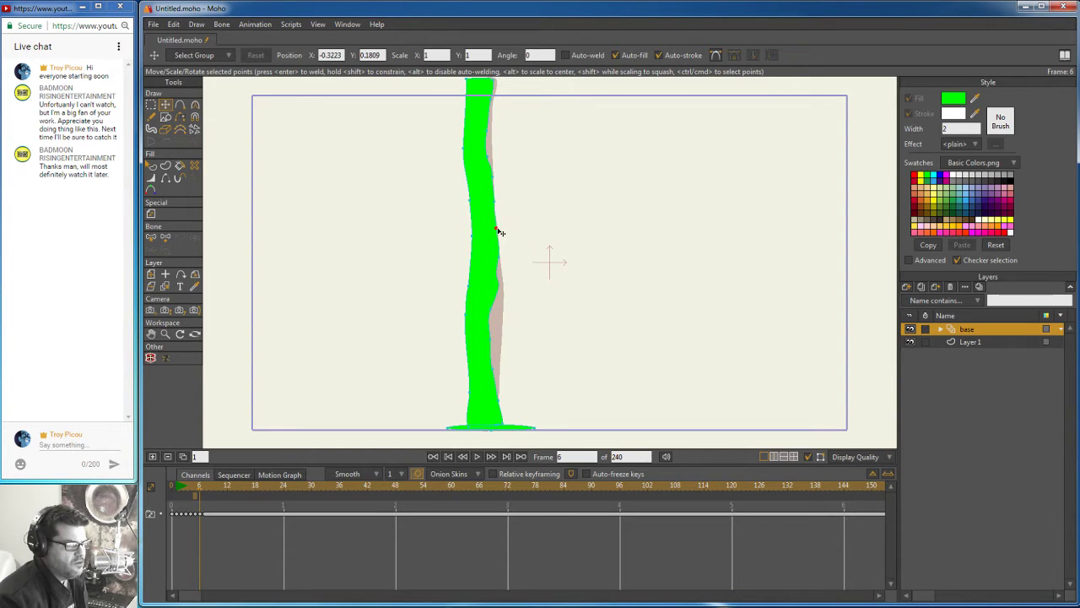
left_click_drag(499, 231, 499, 226)
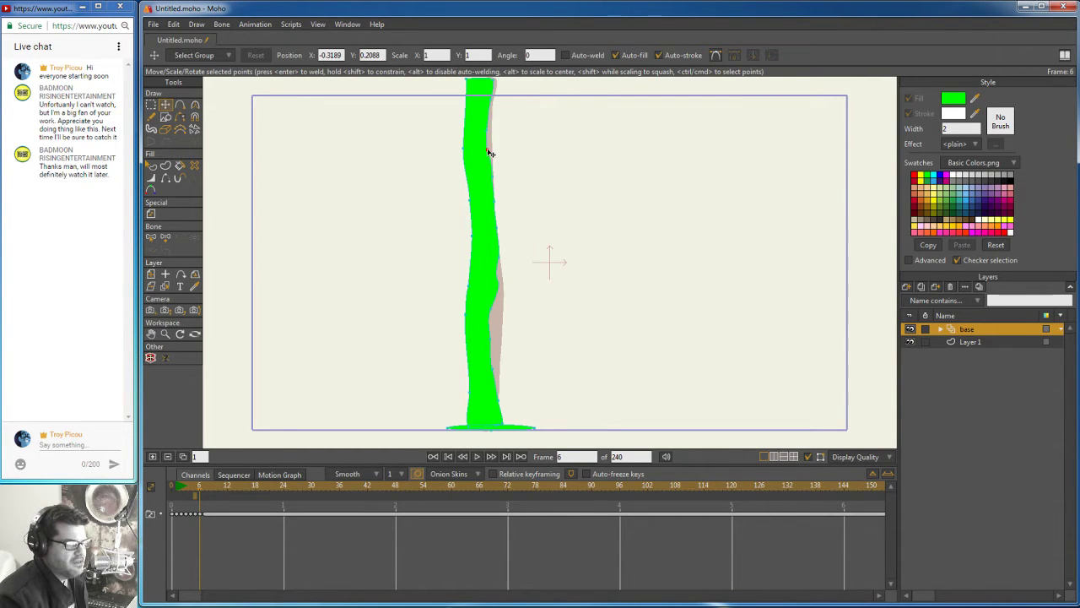
Step: Fine-tune the remaining points of the frame 6 stream on its upper and lower right edge and along its base at the puddle
left_click(489, 150)
left_click(487, 127)
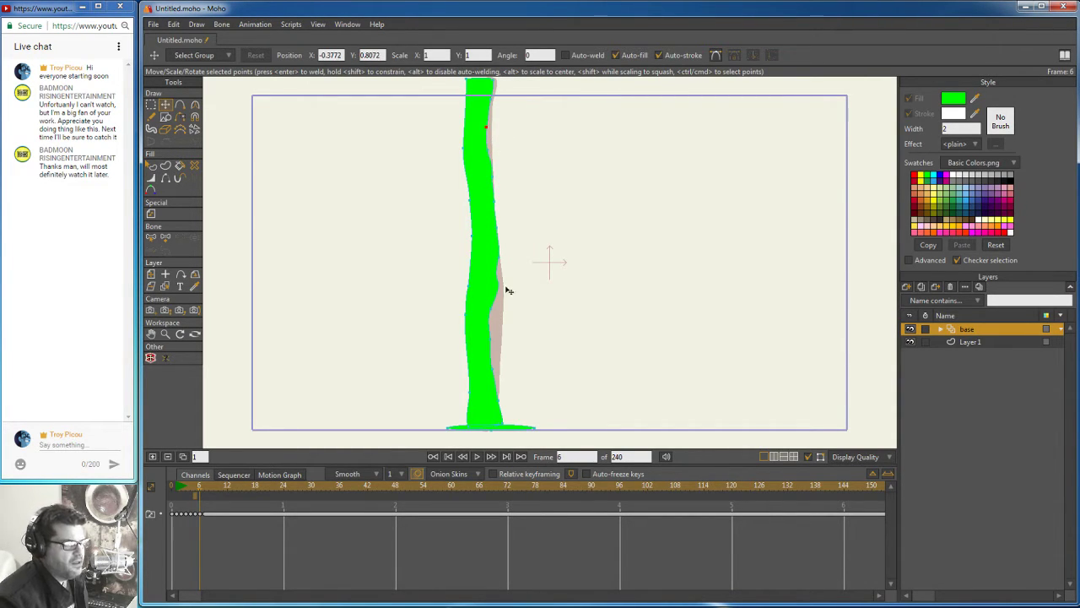
left_click(493, 312)
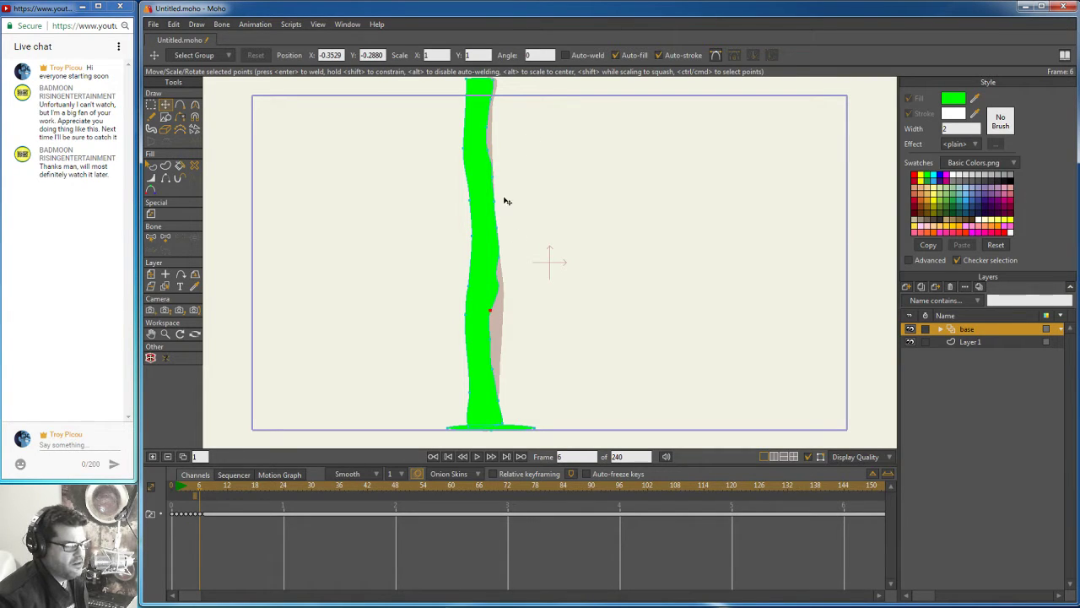
left_click(493, 369)
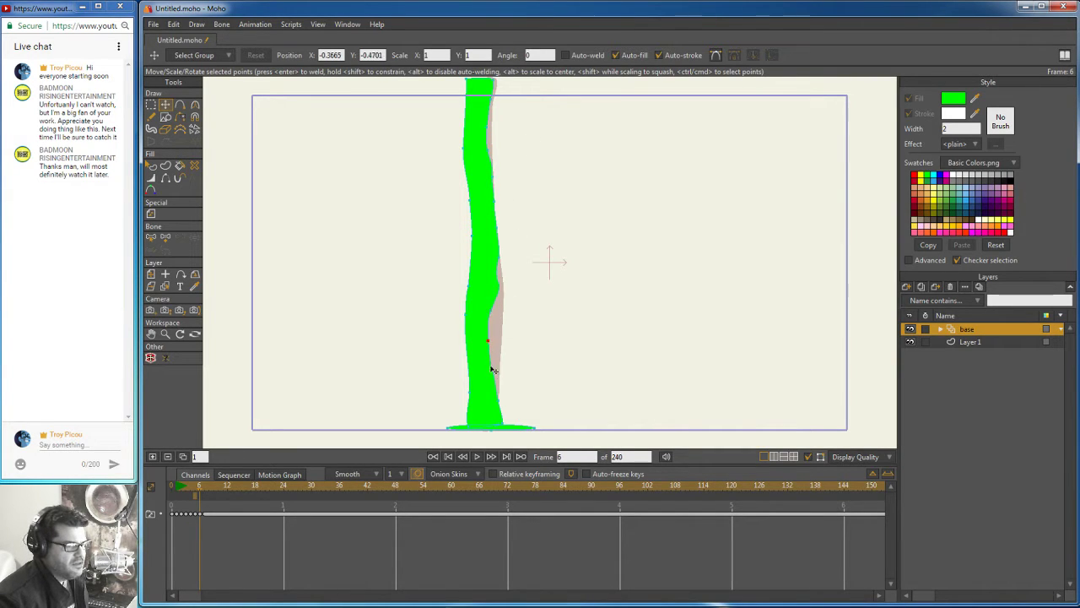
left_click(500, 428)
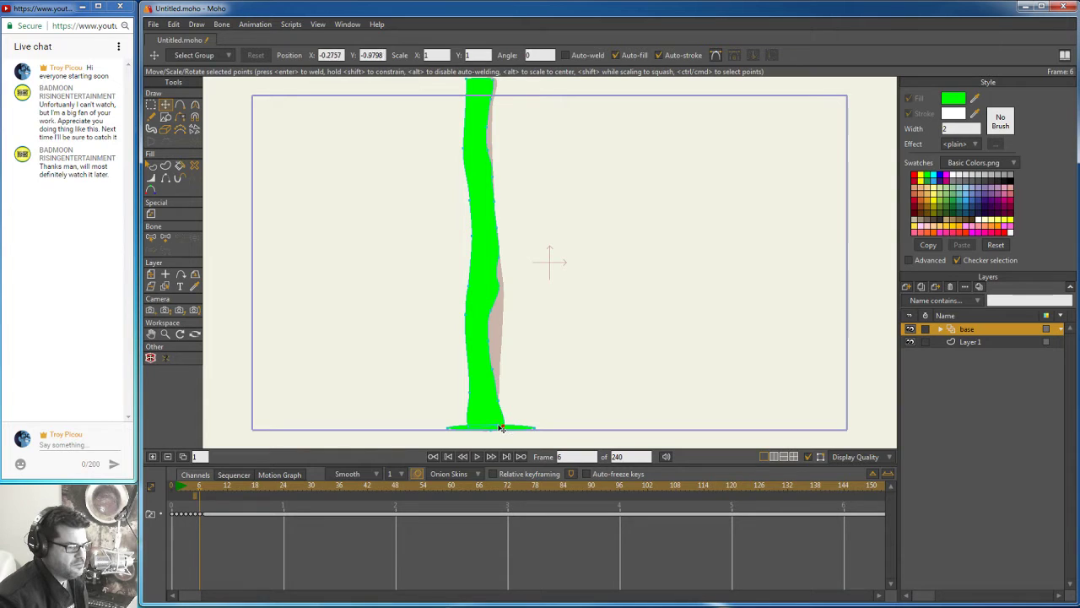
left_click(493, 426)
left_click(470, 428)
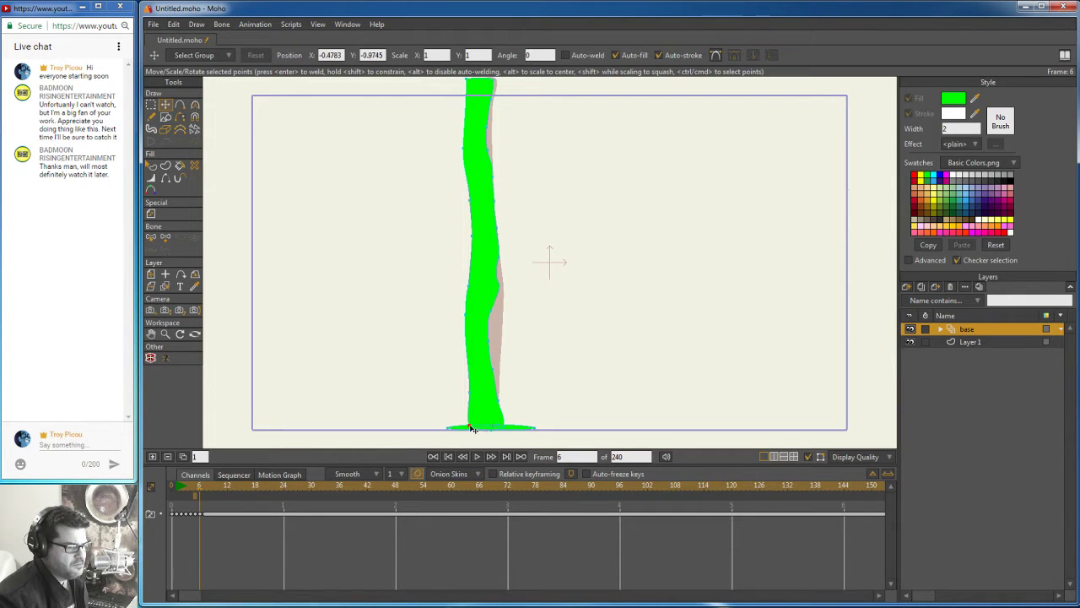
Step: Add frame 8 after frame 7 and set freehand drawing to auto-stroke without auto-fill, with a line width of 15
mouse_move(199, 491)
left_mouse_down()
mouse_move(179, 490)
mouse_move(212, 488)
mouse_move(179, 490)
mouse_move(215, 489)
mouse_move(177, 490)
mouse_move(204, 491)
left_mouse_up()
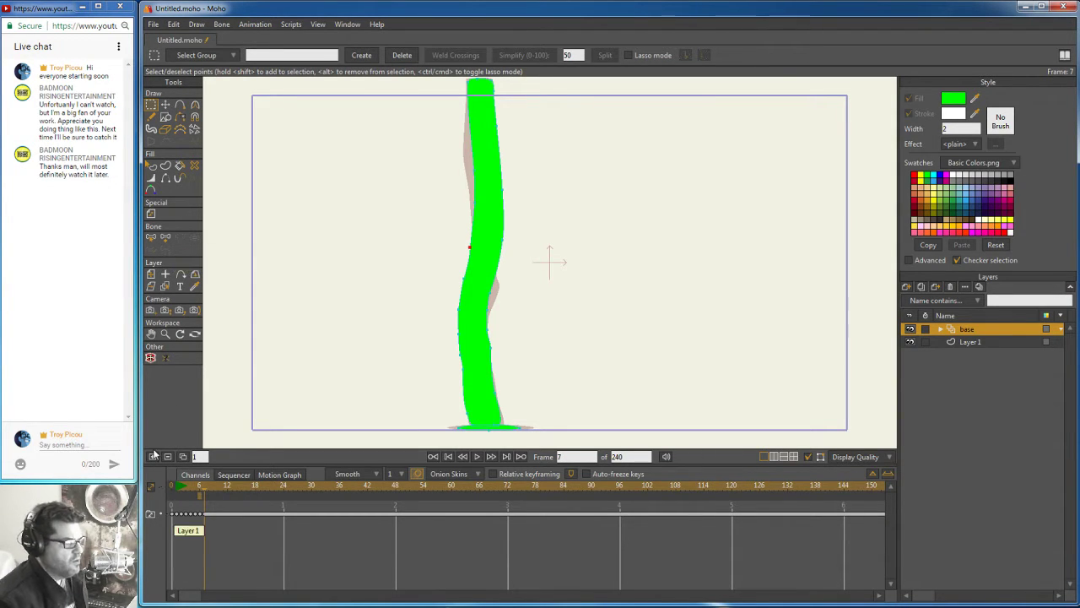
left_click(154, 458)
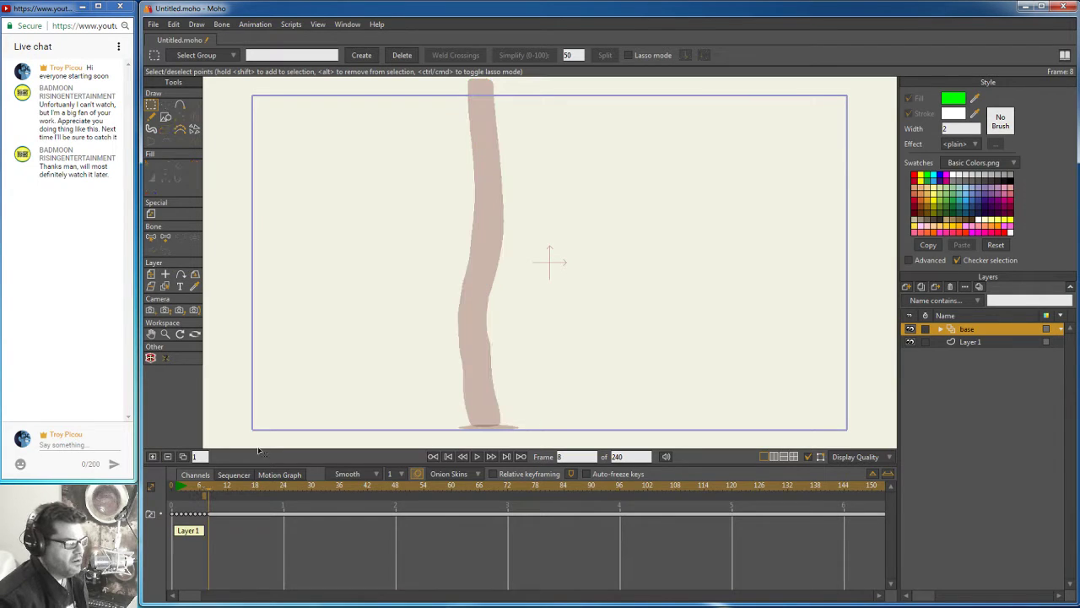
left_click(151, 117)
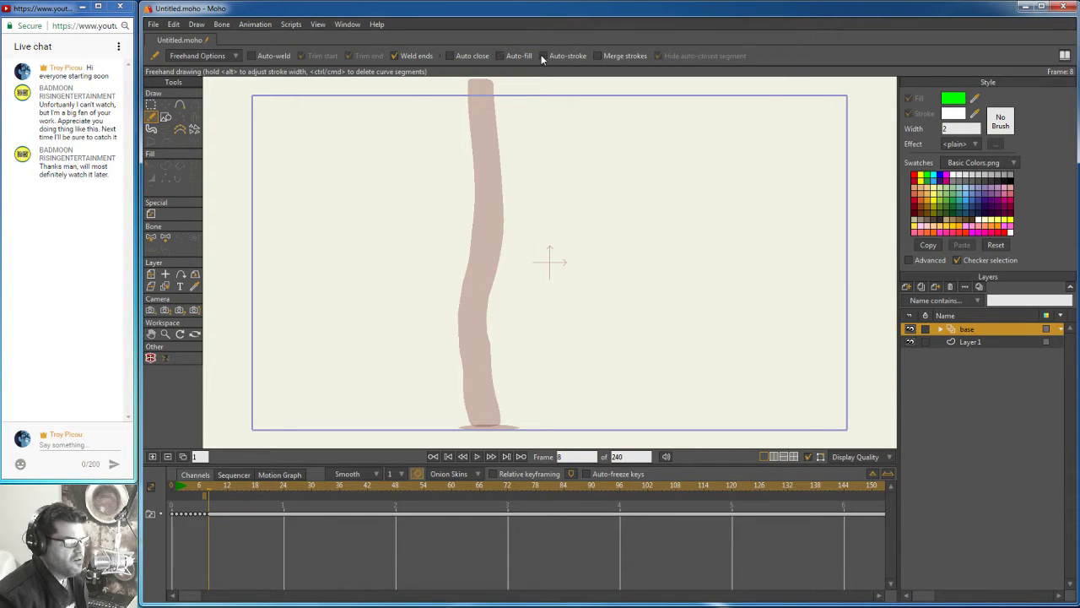
left_click(544, 56)
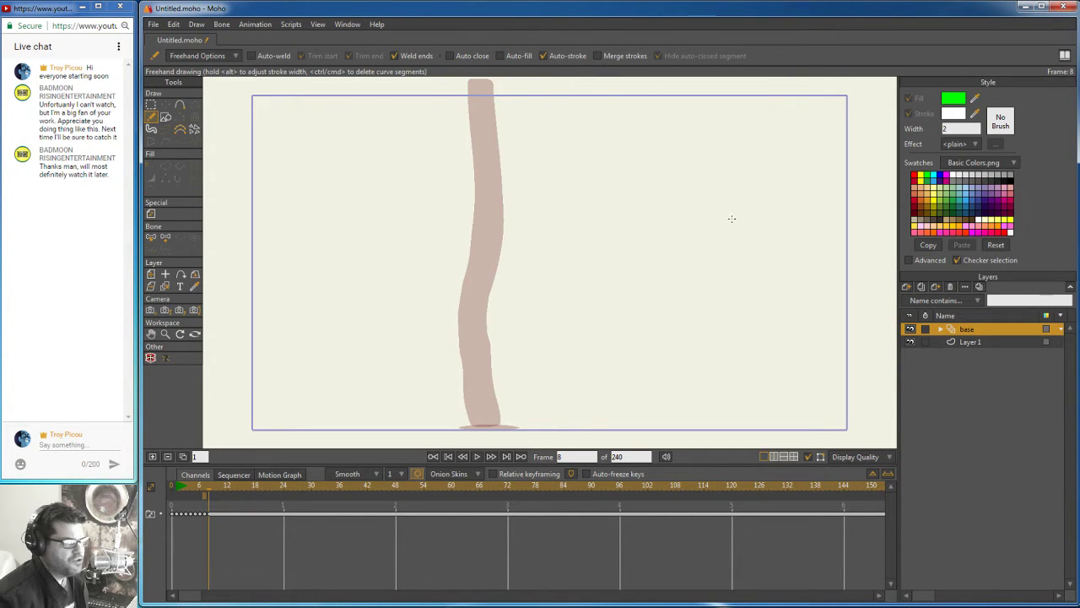
double_click(946, 127)
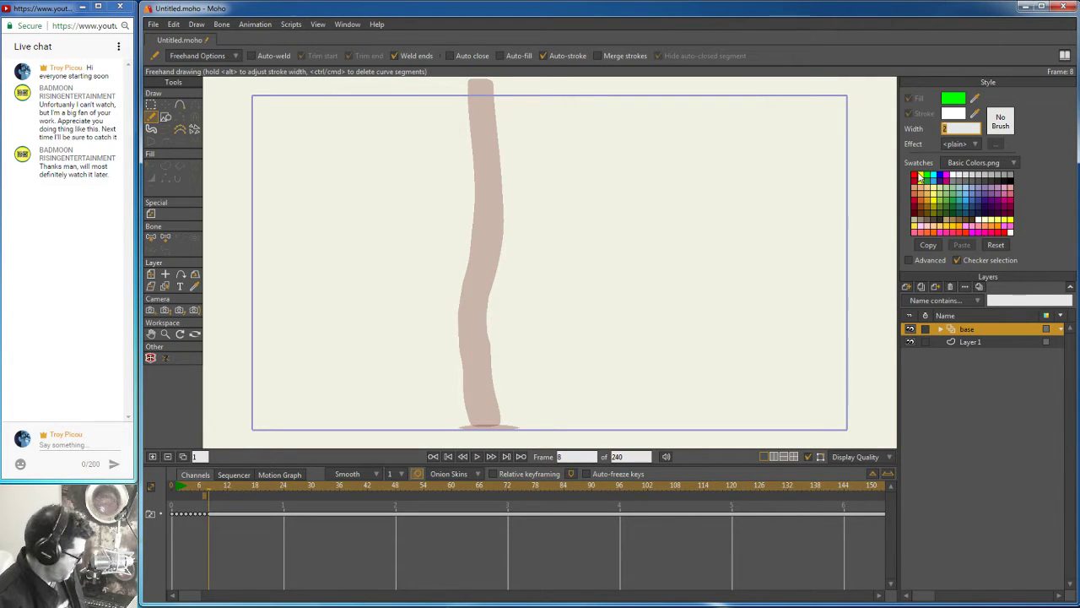
type("15")
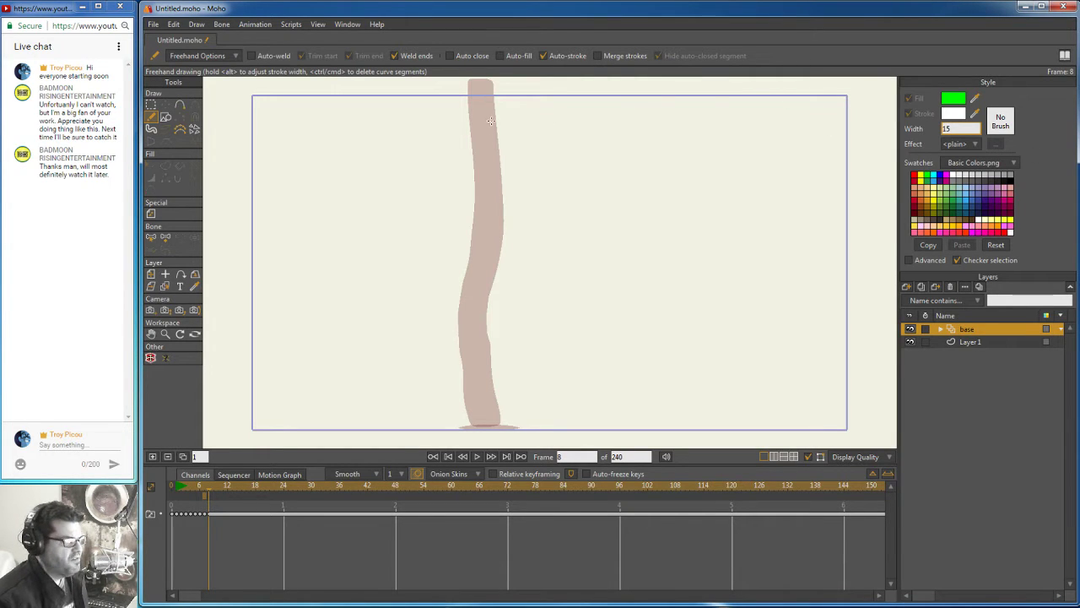
Step: Set the stroke colour to the green of the fill and draw a thick winding line down the onion-skinned stream on frame 8
left_click_drag(975, 114, 961, 97)
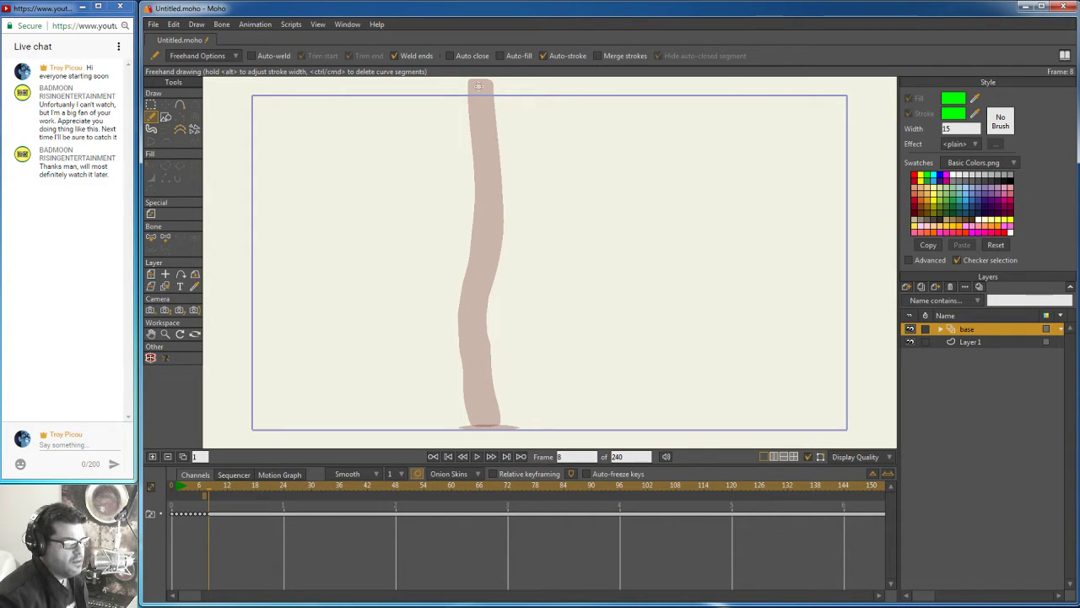
mouse_move(479, 87)
left_mouse_down()
mouse_move(495, 208)
mouse_move(476, 207)
mouse_move(466, 288)
mouse_move(492, 365)
mouse_move(483, 425)
left_mouse_up()
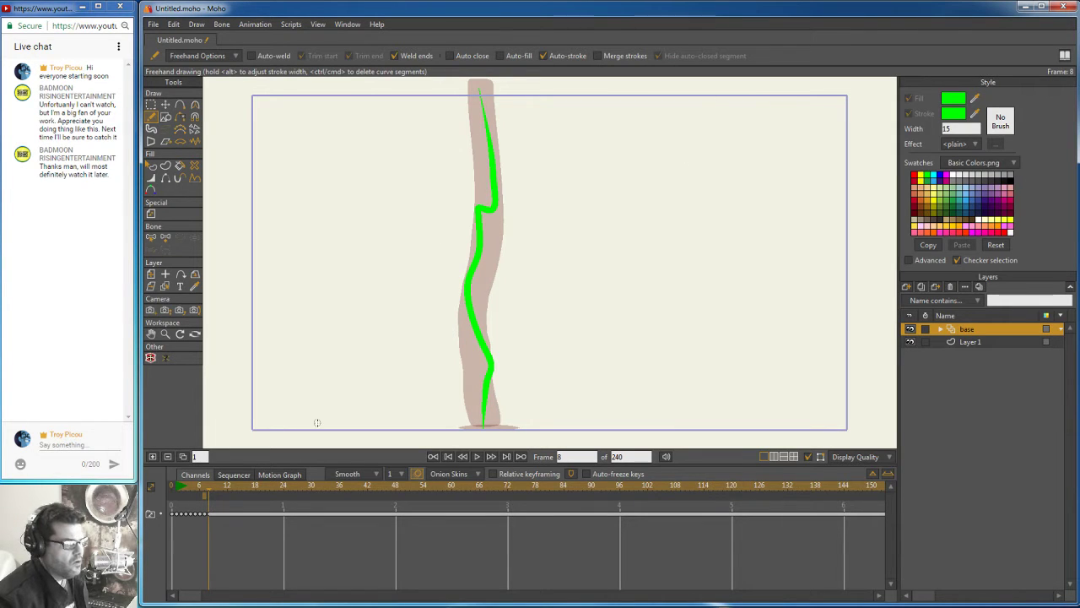
Step: Add frames 9 and 10 and draw a differently winding thick green line down the stream's path on each
left_click(153, 457)
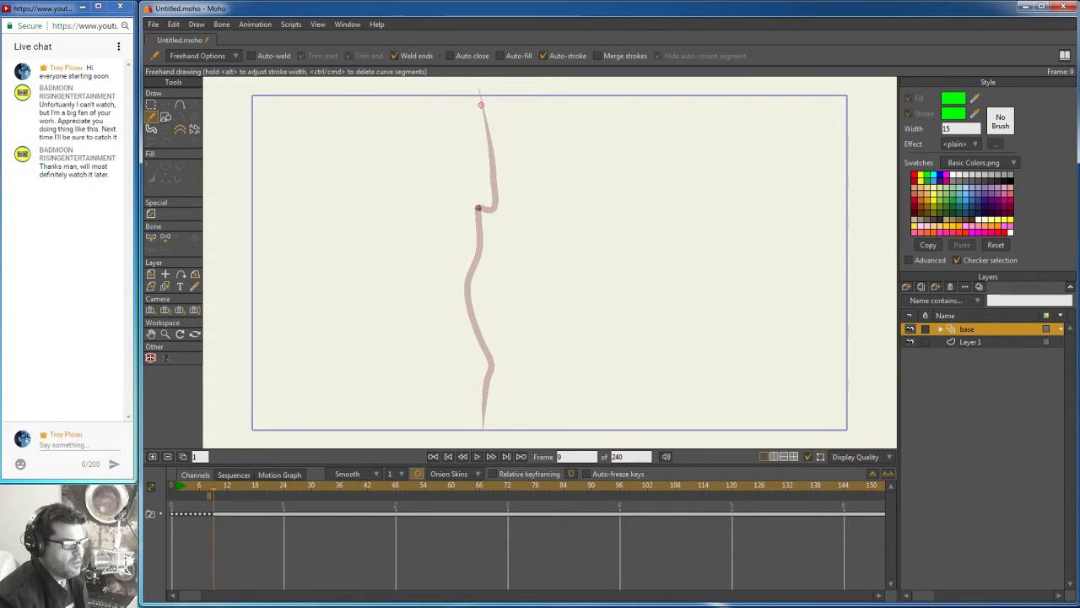
mouse_move(481, 103)
left_mouse_down()
mouse_move(467, 208)
mouse_move(503, 242)
mouse_move(474, 289)
mouse_move(491, 313)
mouse_move(470, 347)
mouse_move(478, 433)
left_mouse_up()
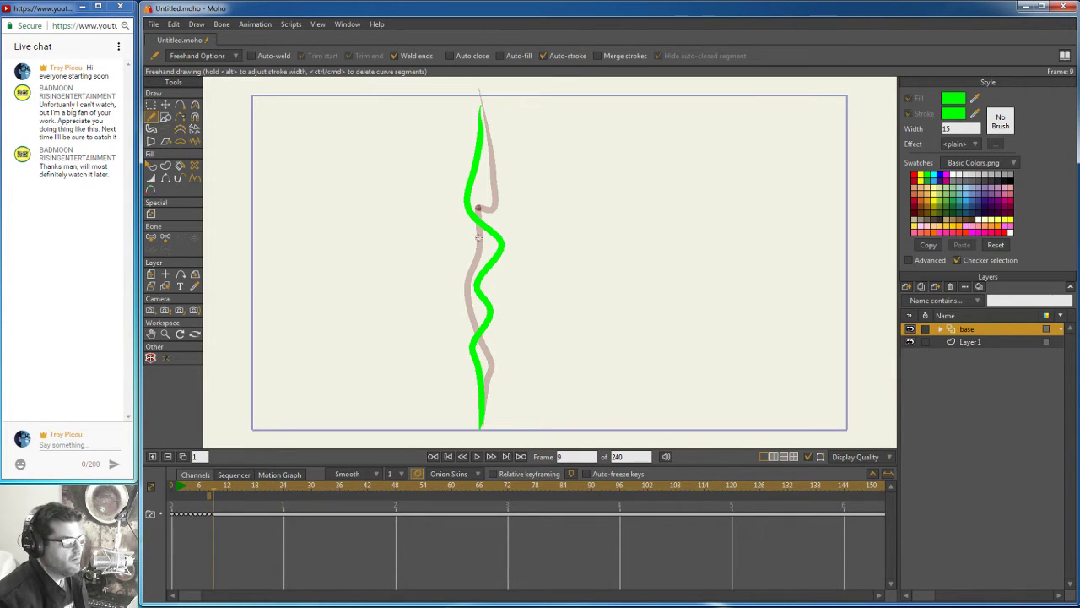
left_click(153, 457)
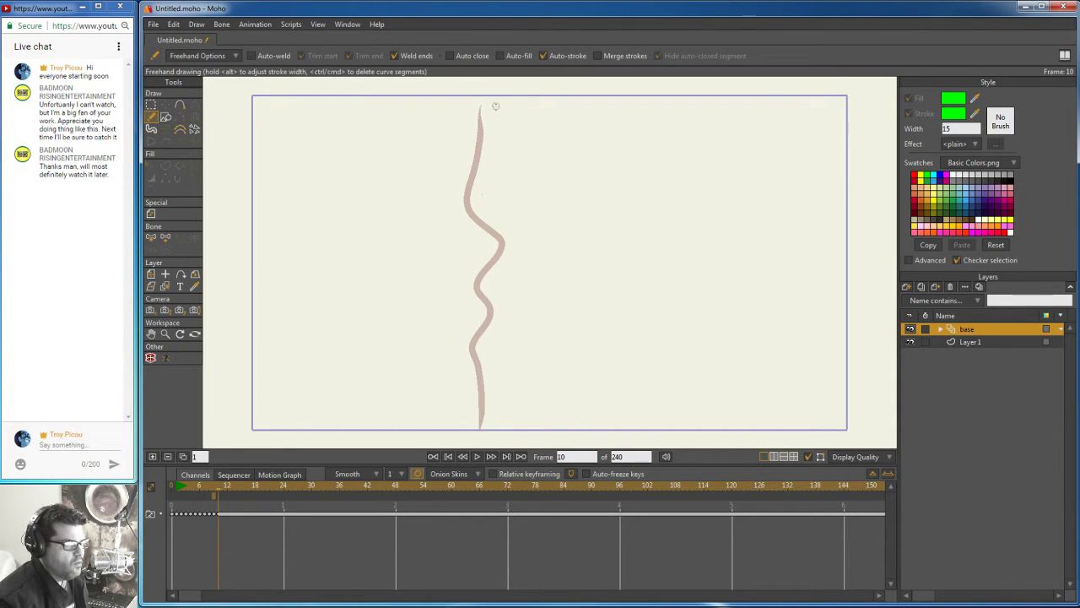
mouse_move(489, 133)
left_mouse_down()
mouse_move(501, 184)
mouse_move(477, 188)
mouse_move(496, 230)
mouse_move(487, 274)
mouse_move(508, 309)
mouse_move(472, 336)
mouse_move(501, 393)
mouse_move(486, 422)
left_mouse_up()
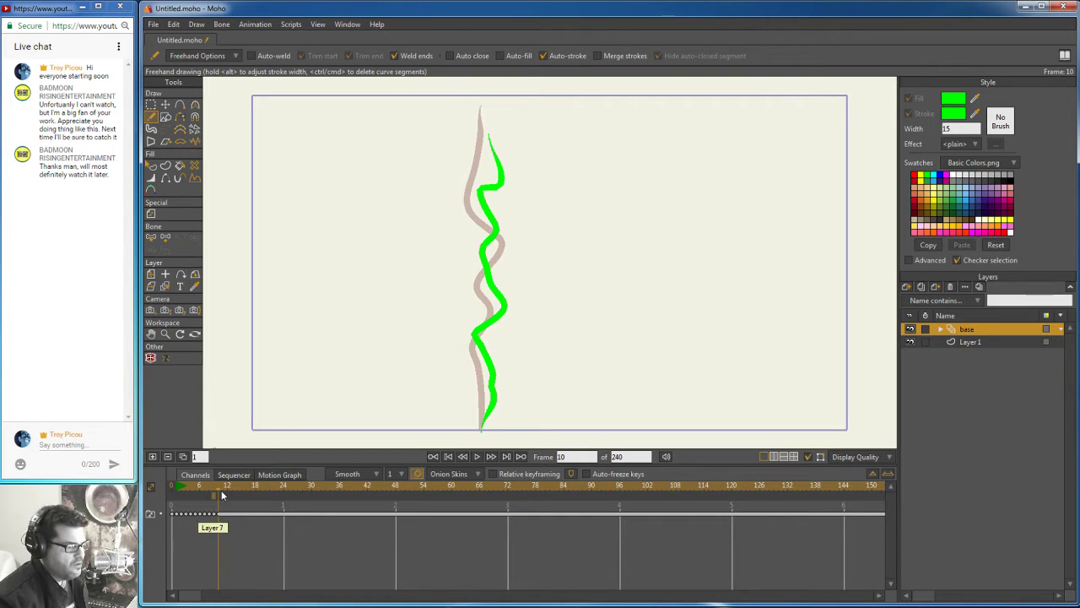
mouse_move(221, 495)
left_mouse_down()
mouse_move(190, 496)
mouse_move(235, 520)
mouse_move(194, 517)
mouse_move(216, 516)
left_mouse_up()
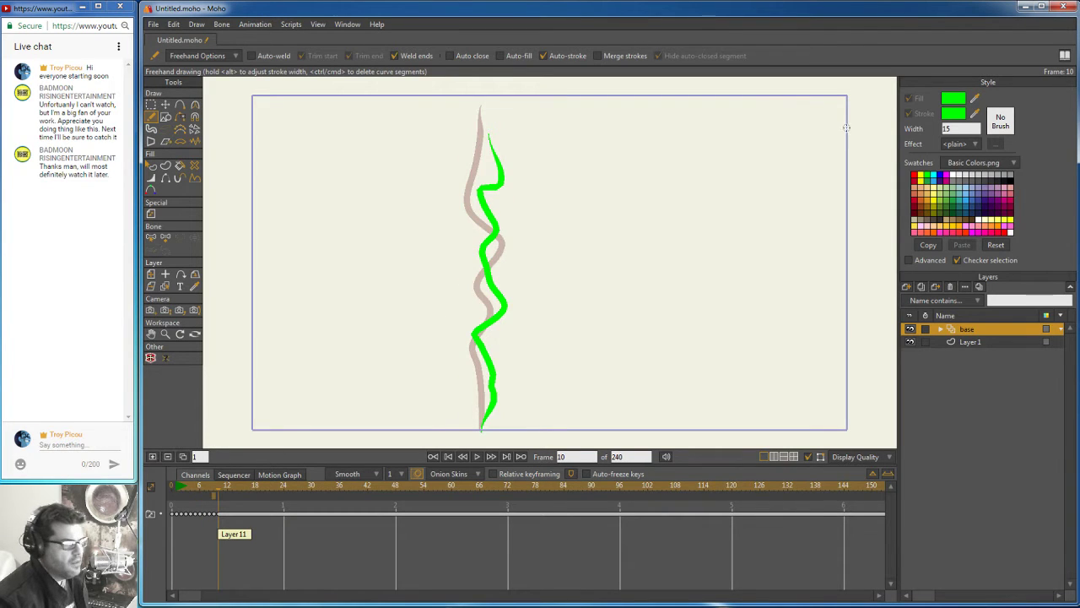
Step: Set the line width to 5 and draw thin side strands along the main line on frame 8
left_click(952, 128)
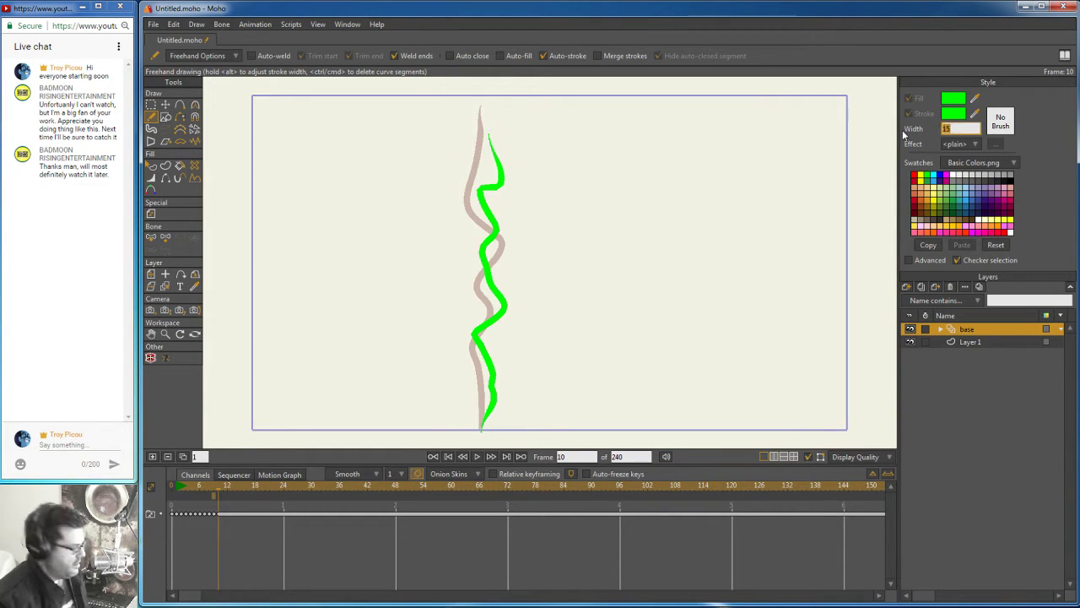
type("5")
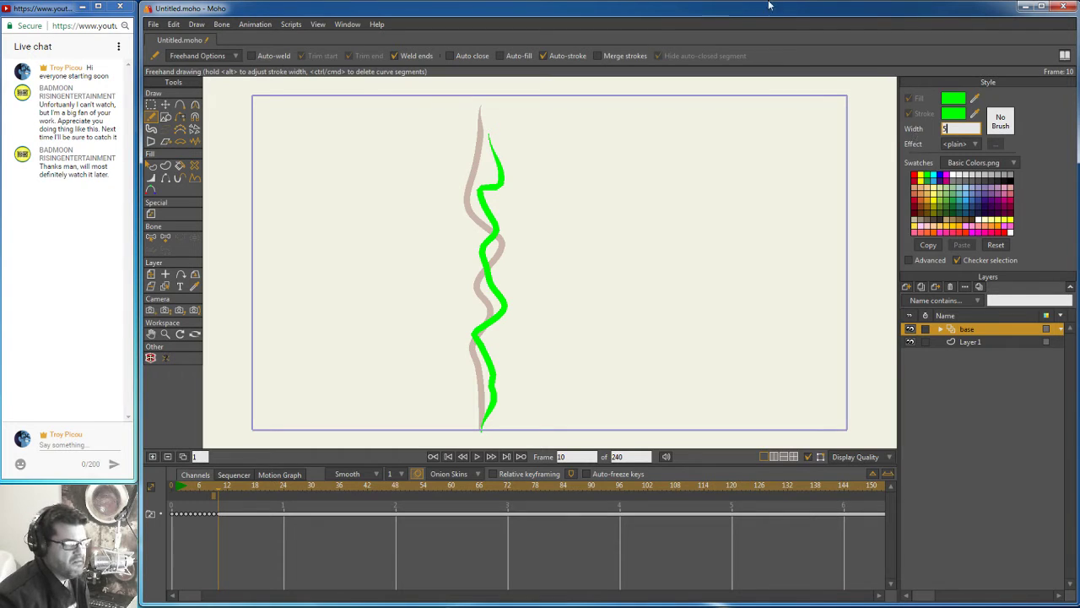
left_click_drag(215, 488, 204, 491)
left_click(208, 487)
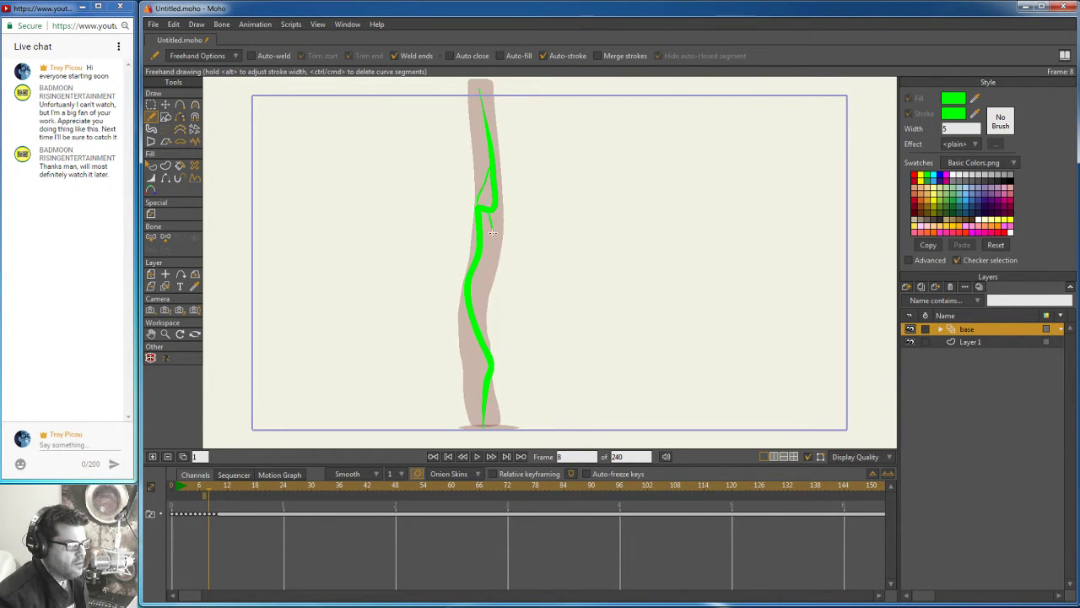
mouse_move(492, 232)
left_mouse_down()
mouse_move(498, 268)
mouse_move(482, 291)
mouse_move(474, 372)
mouse_move(483, 384)
left_mouse_up()
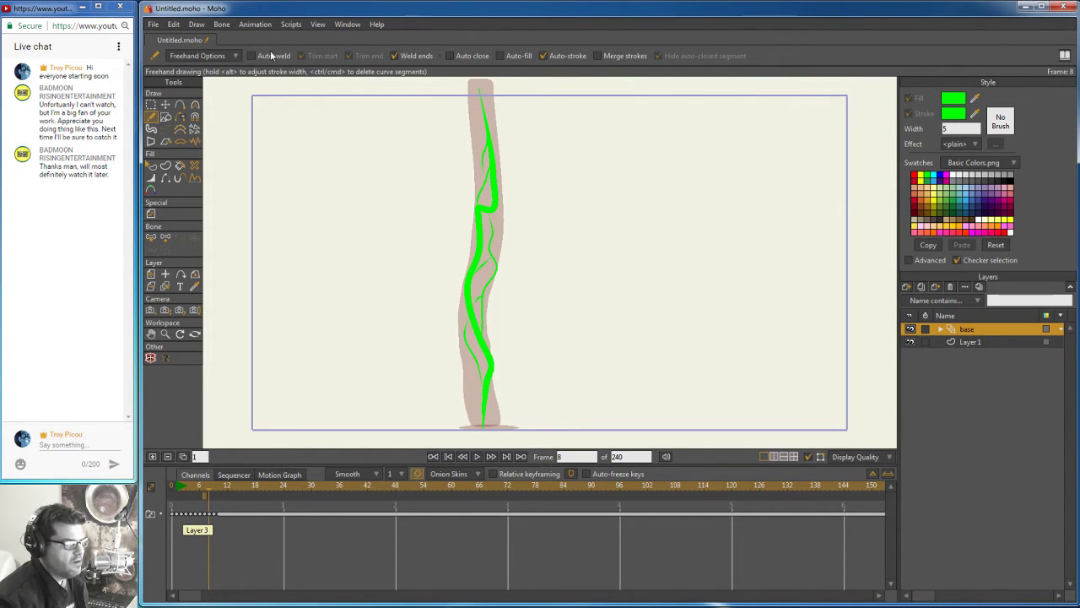
Step: Delete the thin strands beside the upper part of the frame 8 line and redraw a curved thin strand there freehand
left_click(166, 105)
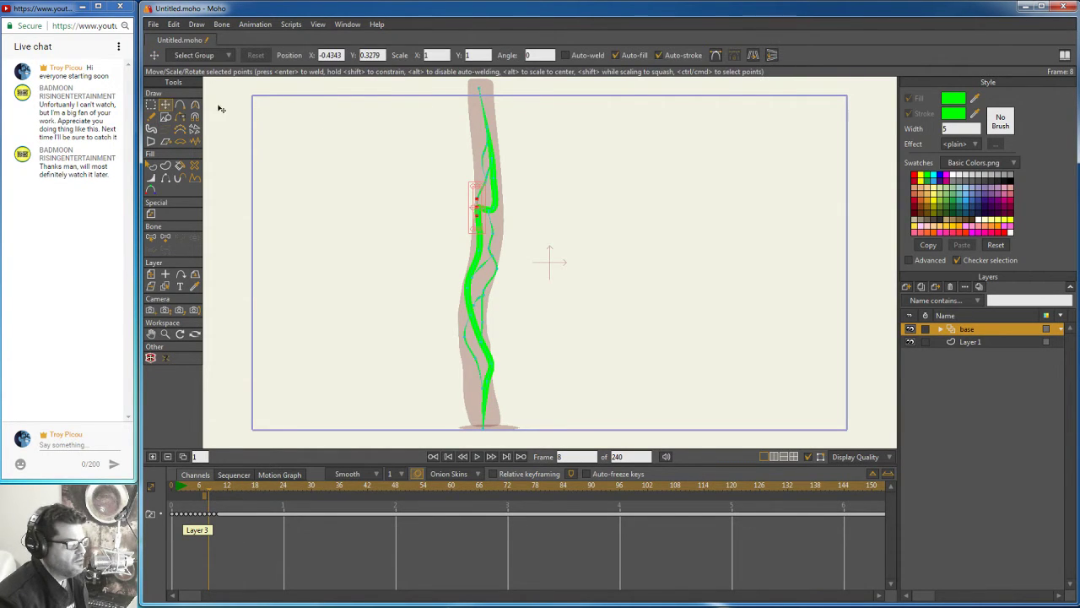
left_click(483, 163)
key("Delete")
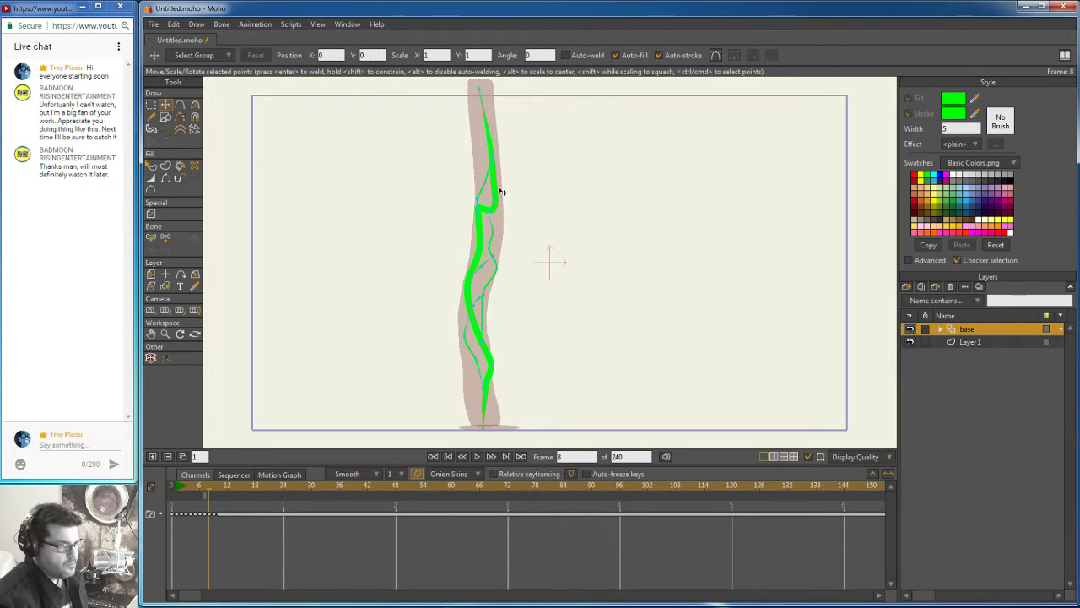
left_click(482, 193)
key("Delete")
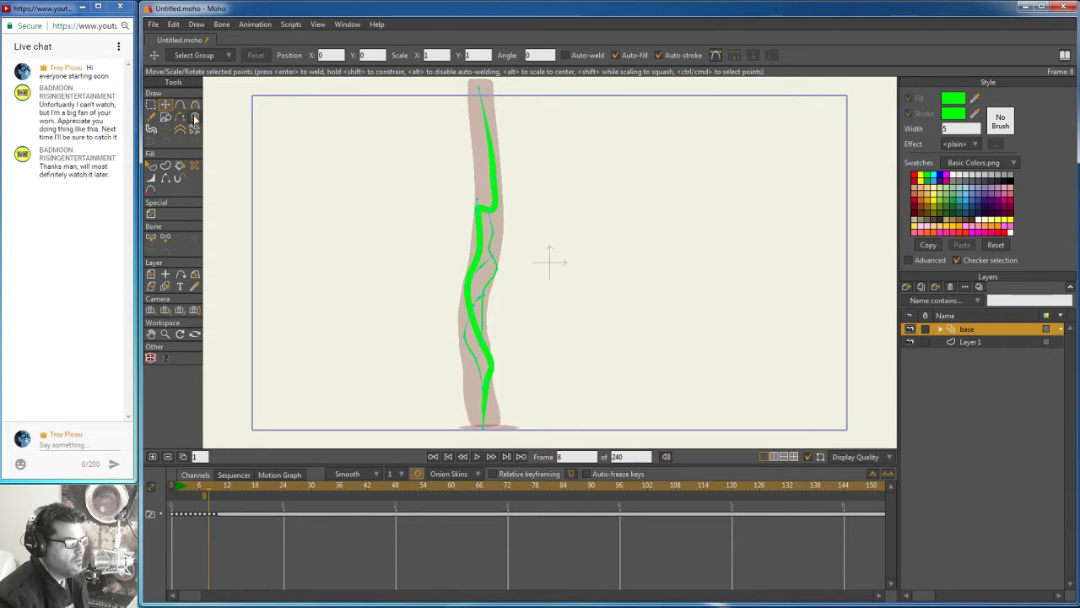
left_click(151, 117)
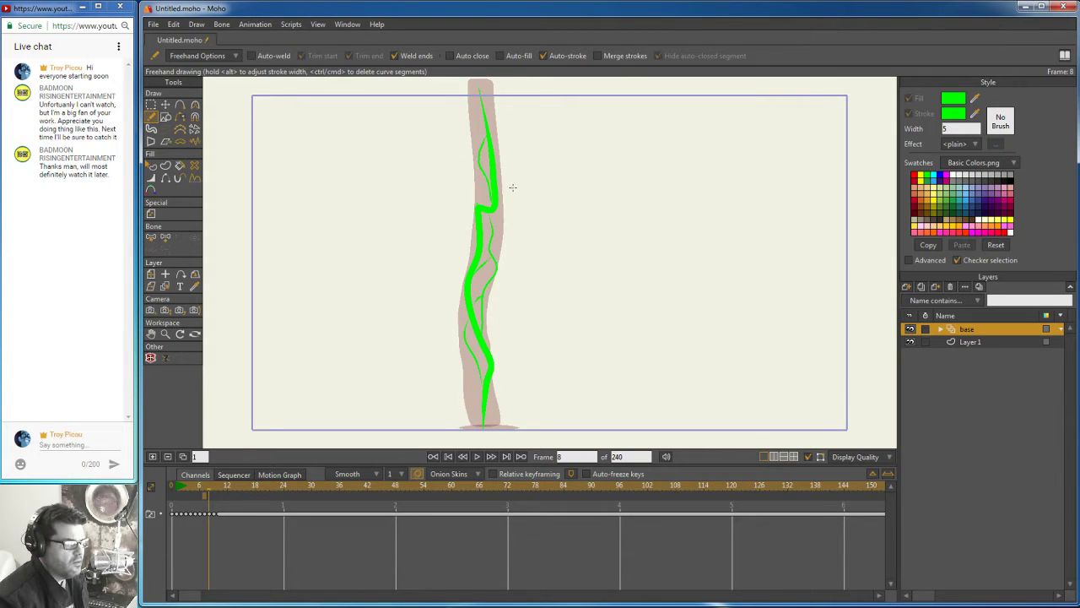
Step: Draw thin strands winding around the thick line on frames 9 and 10, with small strands splaying out at its base
left_click(212, 488)
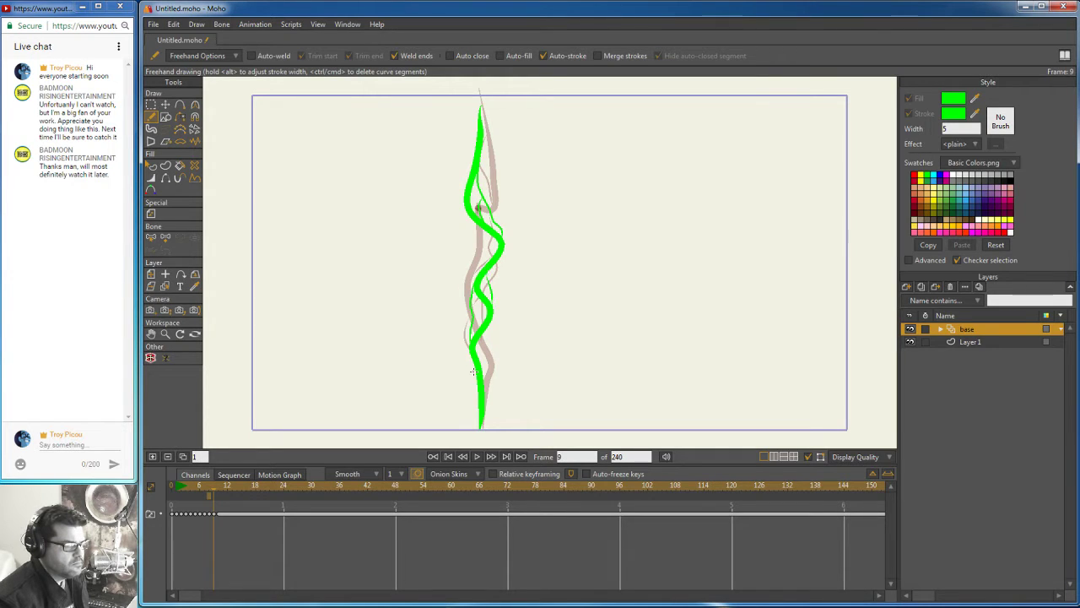
mouse_move(476, 372)
left_mouse_down()
mouse_move(463, 430)
mouse_move(498, 422)
left_mouse_up()
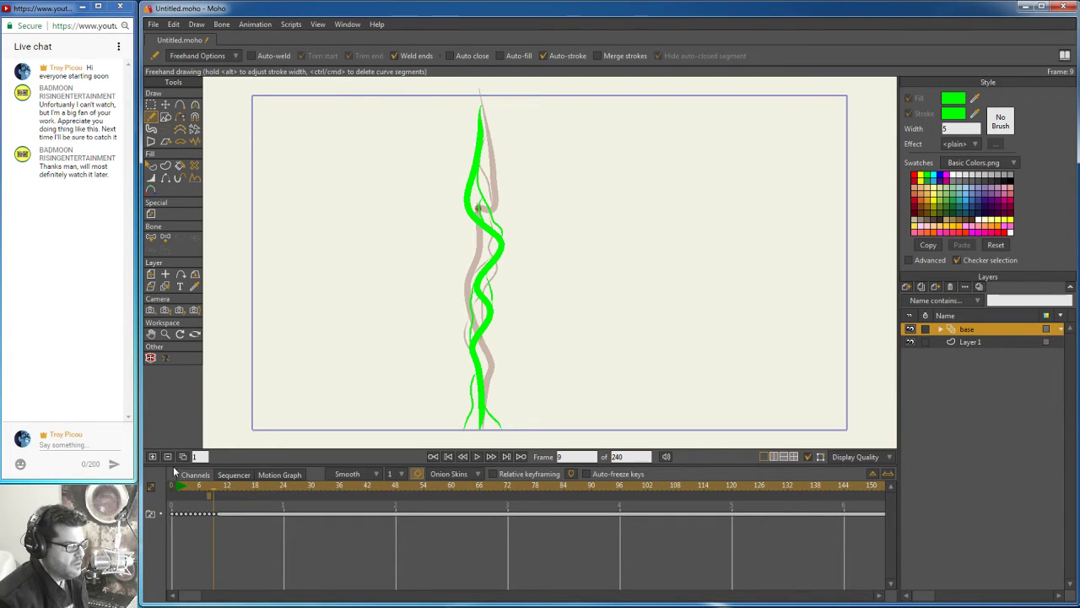
left_click(217, 486)
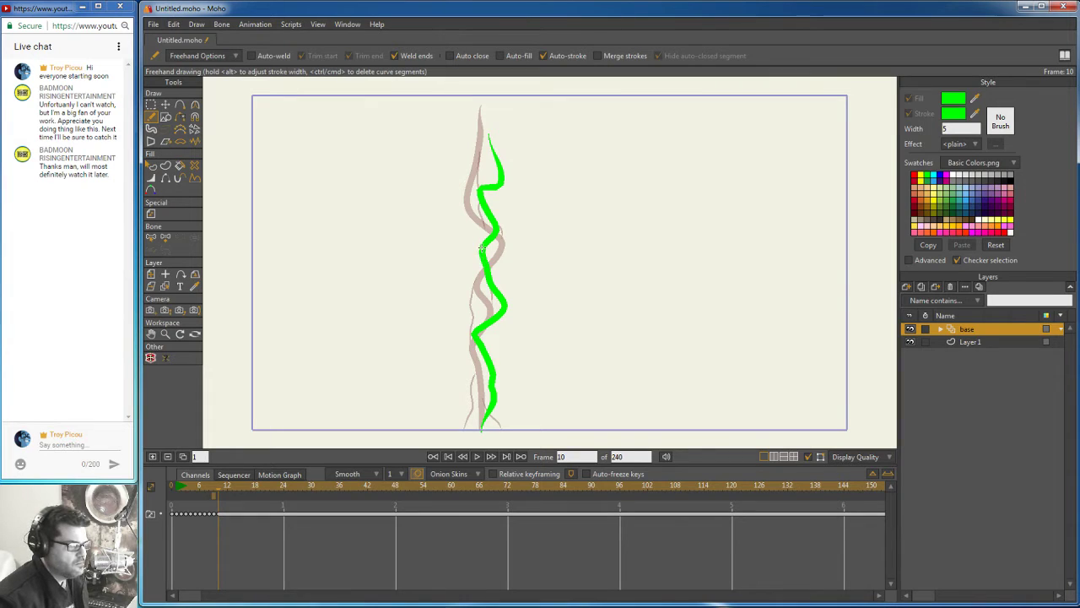
mouse_move(488, 241)
left_mouse_down()
mouse_move(469, 260)
mouse_move(485, 326)
left_mouse_up()
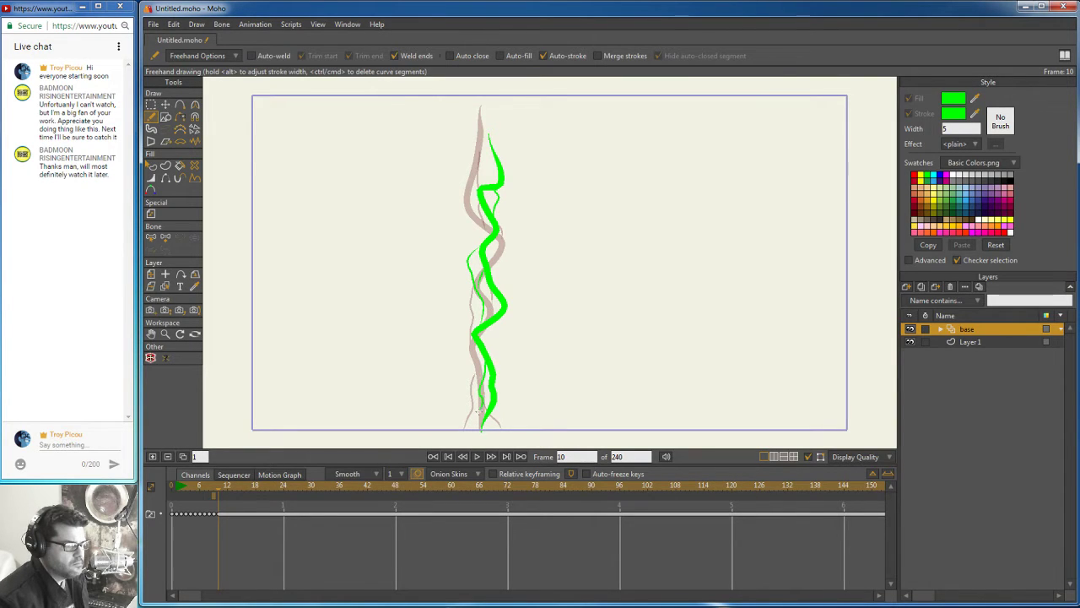
mouse_move(493, 406)
left_mouse_down()
mouse_move(502, 427)
mouse_move(454, 428)
left_mouse_up()
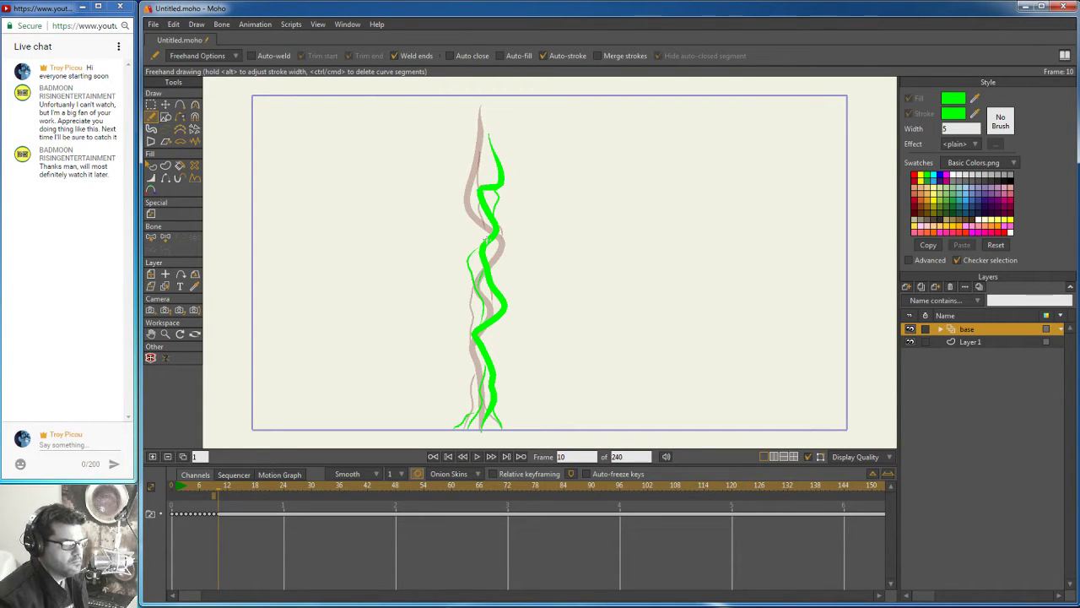
left_click_drag(485, 232, 482, 205)
Step: Insert a new frame after frame 9 and draw sparse, broken thin strands along the onion-skinned line
mouse_move(216, 488)
left_mouse_down()
mouse_move(183, 496)
mouse_move(224, 495)
mouse_move(181, 500)
mouse_move(226, 510)
mouse_move(179, 508)
mouse_move(223, 511)
mouse_move(198, 514)
mouse_move(214, 509)
left_mouse_up()
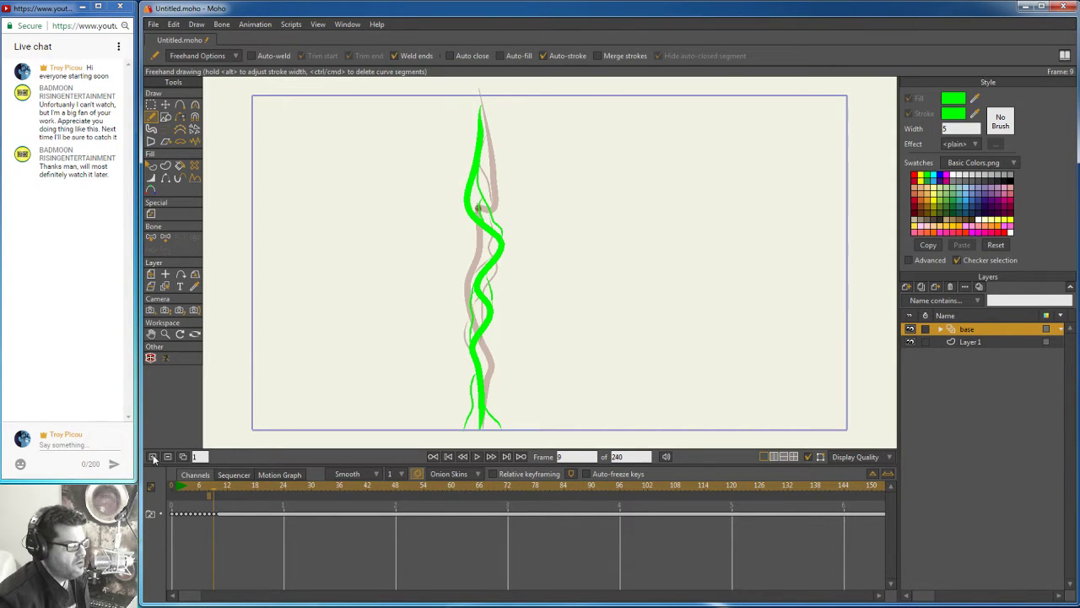
key("ctrl+Right")
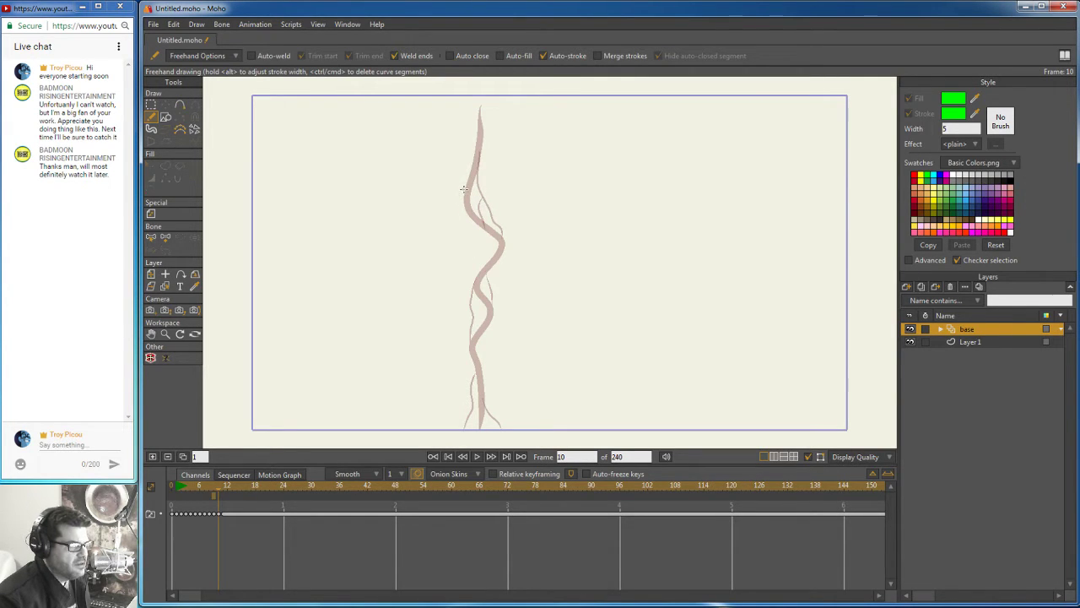
left_click_drag(463, 195, 478, 249)
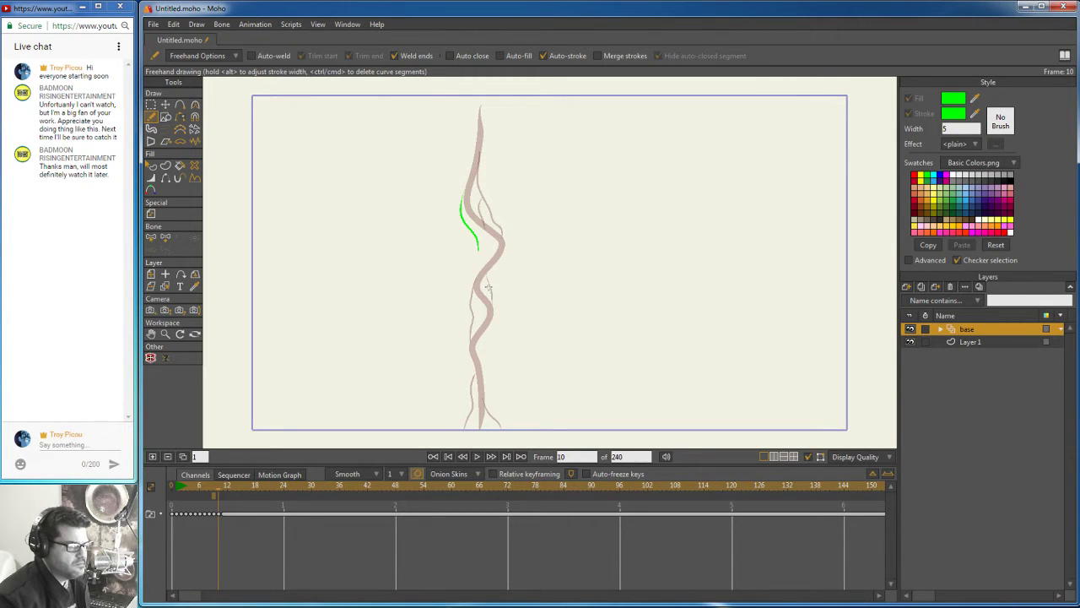
mouse_move(488, 288)
left_mouse_down()
mouse_move(486, 374)
mouse_move(469, 380)
mouse_move(473, 420)
left_mouse_up()
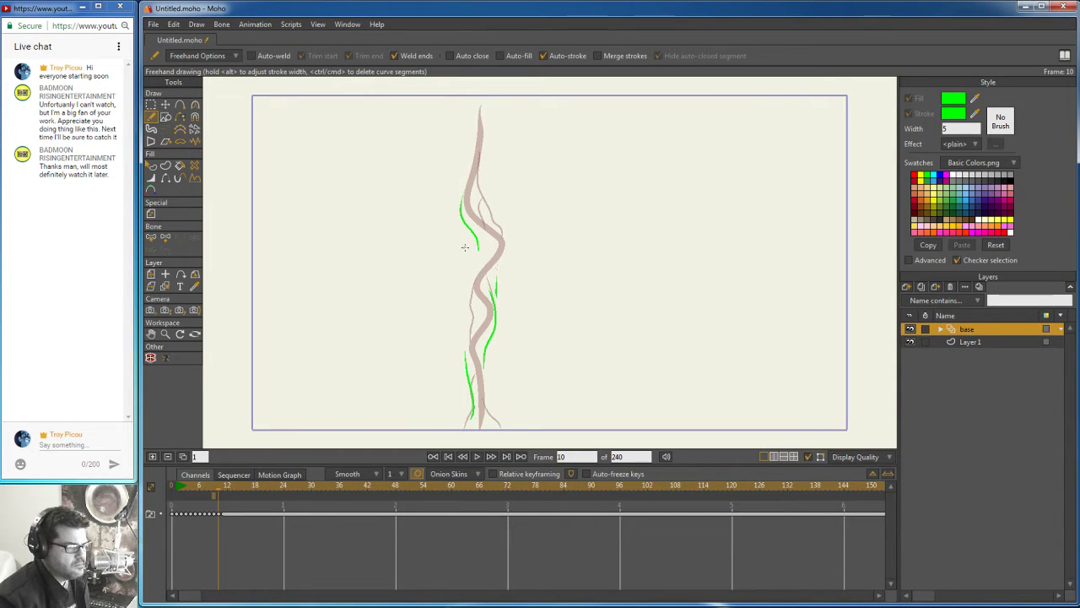
left_click_drag(465, 247, 468, 291)
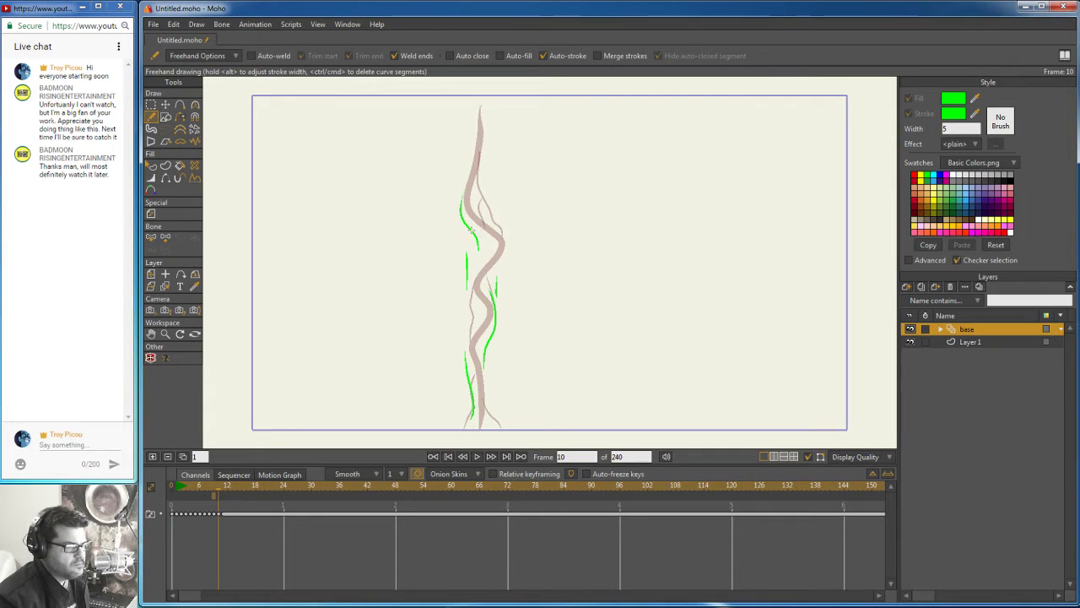
left_click_drag(471, 230, 501, 277)
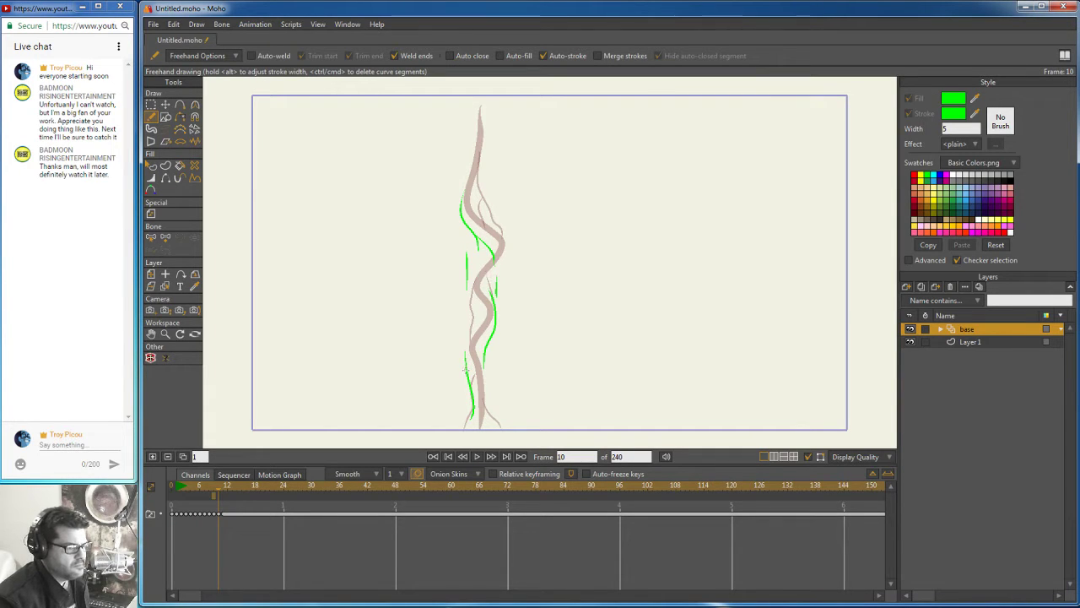
left_click_drag(466, 372, 484, 308)
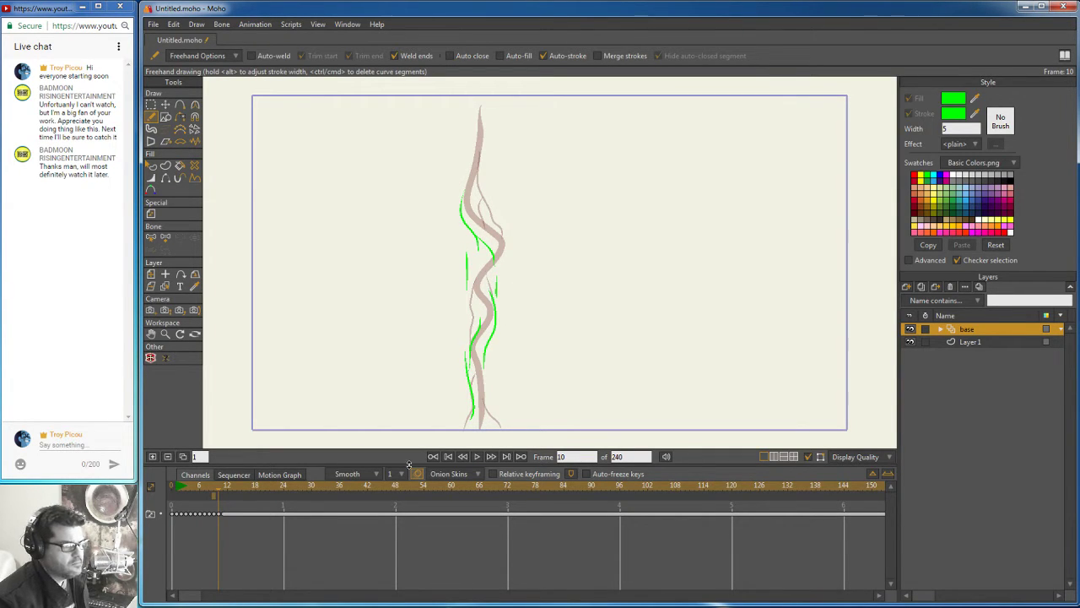
Step: Add four blank frames after frame 10, up to frame 14
left_click(153, 457)
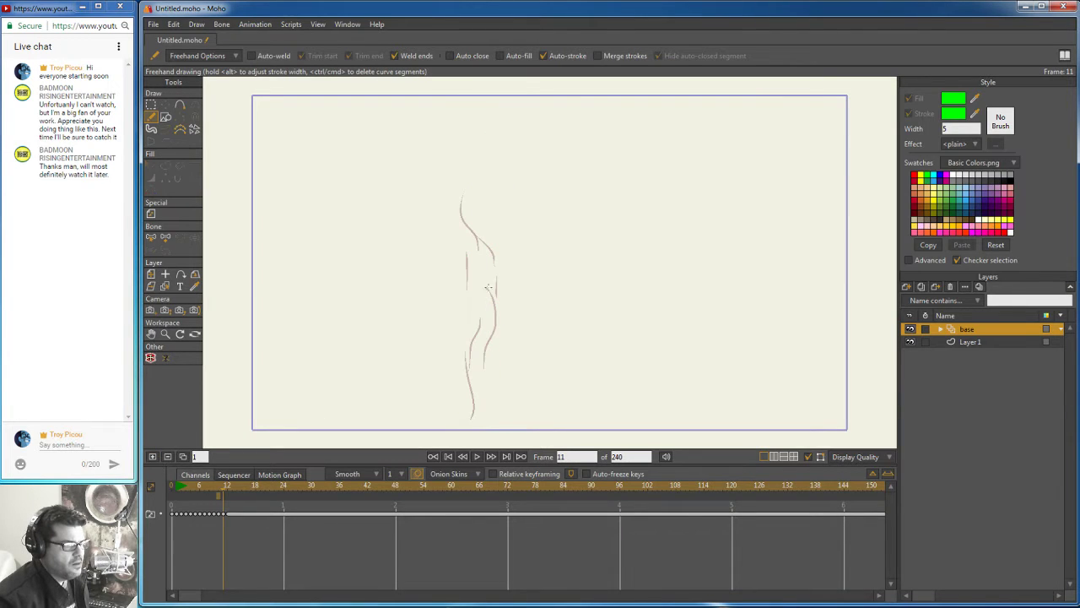
left_click(153, 458)
left_click(154, 458)
left_click(153, 458)
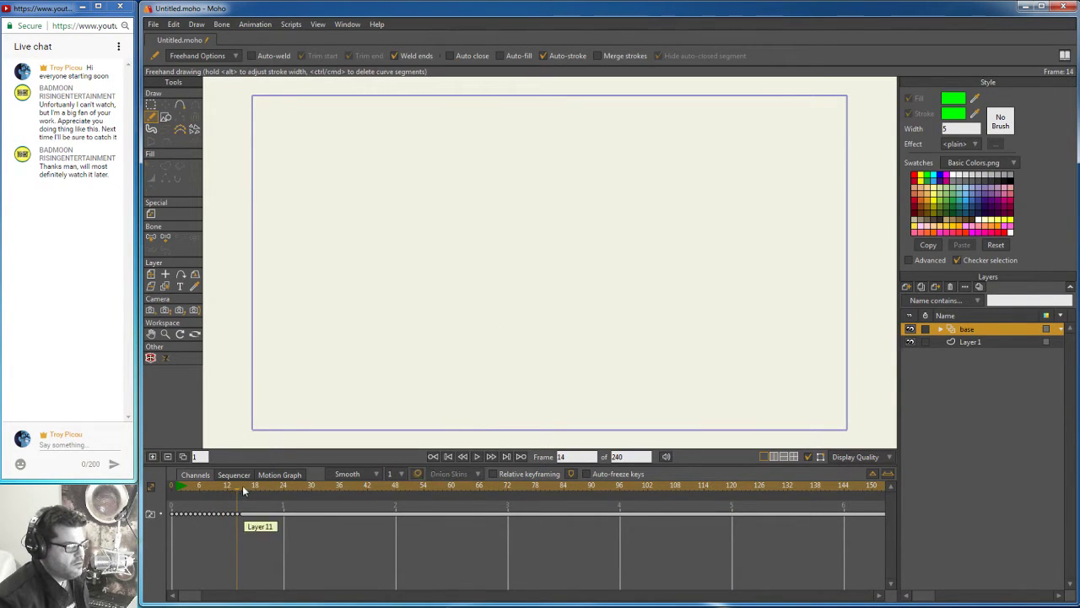
Step: Scrub through the animation to frame 15 and cut the leftover drawing's key there
mouse_move(236, 488)
left_mouse_down()
mouse_move(181, 495)
mouse_move(237, 503)
left_mouse_up()
mouse_move(188, 496)
left_mouse_down()
mouse_move(160, 485)
mouse_move(243, 504)
left_mouse_up()
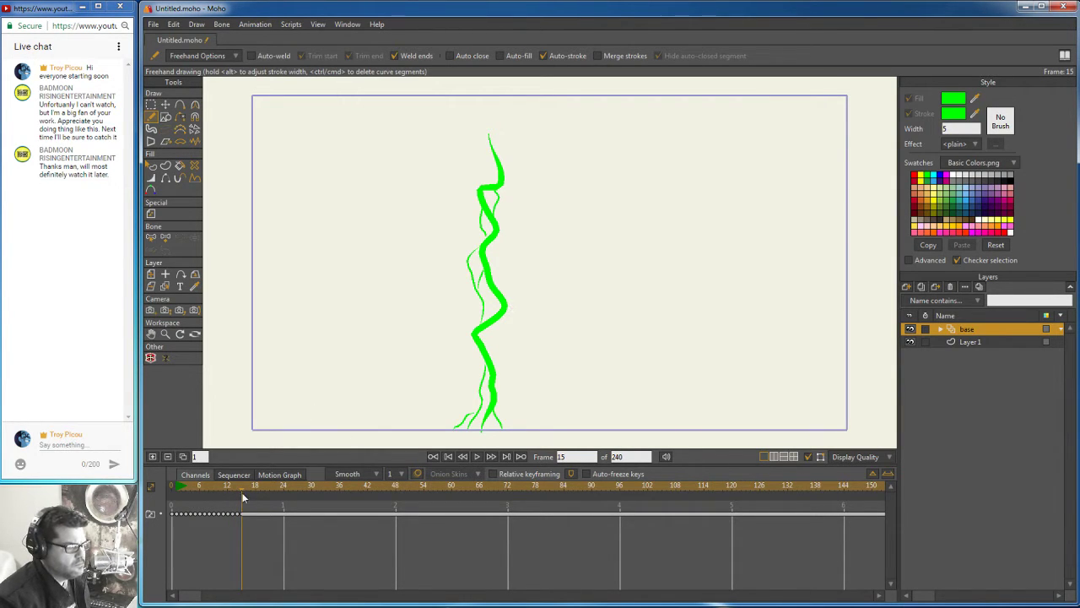
mouse_move(243, 498)
left_mouse_down()
mouse_move(206, 488)
mouse_move(242, 486)
left_mouse_up()
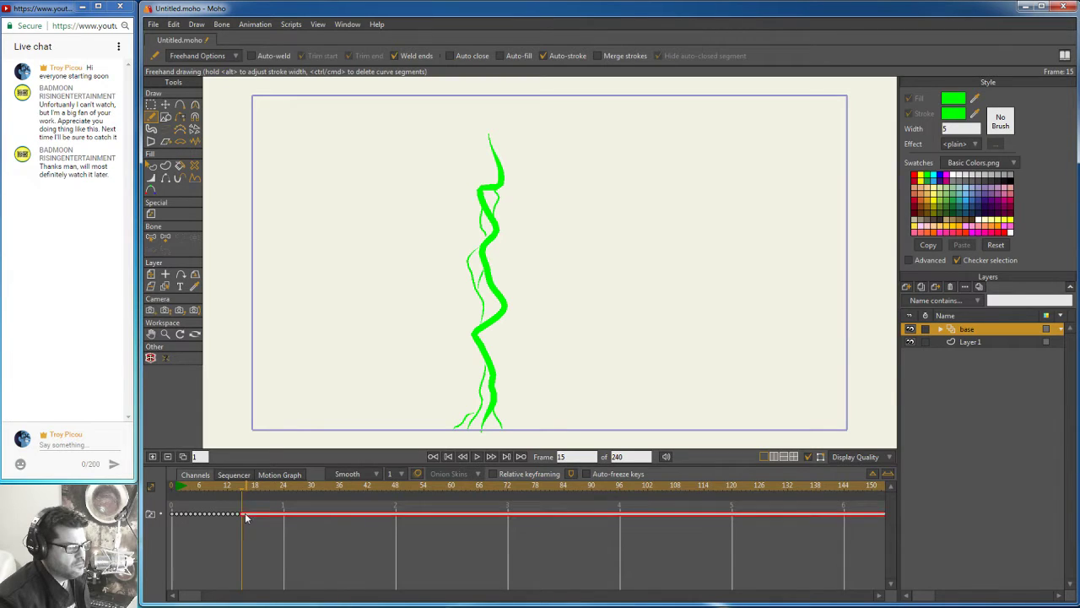
left_click(174, 24)
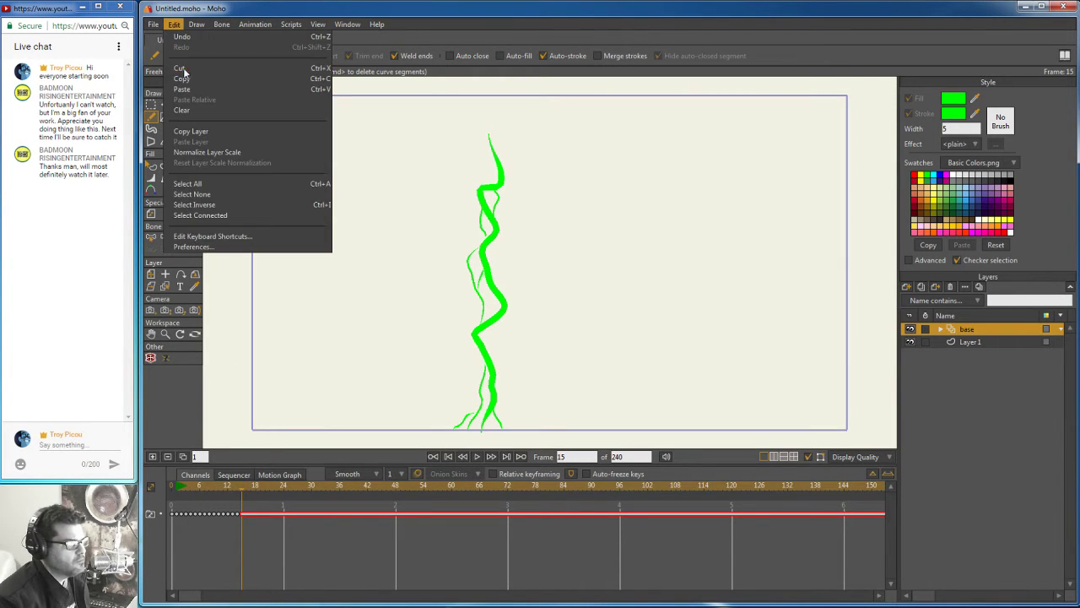
left_click(183, 68)
Step: Copy the puddle shape at the base of the thick stream on frame 7
mouse_move(241, 487)
left_mouse_down()
mouse_move(173, 490)
mouse_move(243, 511)
mouse_move(199, 505)
mouse_move(239, 510)
mouse_move(220, 495)
mouse_move(176, 495)
mouse_move(235, 499)
mouse_move(204, 500)
left_mouse_up()
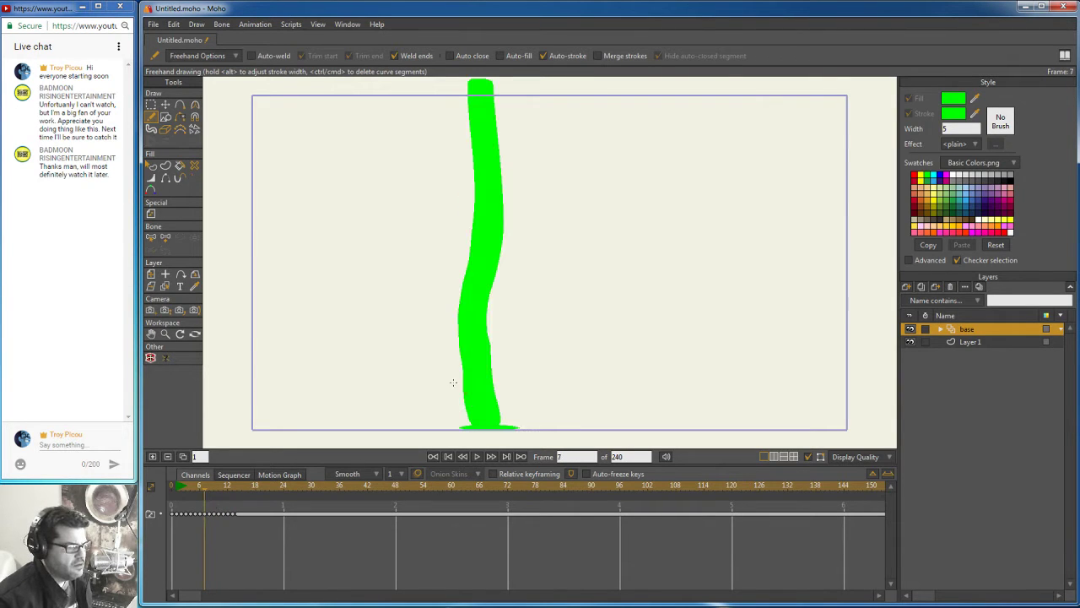
left_click(166, 105)
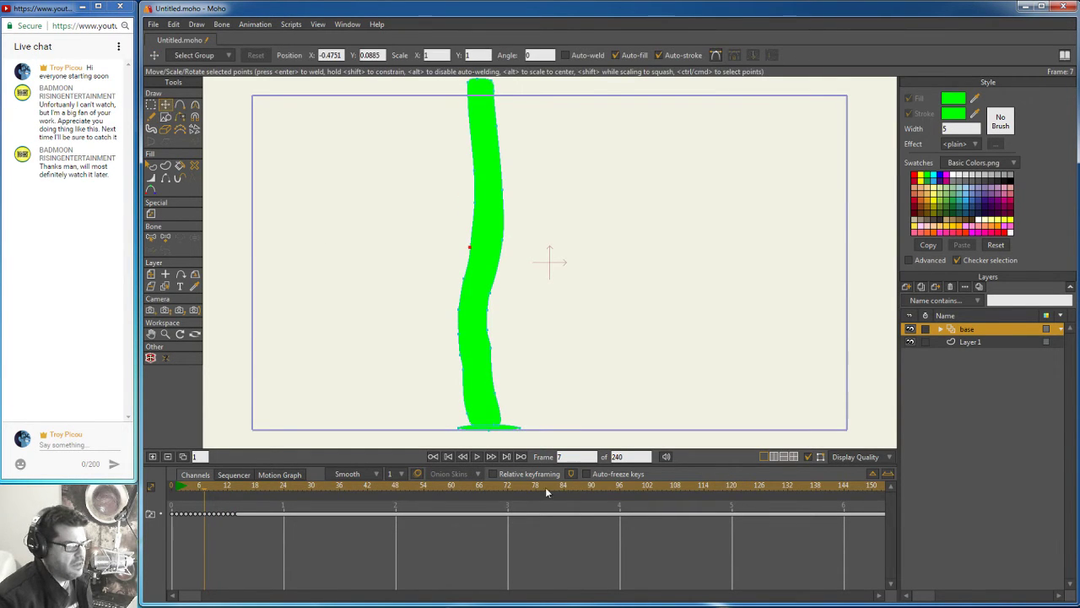
left_click(507, 428)
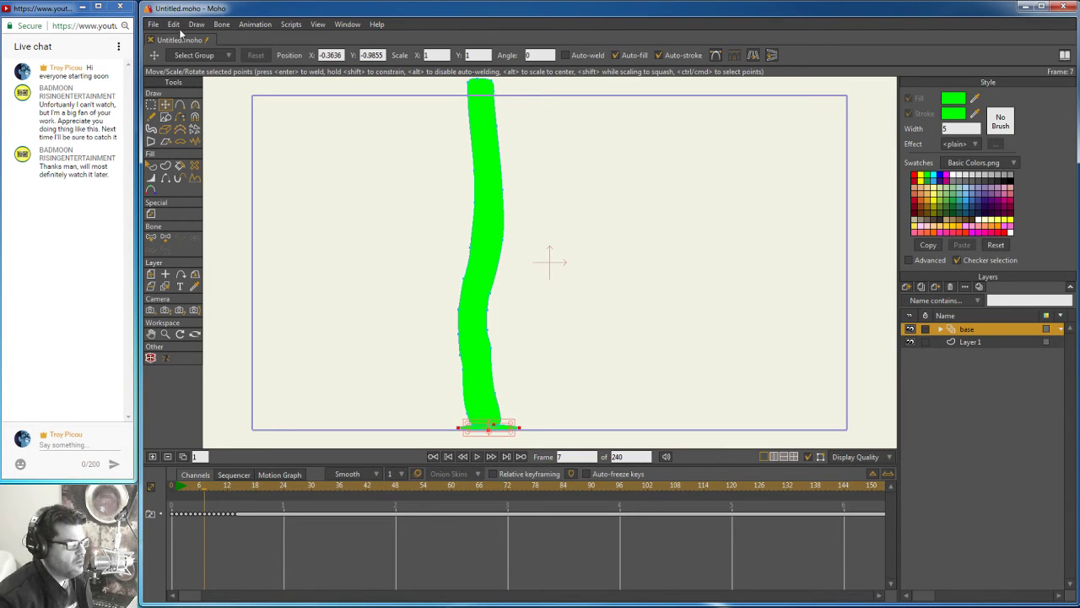
left_click(174, 24)
left_click(192, 80)
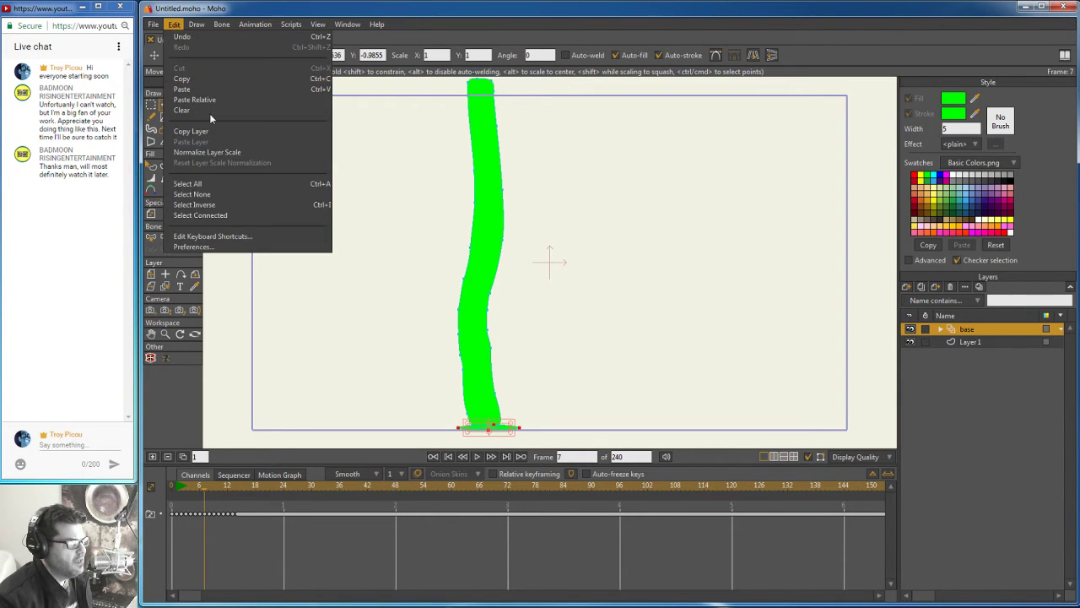
Step: Paste the puddle at the base of the strands on frame 8 and make it narrower
left_click(208, 487)
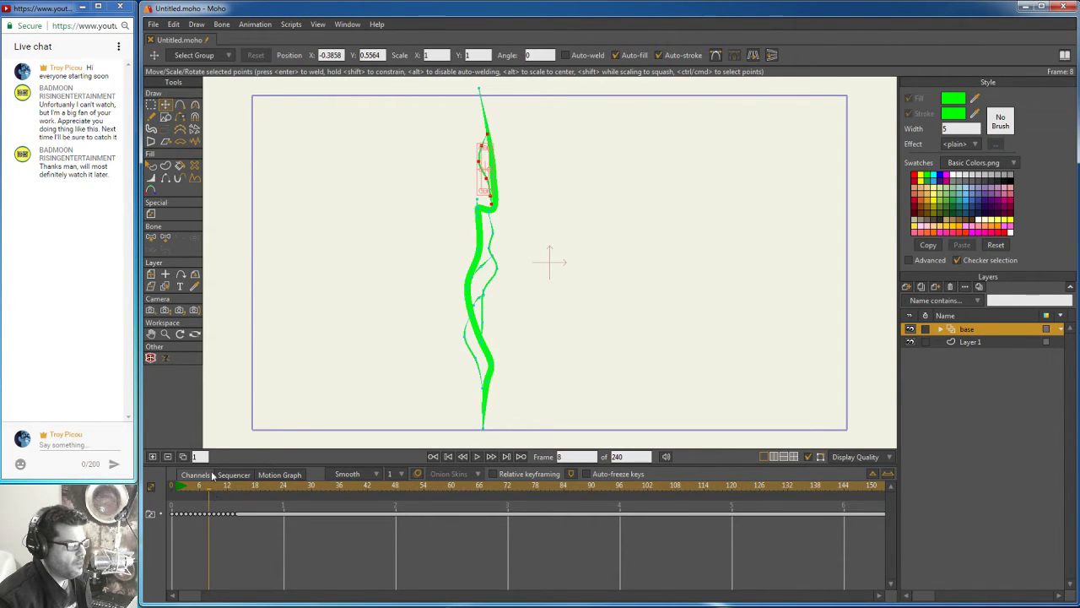
left_click(174, 24)
left_click(189, 90)
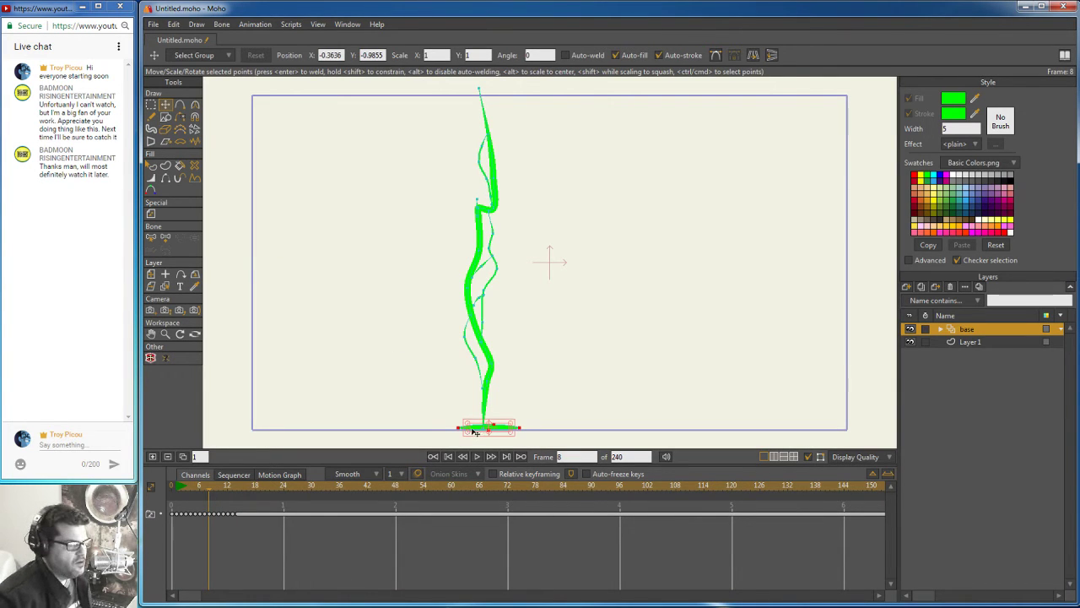
left_click_drag(468, 431, 476, 429)
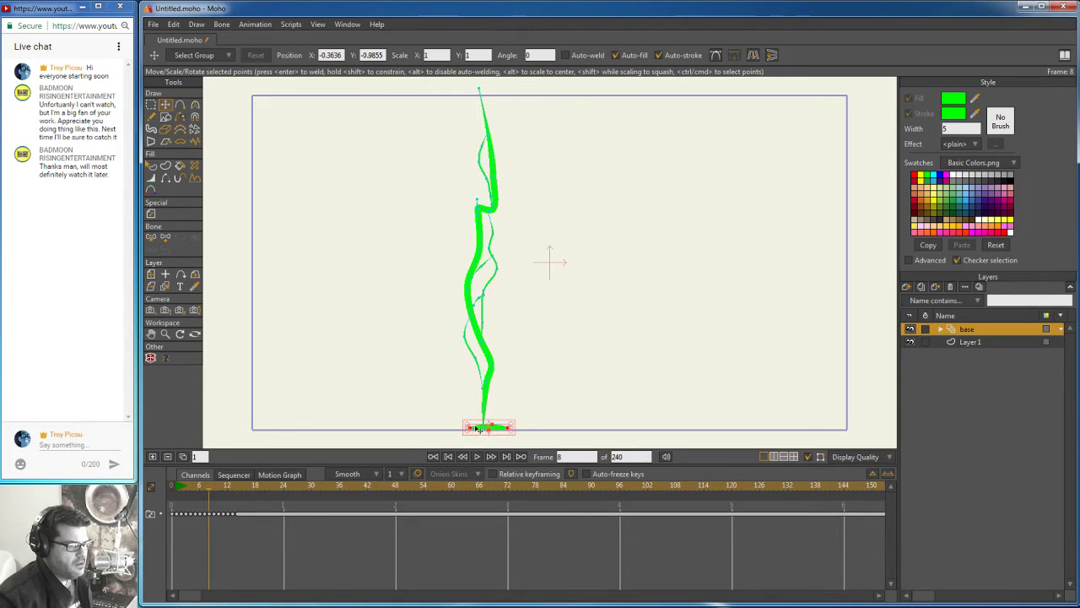
Step: Paste the puddle on frame 9 and stretch it wider beneath the splayed strands
left_click(213, 487)
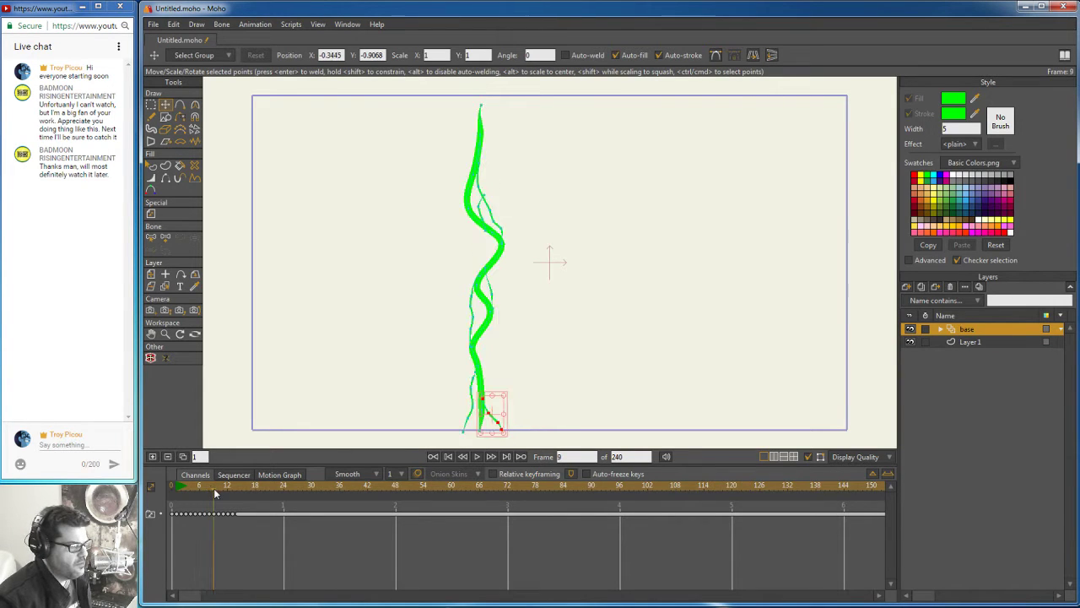
left_click(173, 24)
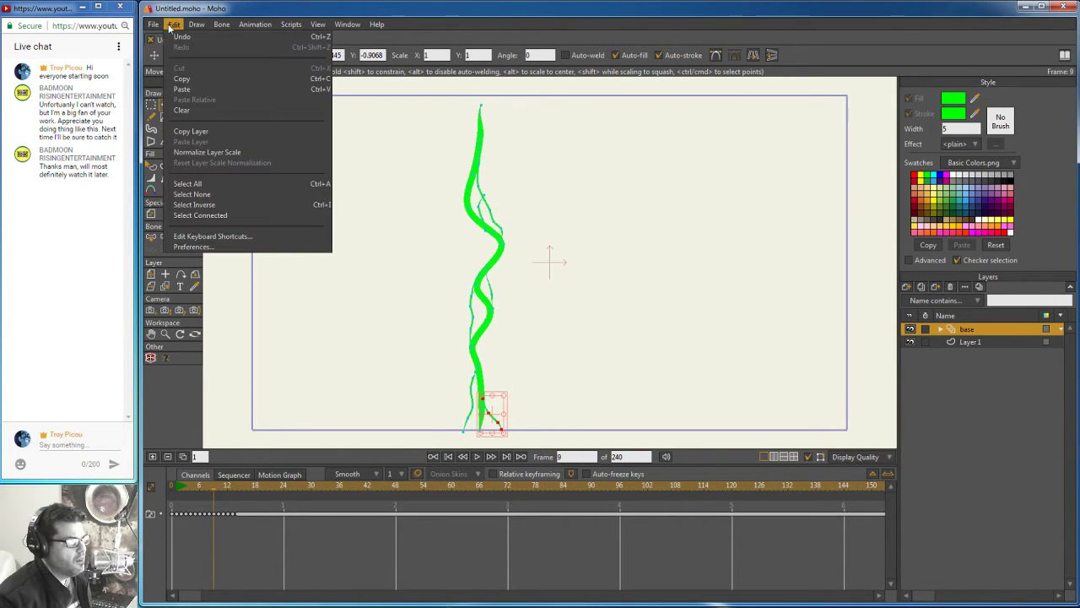
left_click(181, 93)
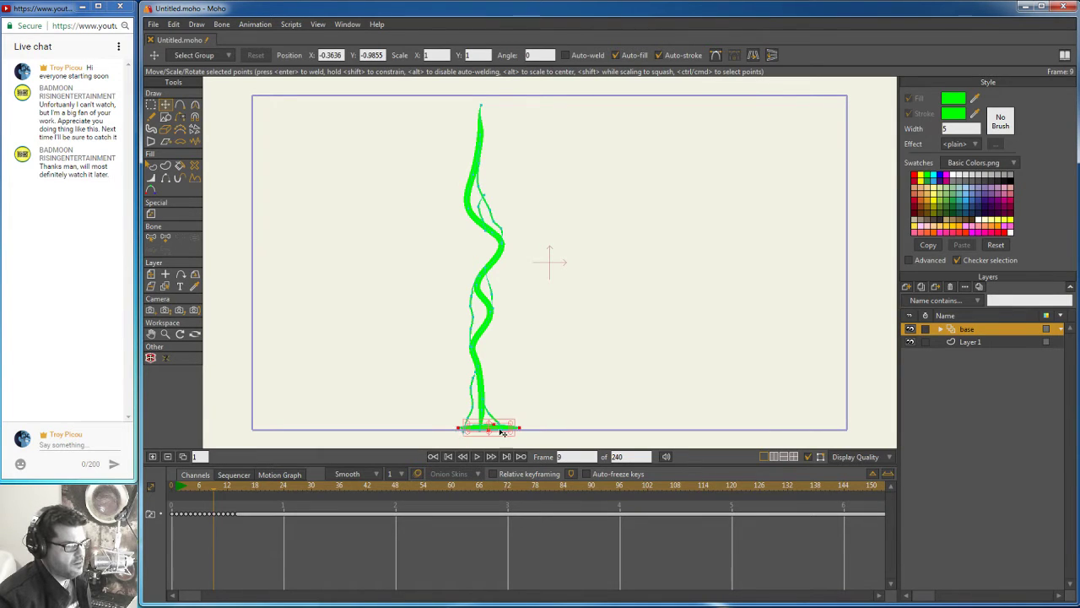
left_click_drag(468, 428, 458, 428)
left_click_drag(540, 433, 518, 429)
Step: Paste the puddle on frame 10, shrink its width and place it under the lowest broken strand
left_click(218, 487)
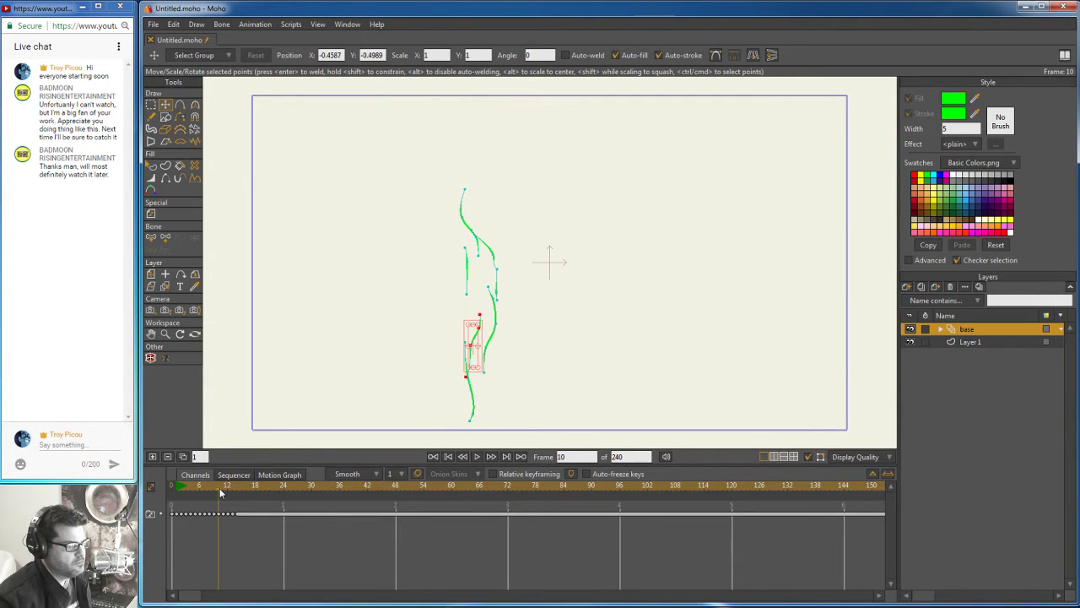
left_click(173, 23)
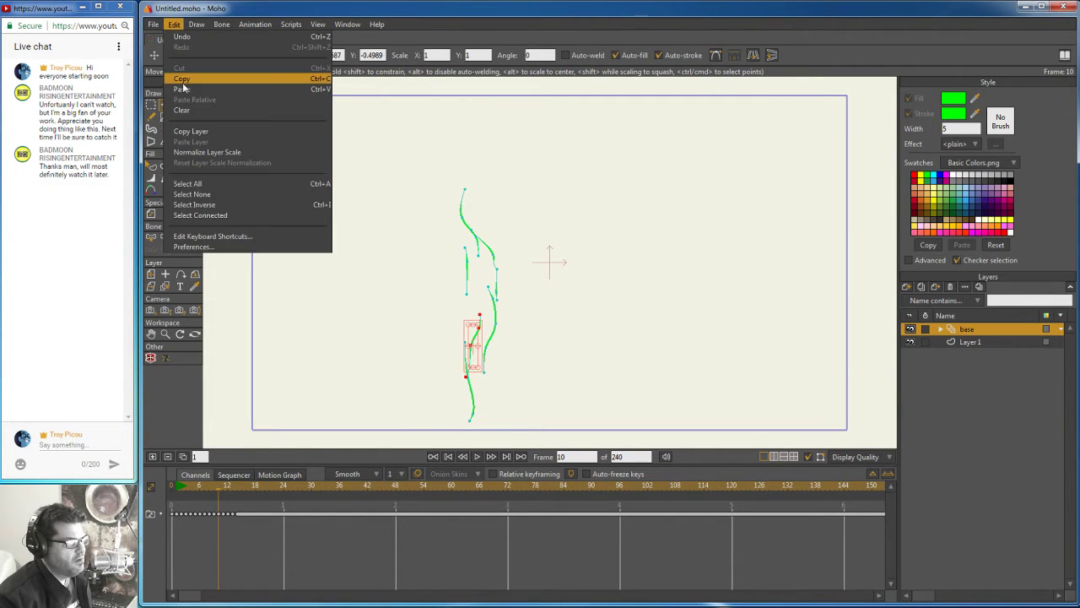
left_click(203, 74)
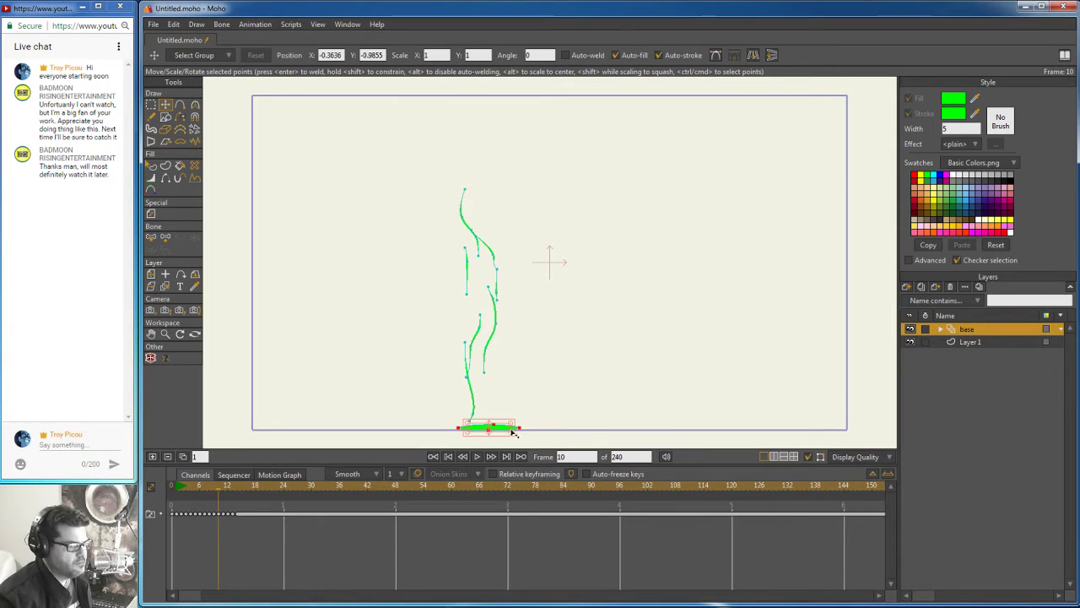
left_click_drag(519, 428, 474, 427)
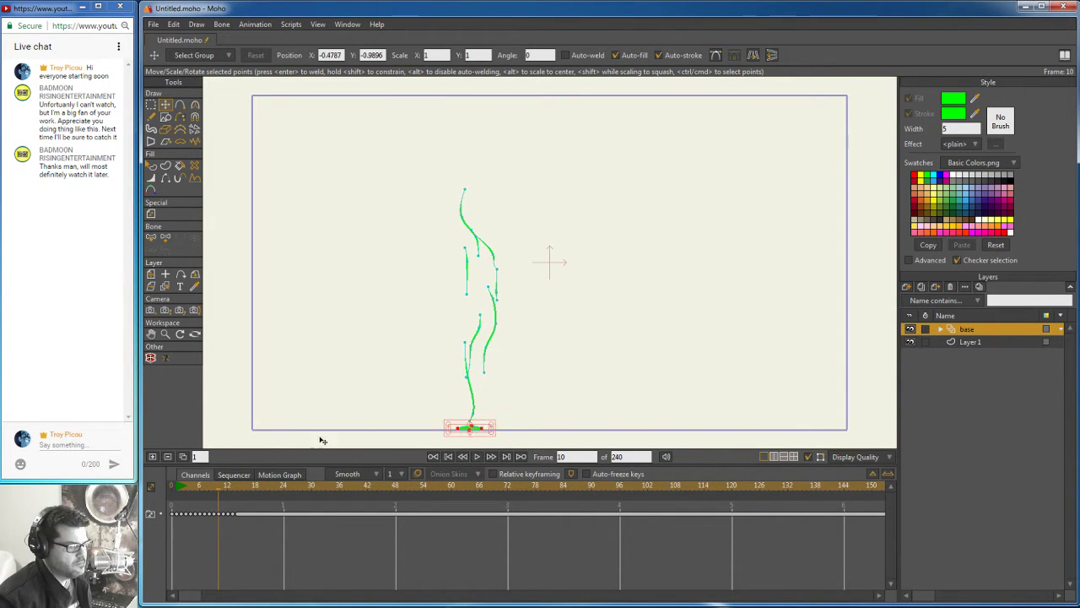
Step: Paste the puddle on frame 11, shrink it to a small sliver and place it beneath the strands
left_click(223, 486)
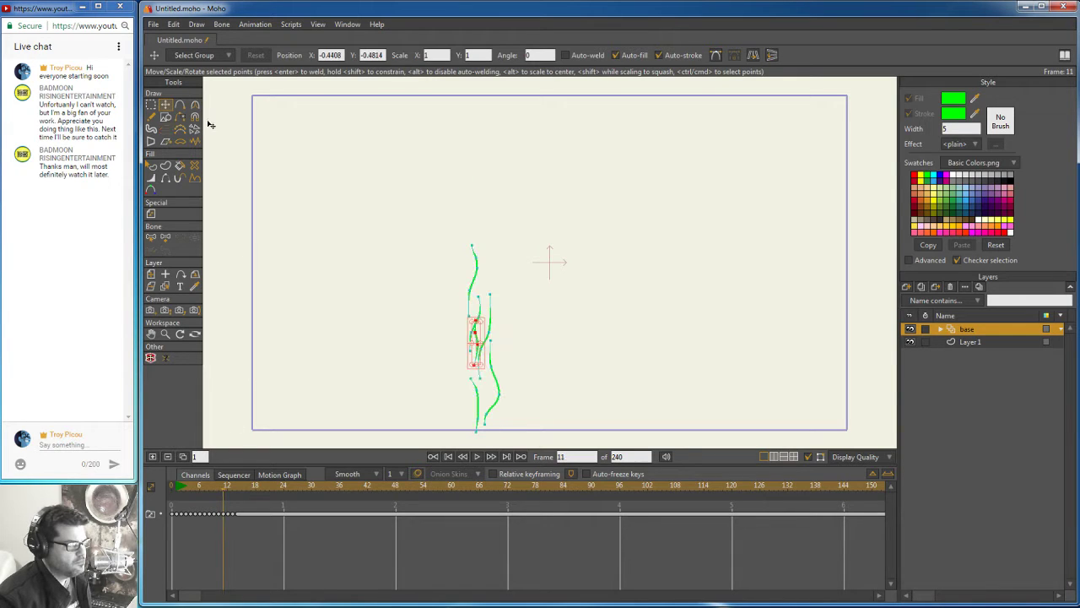
left_click(173, 23)
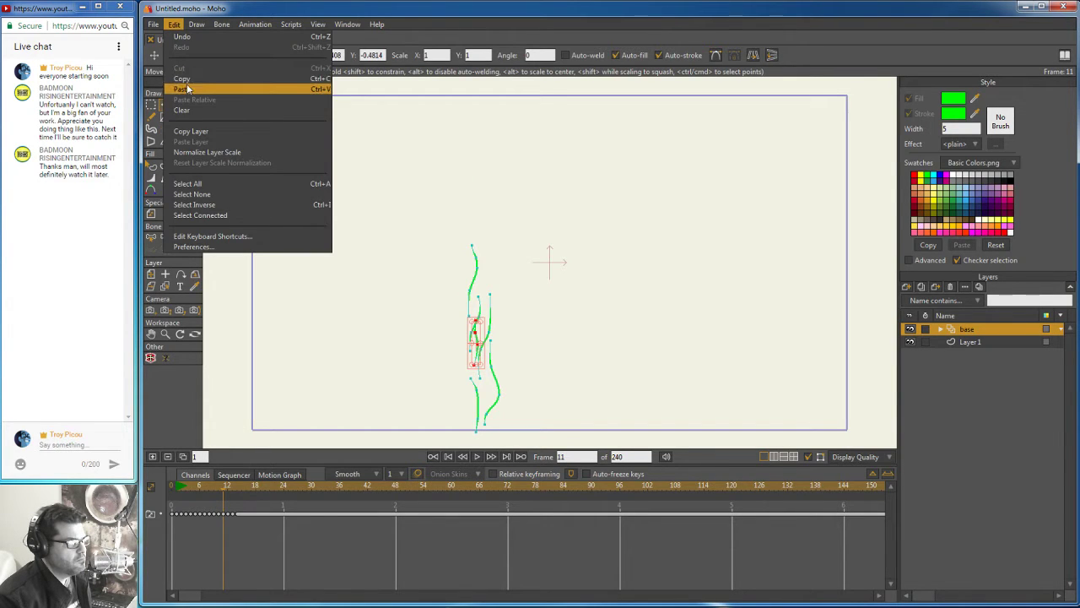
left_click(190, 88)
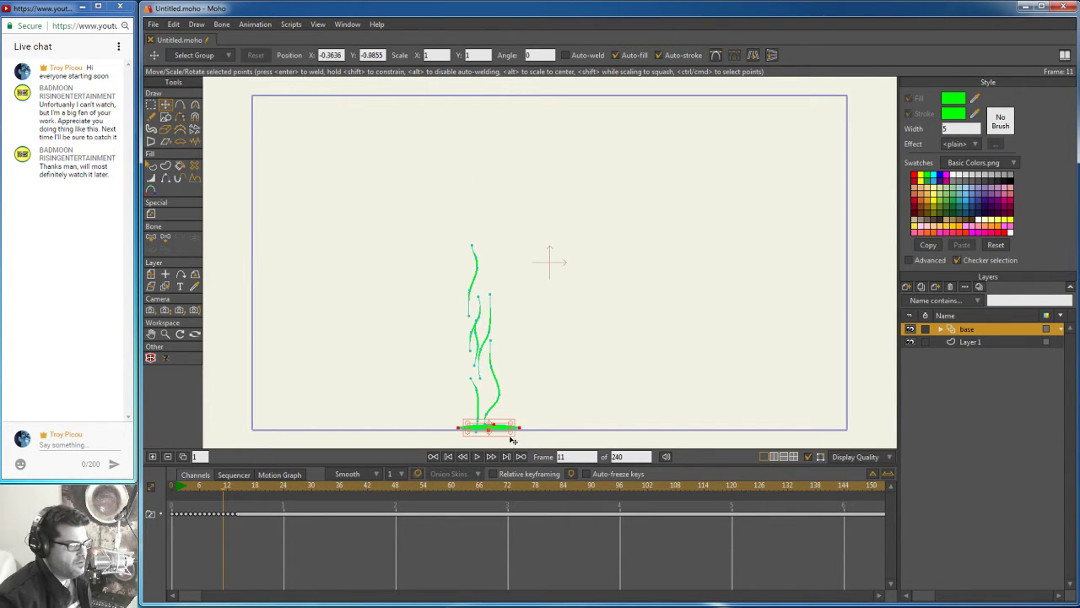
left_click_drag(511, 439, 487, 431)
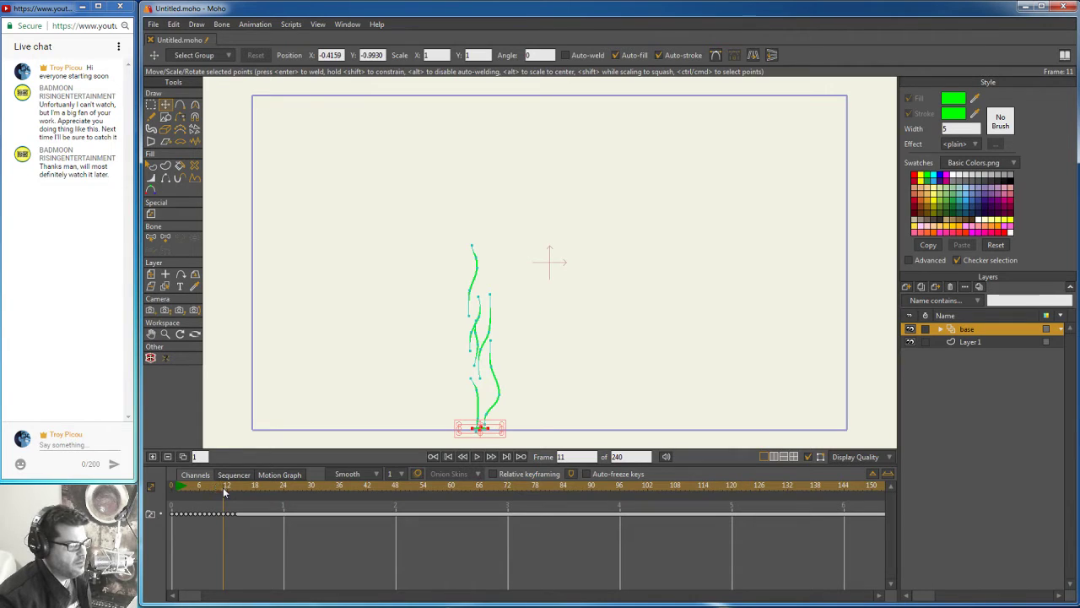
Step: Return to the start of the animation and draw tiny filled oval droplets beside the stream on frame 2
mouse_move(222, 487)
left_mouse_down()
mouse_move(237, 487)
mouse_move(196, 489)
mouse_move(240, 511)
mouse_move(185, 497)
mouse_move(245, 516)
mouse_move(173, 498)
mouse_move(235, 500)
mouse_move(176, 488)
mouse_move(234, 490)
mouse_move(175, 490)
left_mouse_up()
key("g")
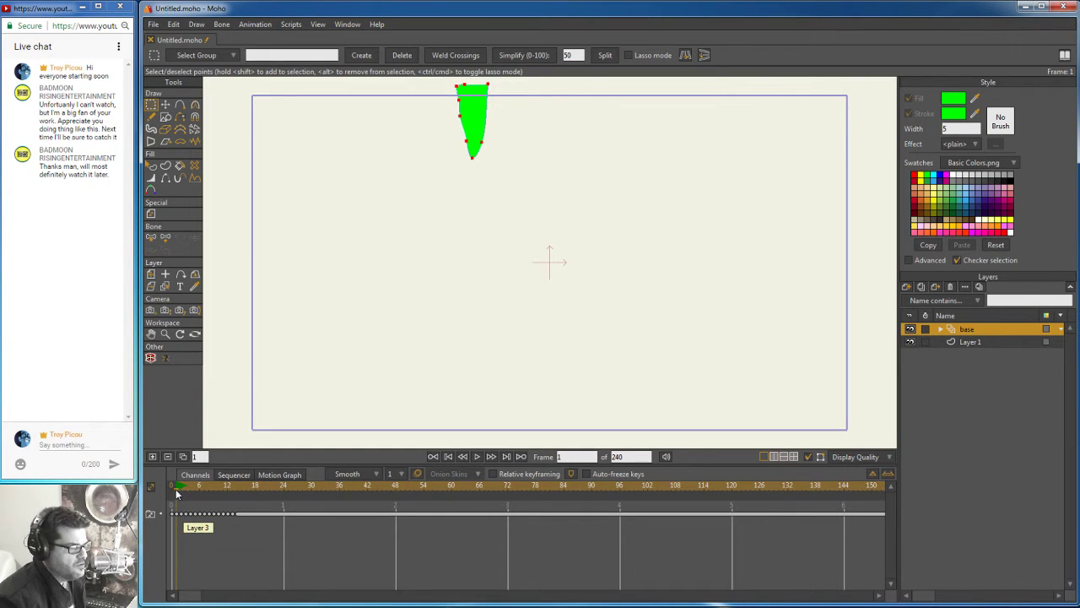
left_click(181, 488)
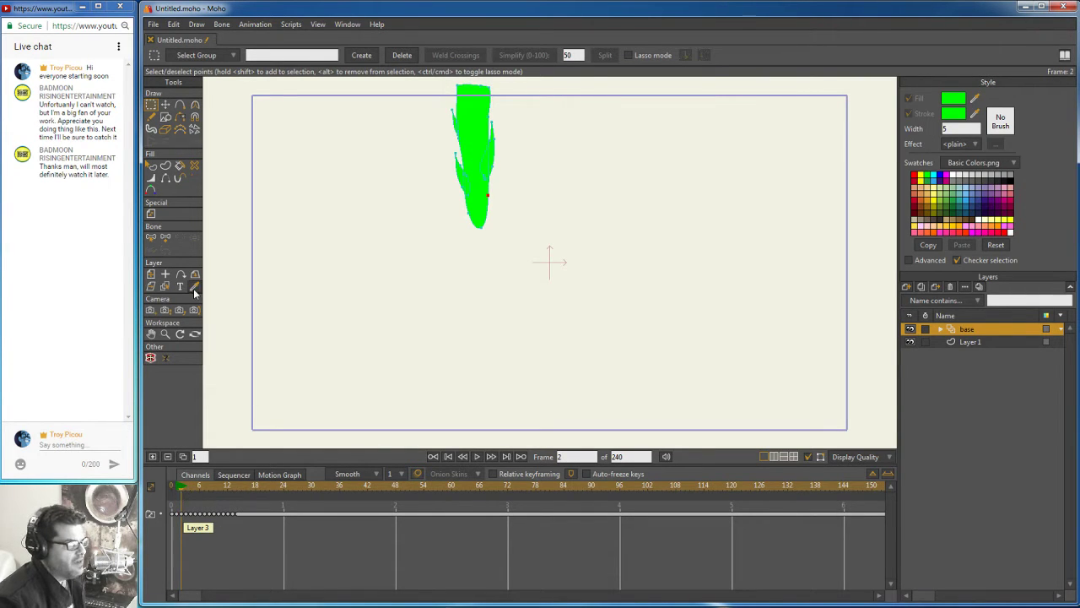
key("r")
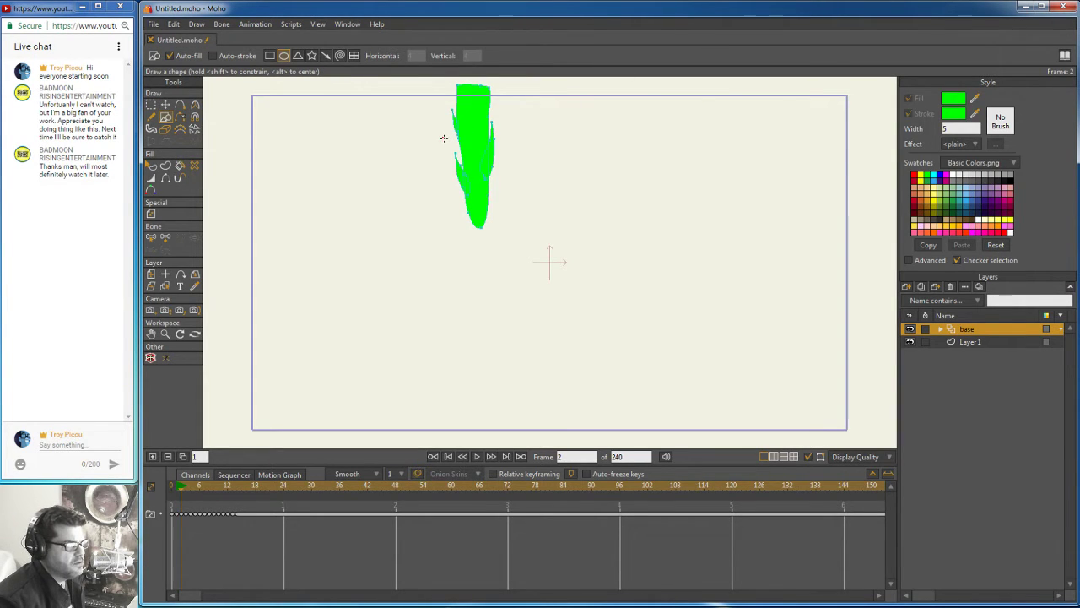
left_click_drag(445, 140, 496, 184)
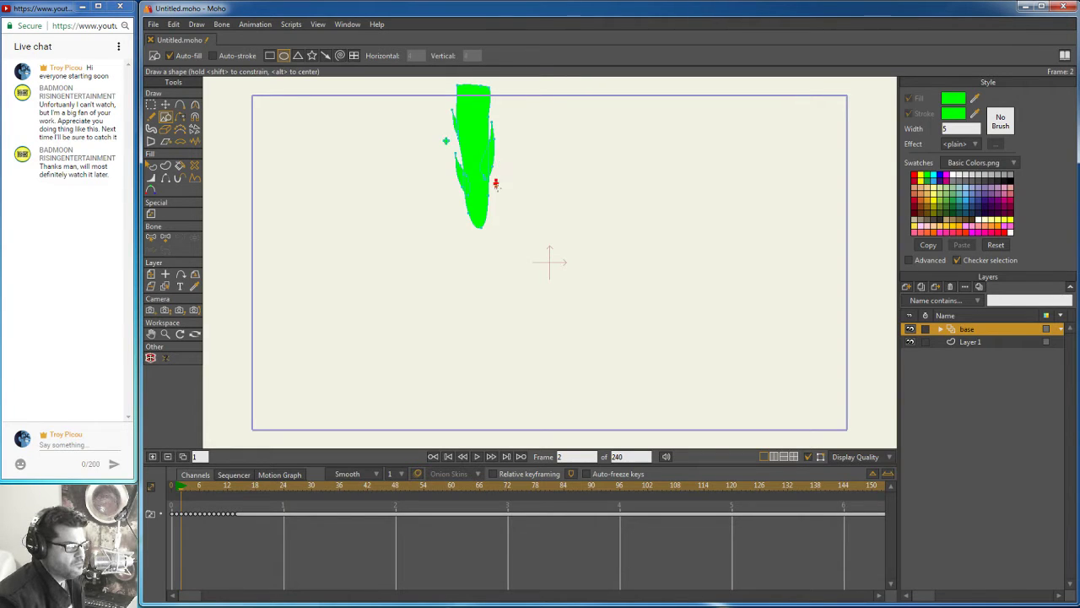
Step: Scatter small oval droplets along both sides of the stream on frames 3 through 8
left_click(187, 492)
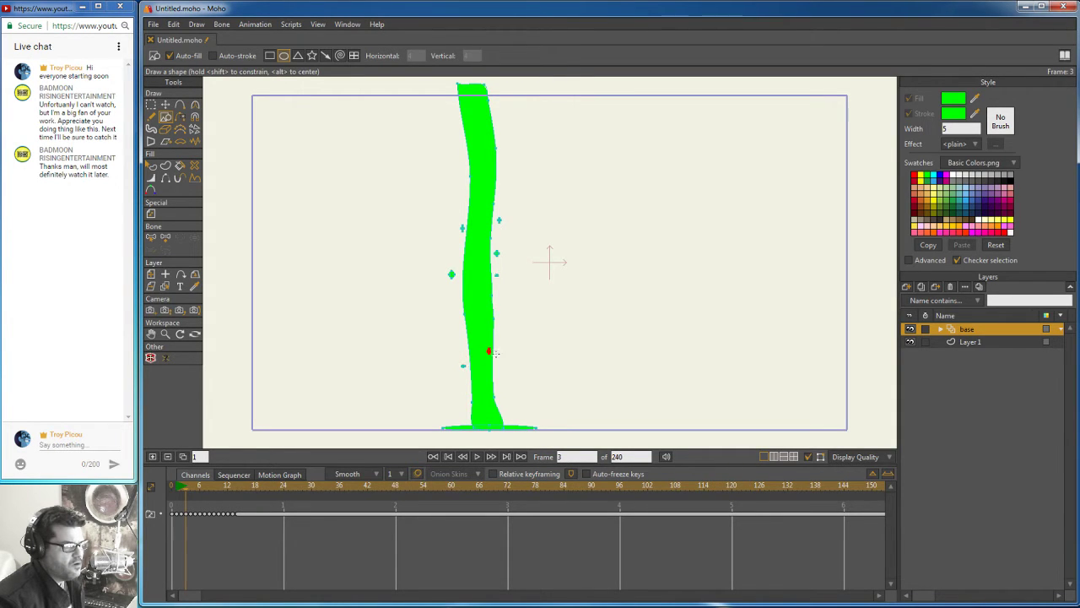
left_click(190, 488)
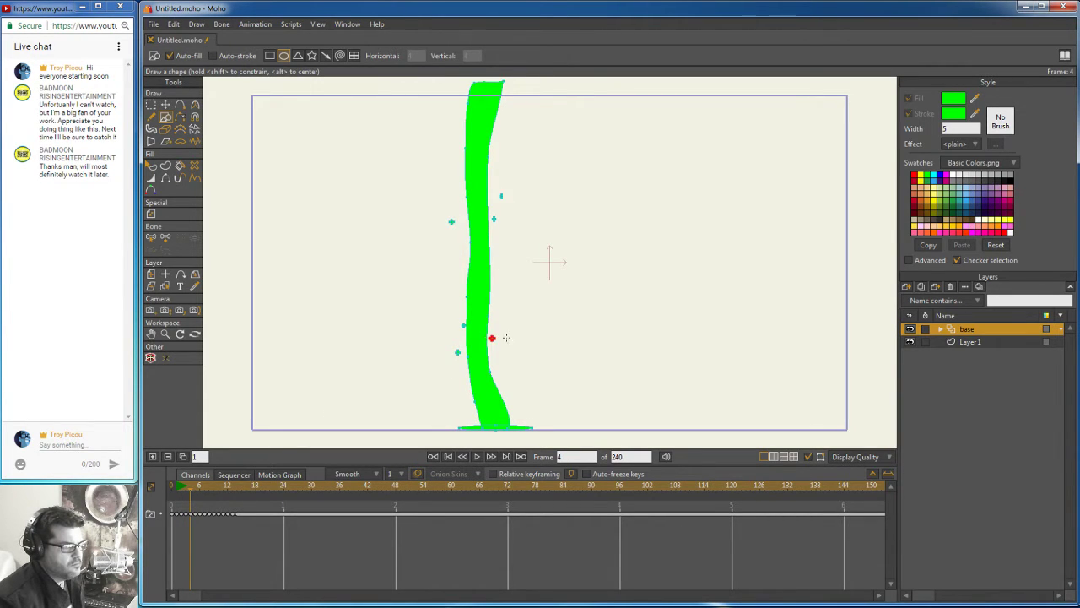
left_click(194, 487)
left_click(199, 487)
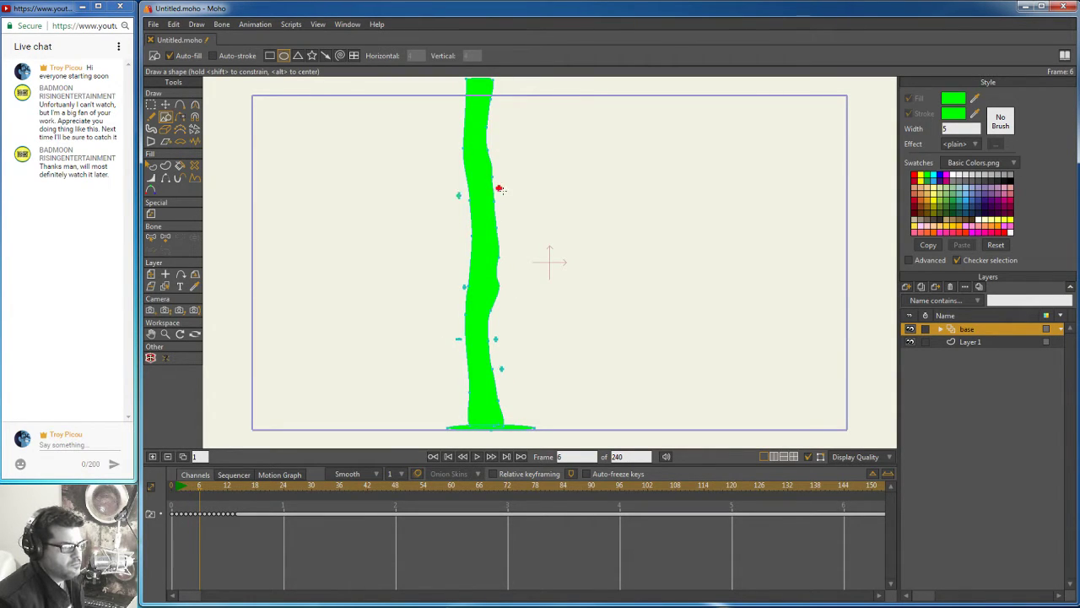
left_click(203, 487)
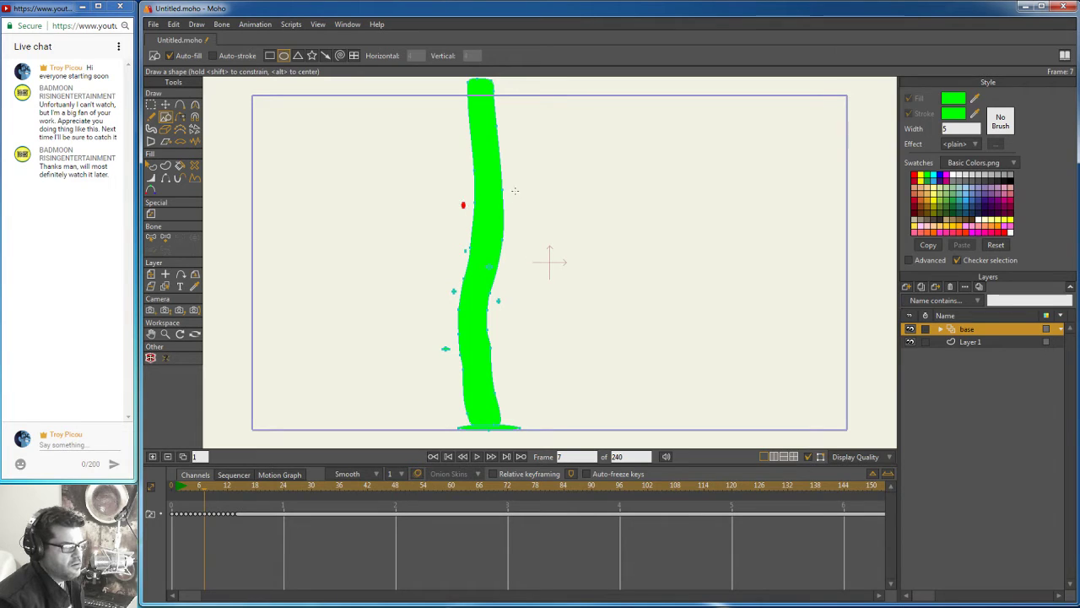
left_click(208, 488)
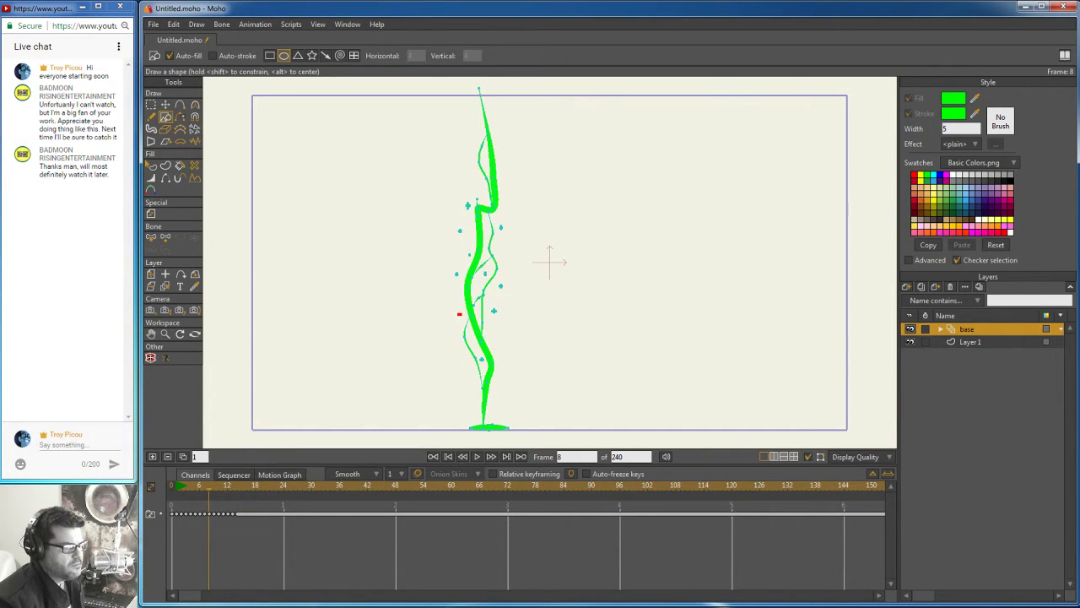
Step: Draw small oval droplets around the winding line on frame 9, turning on onion skins to compare with the previous frame
left_click(211, 488)
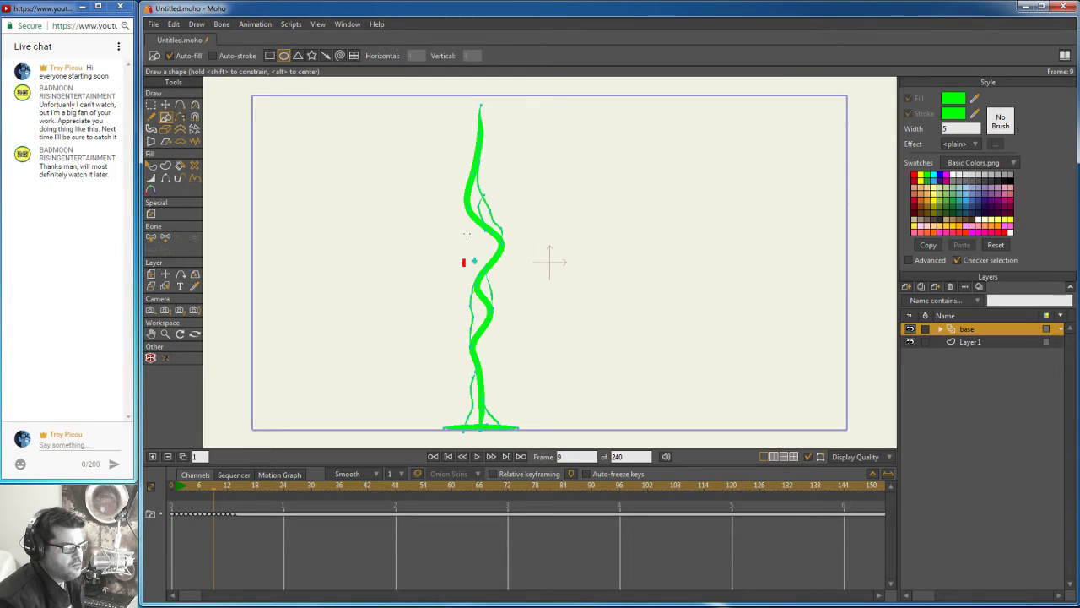
left_click_drag(474, 261, 468, 234)
left_click(417, 474)
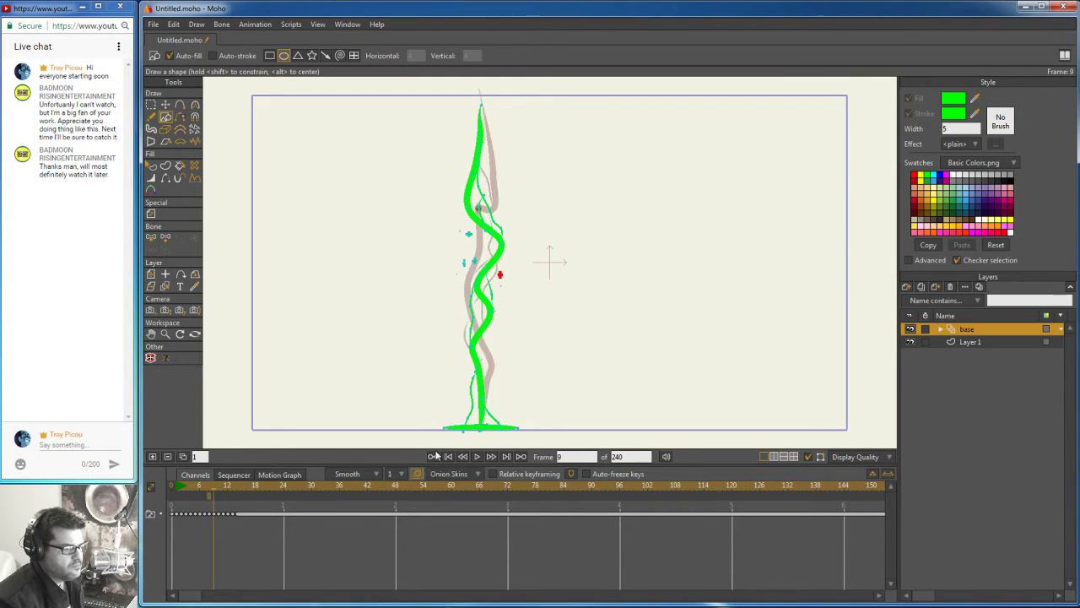
left_click(459, 290)
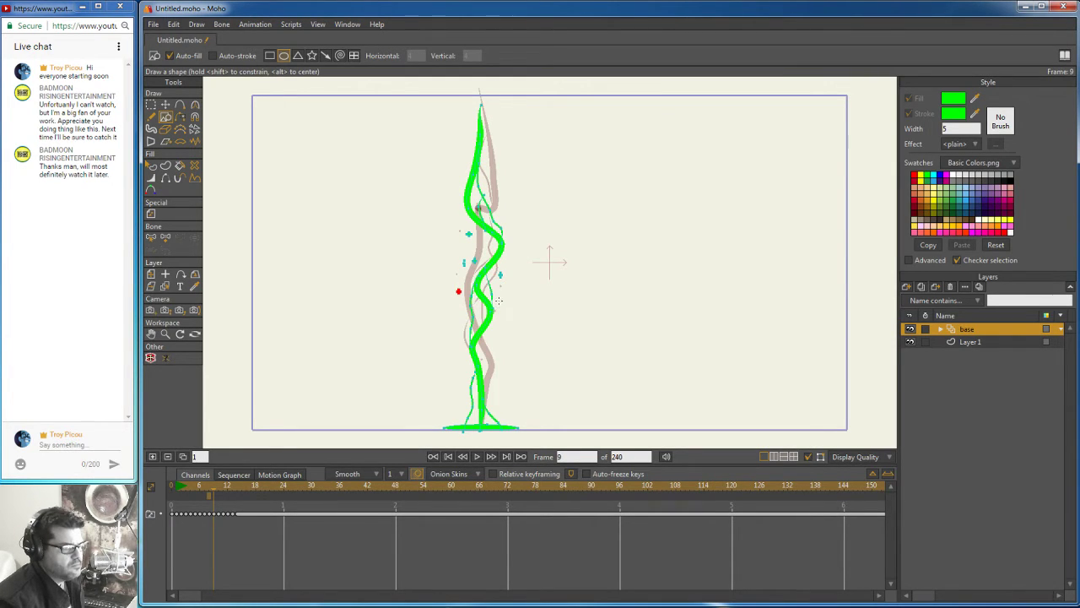
Step: Add small oval droplets around the broken strands on frames 10 and 11, guided by the onion skins
left_click(217, 488)
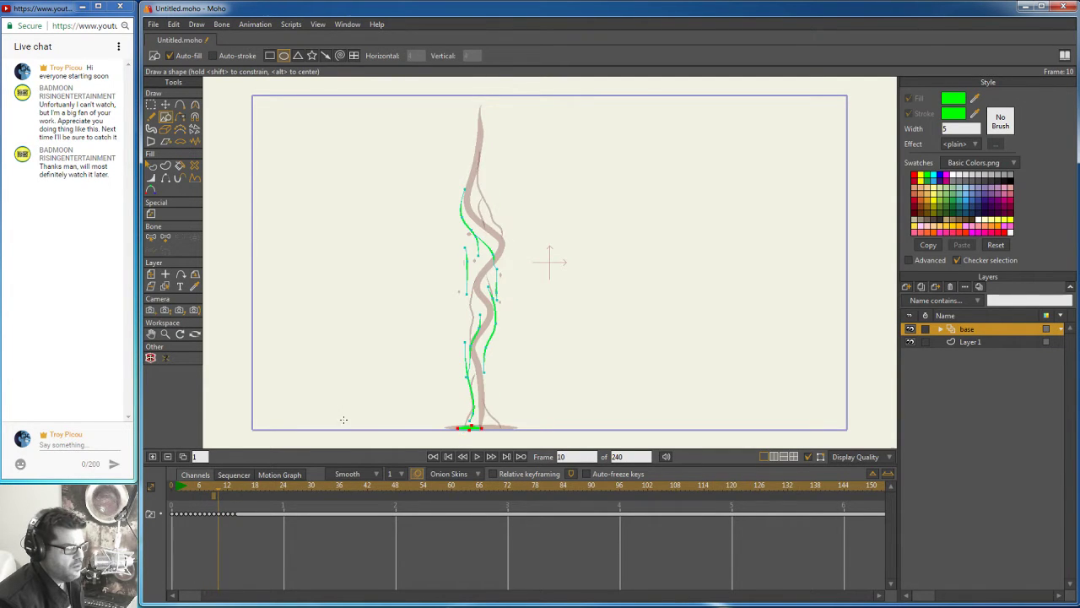
left_click(503, 287)
left_click(222, 487)
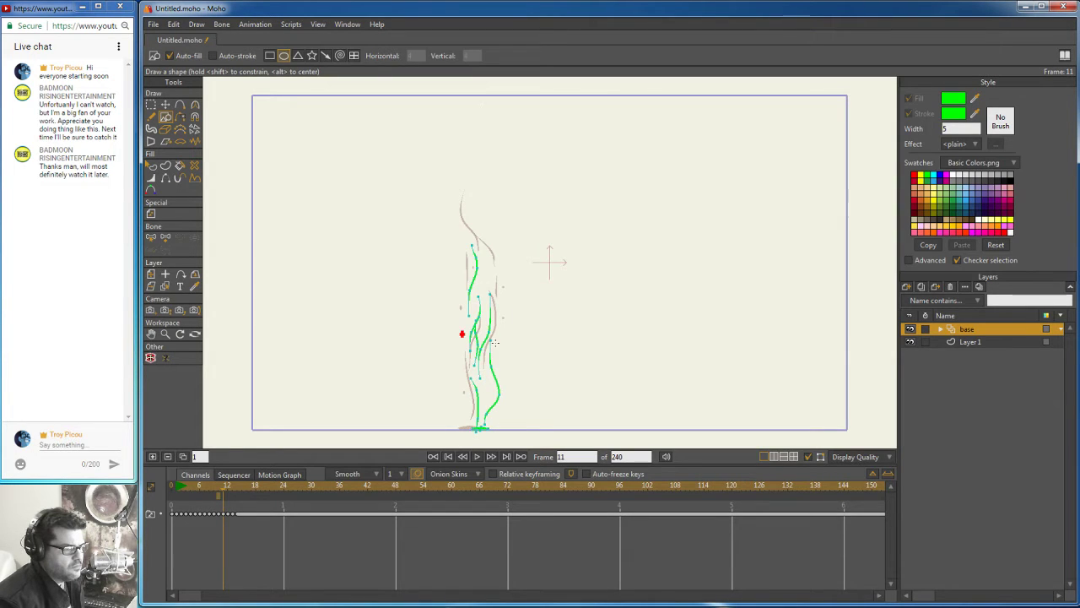
left_click(496, 344)
left_click(479, 282)
left_click(487, 400)
Step: Draw small oval droplets among the short remaining strands on frame 12
left_click_drag(224, 487, 227, 486)
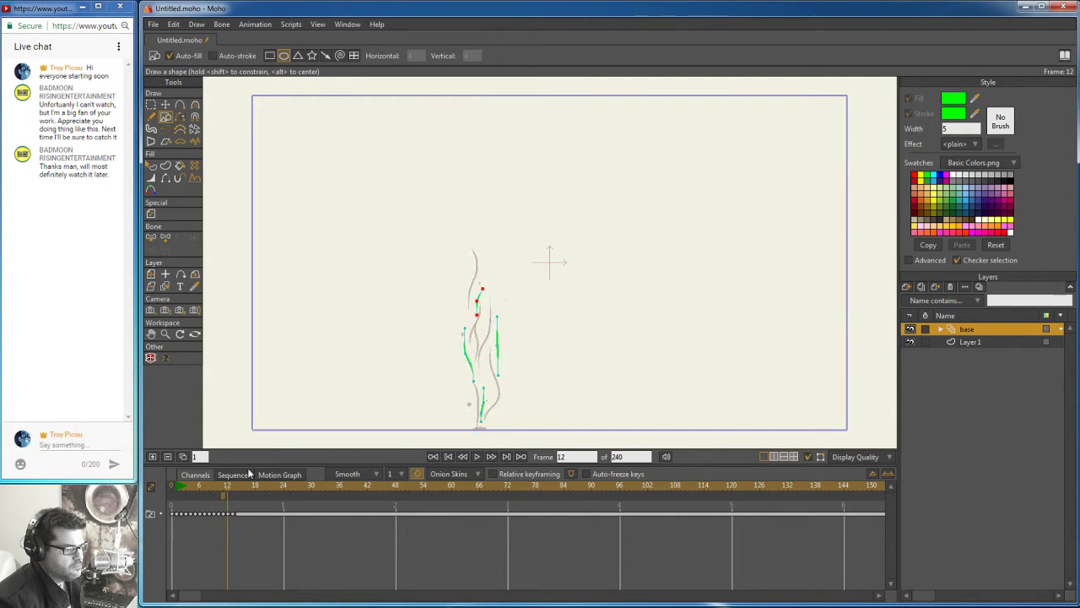
left_click(471, 416)
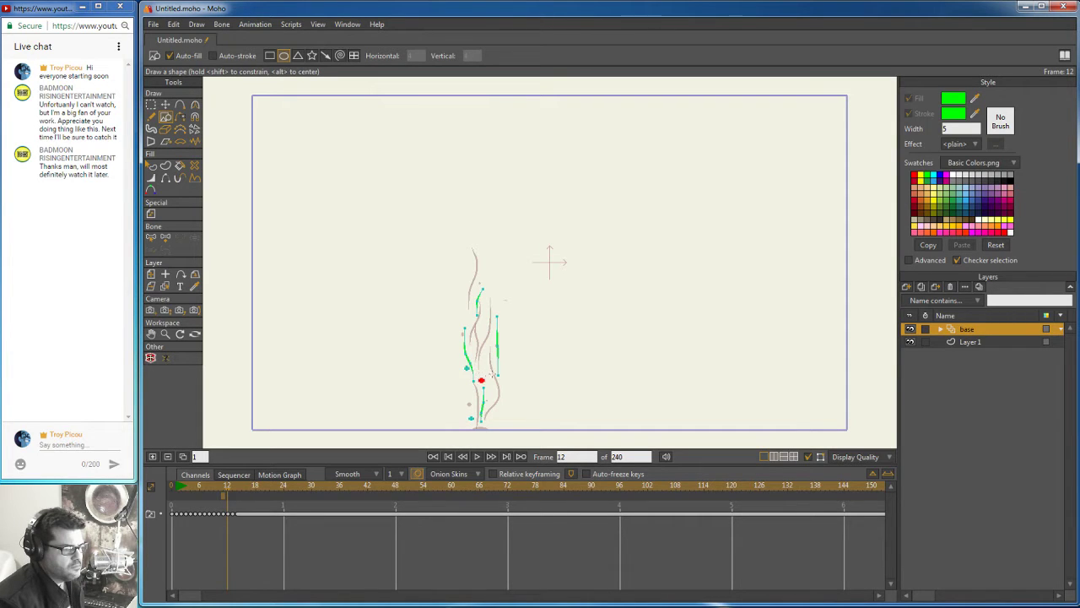
left_click_drag(481, 326, 509, 356)
left_click_drag(481, 301, 488, 309)
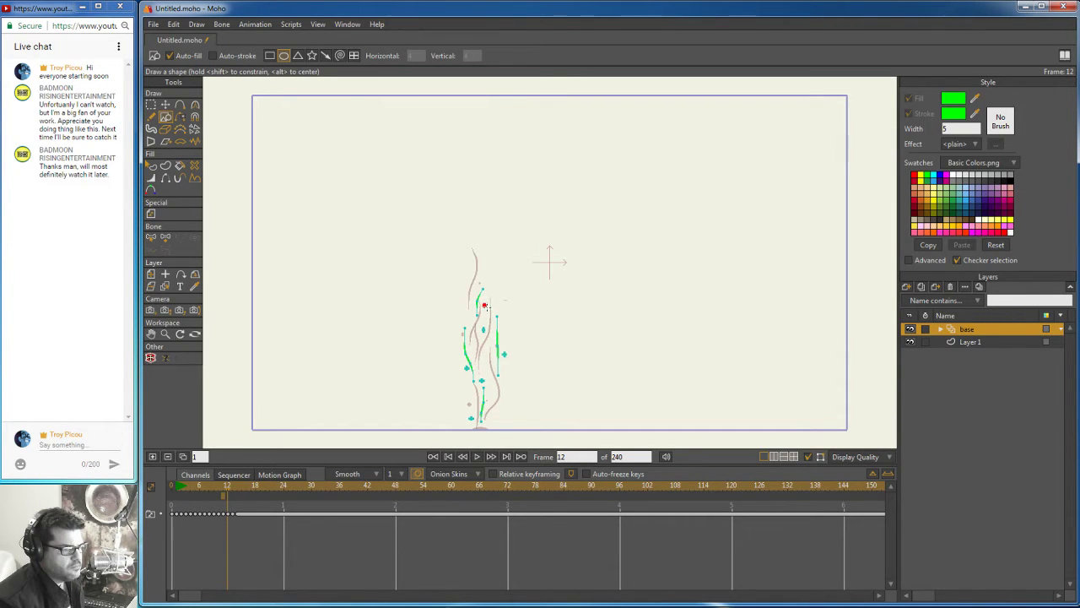
Step: Draw a few small oval droplets near the bottom of the stream on frames 13 and 14, guided by the onion skins
left_click(230, 488)
left_click_drag(471, 422, 475, 429)
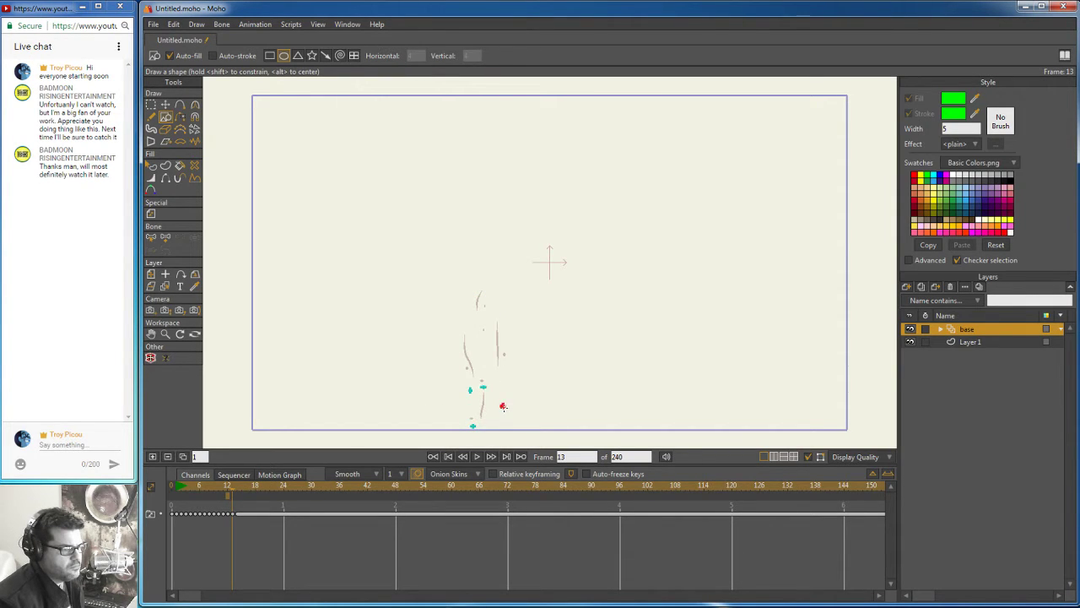
left_click_drag(480, 347, 490, 375)
left_click(235, 491)
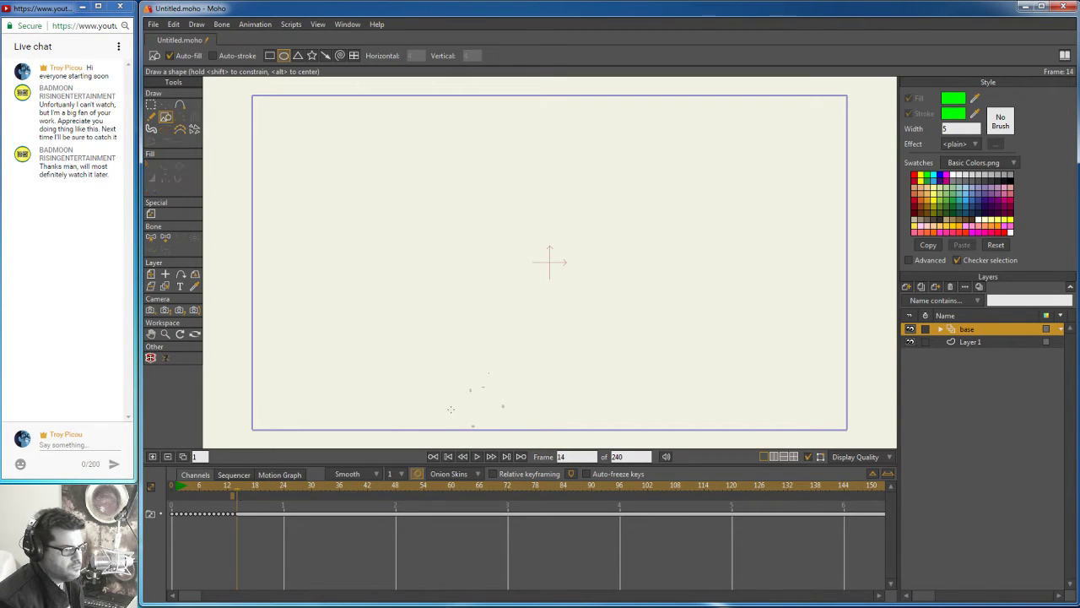
left_click_drag(471, 412, 479, 412)
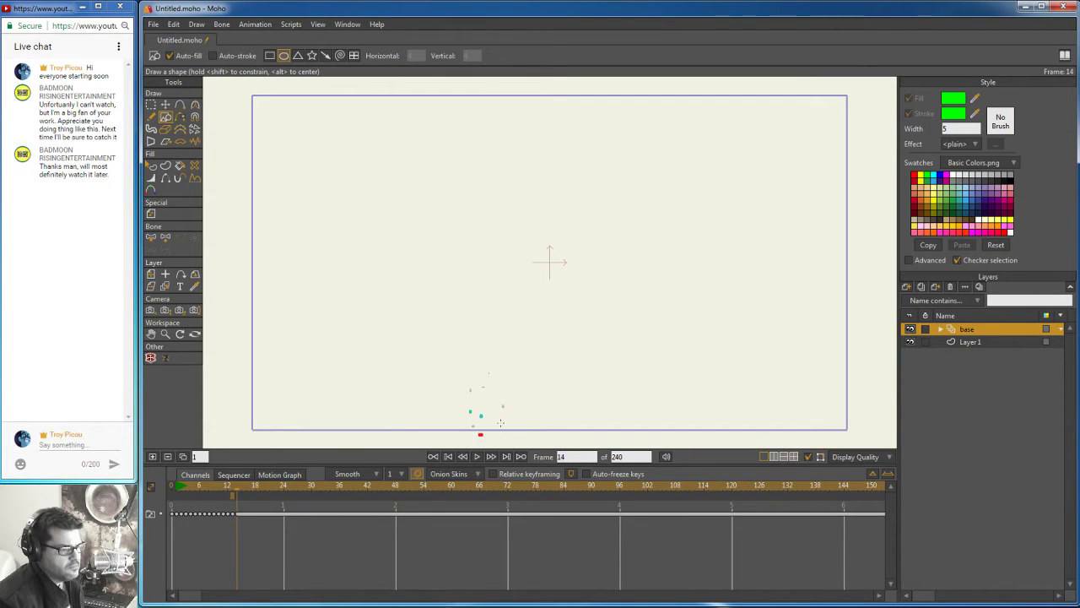
left_click(500, 422)
left_click(494, 415)
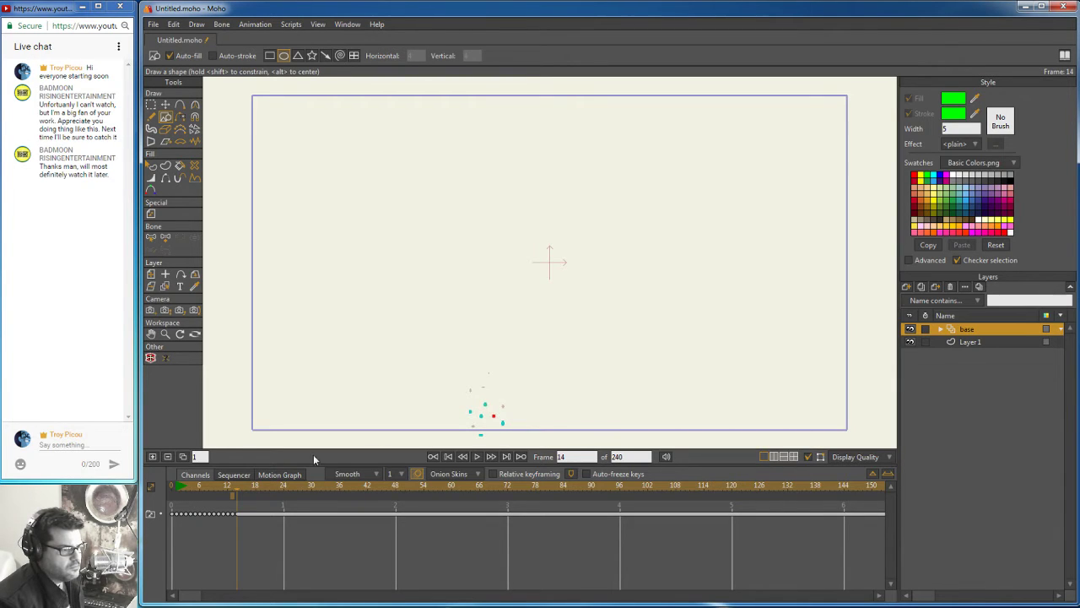
Step: Draw the last few tiny oval droplets by the lower frame edge on frames 15 and 16
left_click(242, 489)
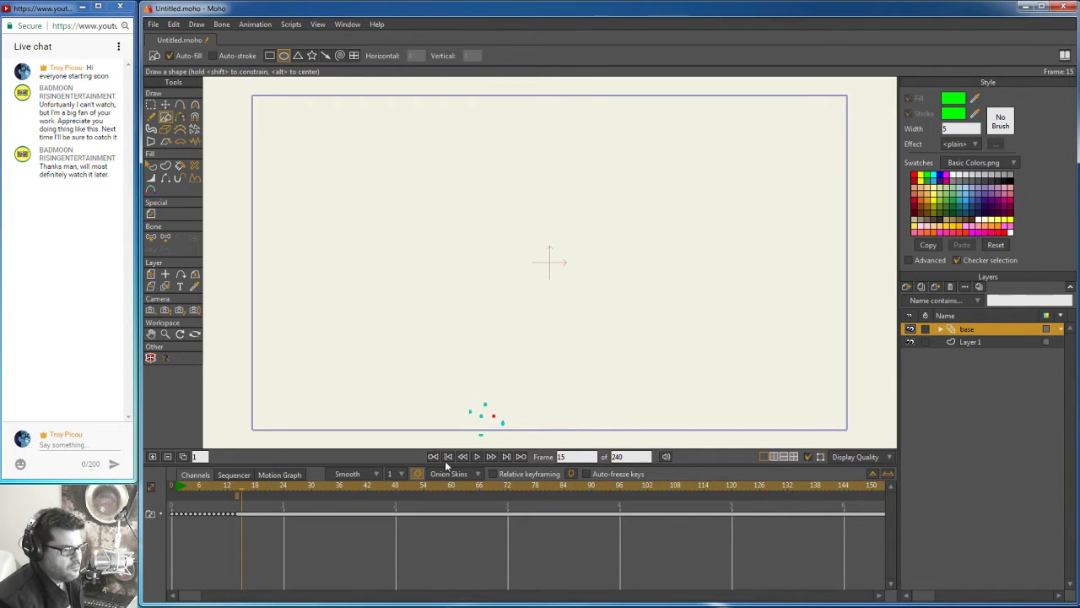
left_click(494, 421)
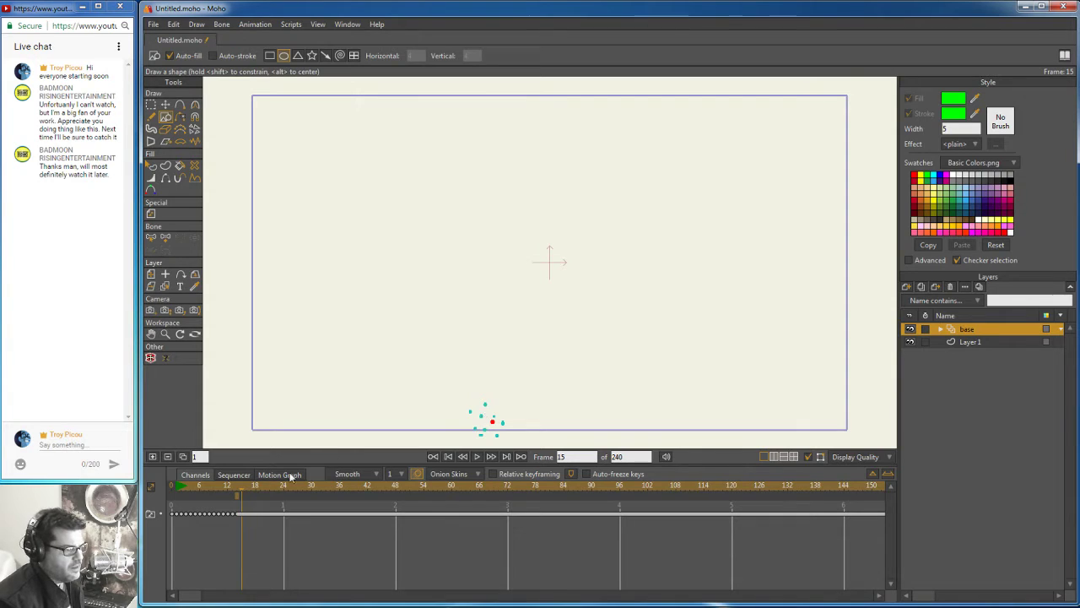
left_click(246, 488)
left_click(244, 489)
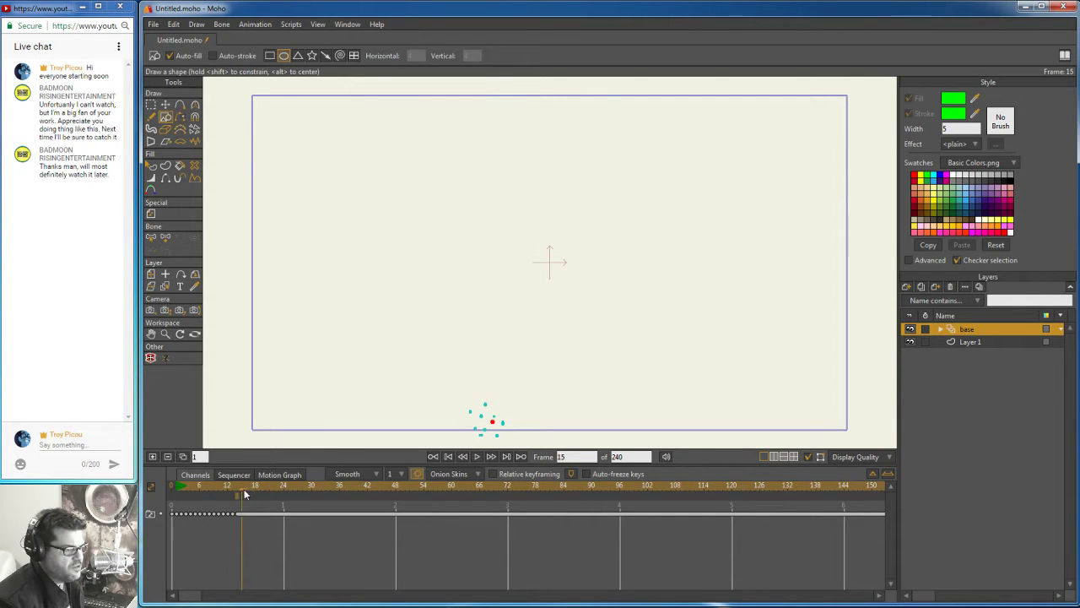
left_click(482, 423)
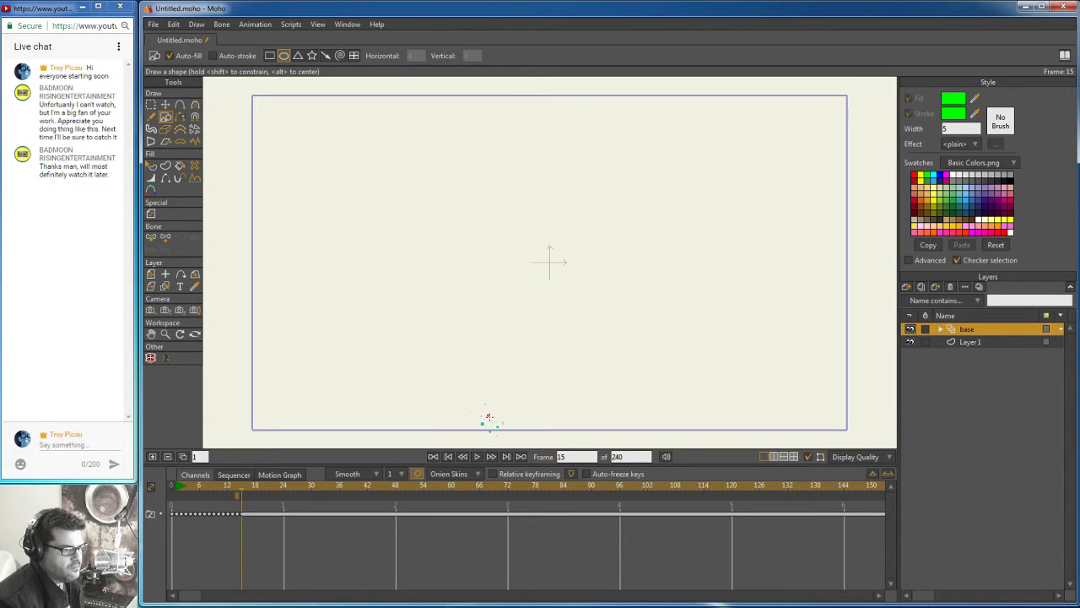
left_click(489, 417)
left_click(244, 487)
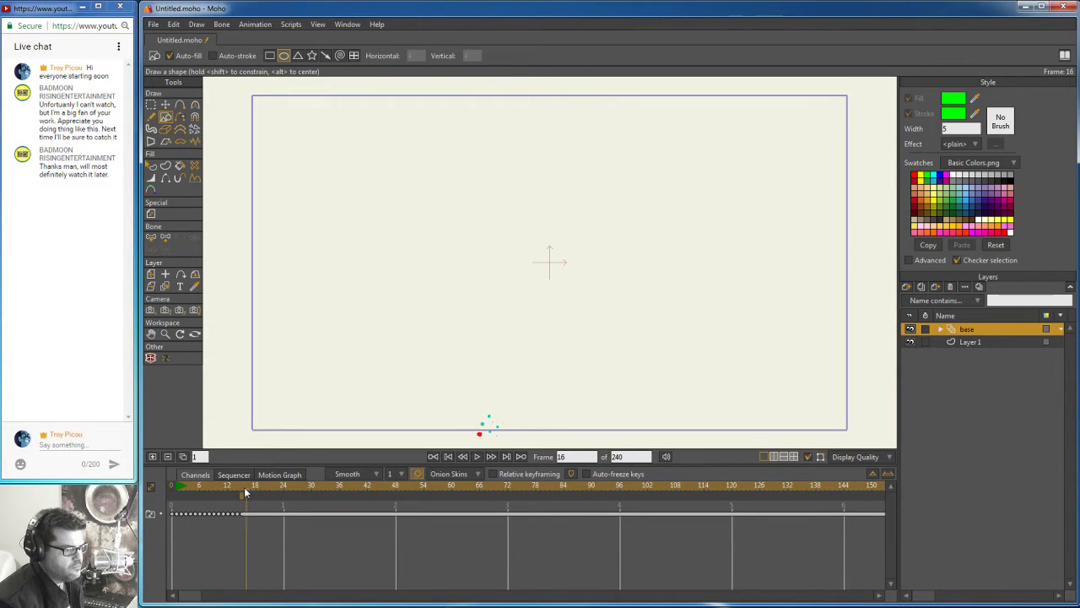
mouse_move(244, 487)
left_mouse_down()
mouse_move(189, 484)
mouse_move(246, 487)
left_mouse_up()
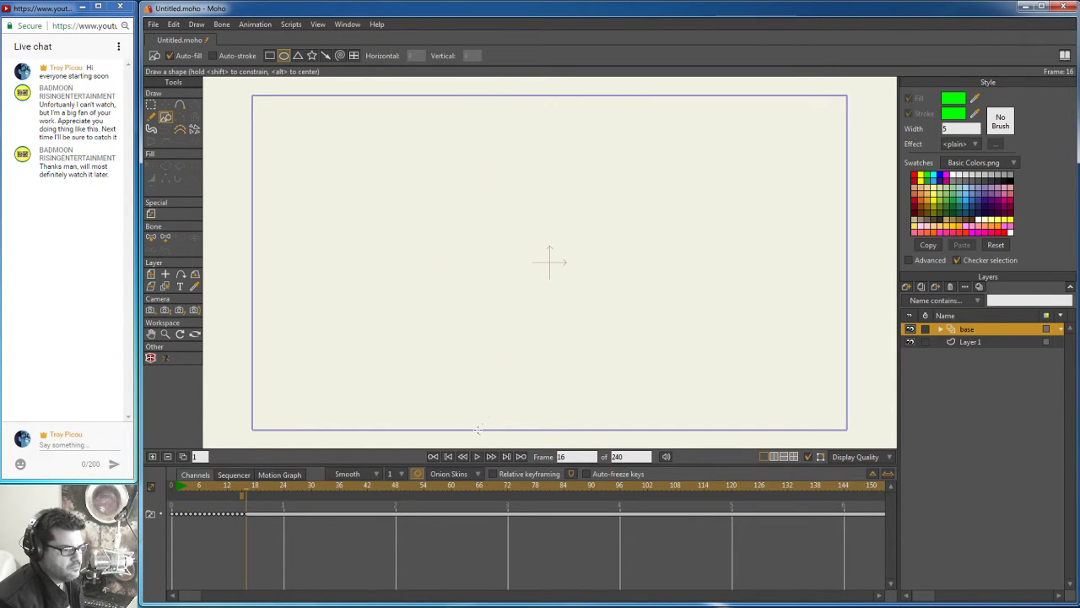
left_click(479, 427)
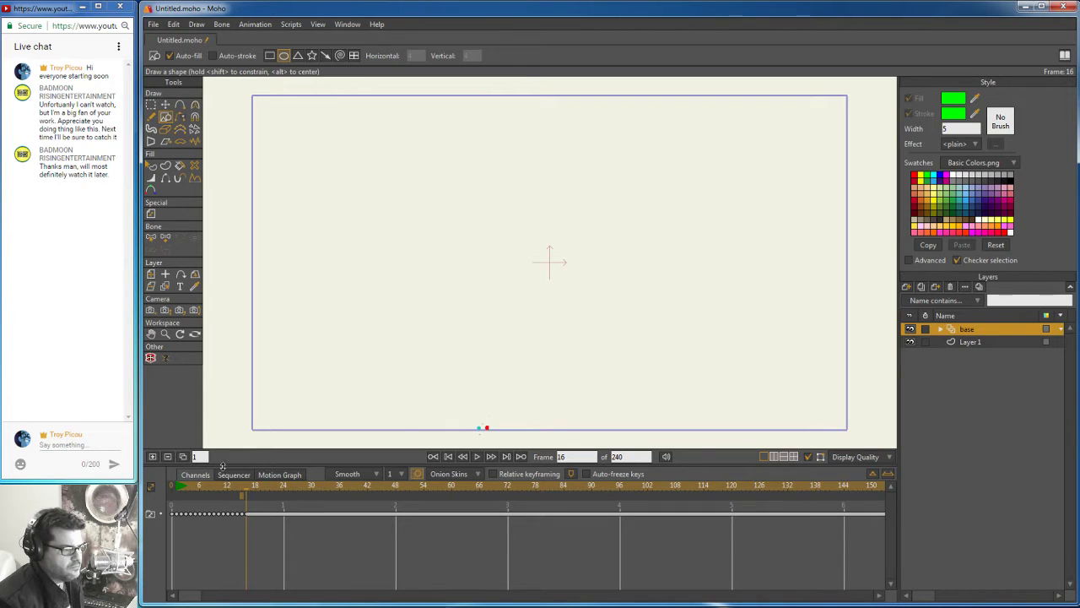
Step: Add empty frames 17 through 19 to end the splash
left_click(252, 490)
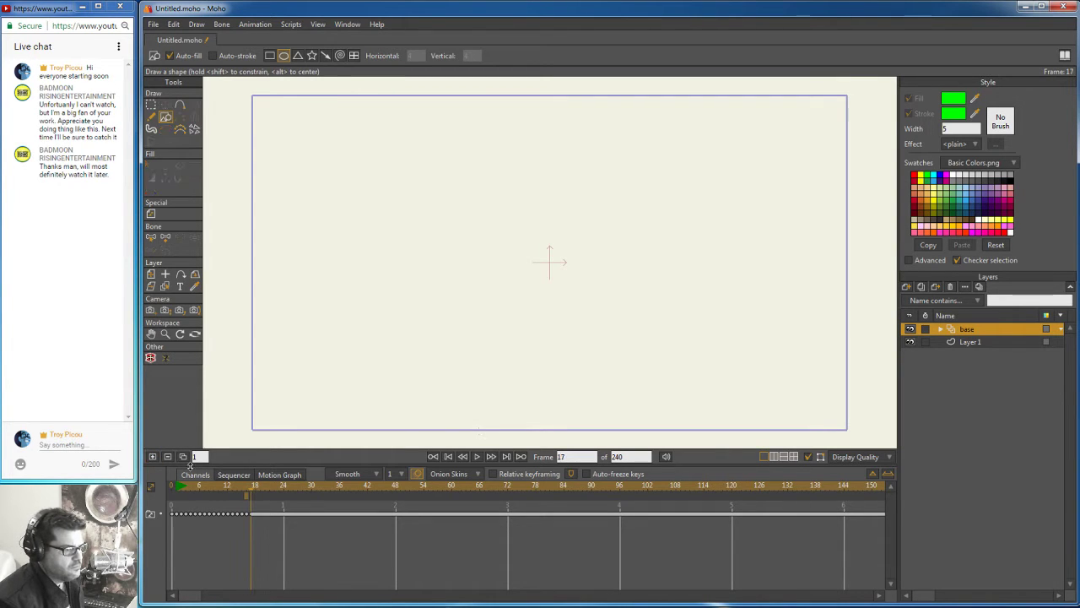
left_click(154, 458)
left_click(154, 457)
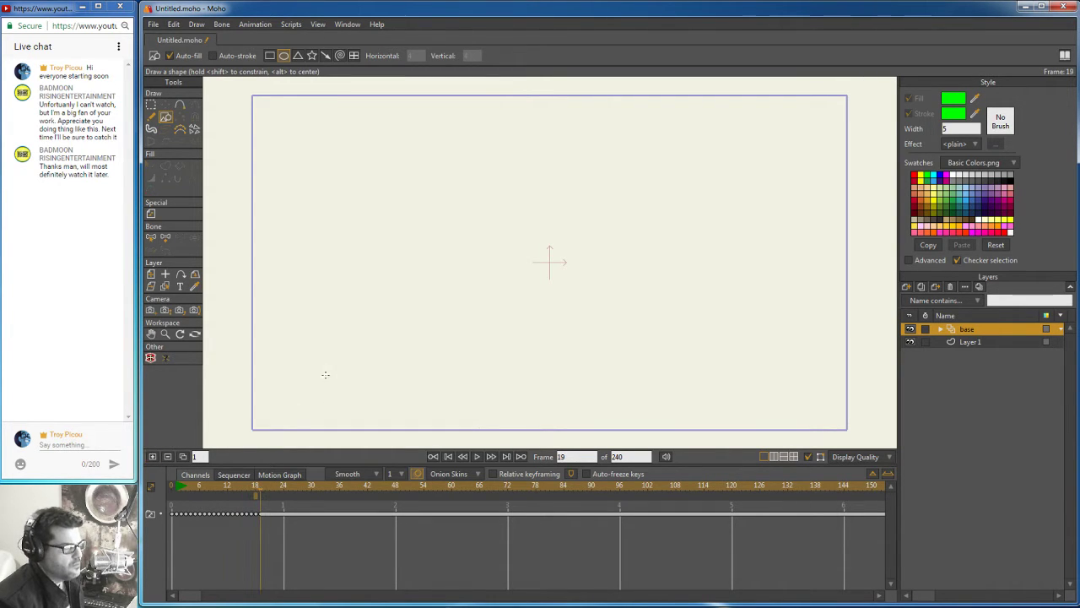
Step: Return to frame 6, turn off onion skins and render a preview of the stream
mouse_move(261, 487)
left_mouse_down()
mouse_move(173, 490)
mouse_move(246, 502)
mouse_move(160, 487)
mouse_move(211, 497)
mouse_move(200, 493)
left_mouse_up()
left_click(417, 473)
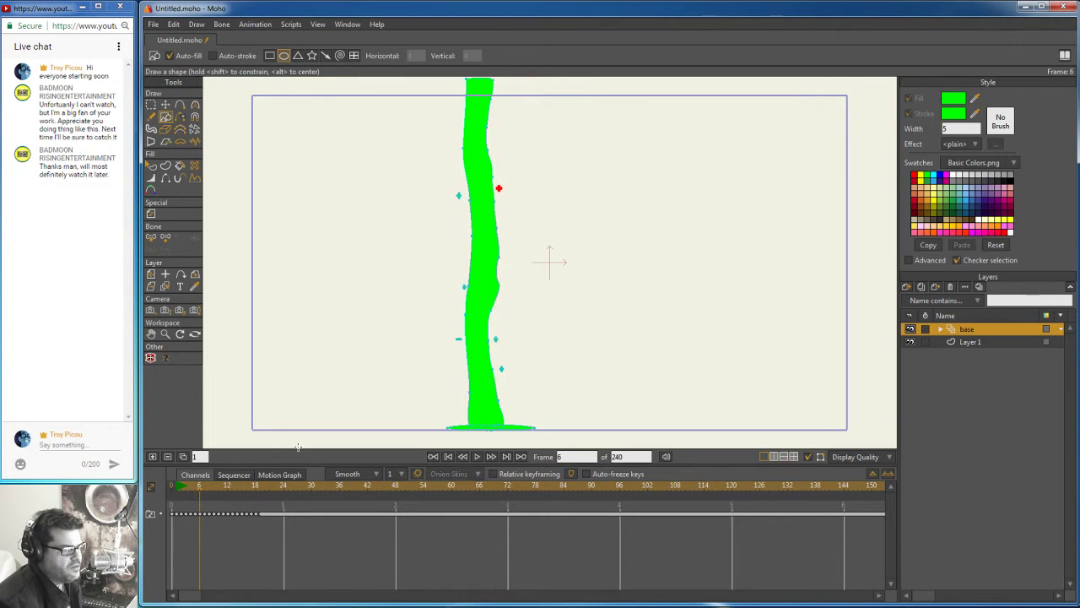
left_click(156, 24)
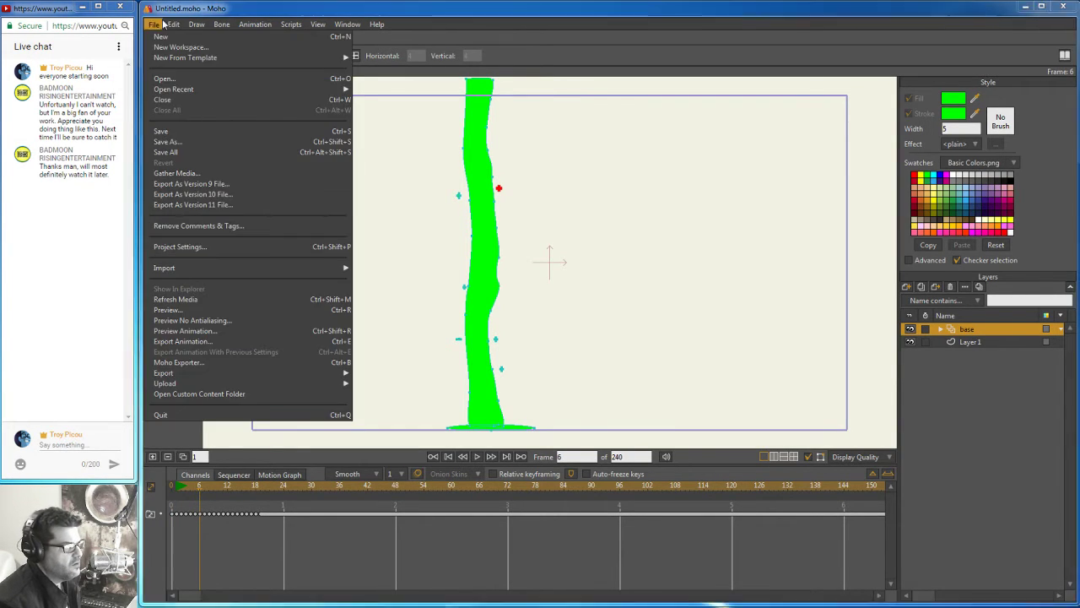
left_click(192, 309)
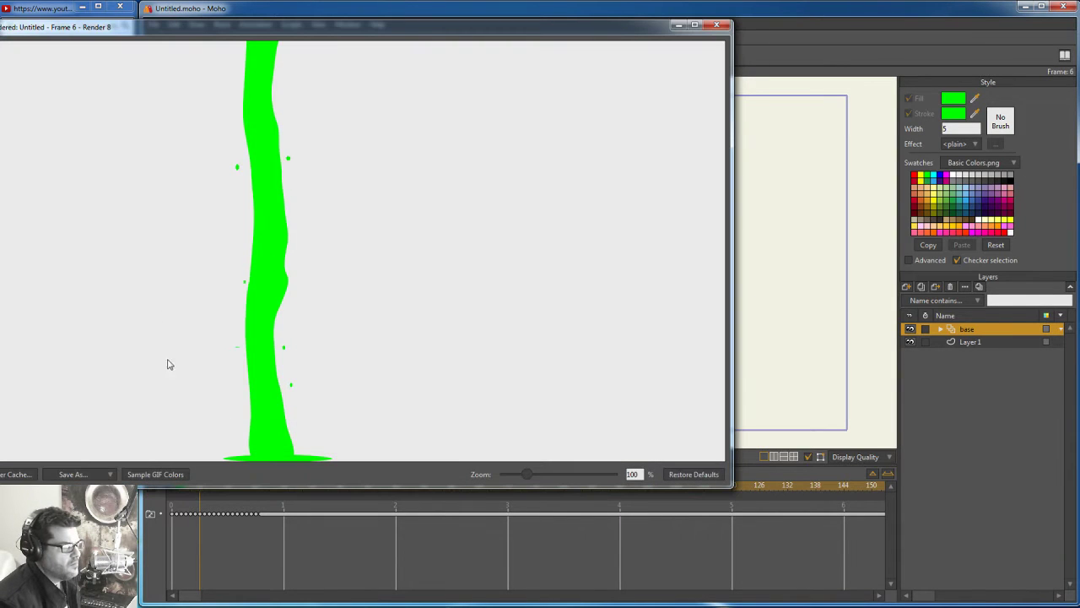
left_click_drag(356, 32, 465, 72)
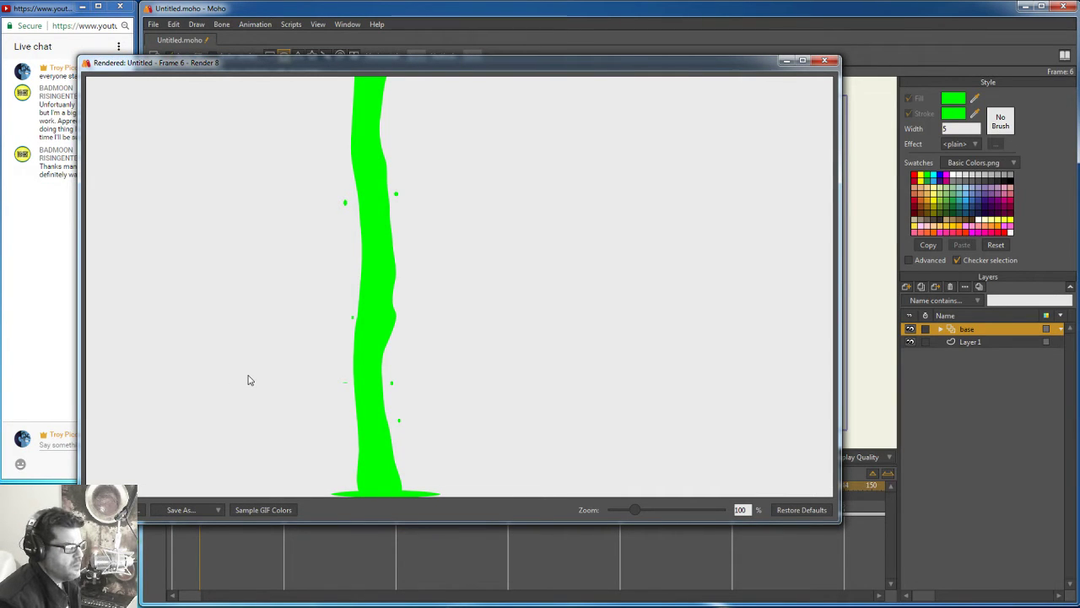
left_click(827, 61)
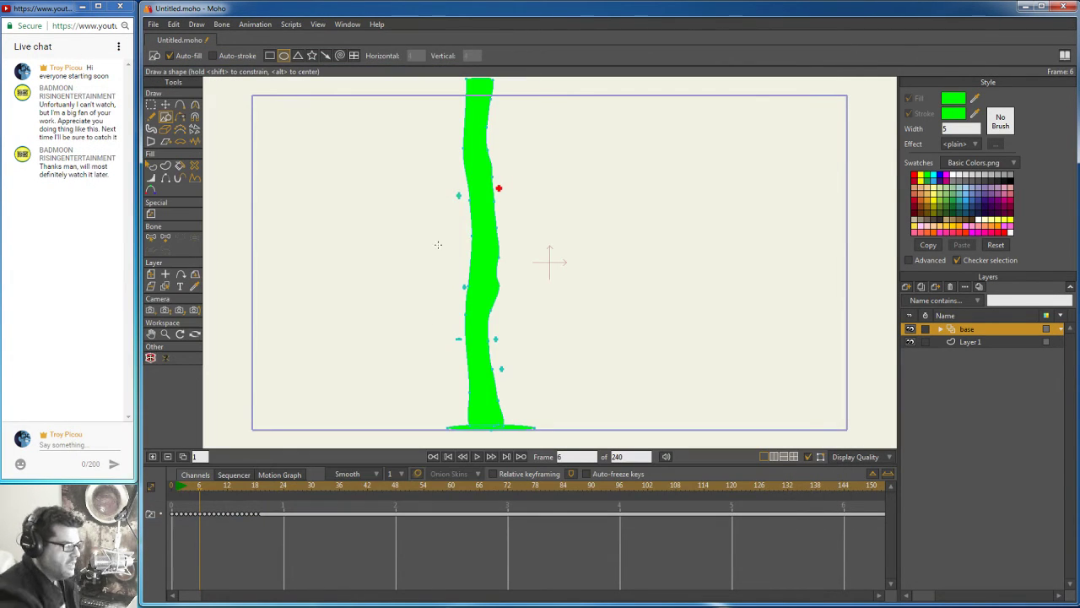
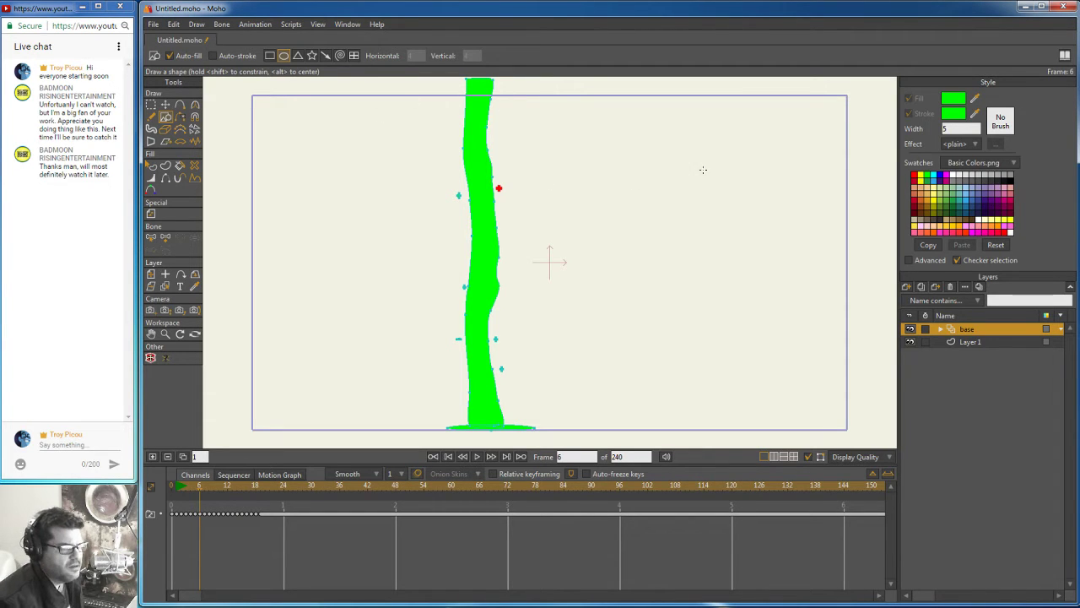
Step: Duplicate the base layer and allow animated layer effects for the copy
left_click(922, 288)
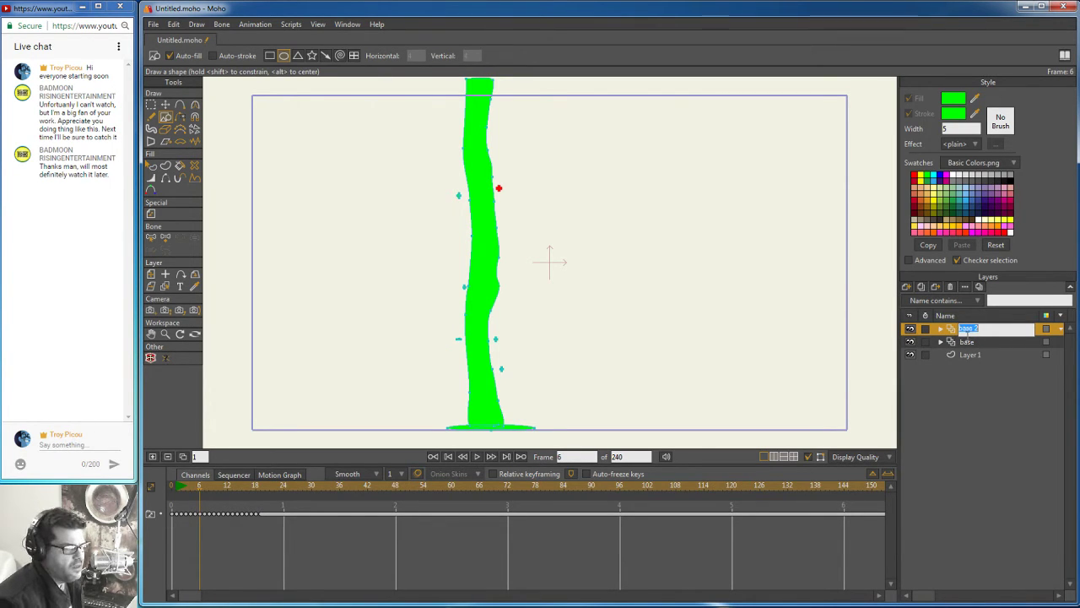
double_click(953, 328)
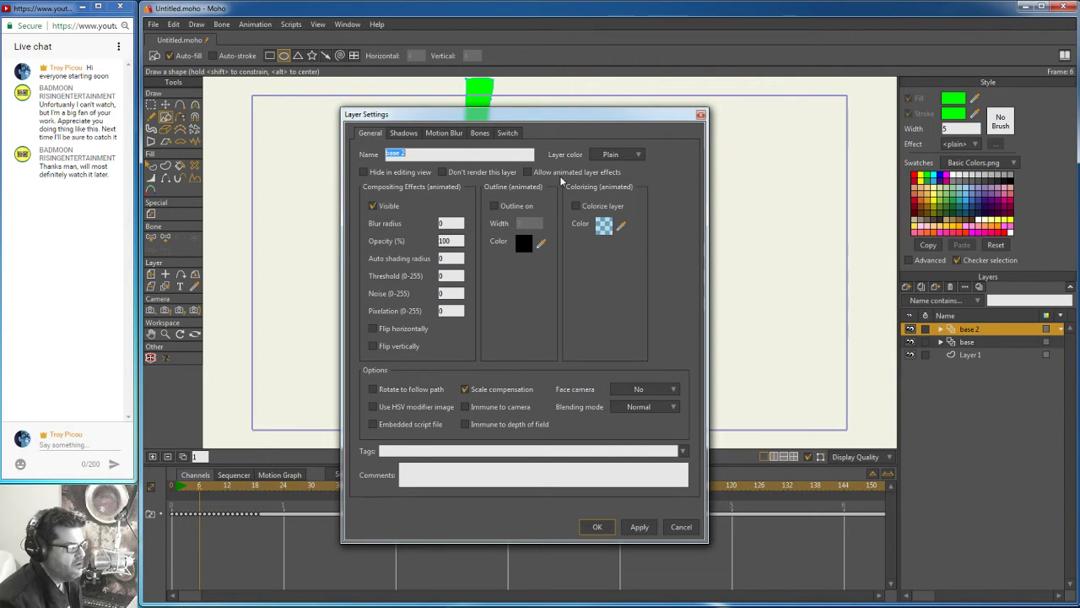
left_click(528, 173)
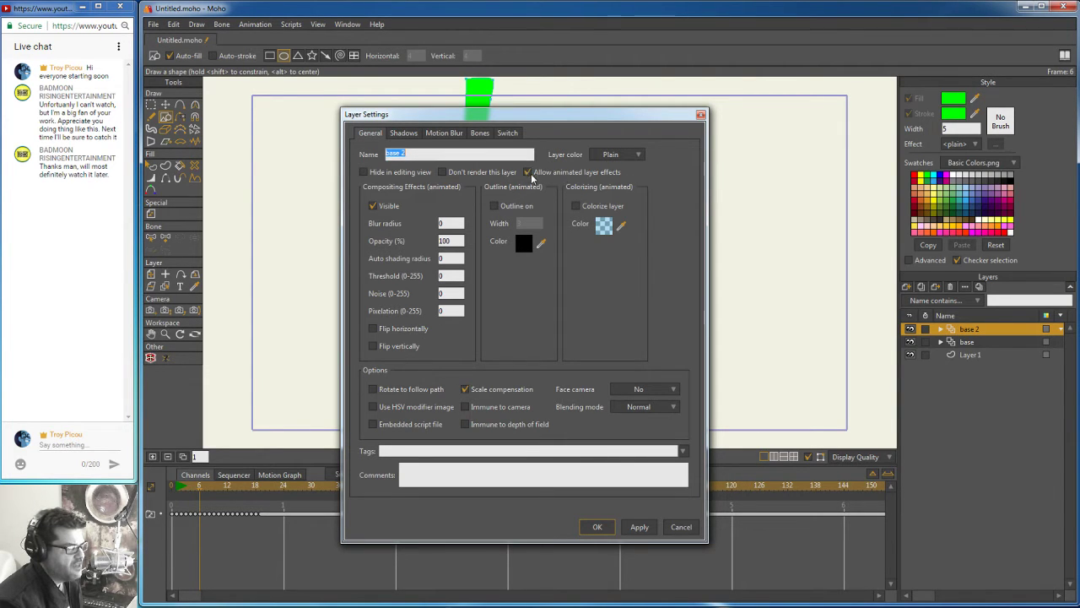
Step: Give the base 2 layer a blur radius of 6 and a yellow outline with a width of 8
left_click(441, 224)
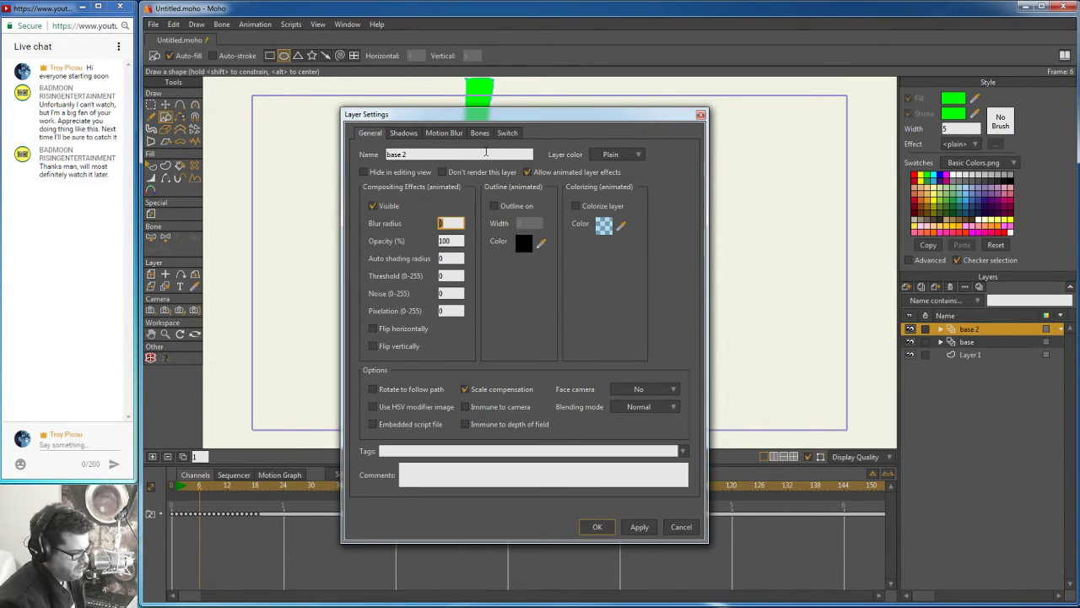
type("6")
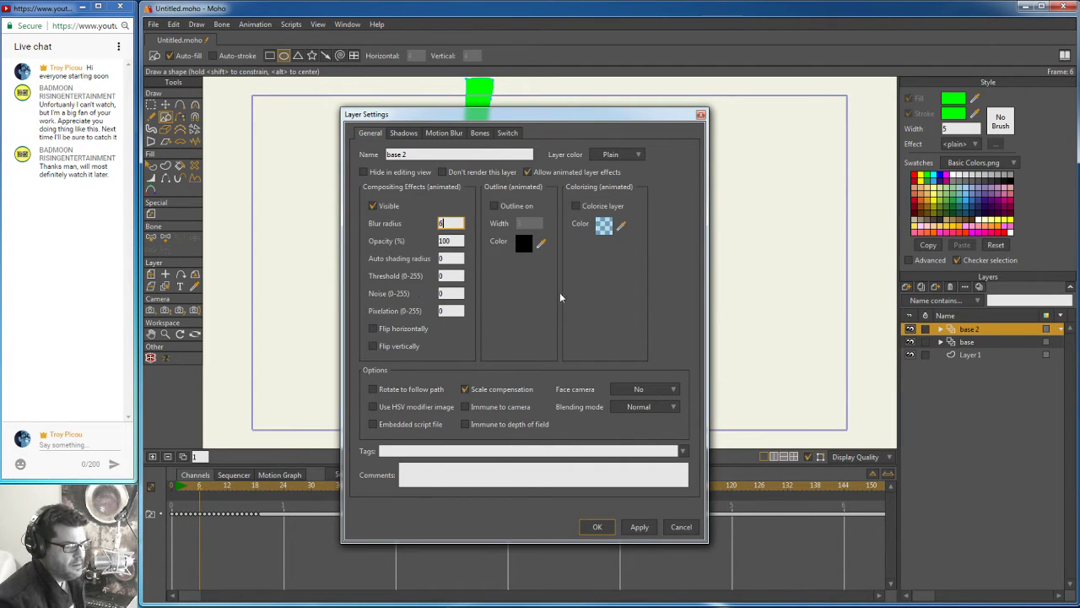
left_click(494, 206)
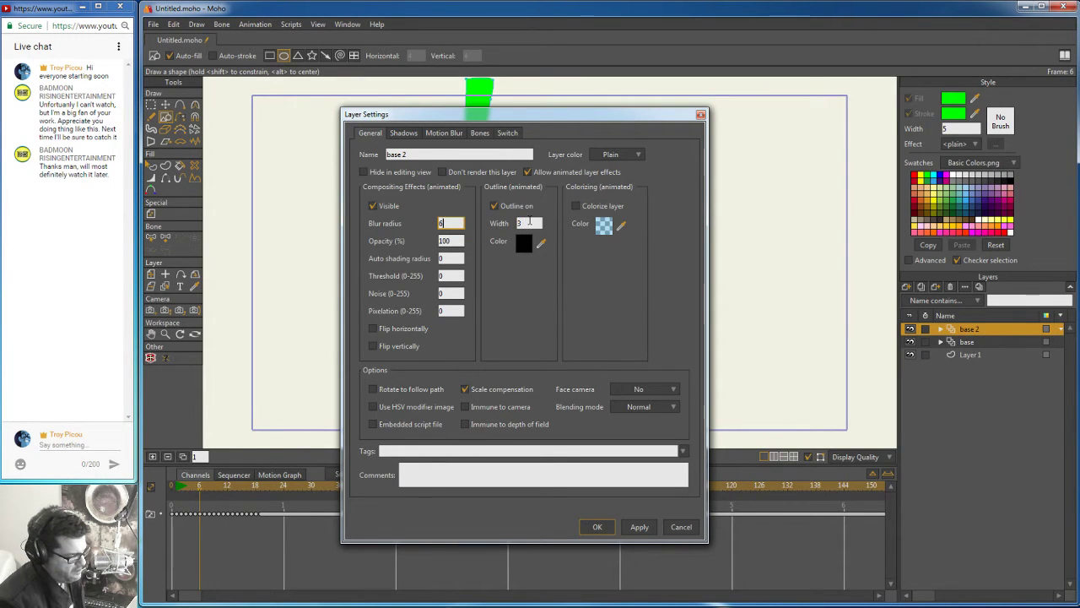
double_click(527, 222)
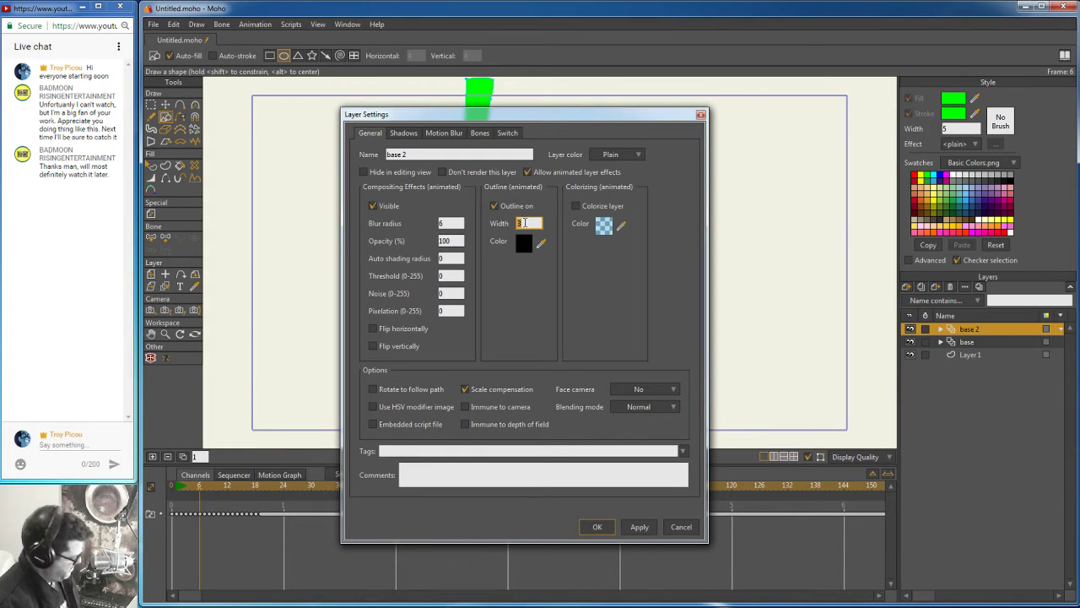
type("8")
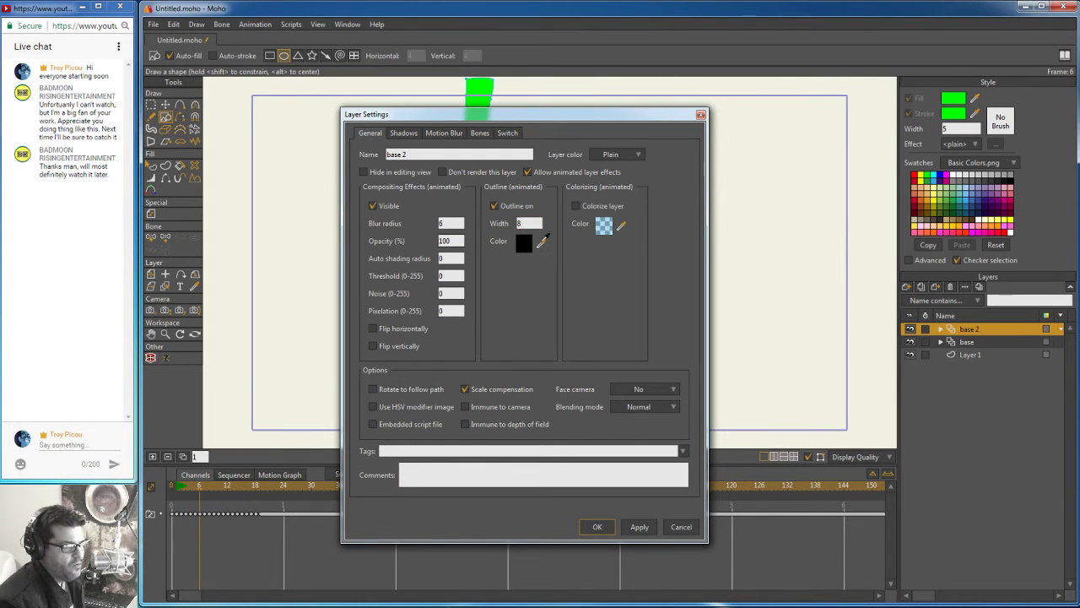
left_click_drag(543, 240, 926, 170)
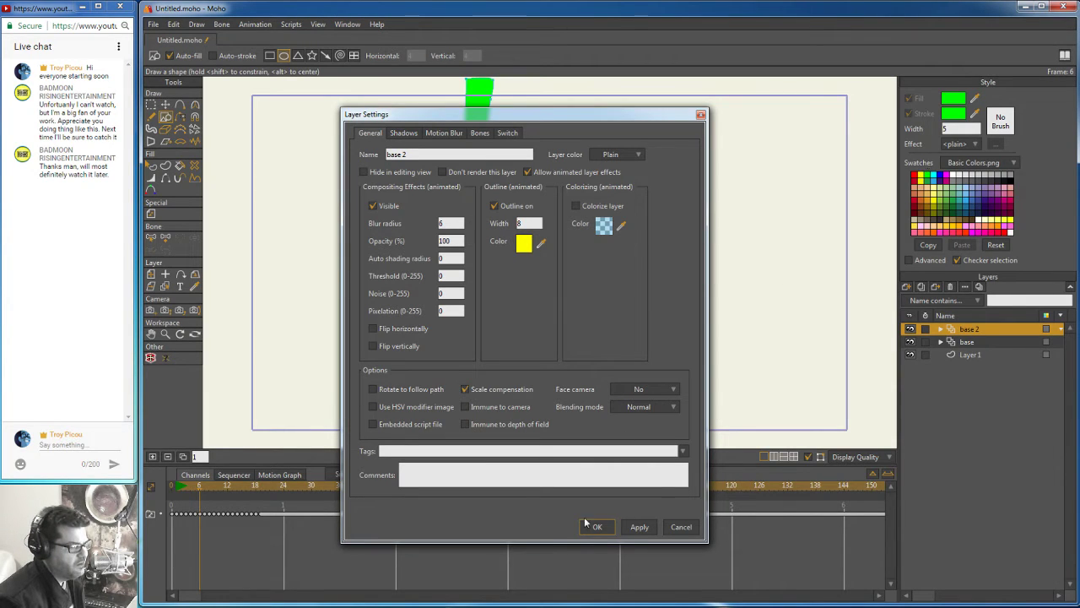
Step: Set the base 2 layer's blending mode to Add and apply the layer settings
left_click(649, 408)
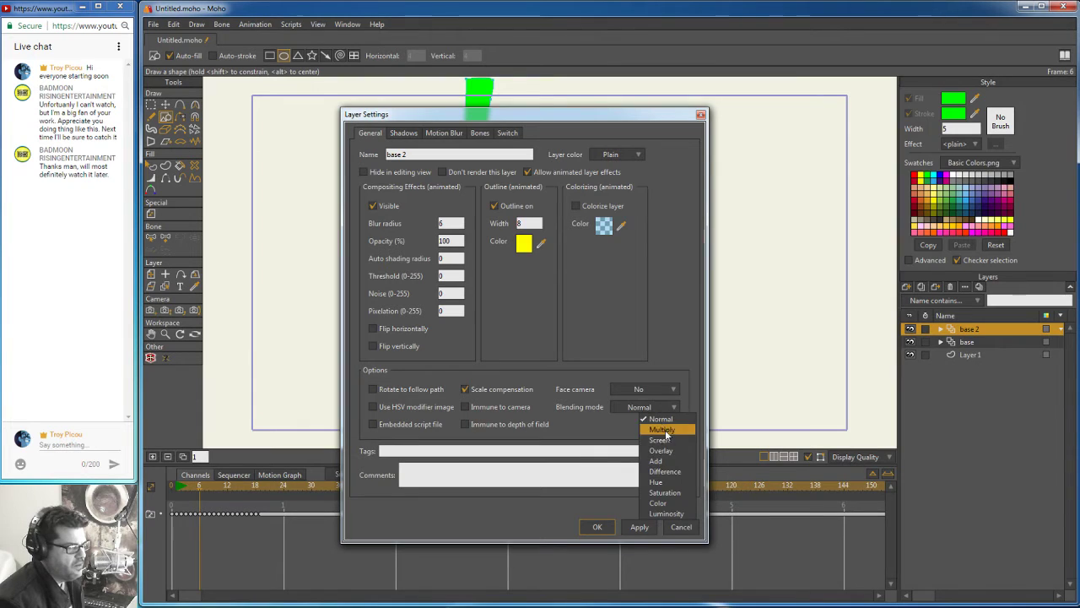
left_click(659, 463)
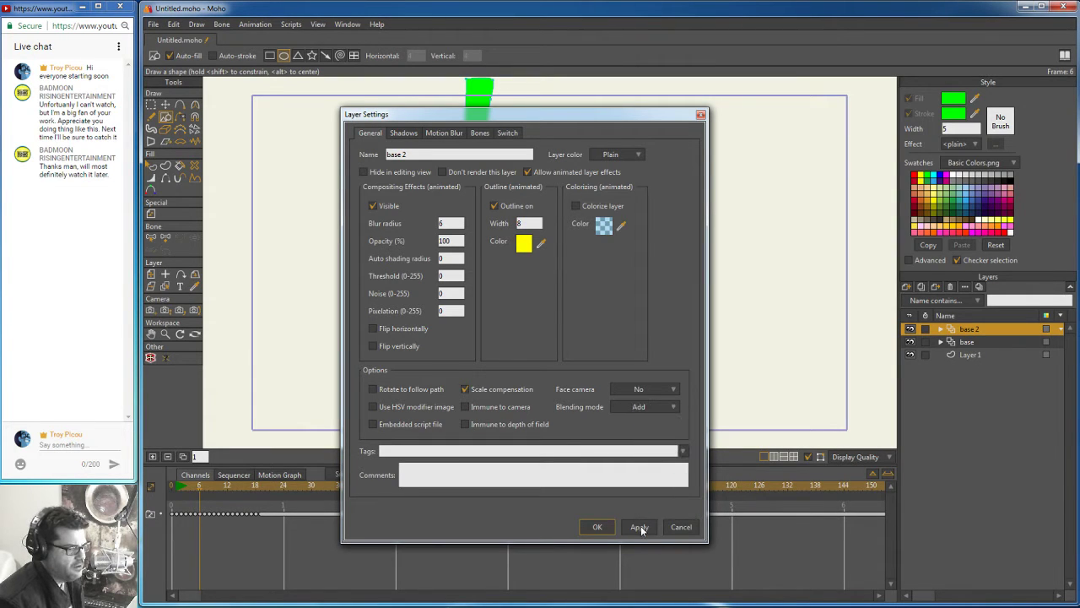
left_click(641, 525)
left_click(596, 527)
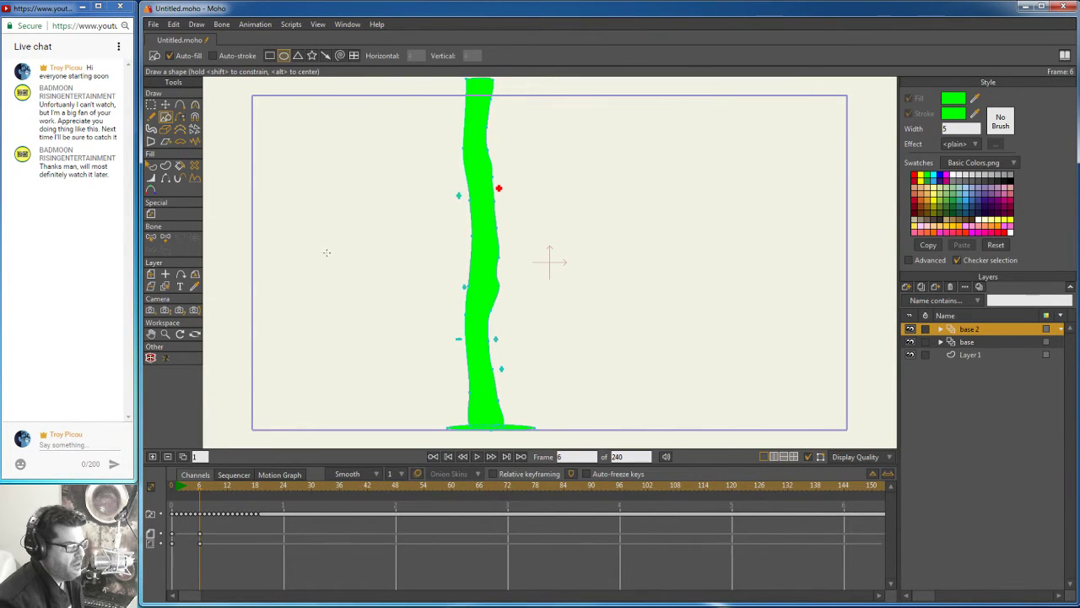
Step: Delete the layer-effect keyframes on frame 6 of the base 2 layer
left_click_drag(210, 530, 197, 566)
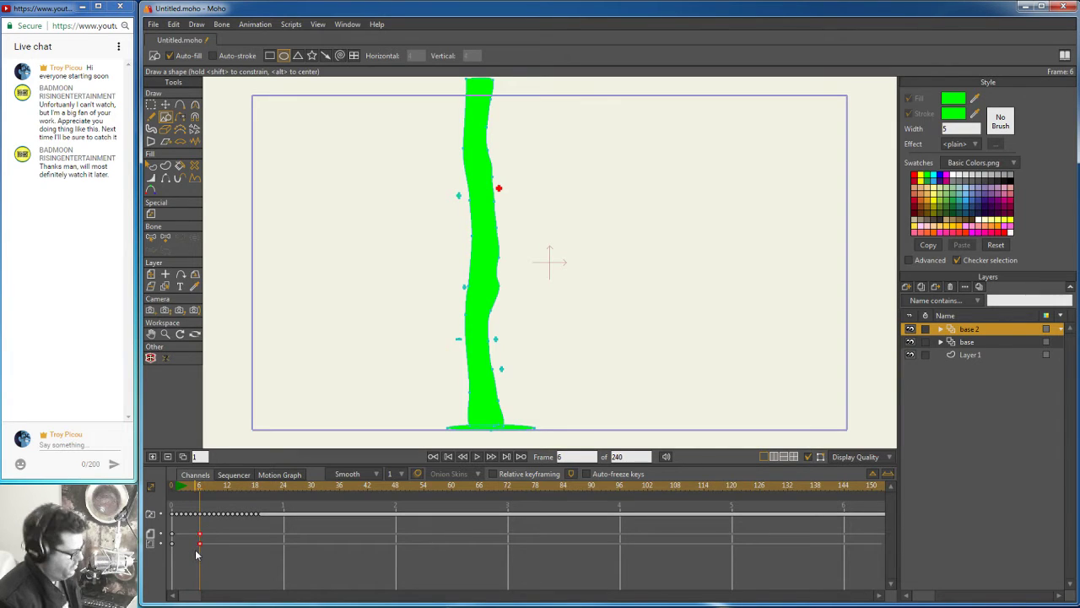
key("Delete")
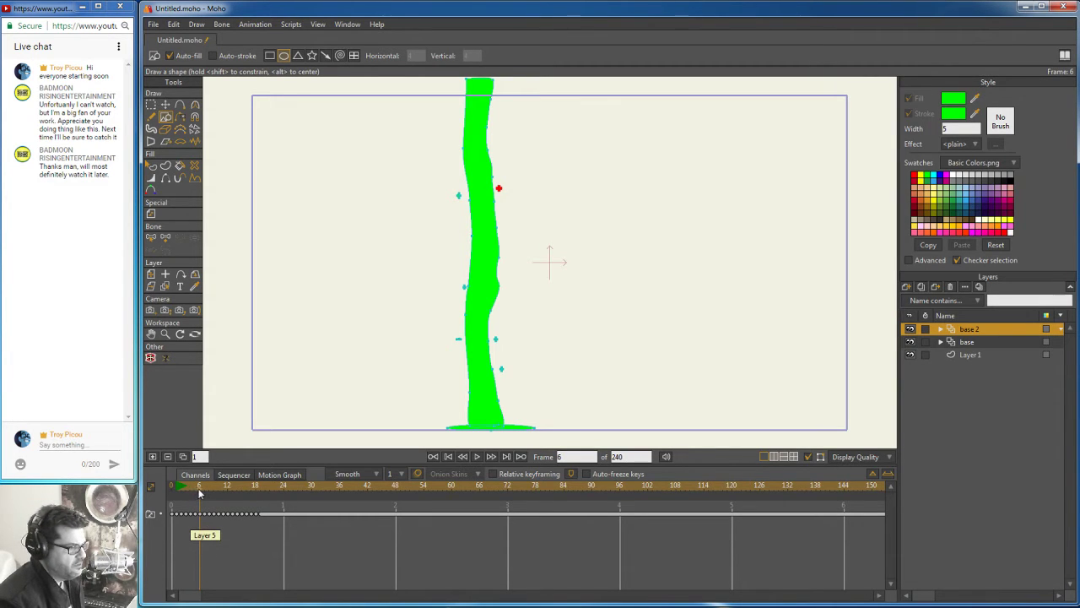
Step: On frame 0, set the blur radius of the base 2 layer to 6
left_click(177, 490)
left_click(168, 488)
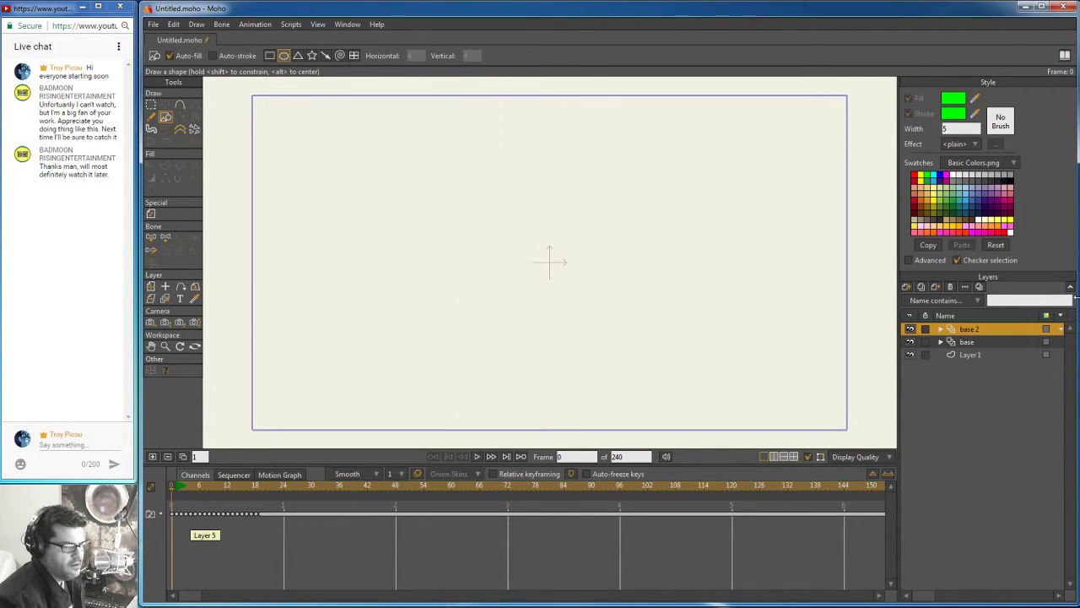
double_click(958, 330)
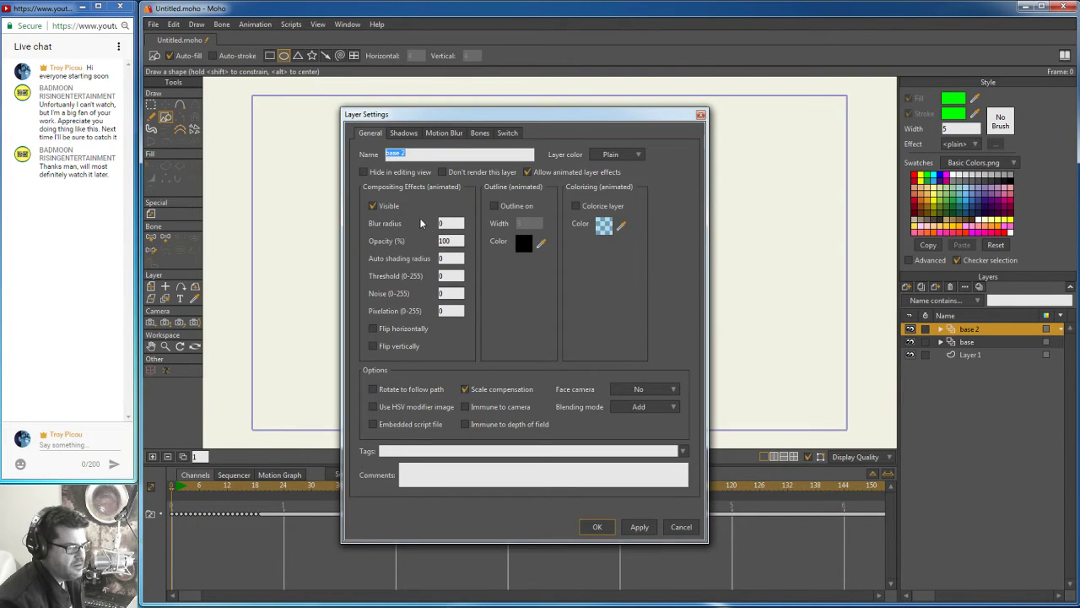
left_click(440, 222)
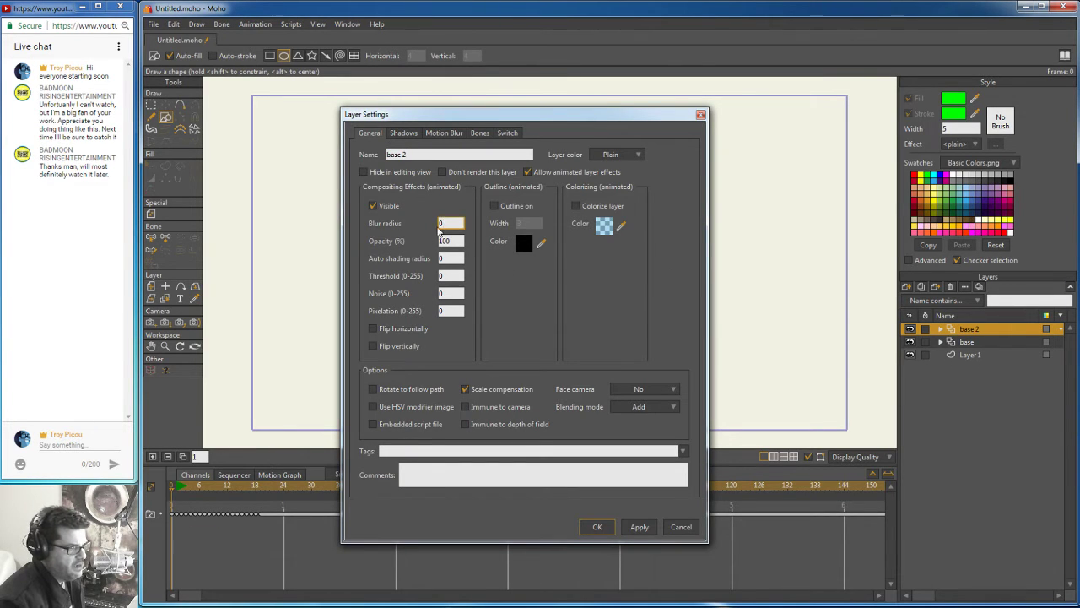
key("BackSpace")
type("6")
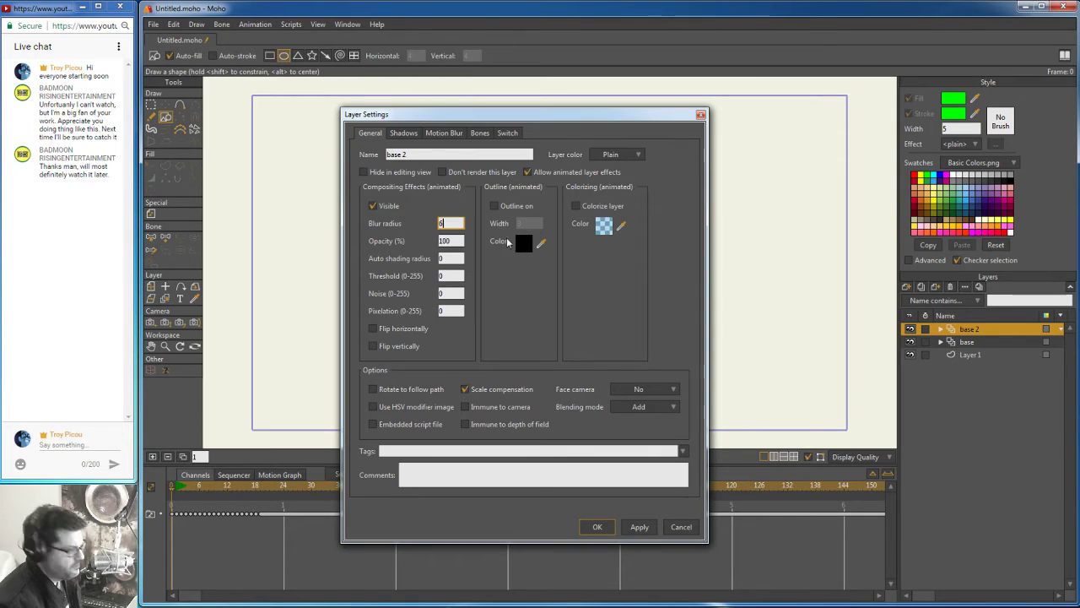
Step: Turn on the base 2 layer's outline with a width of 8 and a yellow color, and apply the settings
left_click(495, 206)
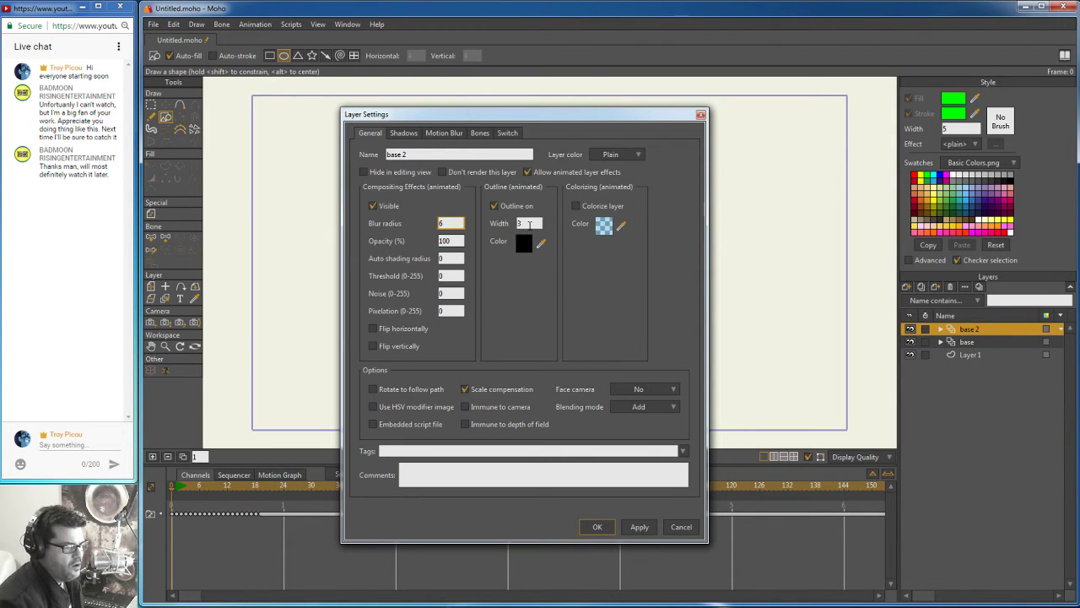
left_click(529, 223)
key("BackSpace")
type("8")
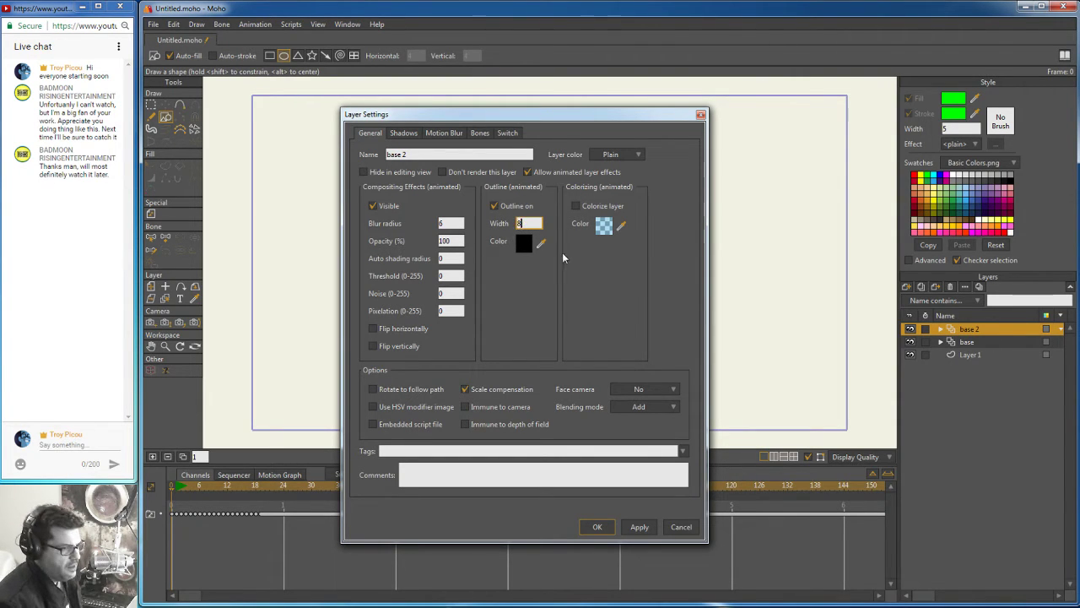
left_click(541, 242)
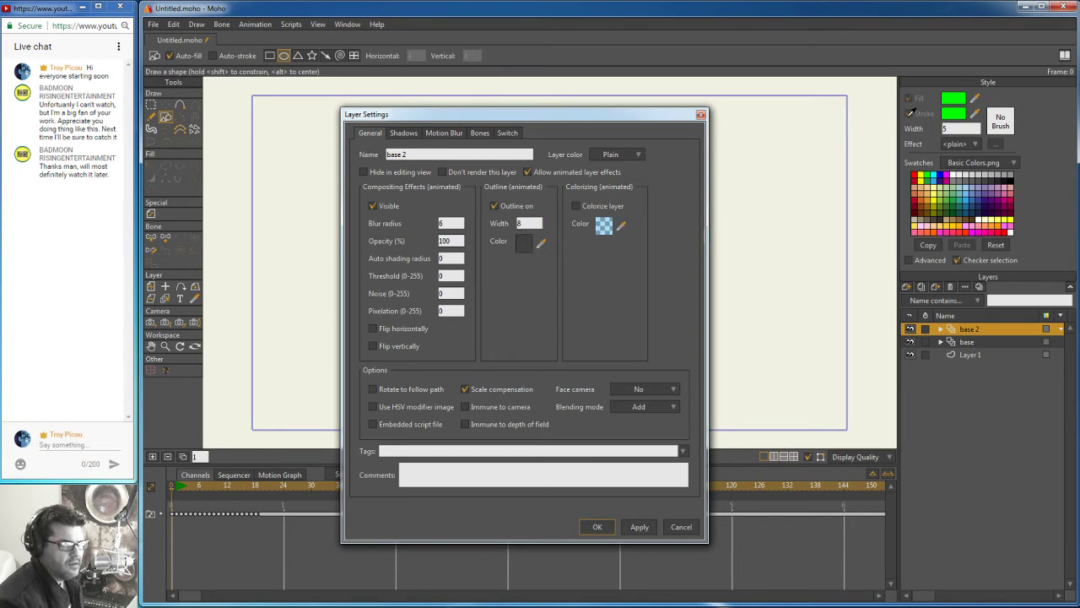
left_click(921, 174)
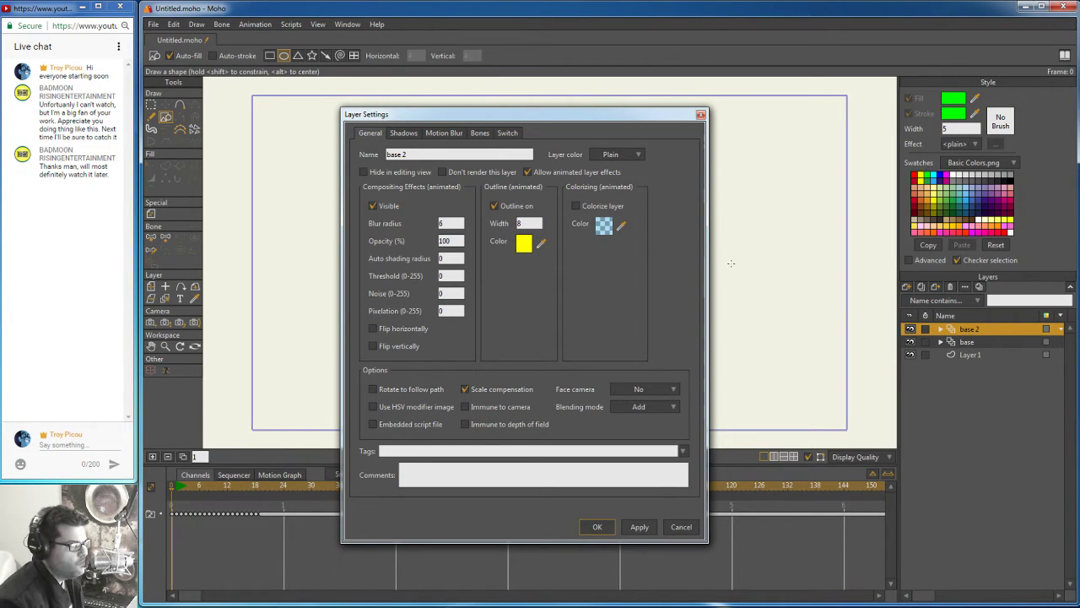
left_click(598, 528)
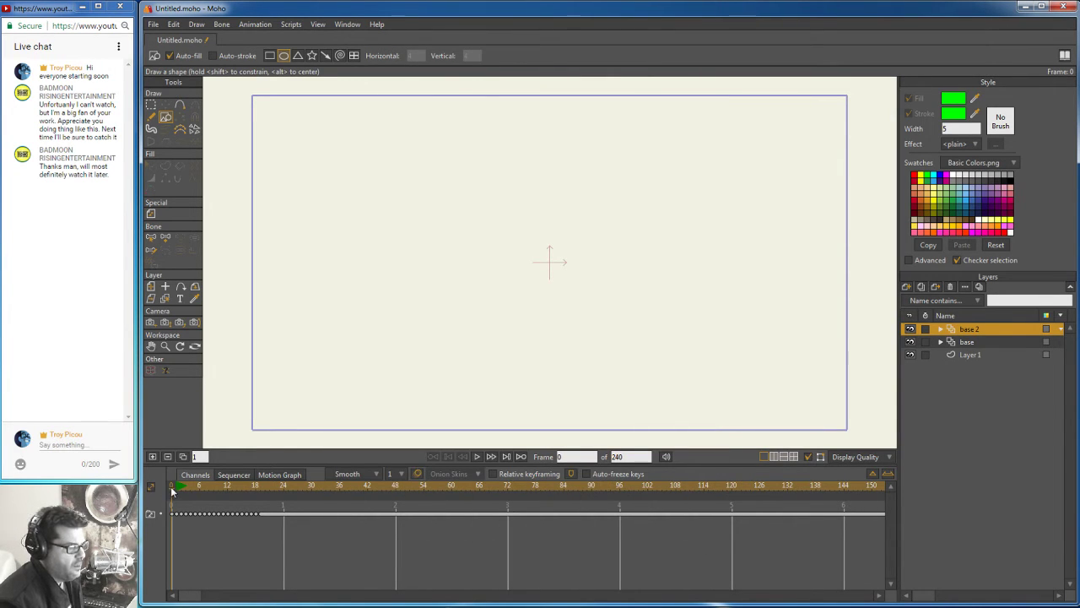
Step: Render a preview of frame 4 to examine the glow around the liquid and droplets
left_click_drag(171, 492, 189, 488)
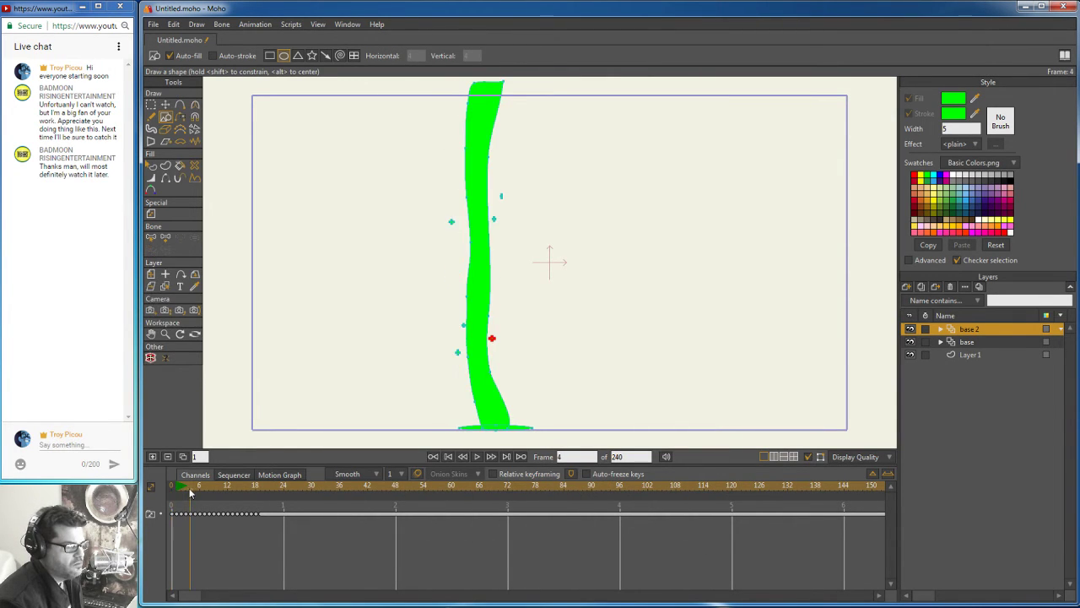
left_click(153, 25)
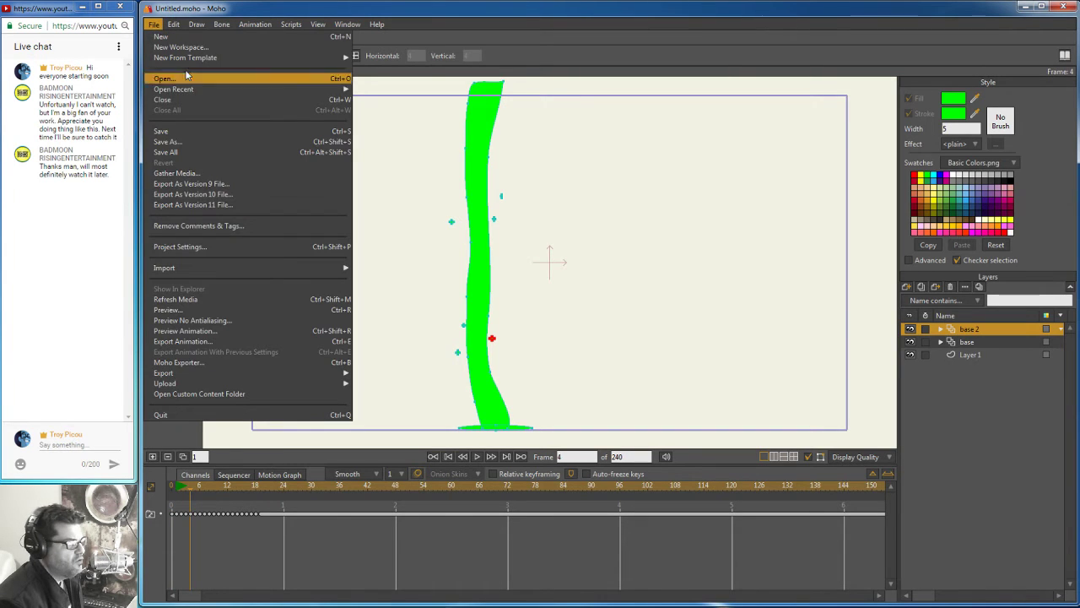
left_click(169, 310)
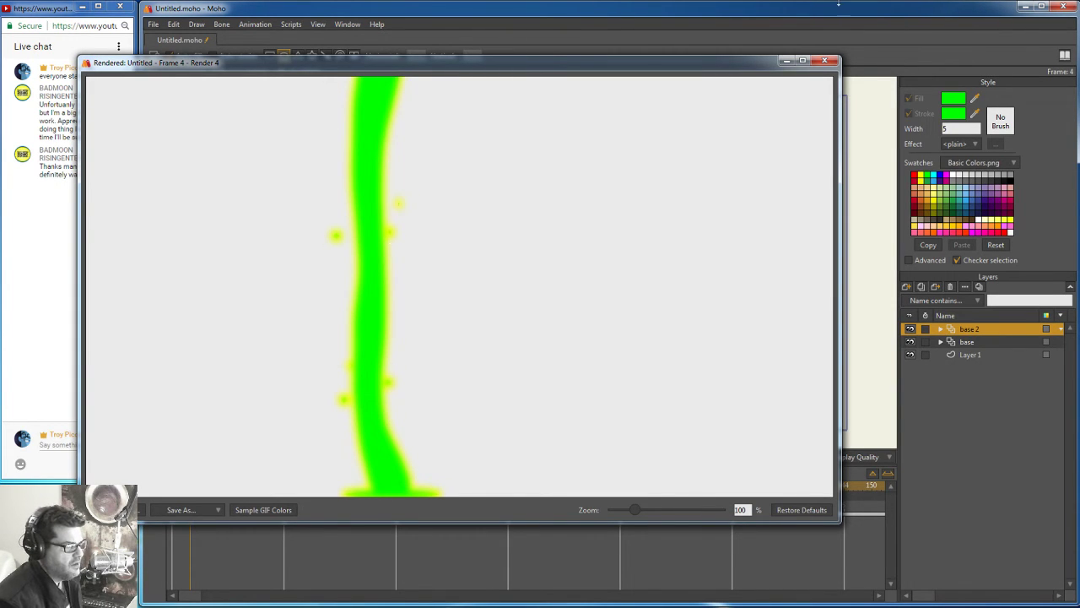
left_click(826, 63)
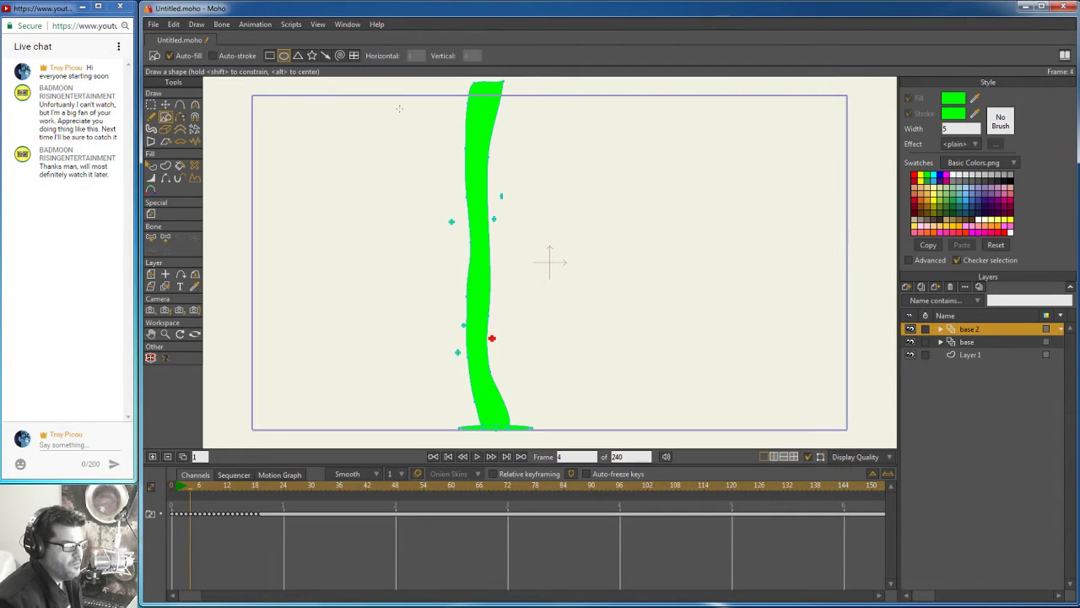
Step: Try an outline width of 6 for the base 2 layer on frame 4 and delete the resulting keyframe
double_click(950, 329)
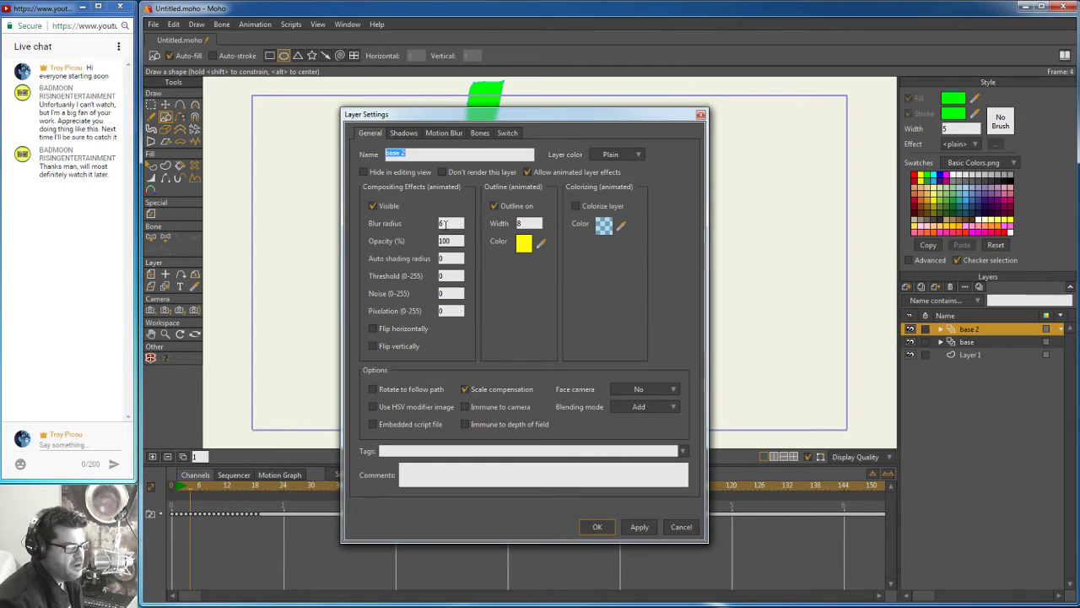
left_click(453, 224)
type("6")
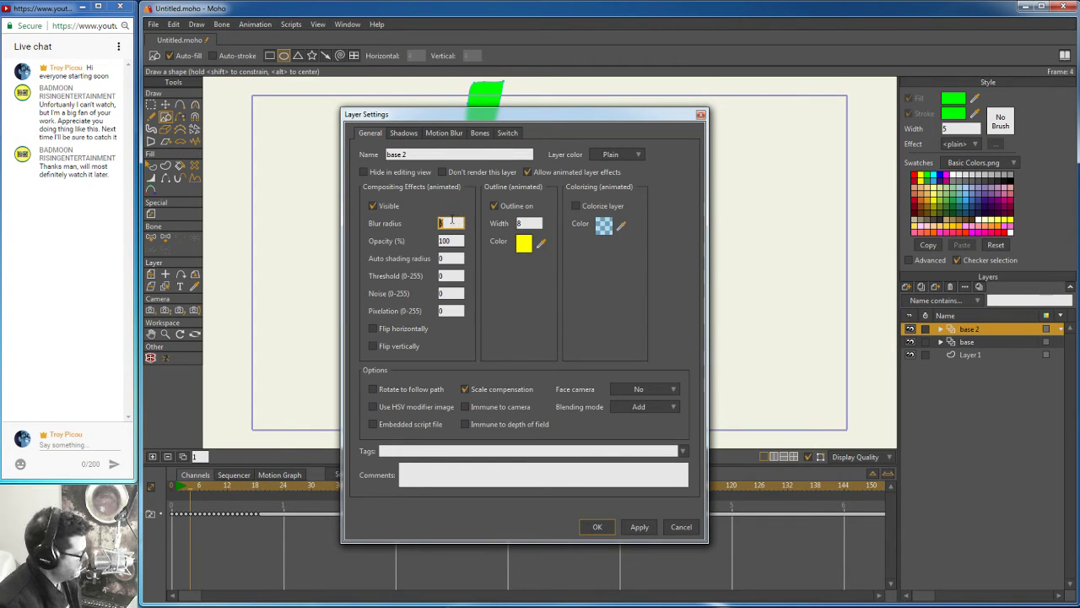
left_click(520, 223)
type("6")
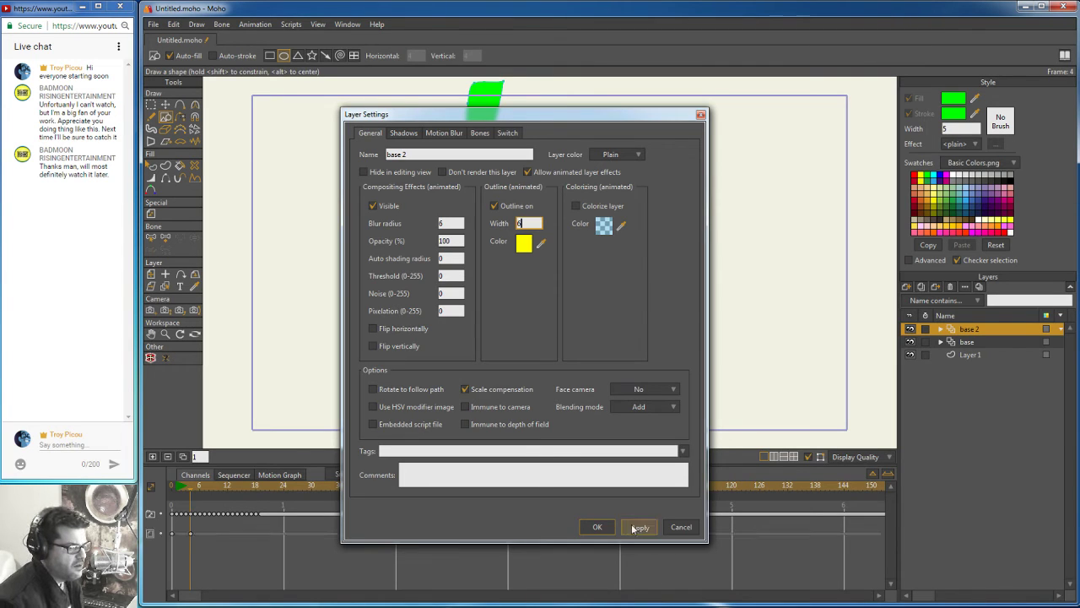
left_click(602, 528)
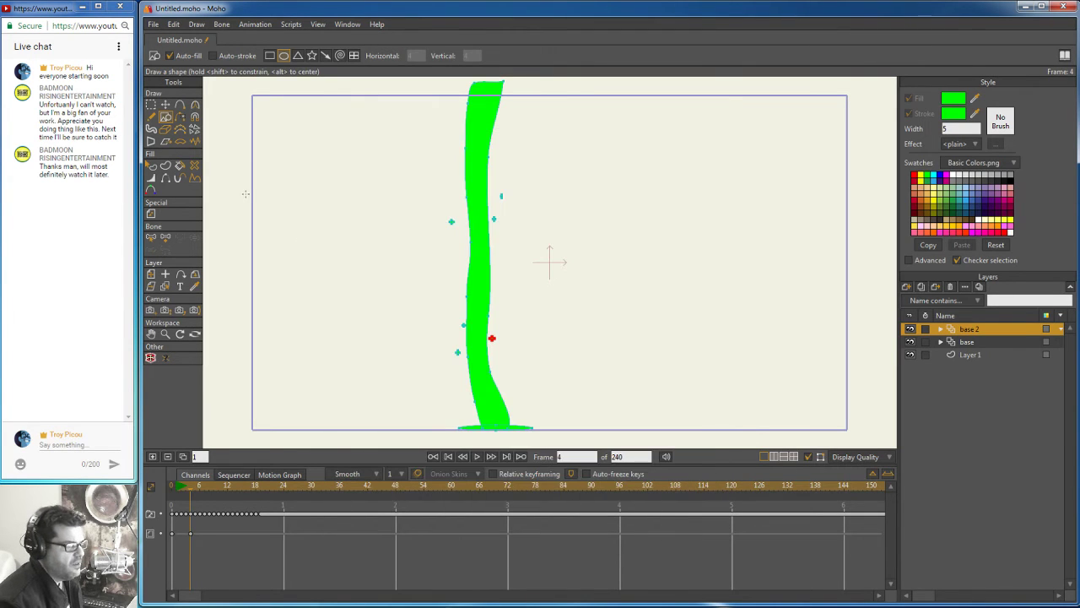
left_click(191, 532)
key("Delete")
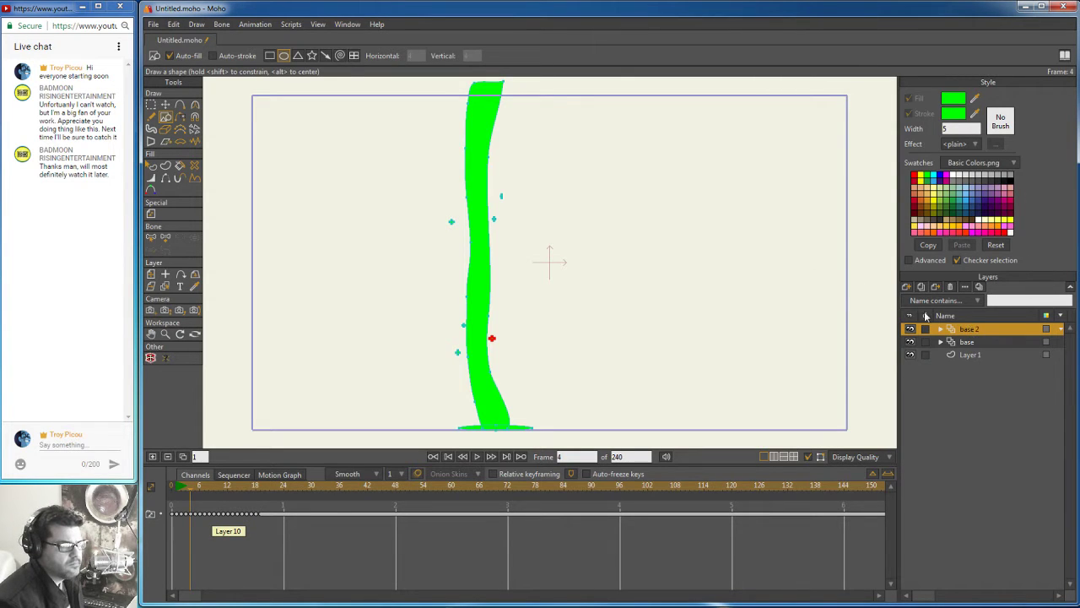
Step: Set the base 2 layer's outline width to 6 on frame 0 and apply the settings
left_click_drag(190, 494, 168, 491)
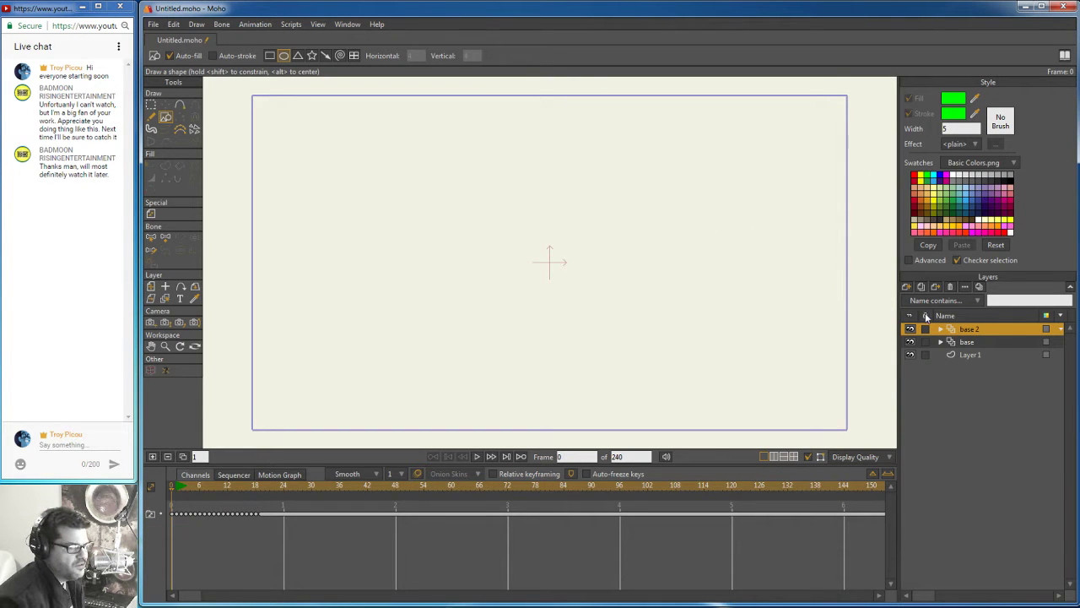
double_click(951, 329)
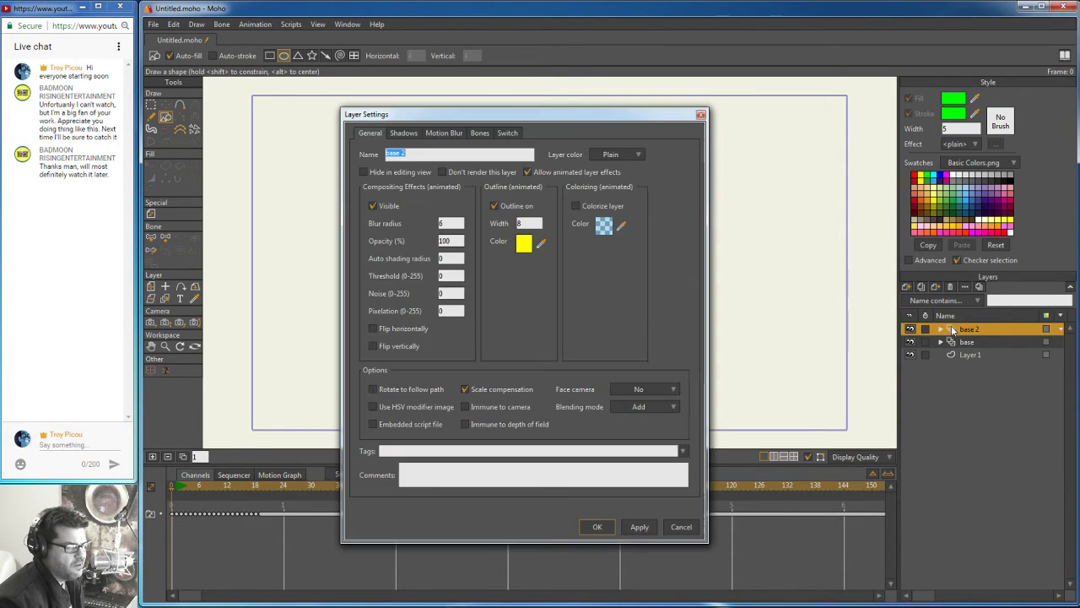
double_click(520, 222)
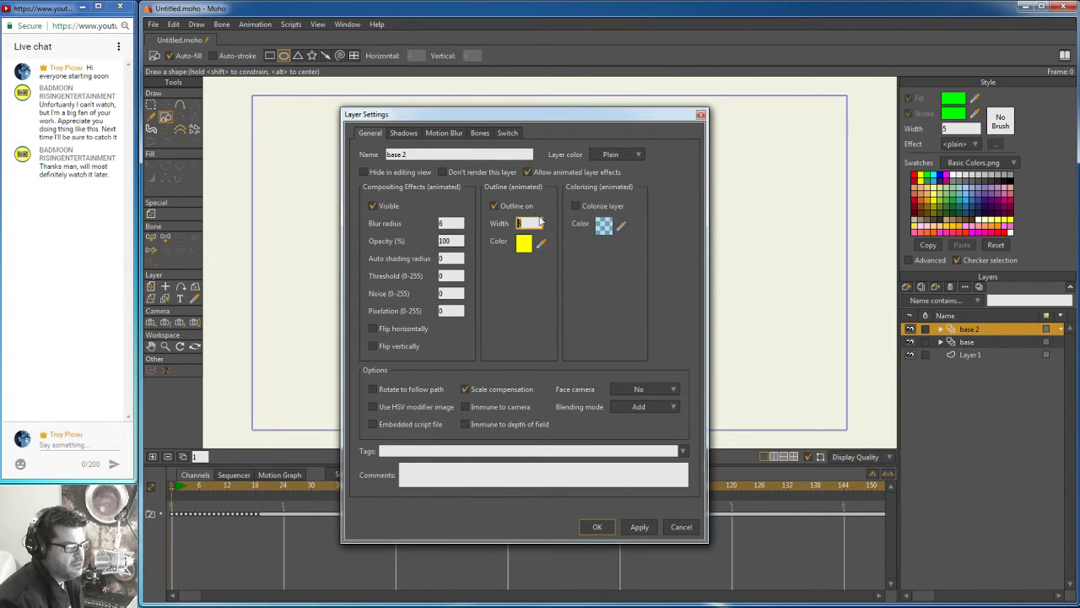
left_click(595, 526)
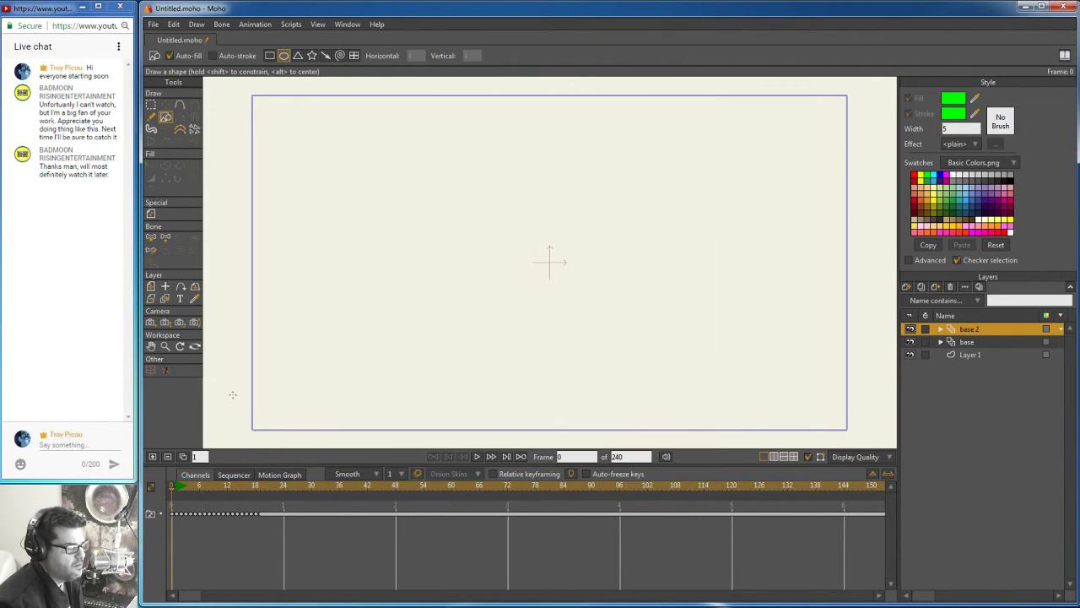
Step: Render a preview of frame 5 to check the glow with the narrower outline
left_click(192, 486)
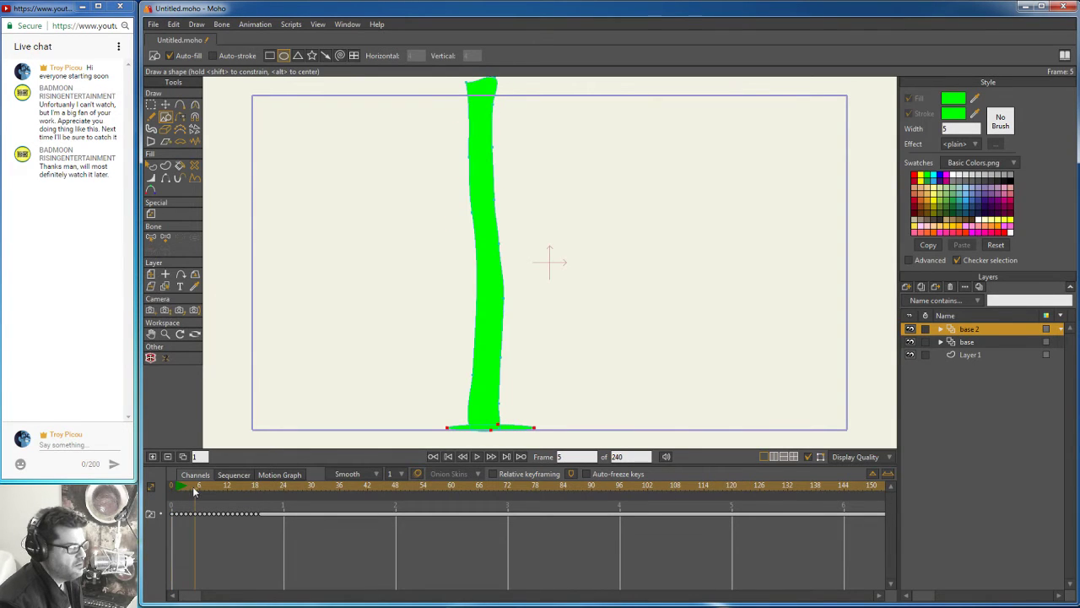
left_click(174, 23)
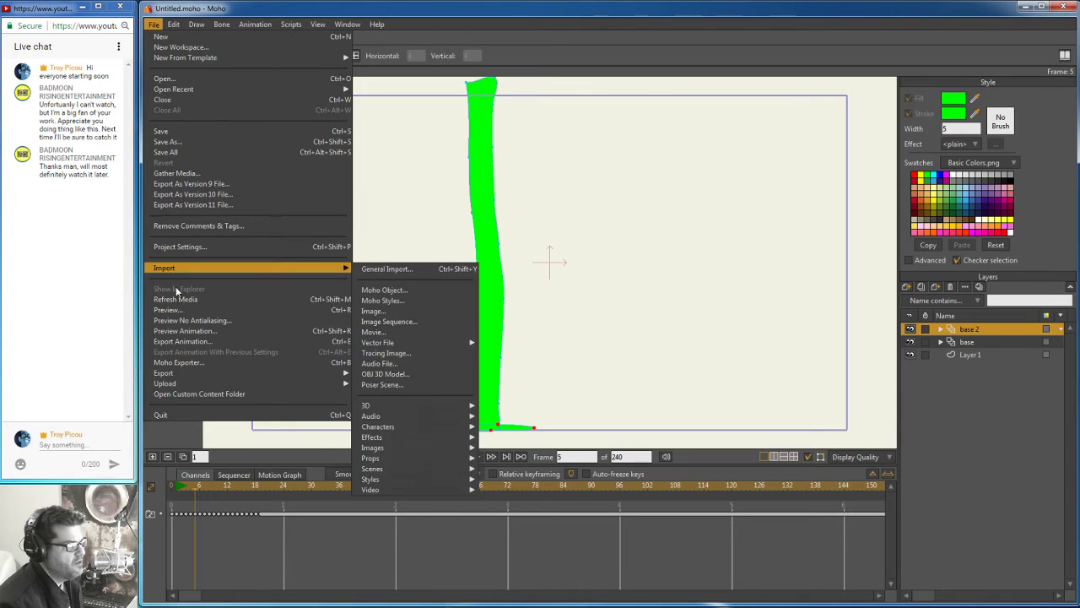
left_click(173, 310)
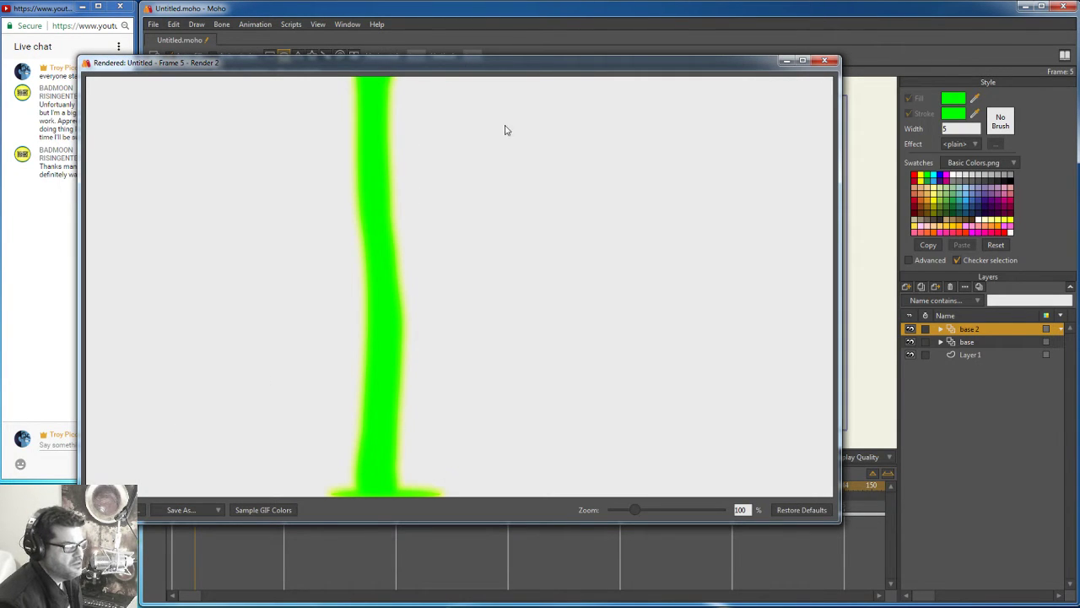
left_click(825, 61)
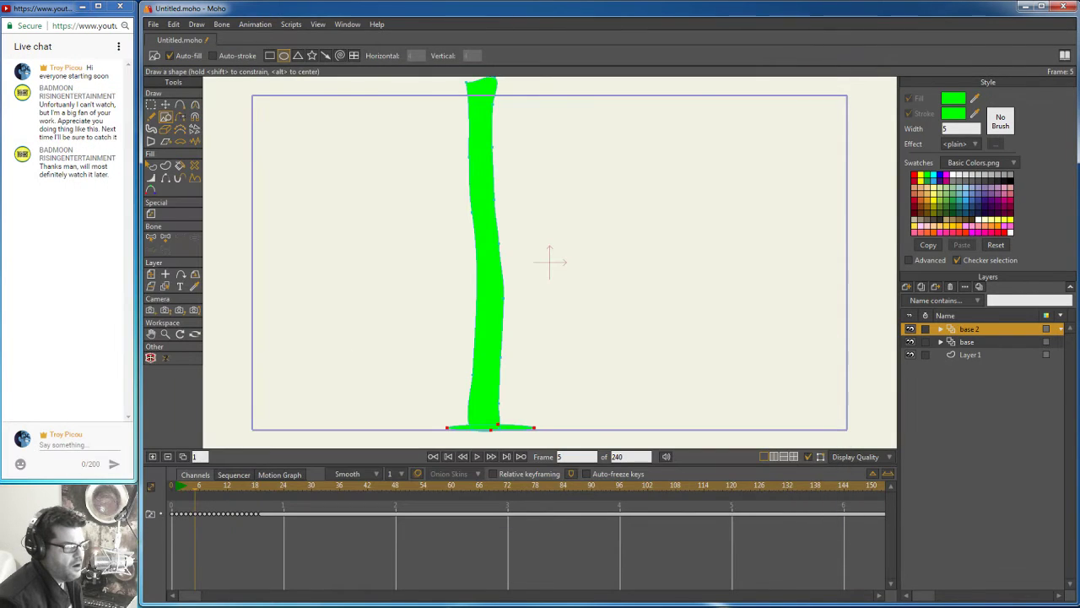
Step: Set the base 2 layer's opacity to 75% on frame 5
double_click(951, 331)
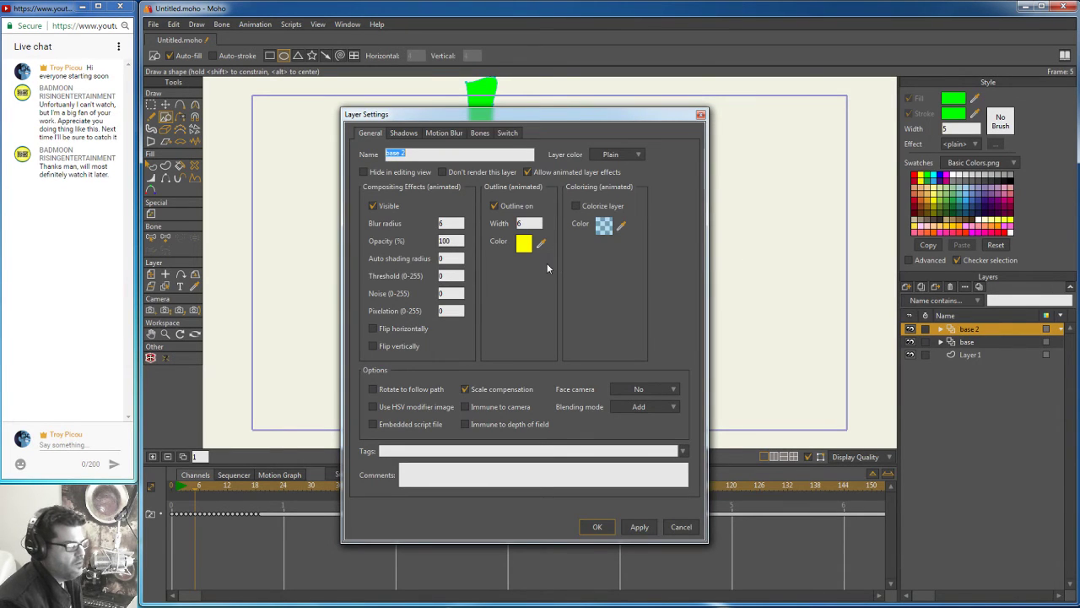
double_click(445, 240)
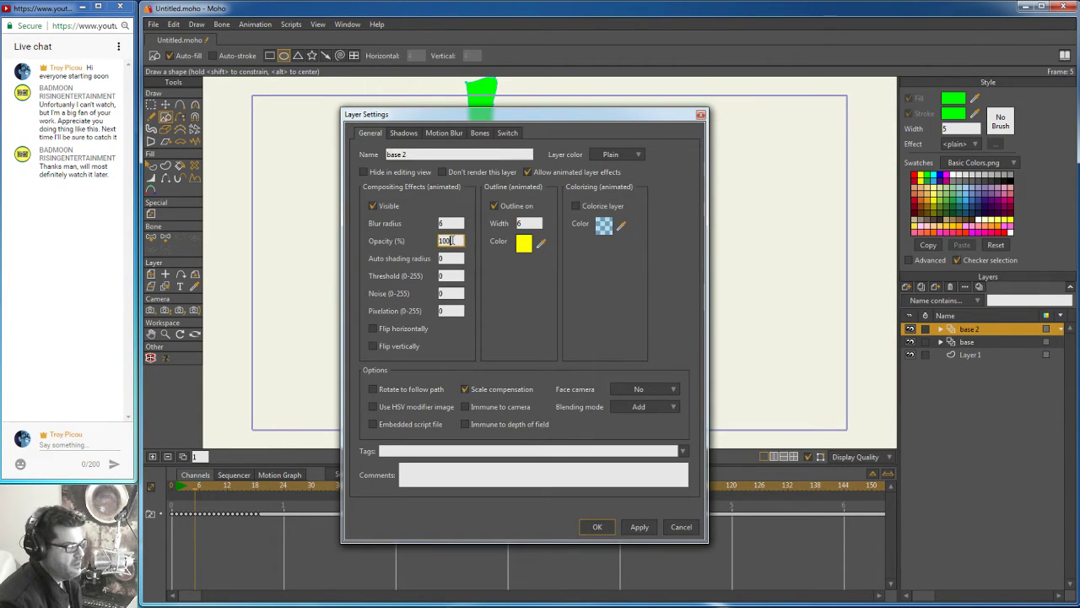
type("75")
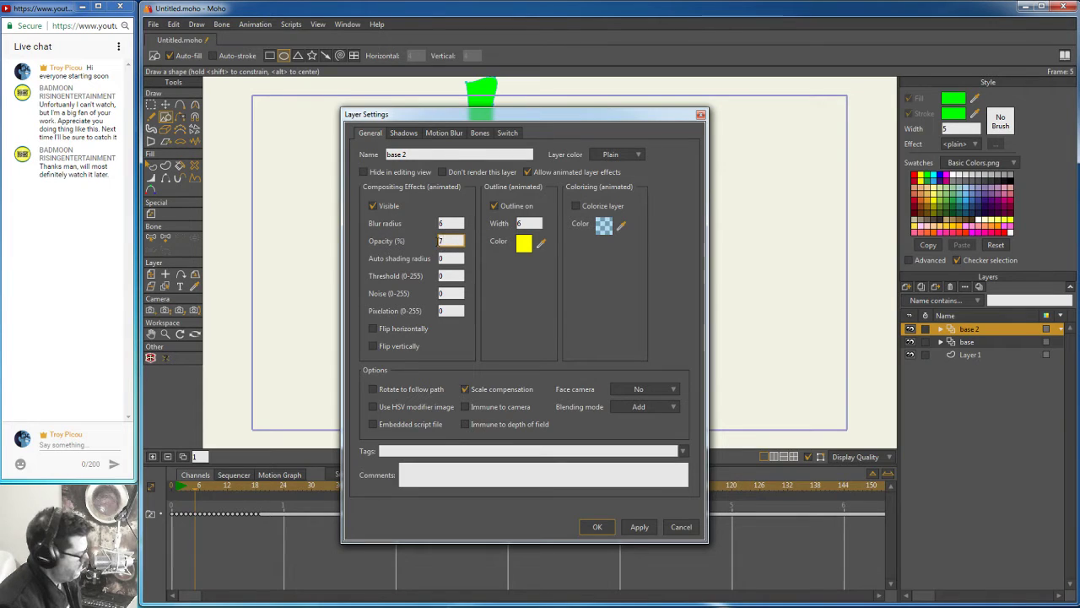
Step: Set the base 2 layer's colorizing color to yellow-green DEFF00 and apply the layer settings
left_click(605, 225)
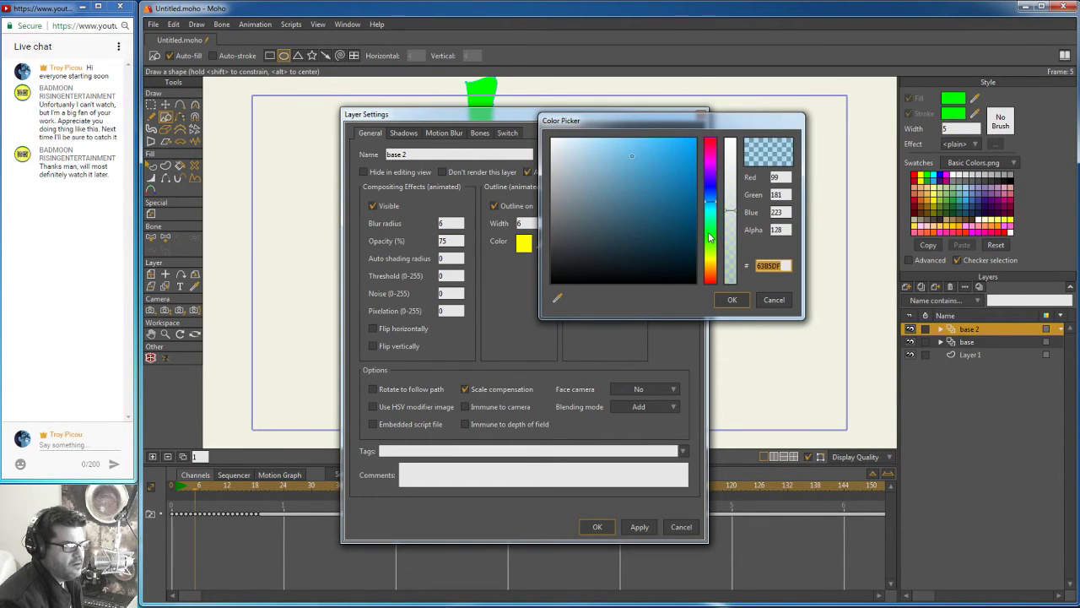
left_click_drag(711, 240, 711, 245)
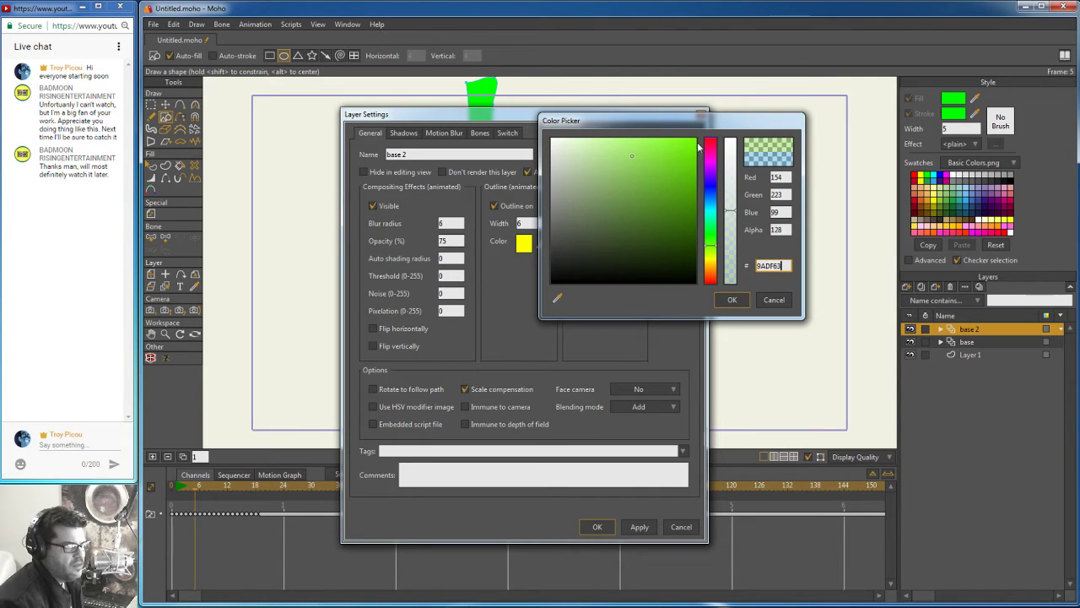
left_click(696, 138)
left_click(710, 250)
left_click_drag(709, 250, 713, 233)
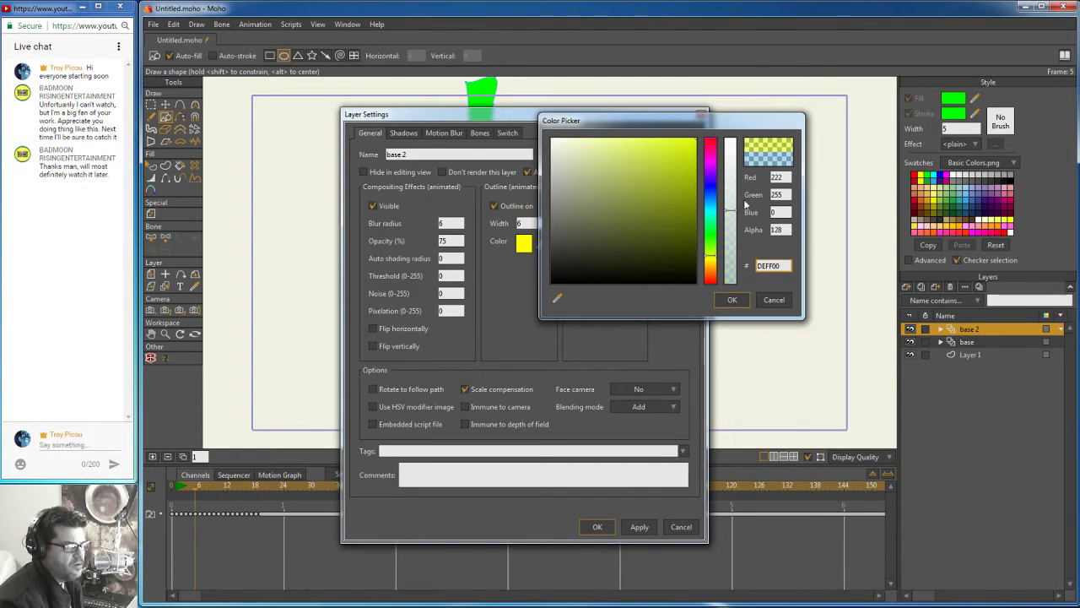
left_click(732, 299)
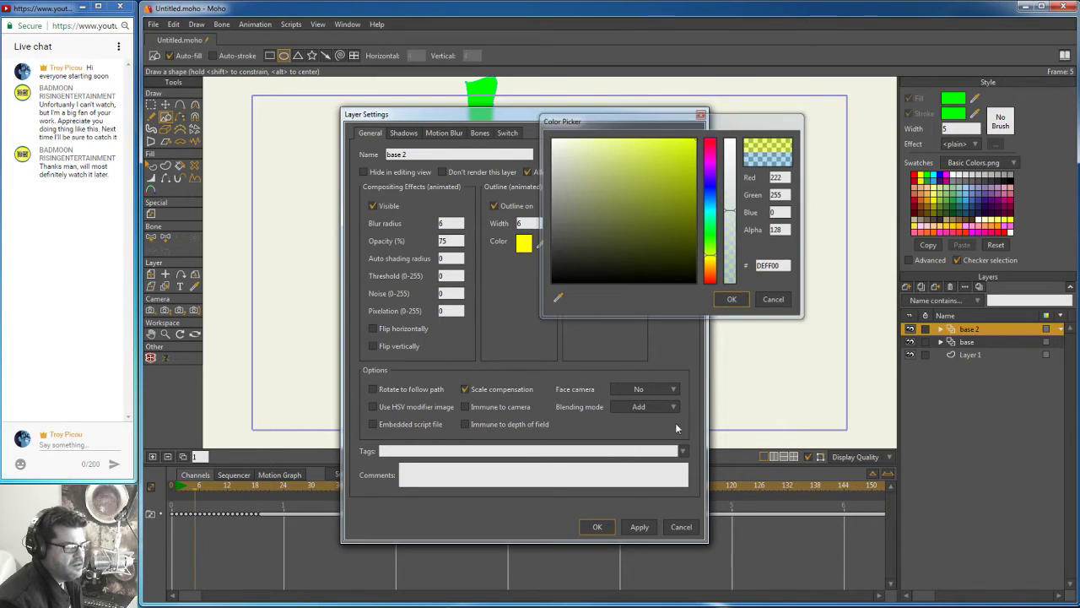
left_click(596, 525)
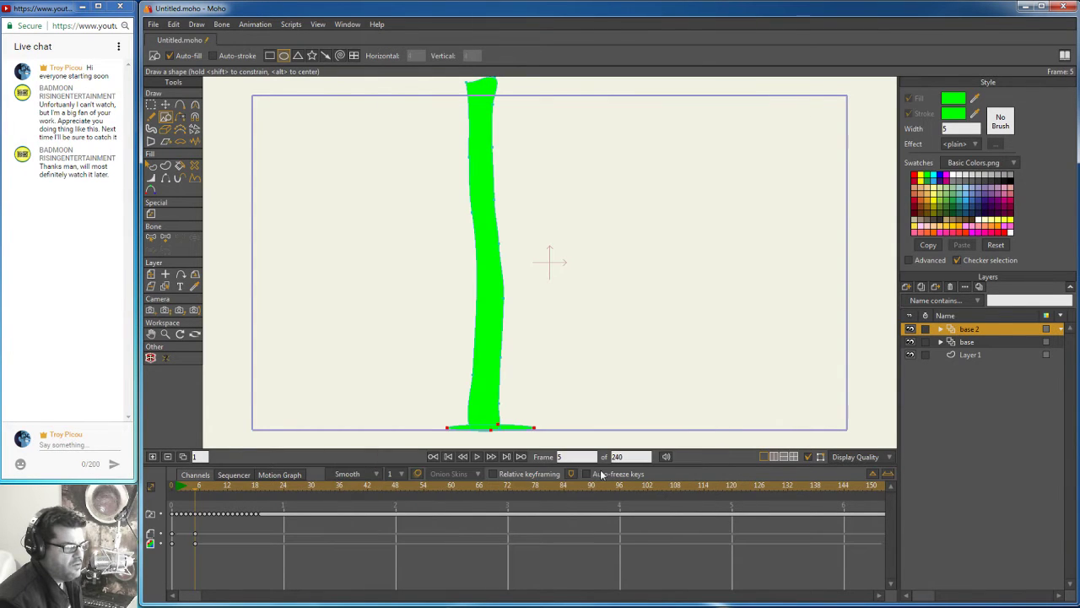
Step: Render a preview of frame 5 to check the glow with the yellow-green colorizing
left_click(154, 23)
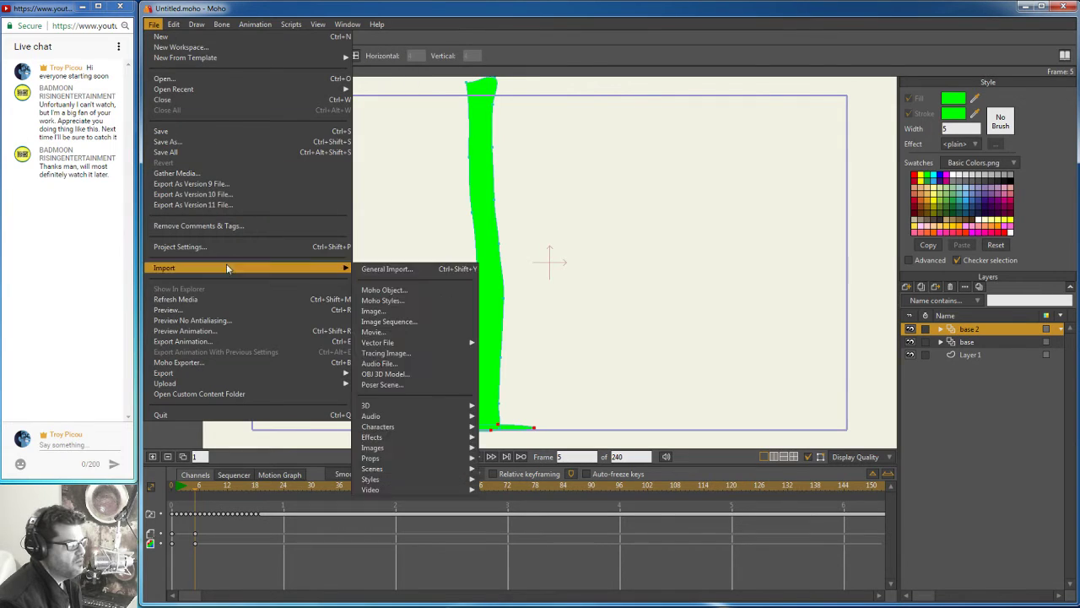
left_click(202, 311)
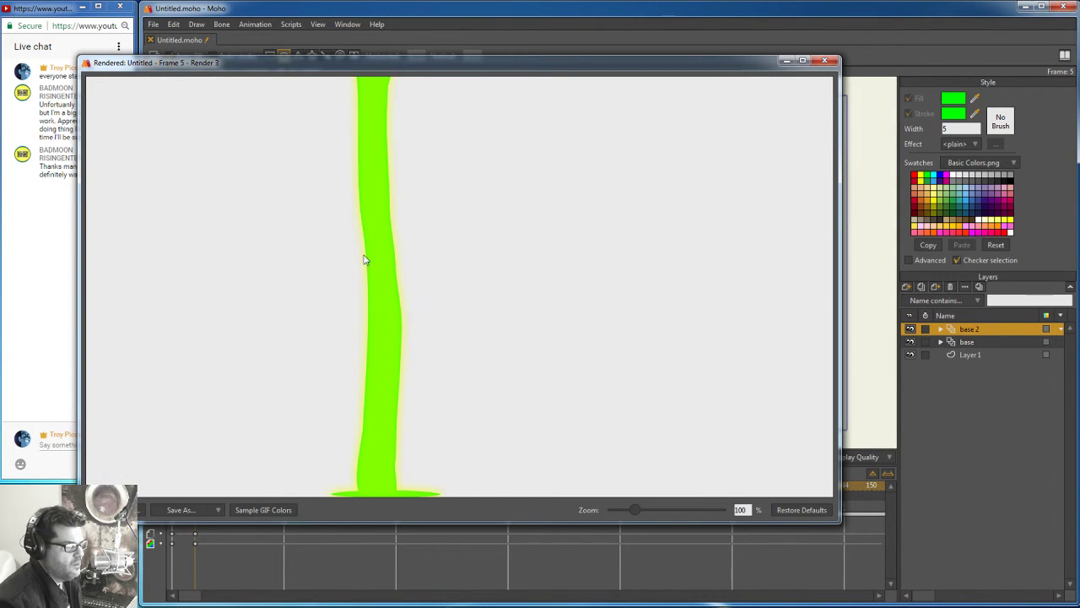
left_click(824, 60)
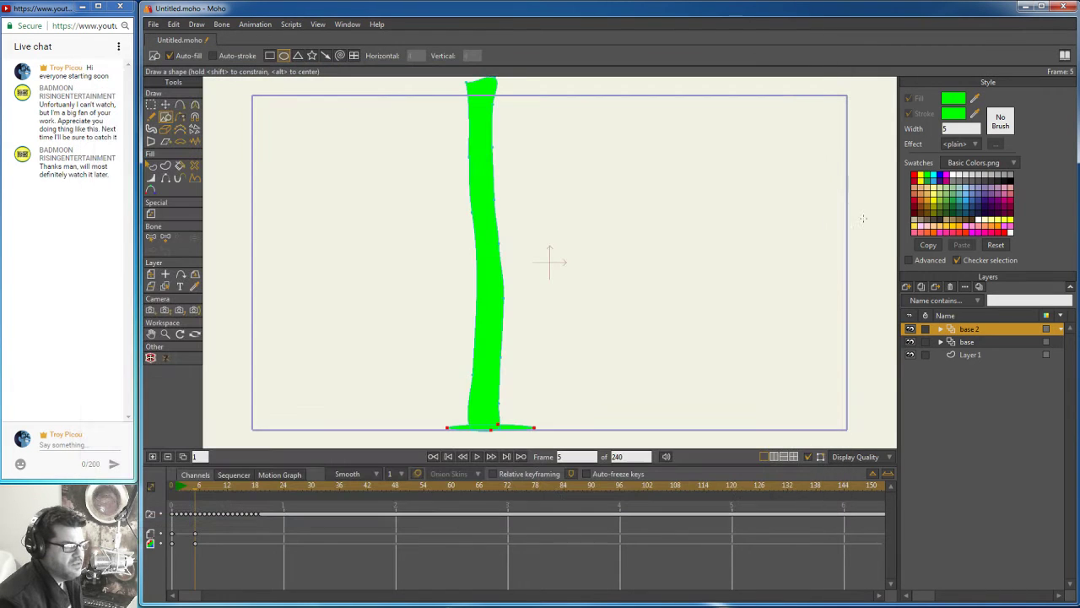
Step: Set the base layer's opacity to 75% and its blur radius to 6 on frame 0, and apply the settings
left_click(968, 342)
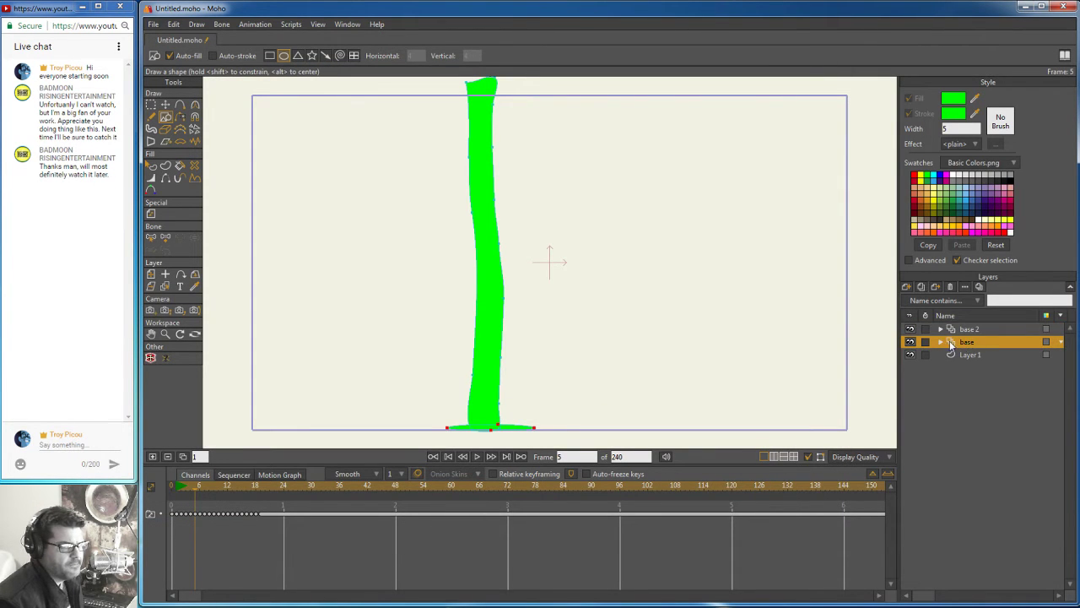
left_click_drag(195, 486, 171, 492)
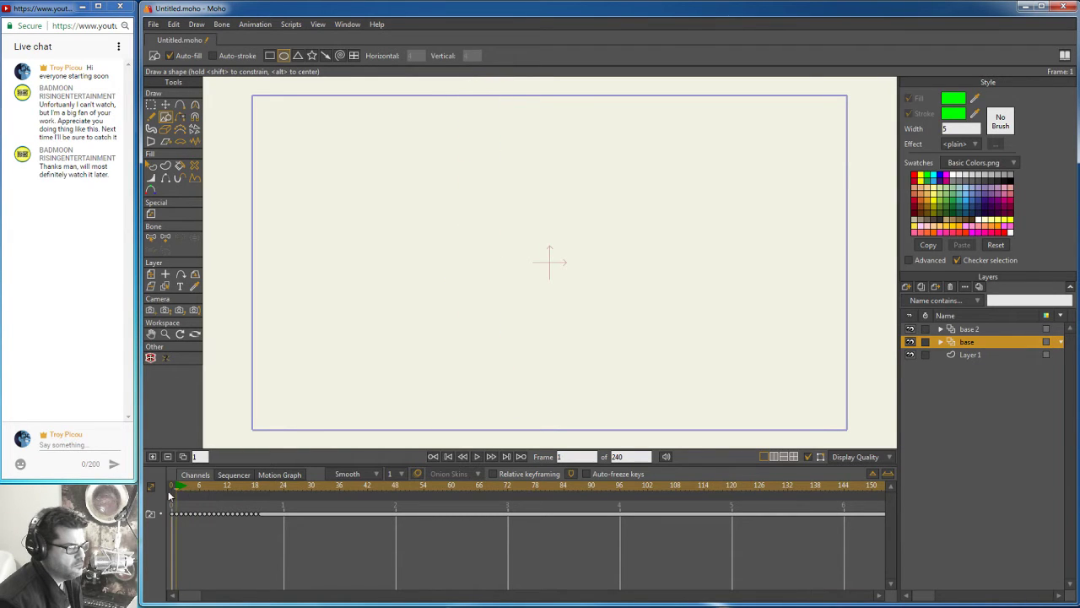
double_click(969, 342)
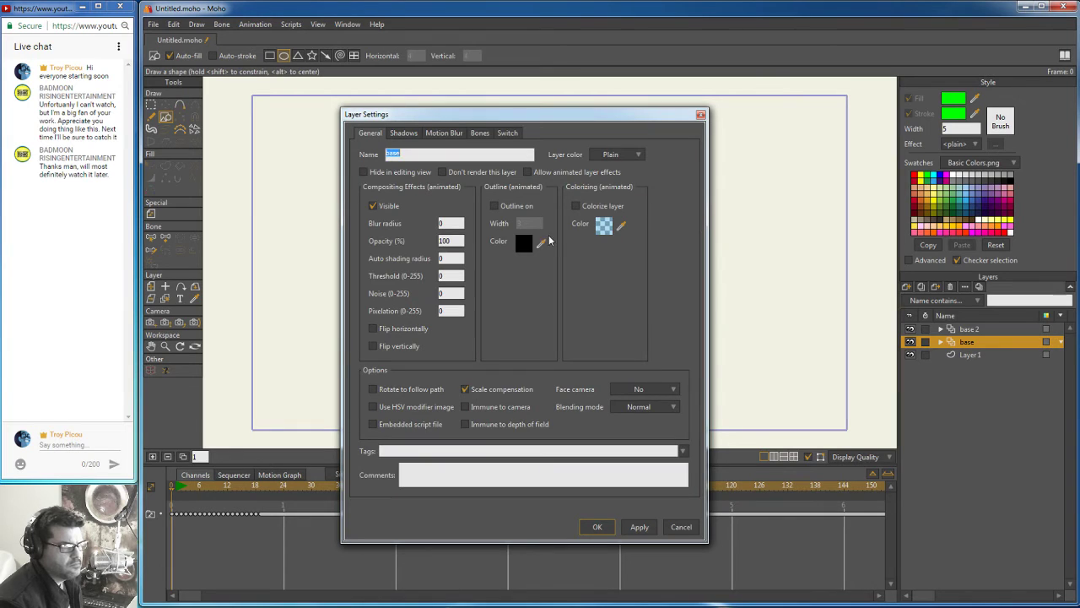
left_click(444, 241)
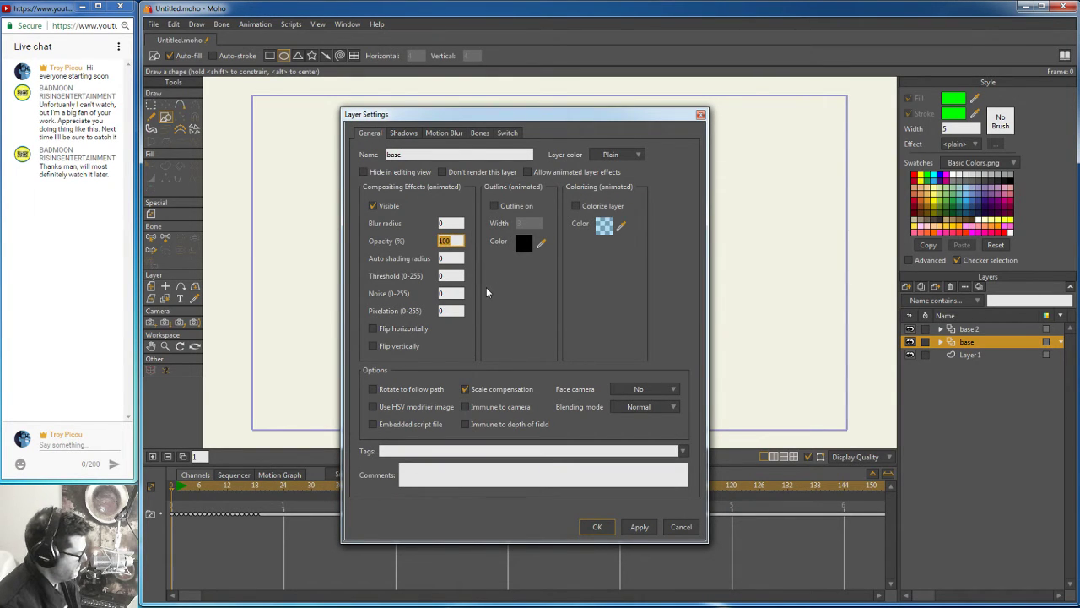
type("7")
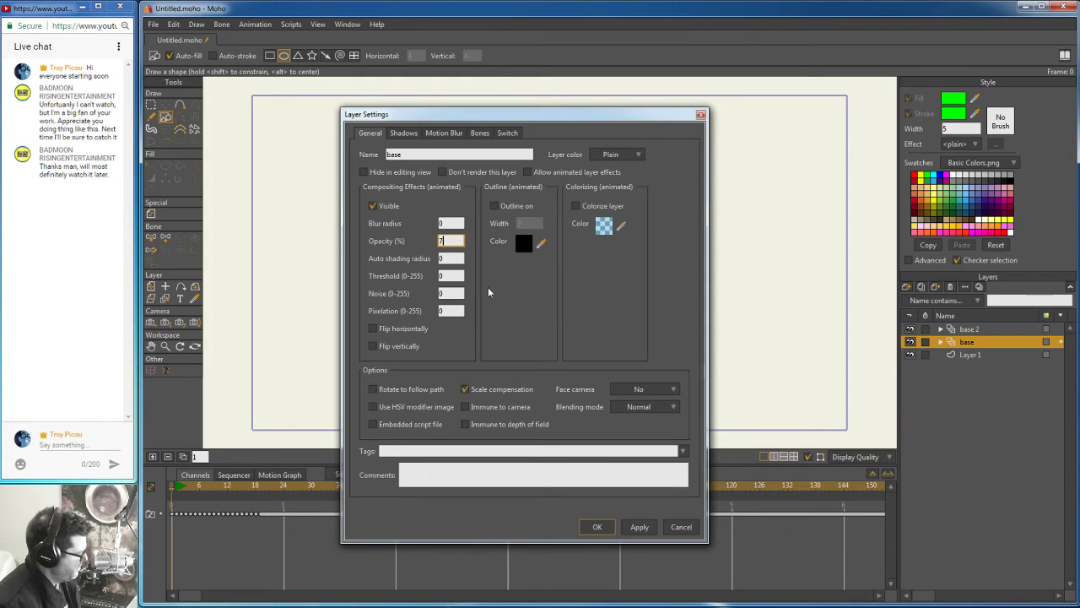
type("5")
left_click(440, 222)
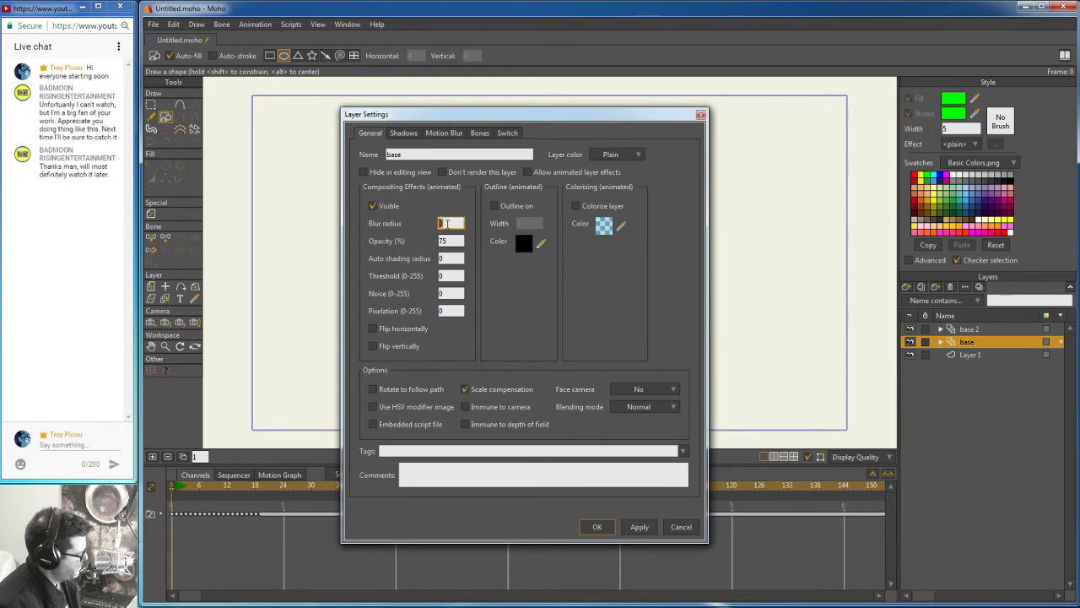
left_click(639, 526)
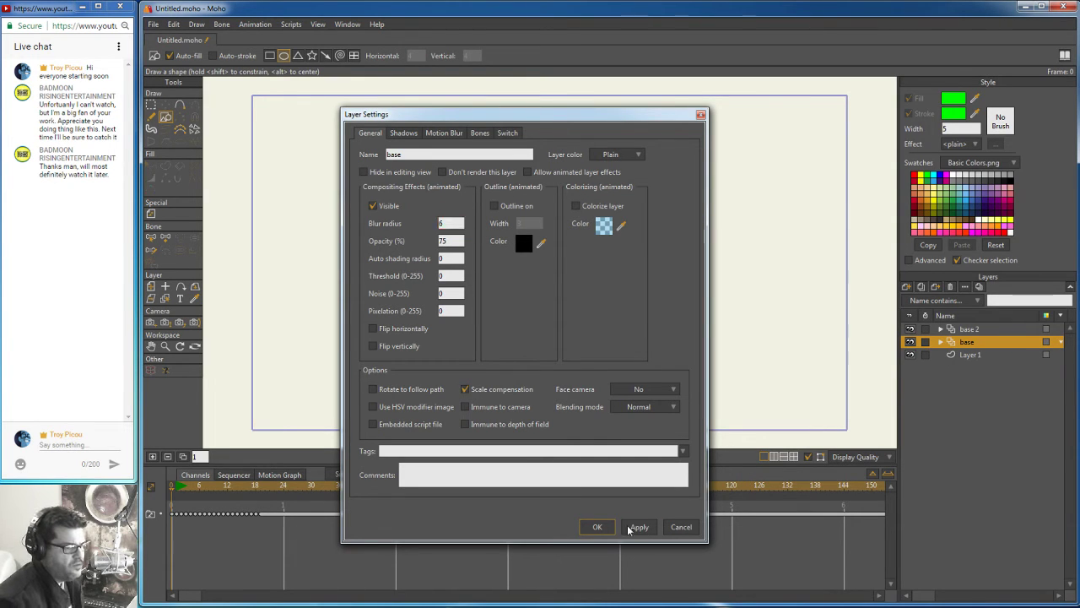
left_click(596, 527)
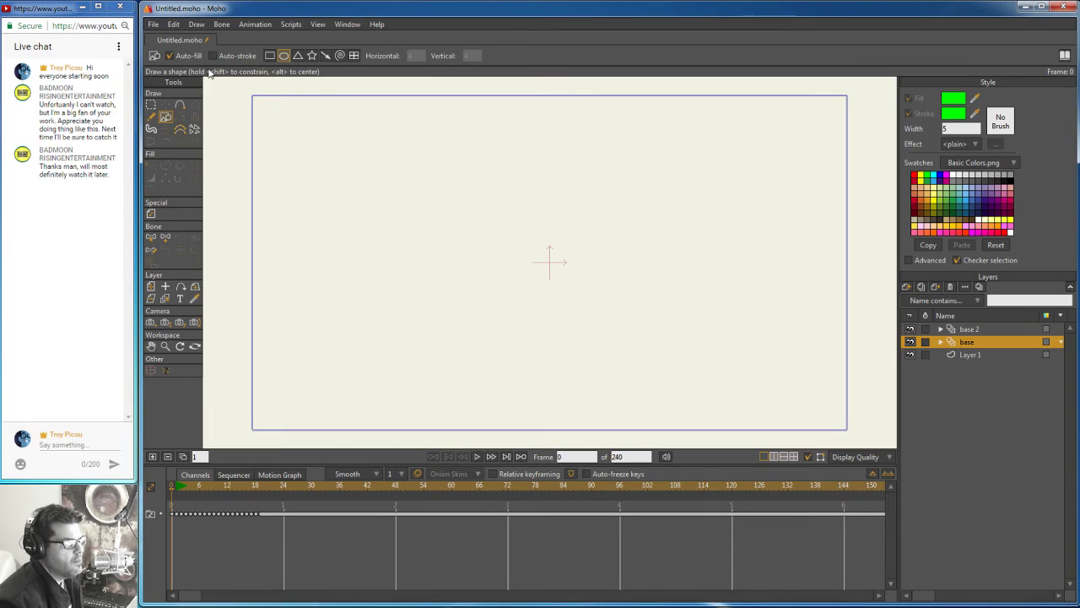
Step: Render a preview of frame 7 to check the stream and droplets with the blurred base layer
left_click_drag(170, 488, 205, 488)
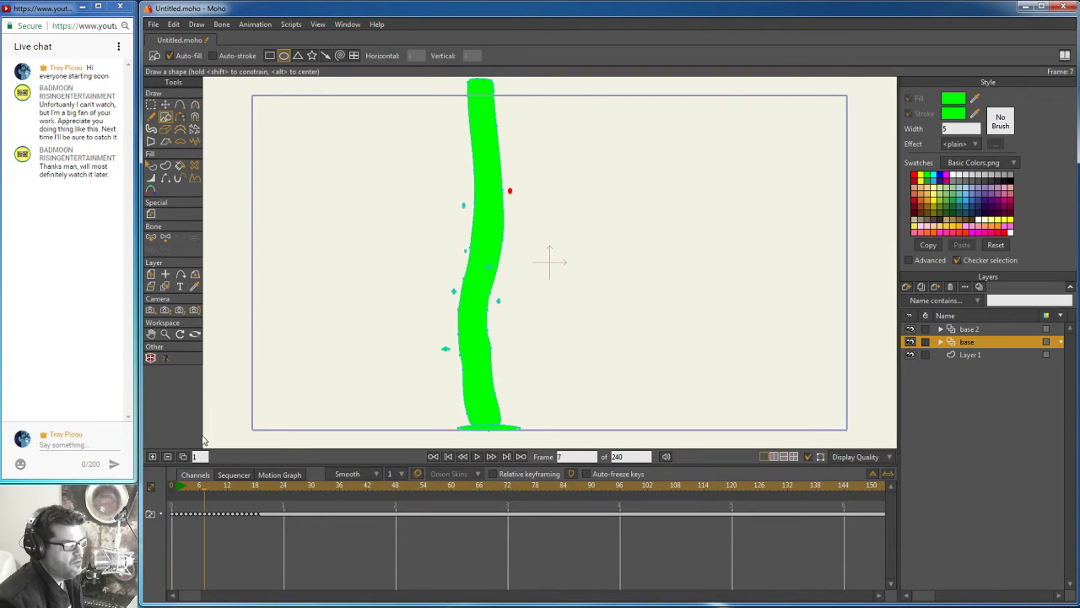
left_click(152, 24)
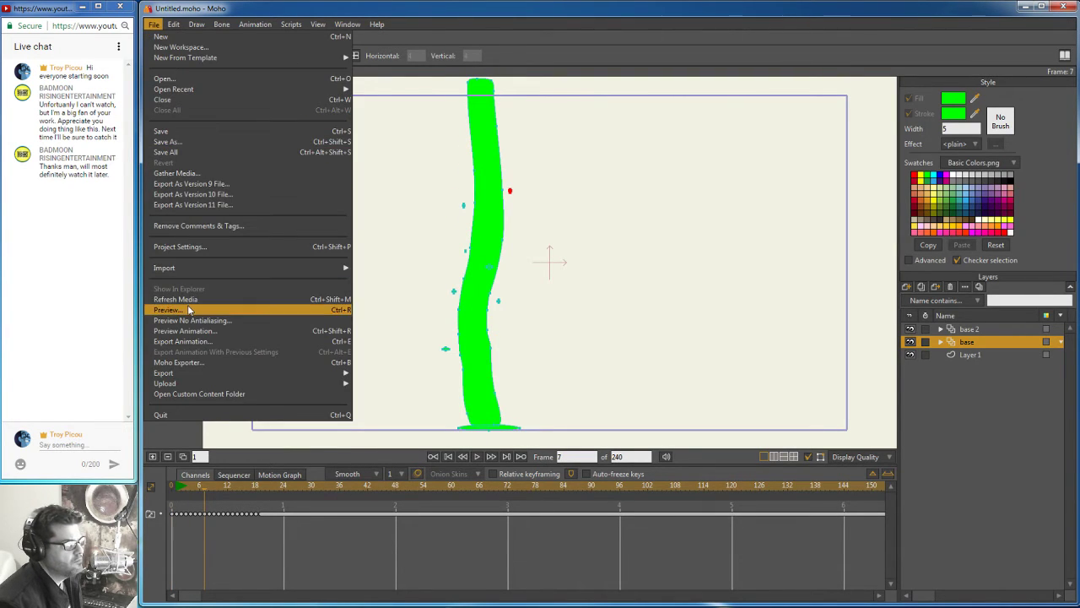
left_click(225, 306)
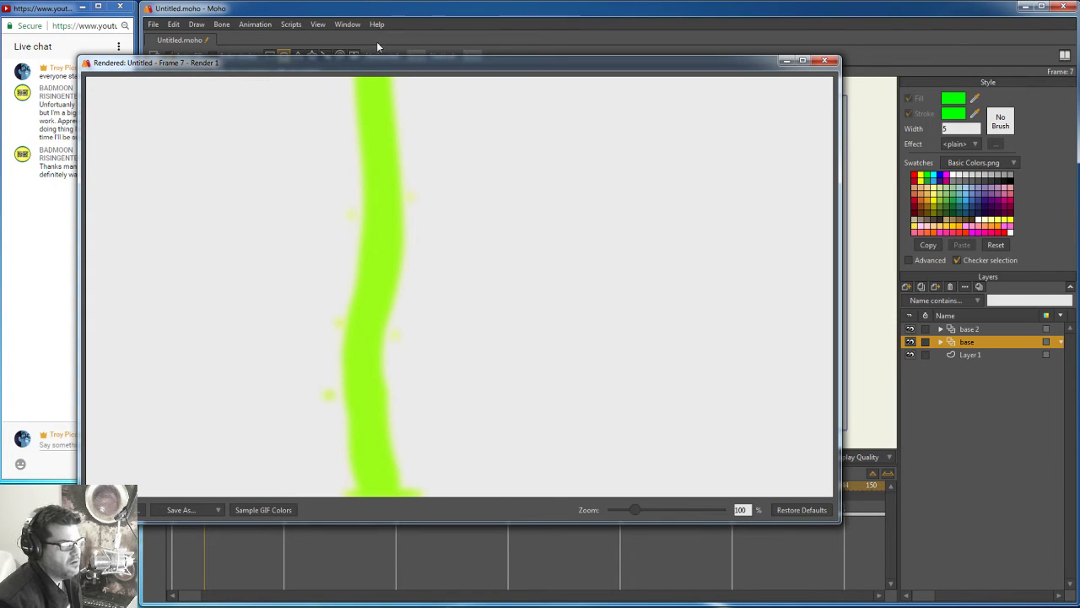
left_click(824, 61)
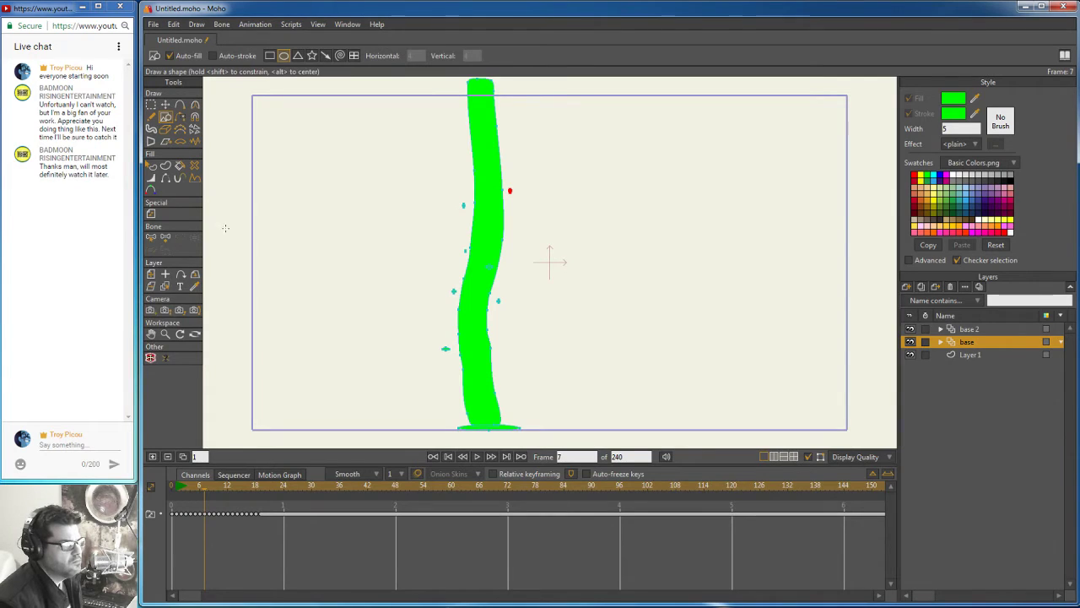
Step: Move the base 2 layer's frame 5 effect keyframes to frame 1, set its blur radius to 2 and apply the settings
left_click(966, 330)
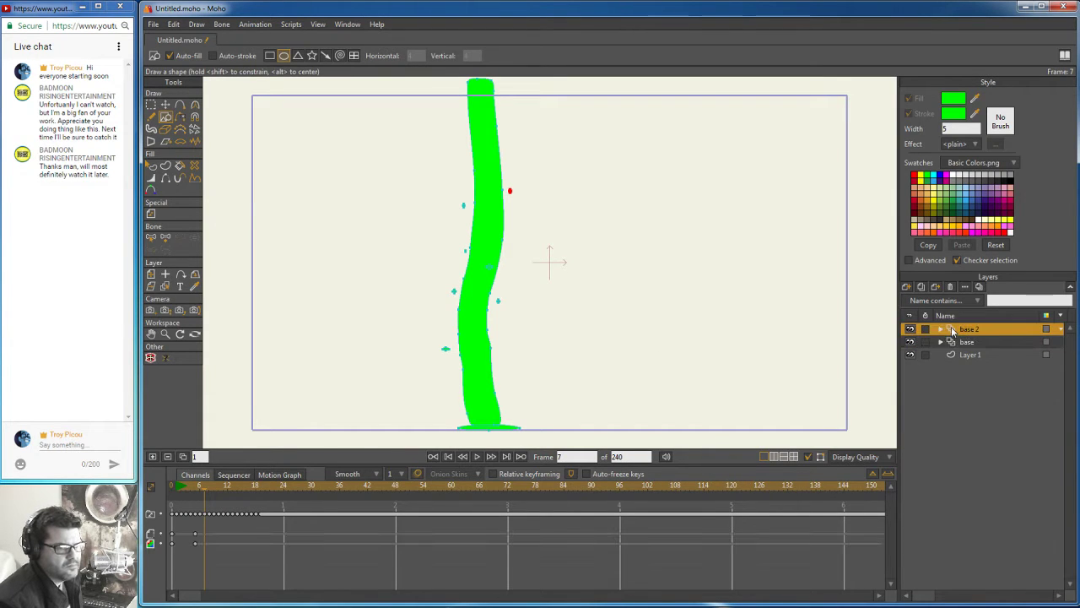
double_click(951, 327)
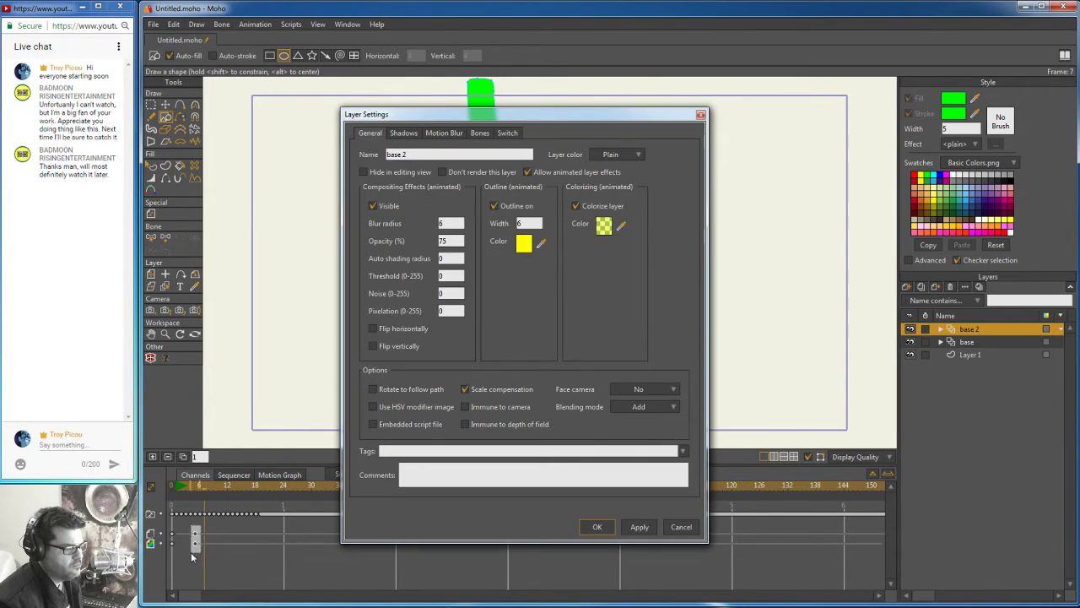
left_click_drag(192, 554, 176, 544)
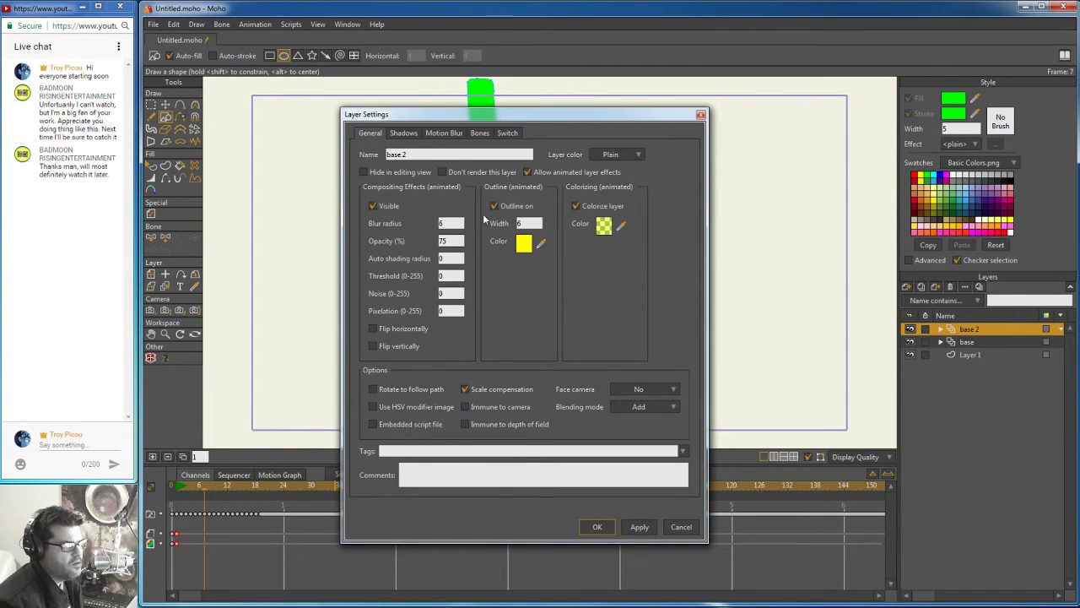
left_click(446, 223)
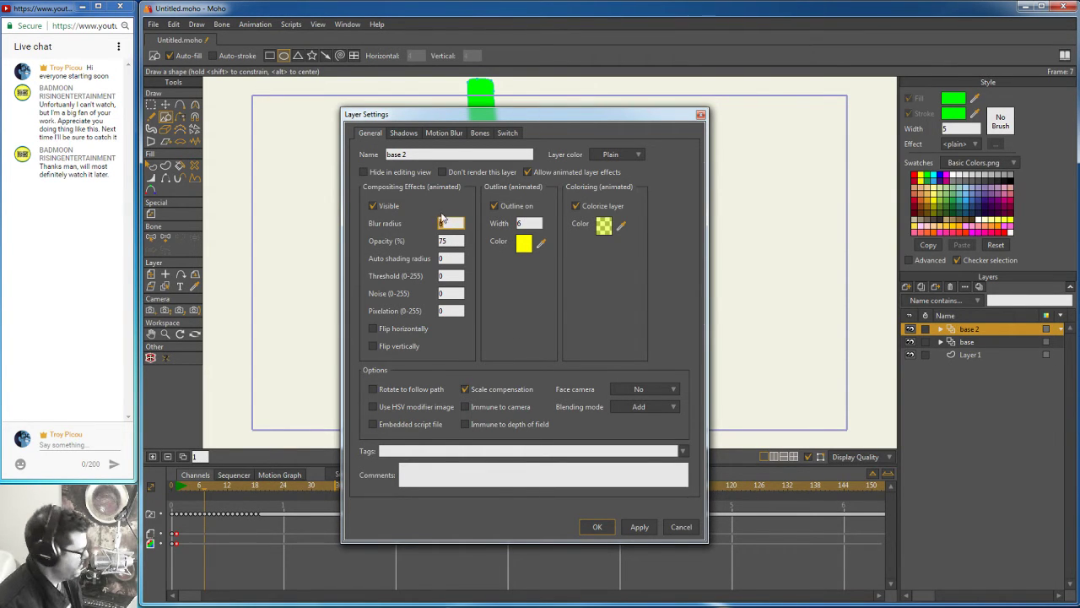
type("1")
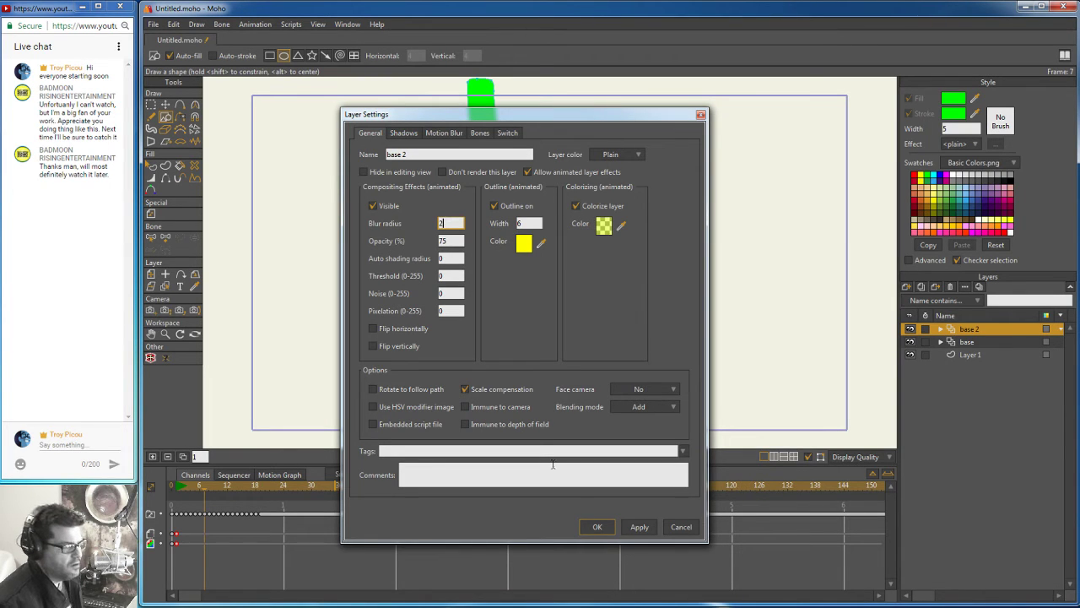
left_click(635, 526)
left_click(599, 527)
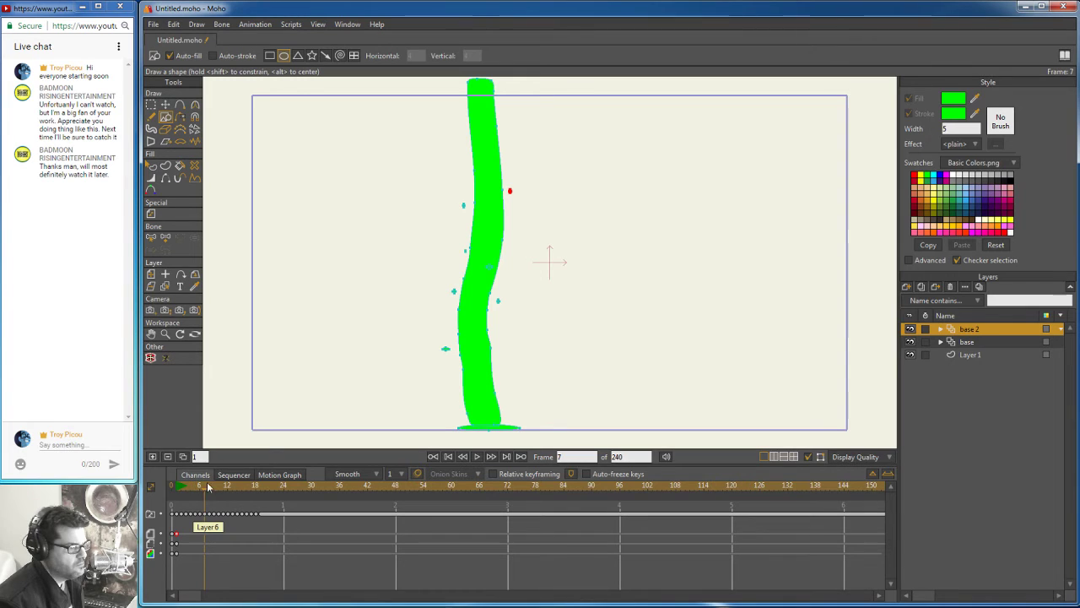
Step: Render frame 7 again to check the glow with the base 2 layer's reduced blur
left_click(154, 24)
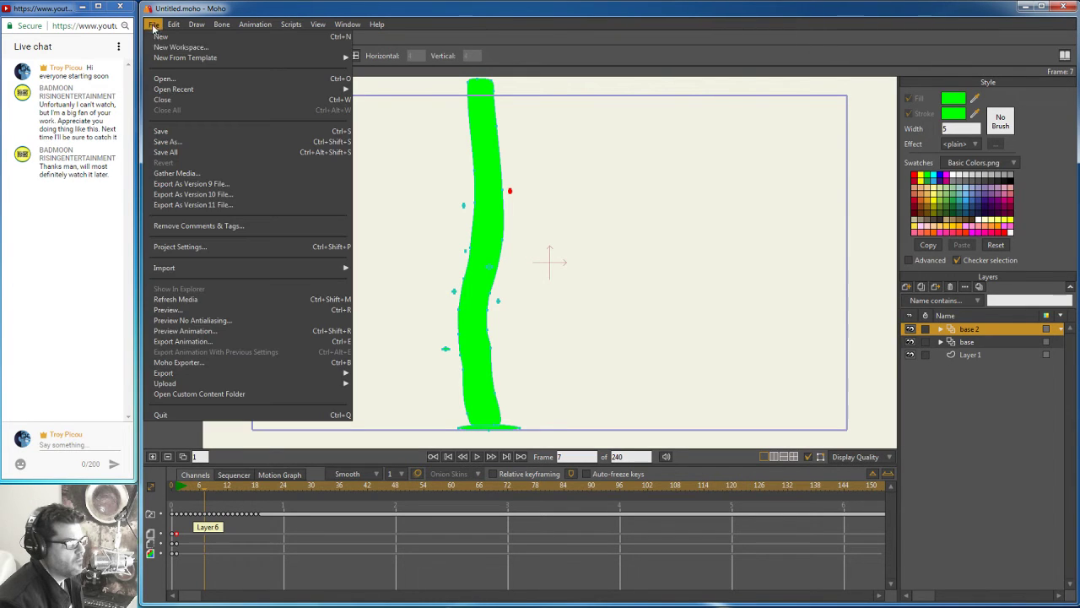
left_click(186, 311)
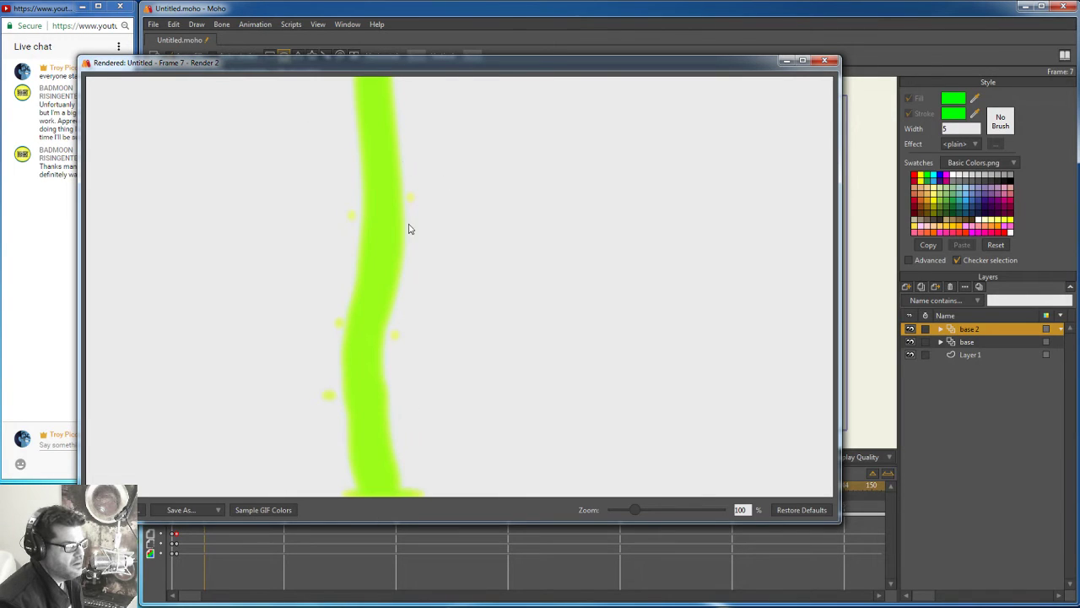
left_click(826, 61)
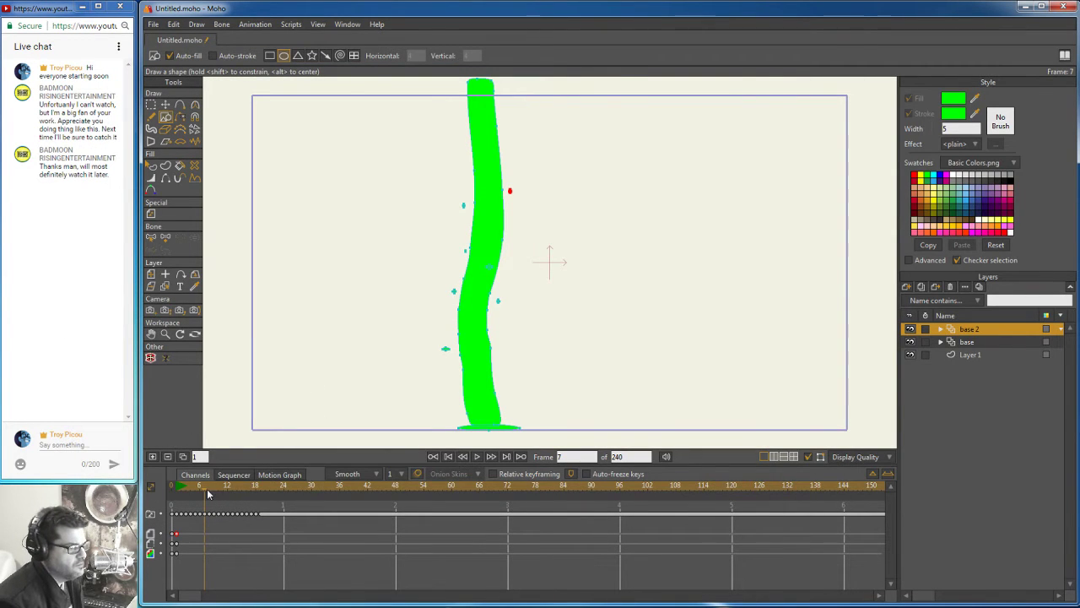
Step: Scrub ahead to frame 16 and set the animation's end frame to 24
left_click_drag(205, 488, 248, 508)
left_click(624, 457)
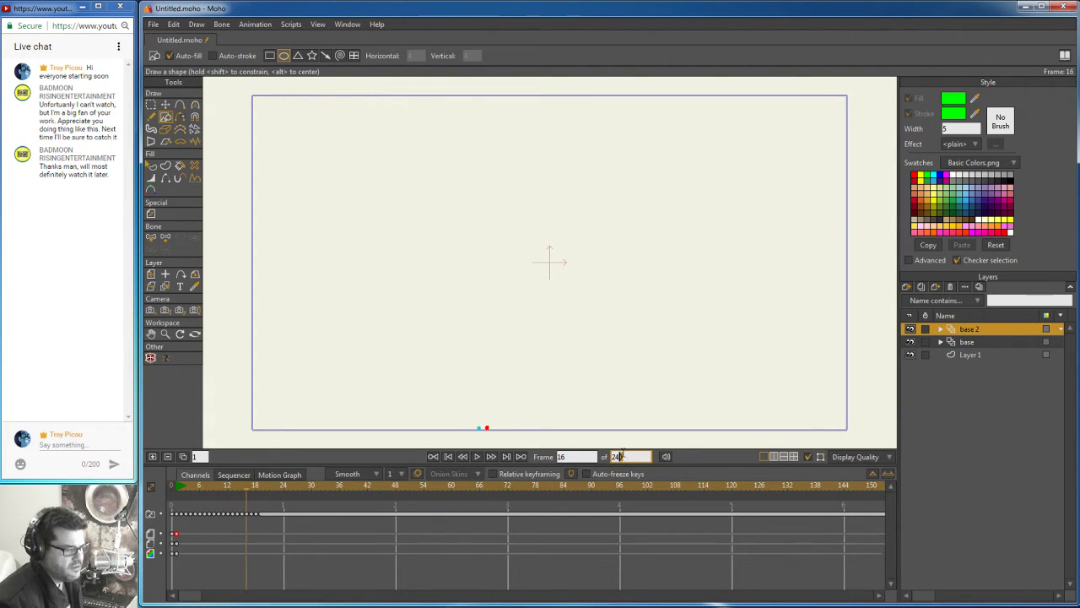
type("24")
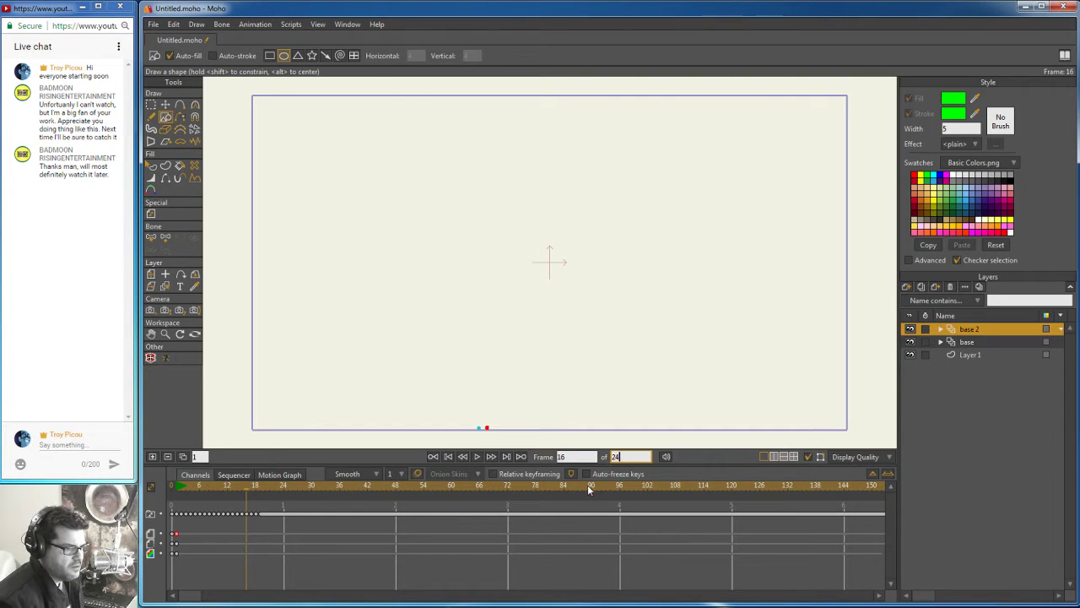
key("Return")
Step: Scrub the timeline from frame 23 back to frame 0 to review the animation
left_click(281, 487)
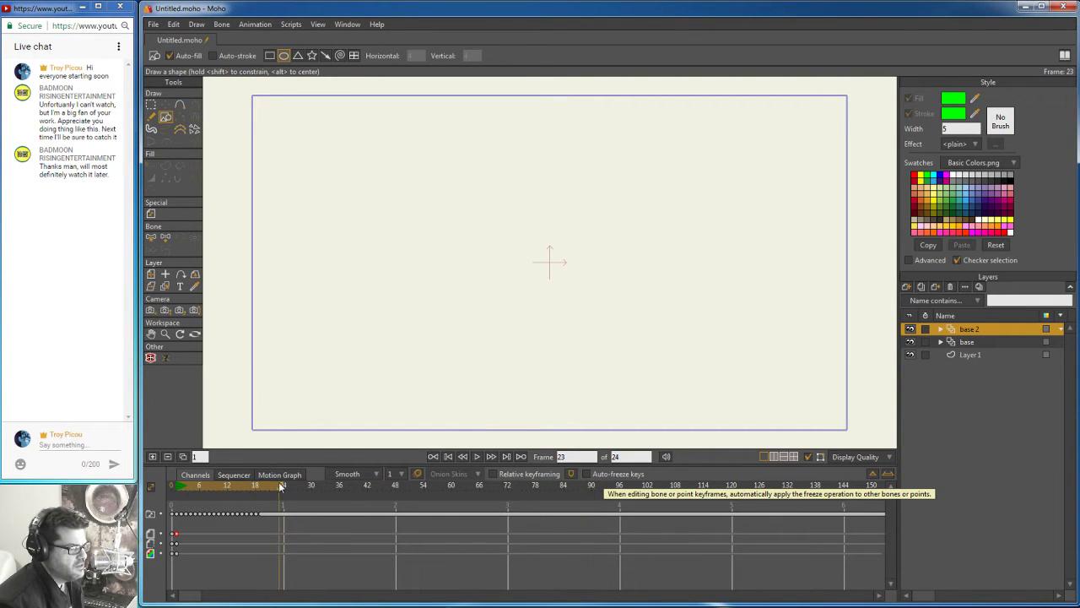
left_click_drag(281, 487, 237, 487)
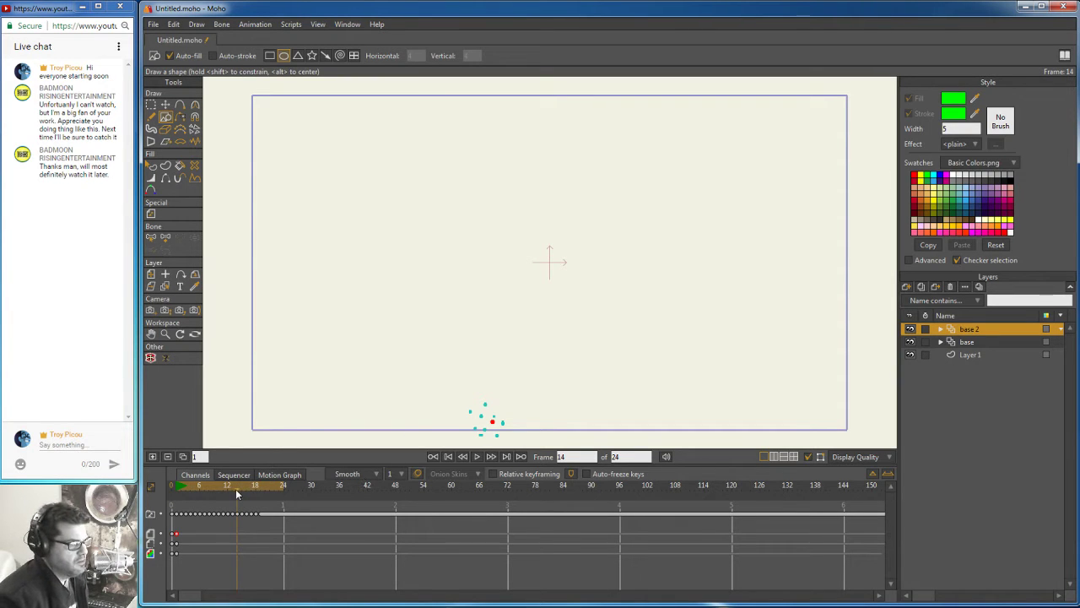
mouse_move(236, 488)
left_mouse_down()
mouse_move(265, 505)
mouse_move(180, 501)
mouse_move(231, 512)
mouse_move(170, 497)
left_mouse_up()
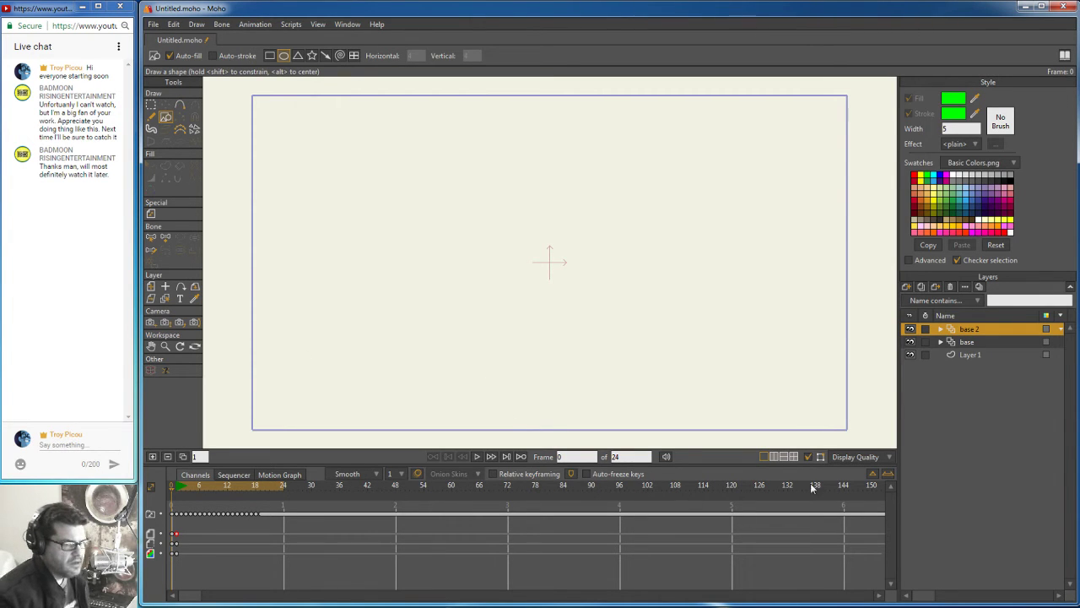
Step: Add a Frame By Frame layer above base 2 and name it light
left_click(908, 289)
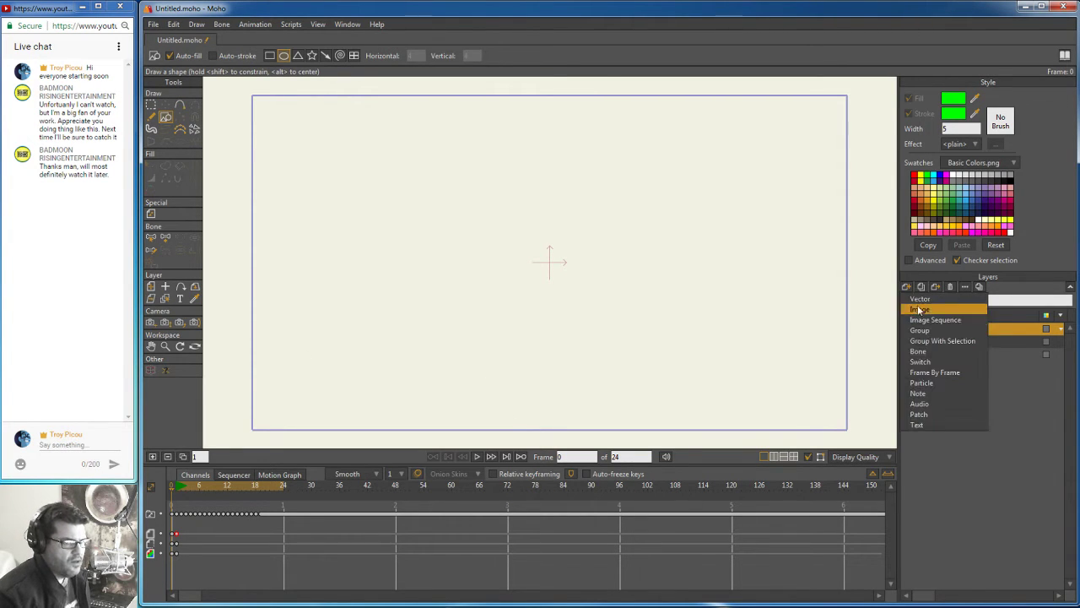
left_click(939, 372)
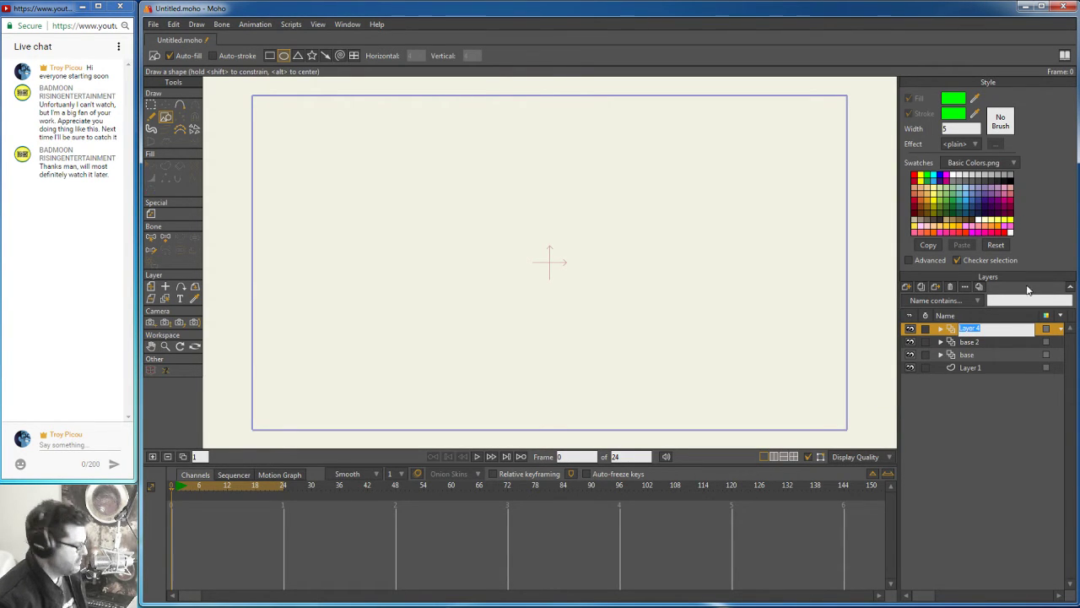
key("BackSpace")
type("light")
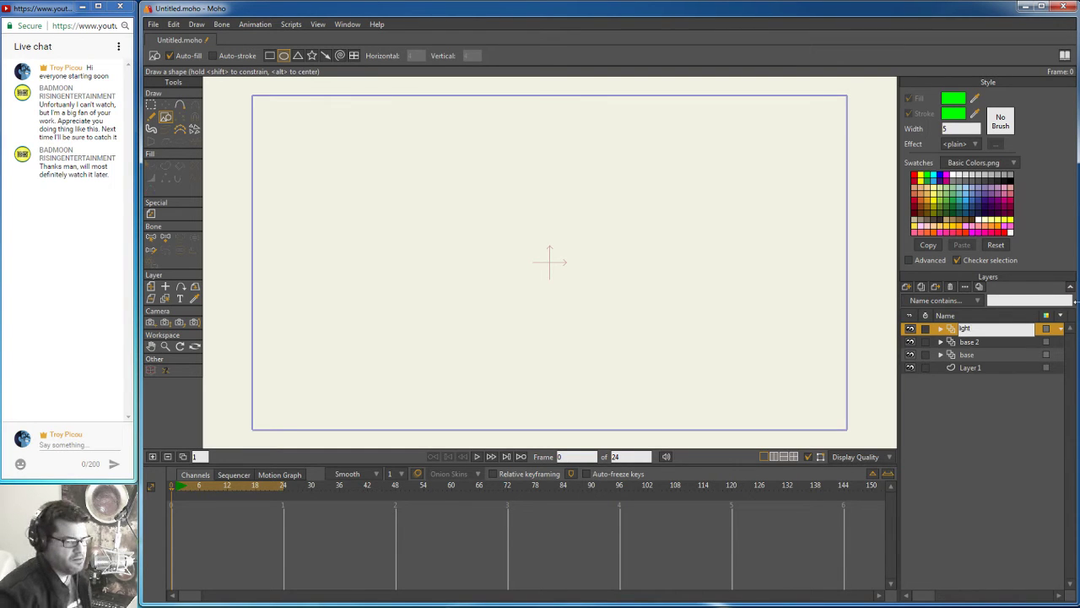
key("Return")
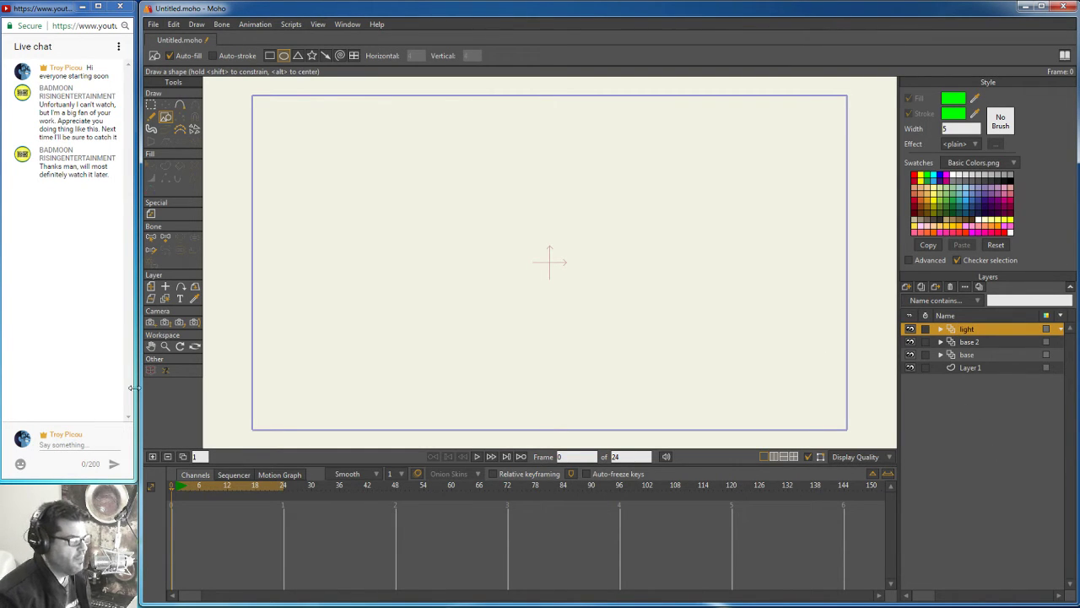
Step: Set a white fill and draw an auto-filled, strokeless freehand highlight inside the liquid on new frame 1 of the light layer
left_click(150, 118)
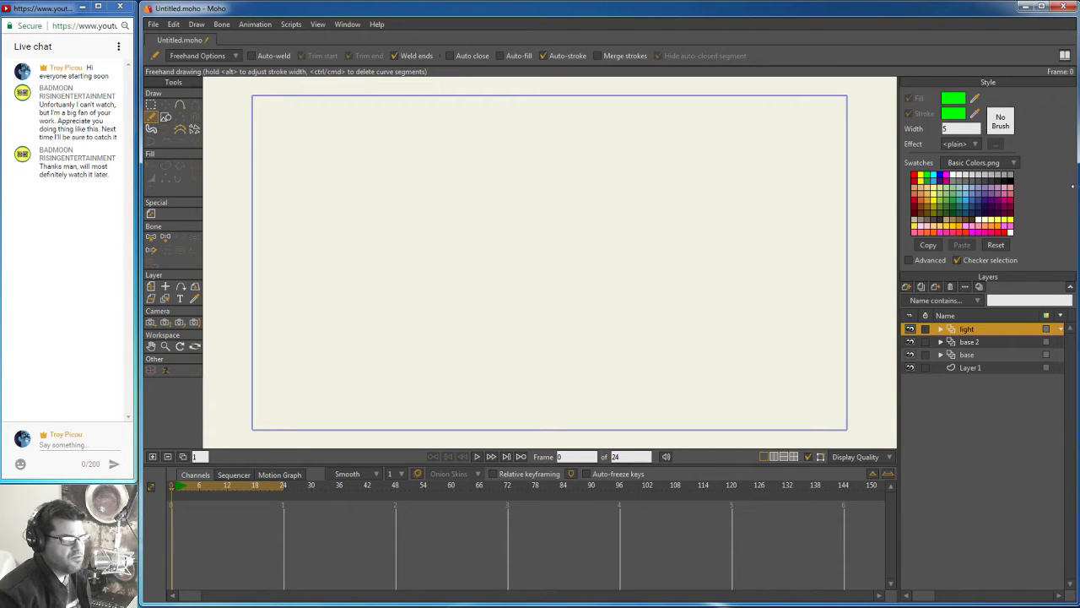
left_click_drag(975, 100, 958, 162)
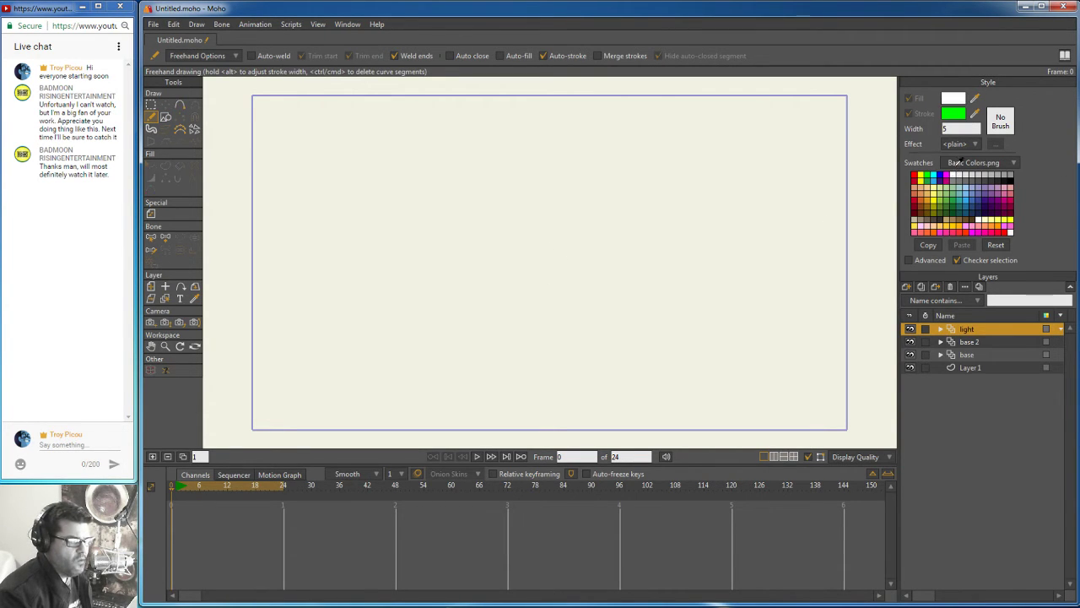
left_click(152, 458)
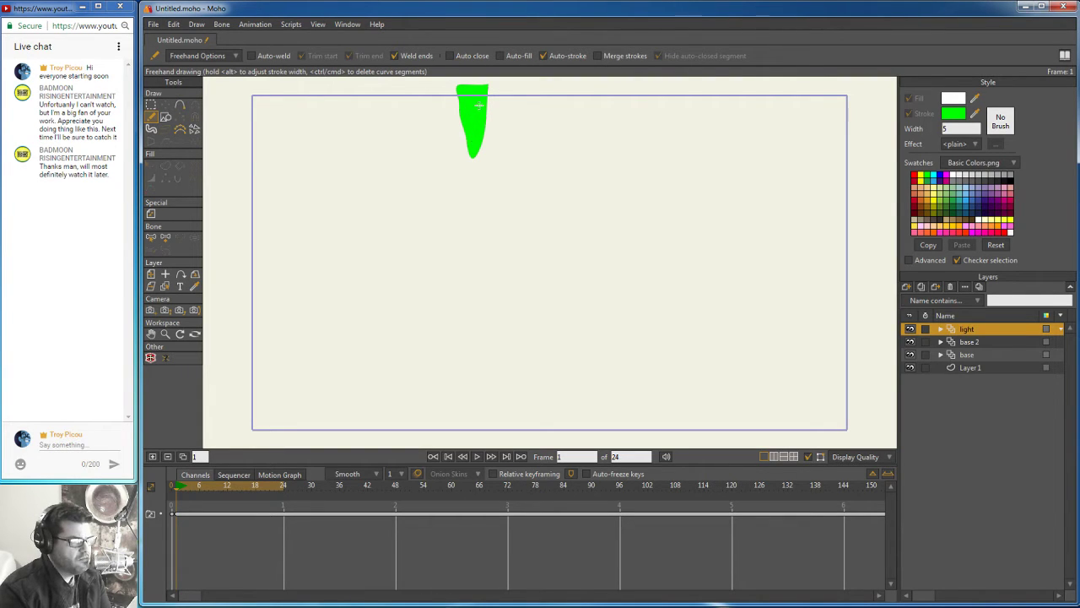
left_click(174, 25)
left_click(183, 38)
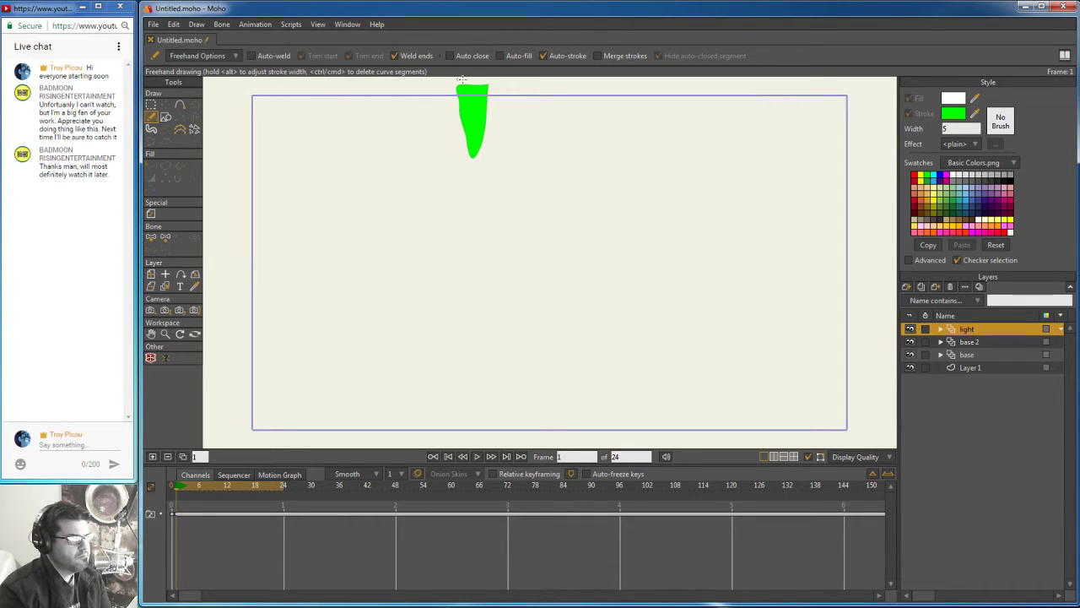
left_click(553, 56)
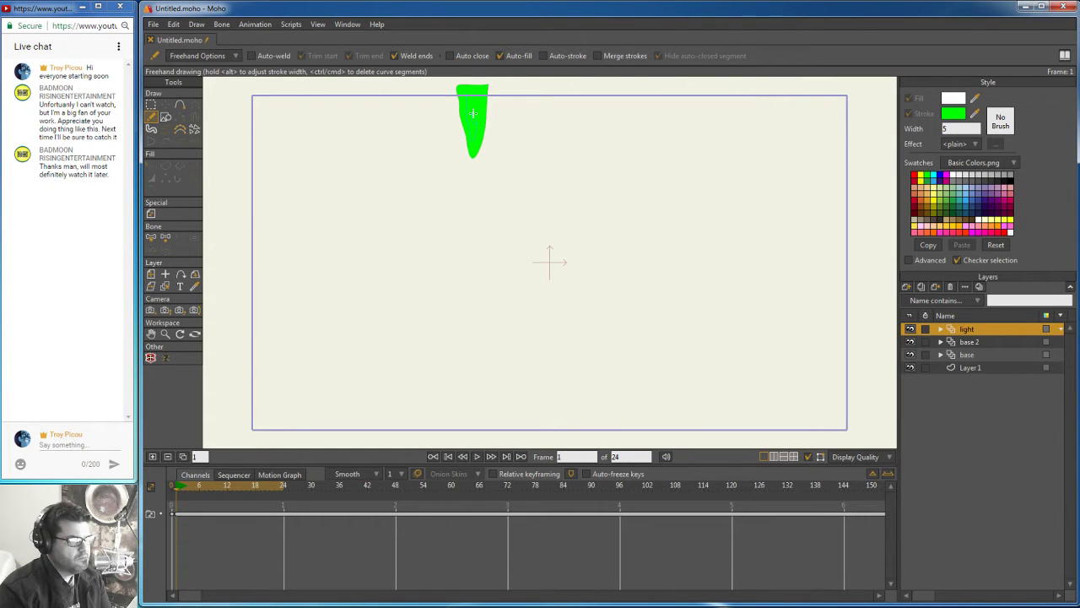
left_click_drag(468, 92, 475, 144)
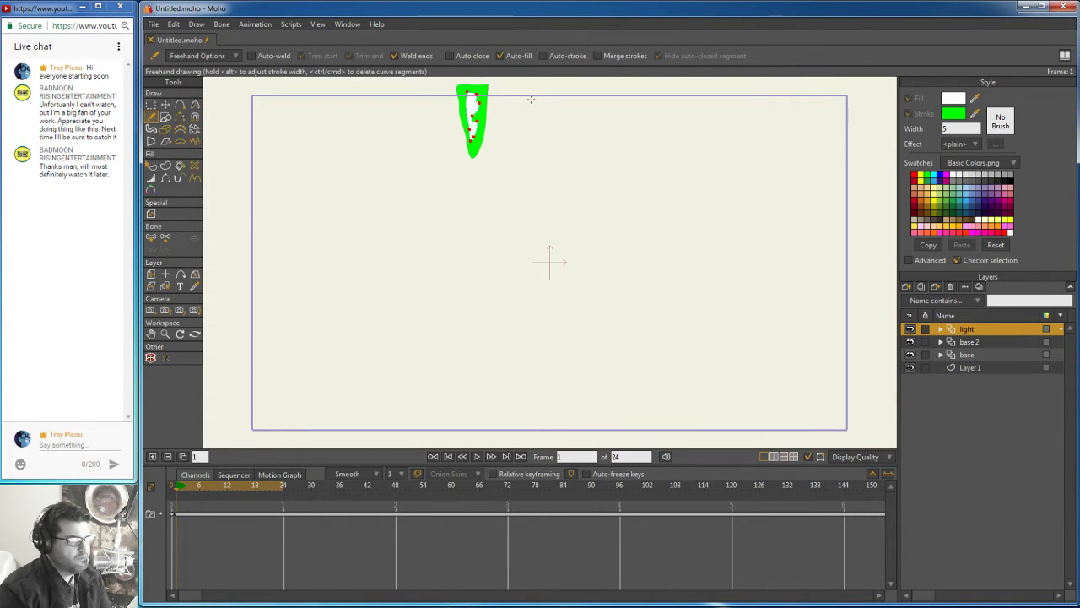
Step: Add frame 2 to the light layer, enable onion skins, and draw a wavy white highlight along the falling liquid
left_click(153, 457)
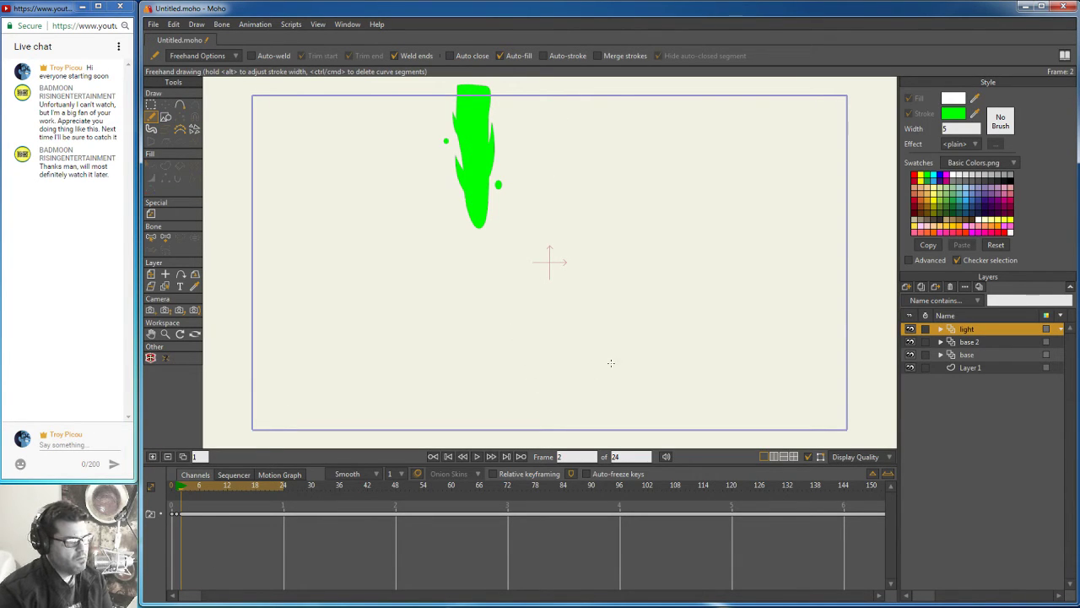
left_click(417, 474)
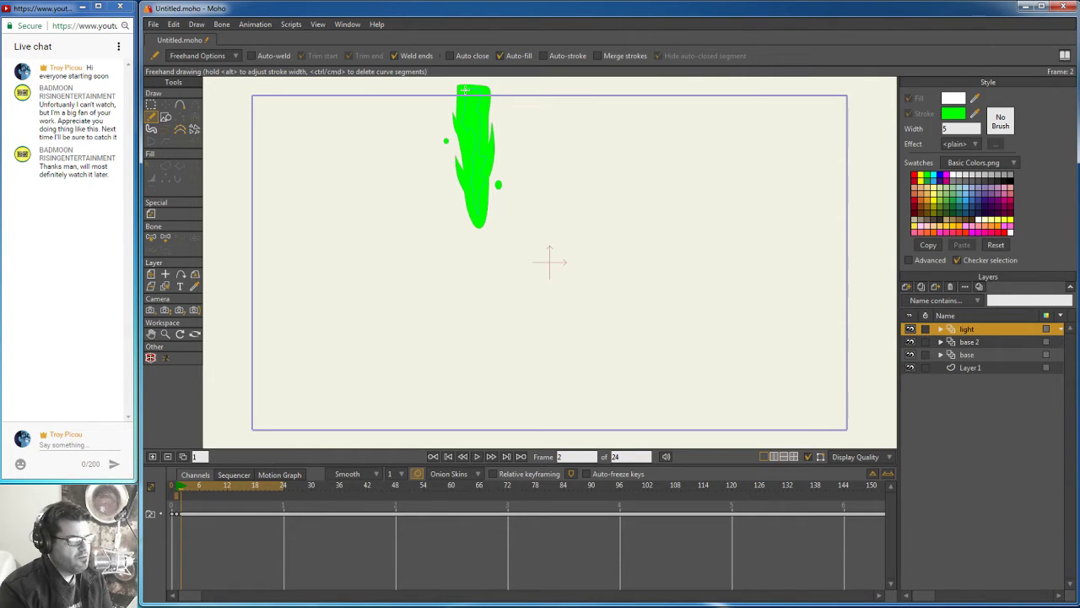
left_click_drag(465, 90, 464, 99)
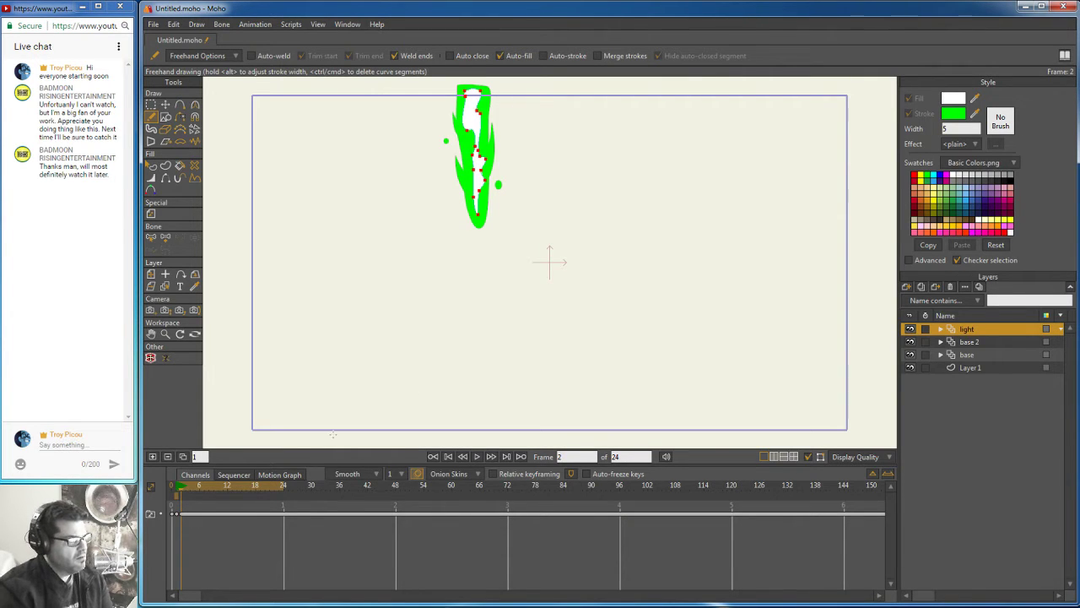
Step: Add frame 3 to the light layer and draw a wavy white highlight down the full length of the stream
left_click(153, 457)
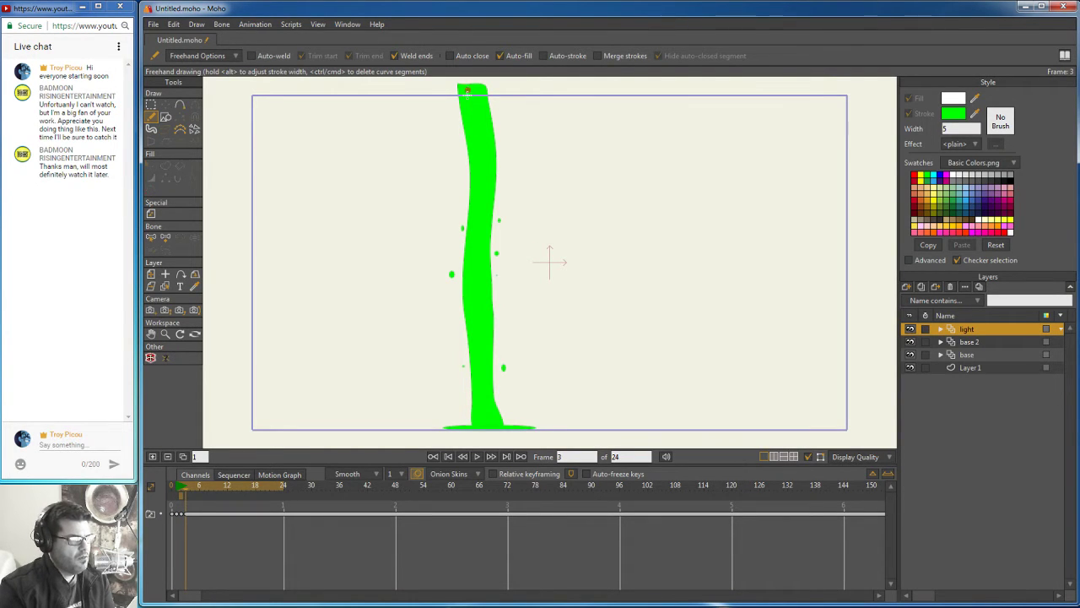
mouse_move(467, 91)
left_mouse_down()
mouse_move(480, 137)
mouse_move(473, 222)
left_mouse_up()
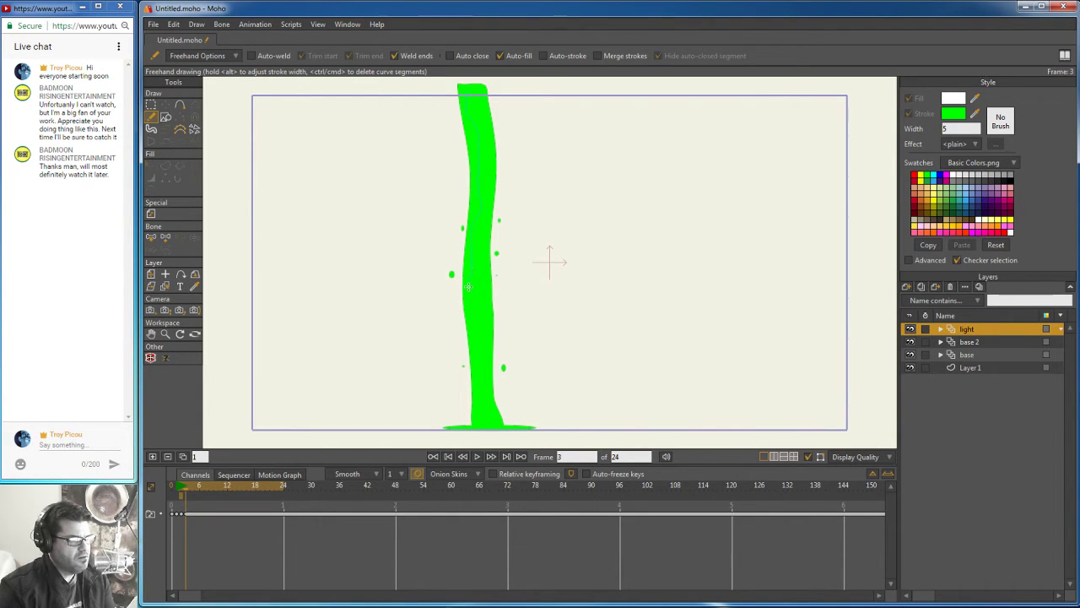
left_click_drag(475, 319, 479, 426)
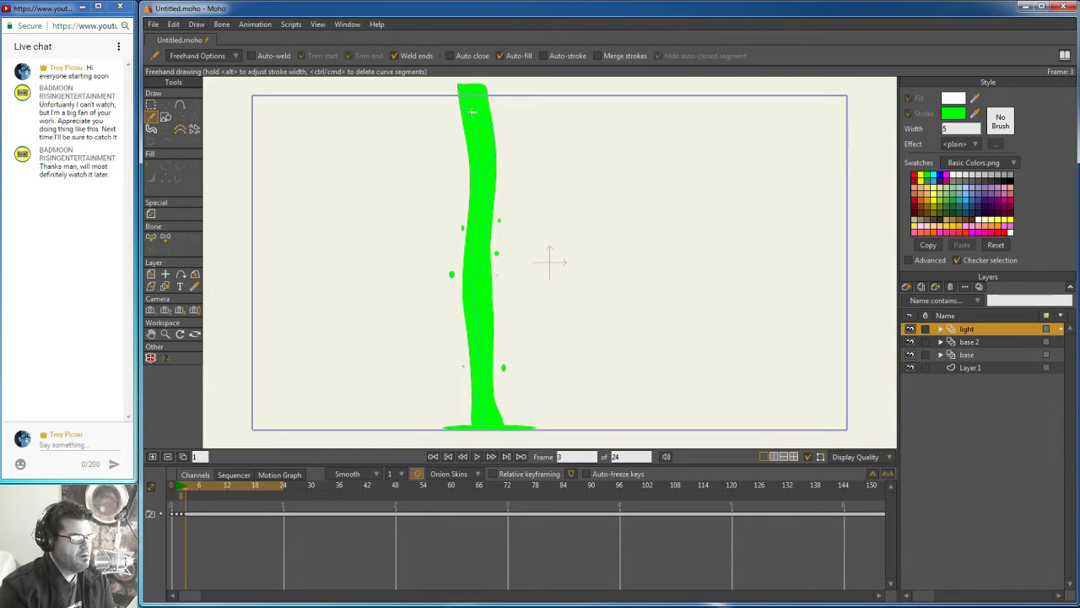
left_click_drag(480, 89, 468, 92)
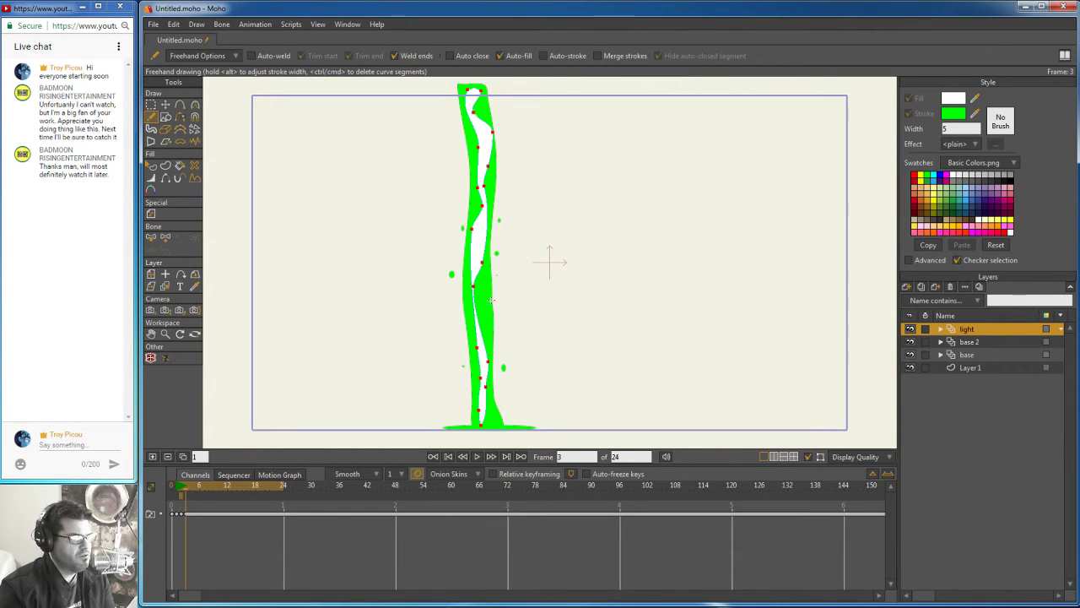
Step: Add frame 4, draw a full-length wavy white highlight inside the stream, and adjust its points to refine the outline
left_click(154, 456)
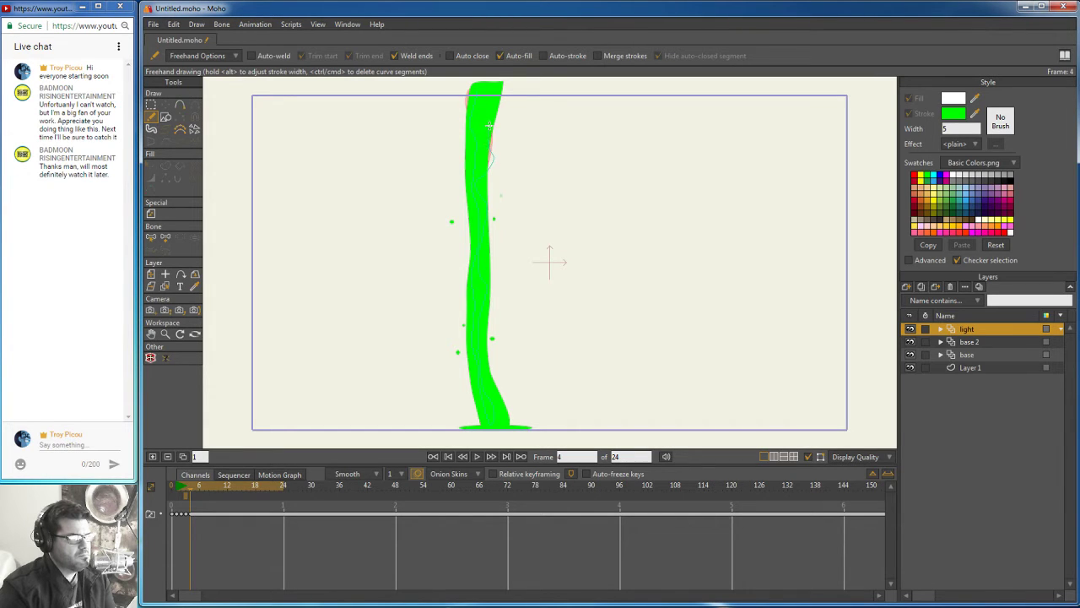
mouse_move(491, 102)
left_mouse_down()
mouse_move(489, 90)
mouse_move(477, 90)
left_mouse_up()
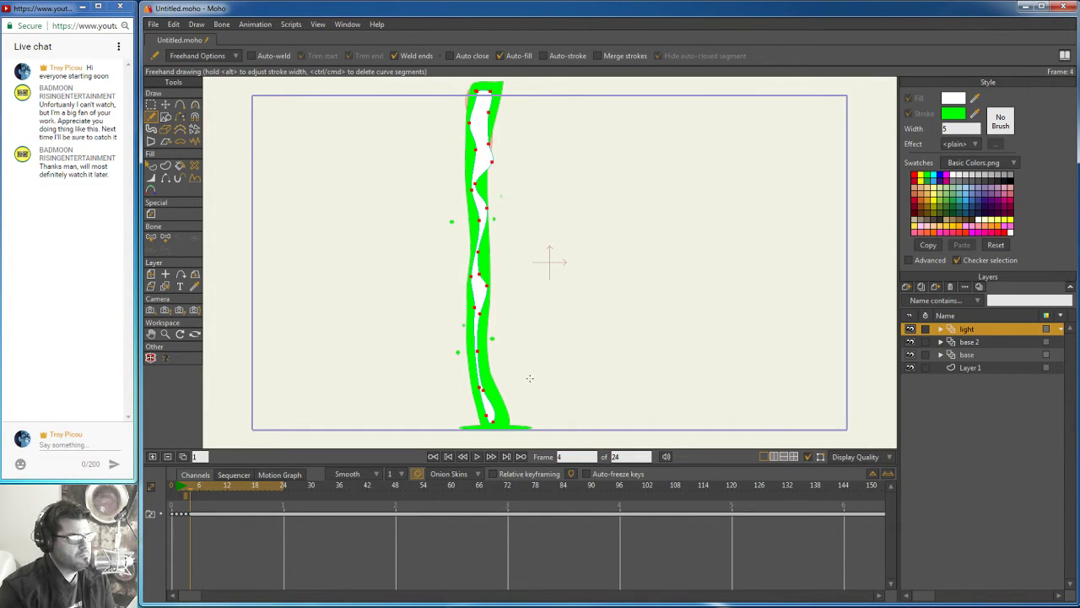
key("t")
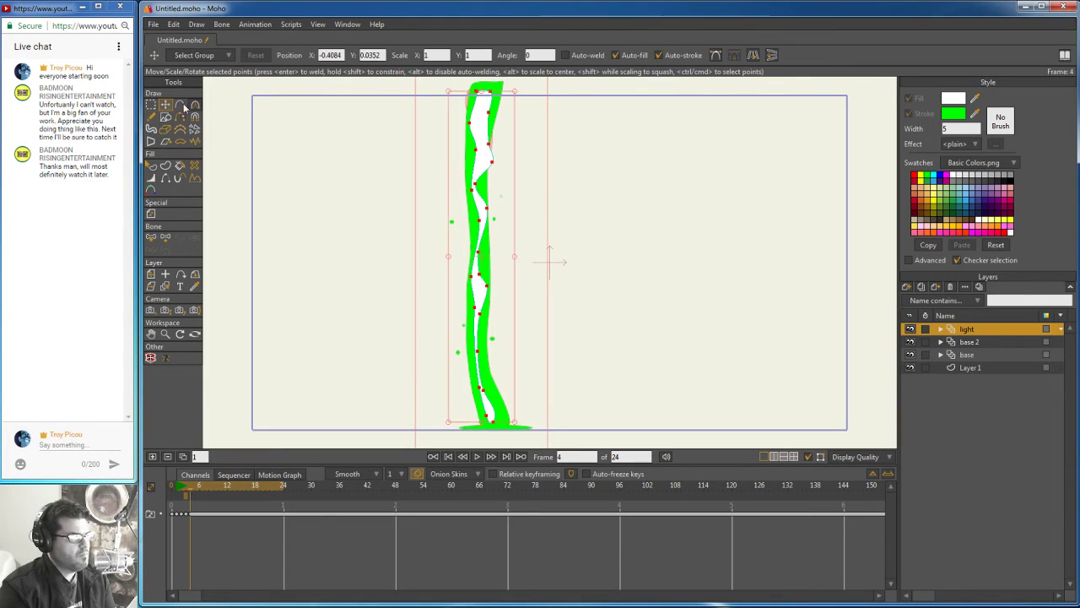
left_click(489, 150)
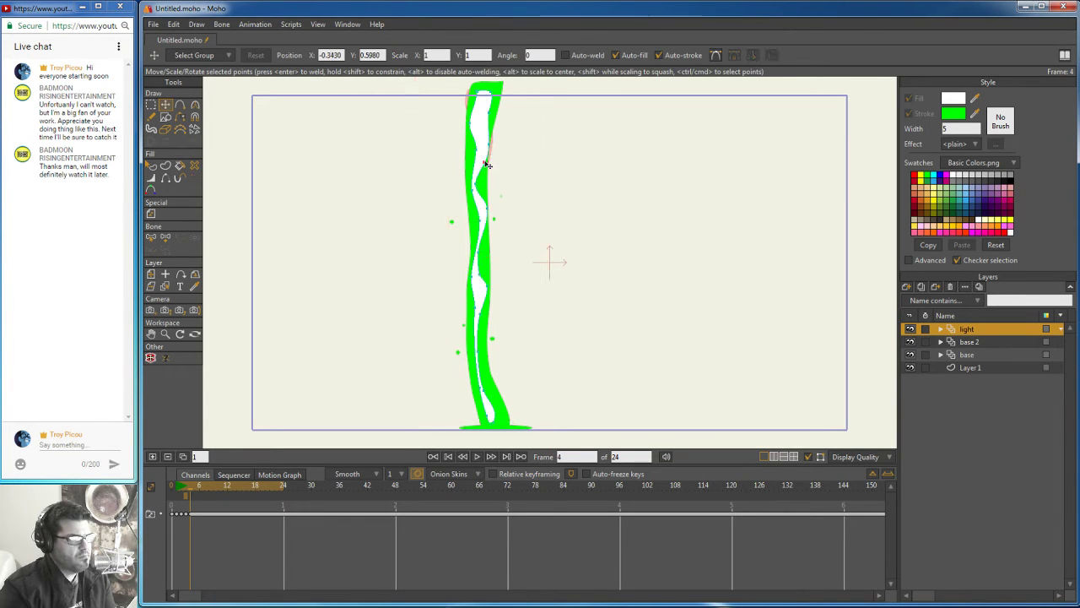
mouse_move(489, 147)
left_mouse_down()
mouse_move(479, 122)
mouse_move(489, 216)
mouse_move(480, 220)
left_mouse_up()
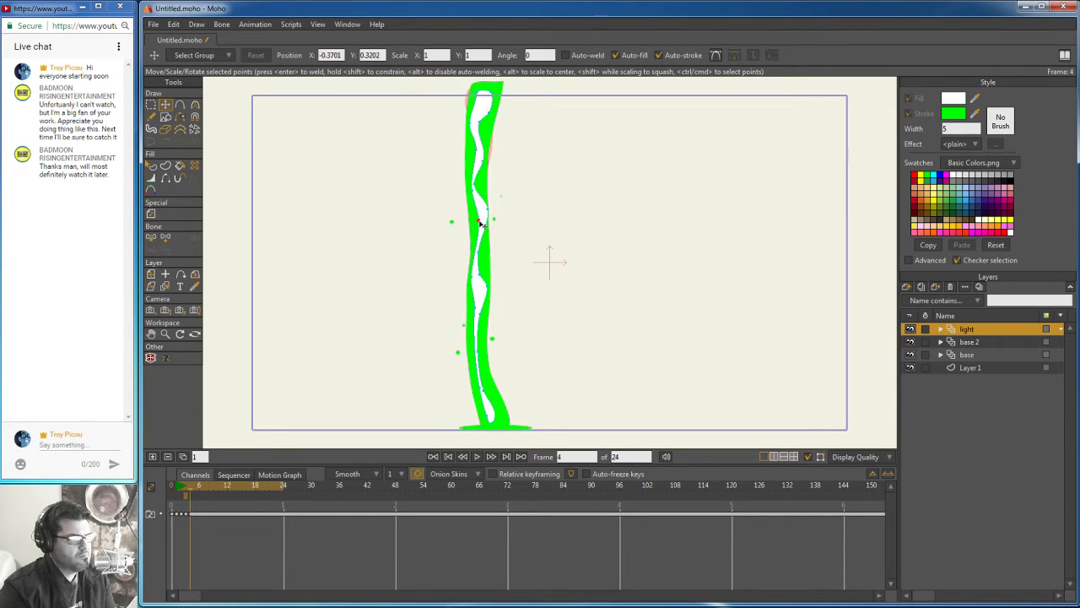
left_click(482, 317)
mouse_move(483, 319)
left_mouse_down()
mouse_move(478, 355)
mouse_move(475, 270)
mouse_move(489, 284)
left_mouse_up()
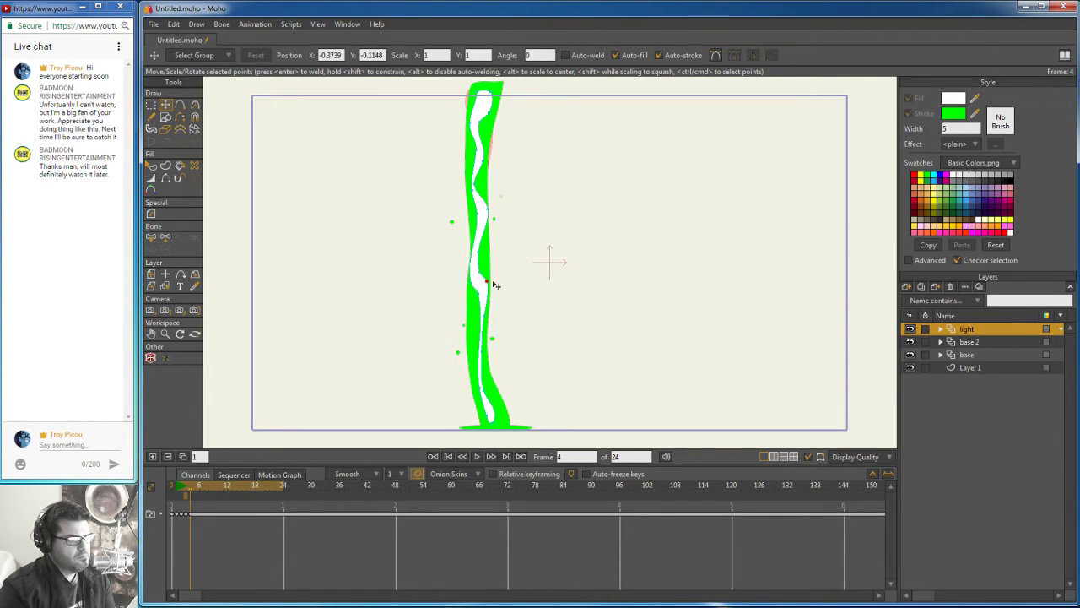
Step: Add frame 5 to the light layer and draw the white freehand highlight in three wavy sections from the stream's top to its base
left_click(154, 456)
key("g")
key("ctrl+Right")
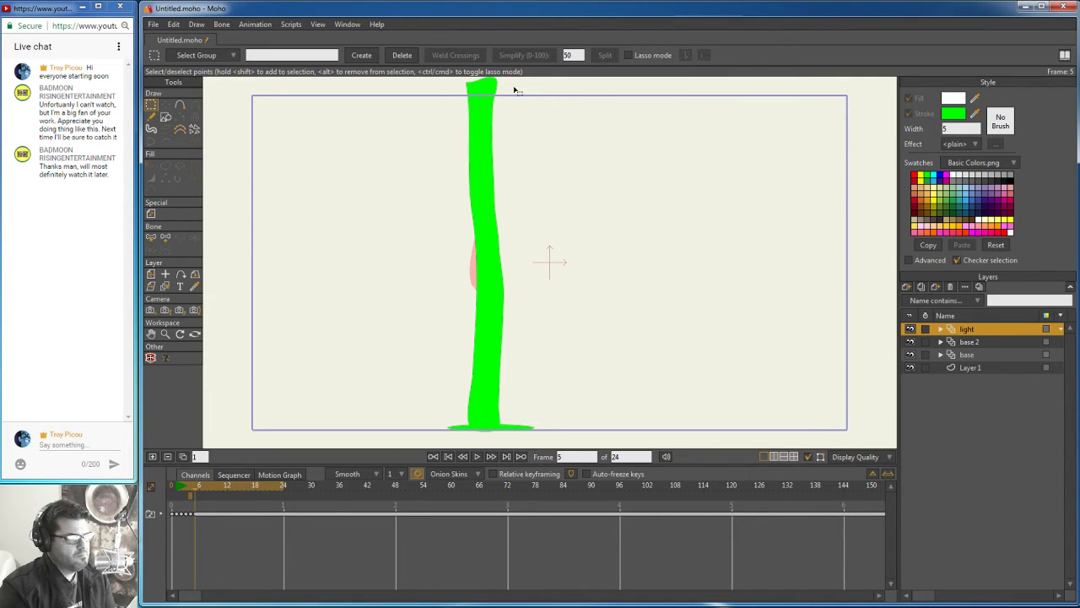
left_click(152, 118)
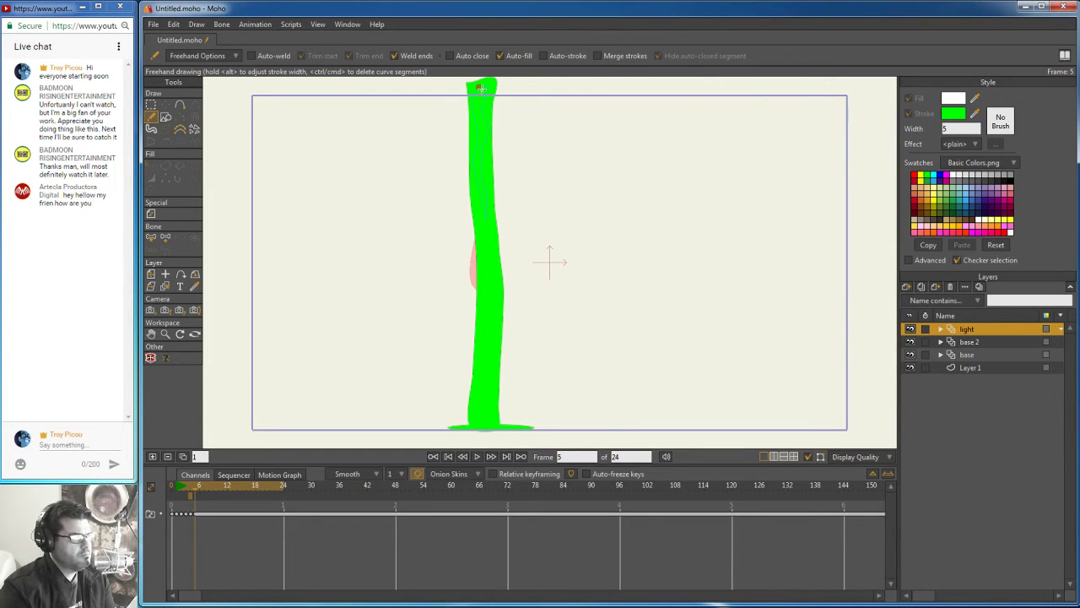
left_click_drag(481, 88, 485, 218)
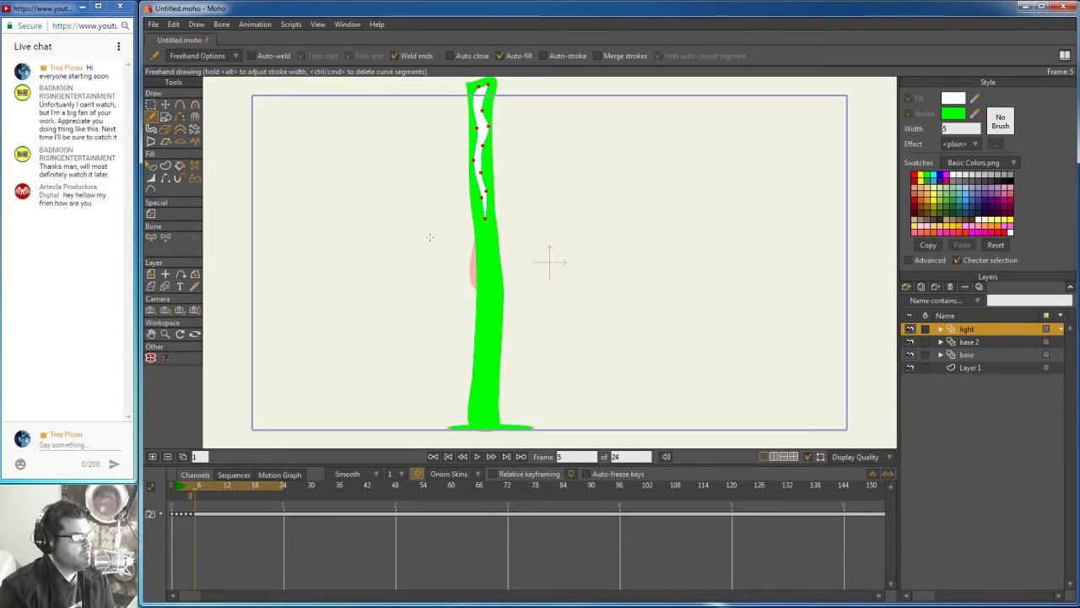
left_click_drag(485, 86, 480, 242)
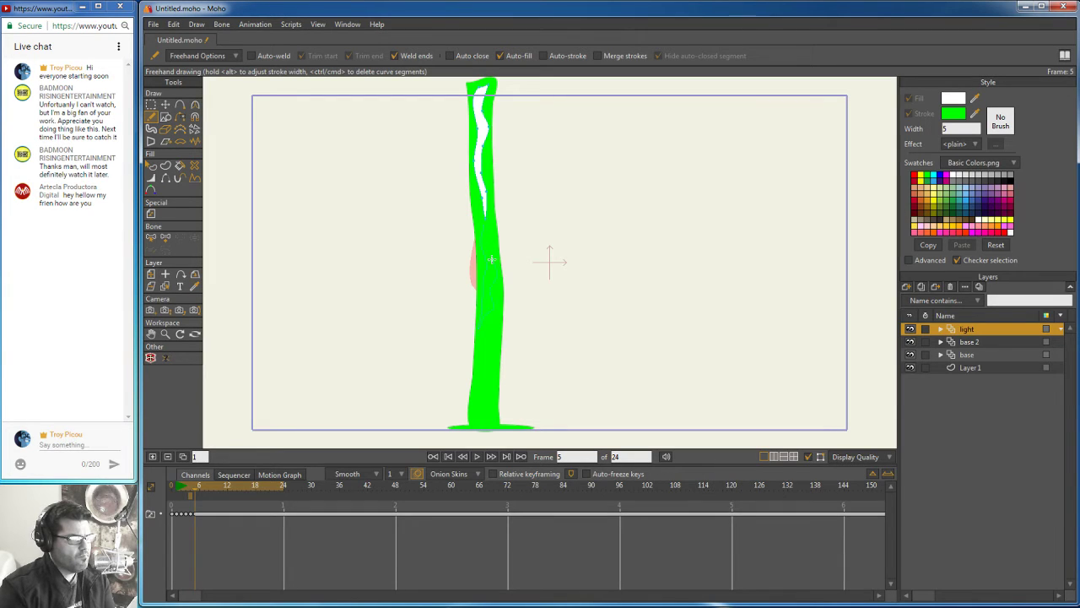
left_click_drag(484, 223, 478, 329)
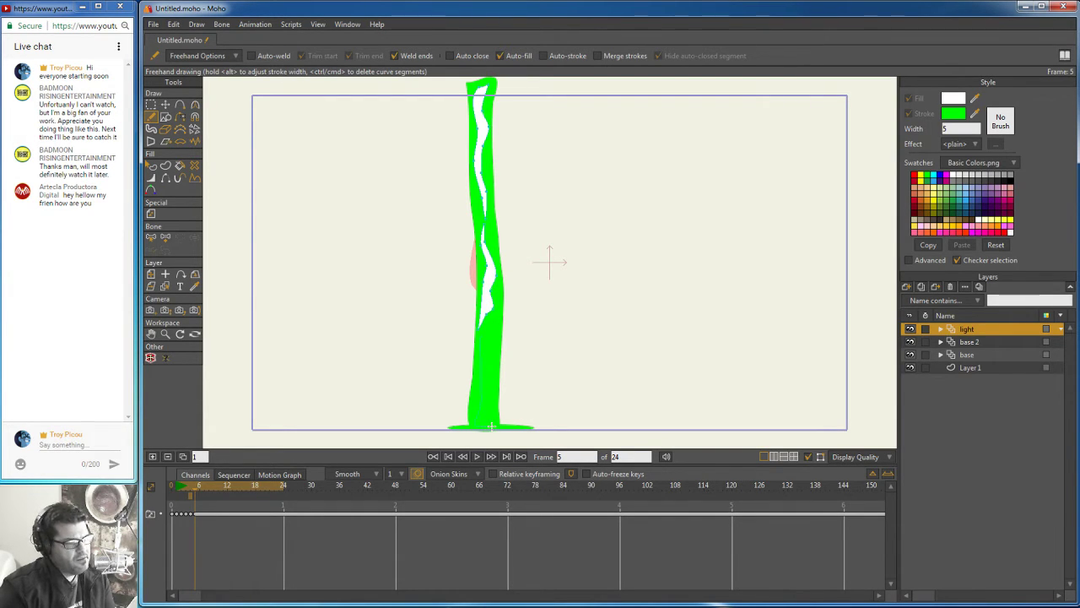
left_click_drag(481, 334, 478, 425)
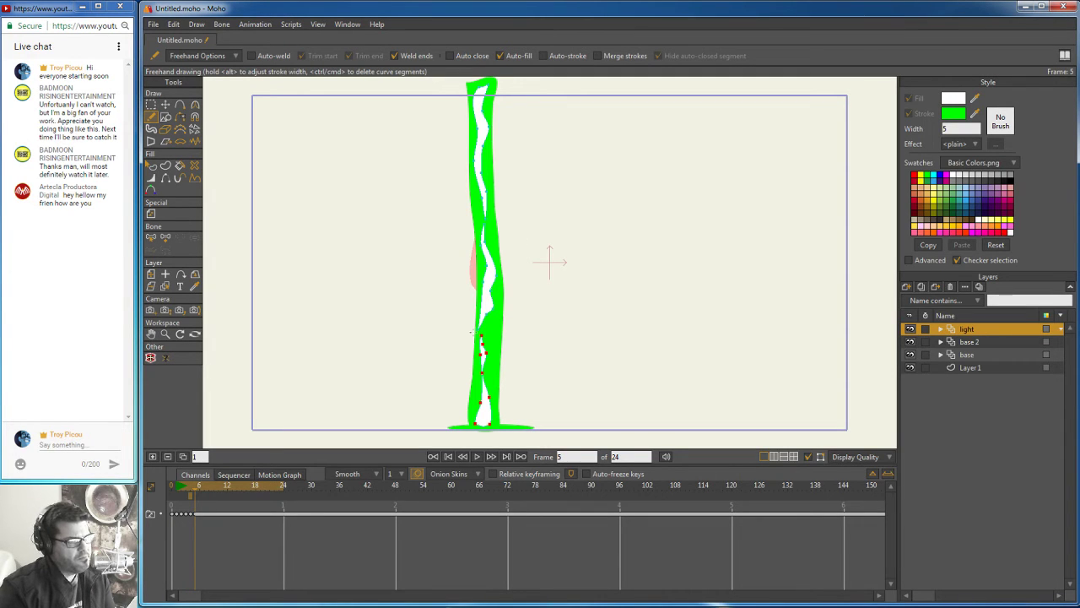
Step: Add frame 6 to the light layer and draw a white highlight section inside the upper part of the stream
left_click(155, 457)
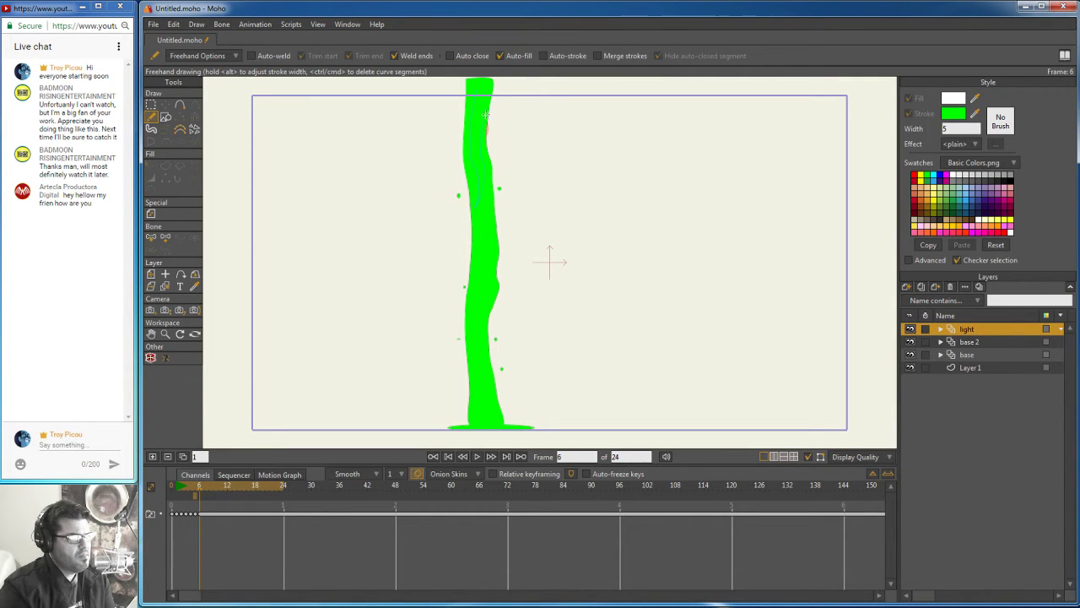
left_click_drag(486, 114, 476, 92)
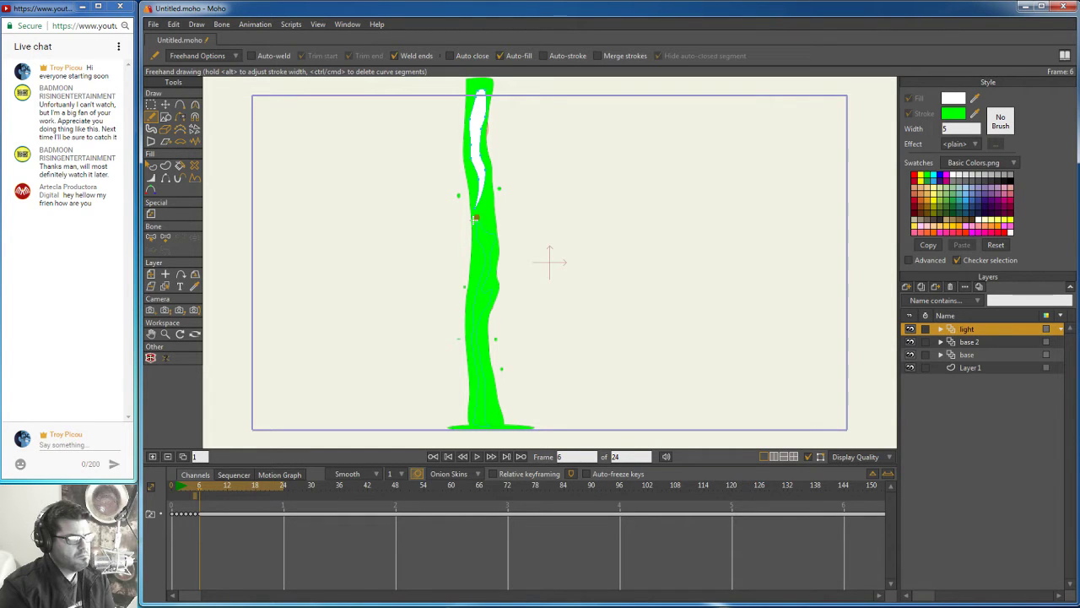
Step: Draw filled white highlights down the green liquid stream on frame 6 and on a new frame 7 of the light layer
left_click_drag(475, 218, 494, 245)
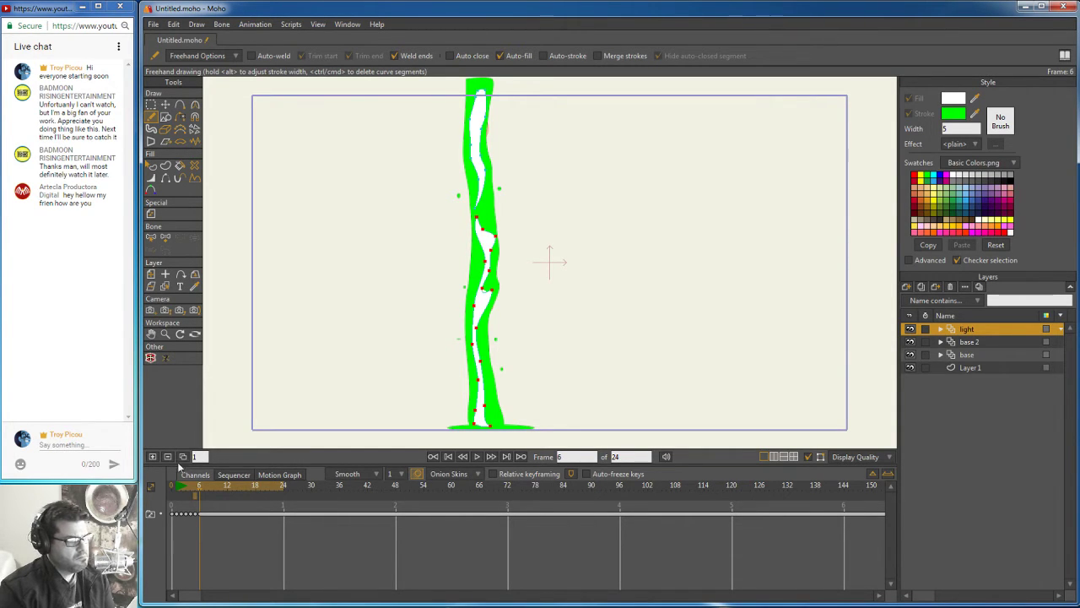
left_click(154, 457)
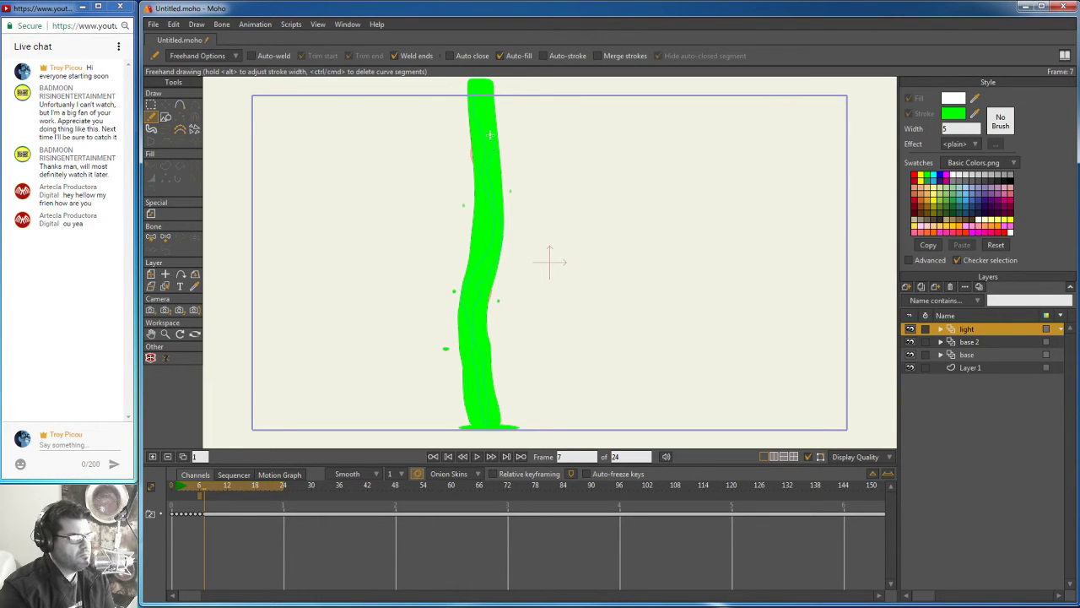
left_click_drag(481, 124, 476, 87)
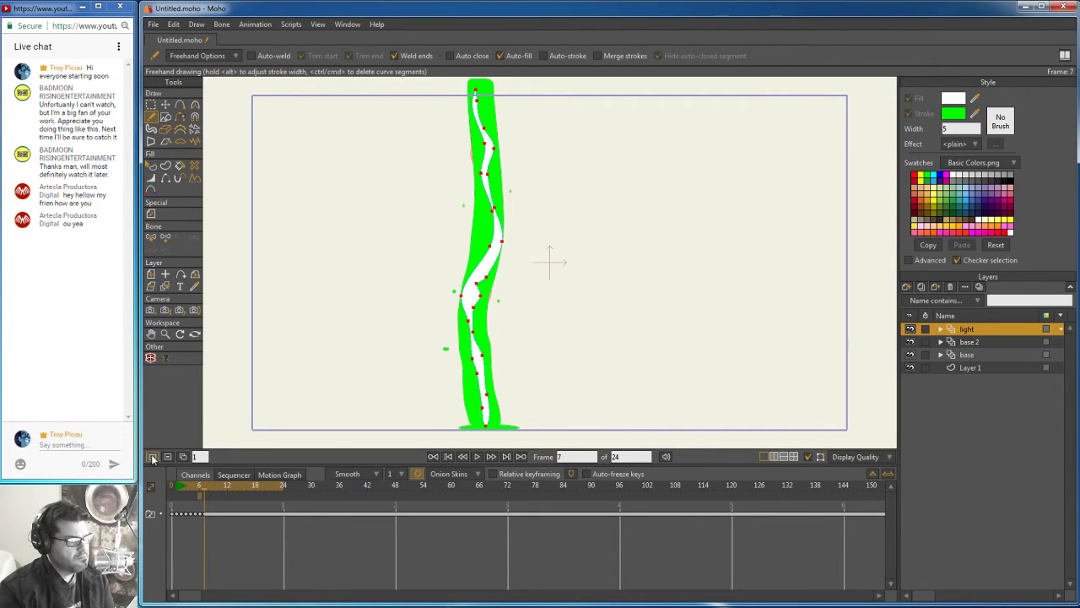
Step: Add frame 8 and set freehand drawing to auto-stroke without auto-fill, using a white stroke colour
key("ctrl+Right")
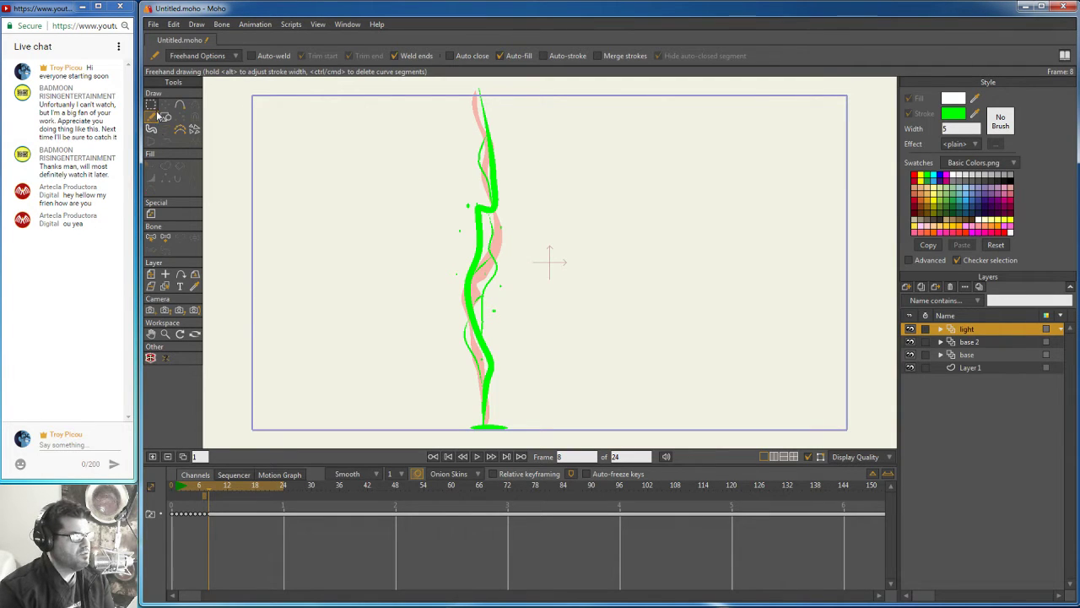
left_click(544, 56)
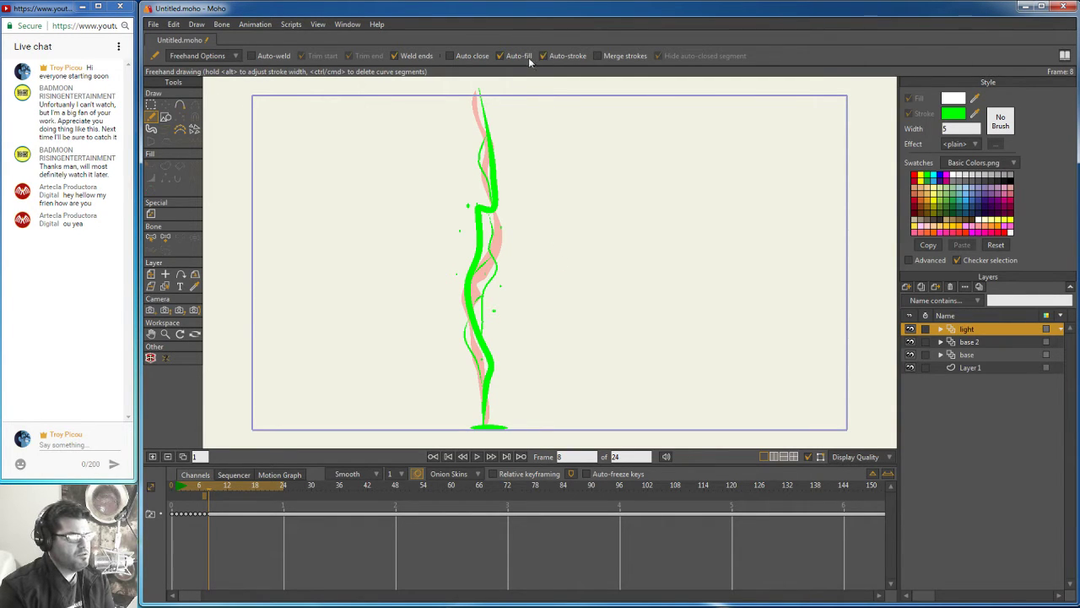
left_click(501, 56)
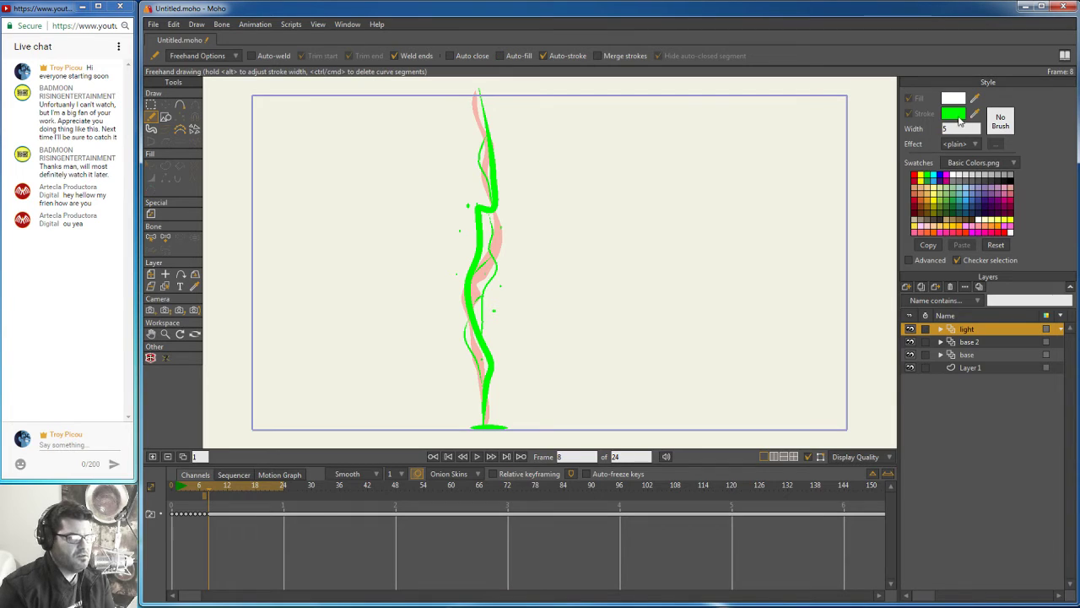
left_click_drag(977, 113, 952, 177)
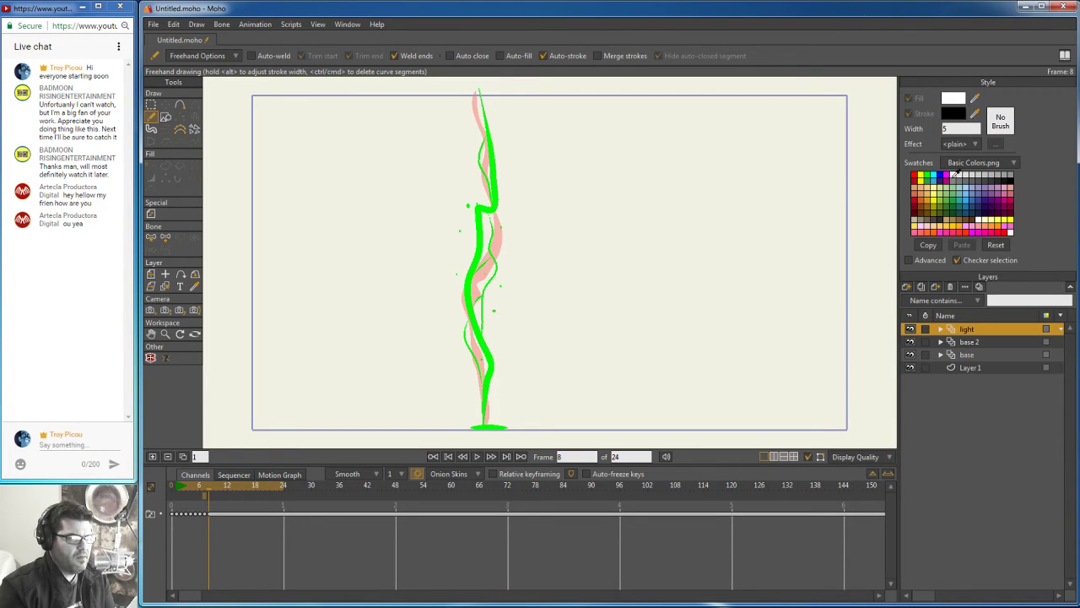
left_click_drag(976, 113, 955, 172)
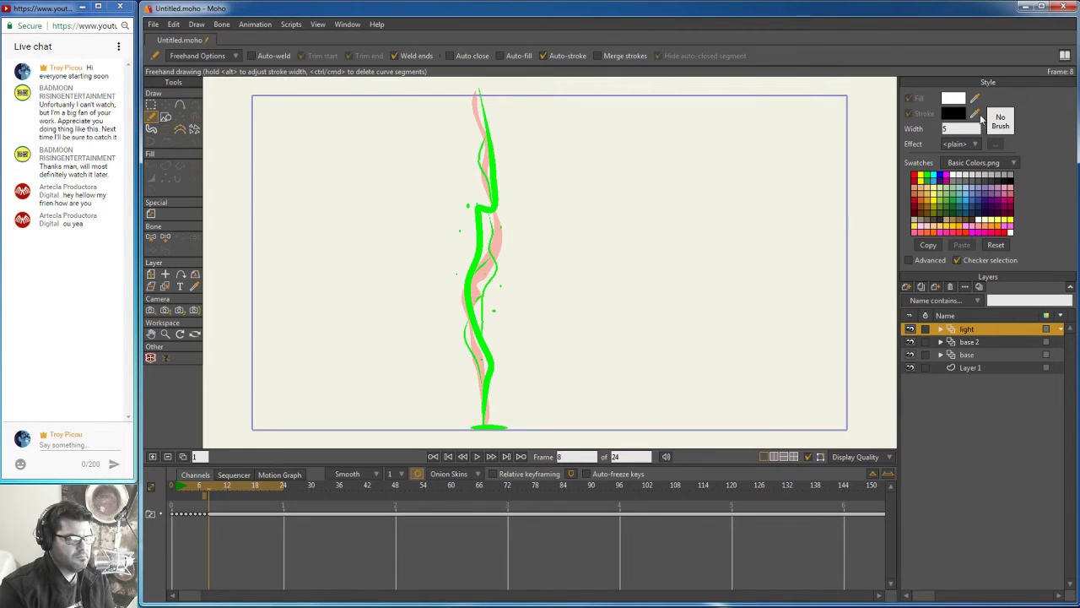
left_click_drag(977, 113, 956, 171)
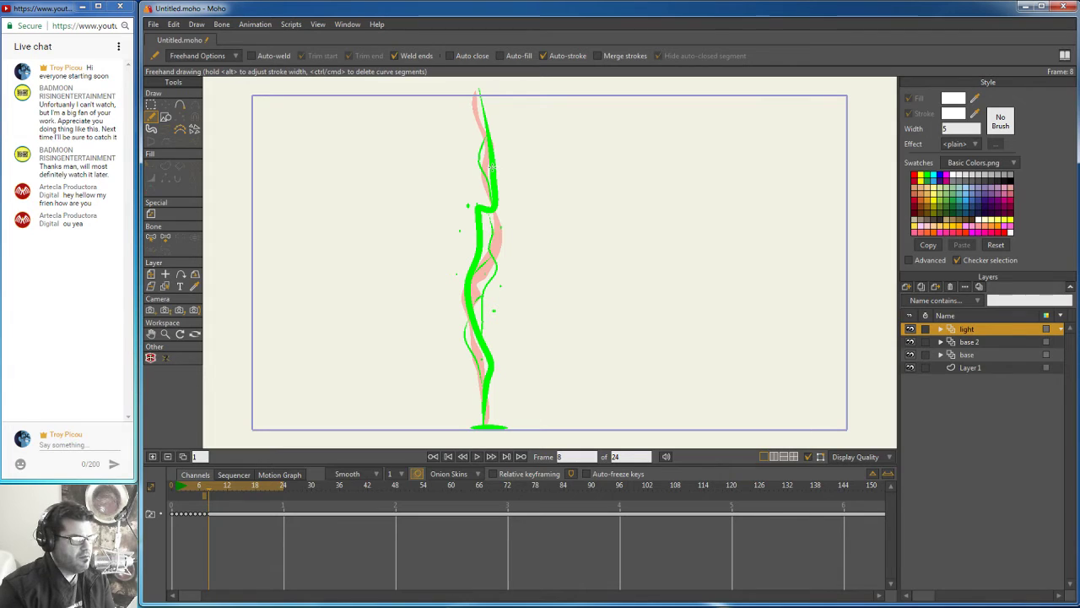
Step: Draw thin white highlight lines along the thinning green streams on frames 8 to 11, adding frames 9, 10 and 11
mouse_move(490, 163)
left_mouse_down()
mouse_move(490, 218)
mouse_move(474, 208)
mouse_move(475, 328)
mouse_move(489, 371)
left_mouse_up()
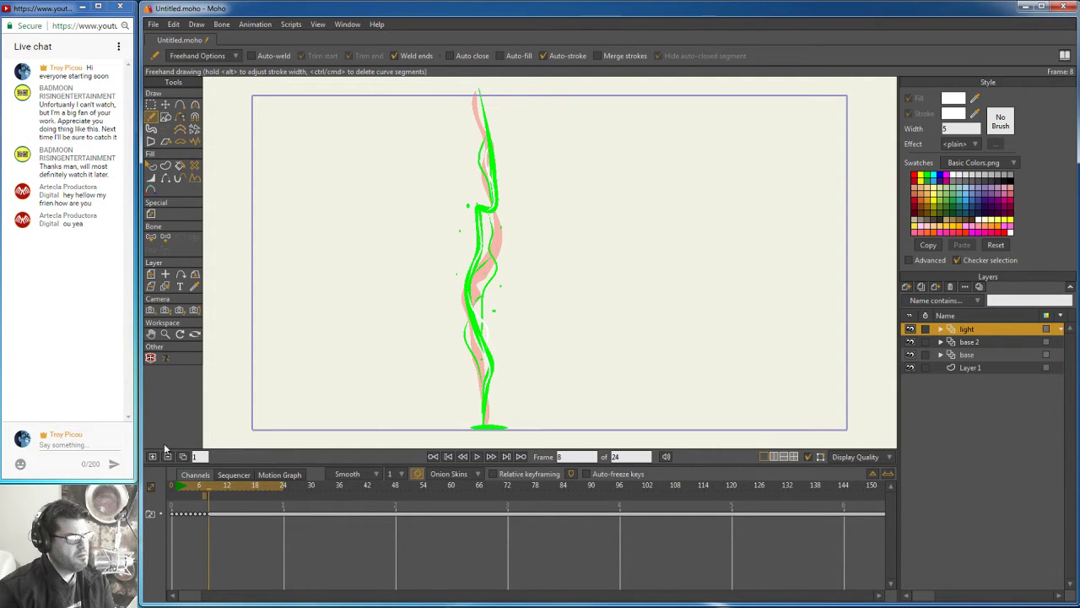
key("ctrl+Right")
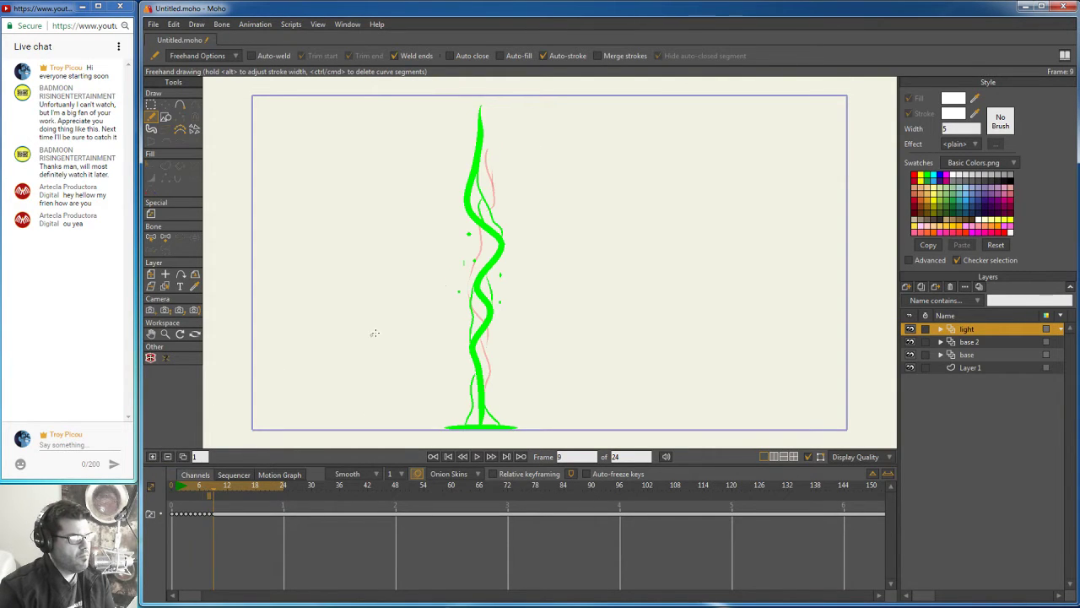
mouse_move(480, 155)
left_mouse_down()
mouse_move(465, 200)
mouse_move(505, 245)
mouse_move(477, 287)
mouse_move(485, 300)
mouse_move(494, 280)
mouse_move(481, 317)
mouse_move(480, 276)
mouse_move(491, 313)
mouse_move(471, 347)
mouse_move(483, 424)
left_mouse_up()
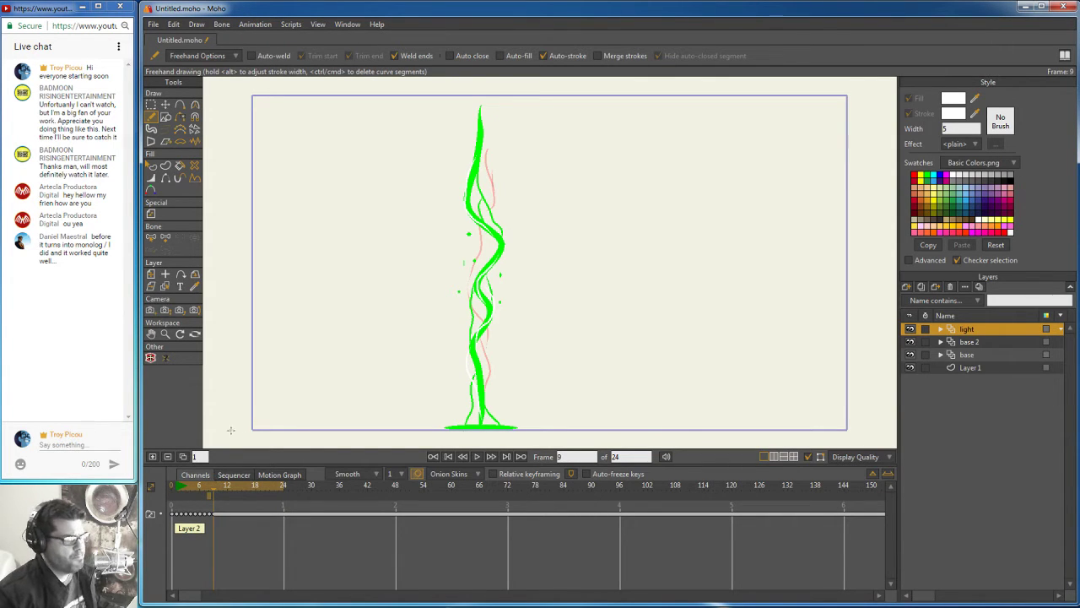
left_click(153, 457)
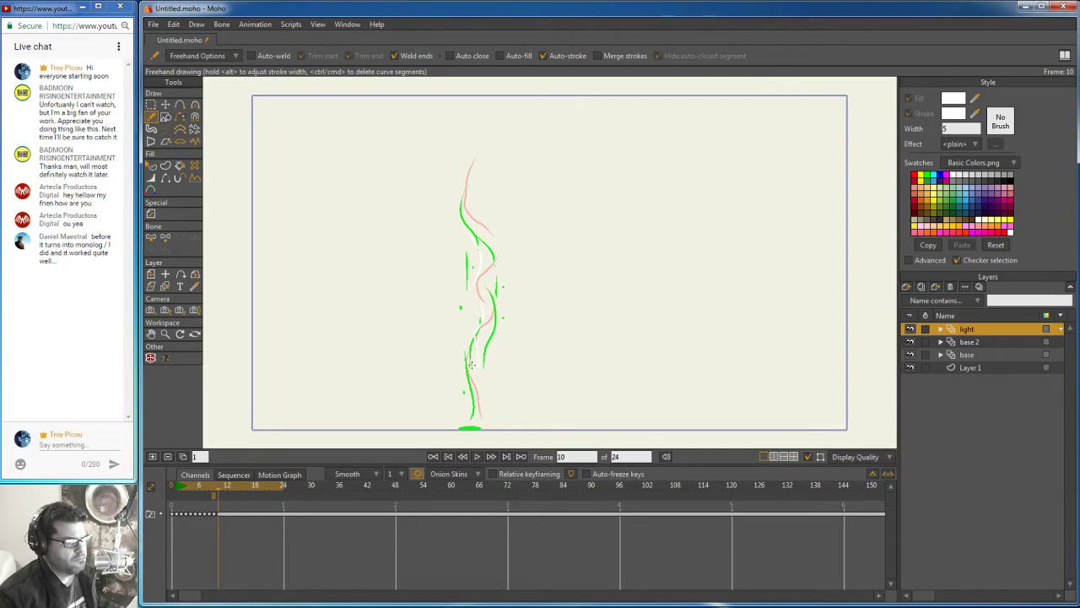
left_click(153, 457)
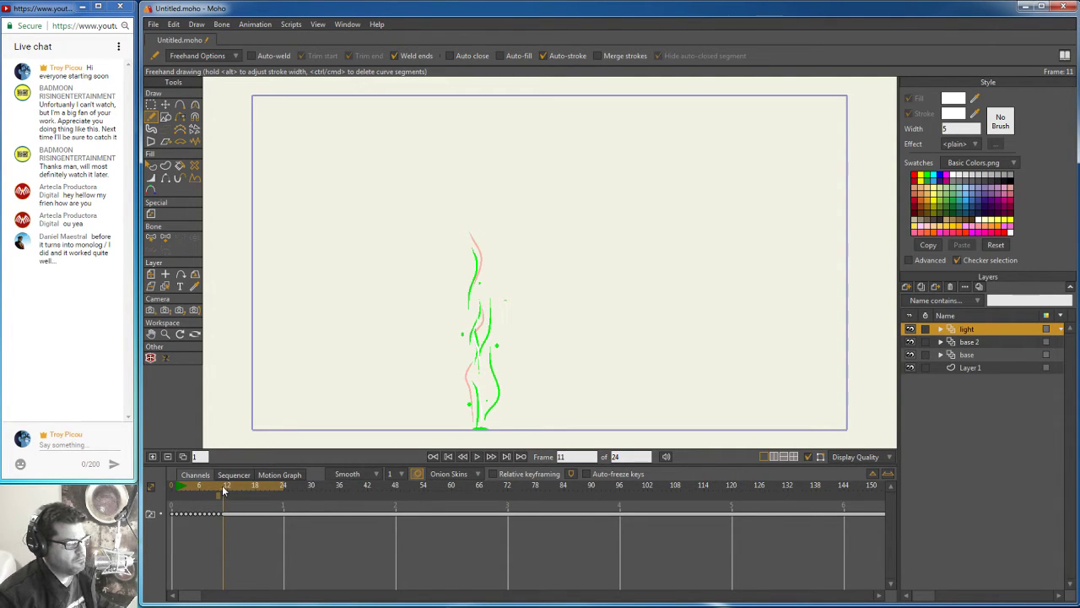
Step: Add empty frames 12 to 18 to the light layer
left_click(153, 457)
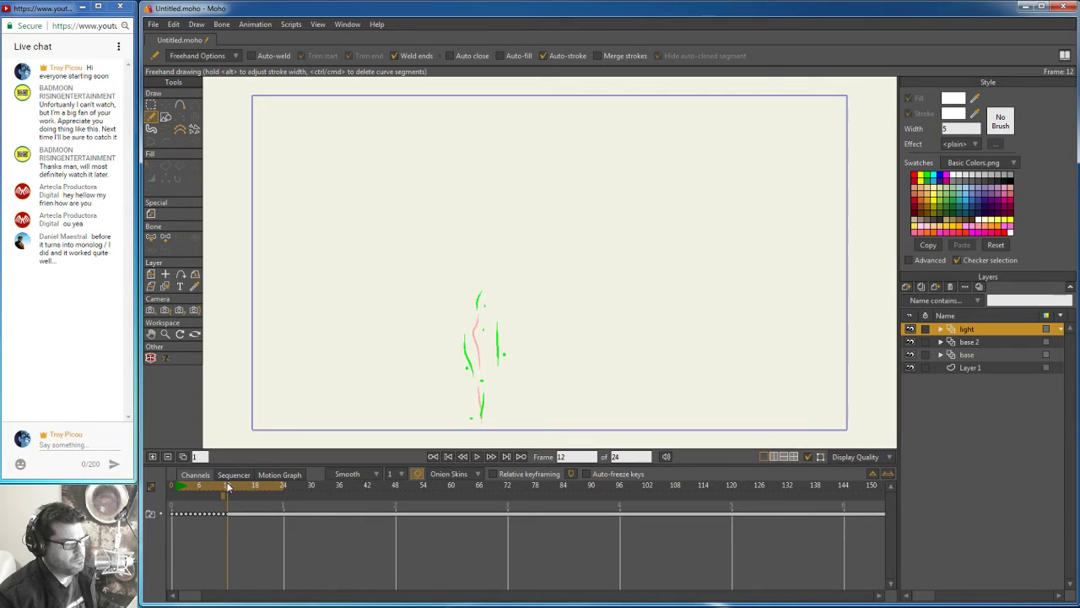
left_click(153, 457)
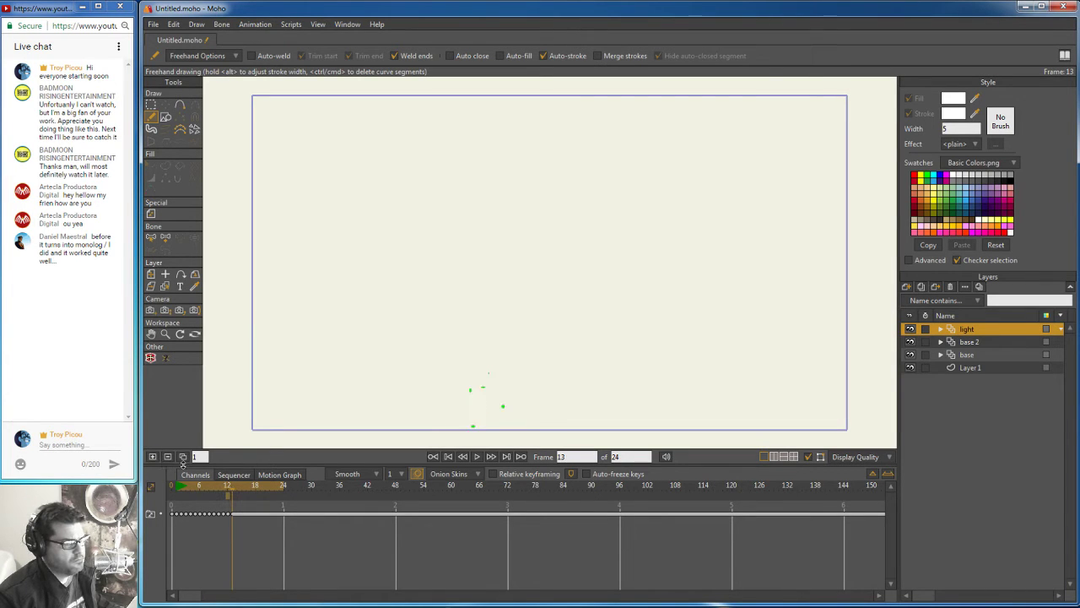
left_click(153, 456)
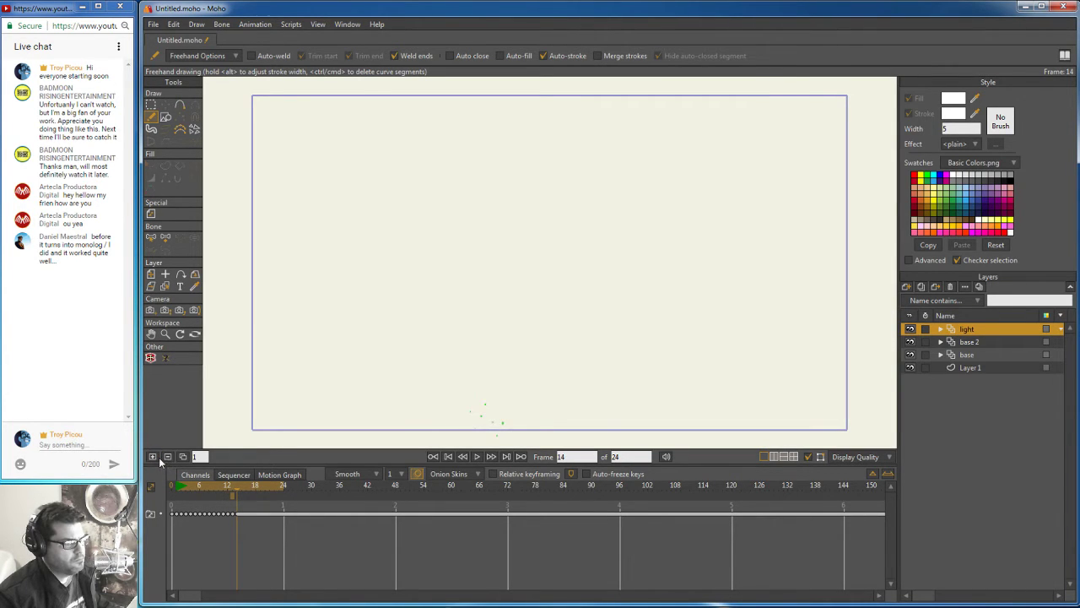
left_click(153, 456)
left_click(153, 456)
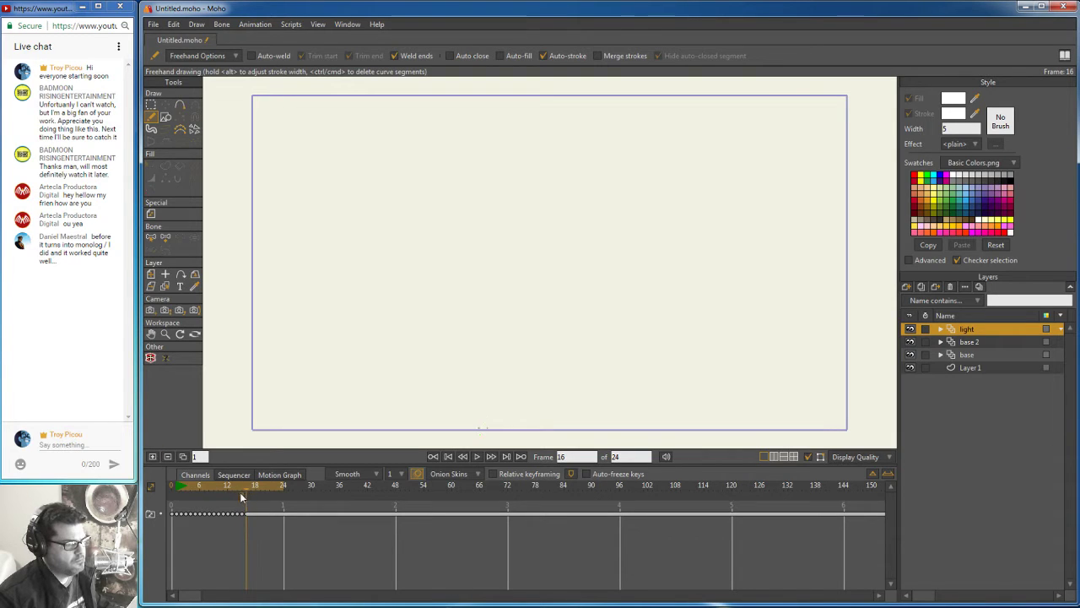
left_click(153, 457)
left_click(153, 456)
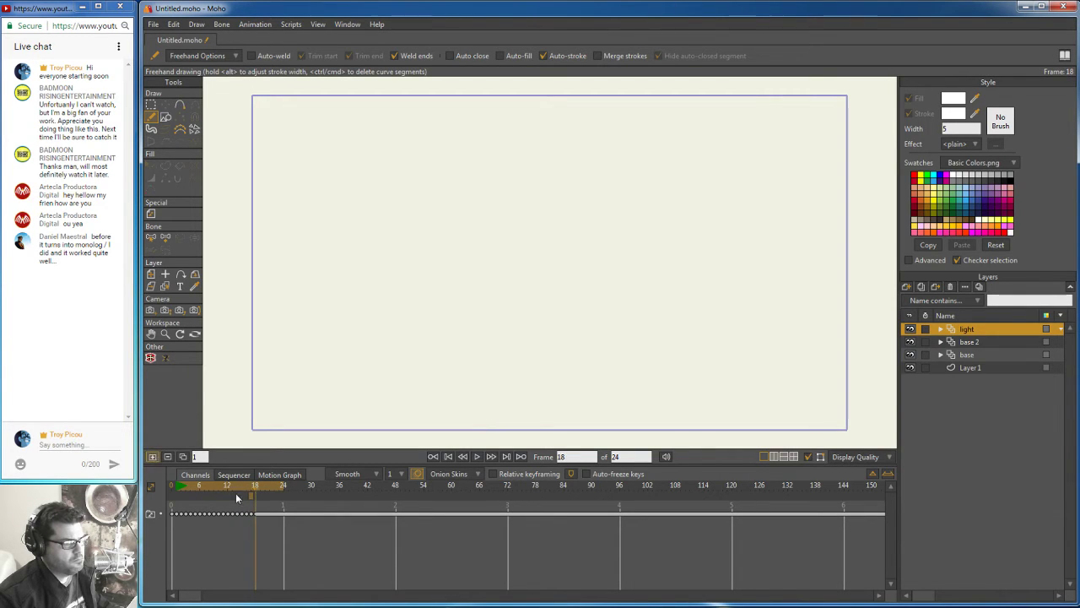
Step: Return to frame 2 and draw thin white accent lines beside the highlights on frames 2 and 3
mouse_move(236, 493)
left_mouse_down()
mouse_move(247, 488)
mouse_move(180, 487)
left_mouse_up()
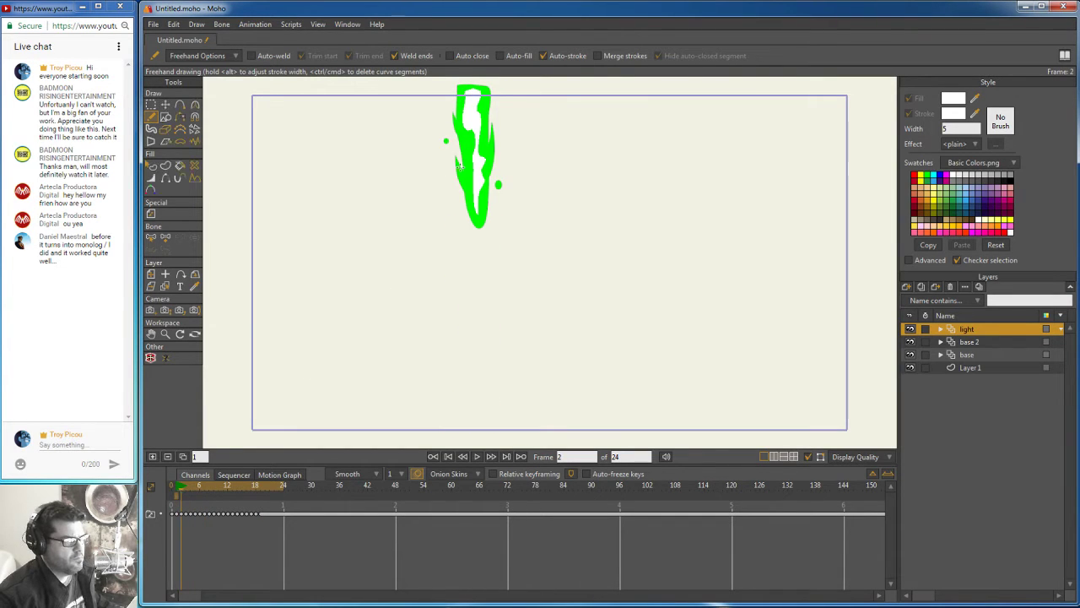
left_click_drag(465, 130, 474, 153)
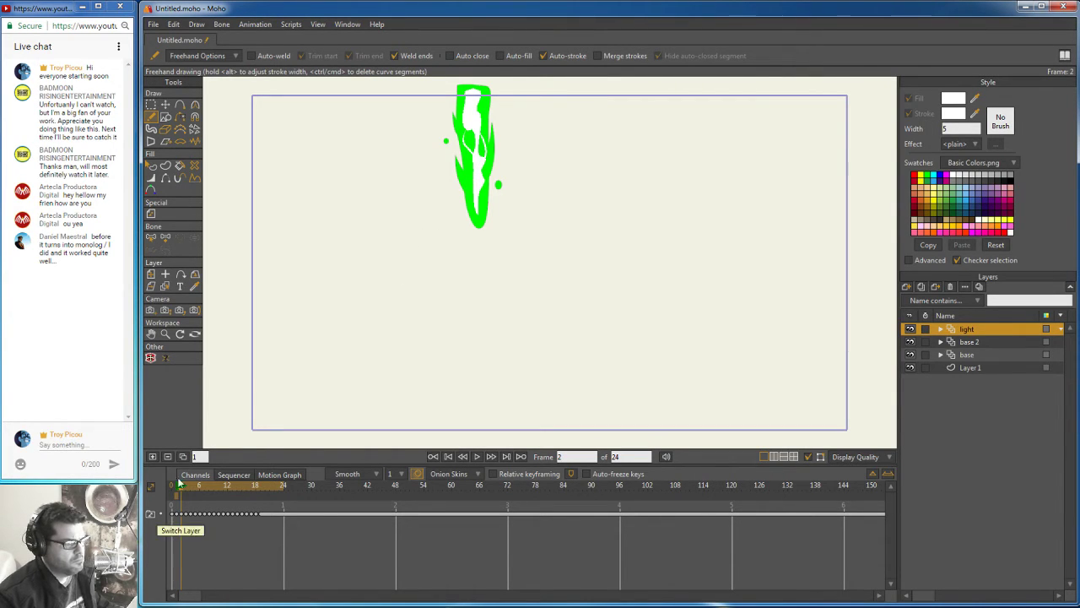
left_click_drag(180, 490, 181, 494)
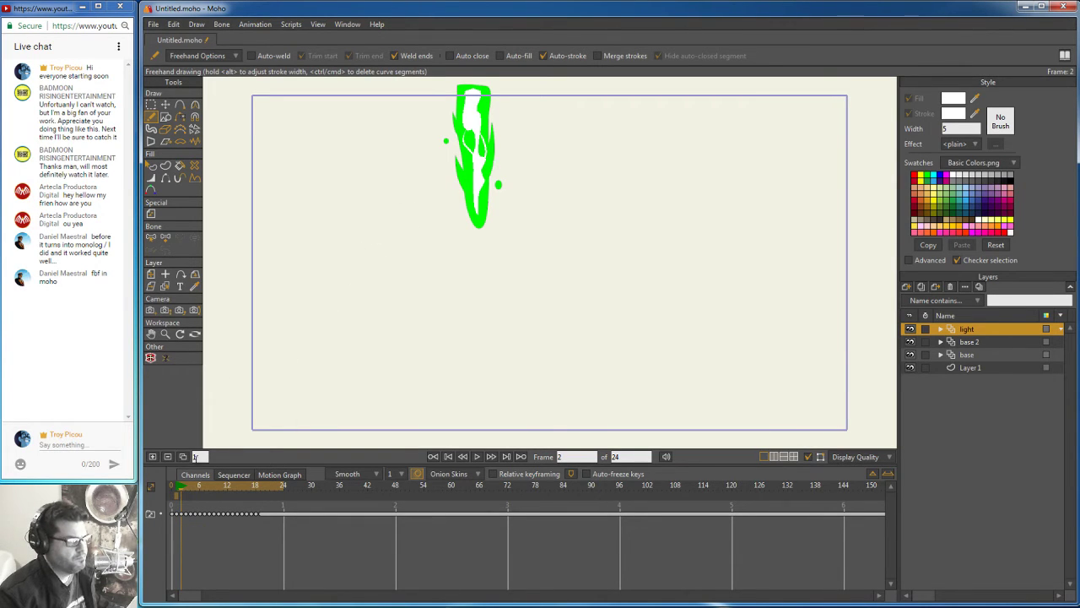
left_click(185, 490)
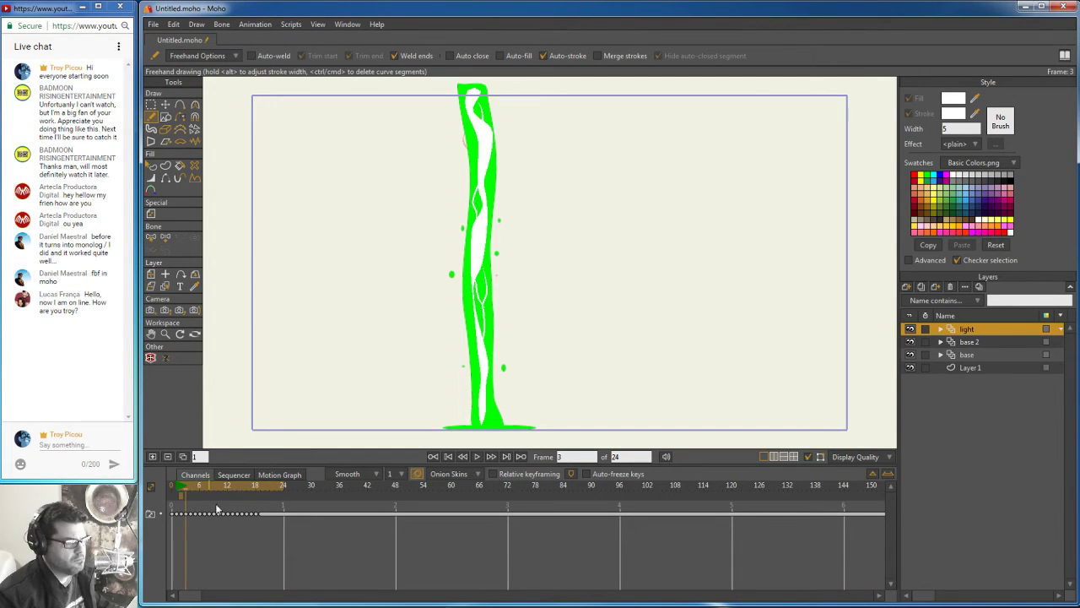
Step: Draw thin white accent lines branching off the highlight along the green stream on frame 4
left_click(191, 491)
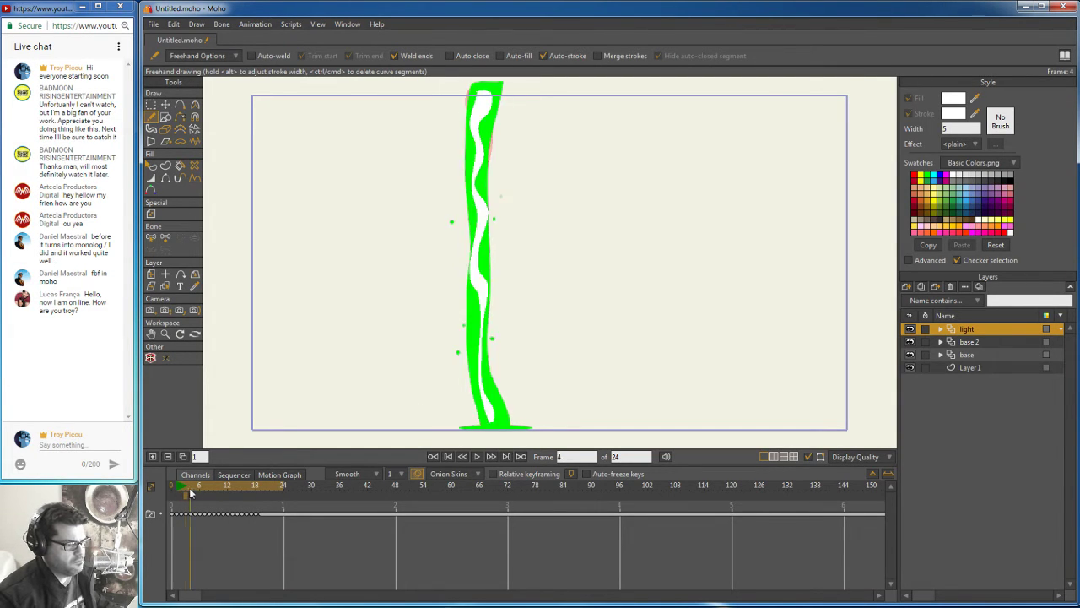
left_click_drag(476, 281, 481, 339)
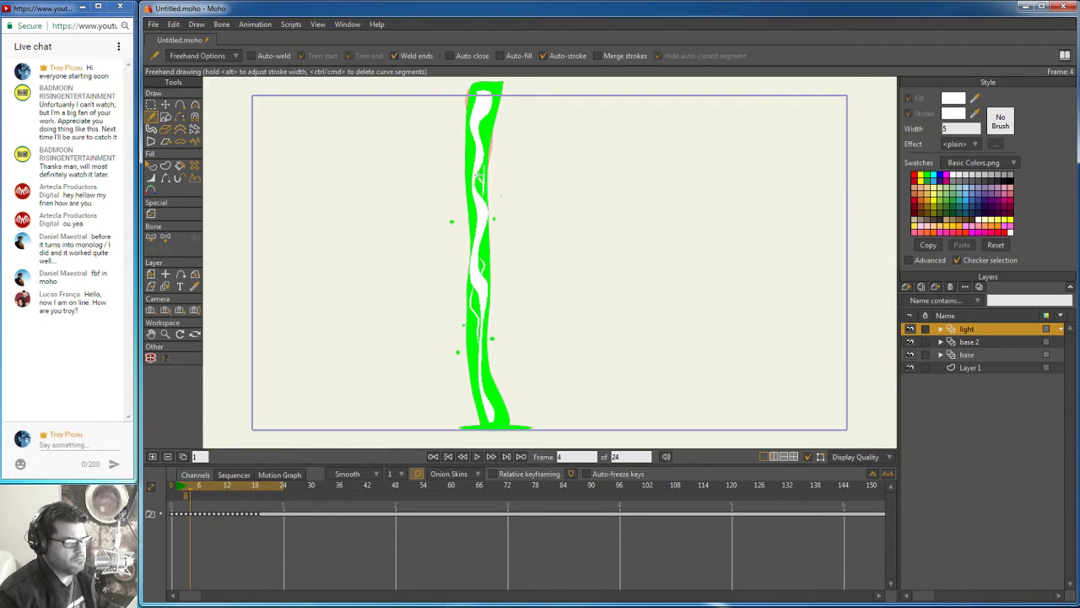
left_click_drag(478, 175, 488, 112)
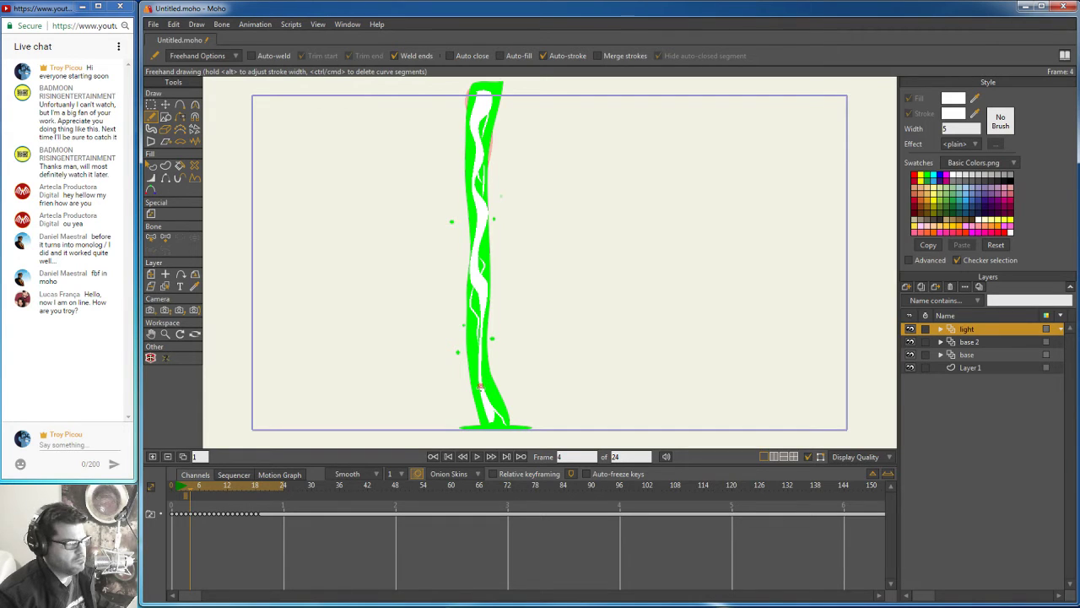
left_click_drag(480, 387, 481, 418)
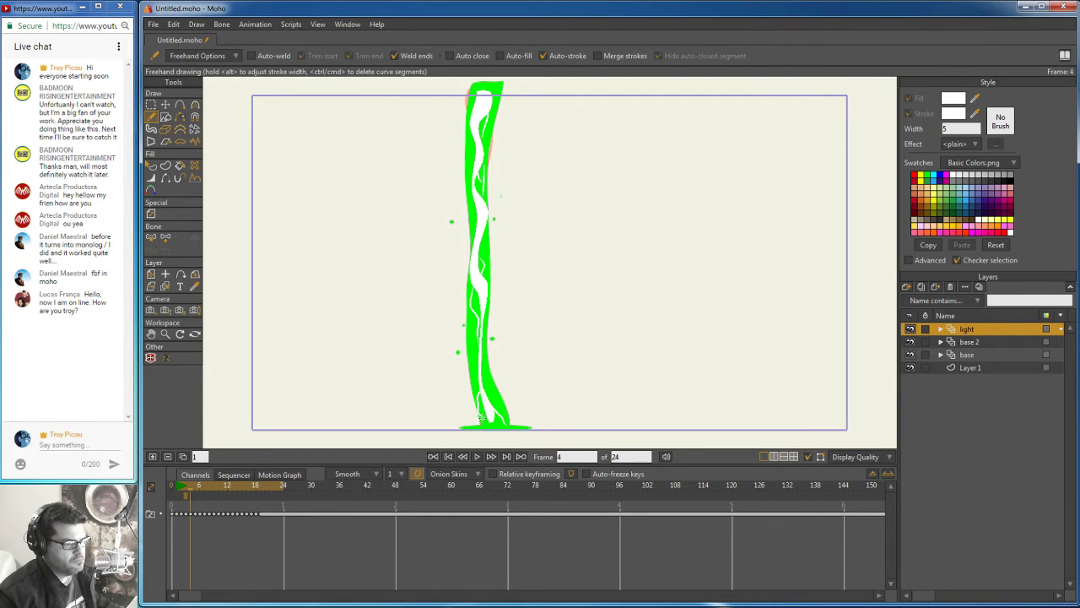
Step: Draw thin curved white accent lines around the highlight in the upper, middle and lower stream on frame 5
left_click(193, 487)
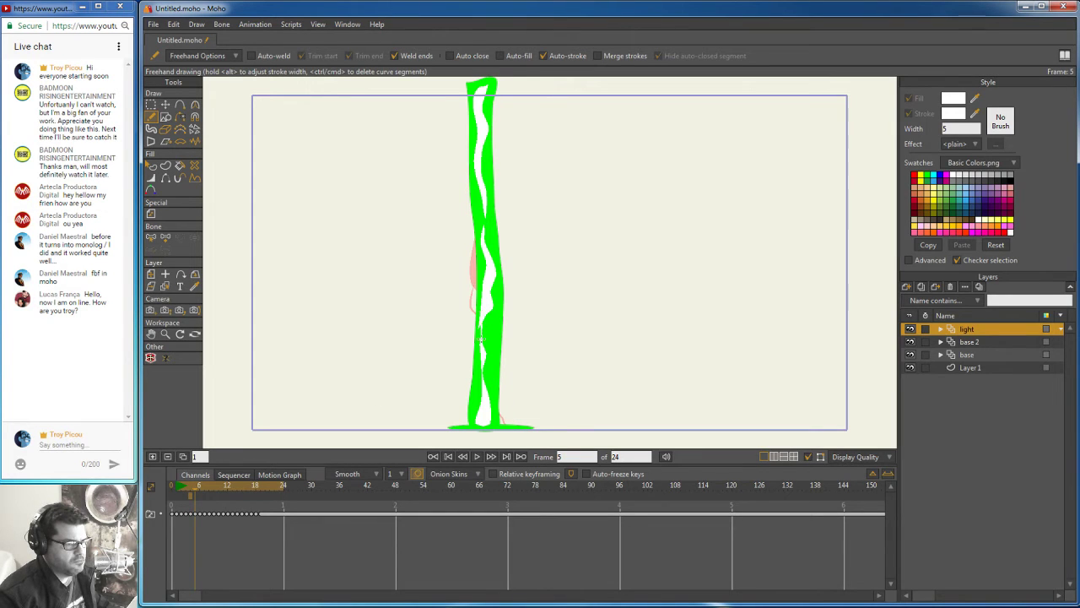
mouse_move(496, 297)
left_mouse_down()
mouse_move(494, 326)
mouse_move(485, 367)
left_mouse_up()
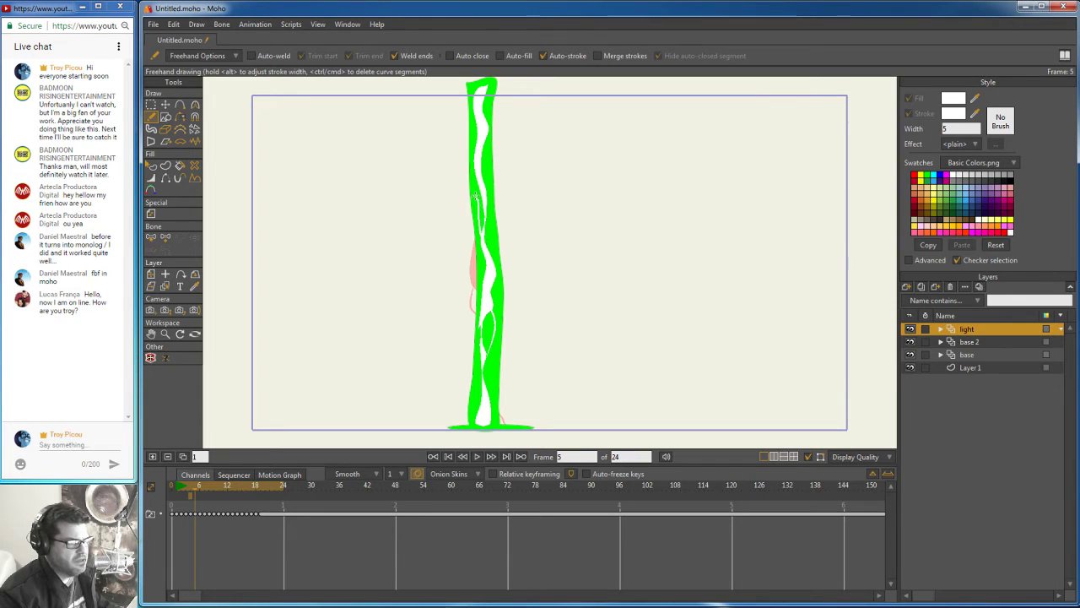
left_click_drag(491, 258, 488, 209)
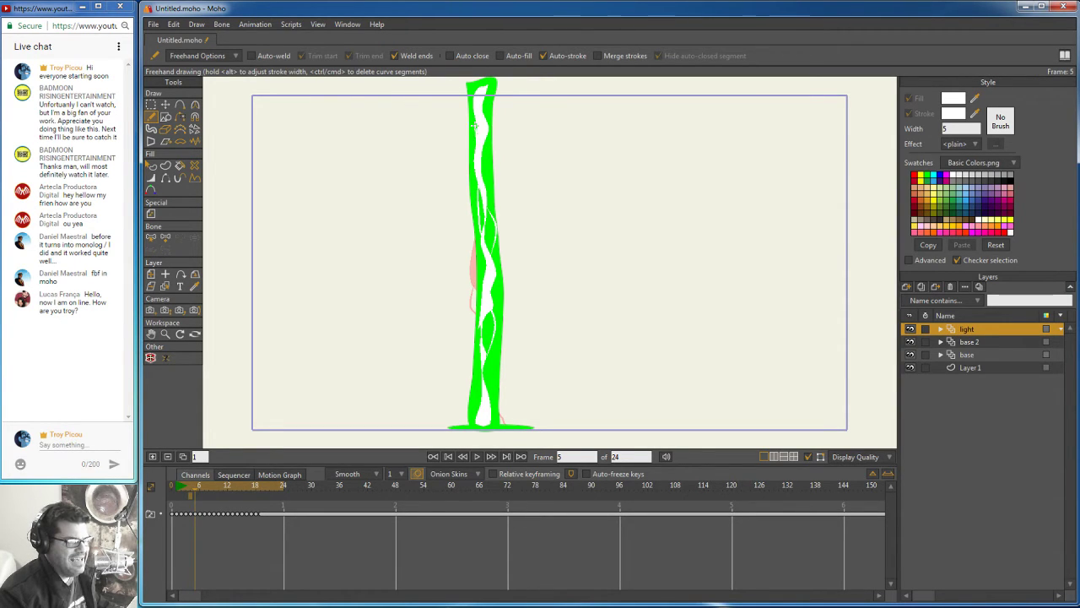
left_click_drag(484, 125, 476, 203)
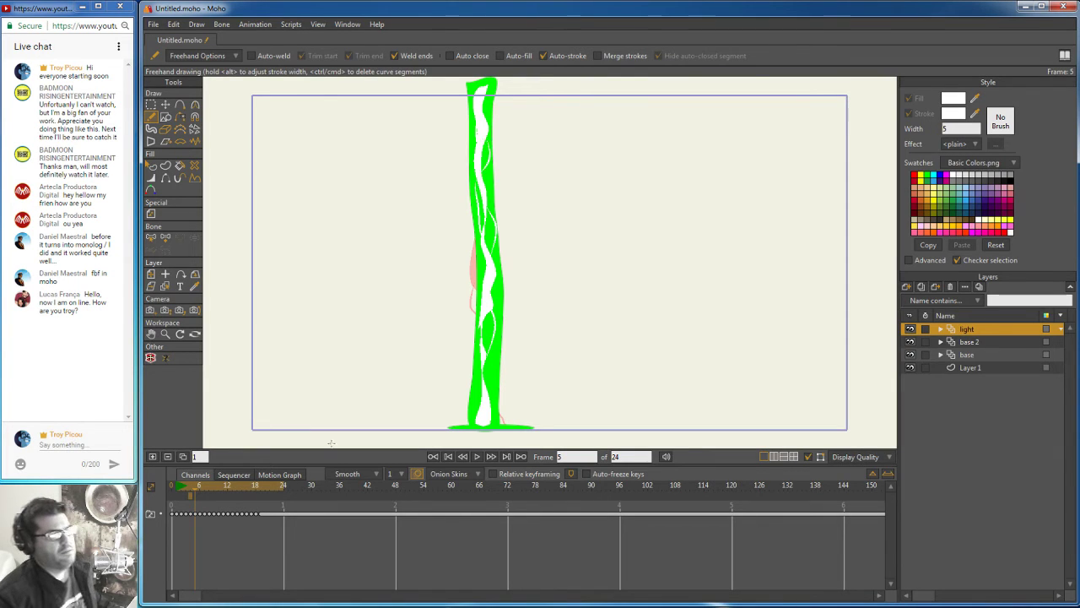
Step: Draw thin white accent lines branching off the highlight along the green stream on frames 6 and 7
left_click(201, 487)
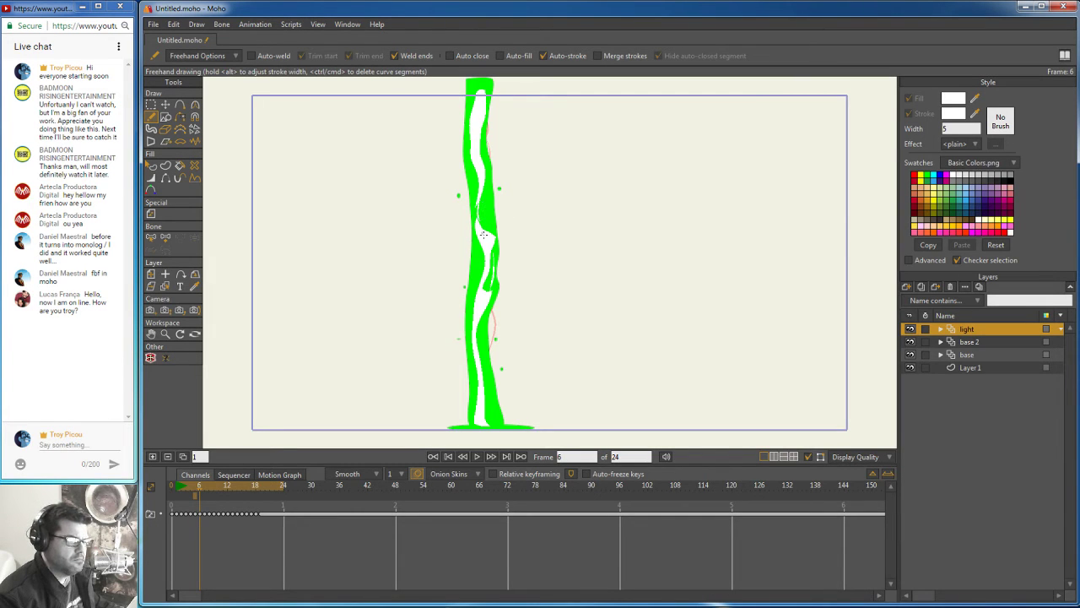
left_click_drag(475, 256, 479, 276)
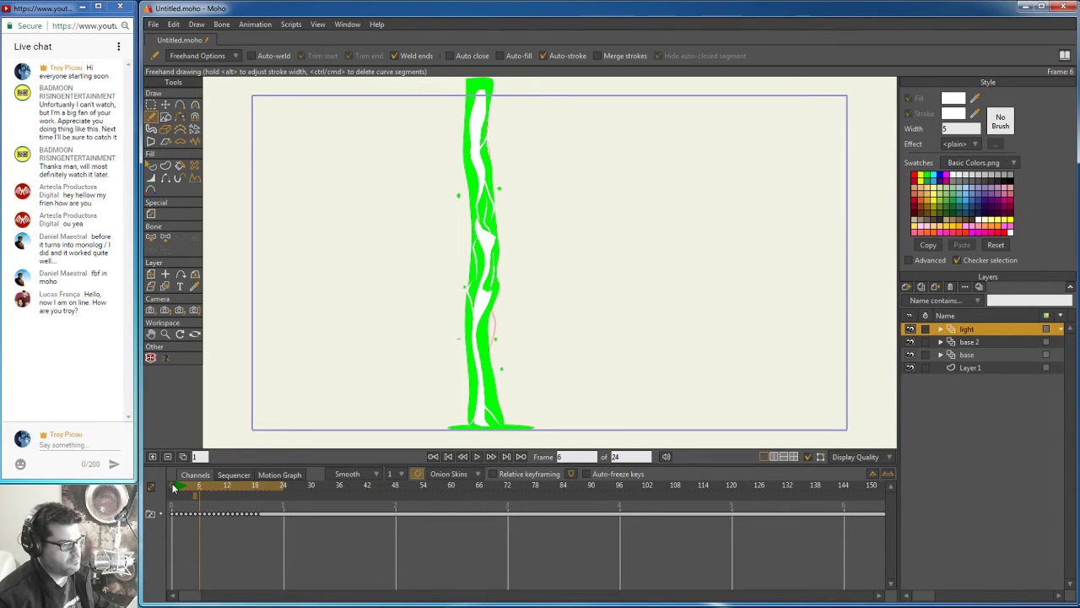
left_click(203, 488)
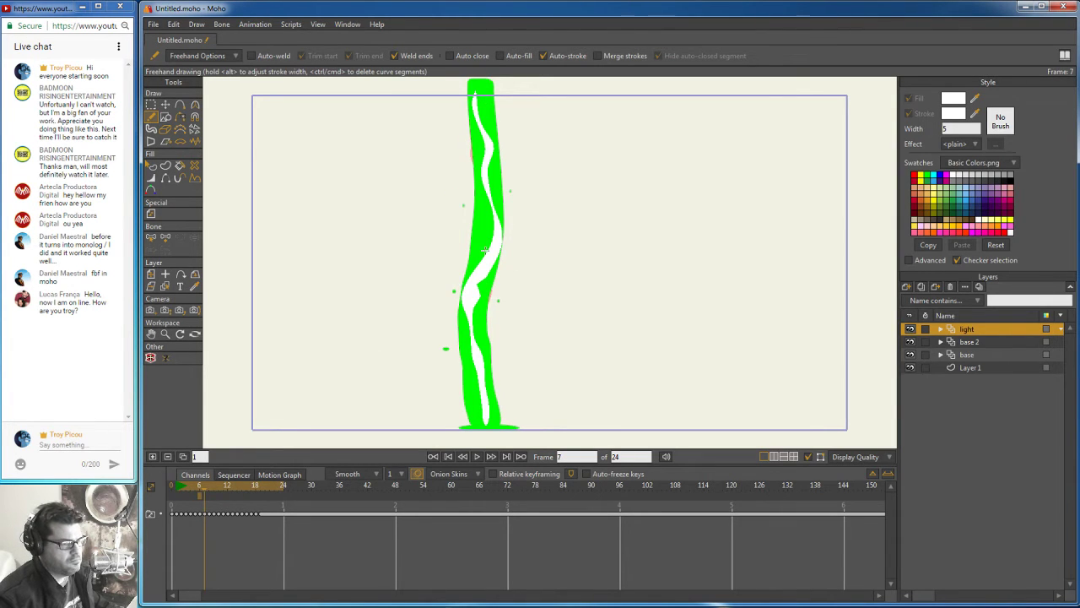
left_click_drag(481, 248, 487, 212)
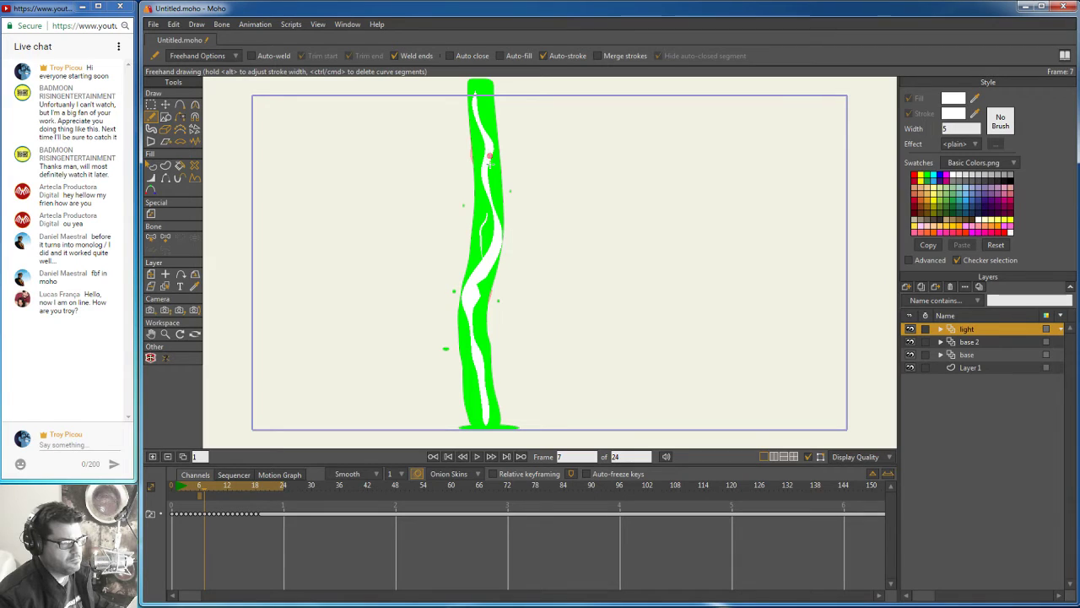
mouse_move(491, 157)
left_mouse_down()
mouse_move(487, 271)
mouse_move(480, 253)
mouse_move(477, 305)
mouse_move(472, 298)
mouse_move(484, 325)
mouse_move(473, 388)
mouse_move(482, 424)
left_mouse_up()
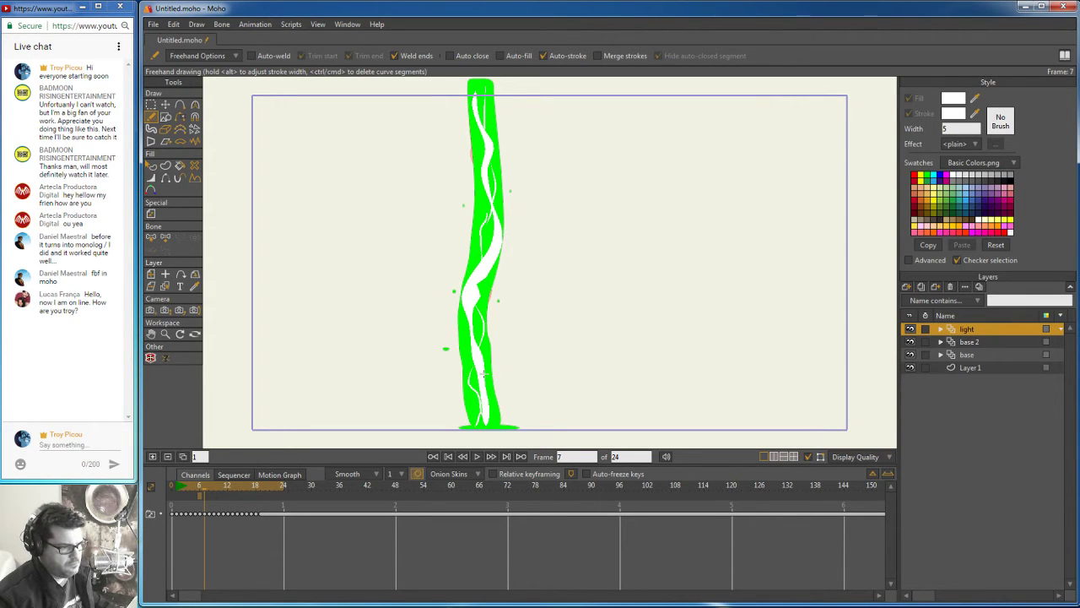
left_click_drag(485, 372, 501, 425)
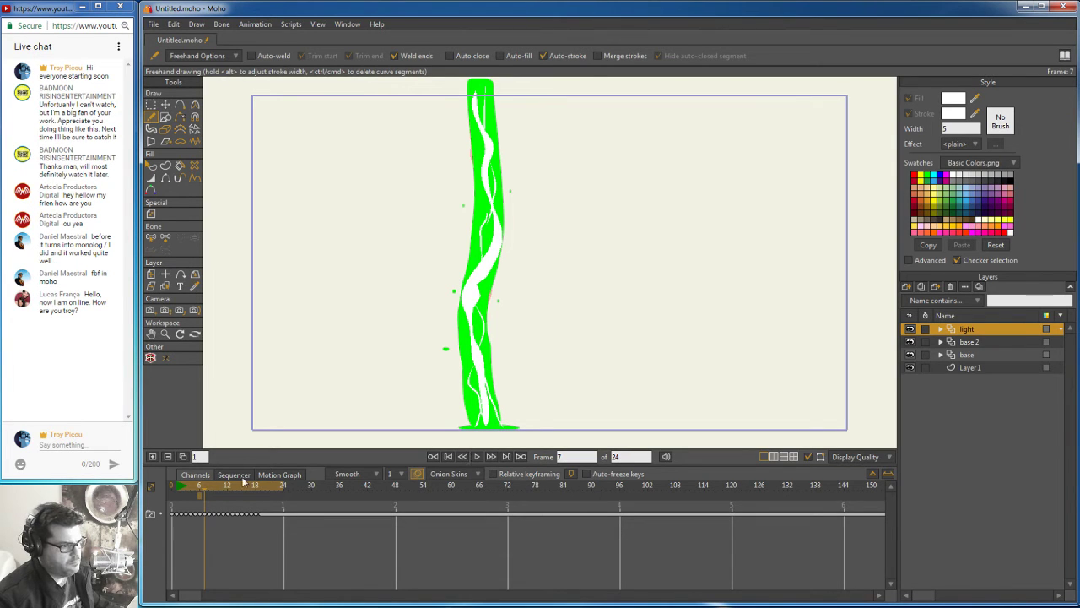
Step: Check the neighbouring frames, return to frame 7 and turn off onion skinning
left_click(209, 487)
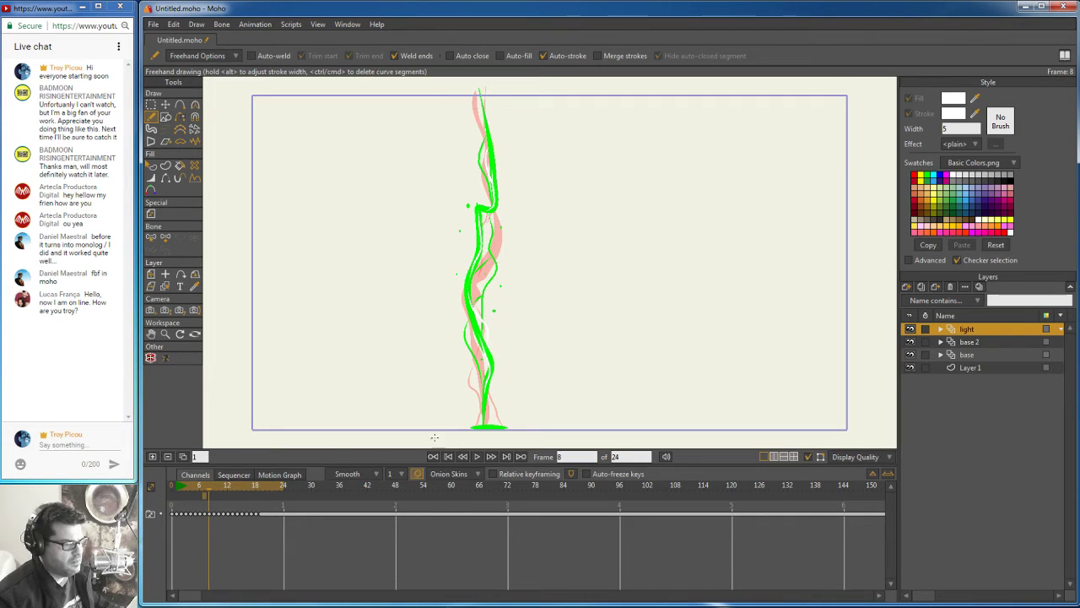
mouse_move(241, 486)
left_mouse_down()
mouse_move(166, 494)
mouse_move(217, 493)
mouse_move(206, 493)
left_mouse_up()
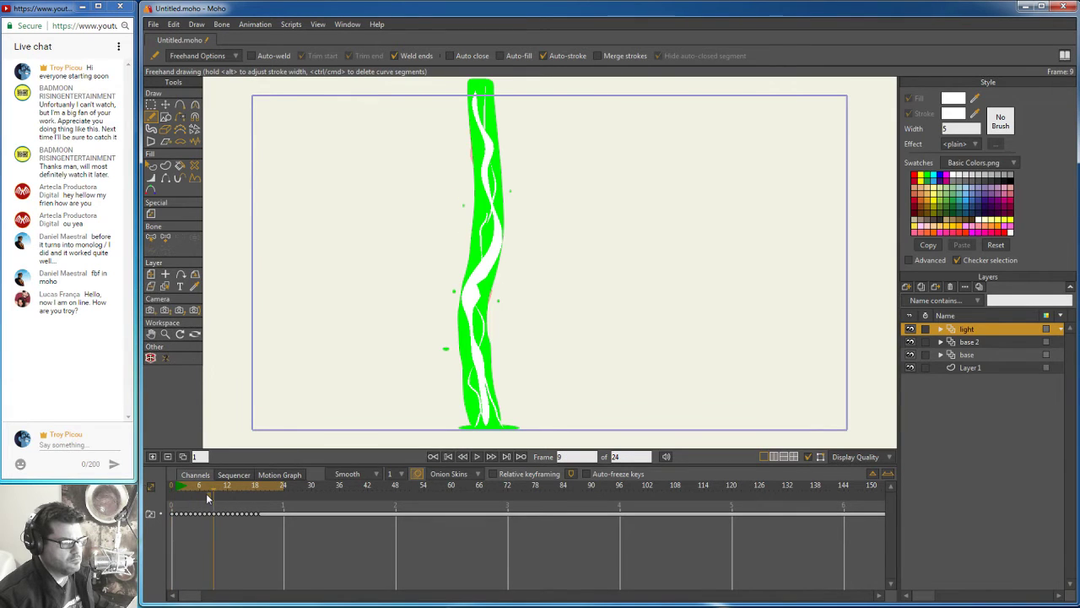
left_click(419, 476)
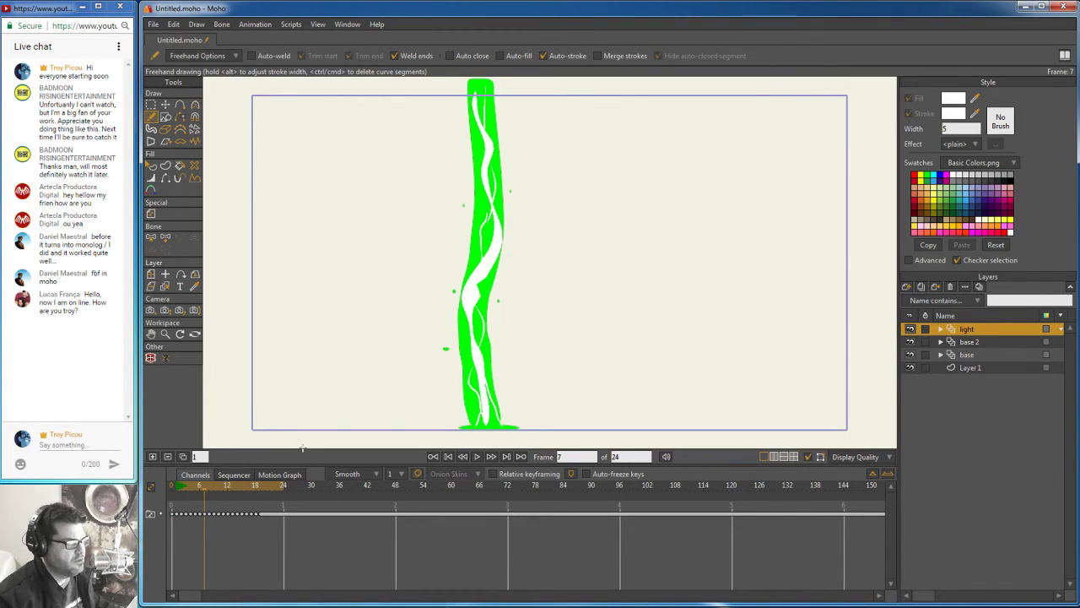
Step: Render a preview of frame 5 to examine the highlights against the green glow, then close it
mouse_move(205, 489)
left_mouse_down()
mouse_move(177, 487)
mouse_move(220, 487)
mouse_move(182, 488)
mouse_move(196, 488)
left_mouse_up()
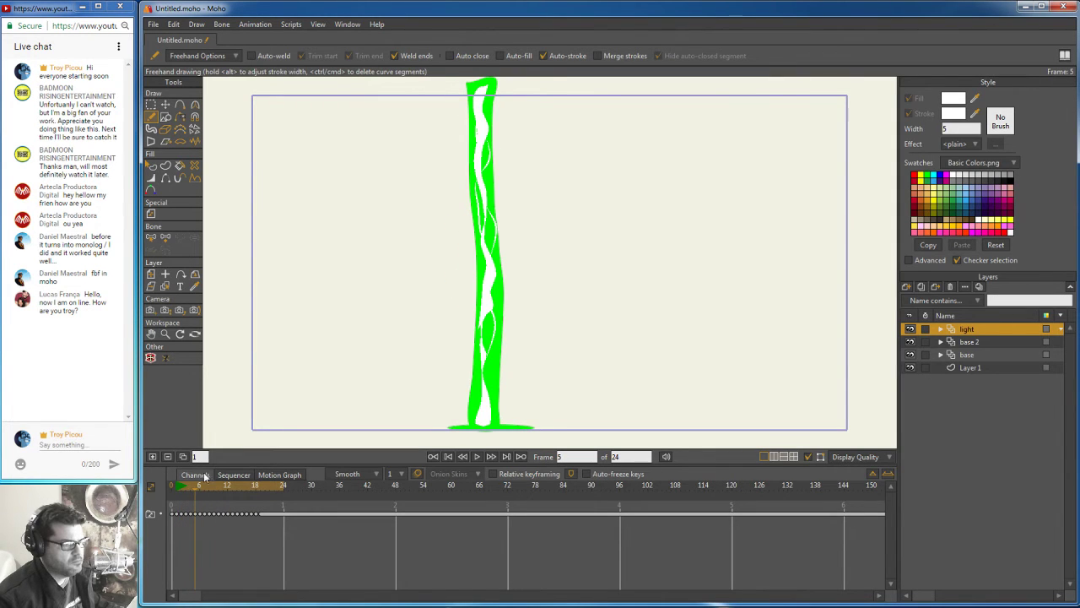
left_click(153, 25)
left_click(181, 310)
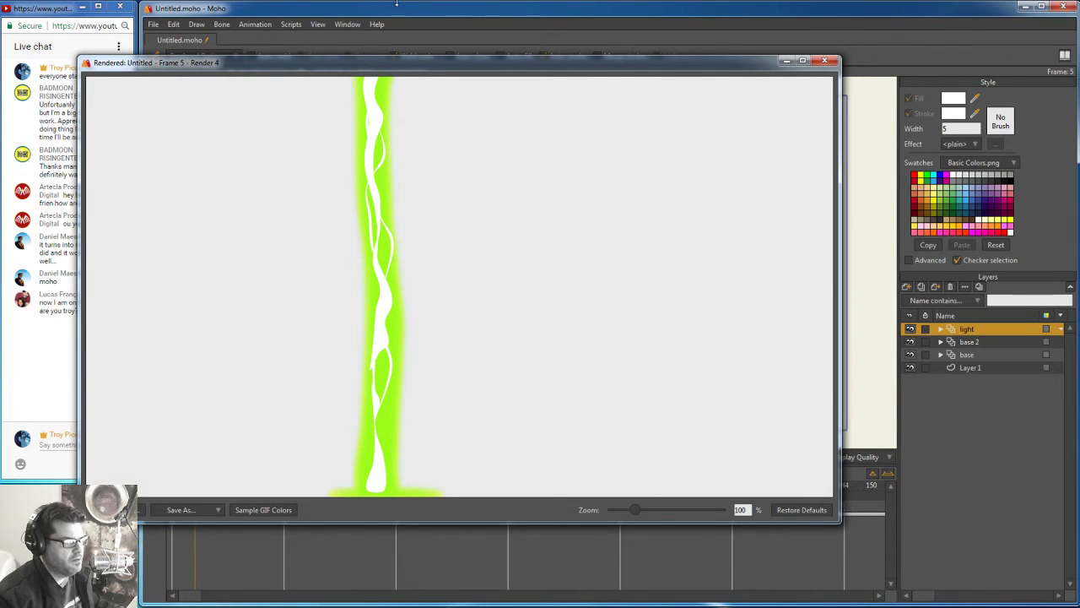
left_click(824, 60)
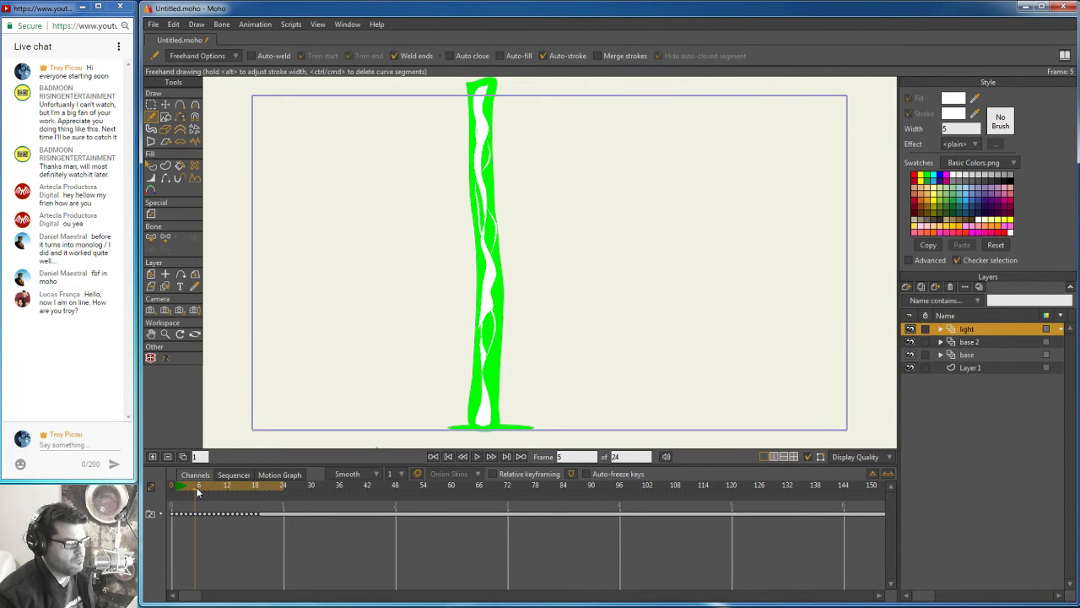
Step: Go to frame 0 and set the light layer's opacity to 75%
left_click_drag(198, 492, 172, 489)
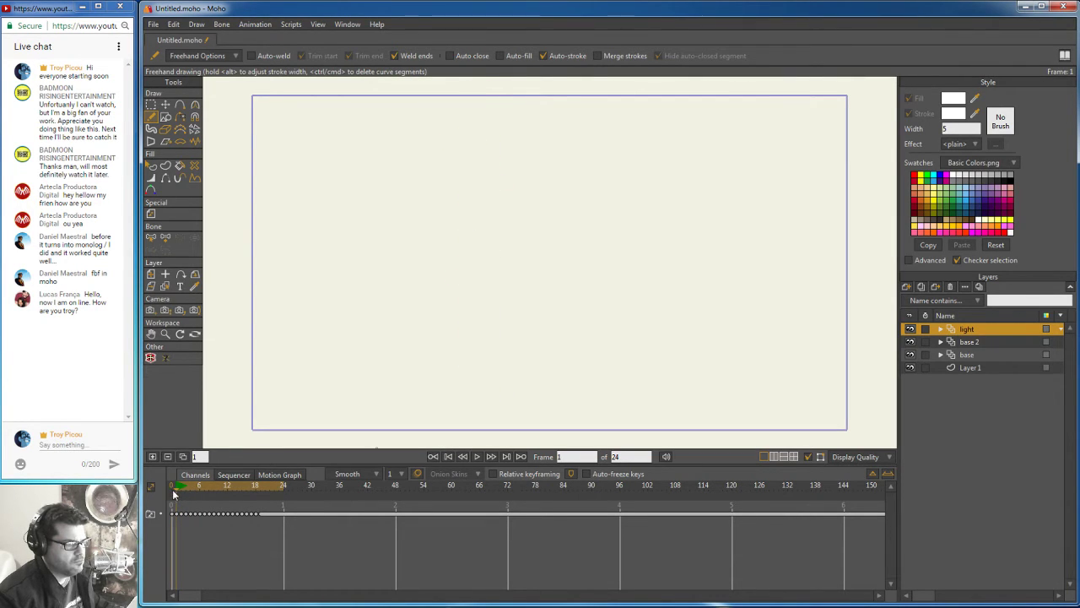
double_click(951, 327)
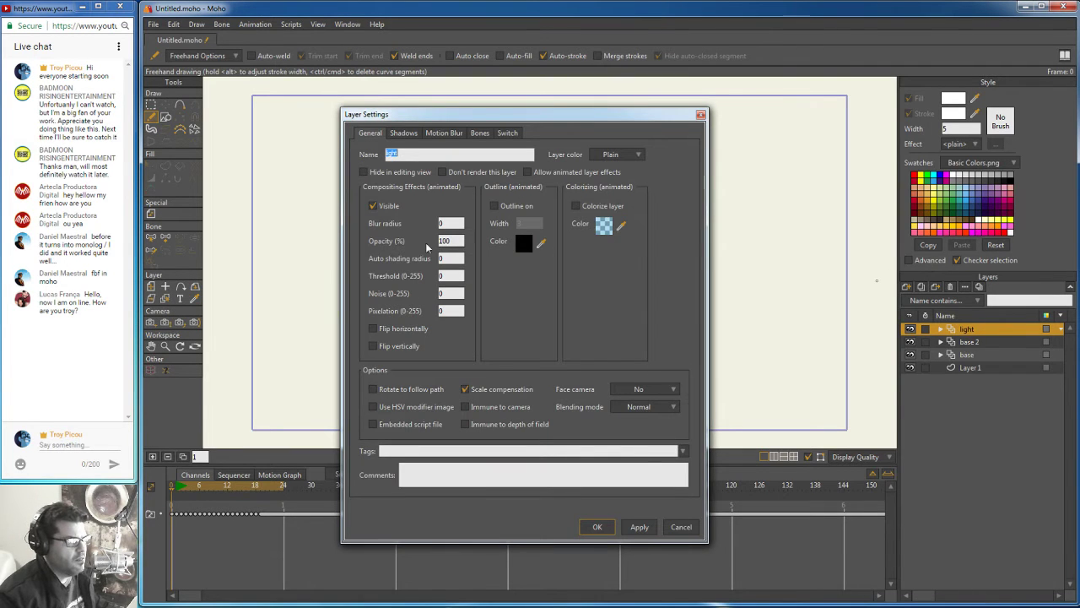
double_click(454, 240)
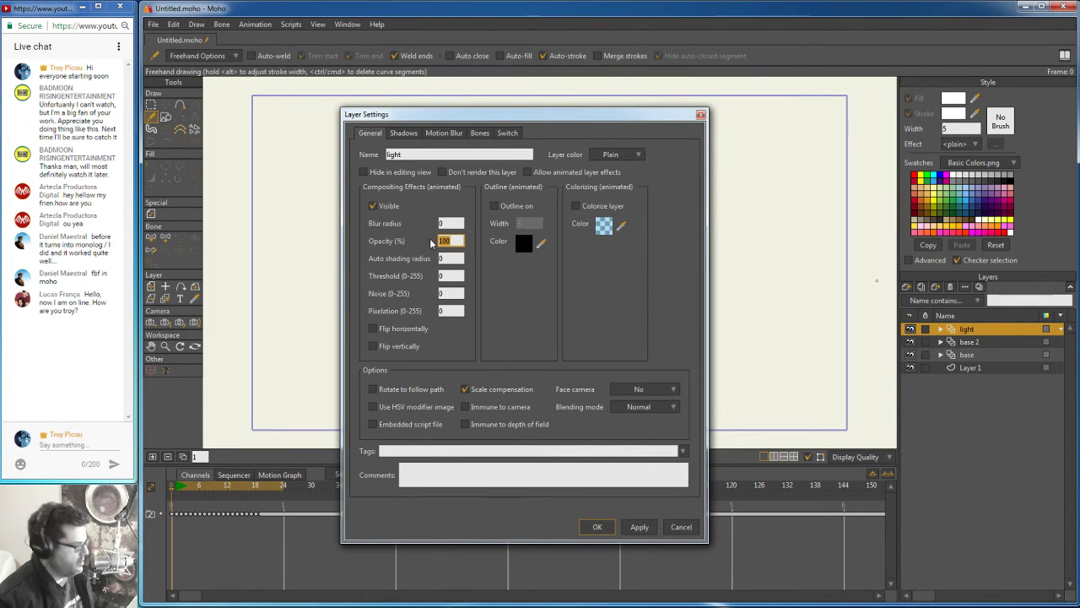
type("7")
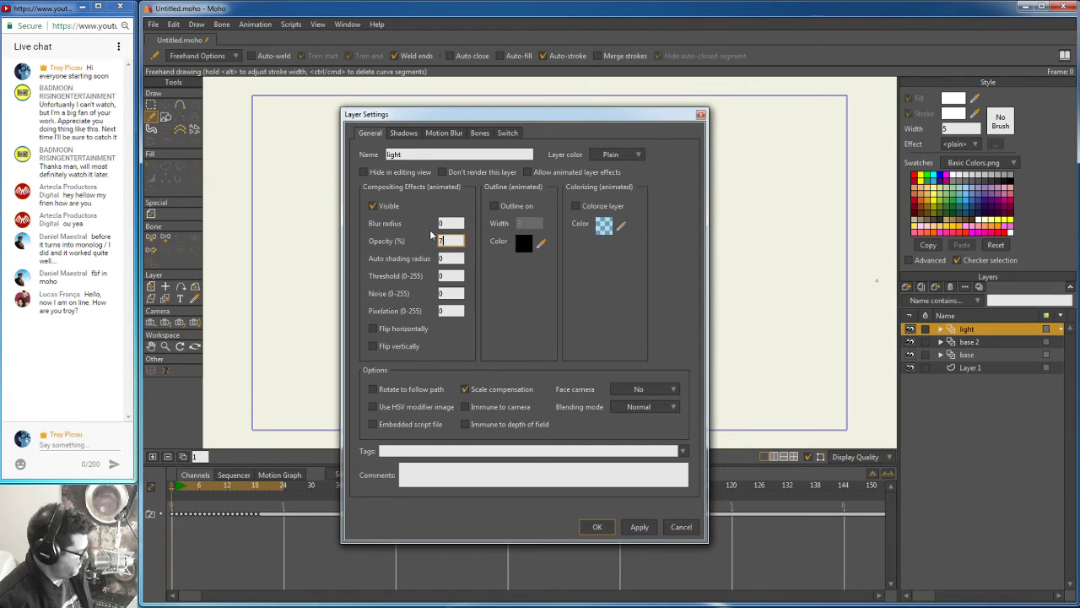
type("5")
left_click(639, 527)
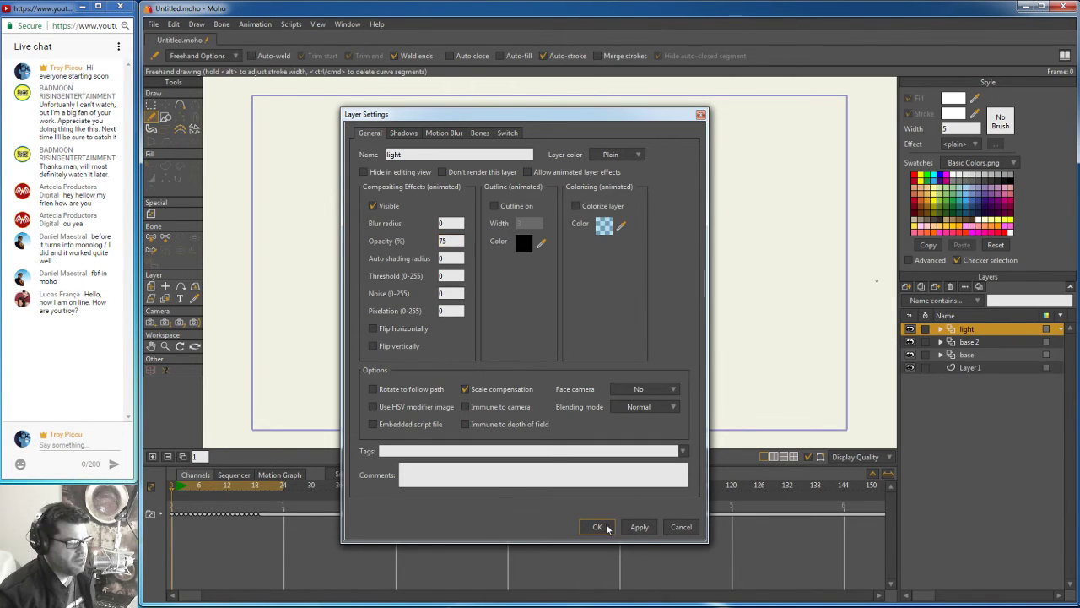
left_click(597, 527)
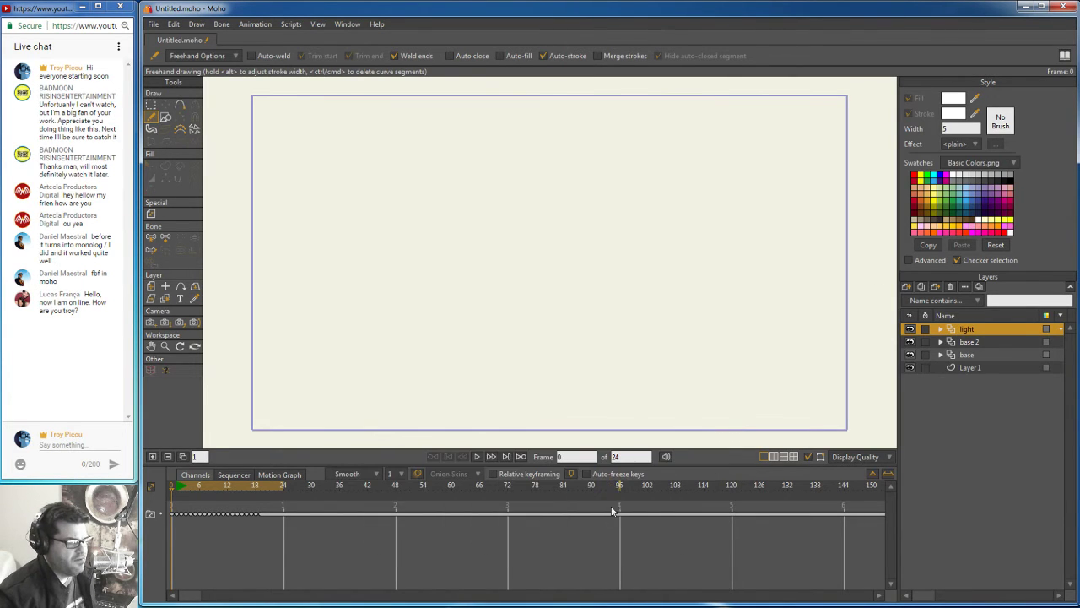
Step: Set the light layer's blur radius to 1
double_click(949, 327)
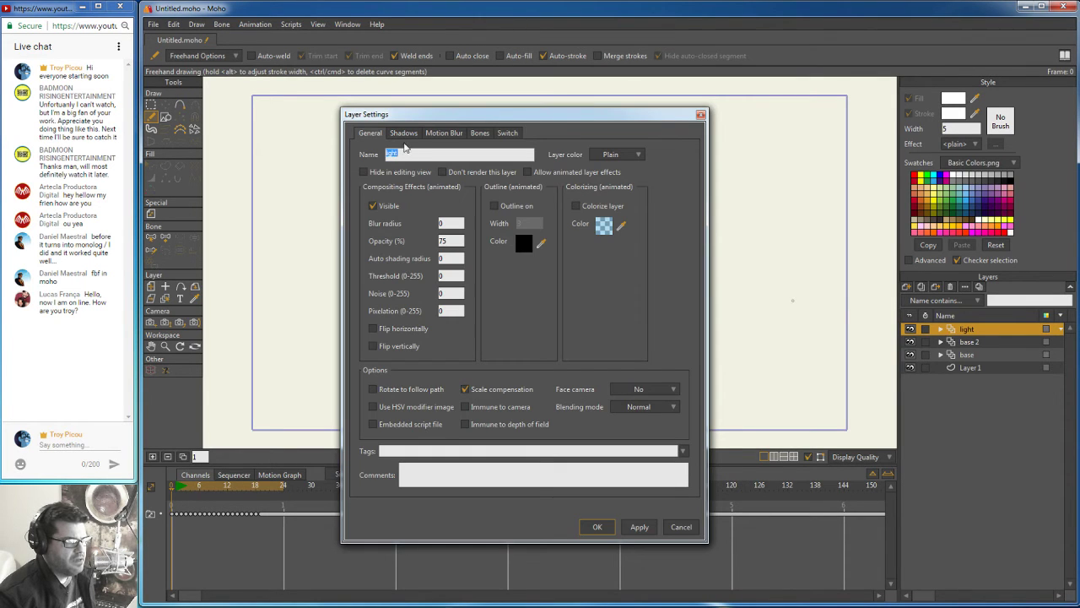
left_click(449, 222)
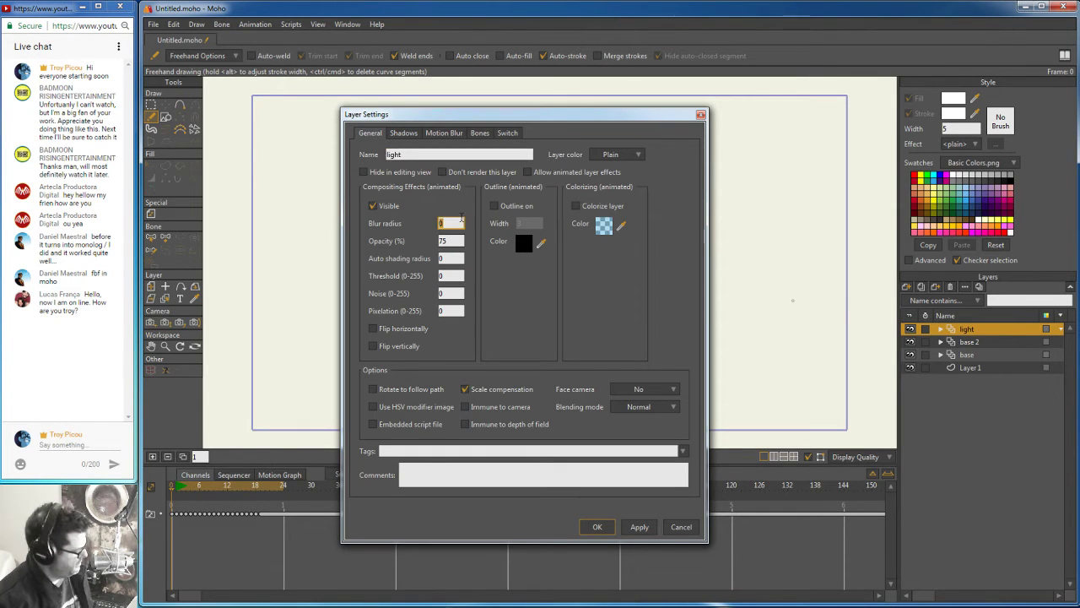
left_click(638, 527)
left_click(597, 526)
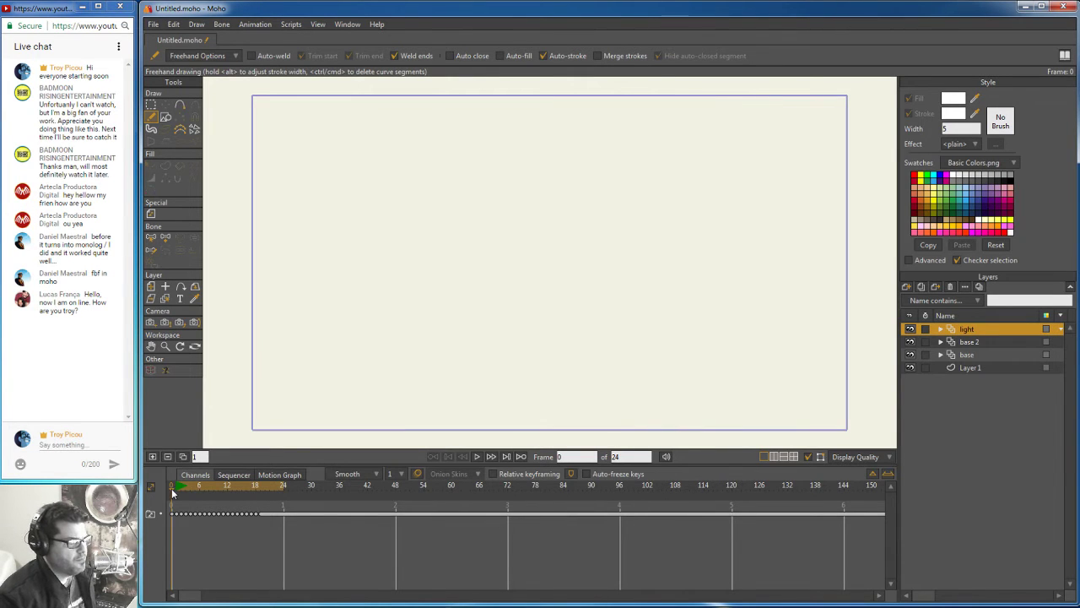
Step: Render a preview of frame 4 to examine the softened, semi-transparent highlights, then close it
left_click_drag(172, 492, 191, 487)
left_click(155, 25)
mouse_move(172, 59)
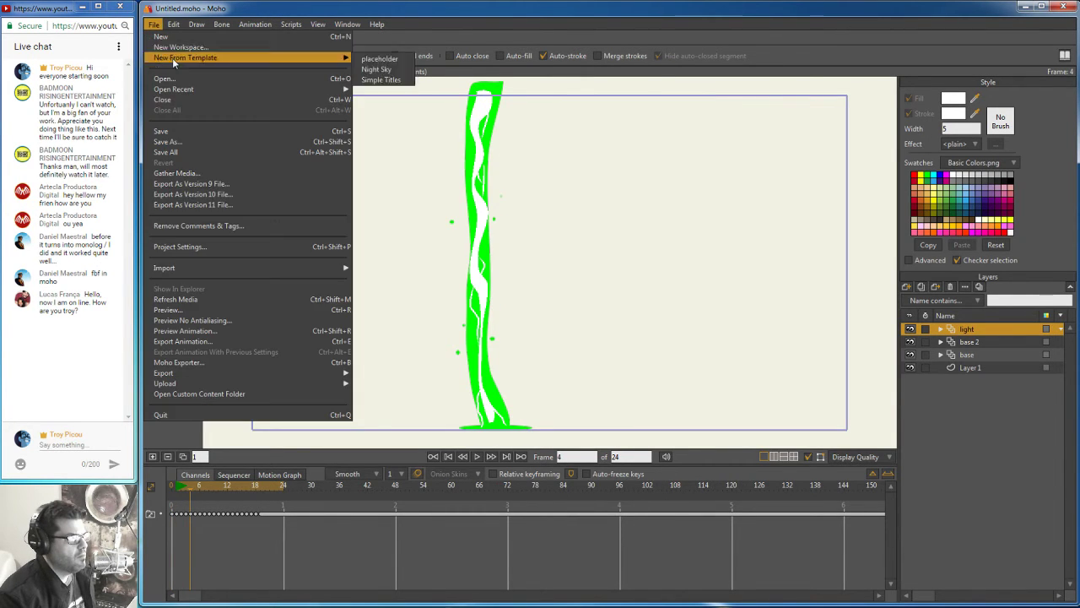
left_click(173, 310)
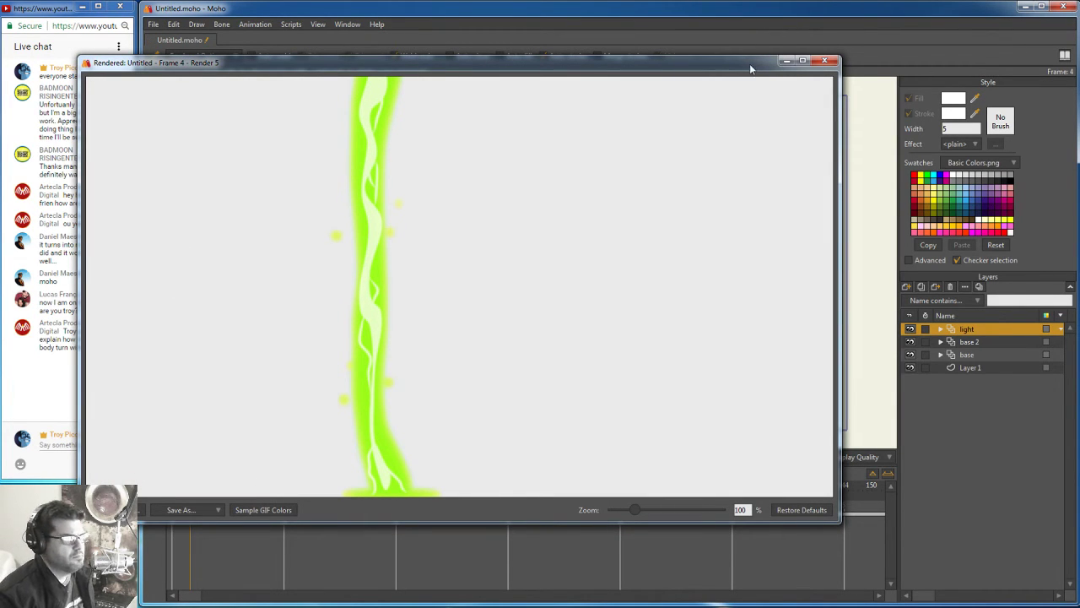
left_click(825, 61)
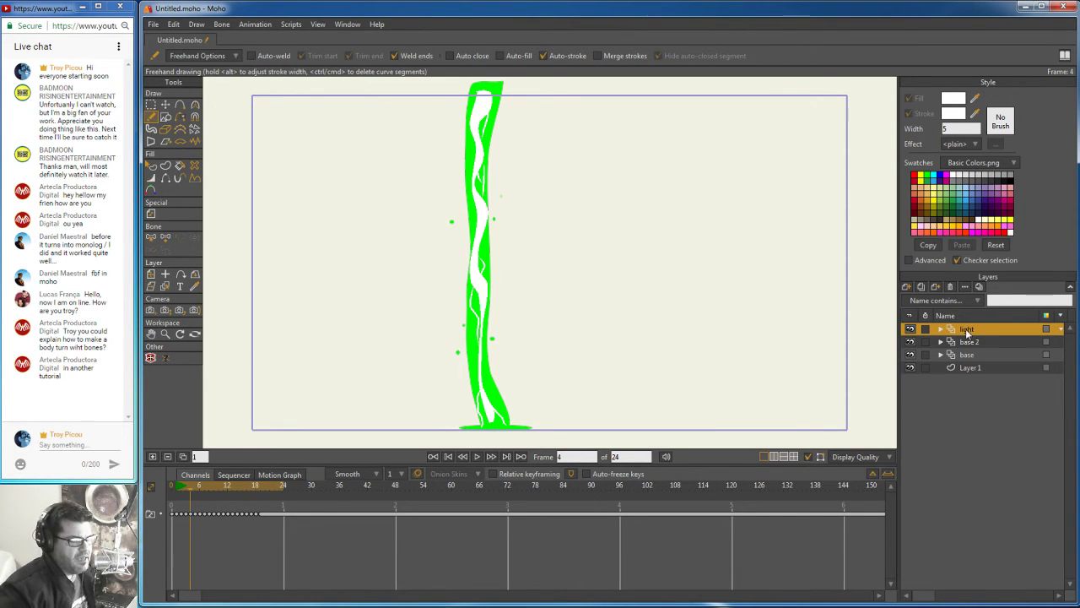
Step: Duplicate the light layer and set the copy's blending mode to Add
left_click(921, 286)
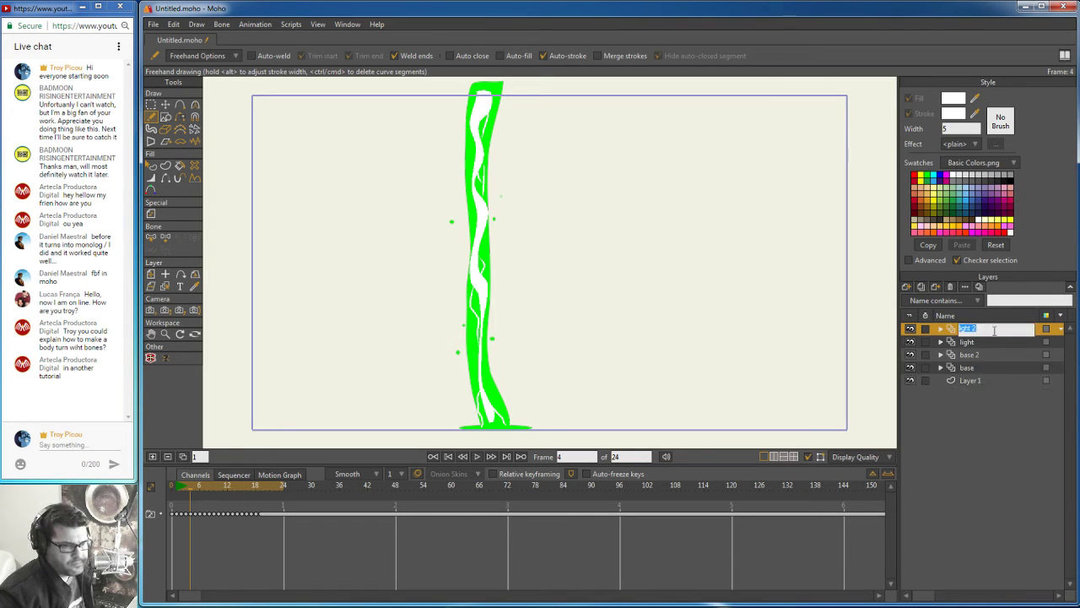
double_click(956, 331)
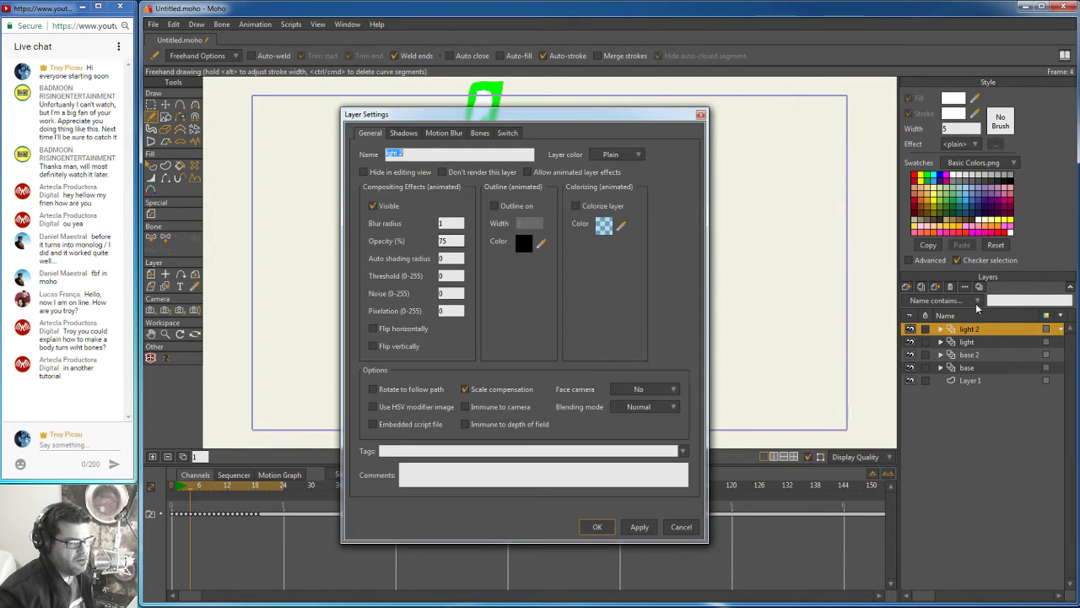
left_click(656, 411)
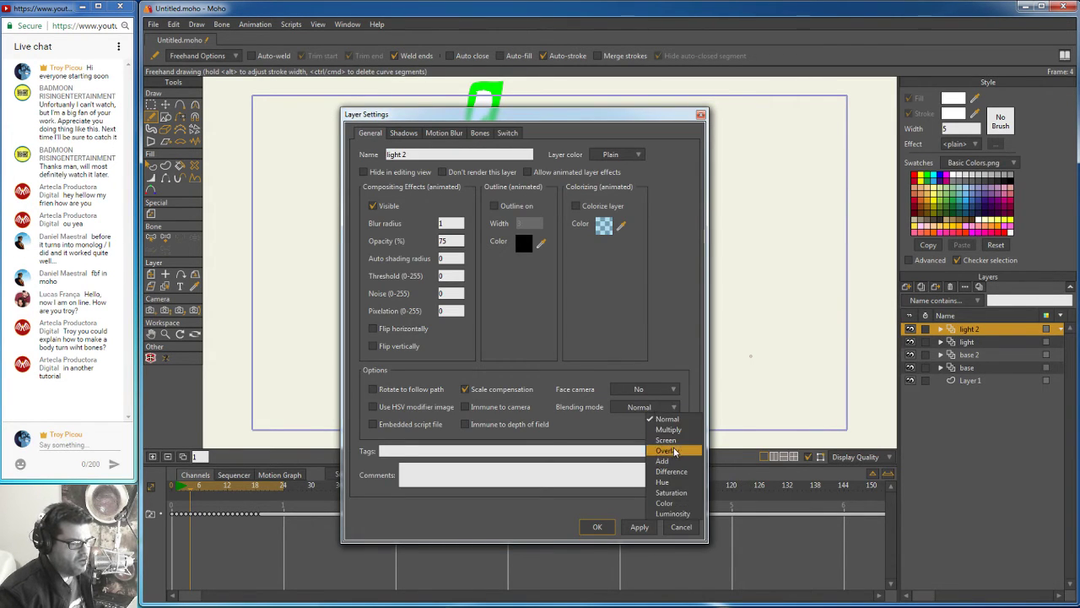
left_click(665, 512)
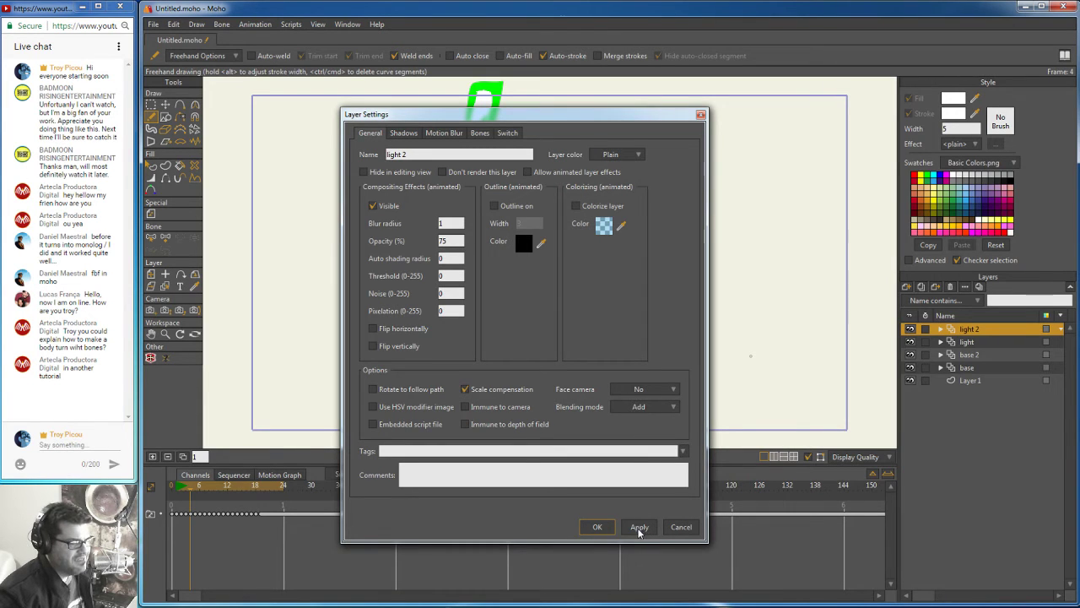
left_click(597, 527)
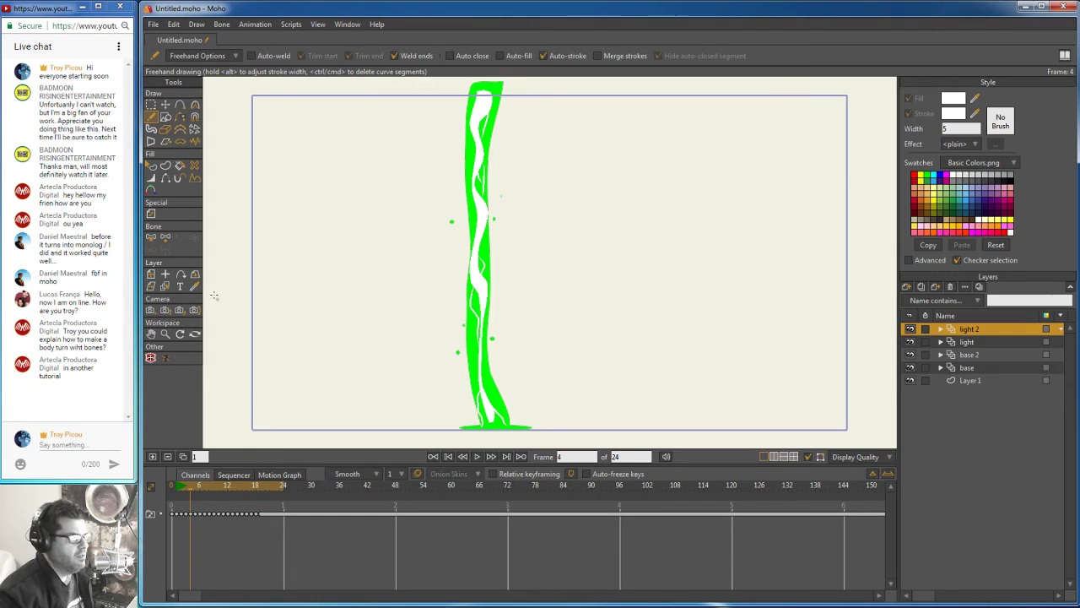
Step: Render frame 4 again to examine the effect of the additive light copy, then close the preview
left_click(153, 25)
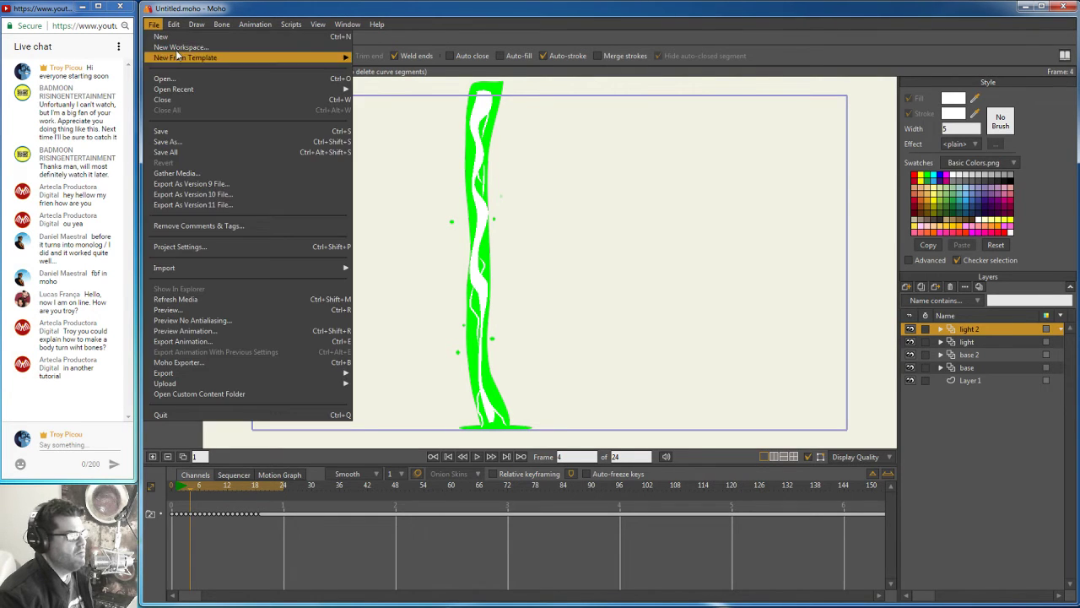
left_click(203, 310)
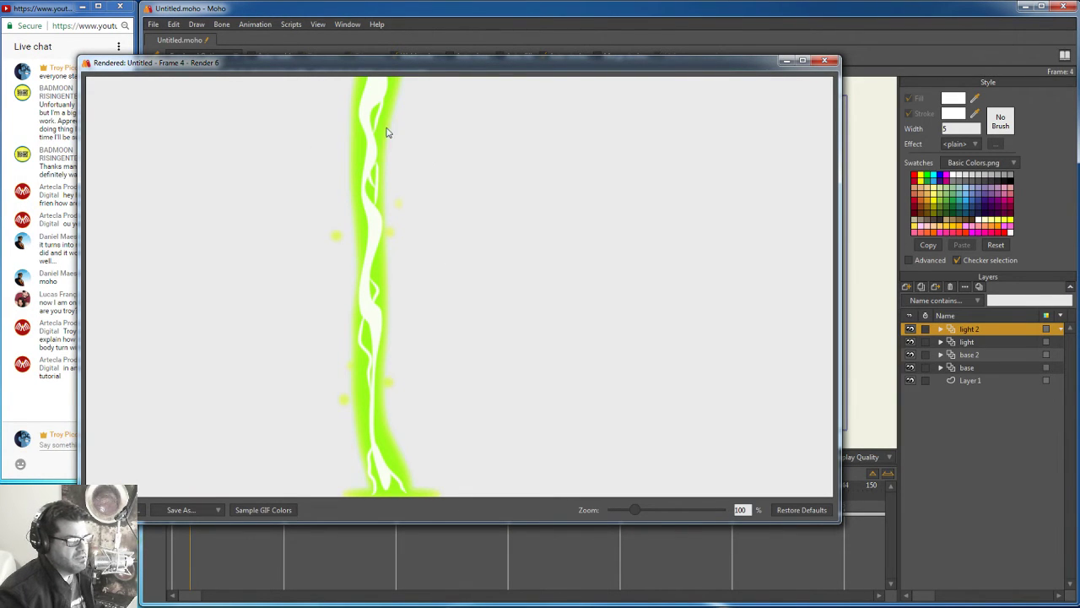
left_click(824, 60)
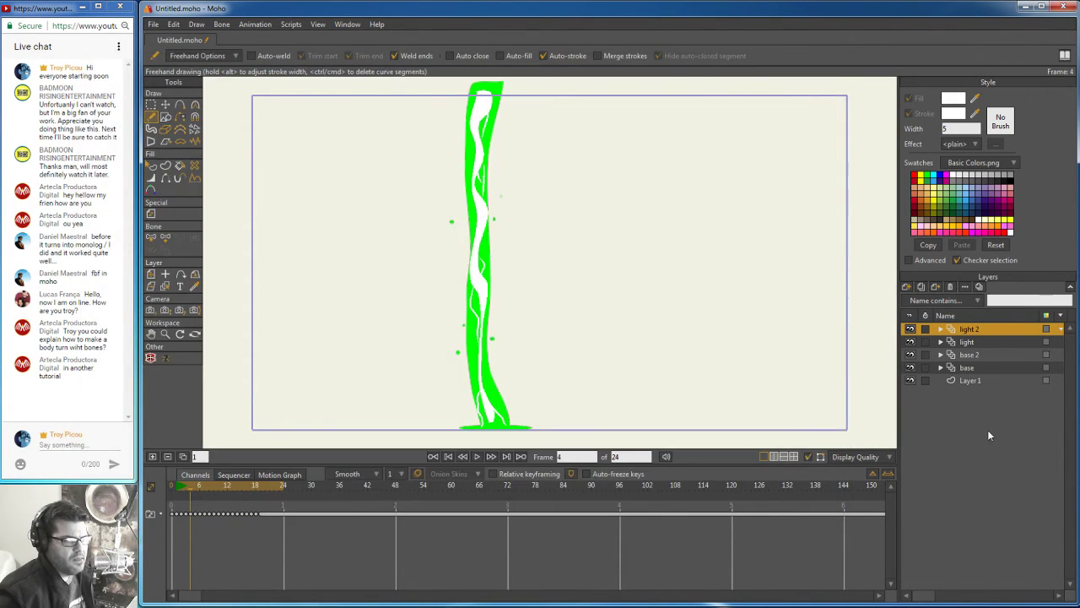
Step: Set the light 2 layer's blur radius to 2 and turn on a pale yellow outline for it
double_click(951, 327)
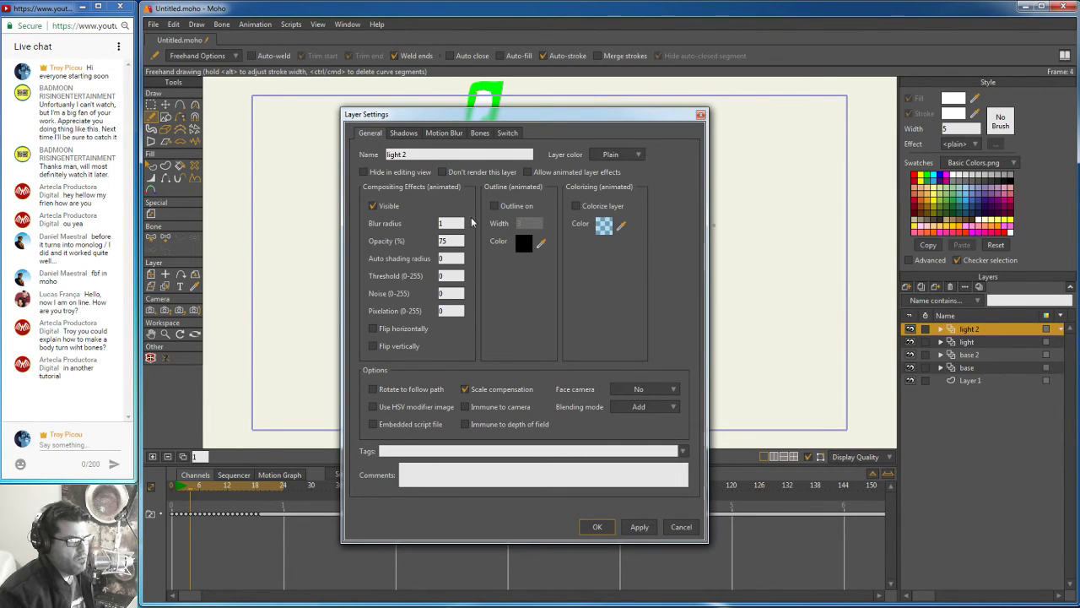
left_click(461, 223)
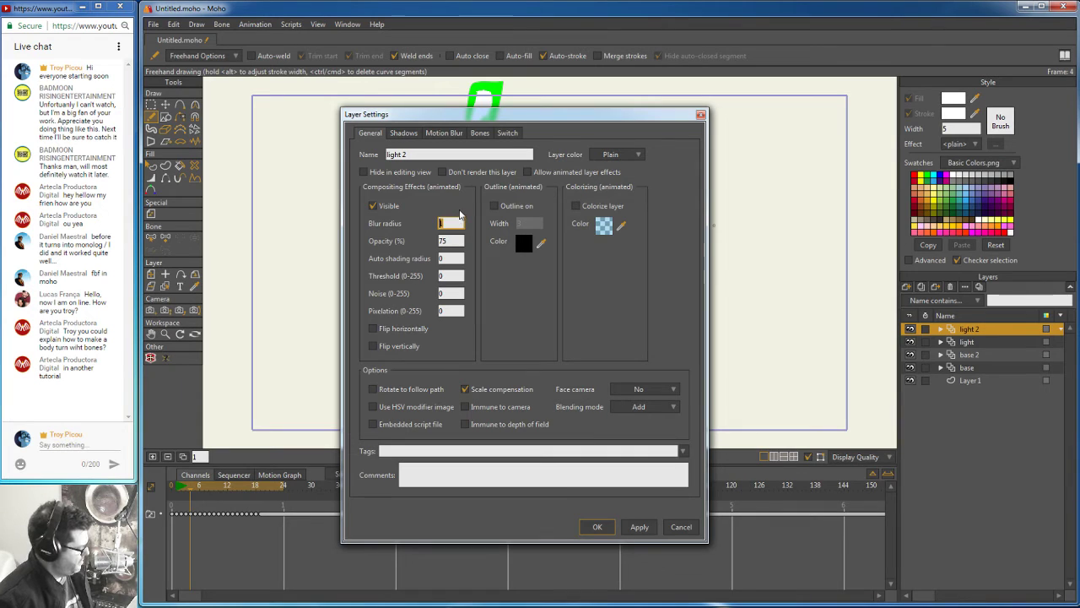
type("2")
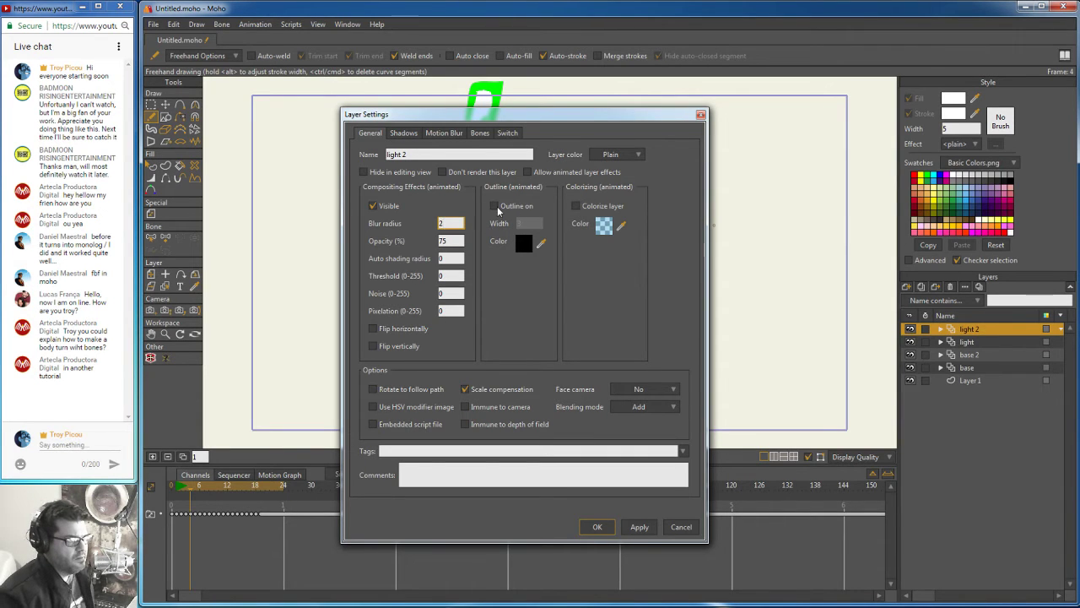
left_click(495, 207)
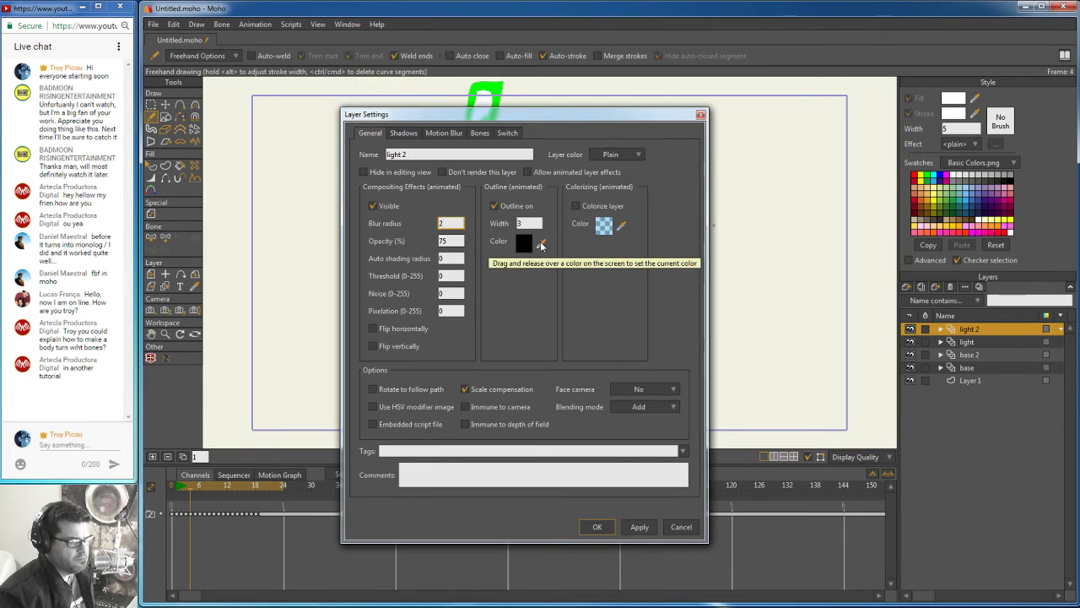
left_click(539, 242)
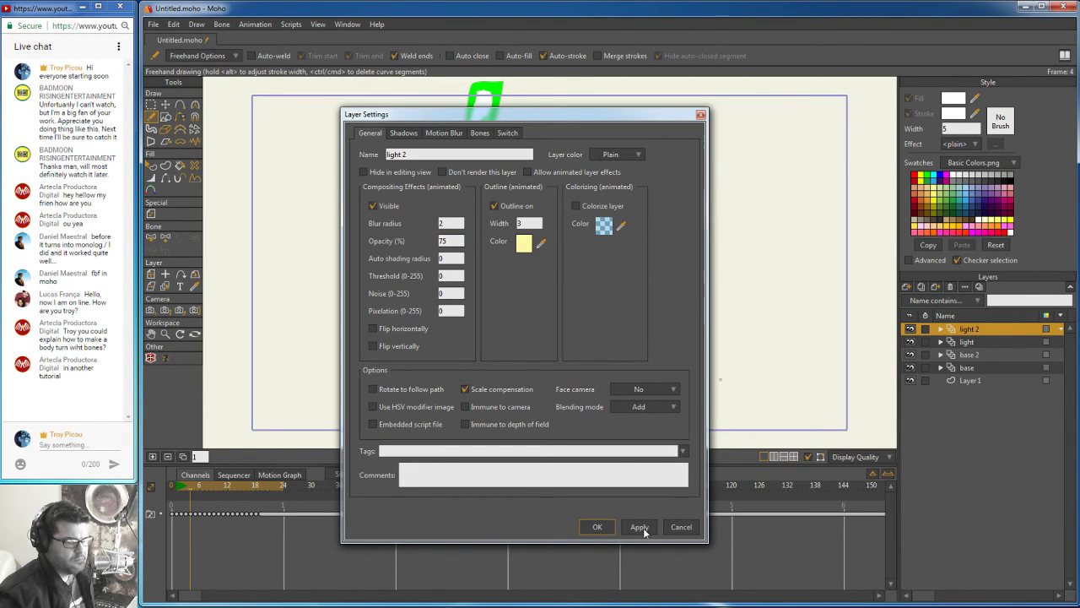
left_click(597, 526)
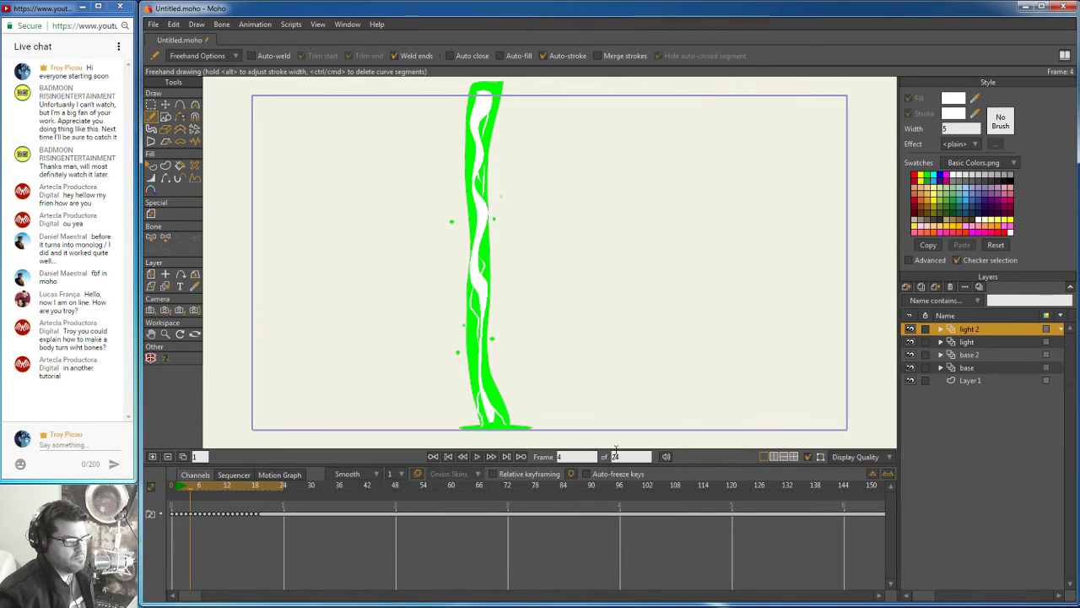
Step: Render a preview of frame 4 to examine the outlined, blurred light copy, then close it
left_click(153, 24)
left_click(180, 307)
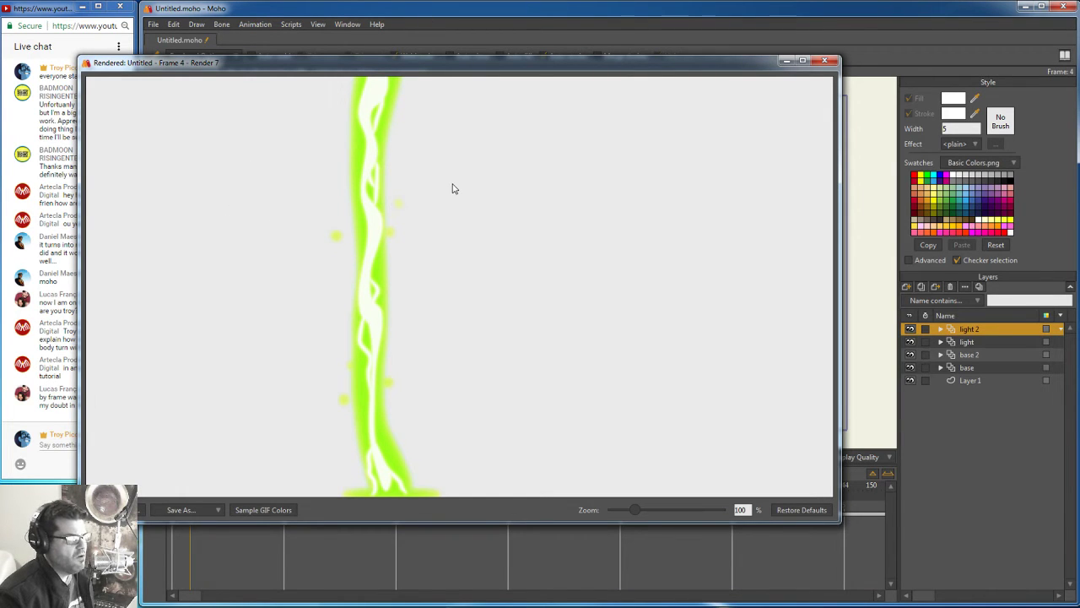
left_click(832, 61)
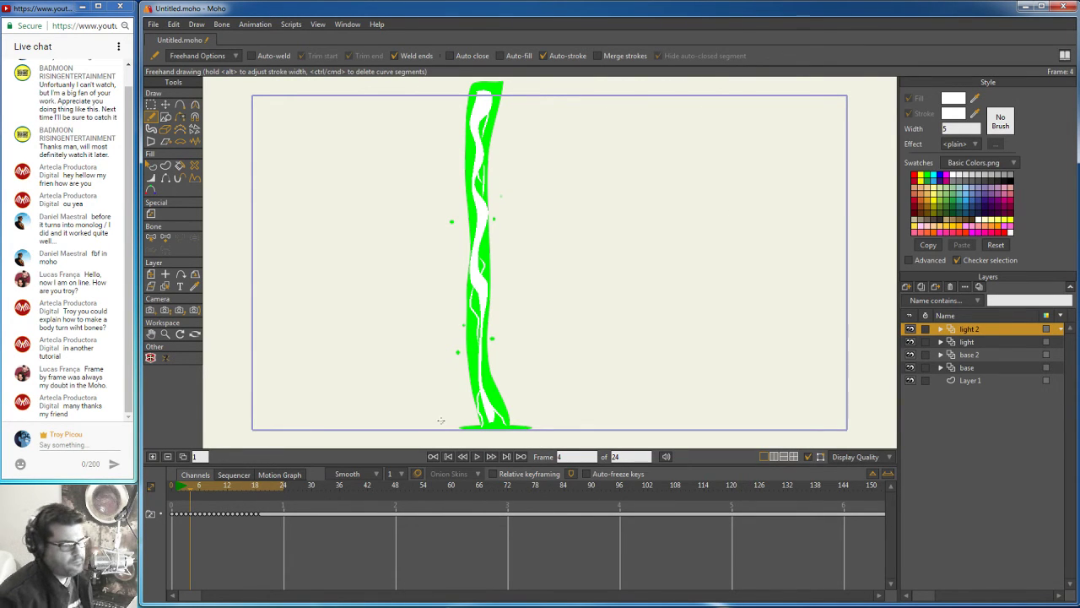
left_click(194, 487)
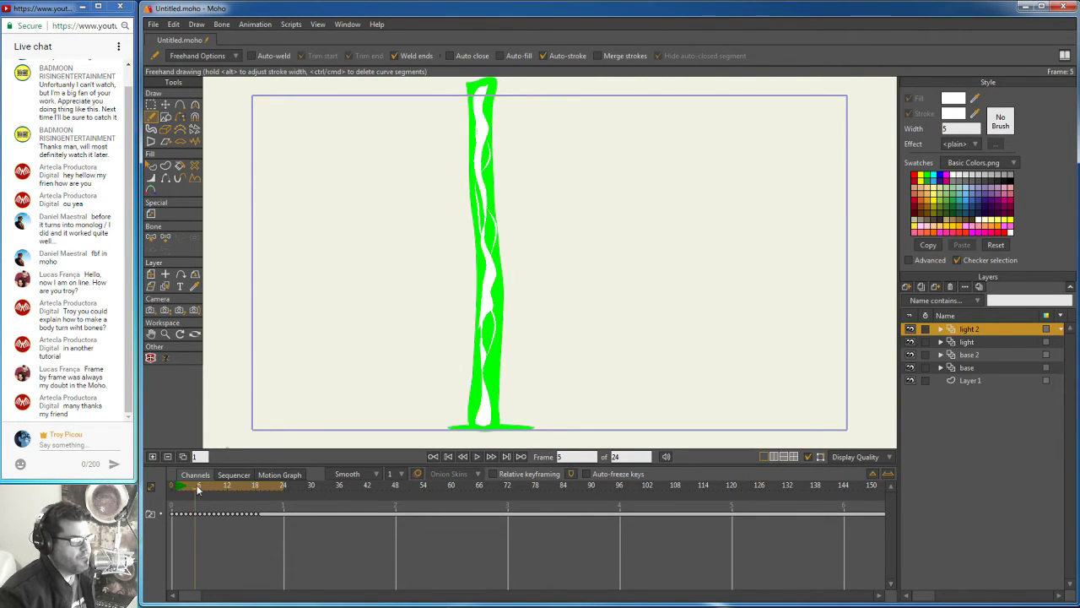
mouse_move(197, 488)
left_mouse_down()
mouse_move(260, 488)
mouse_move(147, 483)
mouse_move(260, 488)
mouse_move(152, 484)
mouse_move(238, 493)
mouse_move(170, 494)
left_mouse_up()
left_click(131, 387)
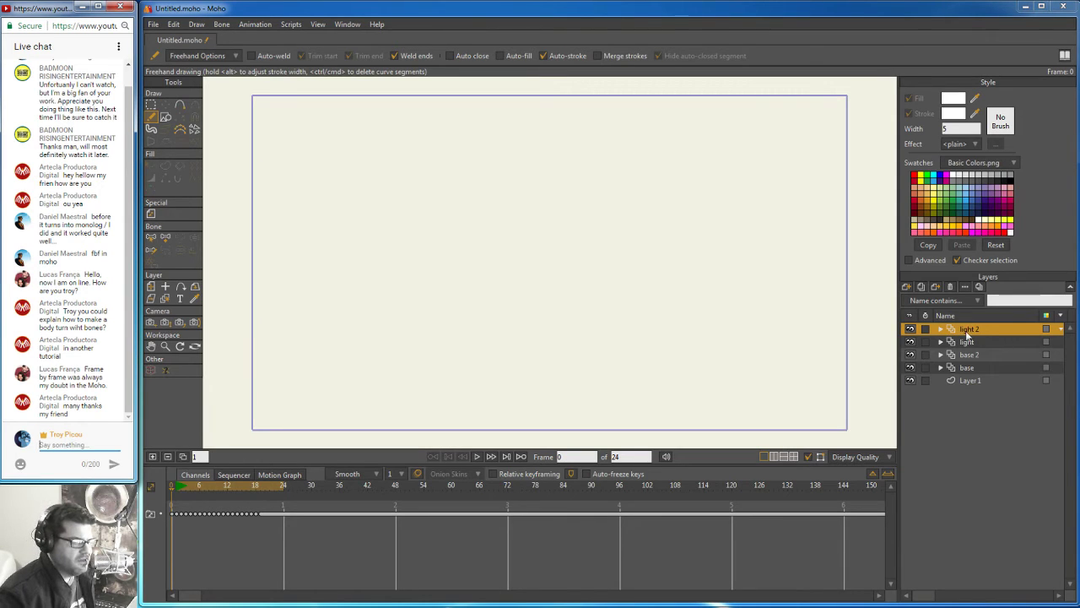
left_click(907, 288)
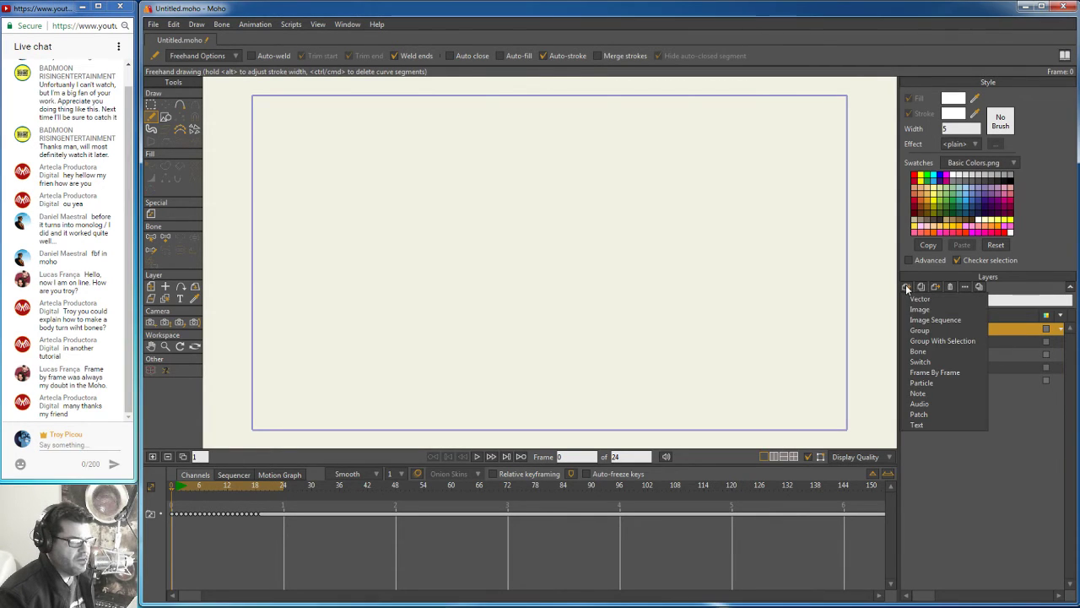
left_click(886, 247)
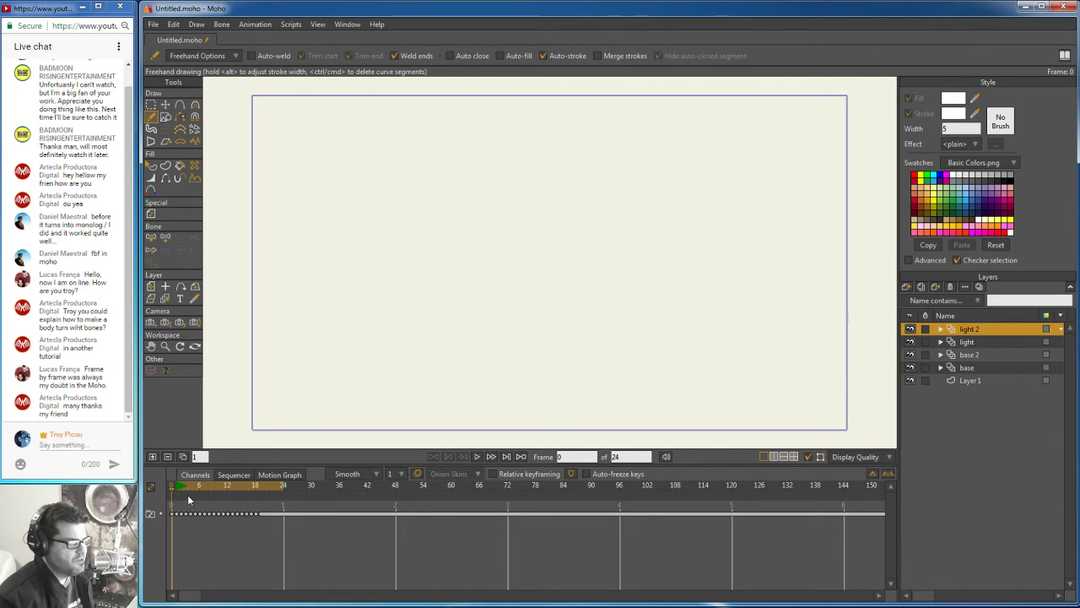
Step: Go to frame 7 and render a preview to examine the glow there, then close it
mouse_move(172, 487)
left_mouse_down()
mouse_move(239, 485)
mouse_move(175, 482)
mouse_move(205, 484)
left_mouse_up()
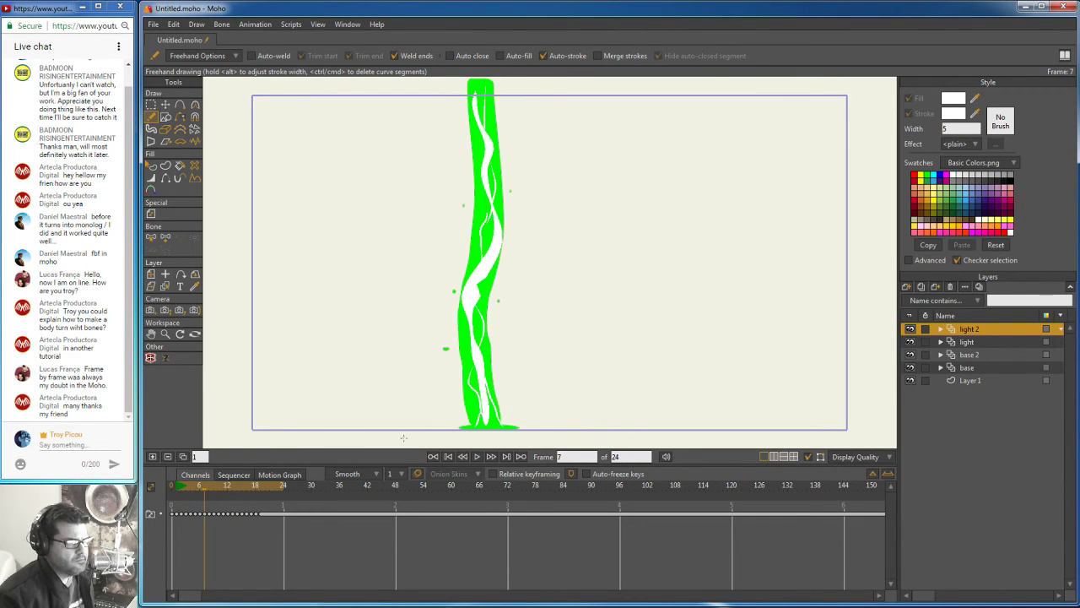
left_click(165, 334)
left_click_drag(655, 382, 557, 345)
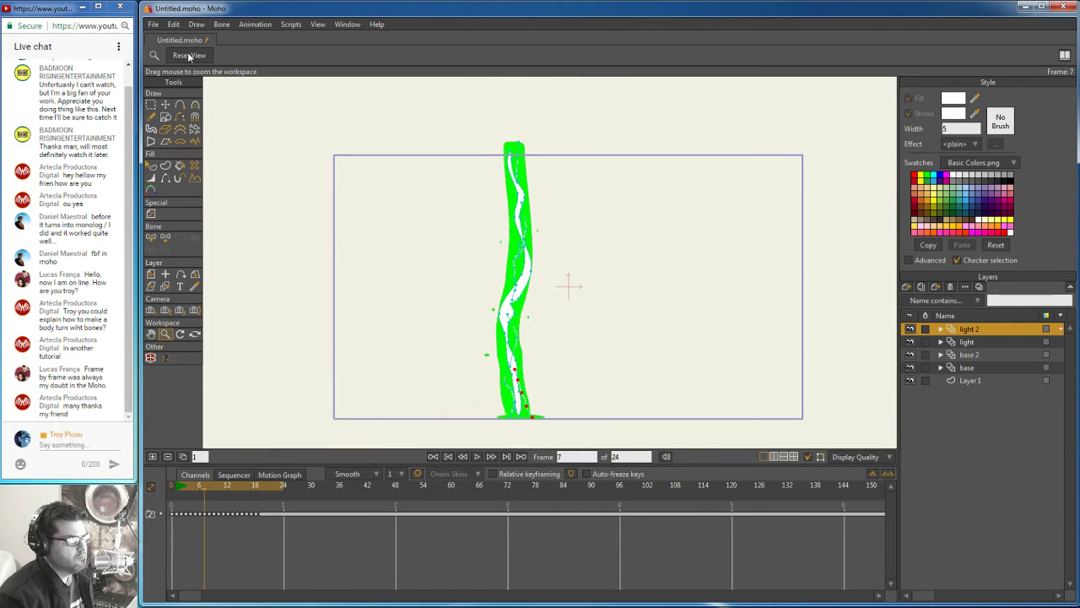
left_click(154, 24)
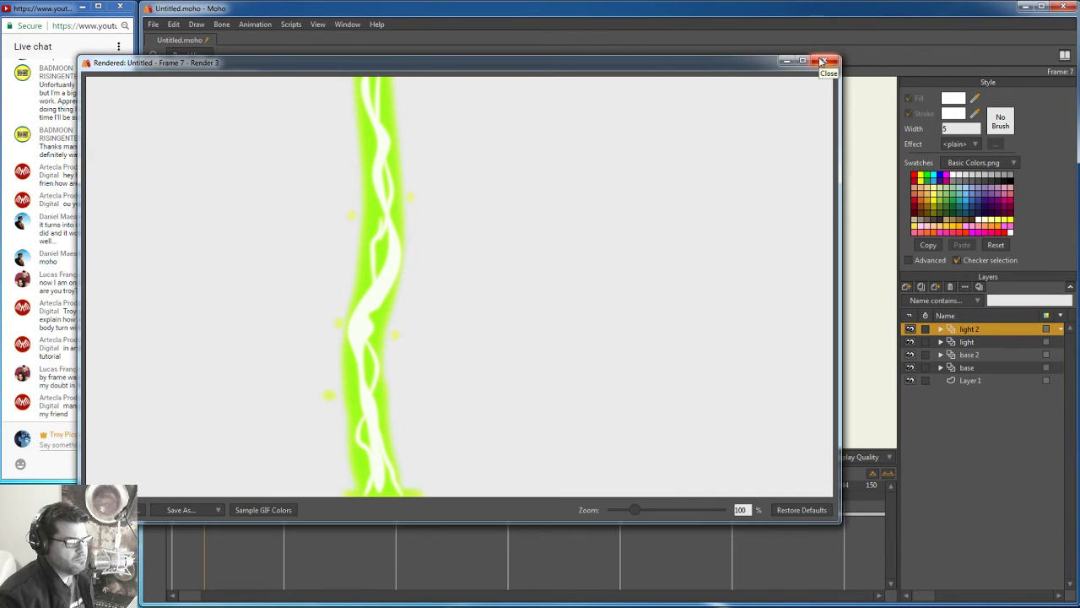
left_click(823, 61)
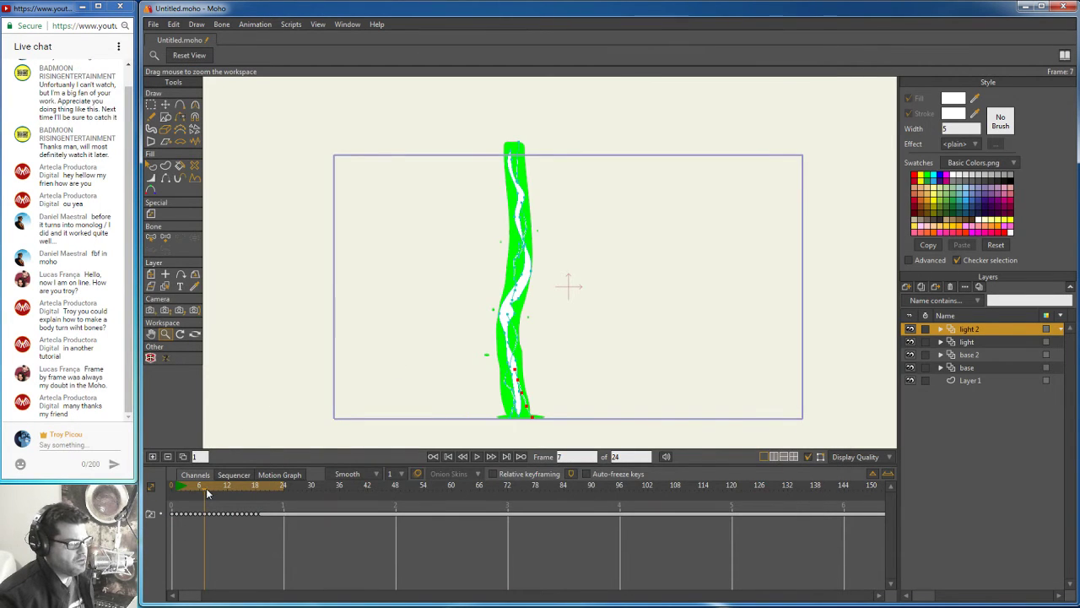
Step: On frame 3 of the base 2 layer, copy the puddle ellipse at the stream's foot and paste a duplicate in place
mouse_move(204, 488)
left_mouse_down()
mouse_move(178, 494)
mouse_move(188, 491)
left_mouse_up()
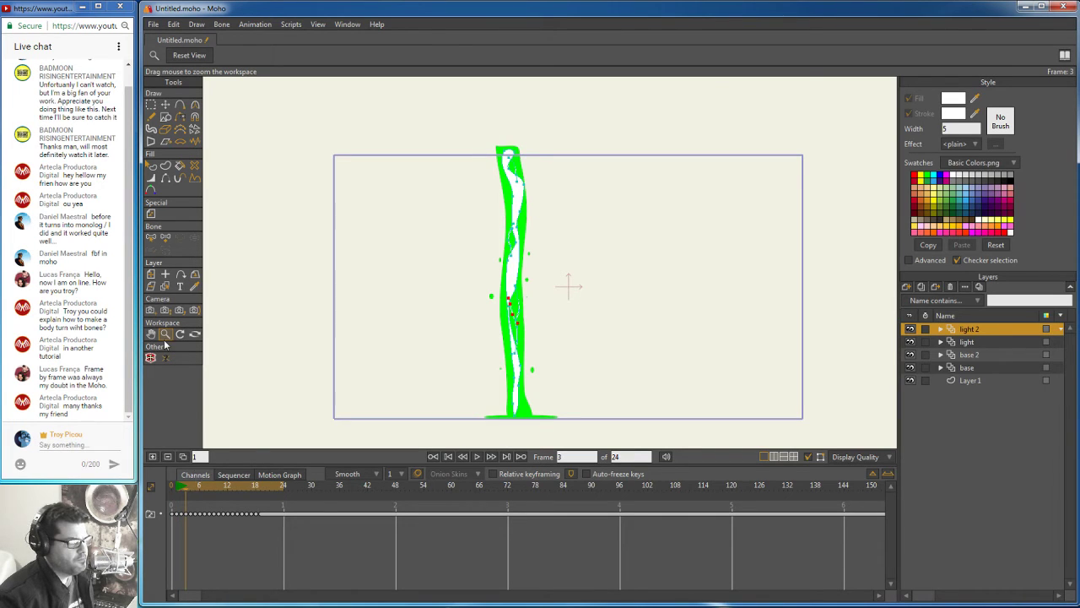
mouse_move(512, 410)
left_mouse_down()
mouse_move(766, 379)
mouse_move(894, 346)
left_mouse_up()
scroll(508, 393, "up", 1)
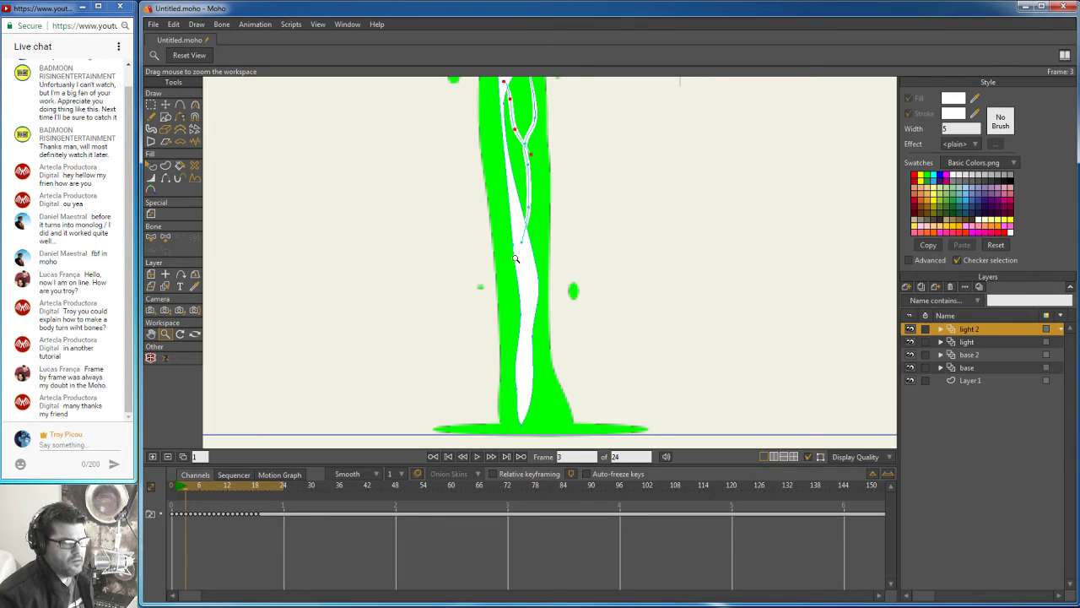
left_click(971, 355)
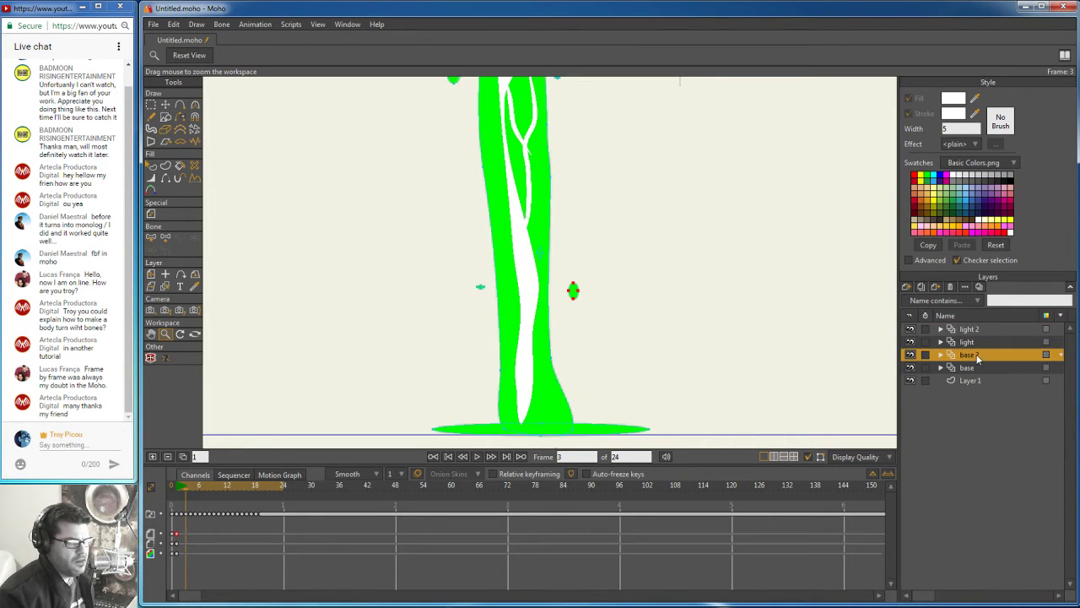
left_click(165, 104)
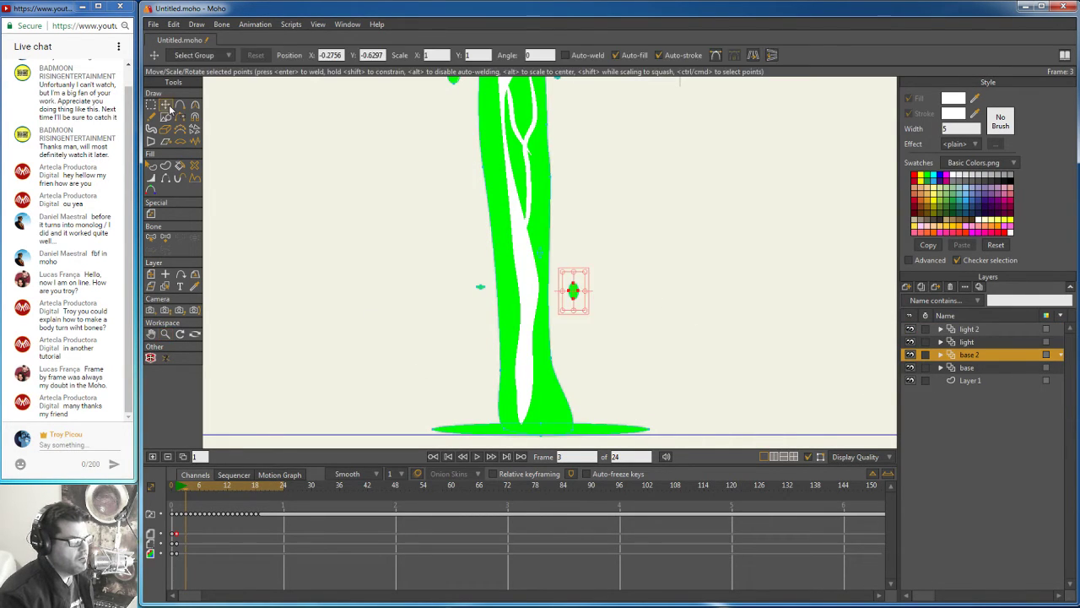
left_click(485, 432)
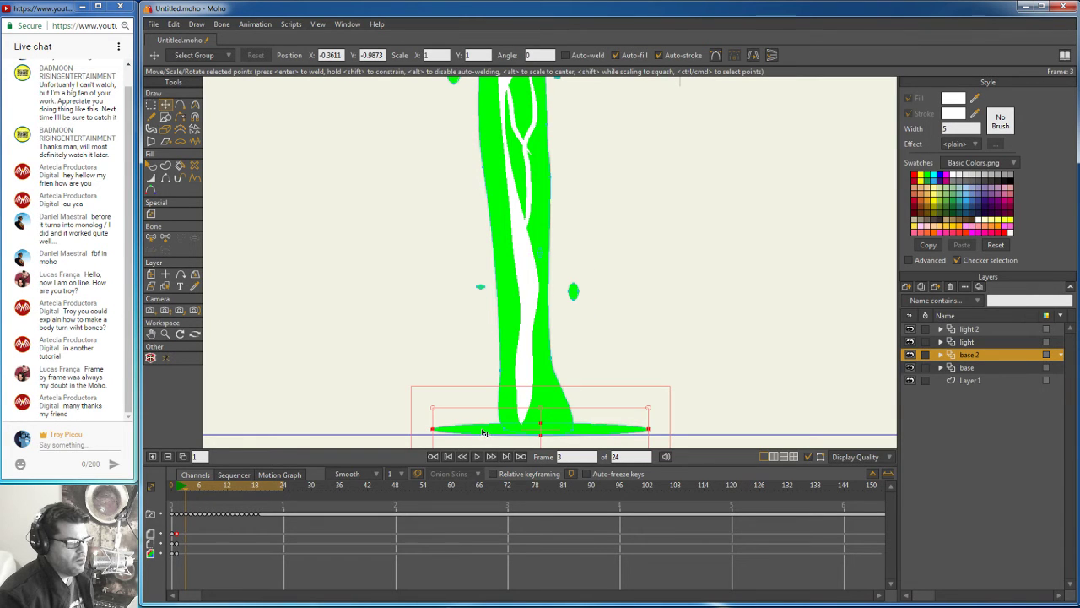
left_click(190, 25)
mouse_move(174, 25)
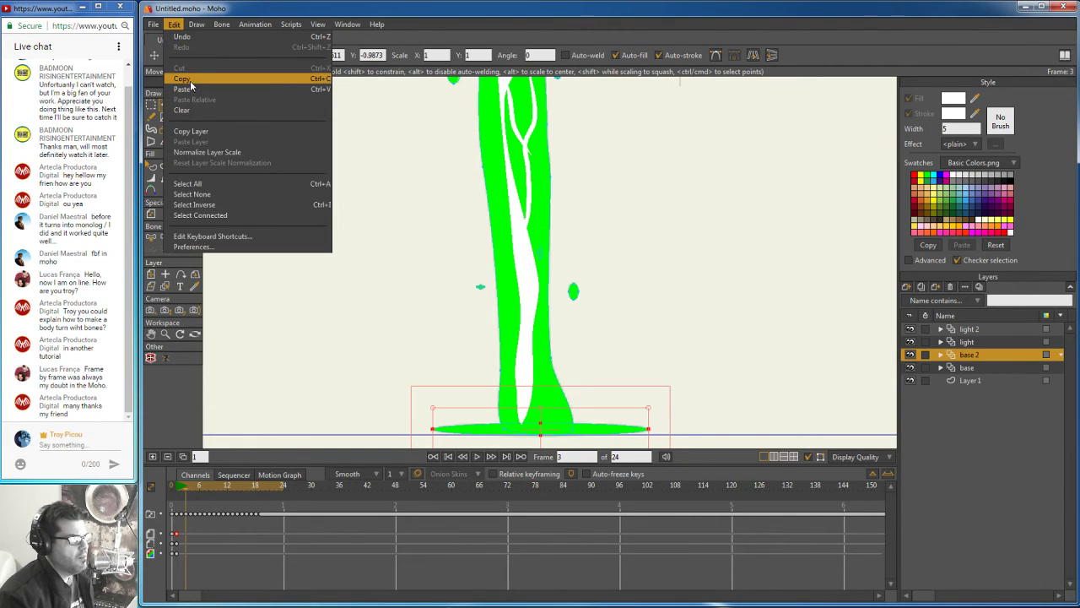
left_click(189, 78)
left_click(174, 24)
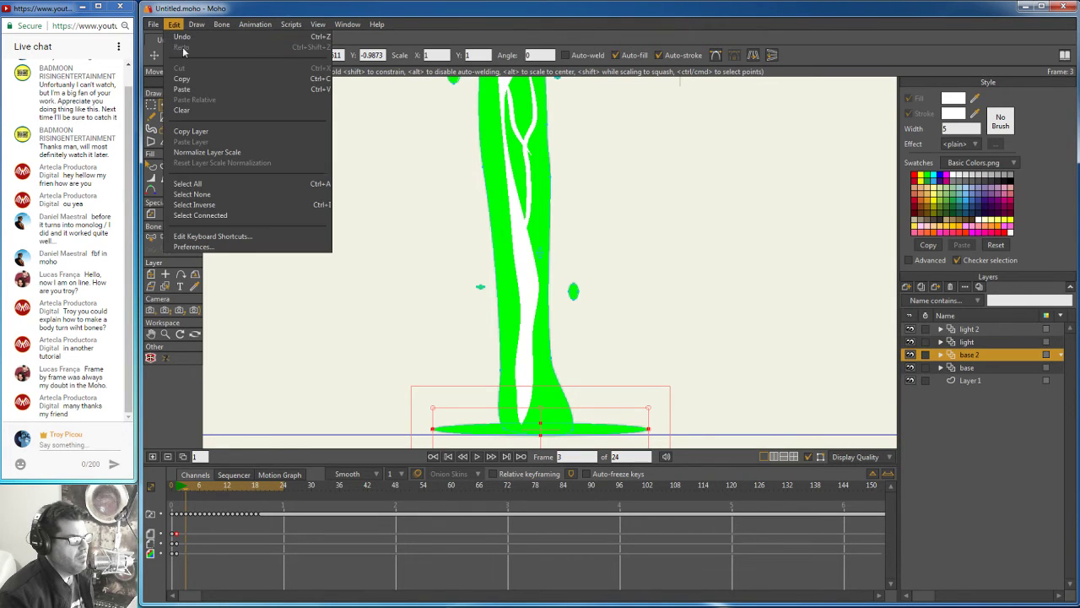
left_click(359, 183)
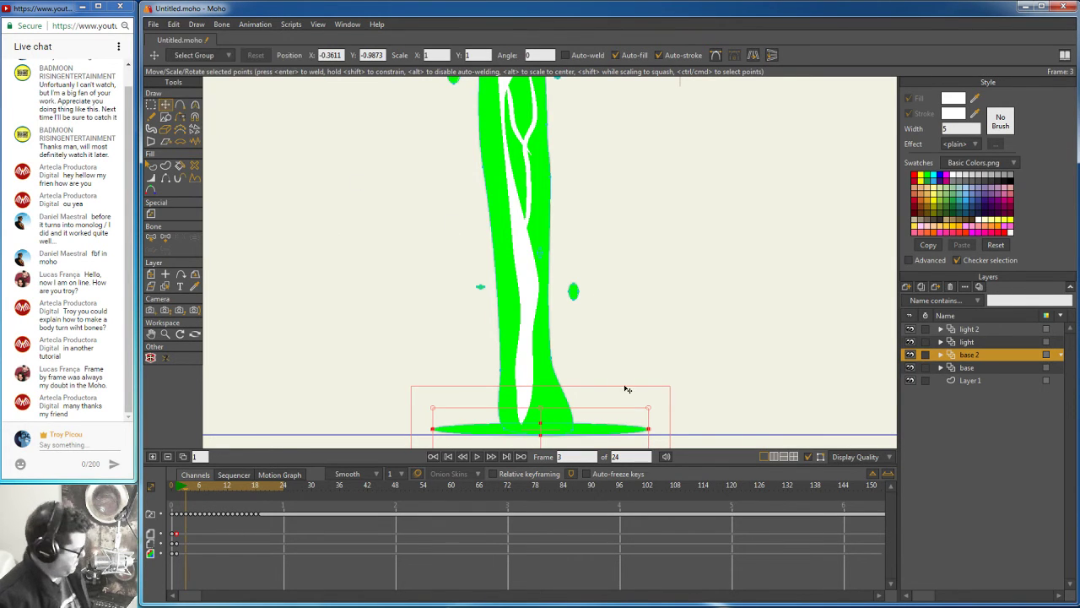
Step: Shrink the duplicate puddle ellipse to about half size and fill it with white
left_click_drag(651, 406, 547, 403)
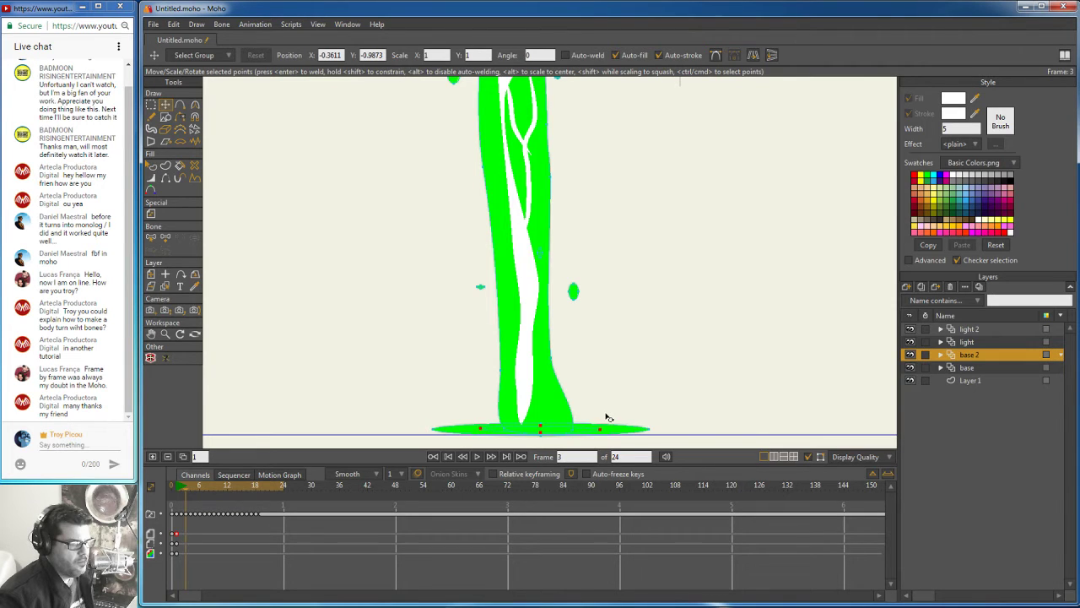
key("q")
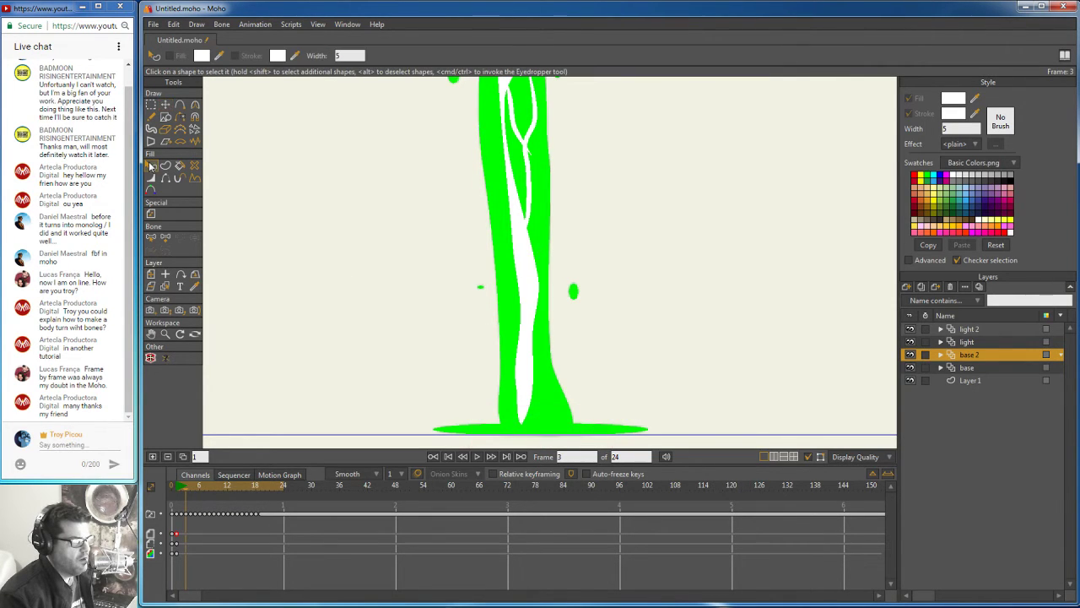
left_click(507, 432)
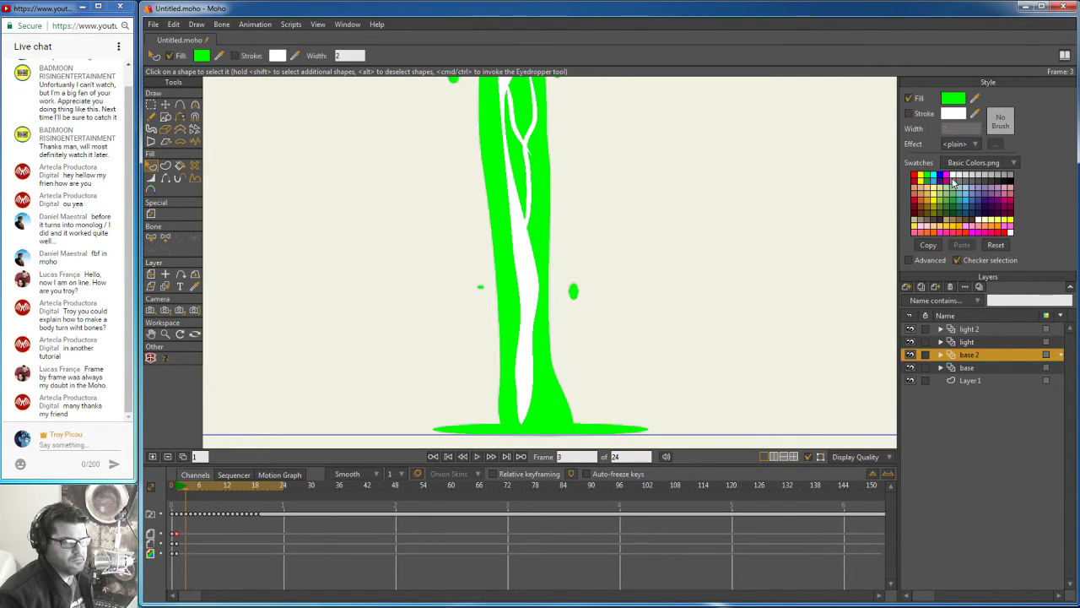
left_click(532, 428)
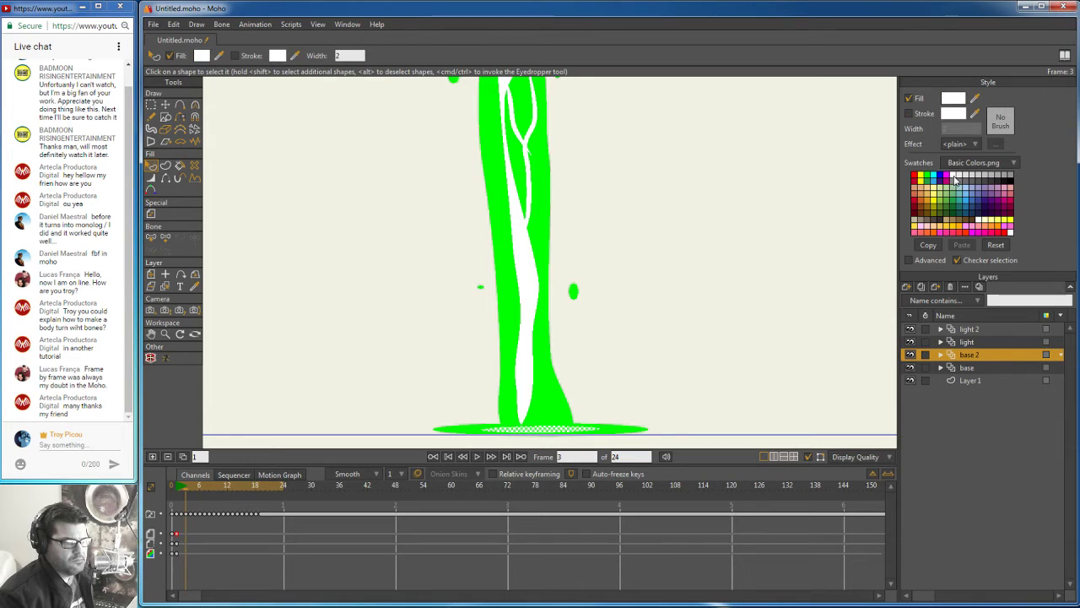
Step: Shift the white puddle ellipse slightly to the left and lower its fill alpha to 216
left_click(166, 106)
left_click_drag(571, 429, 558, 426)
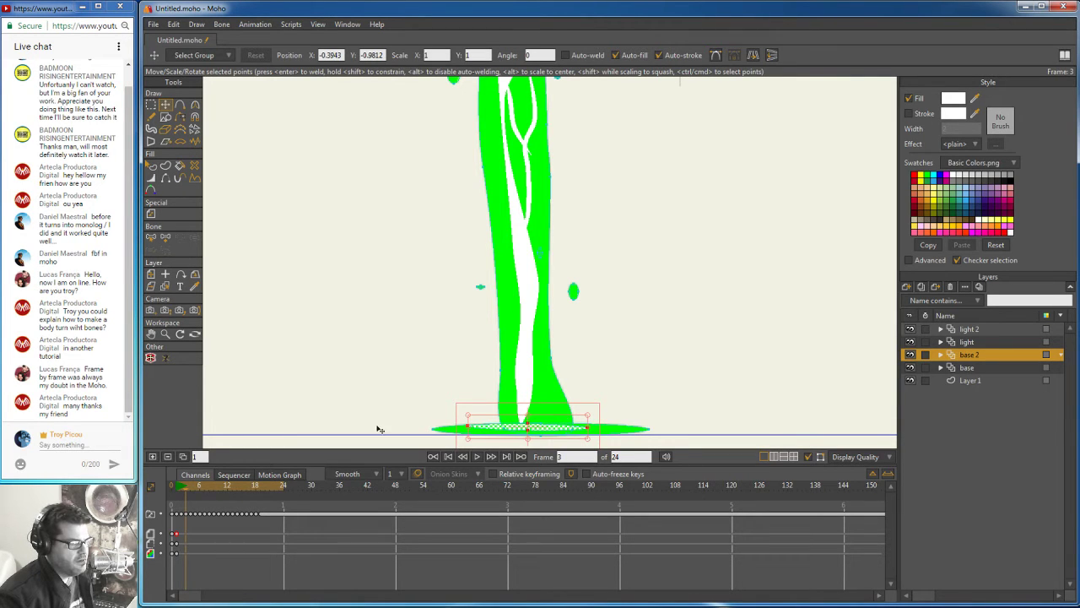
left_click(953, 99)
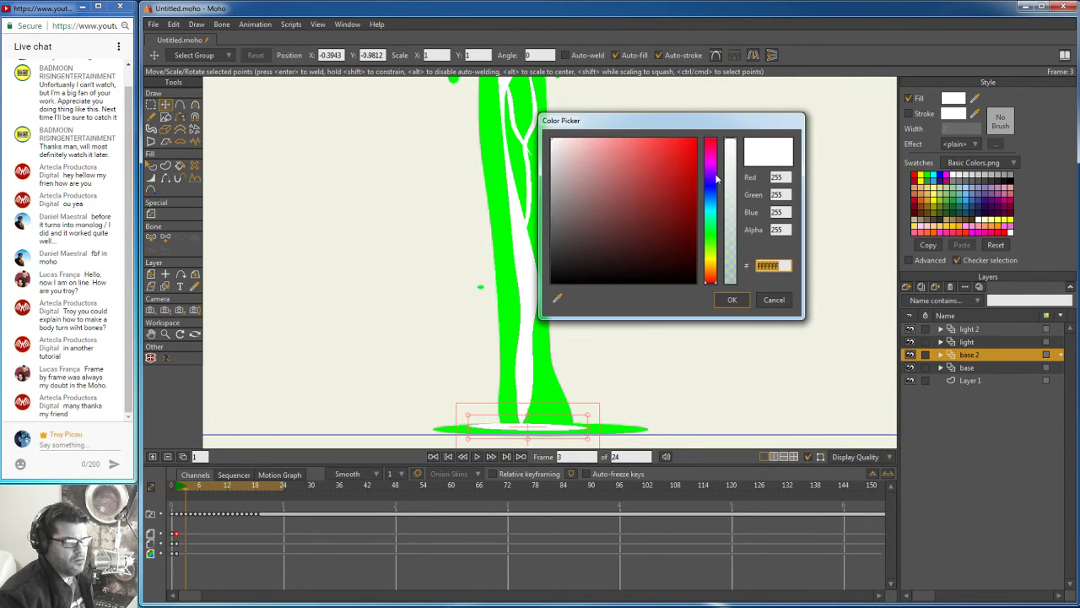
left_click_drag(731, 162, 732, 162)
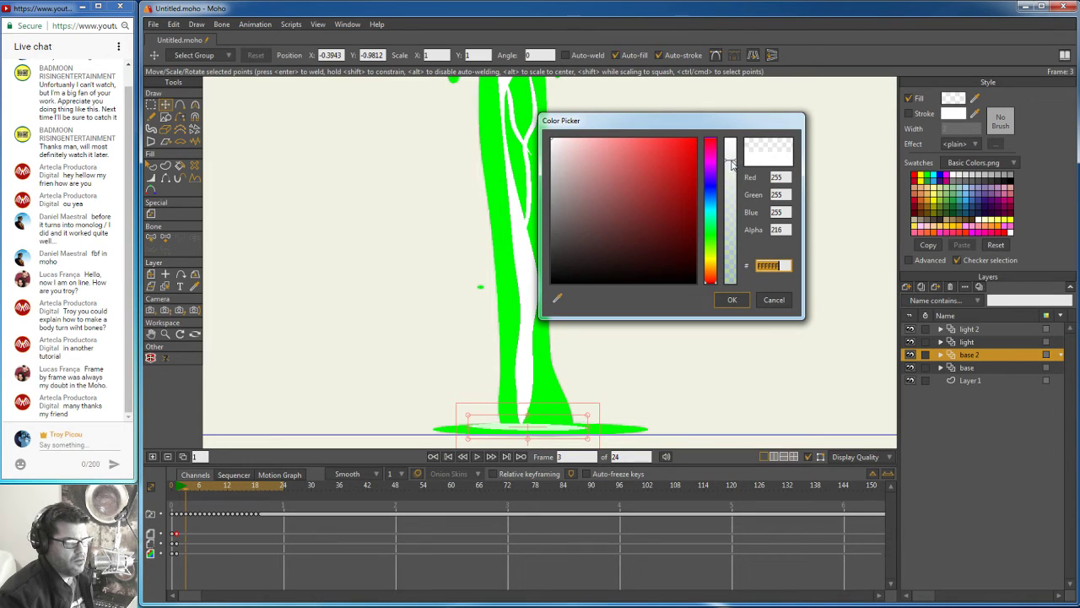
left_click(732, 300)
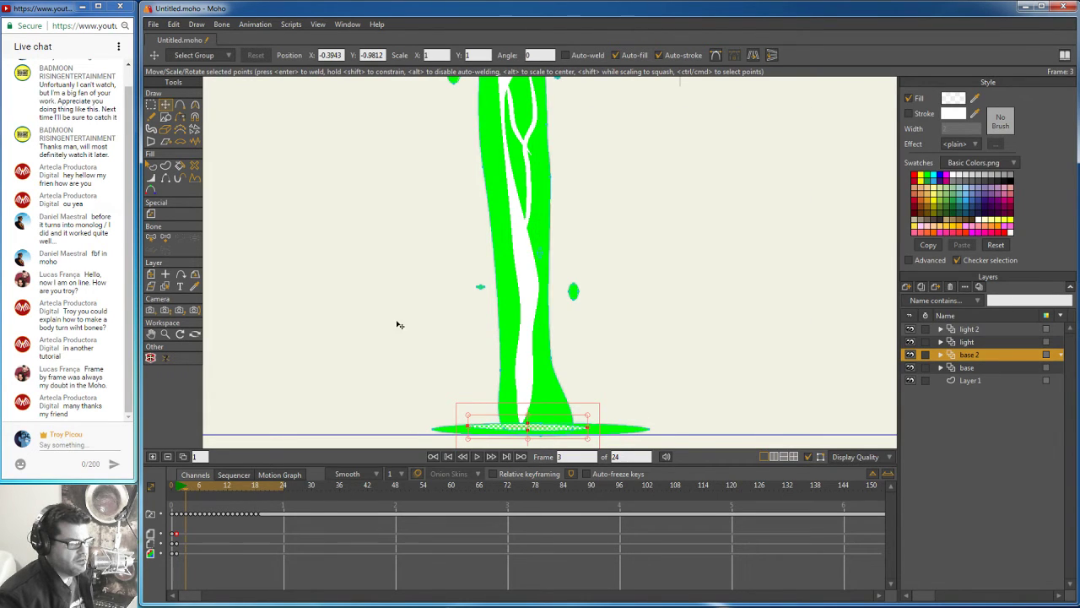
Step: Copy the white puddle ellipse from frame 3, paste it on frame 4, and move it right, slightly widened, to fit the puddle there
left_click(173, 24)
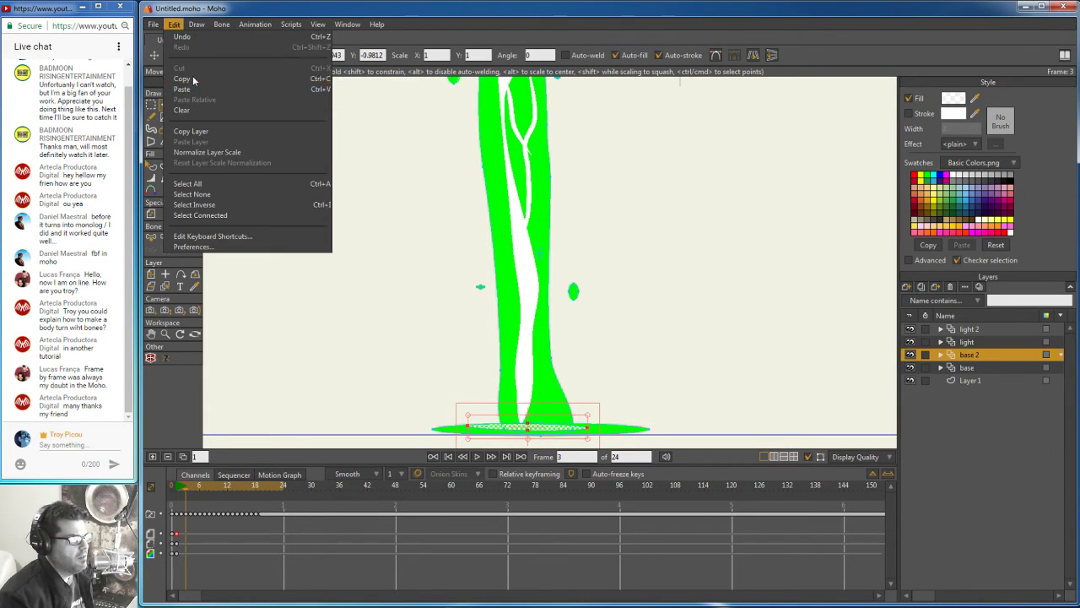
left_click(191, 507)
left_click(189, 487)
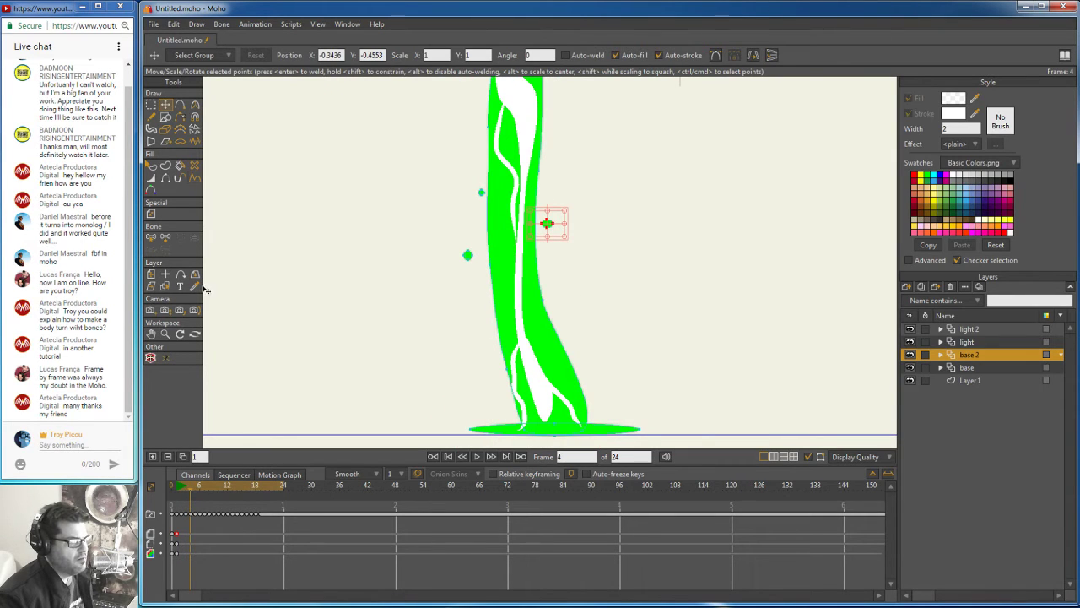
left_click(173, 23)
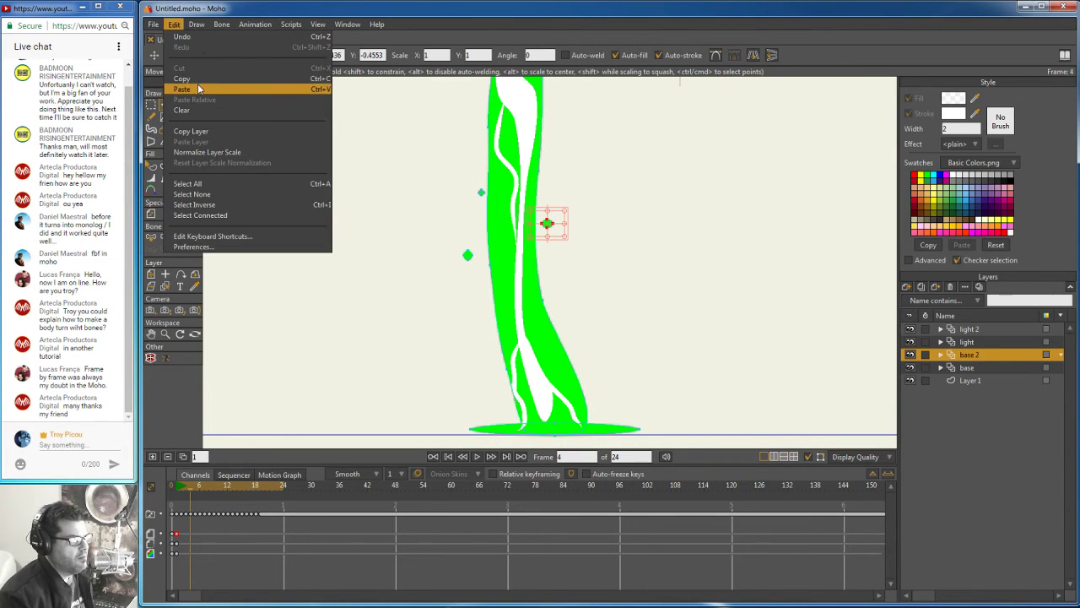
left_click(257, 90)
left_click_drag(563, 427, 619, 429)
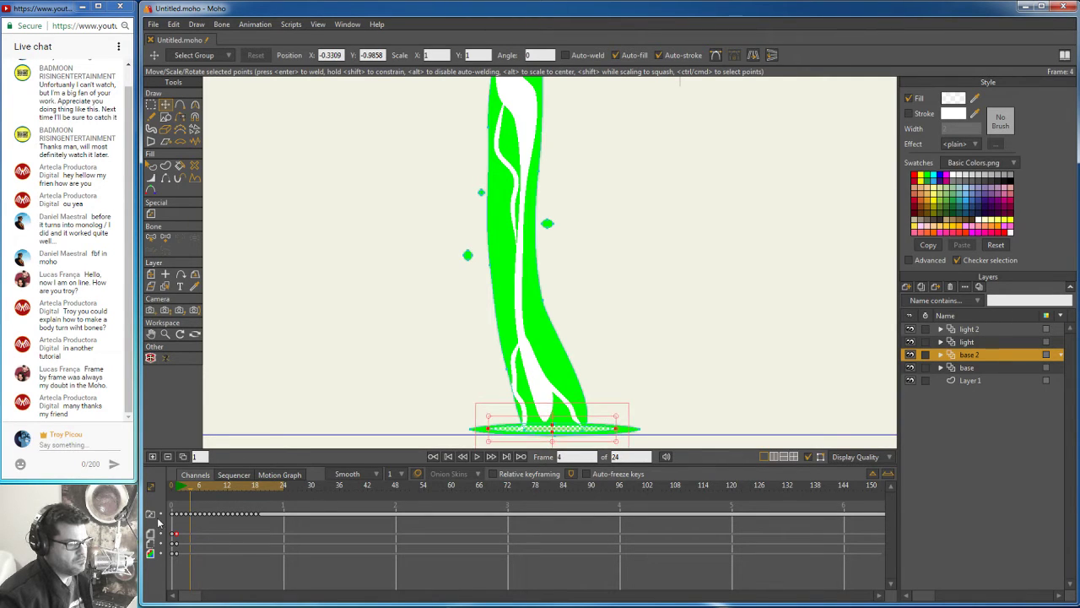
Step: Paste the white puddle ellipse in place on frames 5 and 6 of the base 2 layer
left_click(193, 486)
left_click(174, 24)
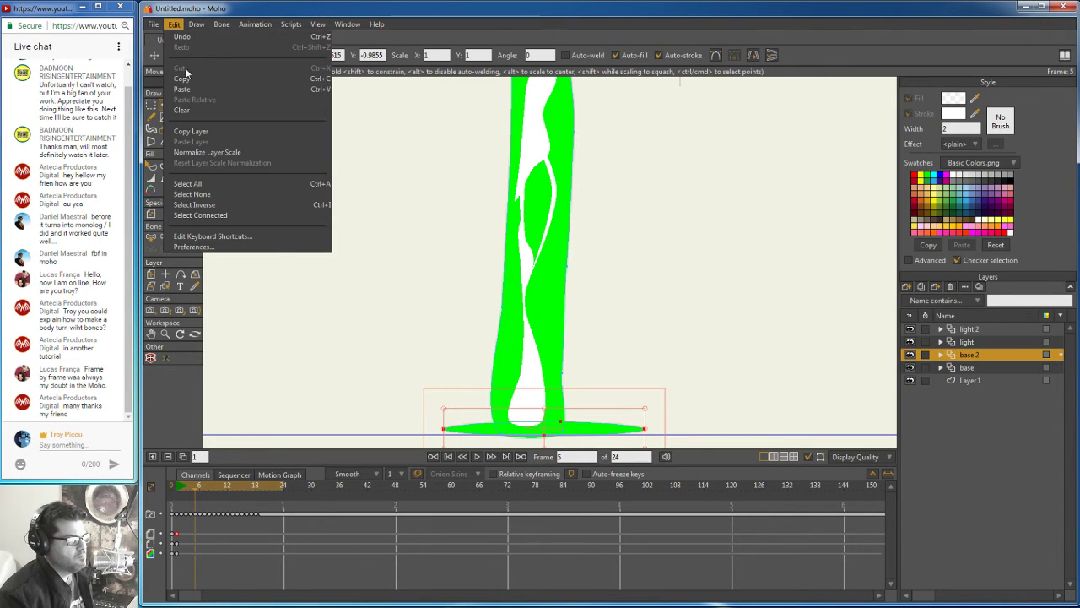
left_click(187, 90)
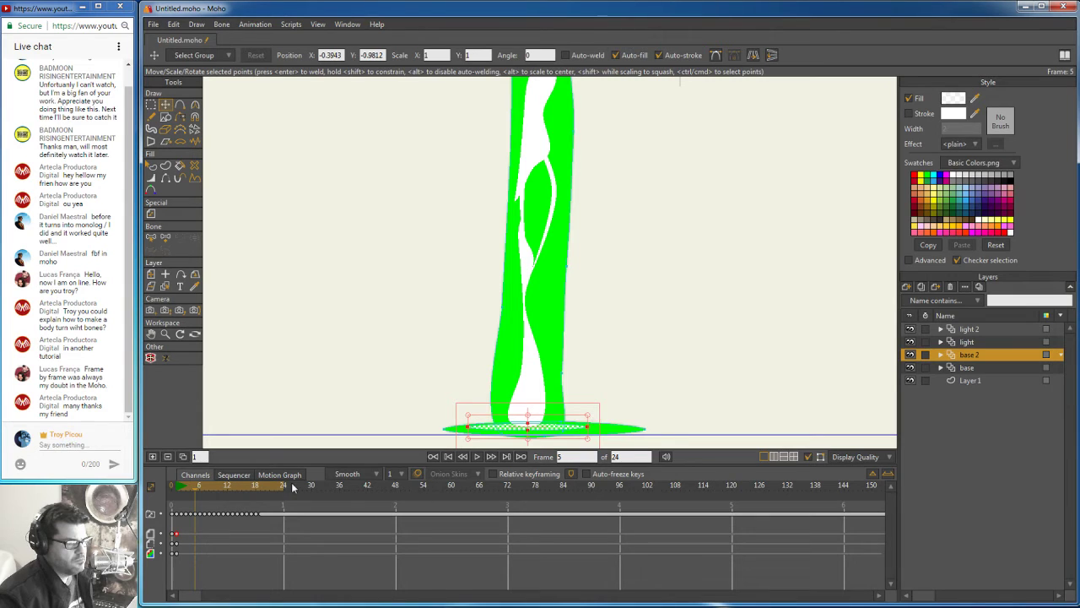
left_click(199, 488)
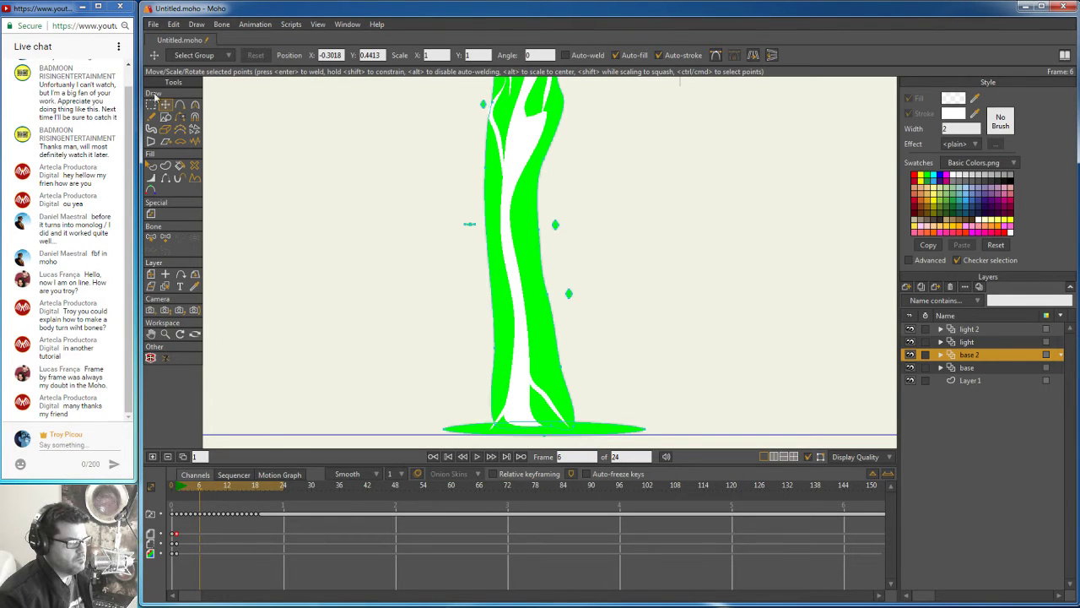
left_click(171, 25)
left_click(188, 90)
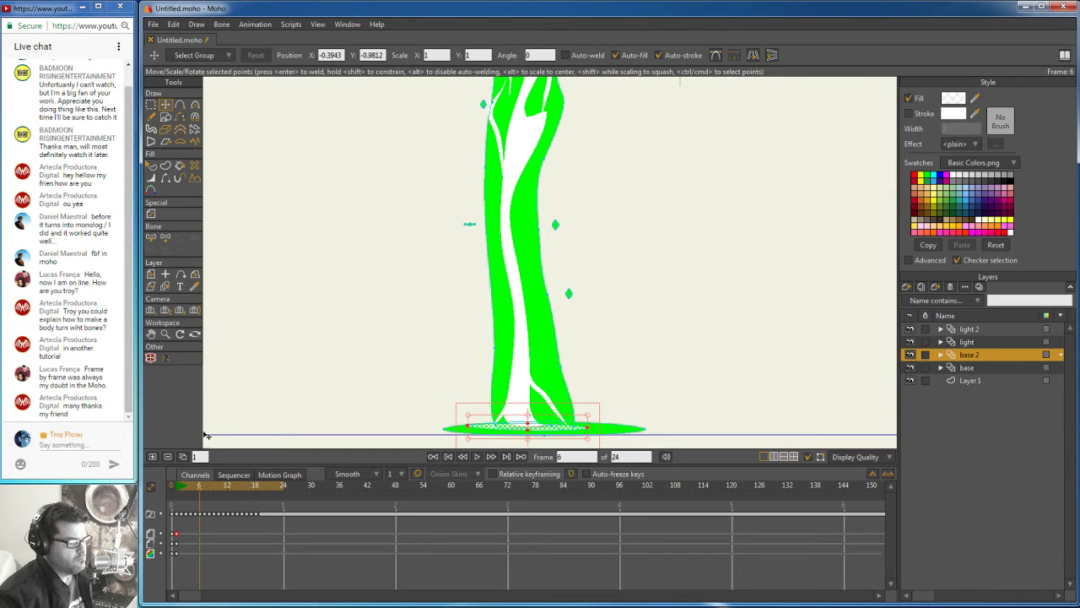
Step: Paste the white puddle ellipse on frame 7 and nudge it slightly right to centre it on the puddle
left_click(204, 488)
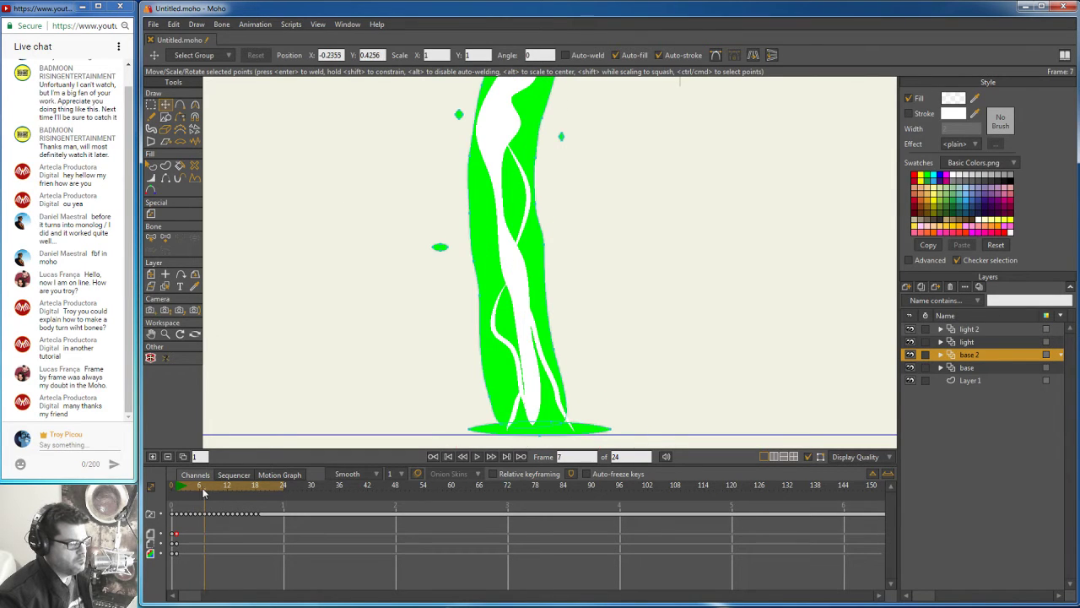
left_click(172, 25)
left_click(182, 89)
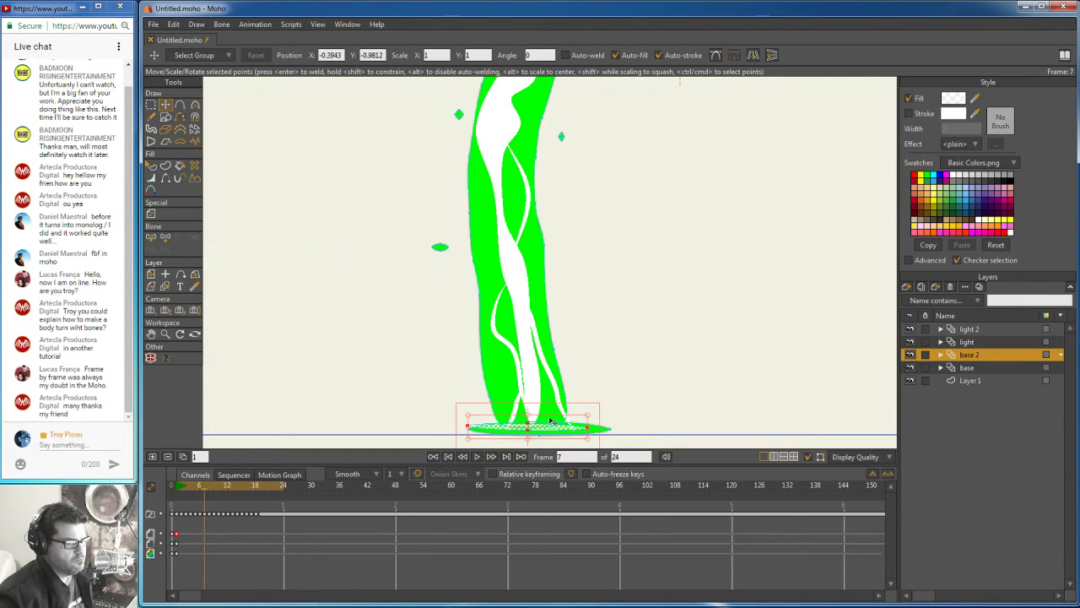
left_click_drag(557, 432, 566, 434)
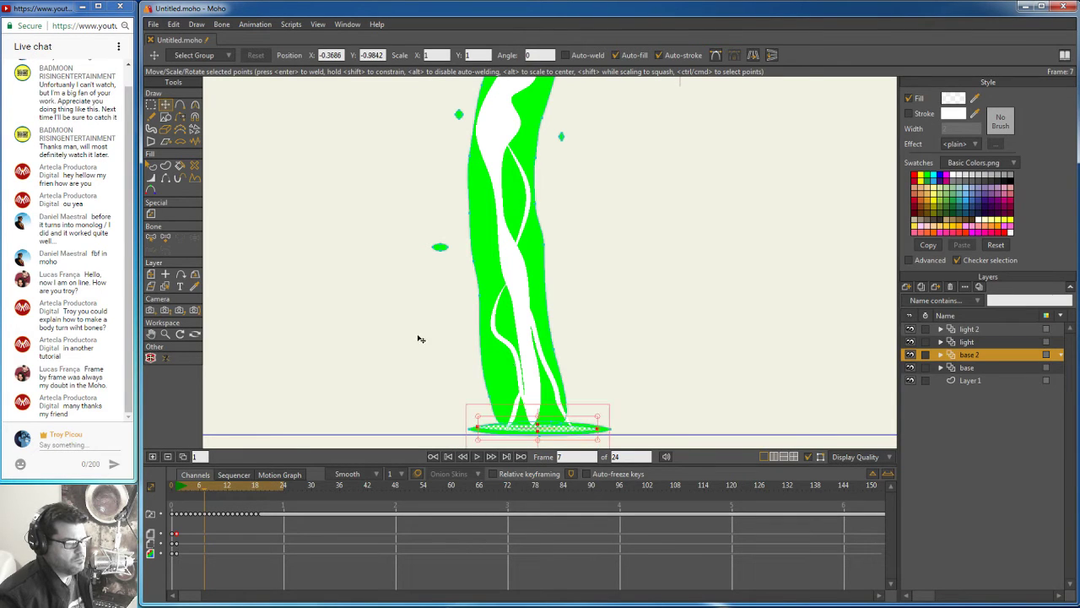
Step: Paste the white puddle ellipse on frame 8 and scale it down to fit the narrower puddle
left_click(208, 487)
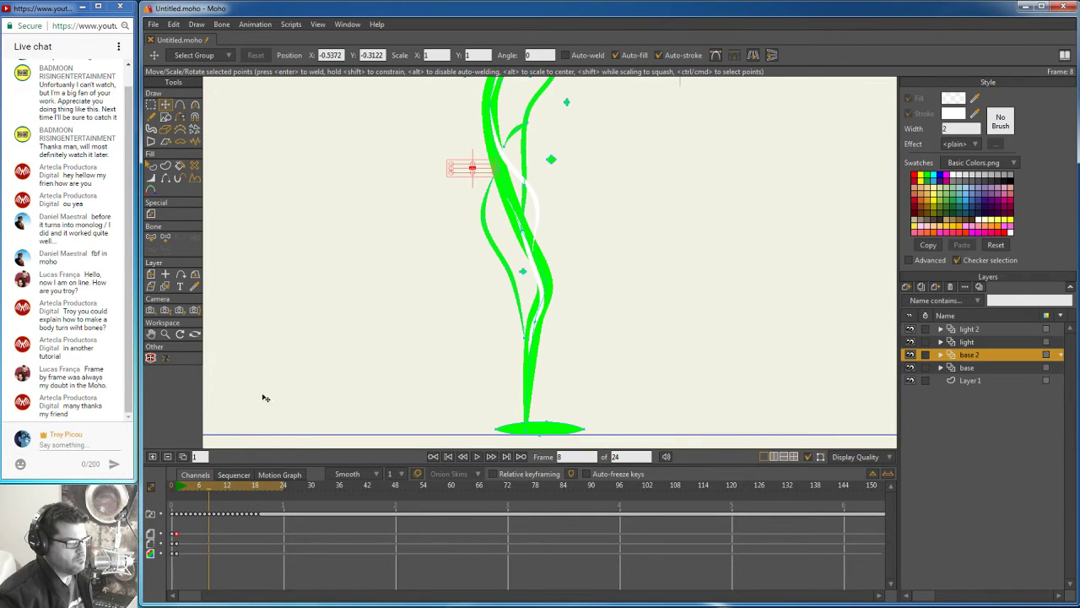
left_click(174, 26)
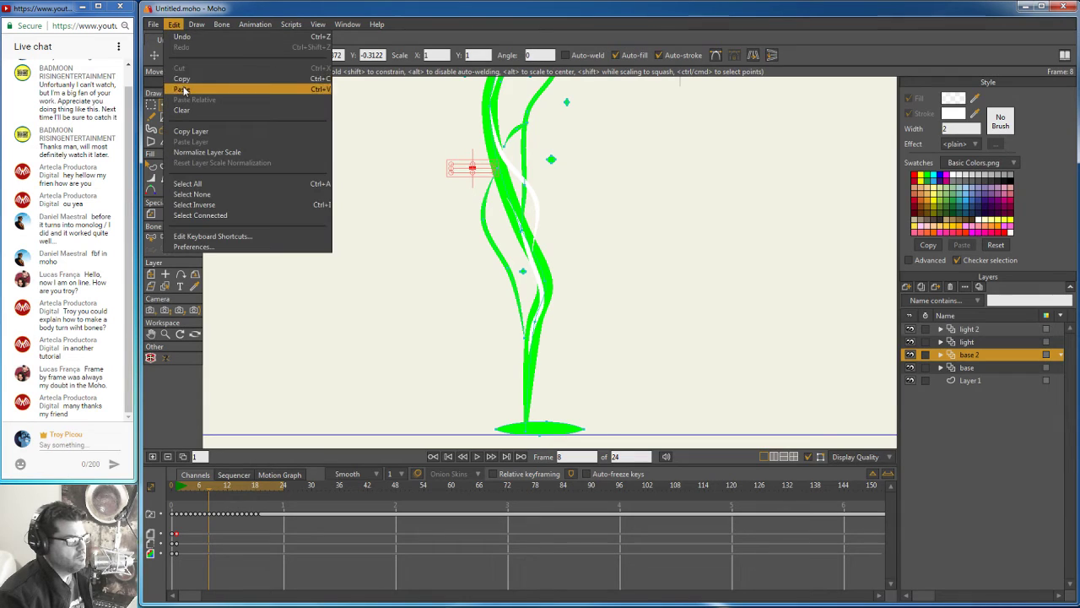
left_click(186, 88)
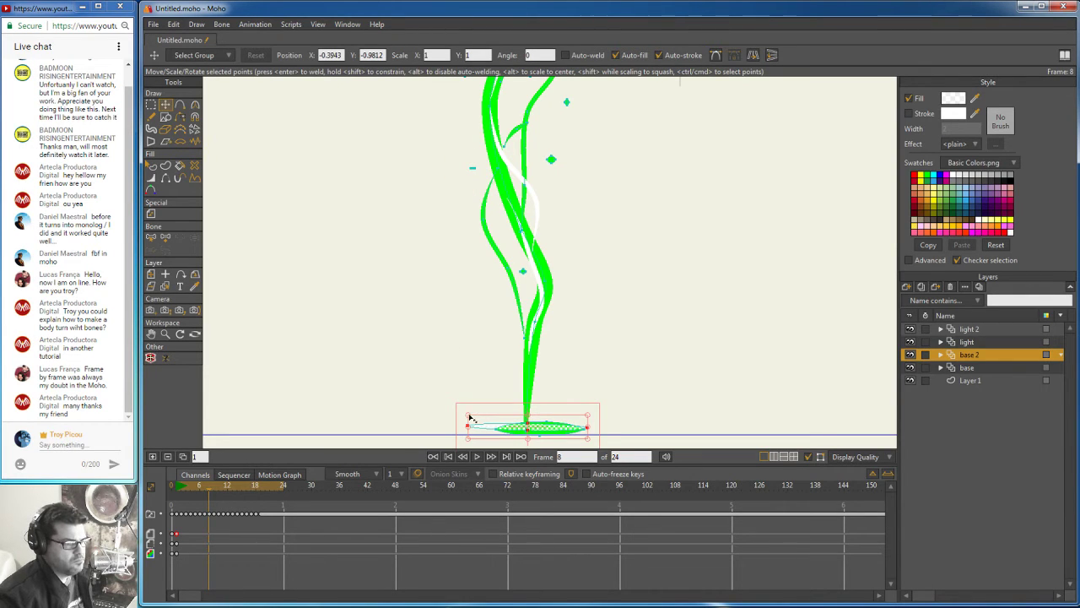
left_click_drag(470, 415, 561, 429)
Step: Paste the white puddle ellipse on frame 9 and shrink it slightly from its right side to fit within the puddle
left_click(212, 489)
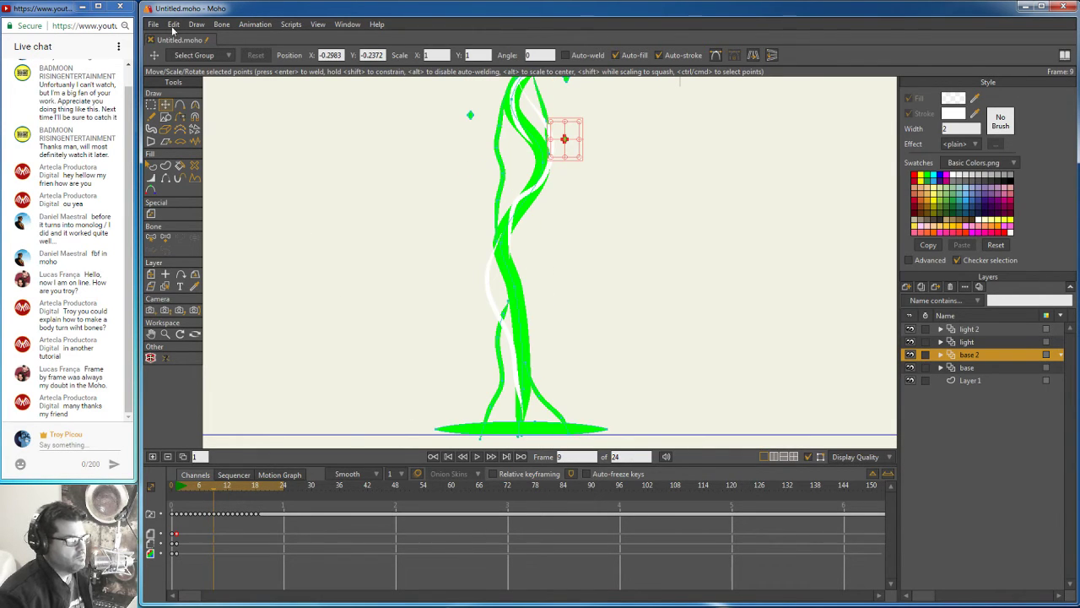
left_click(173, 23)
left_click(203, 91)
key("ctrl+v")
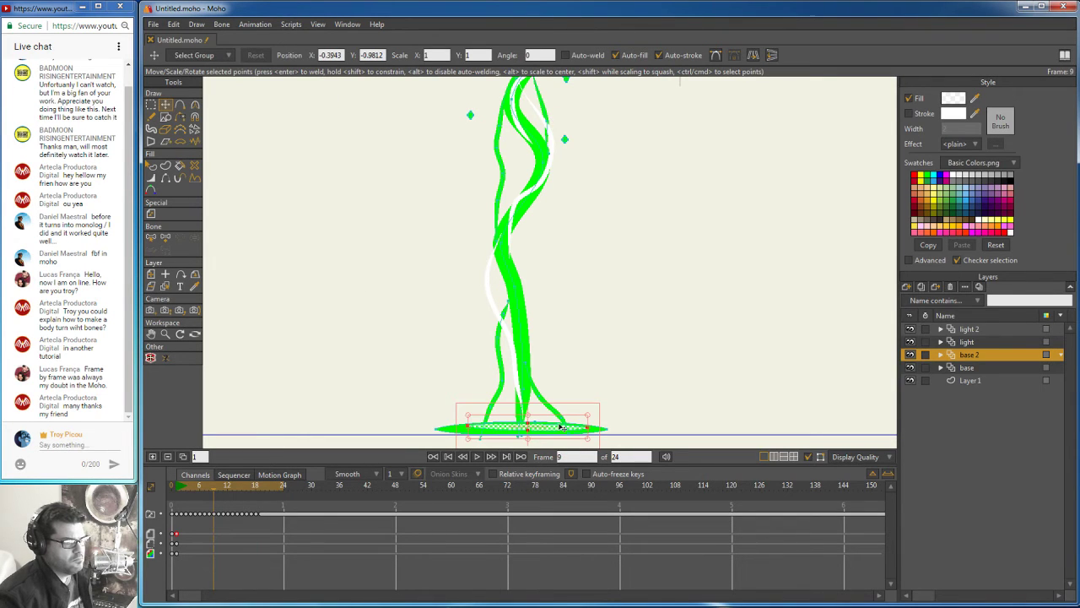
left_click_drag(586, 419, 553, 419)
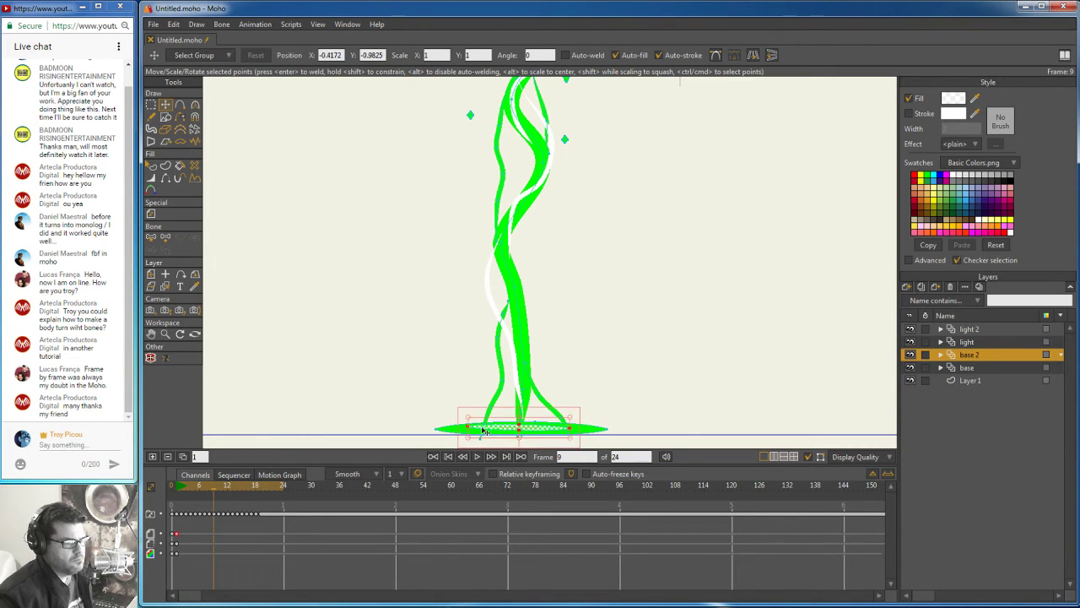
left_click_drag(465, 416, 465, 414)
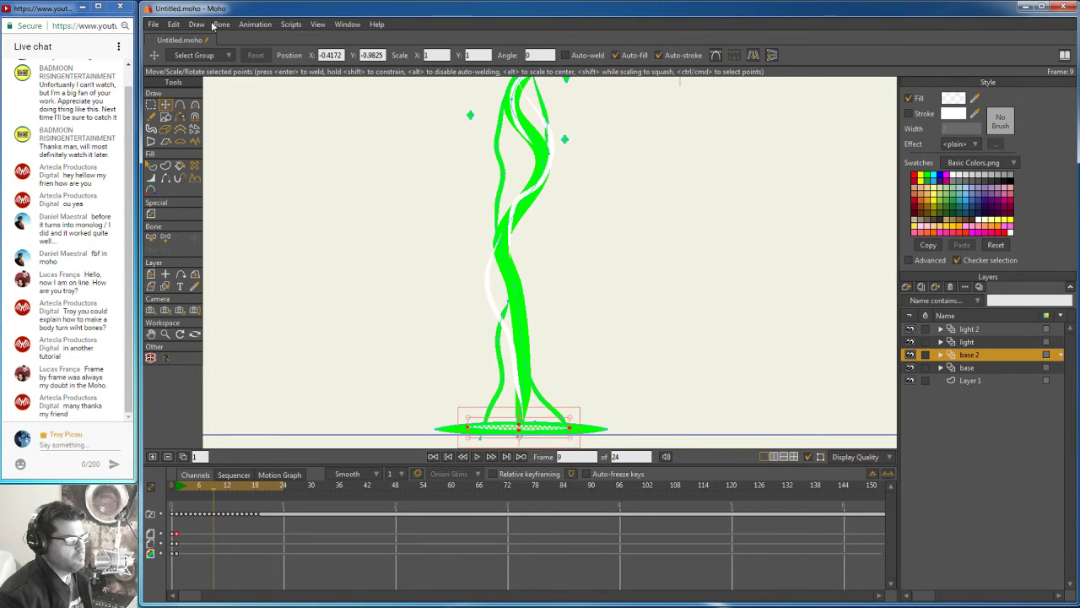
Step: Render a preview of frame 9, enlarge the preview window to examine the whole stream and puddle, and close it
left_click(155, 25)
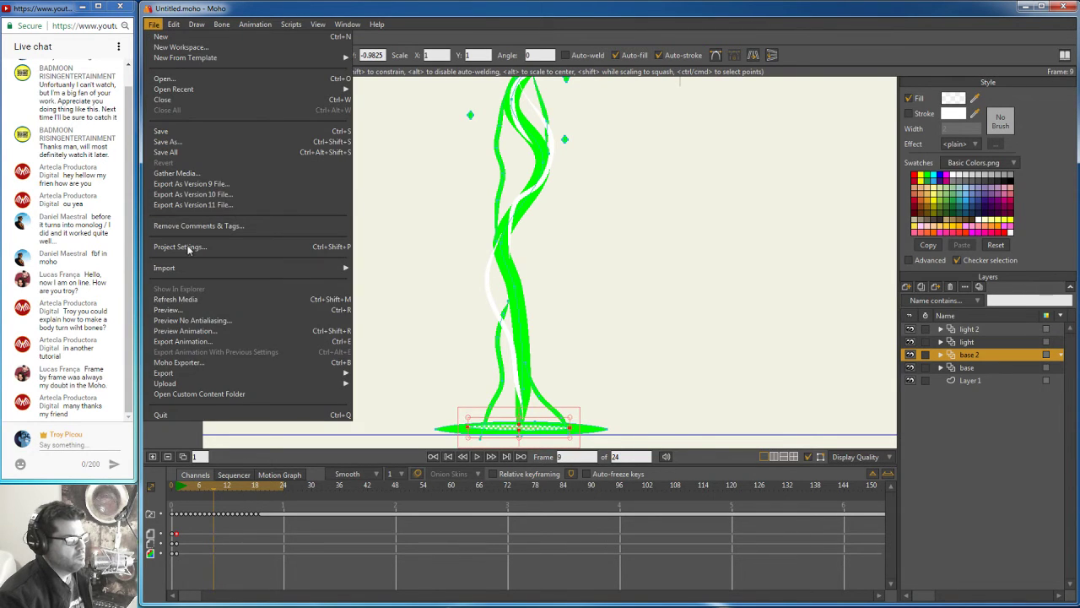
left_click(191, 309)
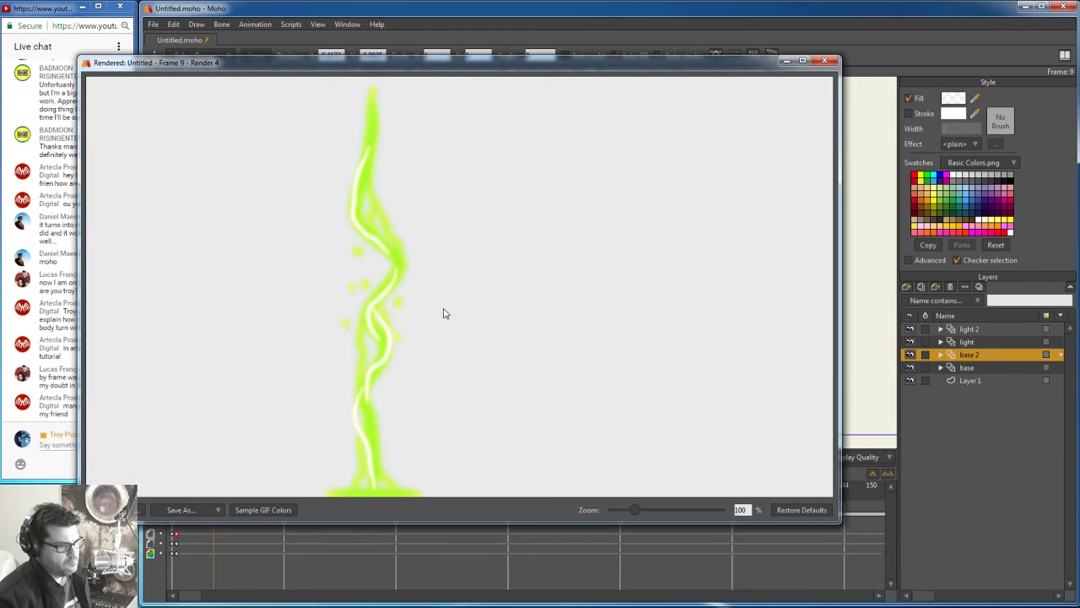
left_click_drag(561, 522, 561, 557)
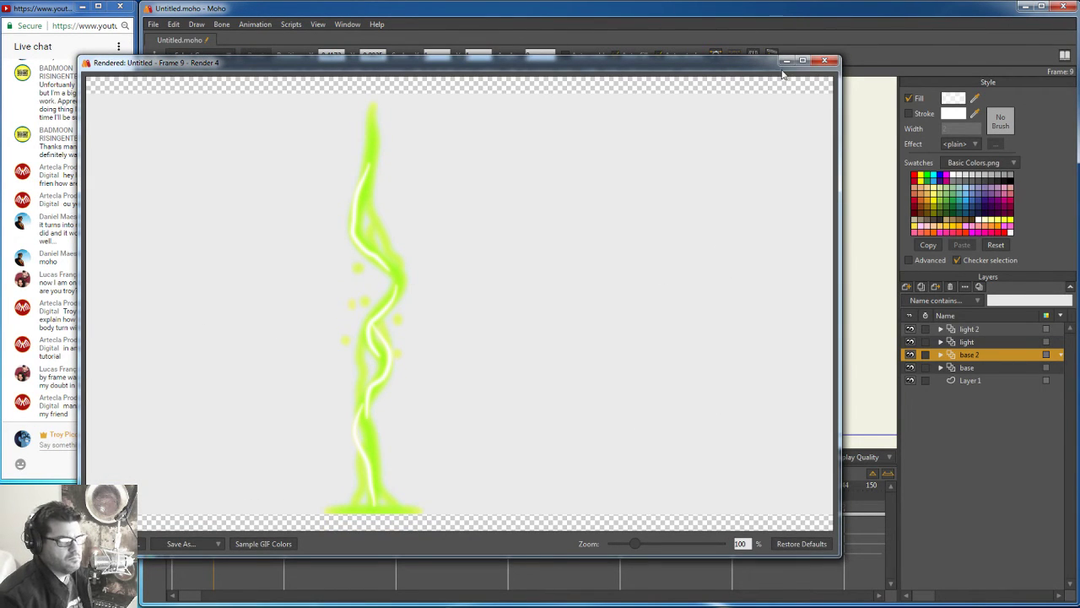
left_click(826, 61)
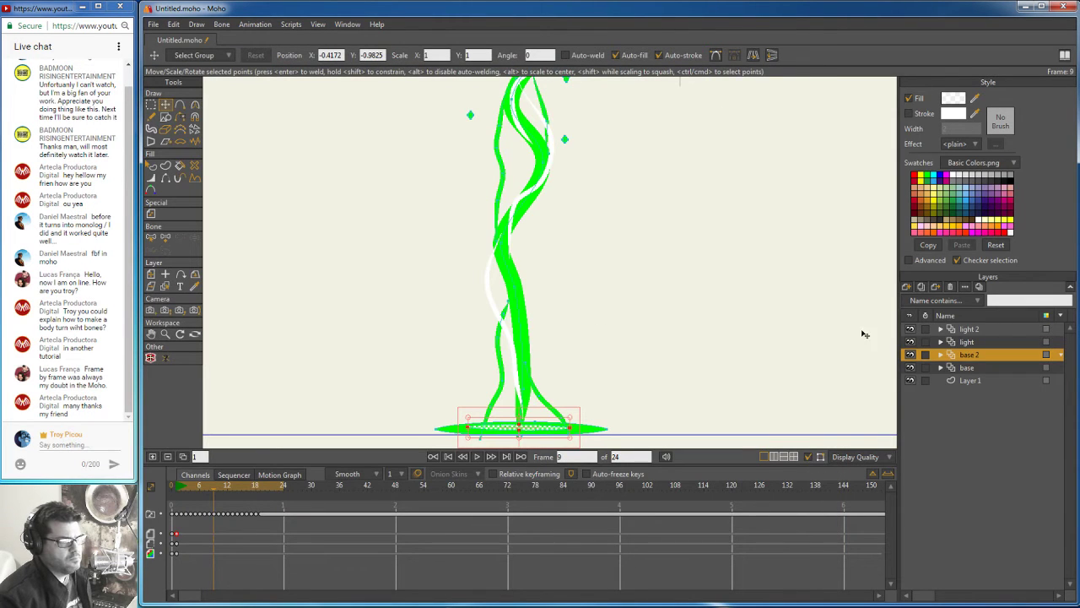
Step: Set the opacity of the light 2 layer to 50%
left_click(973, 329)
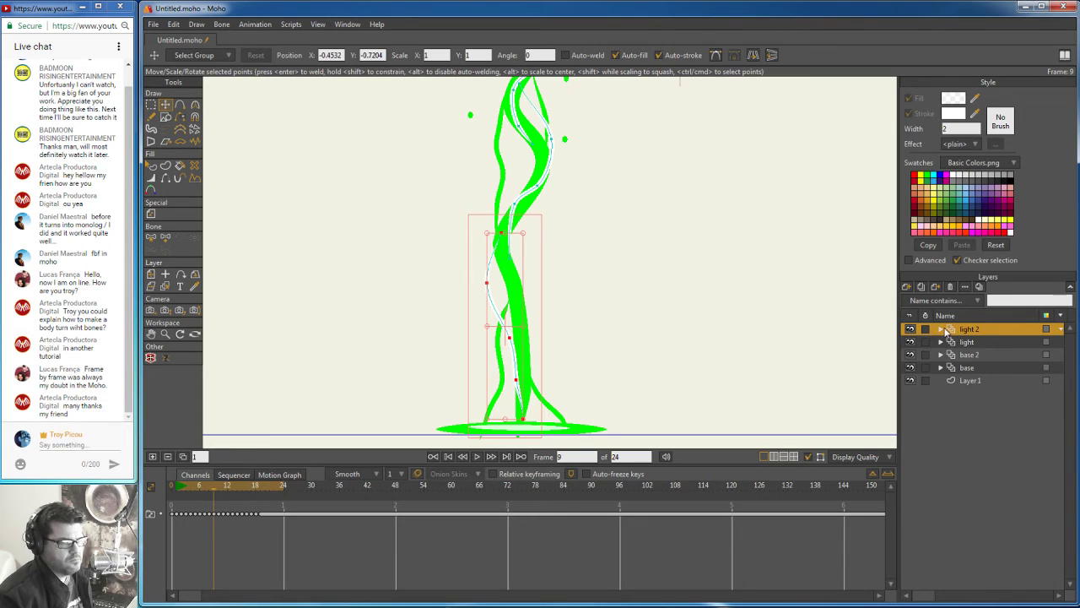
left_click(942, 329)
double_click(949, 326)
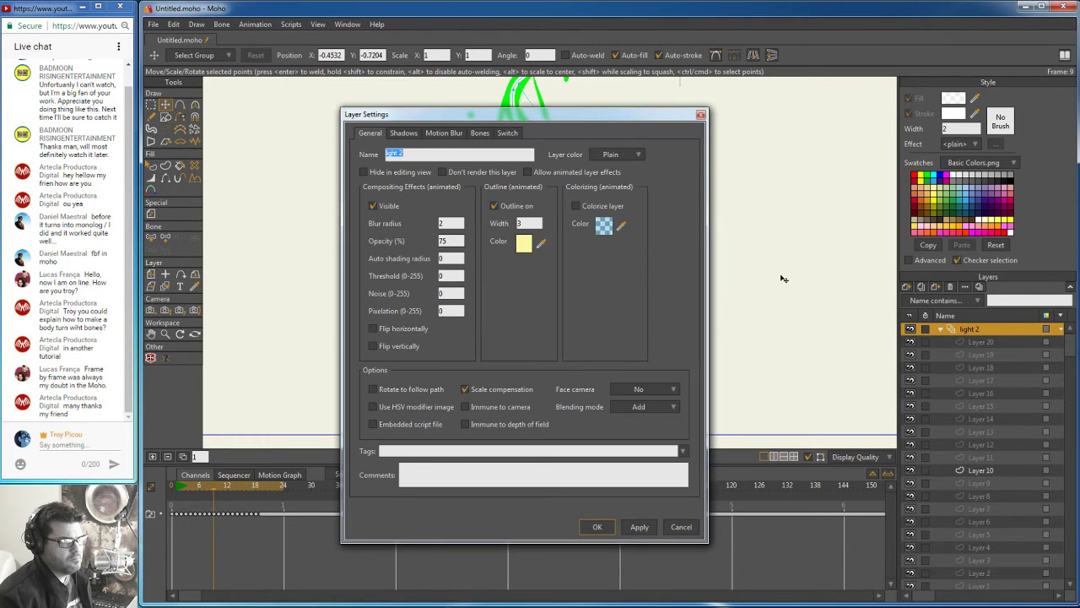
left_click(448, 240)
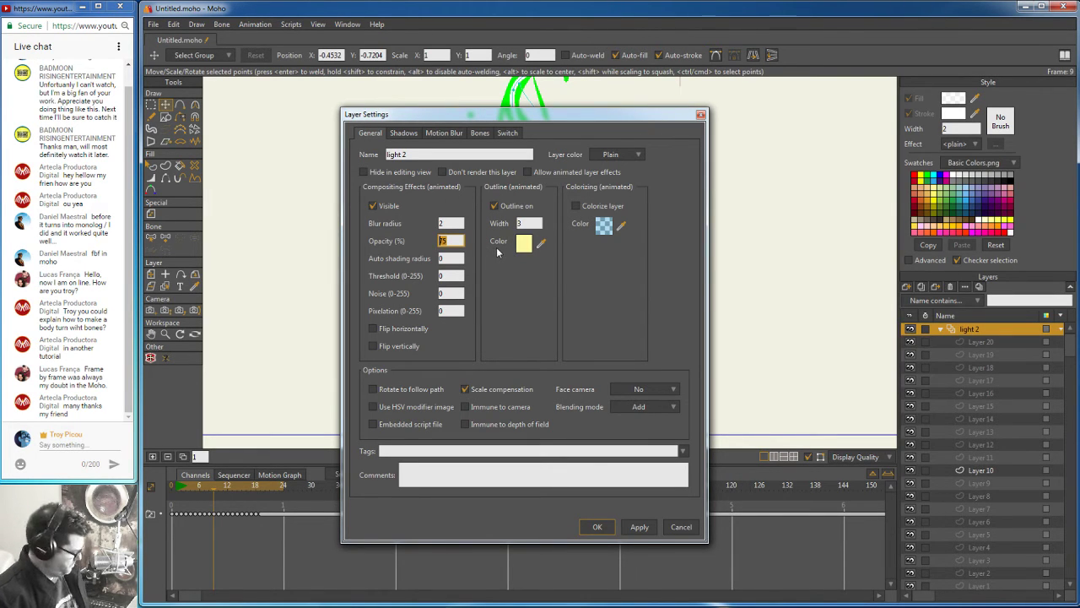
type("50")
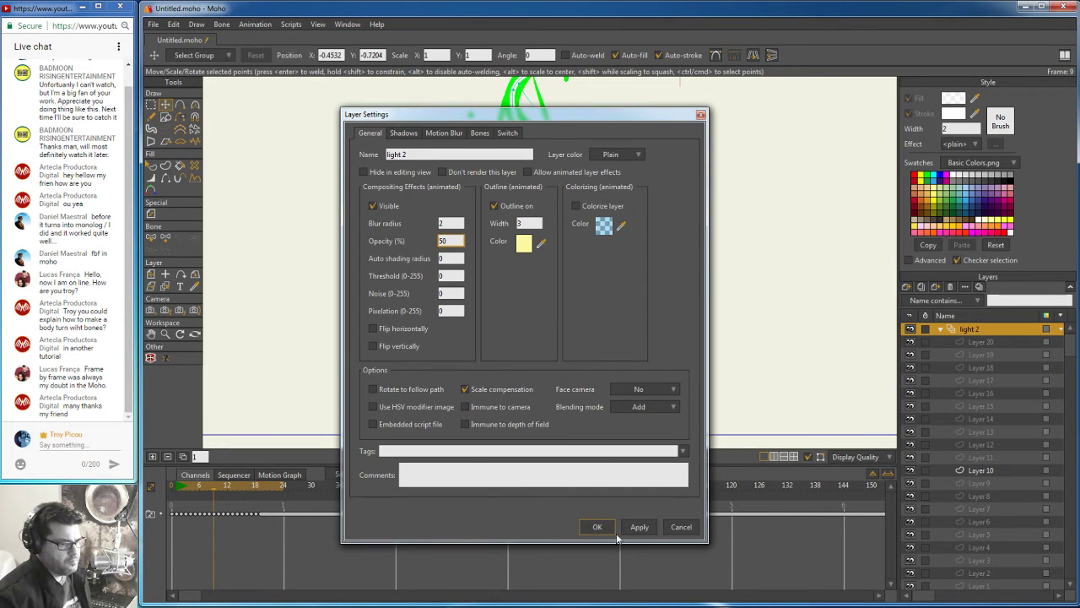
left_click(597, 526)
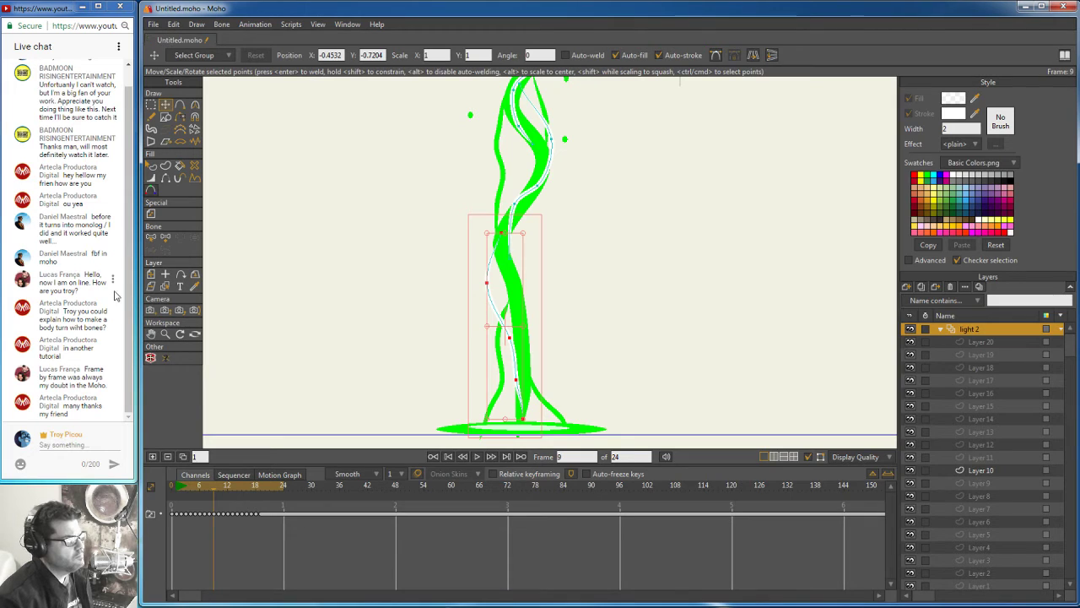
Step: Render frame 9 again to examine the highlights with the reduced light 2 opacity, then close the preview
left_click(129, 245)
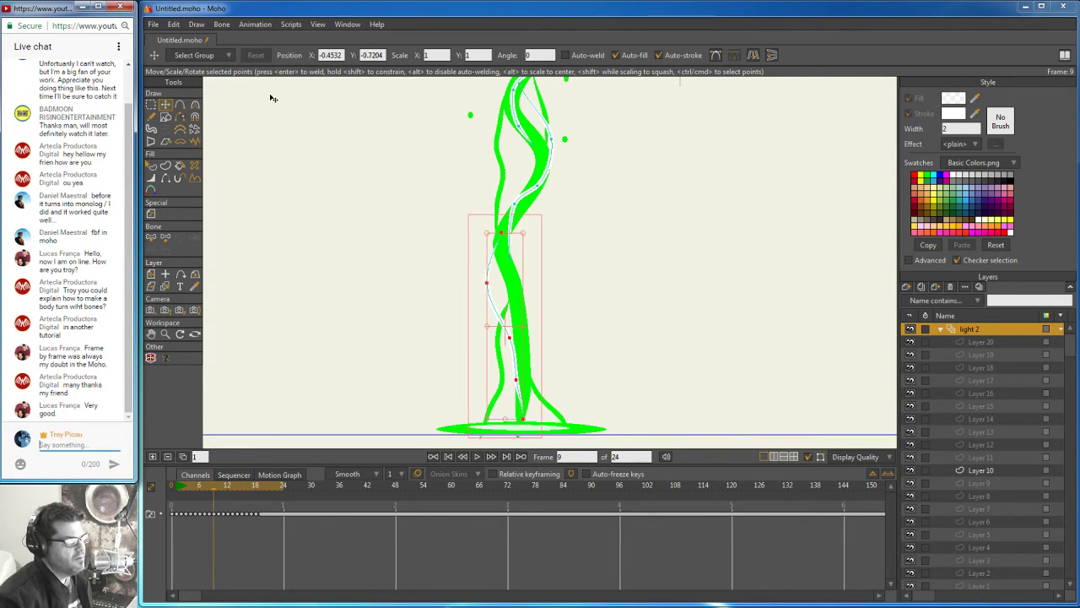
left_click(173, 23)
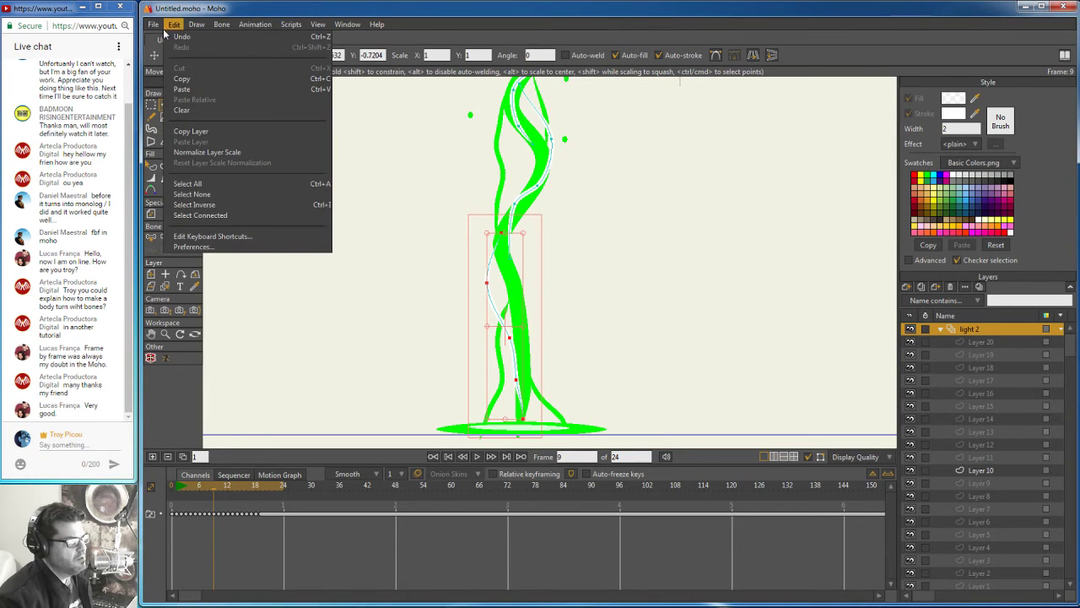
mouse_move(154, 24)
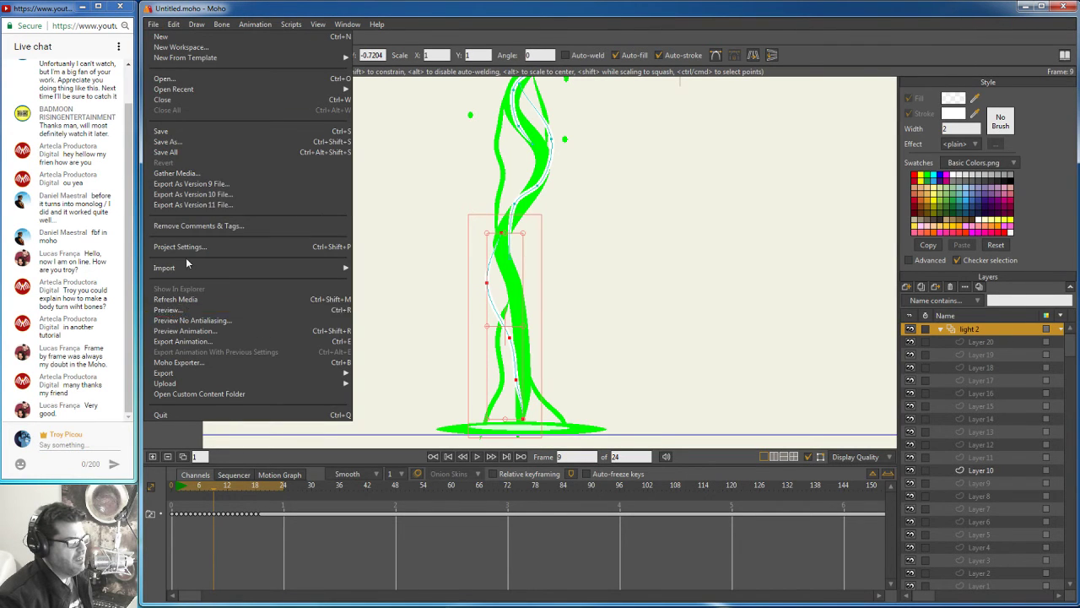
left_click(180, 313)
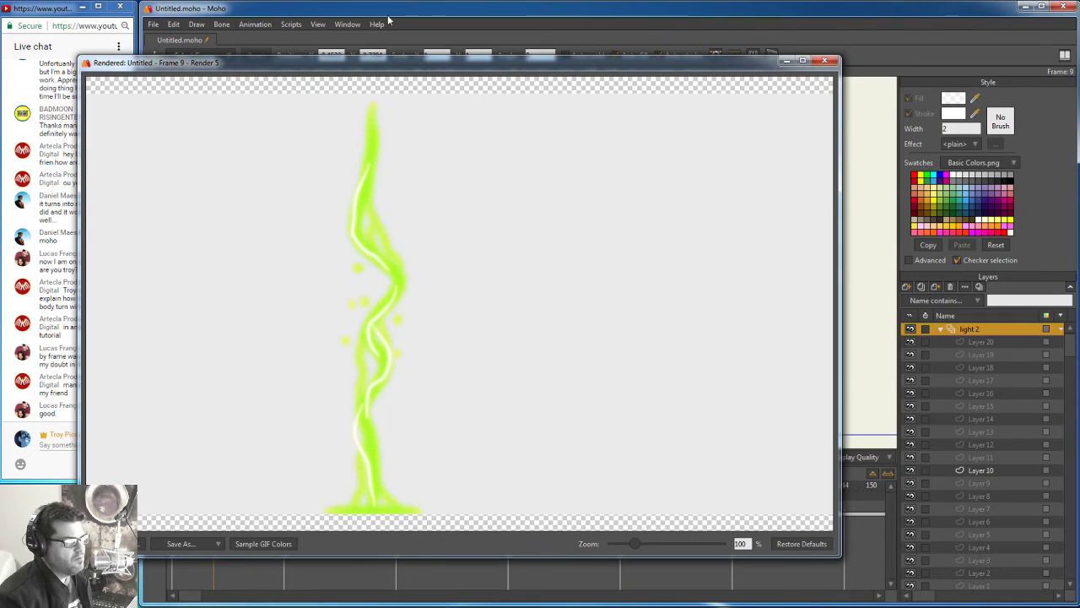
left_click(825, 61)
Step: Play back the animation with the entire project frame in view to check the stream's motion
left_click(166, 335)
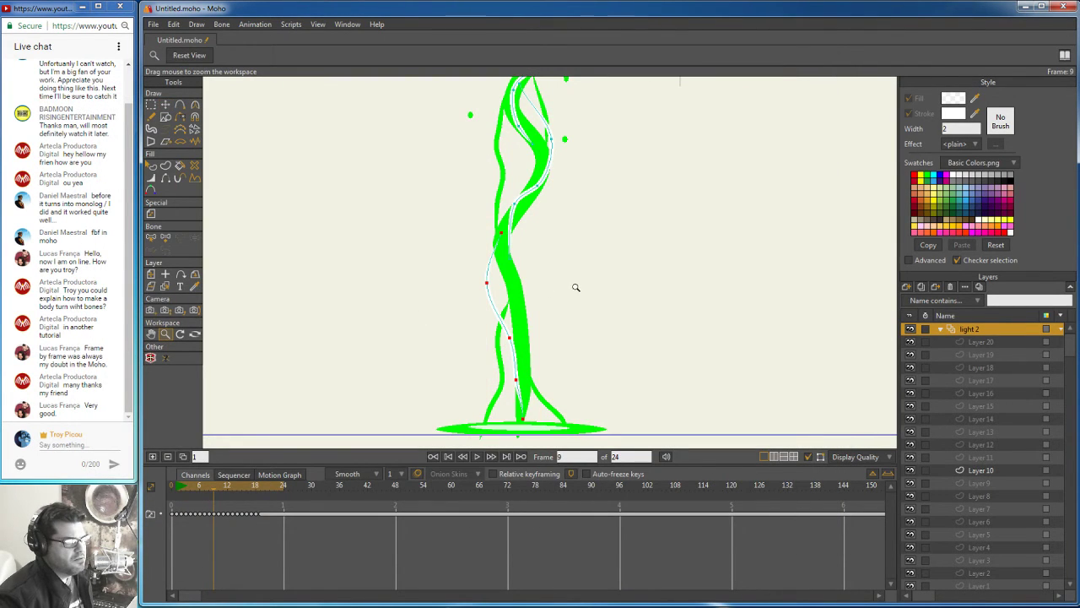
left_click_drag(656, 283, 423, 244)
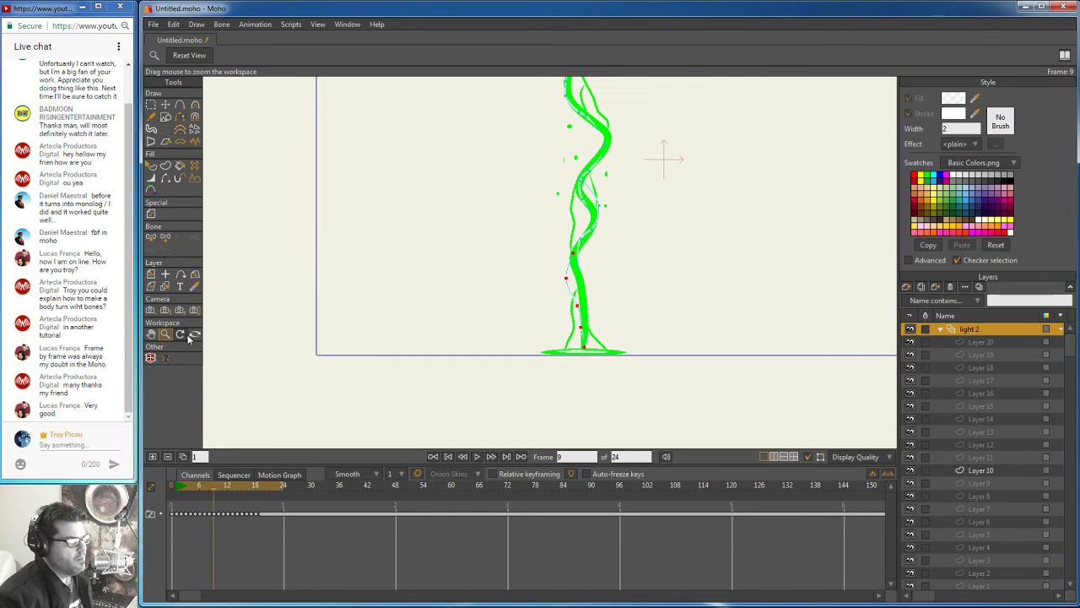
left_click(152, 333)
left_click_drag(368, 142, 332, 227)
left_click(165, 335)
left_click_drag(805, 260, 675, 251)
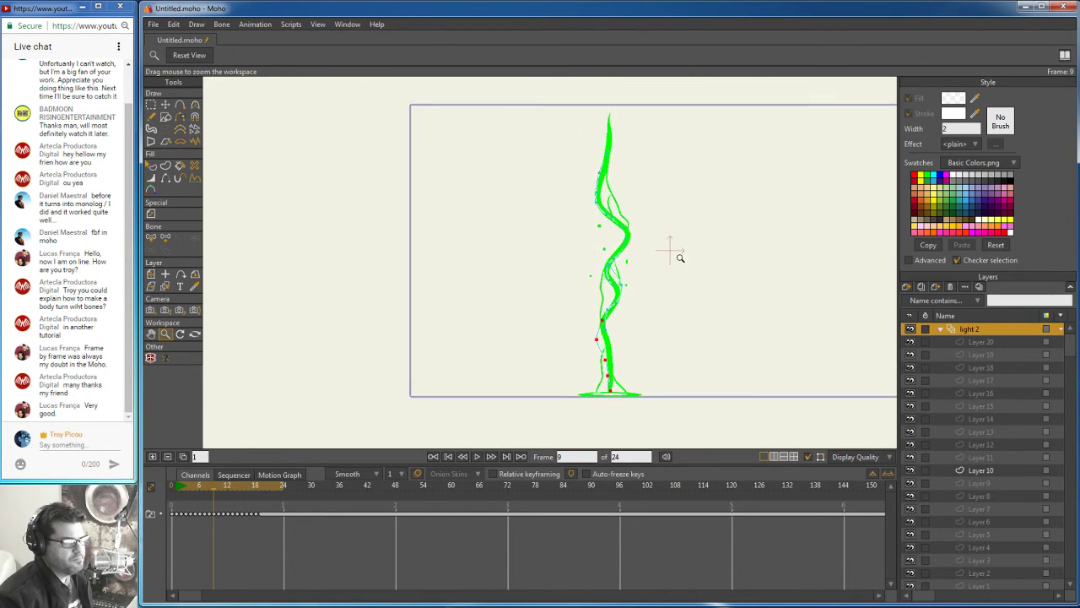
left_click(152, 334)
left_click_drag(481, 306, 341, 337)
left_click(477, 457)
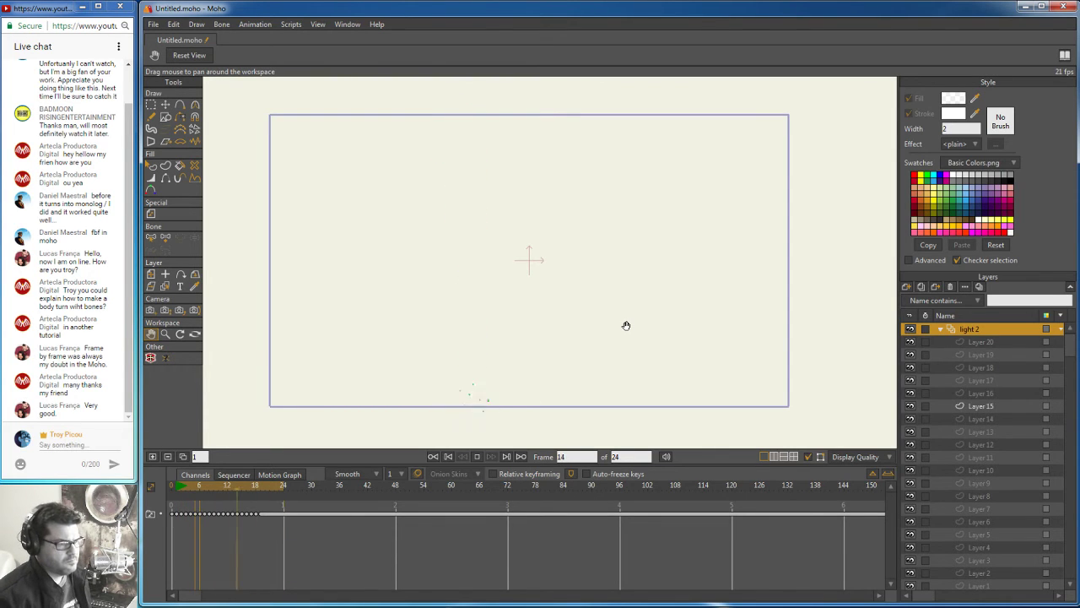
Step: Stop the playback, collapse the light 2 layer, and scrub the timeline to frame 8
left_click(479, 457)
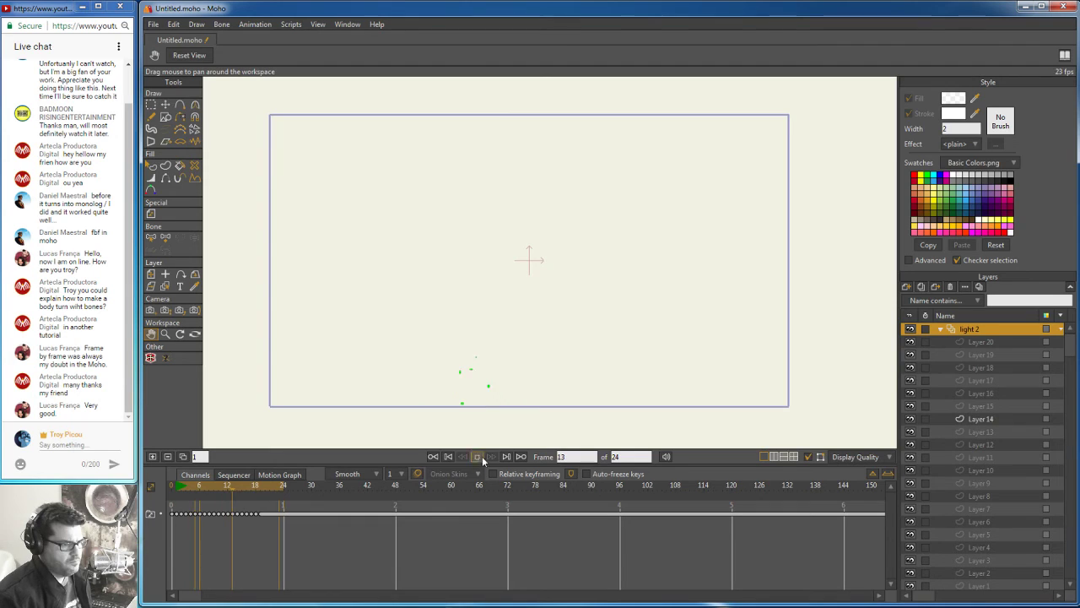
left_click(940, 329)
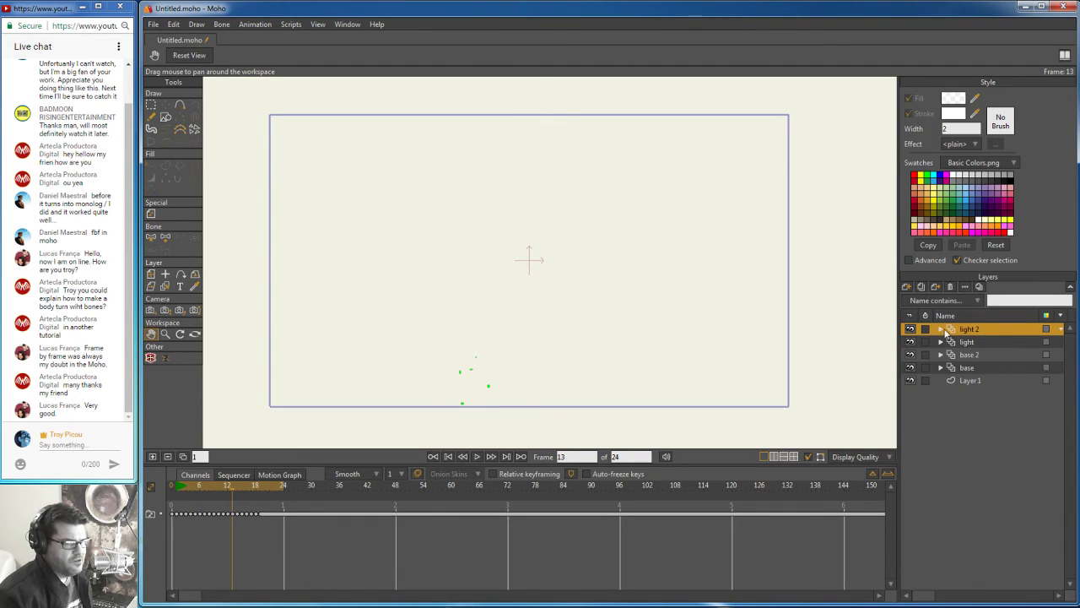
left_click(968, 381)
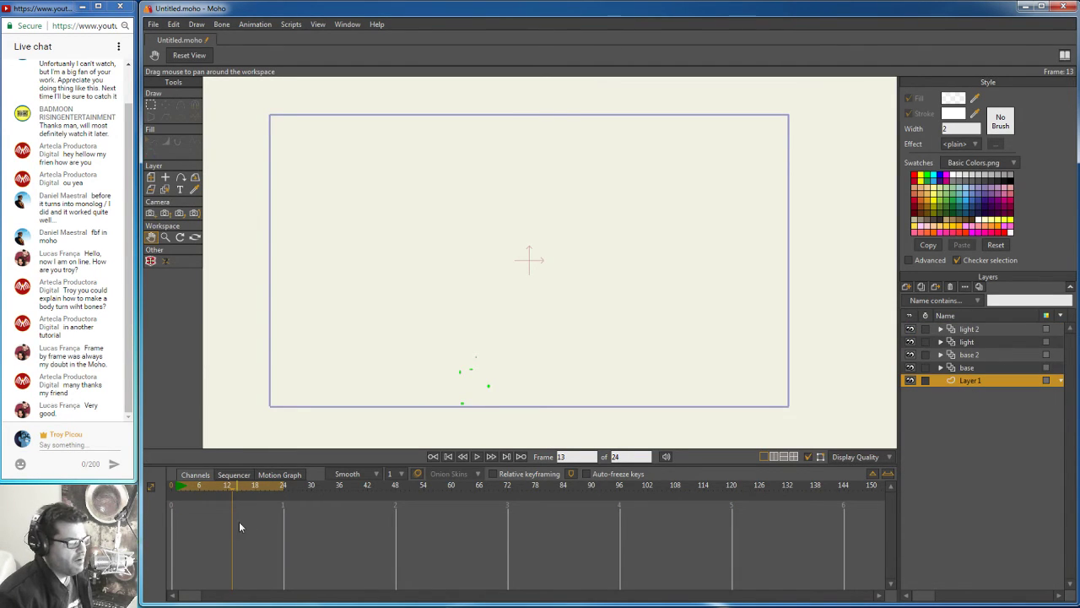
left_click_drag(232, 493, 170, 494)
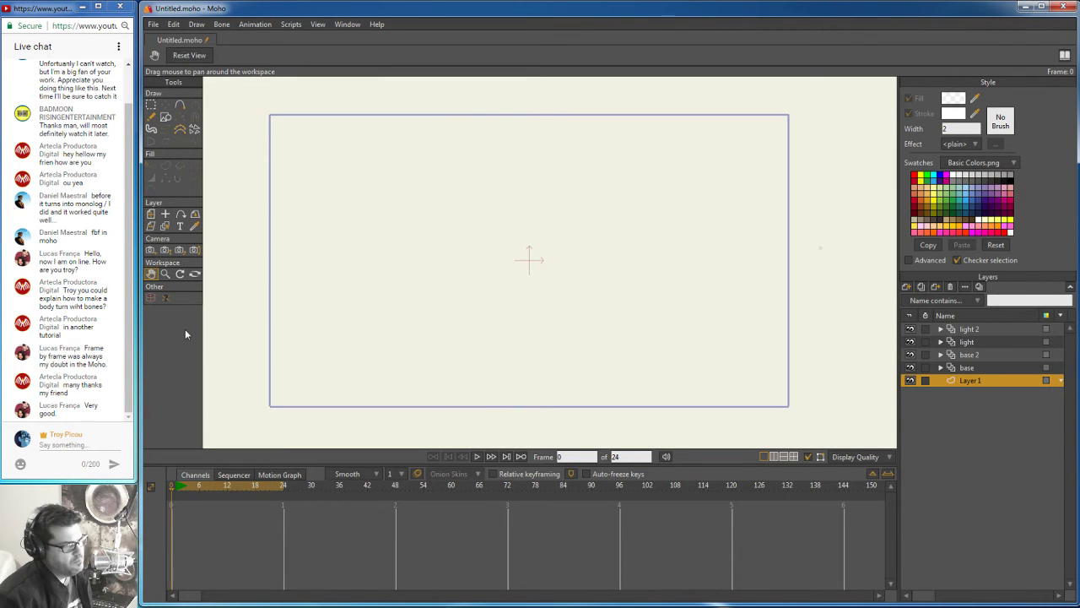
mouse_move(172, 492)
left_mouse_down()
mouse_move(221, 486)
mouse_move(200, 488)
mouse_move(210, 489)
left_mouse_up()
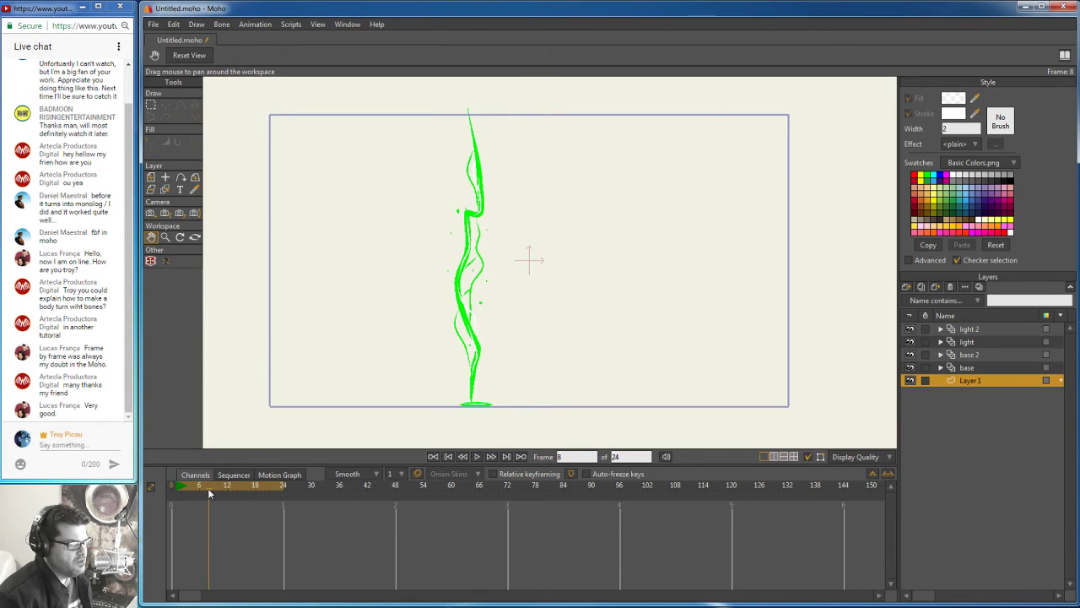
Step: Check the base layer's blur radius and opacity in its layer settings, then close them without changes
left_click(972, 368)
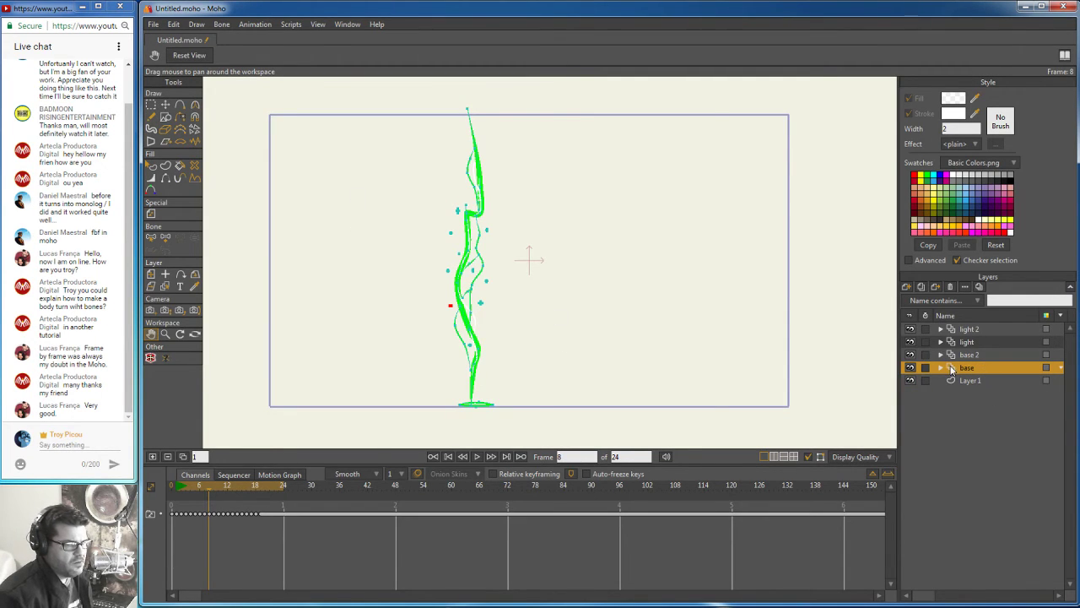
left_click(909, 287)
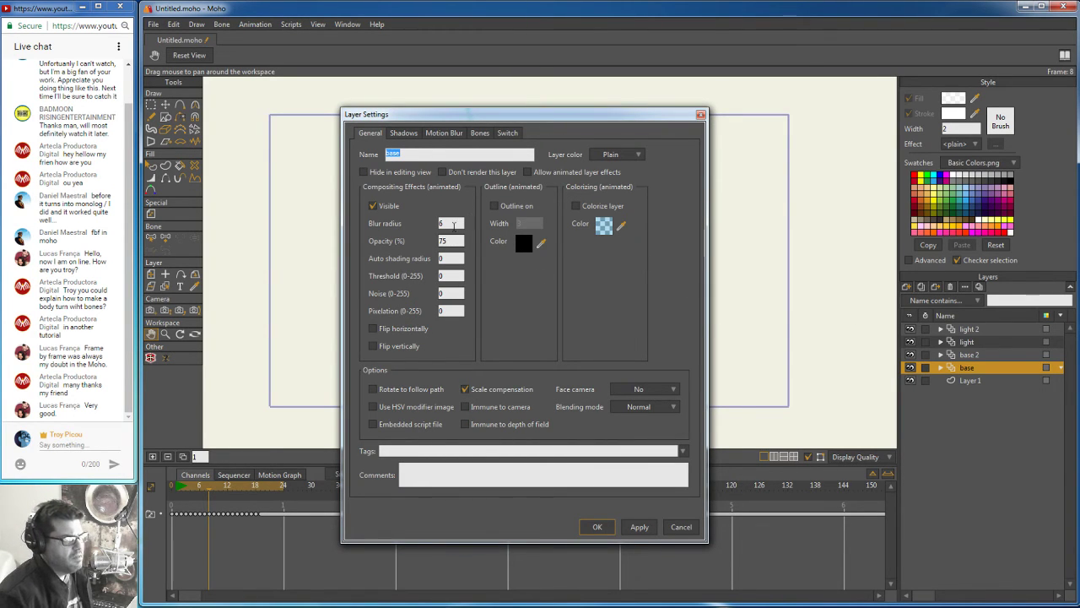
left_click(681, 527)
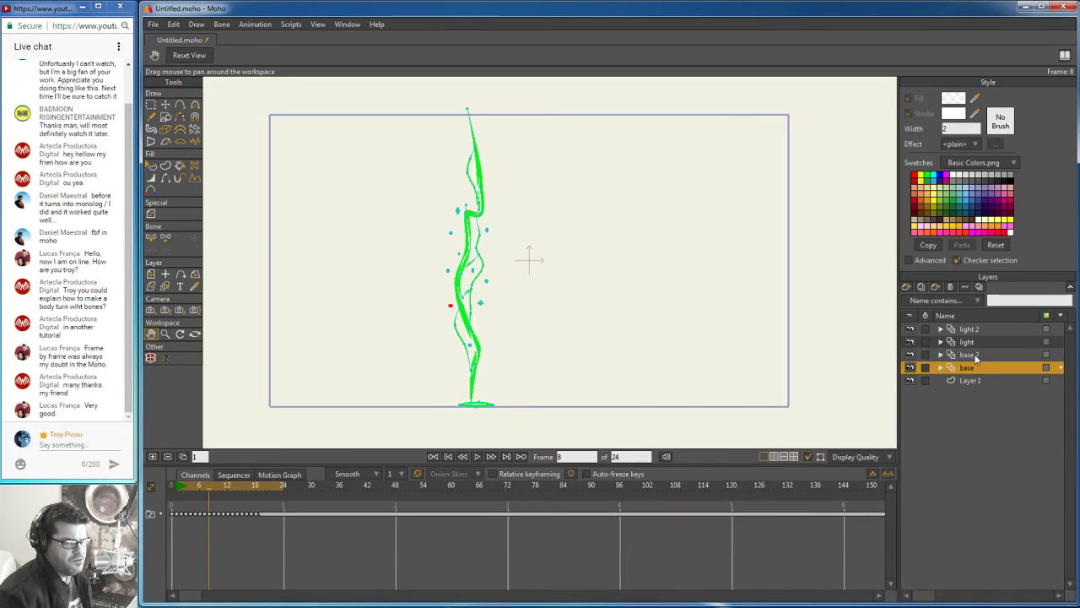
Step: Set the base 2 layer's outline width to 2 and blur radius to 1 at frame 8
left_click(969, 355)
double_click(953, 353)
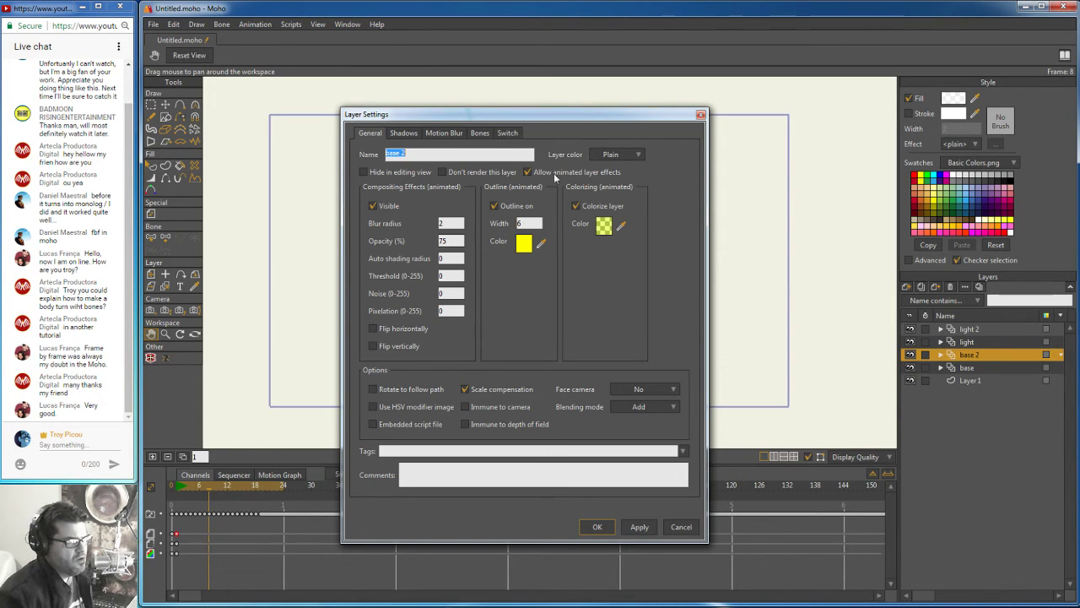
left_click(527, 223)
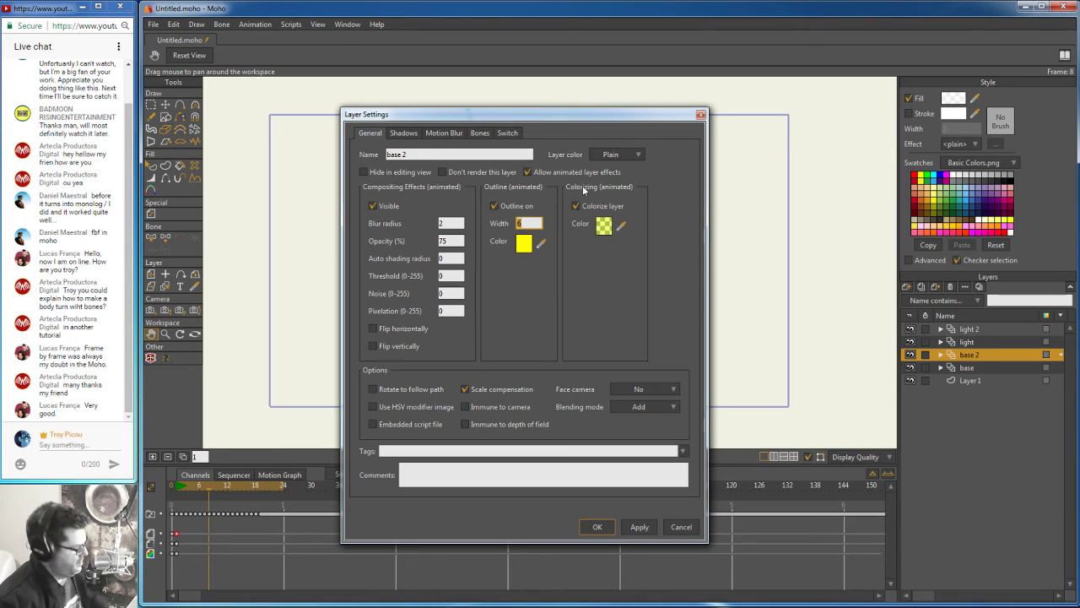
type("2")
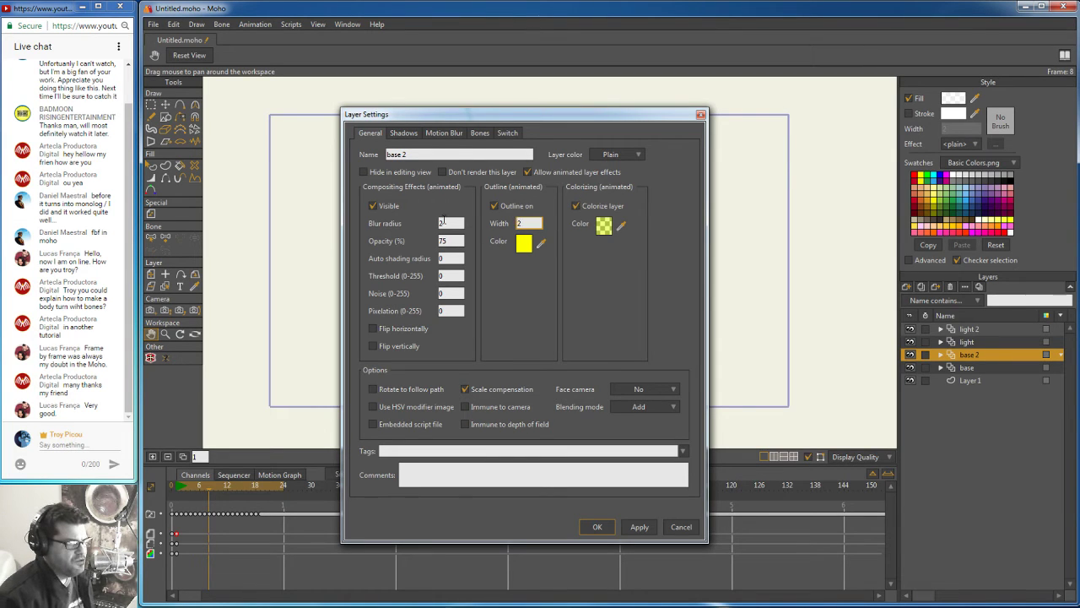
left_click(447, 223)
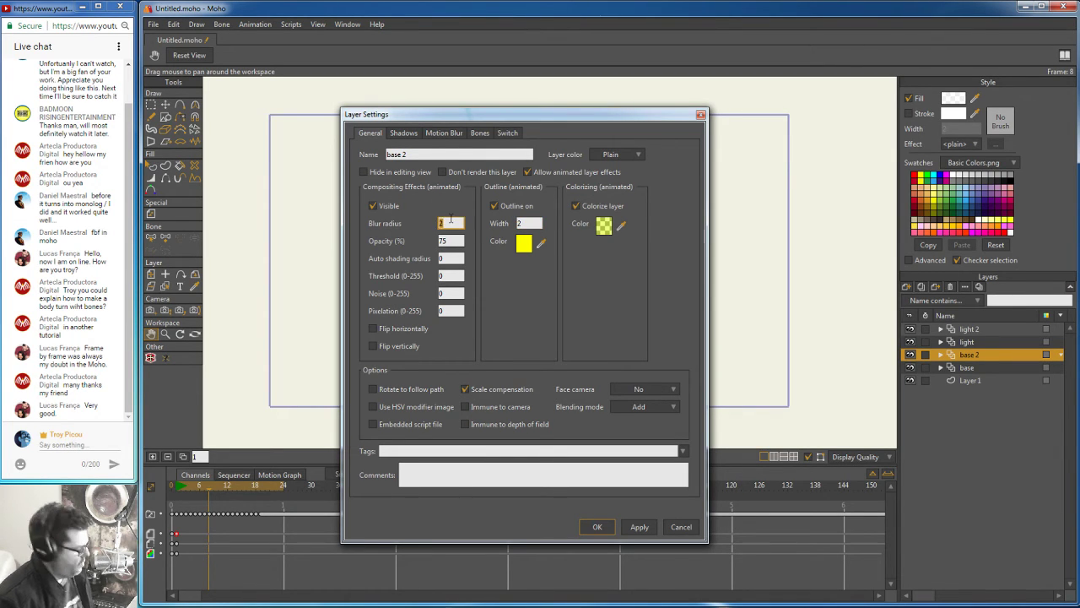
type("1")
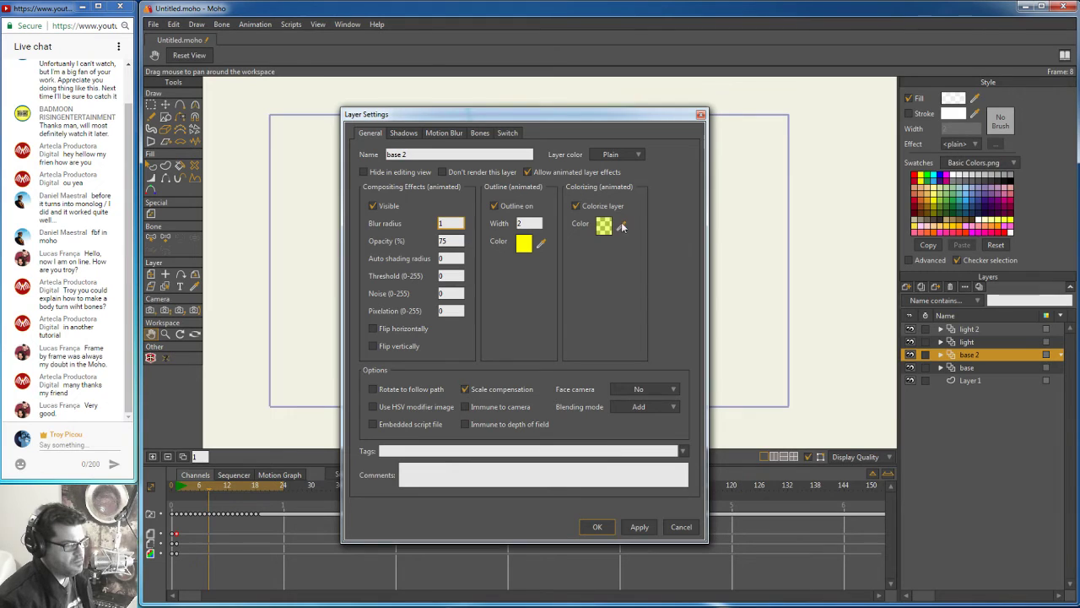
left_click(640, 527)
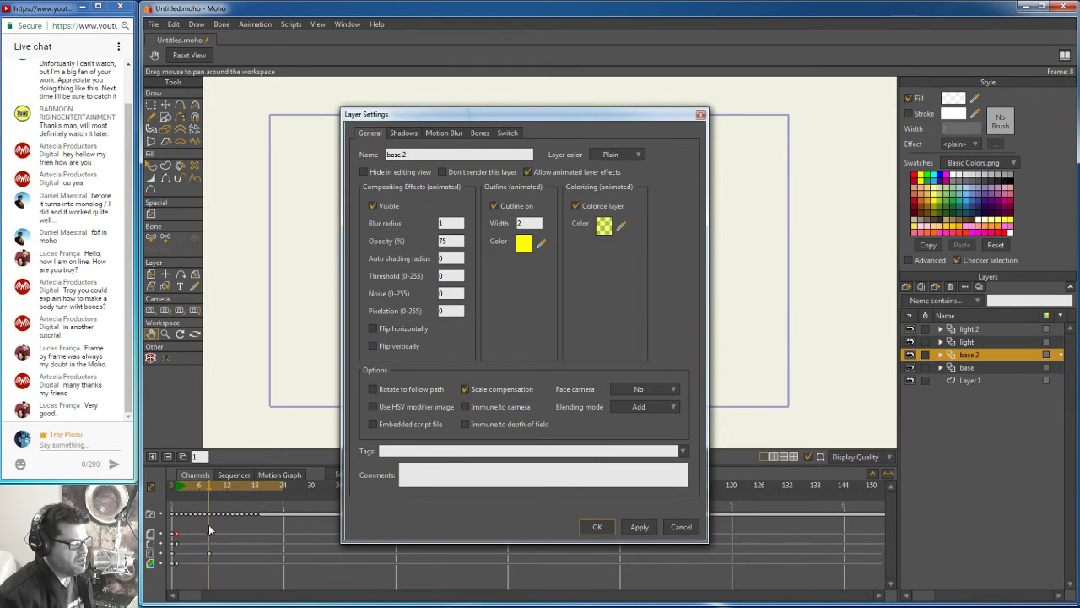
Step: Set the base 2 layer's outline width to 6 and blur radius to 2 at frame 7
left_click_drag(208, 488, 205, 487)
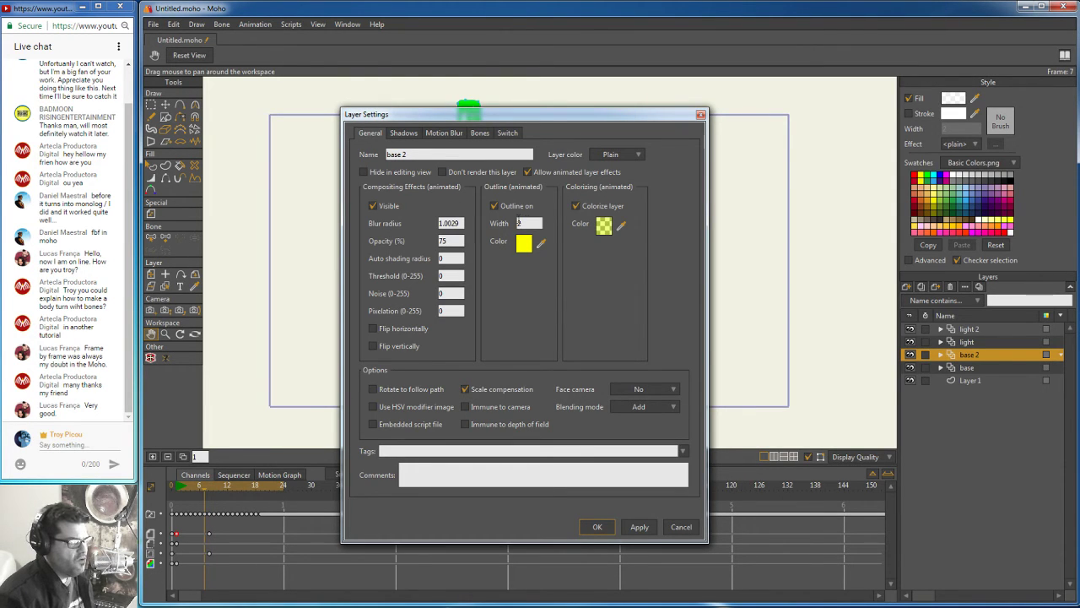
left_click_drag(535, 222, 518, 223)
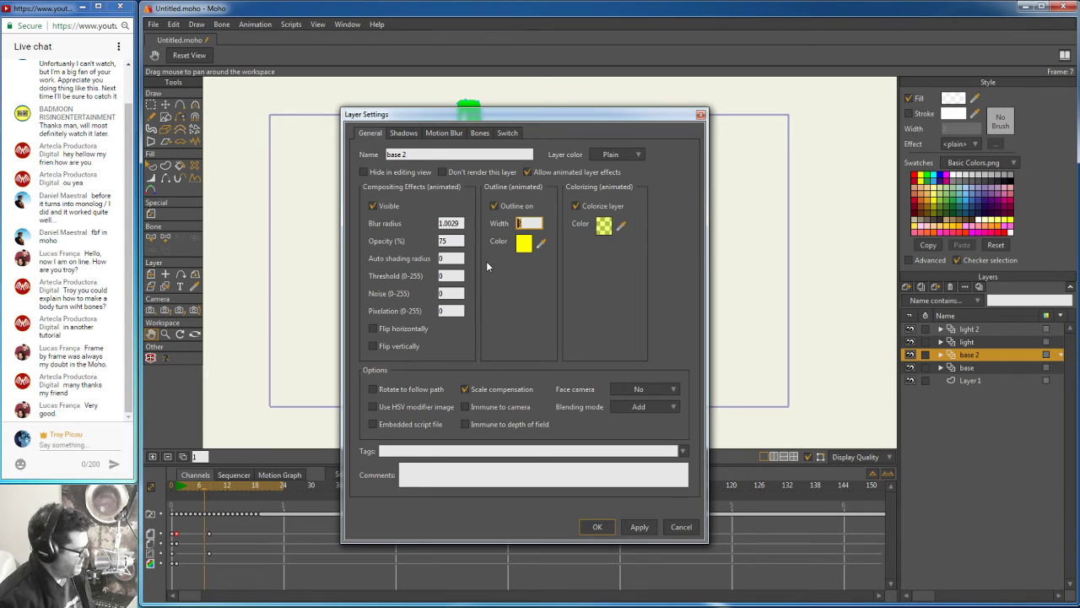
type("6")
left_click_drag(460, 223, 431, 224)
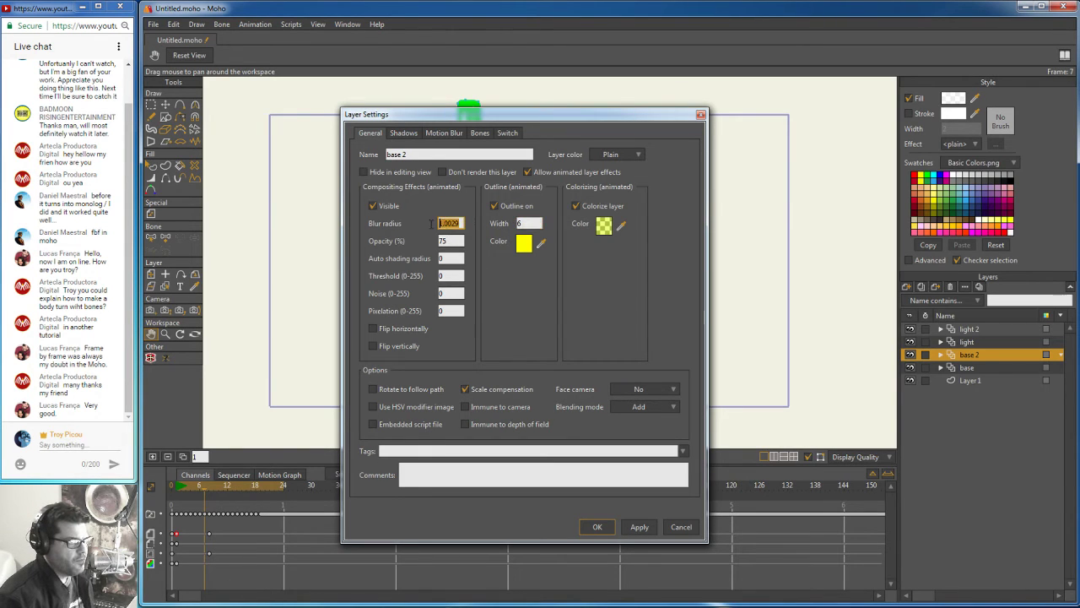
type("2")
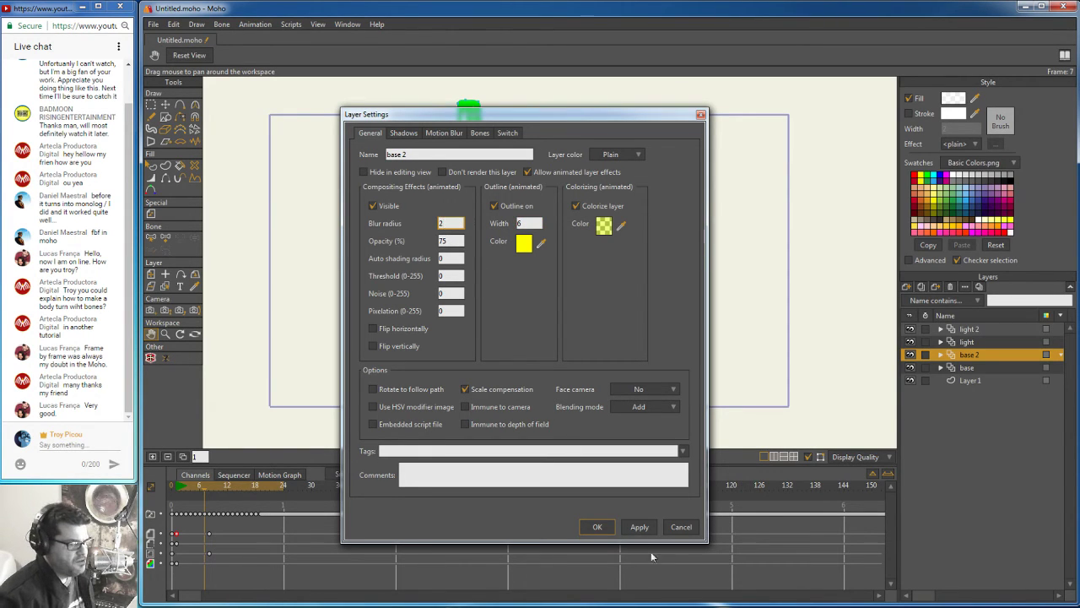
left_click(597, 527)
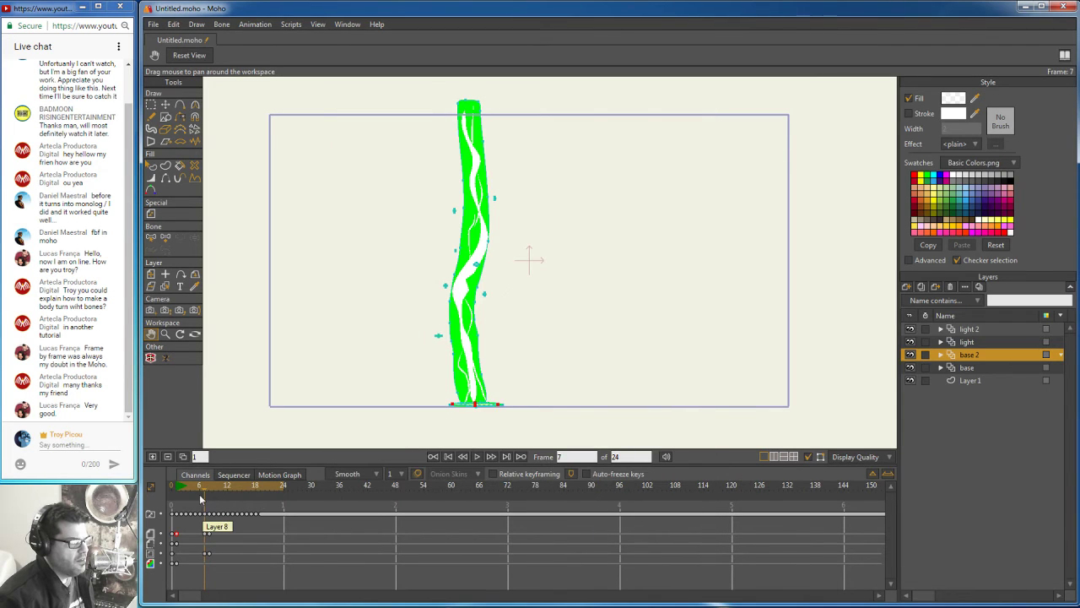
Step: Render a preview of frame 7 to examine the thick stream's glow, then close it
left_click(153, 24)
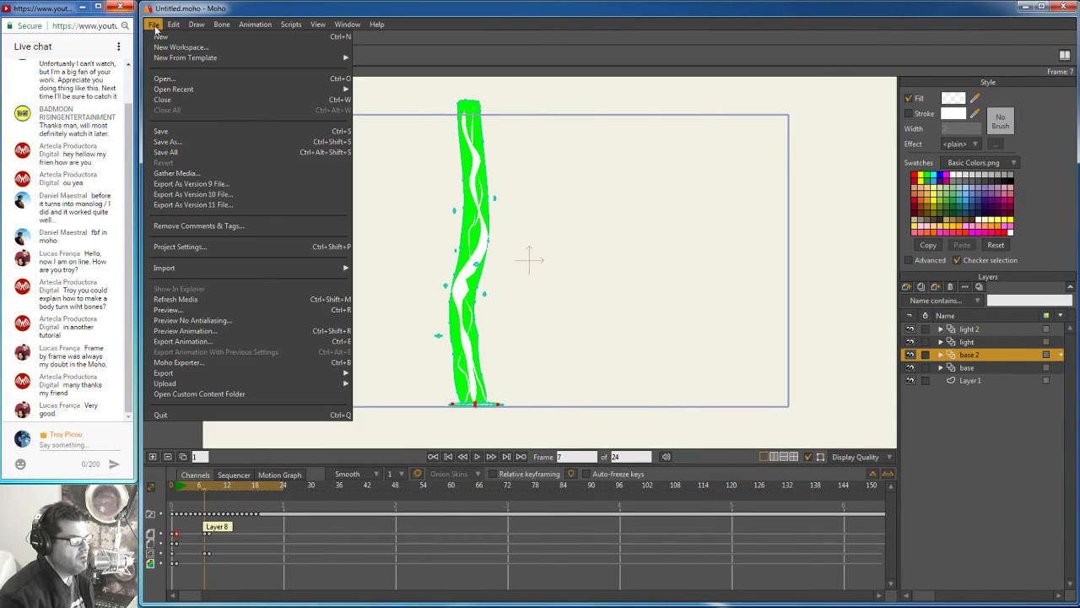
left_click(203, 311)
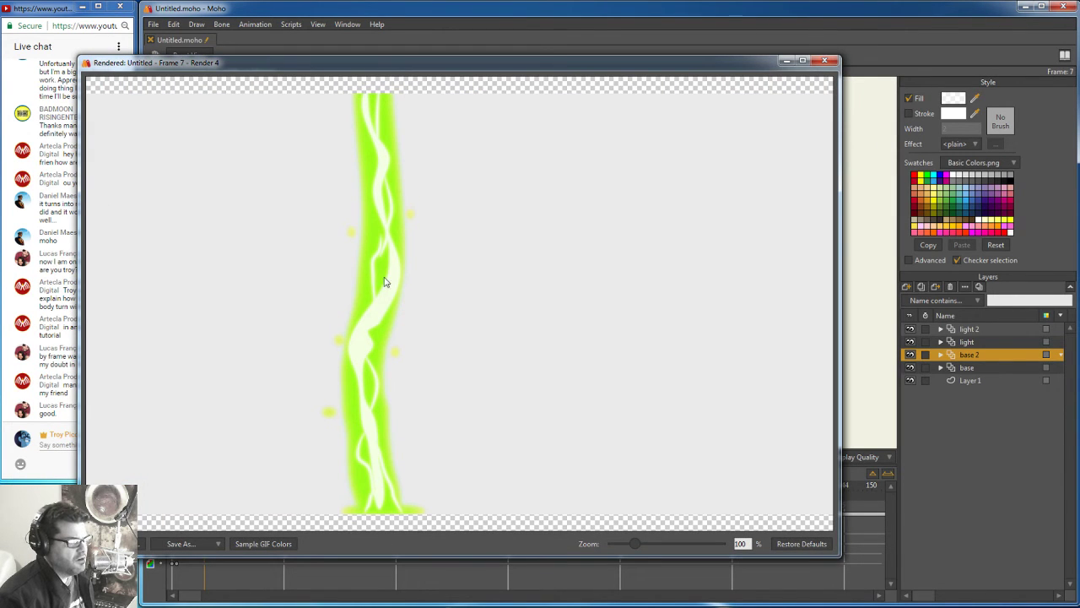
left_click(825, 61)
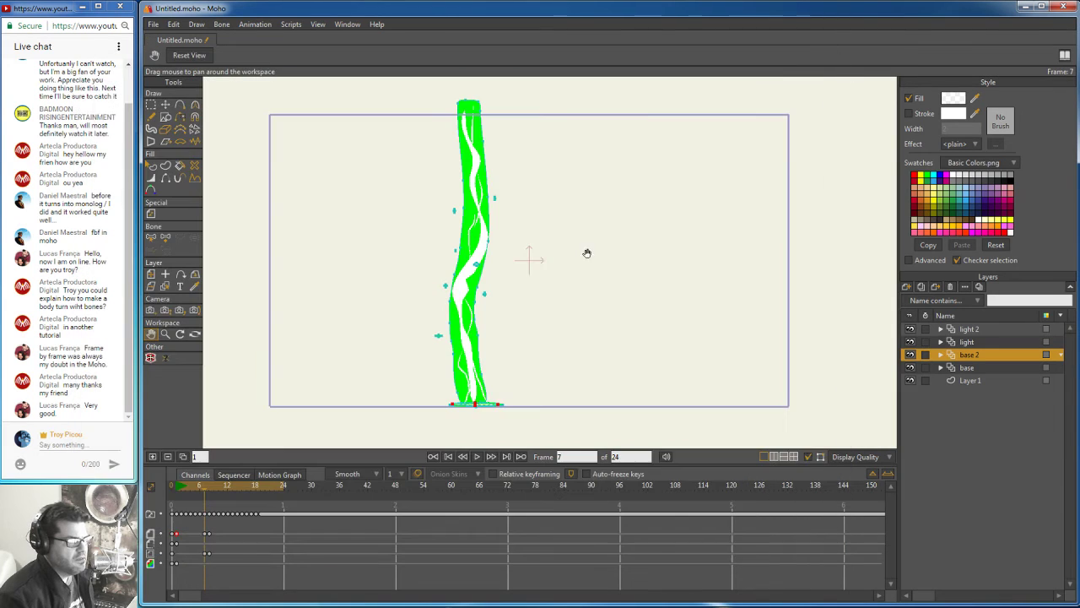
Step: Render a preview of frame 8 to examine the thin stream with the reduced outline and blur, then close it
left_click(209, 492)
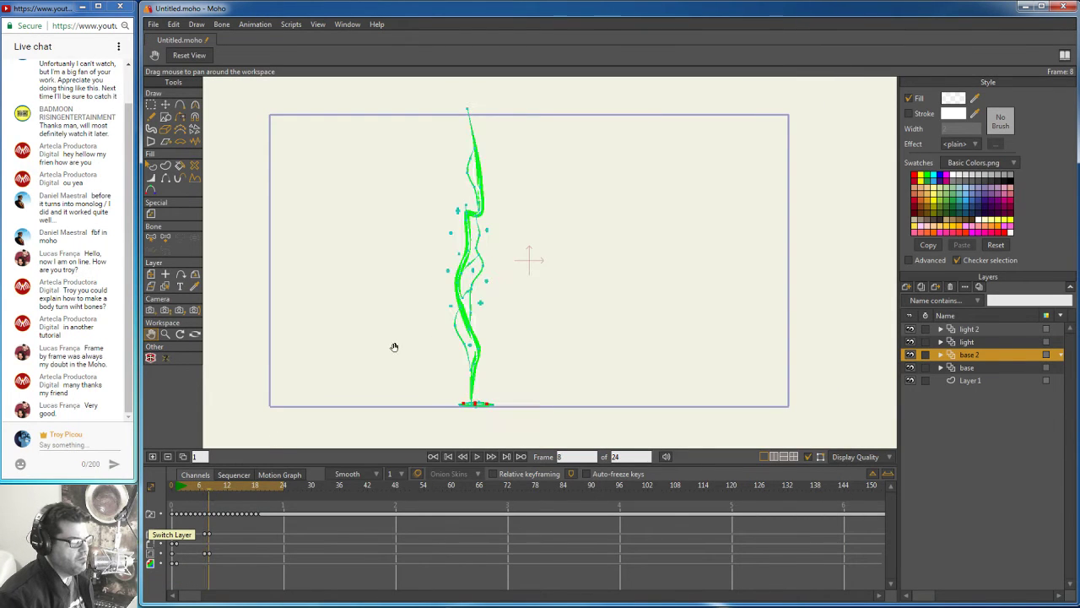
left_click(164, 26)
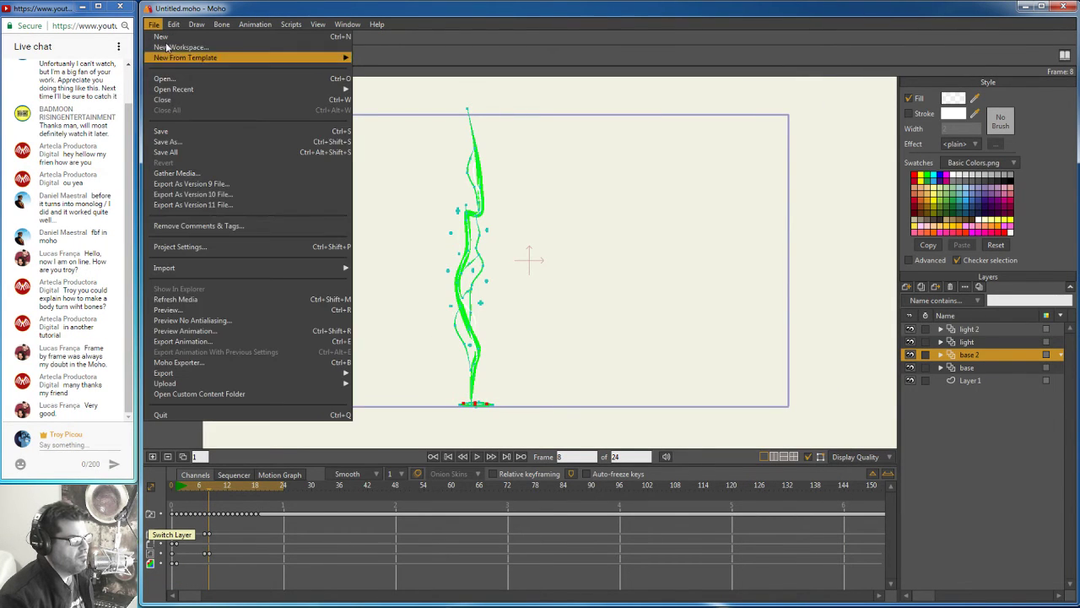
left_click(190, 312)
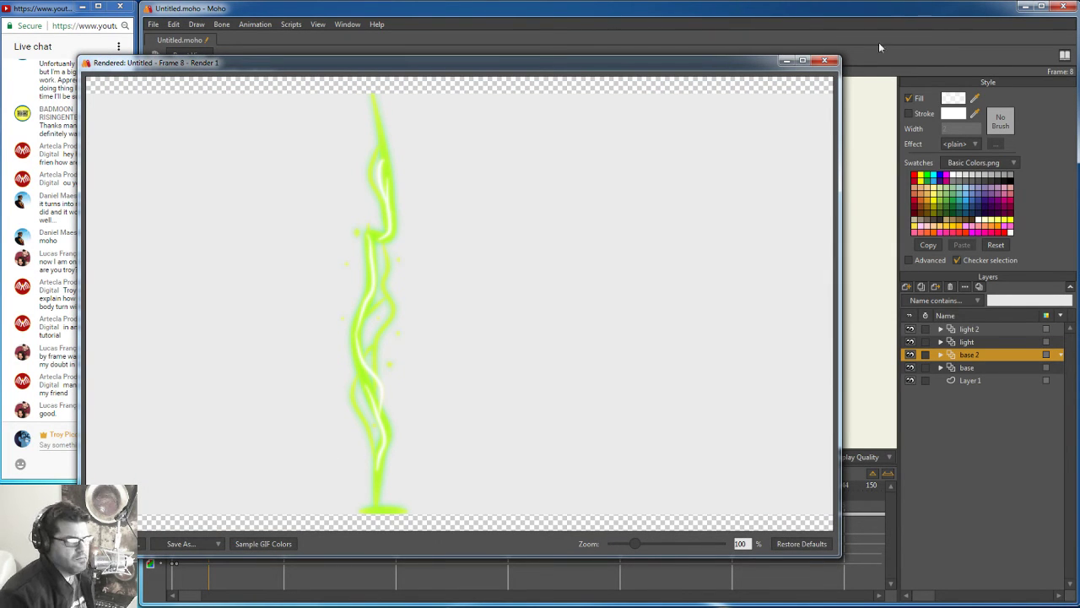
left_click(824, 60)
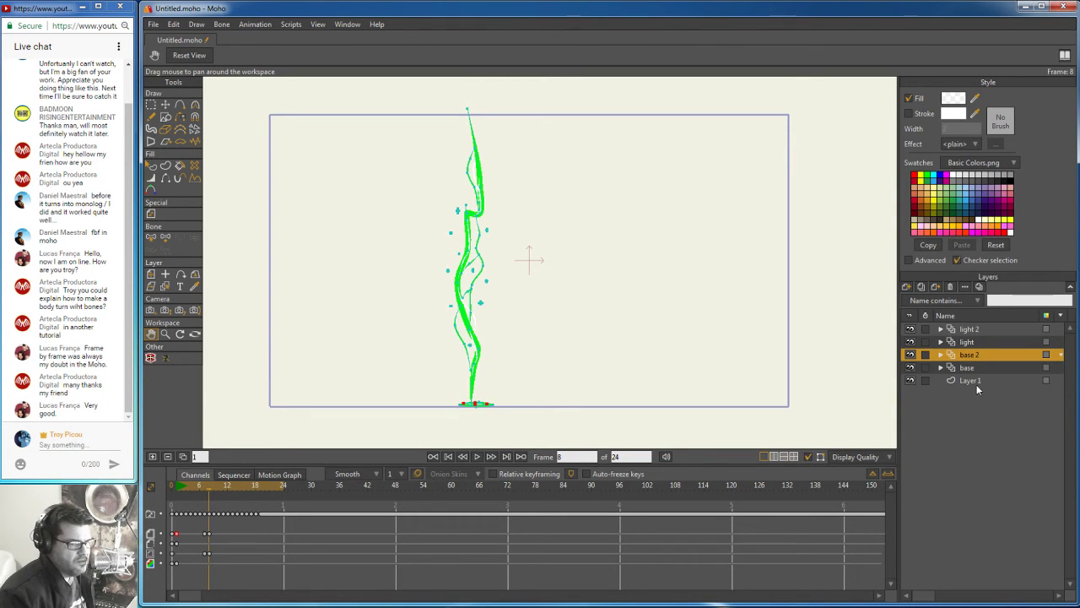
Step: On Layer 1 at frame 0, draw an opaque black filled rectangle extending past the whole project frame as a background
left_click(192, 491)
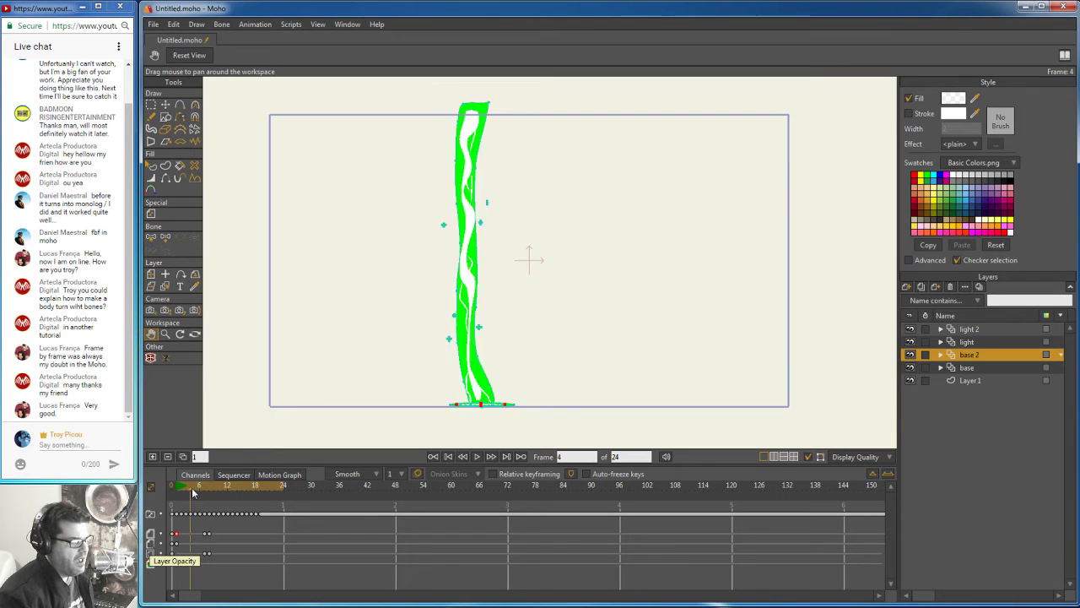
left_click_drag(193, 493, 172, 493)
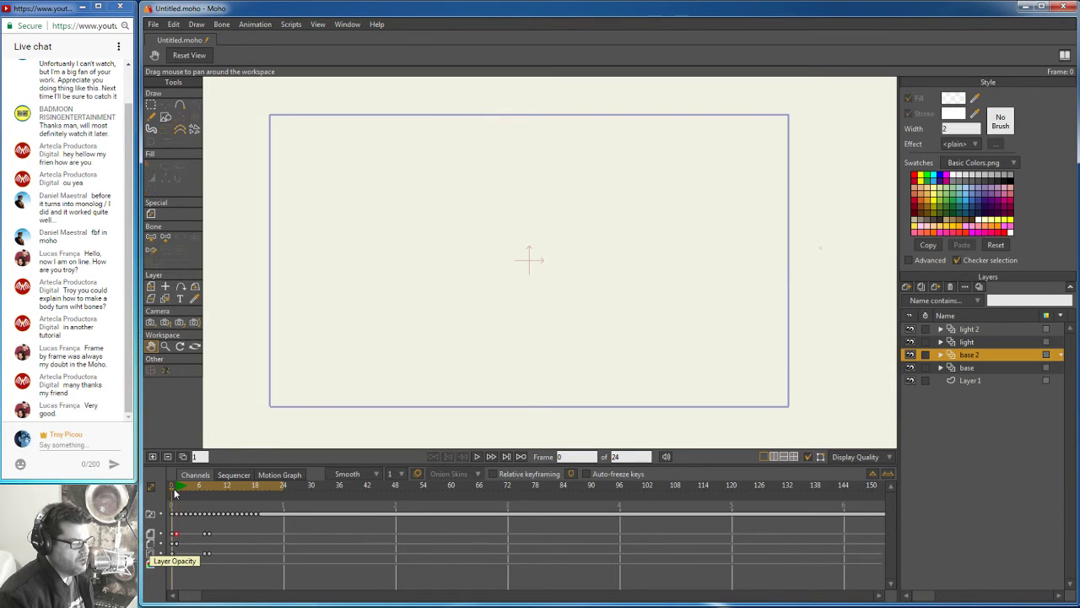
left_click(961, 383)
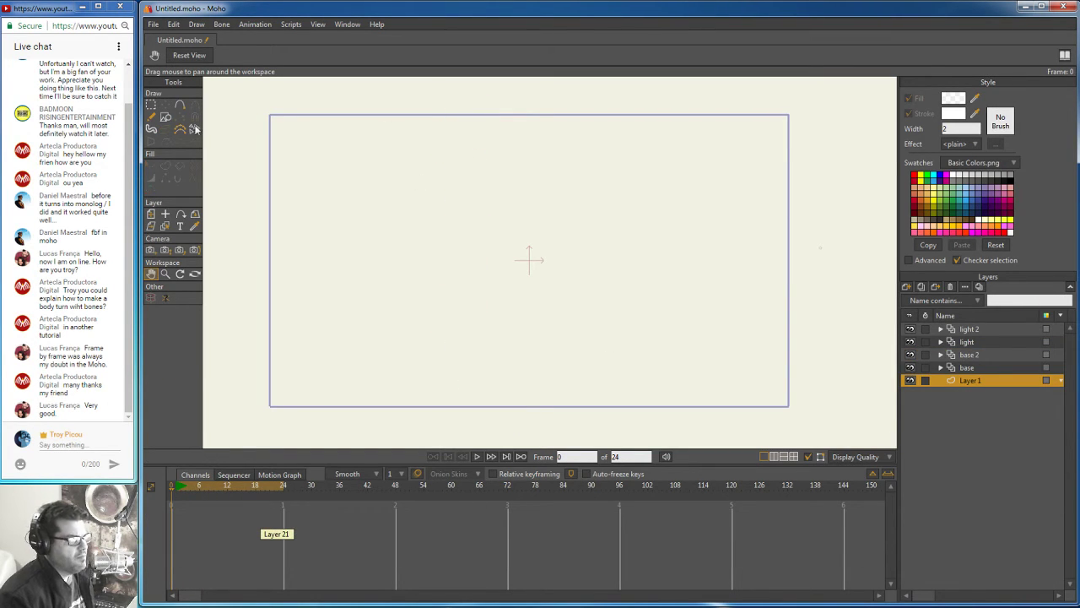
left_click(165, 116)
mouse_move(234, 92)
left_mouse_down()
mouse_move(241, 174)
mouse_move(482, 427)
mouse_move(519, 436)
left_mouse_up()
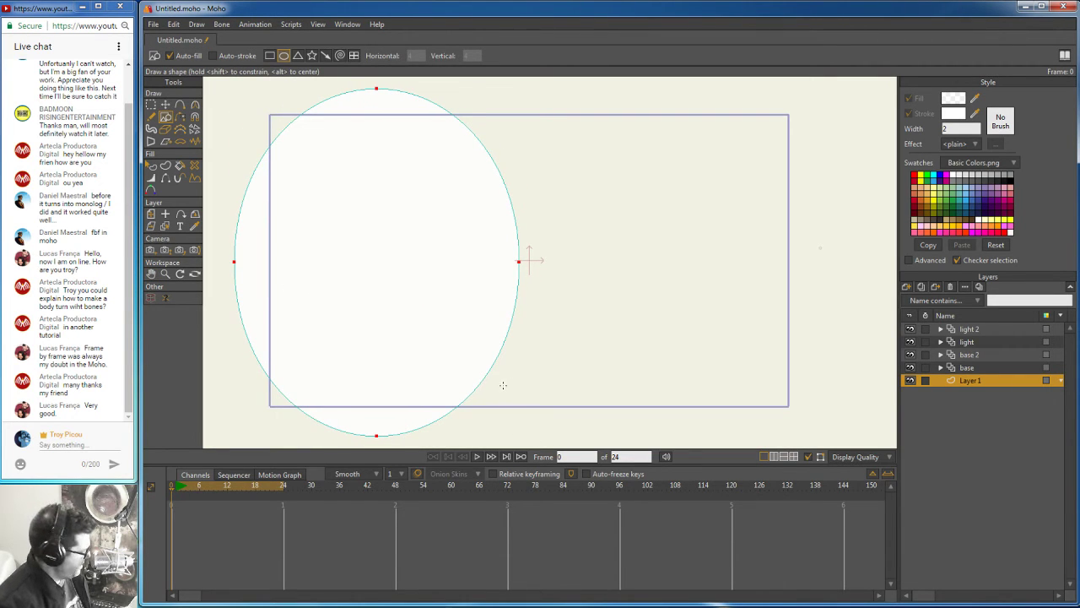
key("ctrl+z")
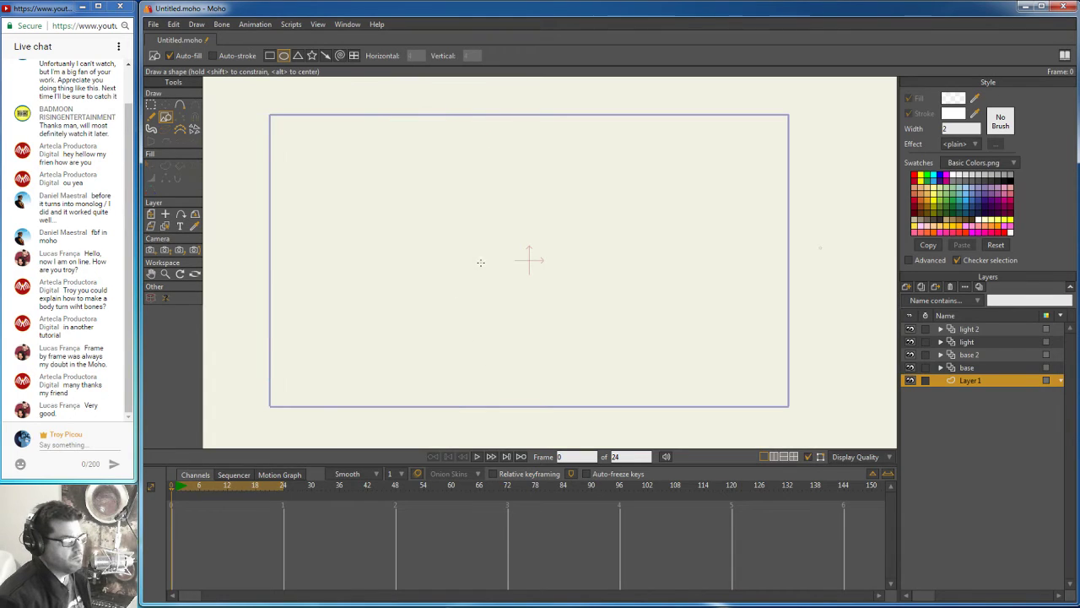
left_click(269, 55)
left_click(1012, 183)
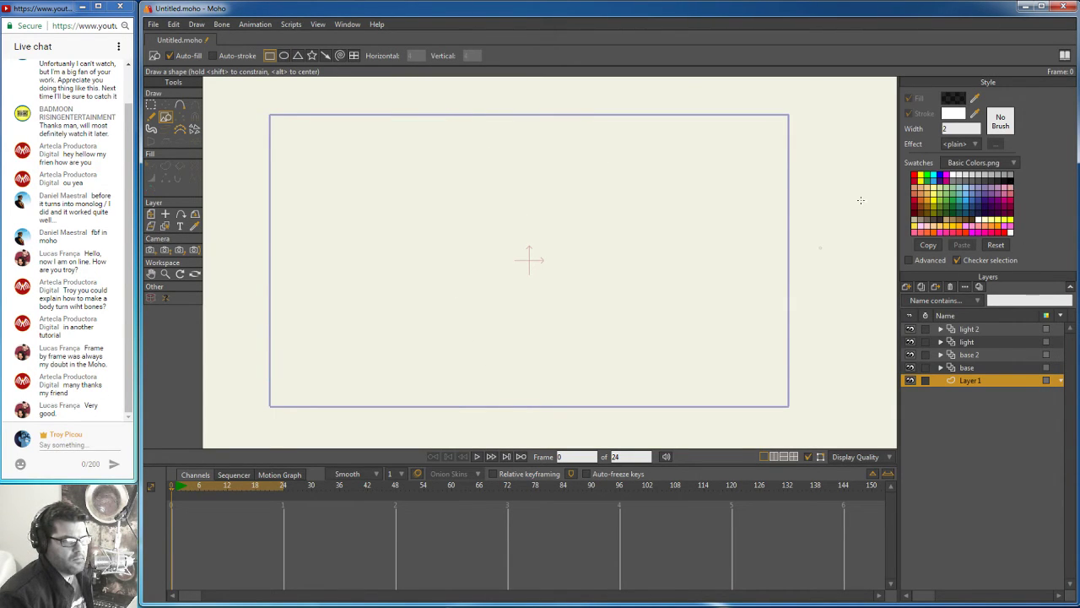
left_click(955, 99)
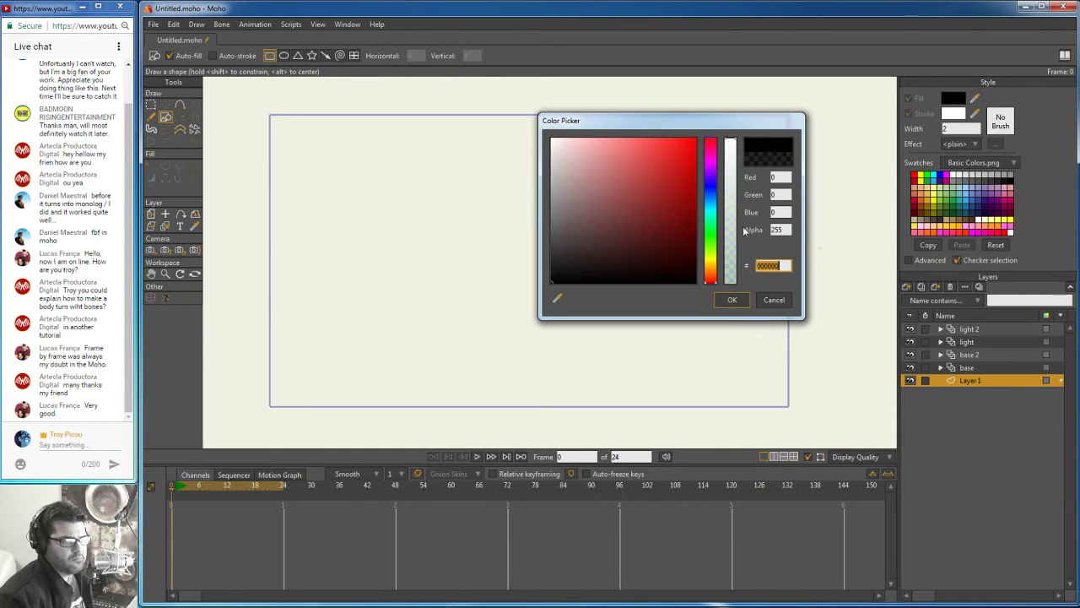
left_click(732, 299)
mouse_move(229, 90)
left_mouse_down()
mouse_move(313, 326)
mouse_move(766, 403)
mouse_move(827, 434)
left_mouse_up()
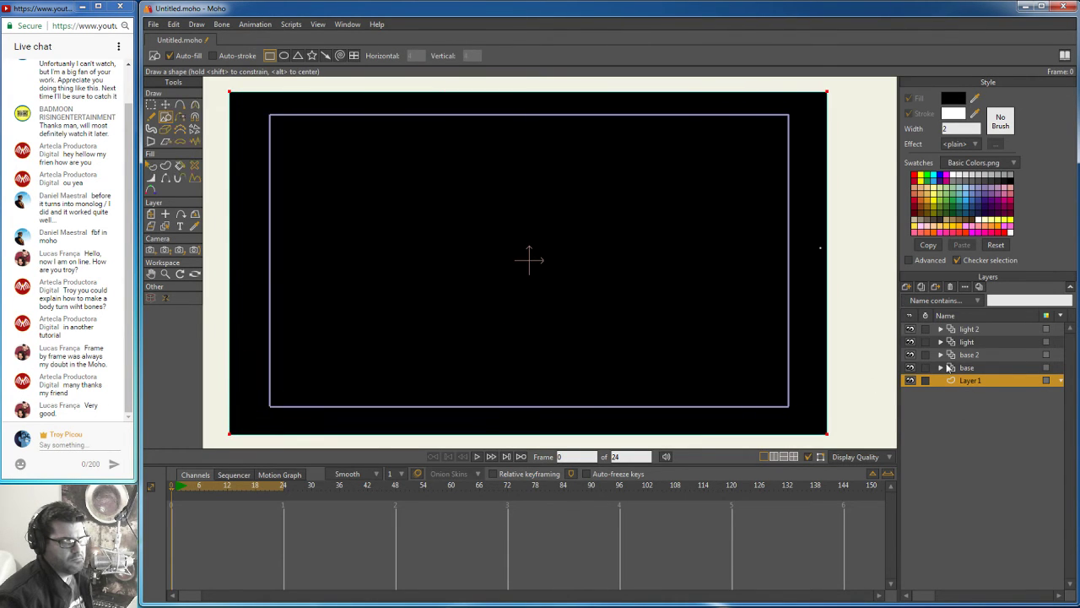
Step: Play the animation against the black background and stop it, then render a preview of frame 8 and close it
left_click(486, 458)
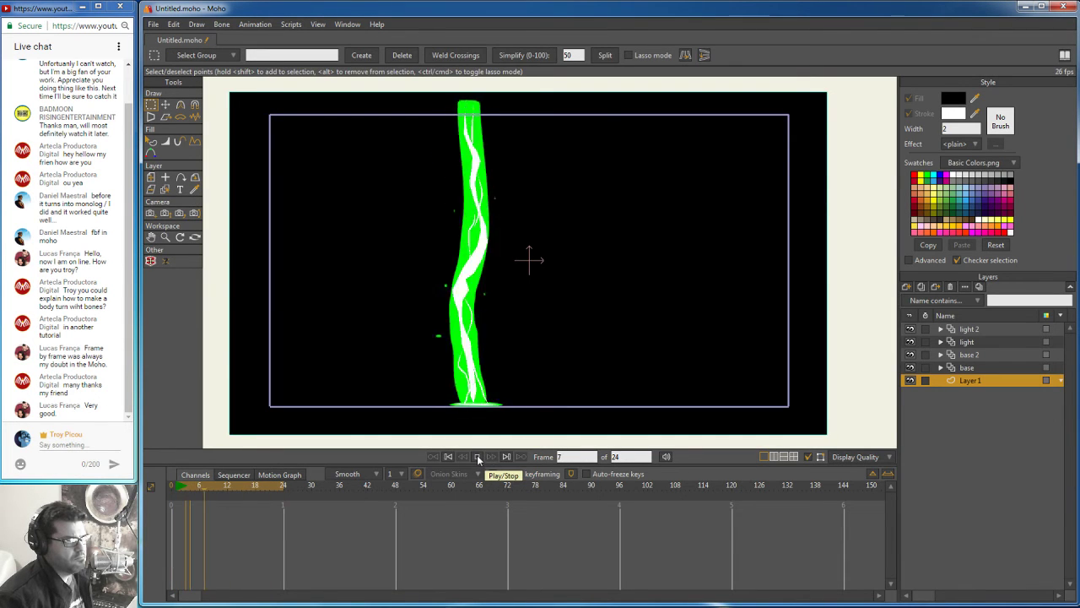
left_click(478, 458)
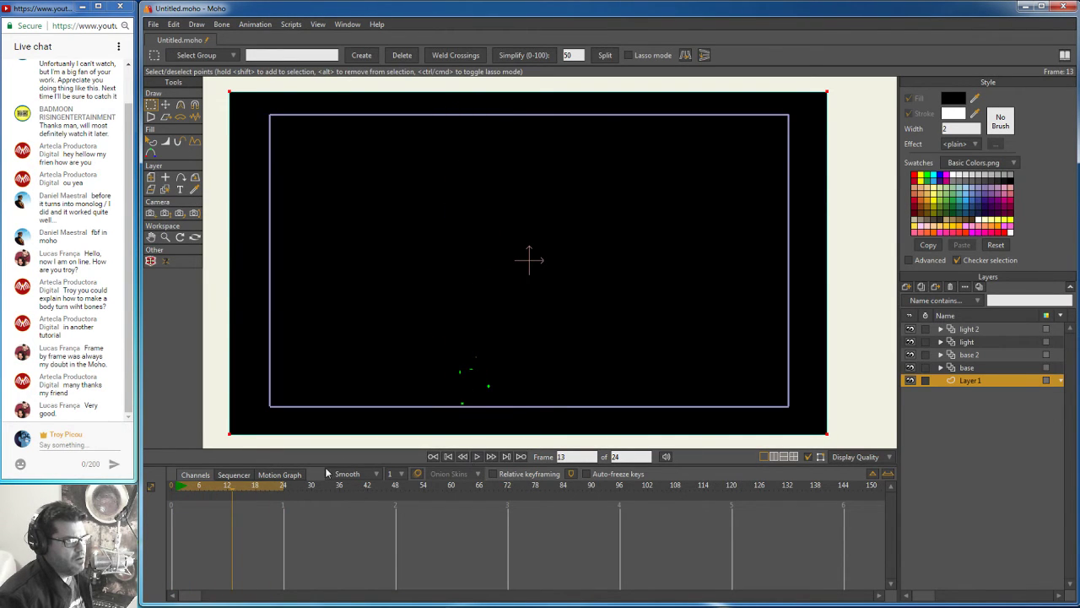
left_click_drag(233, 494, 211, 493)
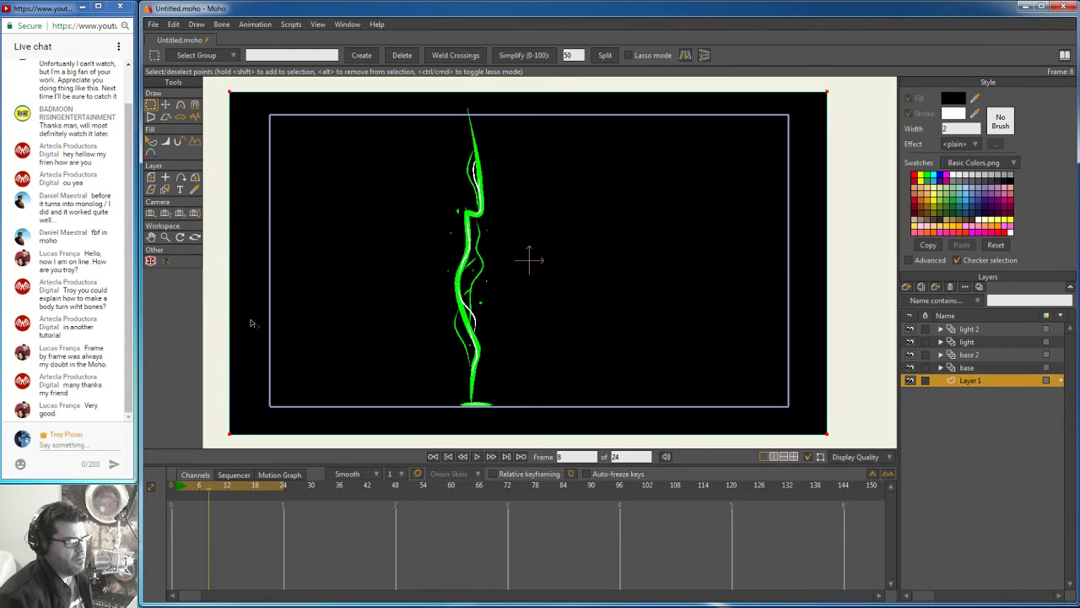
left_click(153, 24)
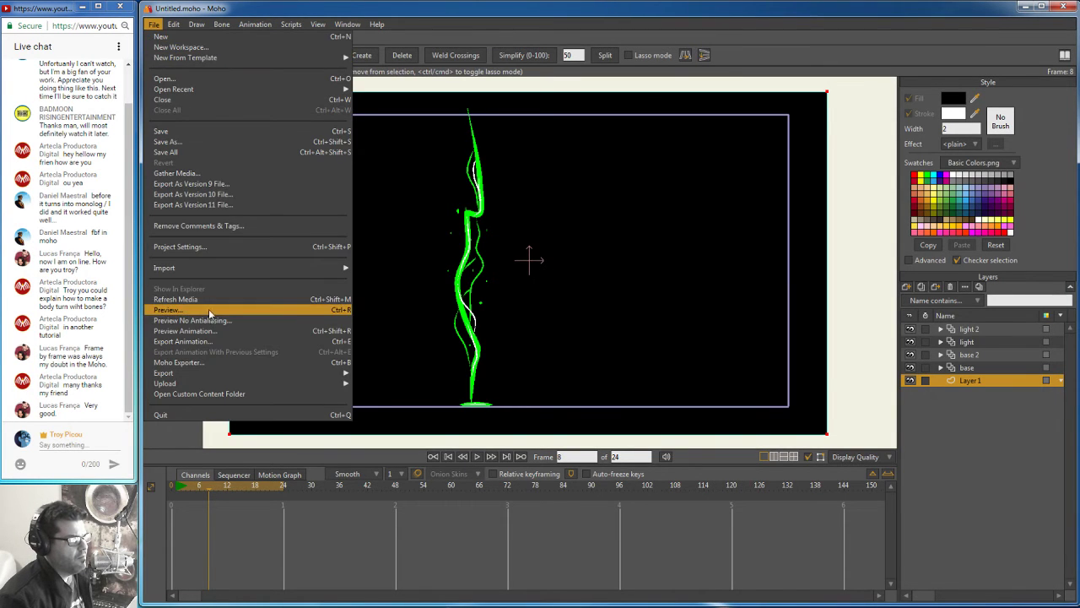
key("Return")
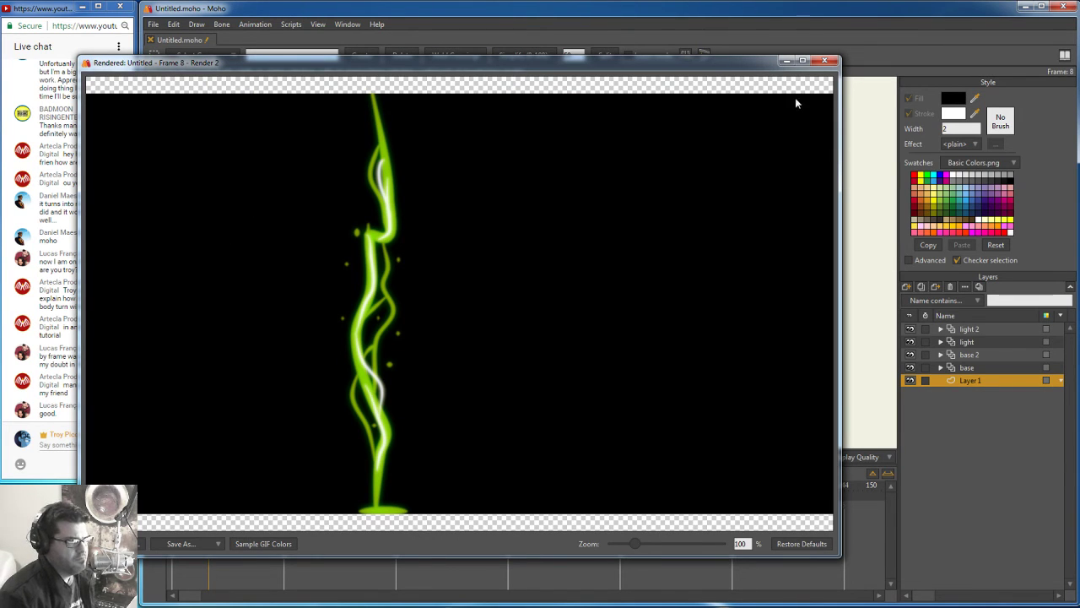
left_click(824, 61)
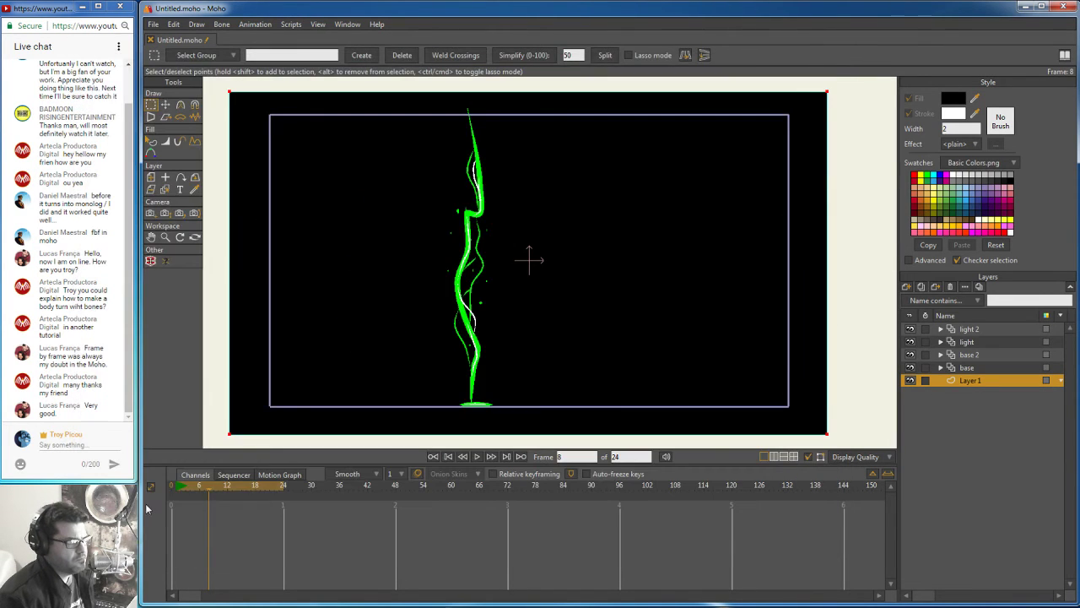
Step: Render a preview of frame 6 to examine the thick stream's glow on black, then close it
left_click(200, 487)
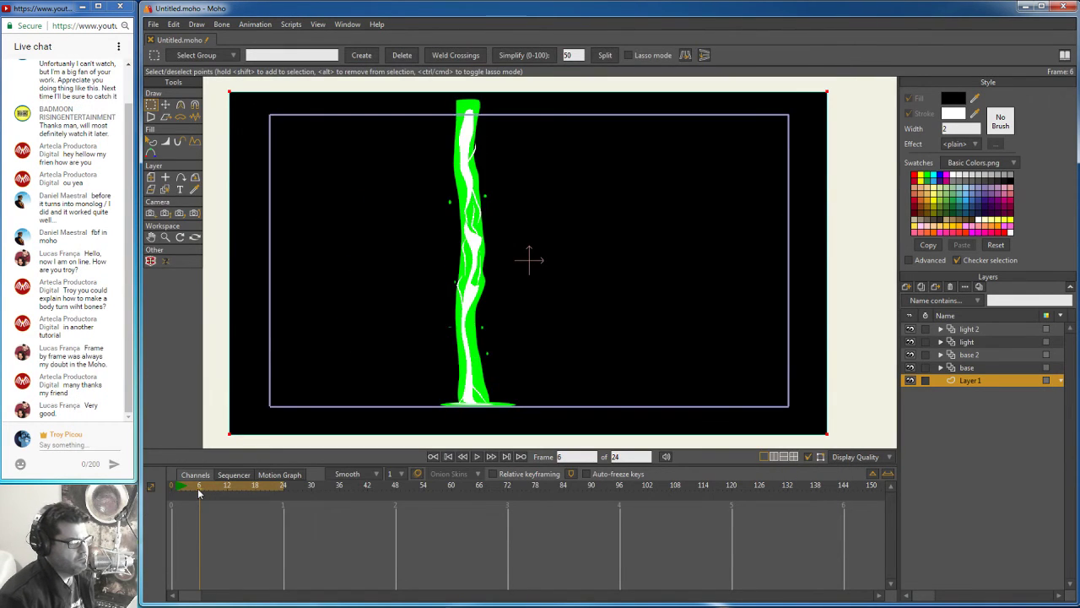
left_click(174, 24)
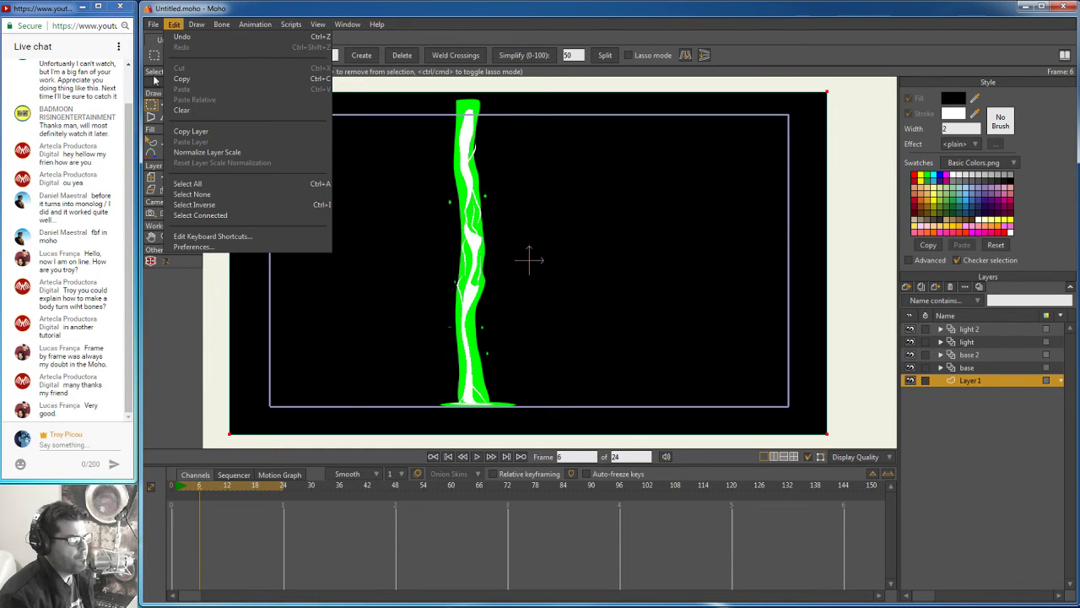
mouse_move(154, 23)
left_click(196, 309)
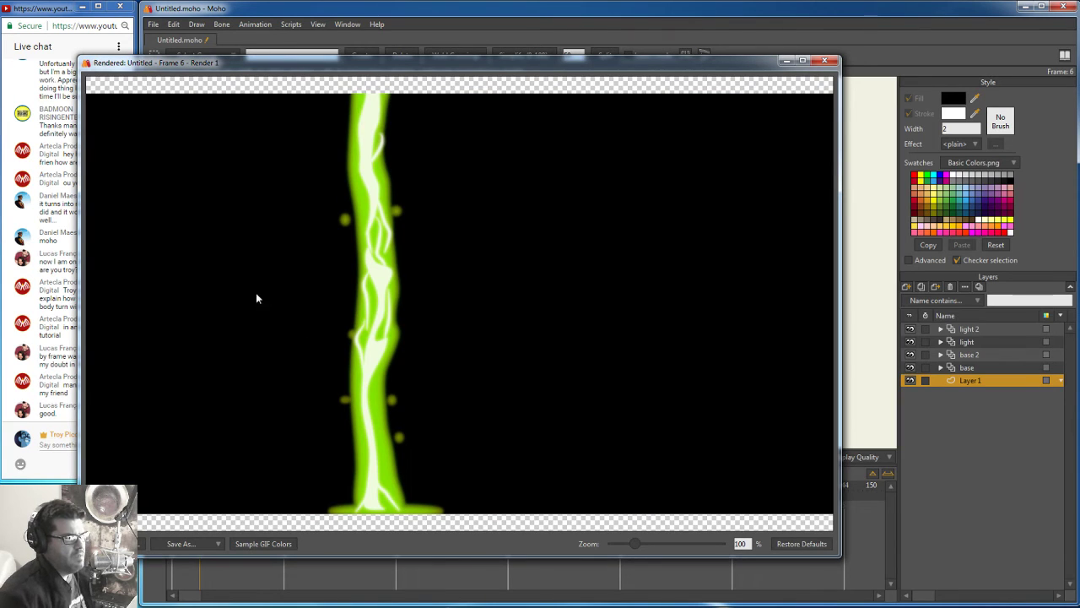
left_click(826, 61)
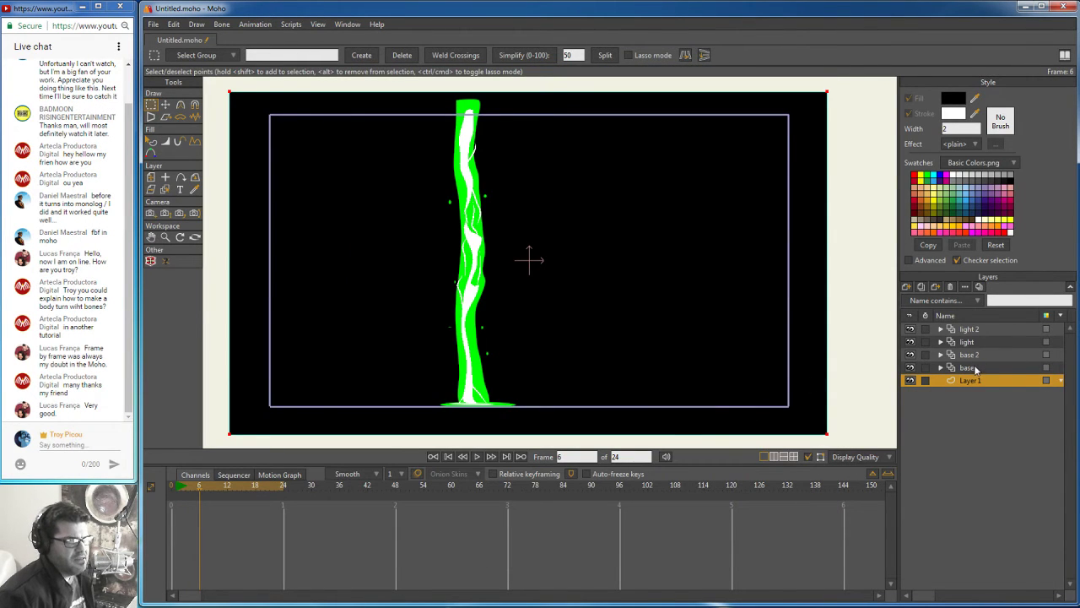
Step: Set the base layer's blur radius to 8
left_click(971, 368)
double_click(969, 368)
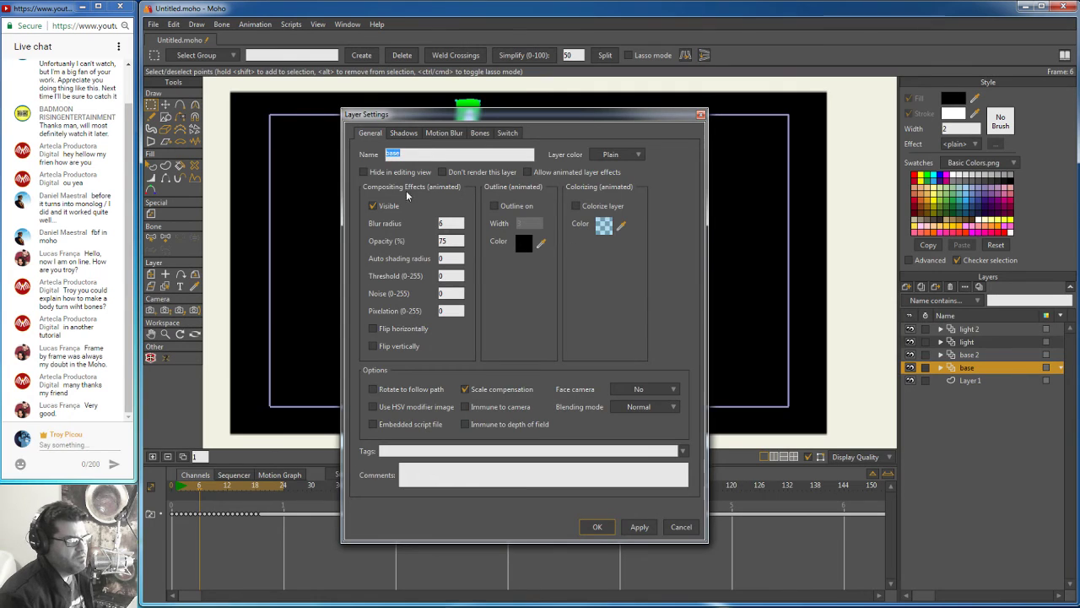
double_click(446, 222)
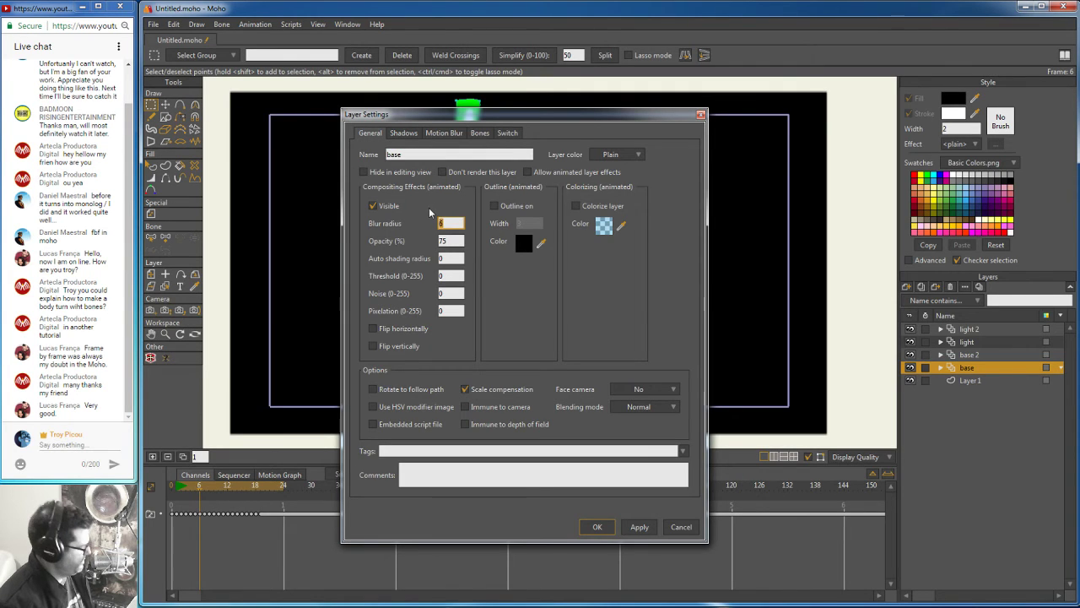
type("8")
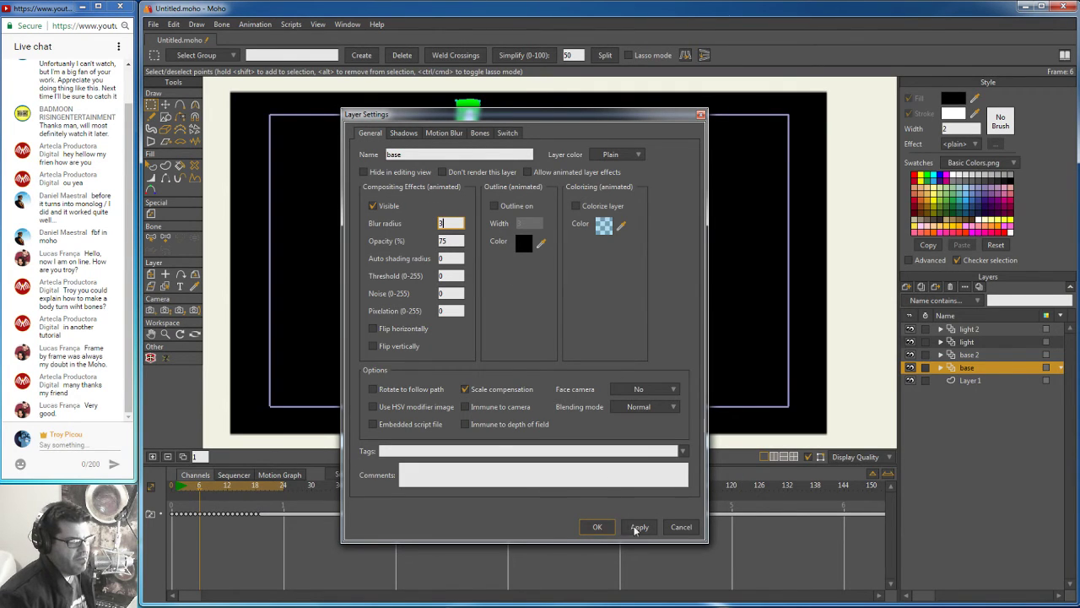
left_click(603, 522)
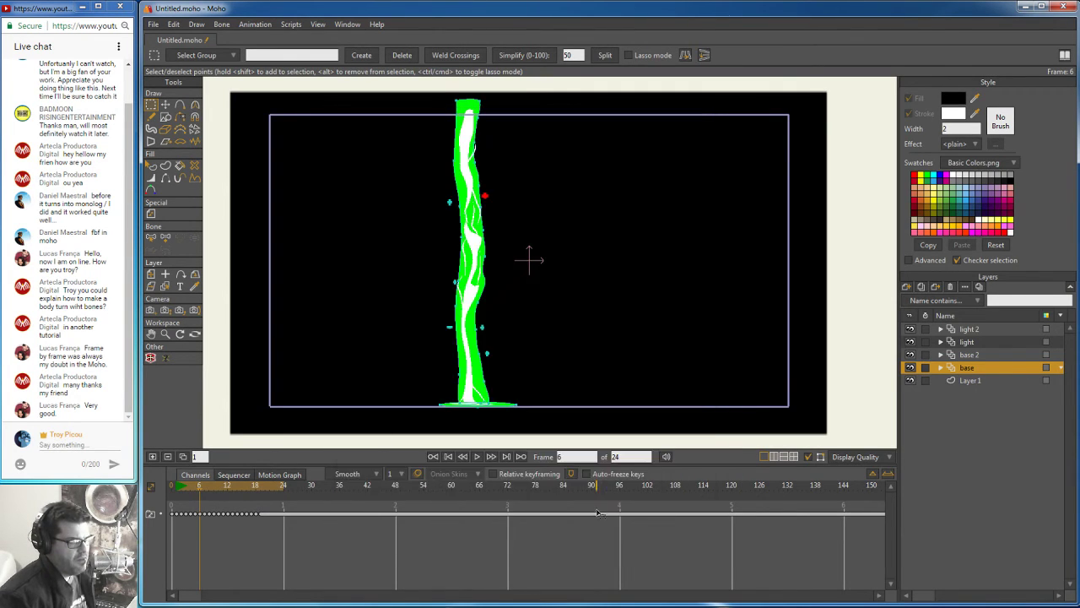
Step: Render frame 6 again to check the base layer's changed blur, then close the preview
left_click(173, 24)
mouse_move(154, 24)
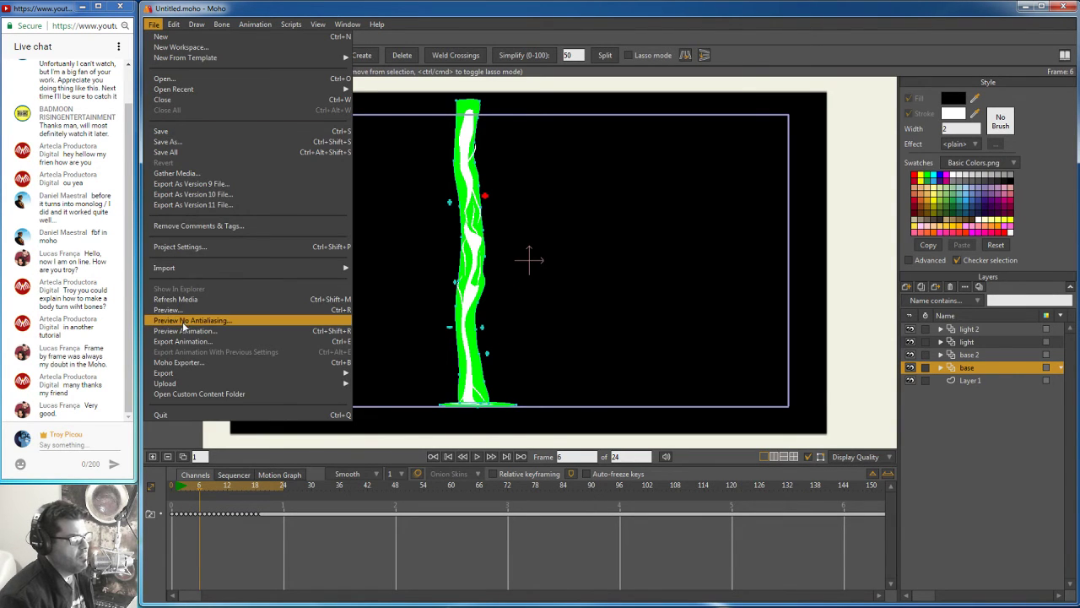
left_click(184, 311)
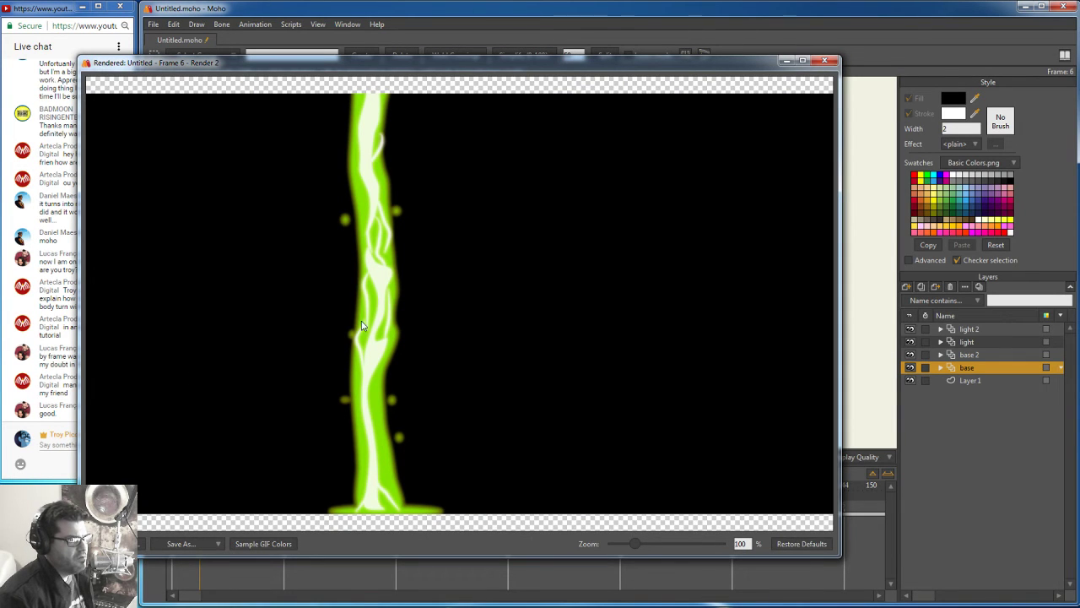
left_click(824, 60)
Step: Set the base 2 layer's outline width to 4 at frame 1
left_click(973, 356)
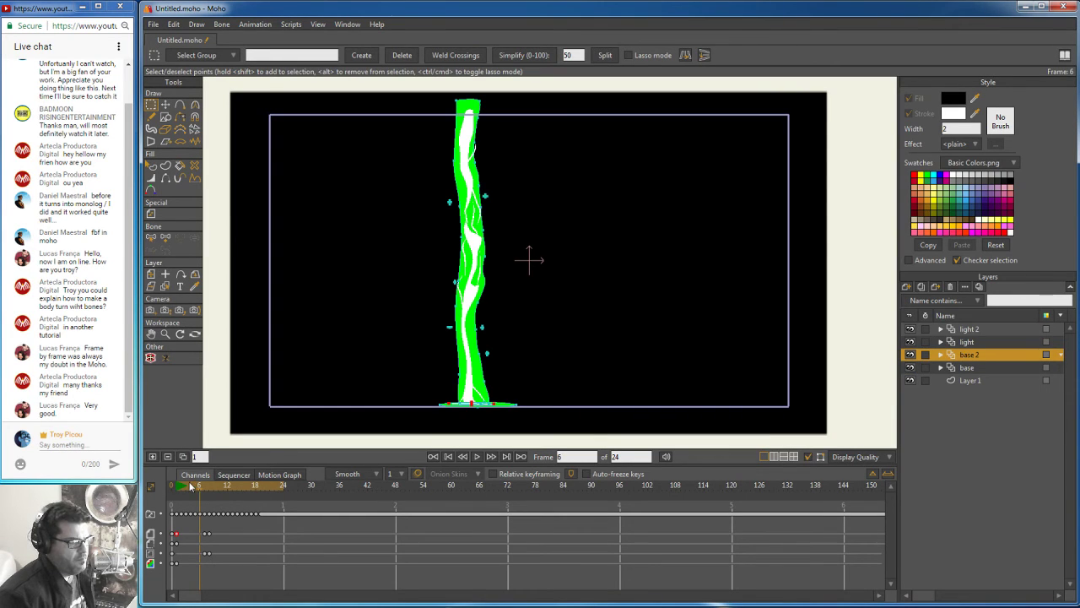
left_click_drag(201, 492, 177, 492)
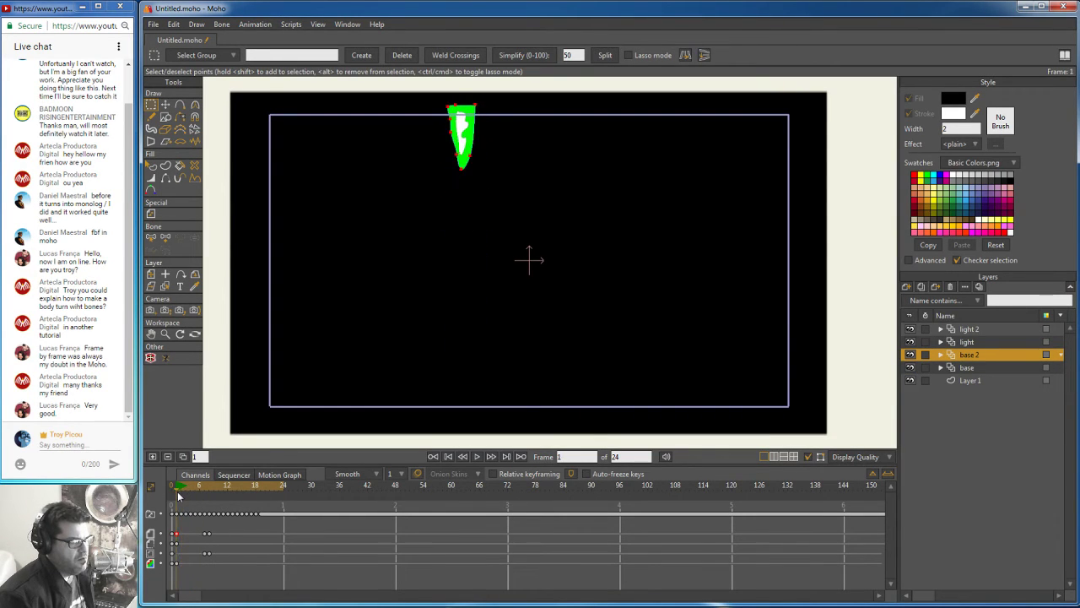
double_click(954, 355)
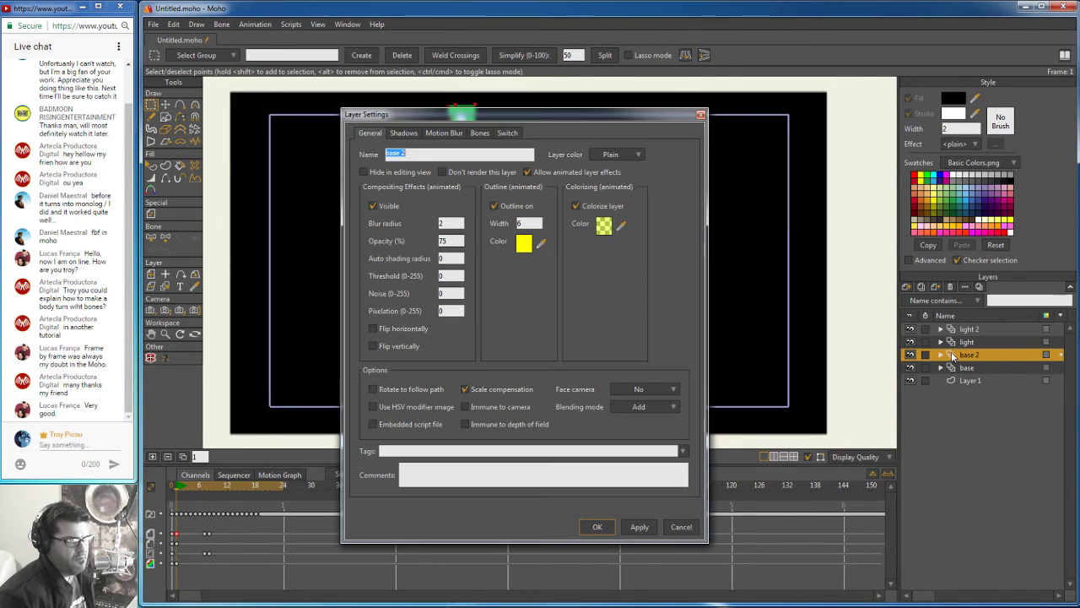
left_click(523, 222)
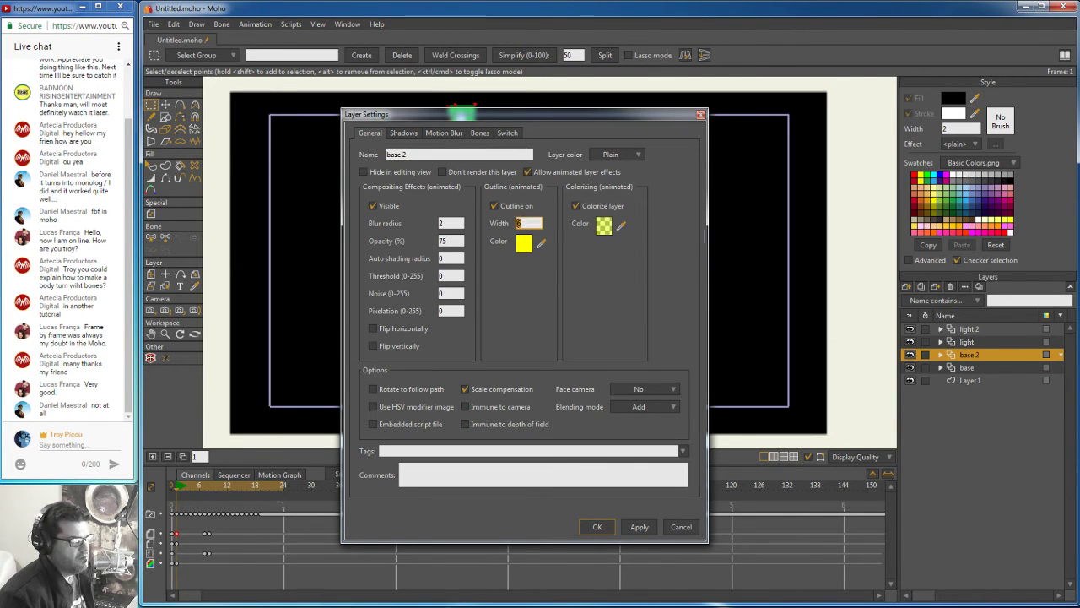
type("5")
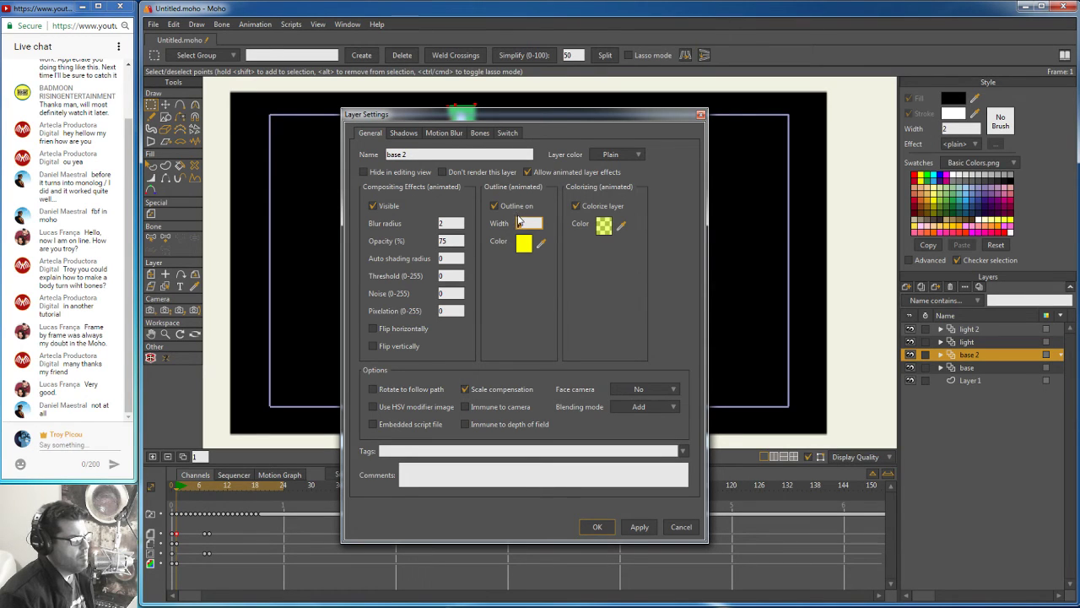
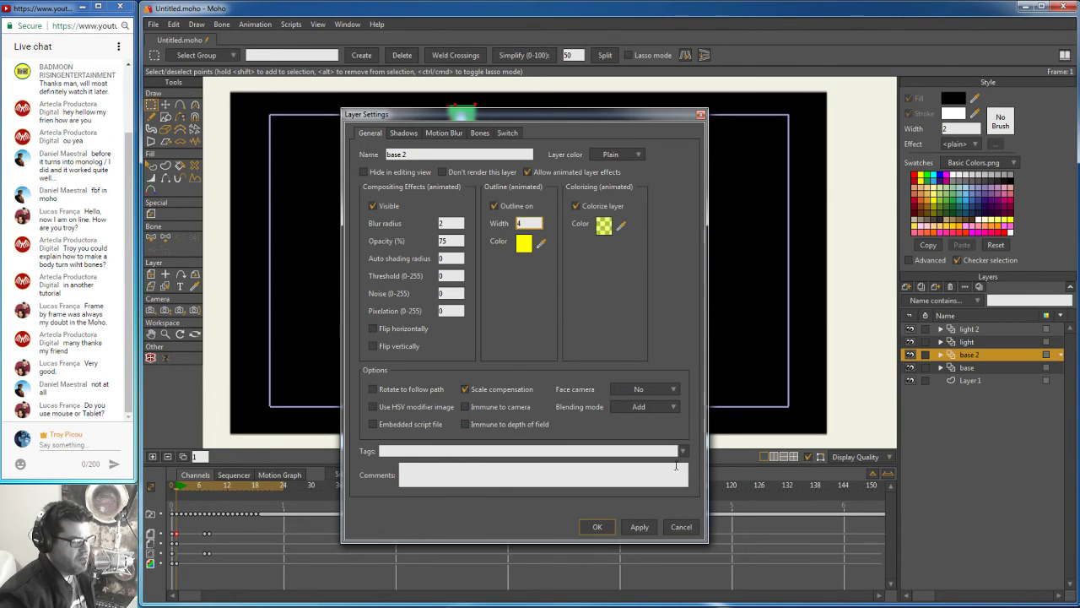
left_click(641, 528)
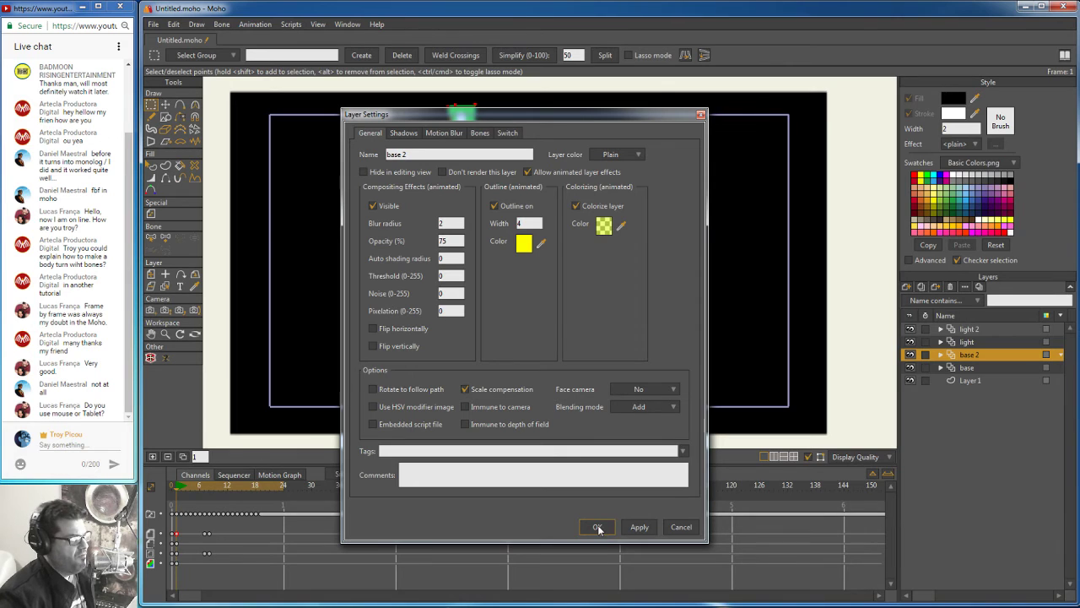
left_click(597, 526)
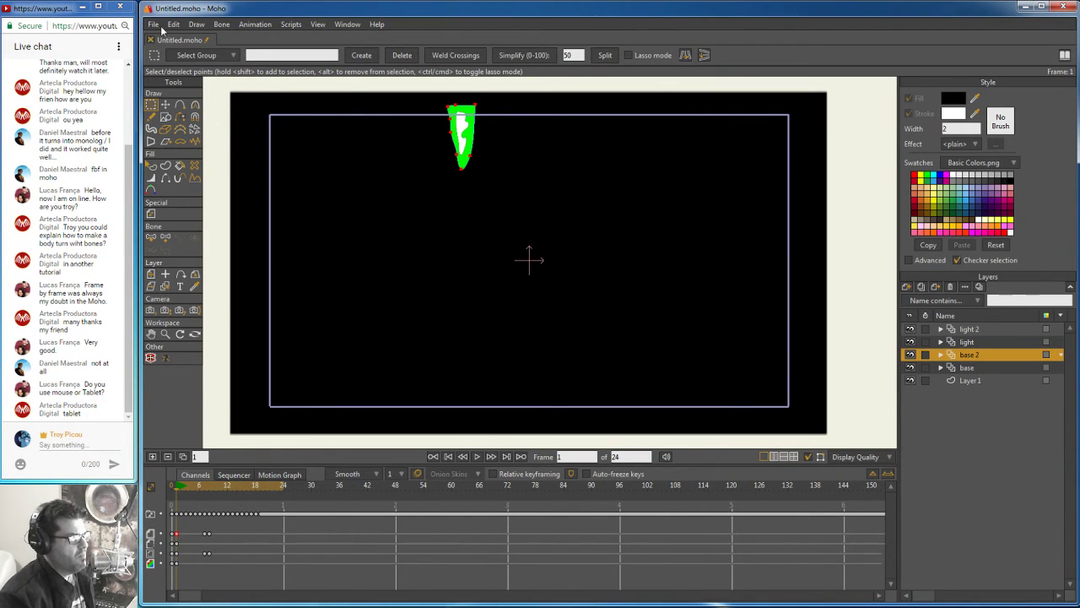
Step: Render previews of frames 1 and 3 to examine the stream with the changed outline, closing each one
left_click(153, 25)
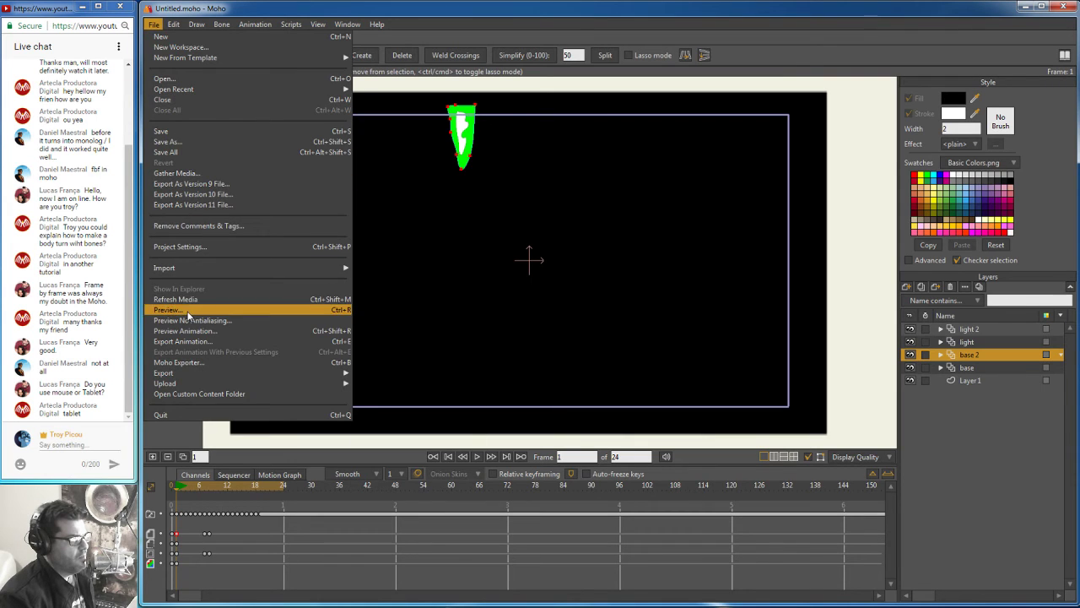
left_click(401, 330)
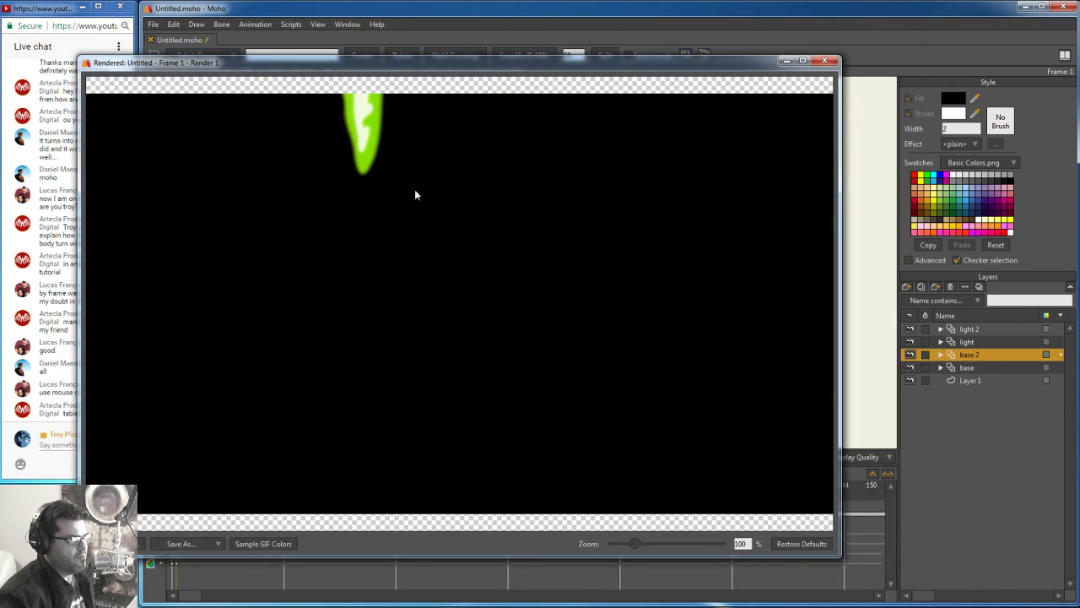
left_click(825, 60)
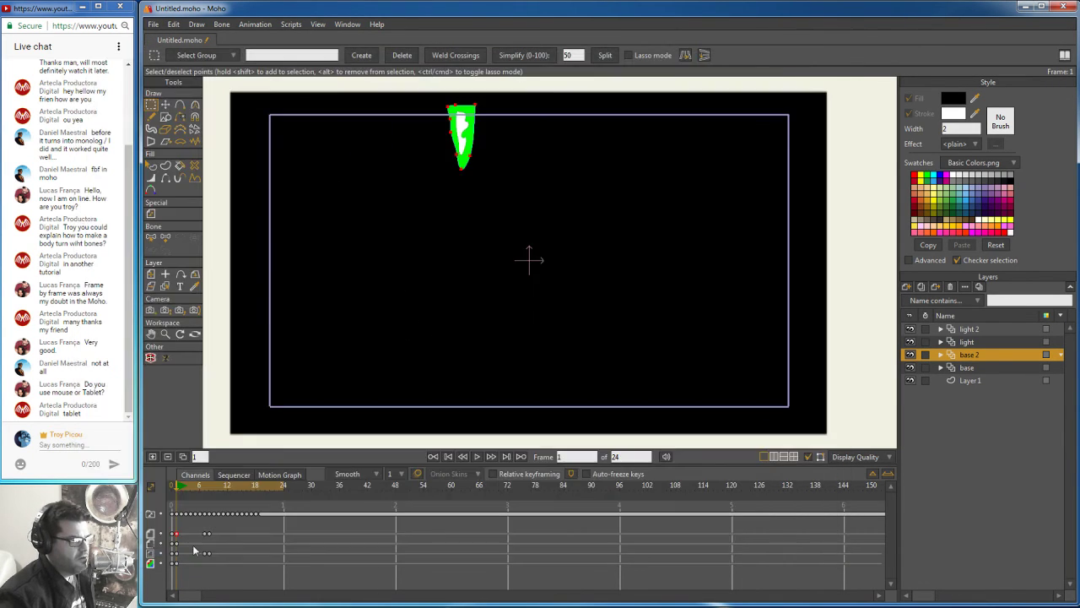
left_click(185, 489)
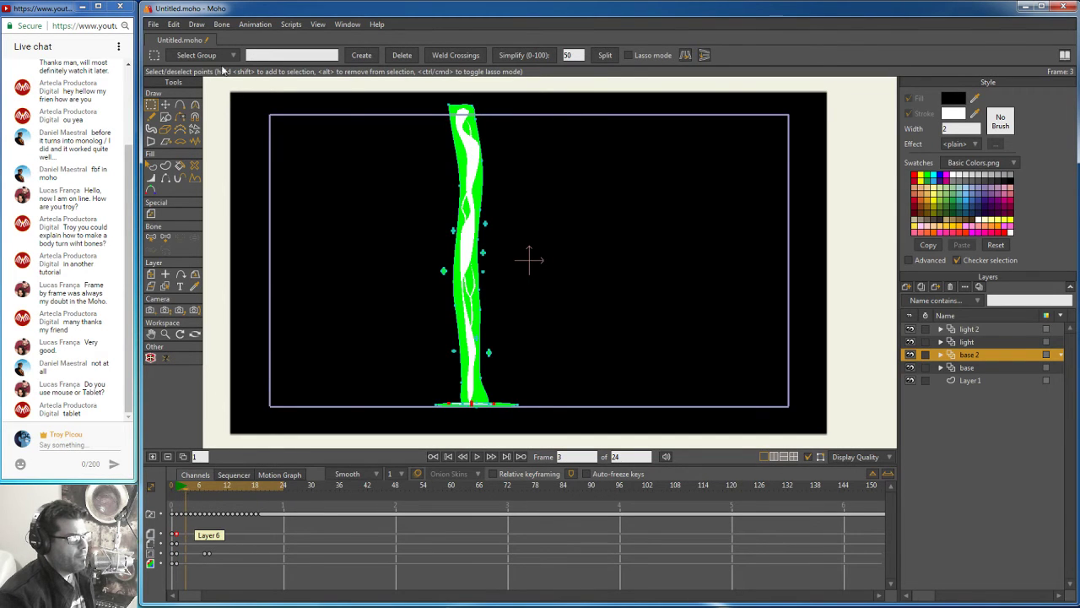
left_click(154, 23)
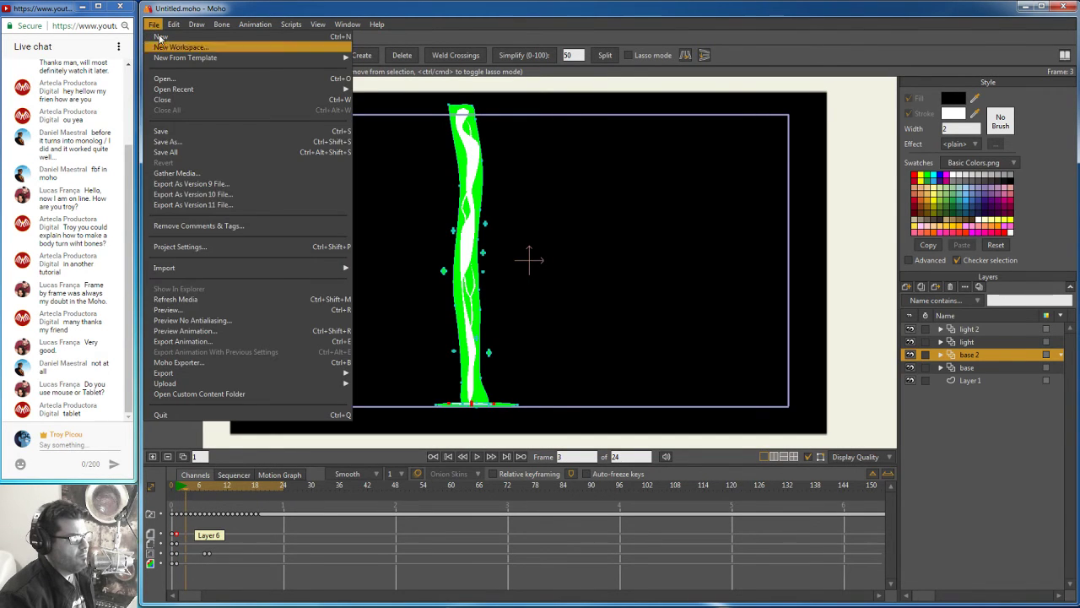
left_click(168, 310)
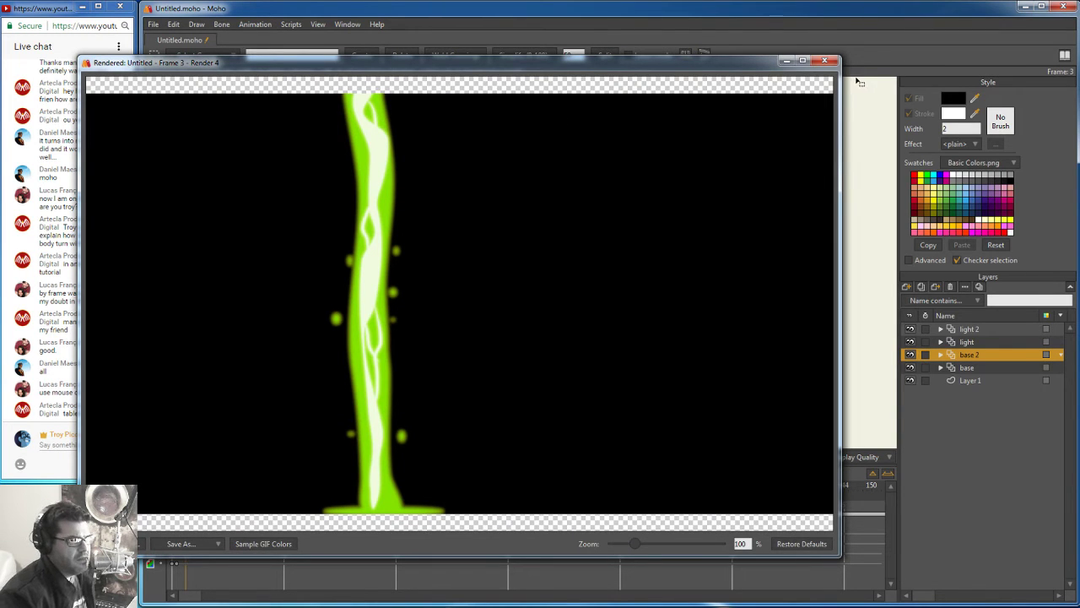
left_click(825, 60)
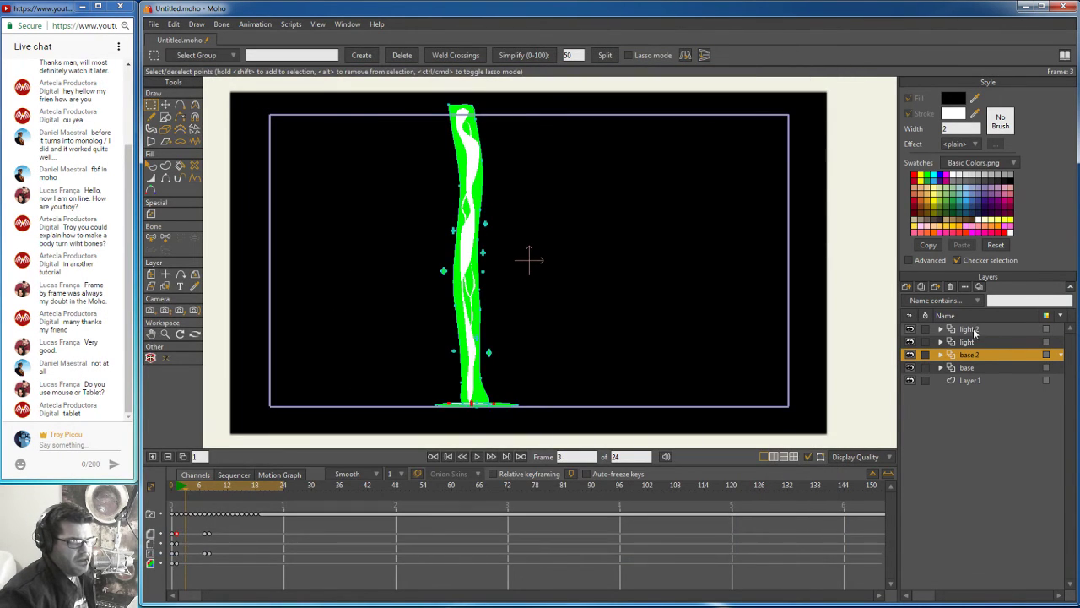
Step: Duplicate the light 2 layer above the original
left_click(973, 330)
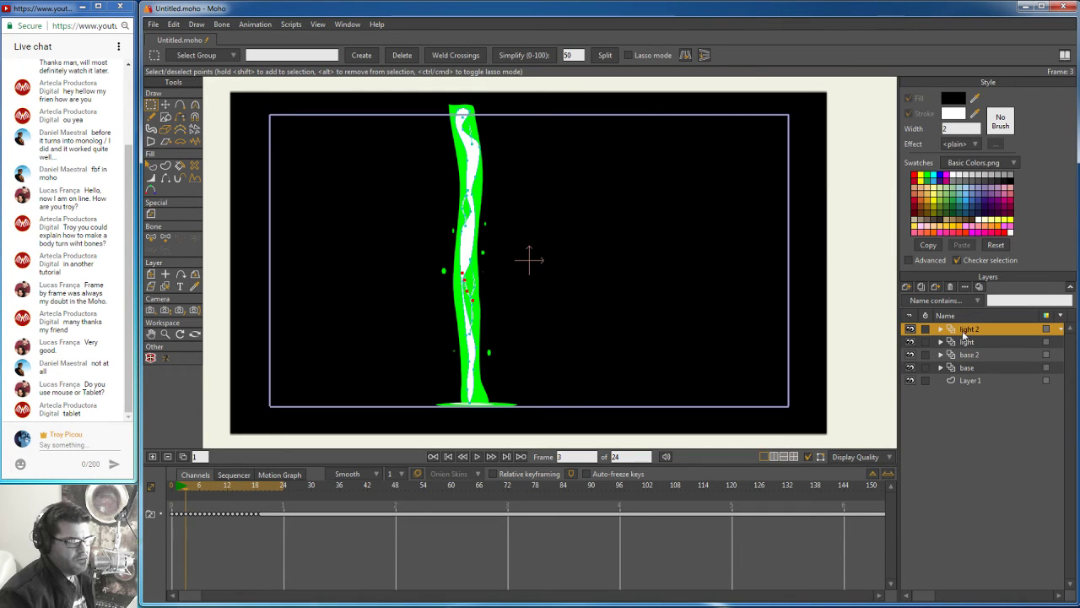
left_click(923, 287)
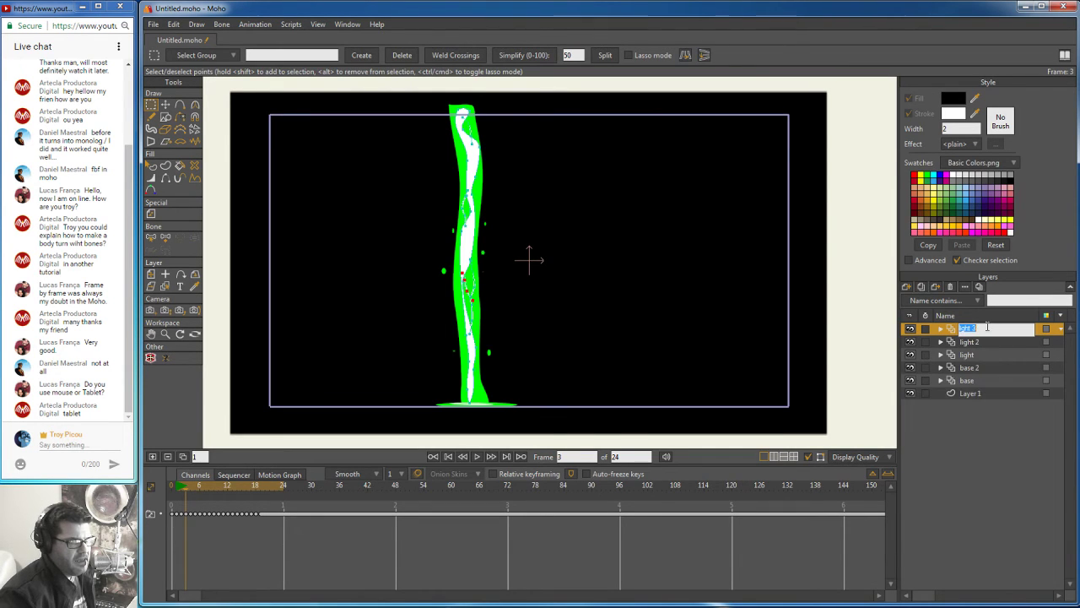
left_click(953, 331)
Step: Turn off the light 3 layer's outline and set its blur radius to 1
double_click(953, 331)
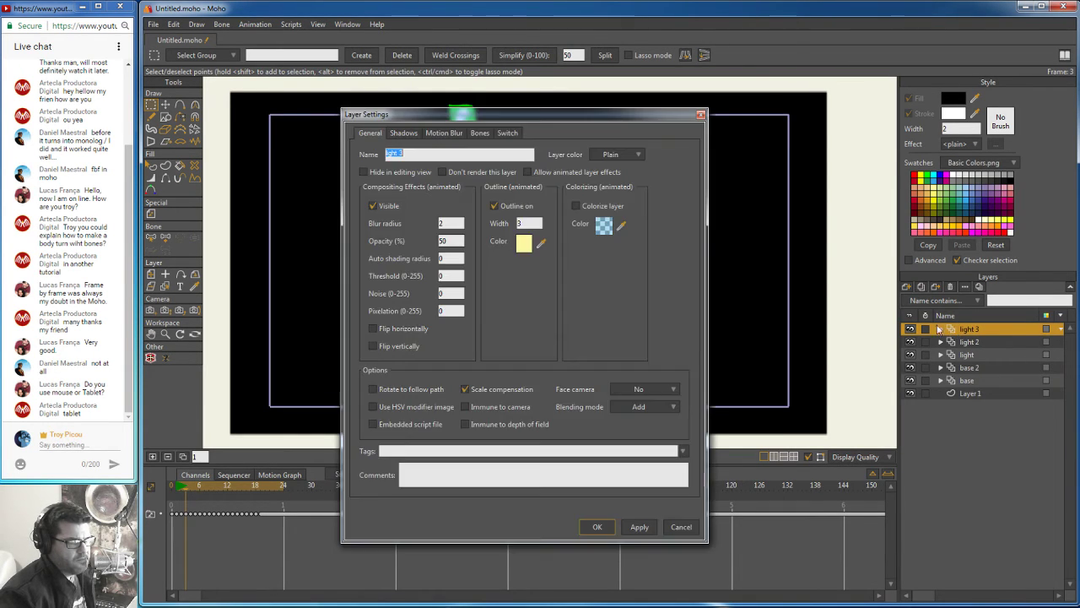
left_click(494, 205)
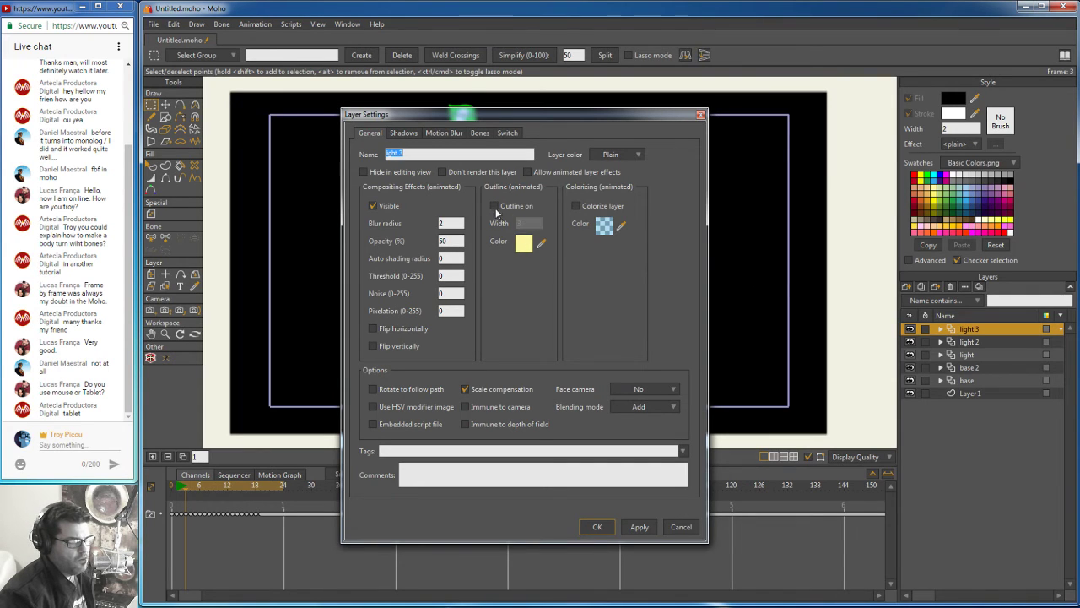
left_click(442, 222)
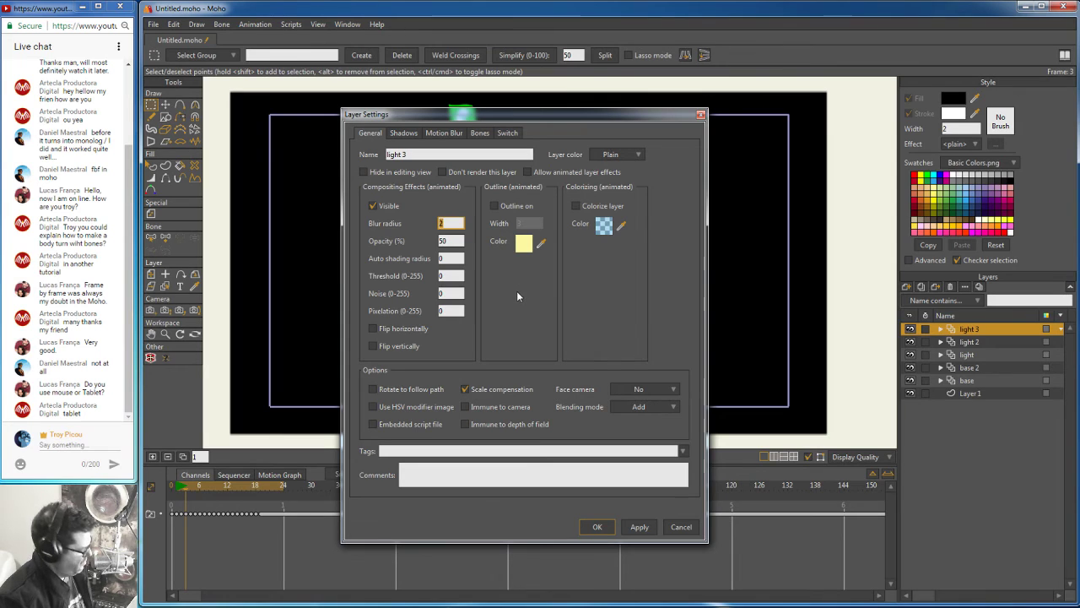
type("1")
left_click(640, 527)
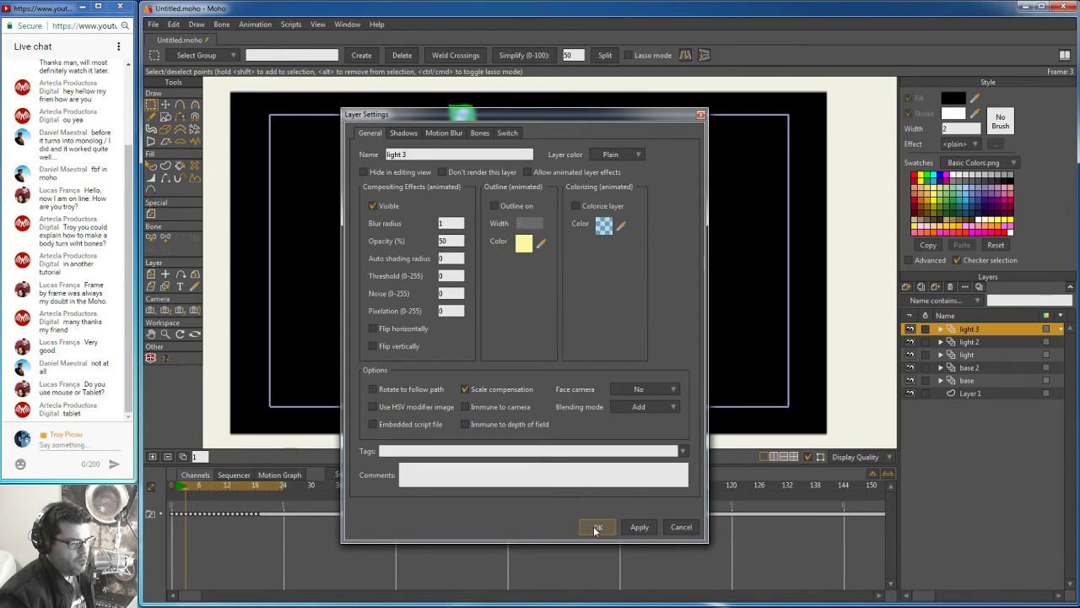
left_click(595, 526)
Step: Render a preview of frame 3 to check the stream with the extra light layer, and close it
left_click(154, 24)
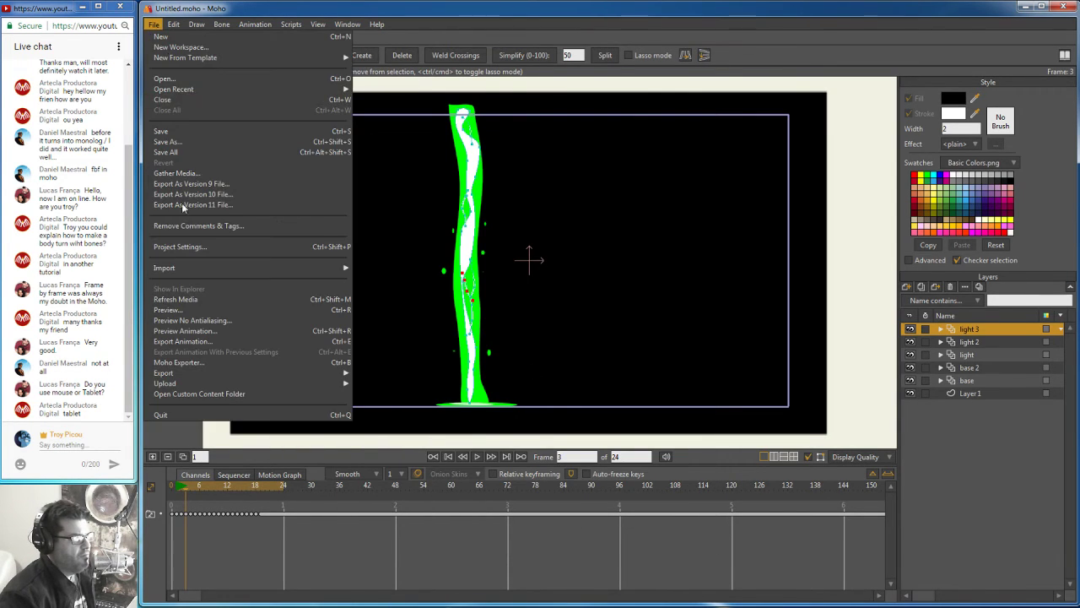
left_click(352, 302)
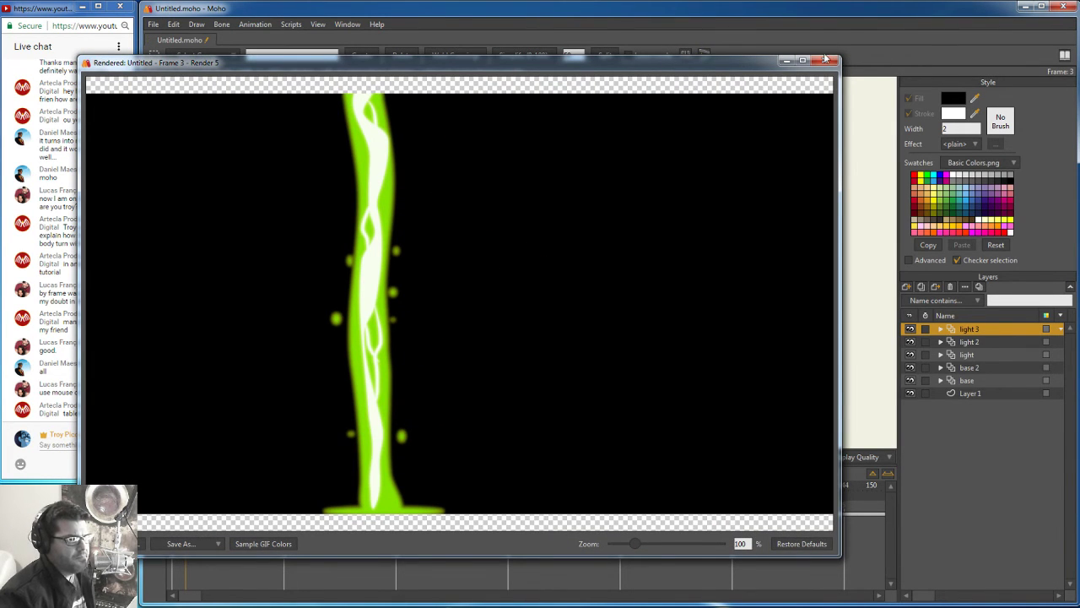
left_click(825, 62)
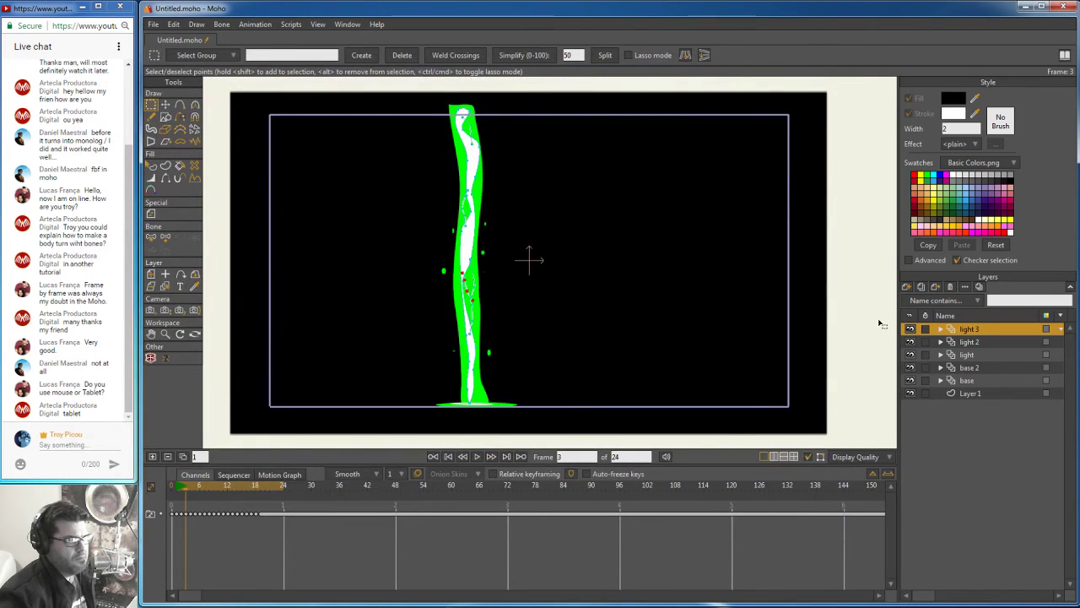
Step: Review the light 3 layer's settings and play back the animation to examine the stream's motion
left_click(940, 329)
double_click(955, 329)
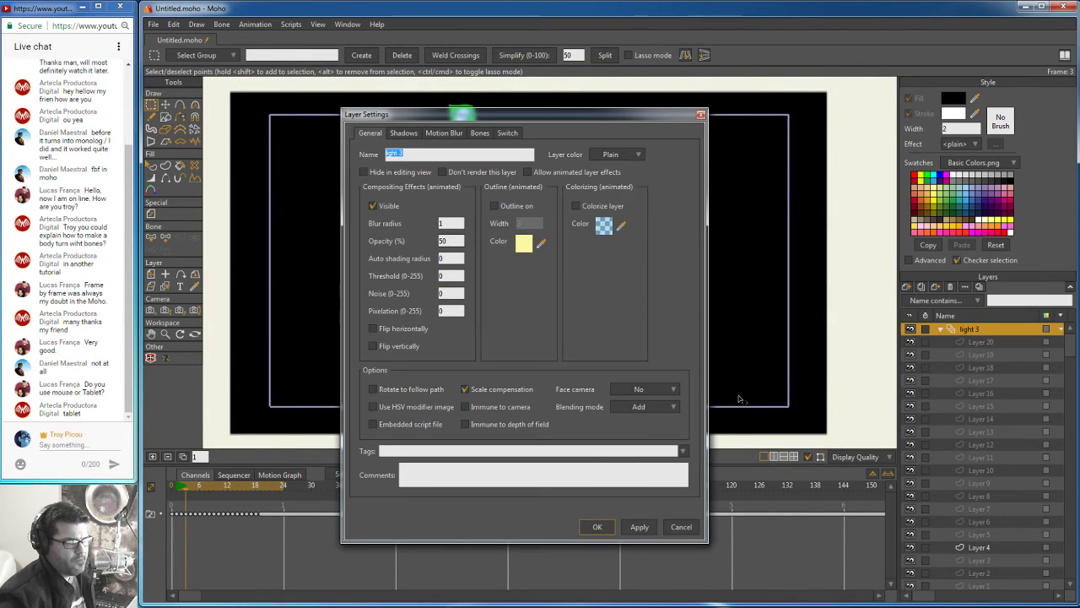
left_click(641, 529)
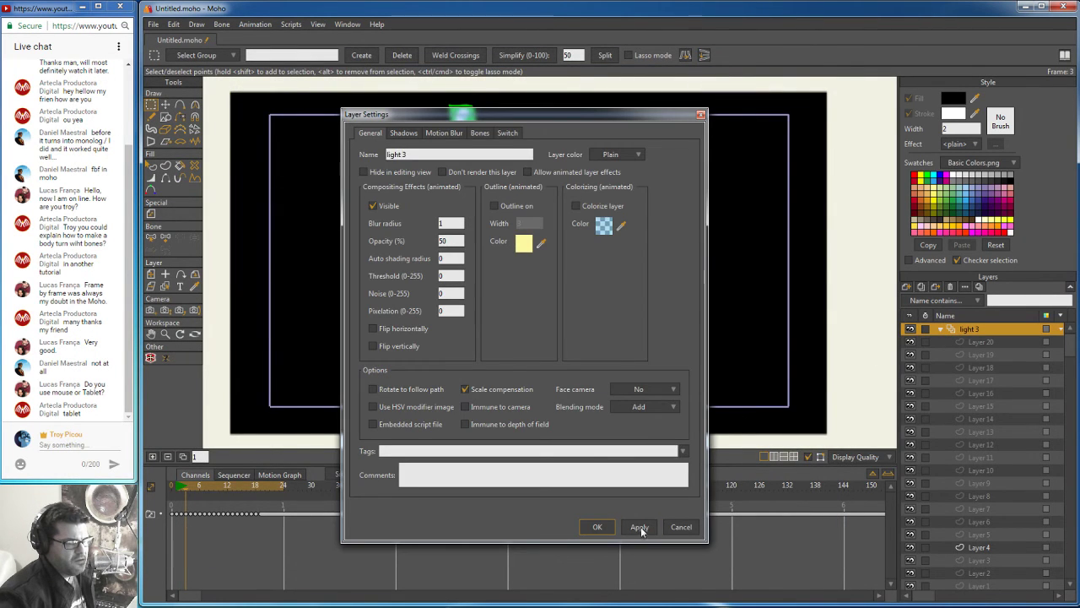
left_click(938, 331)
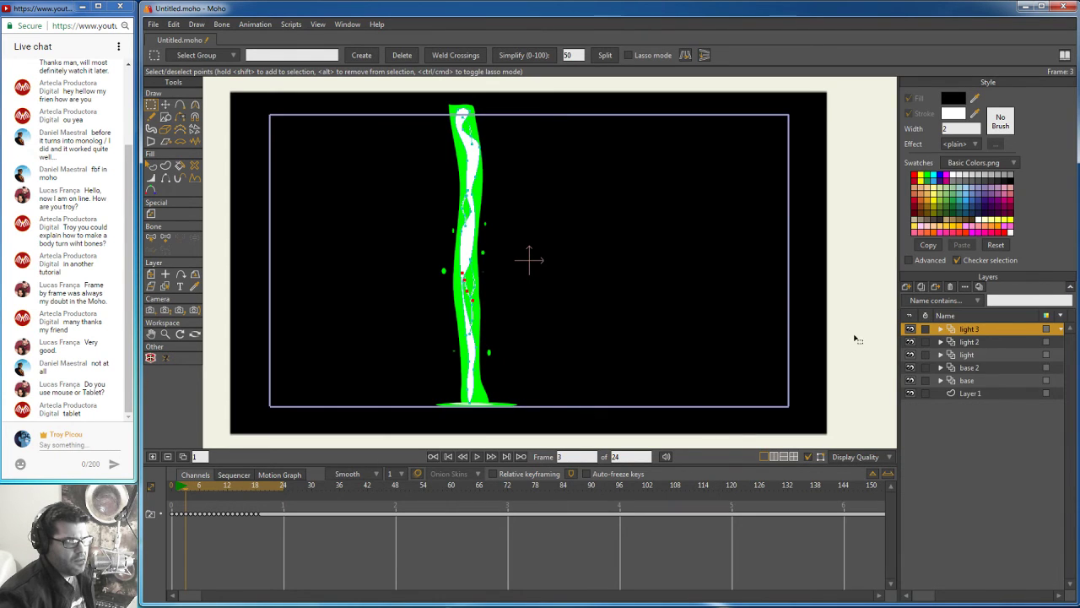
left_click(477, 456)
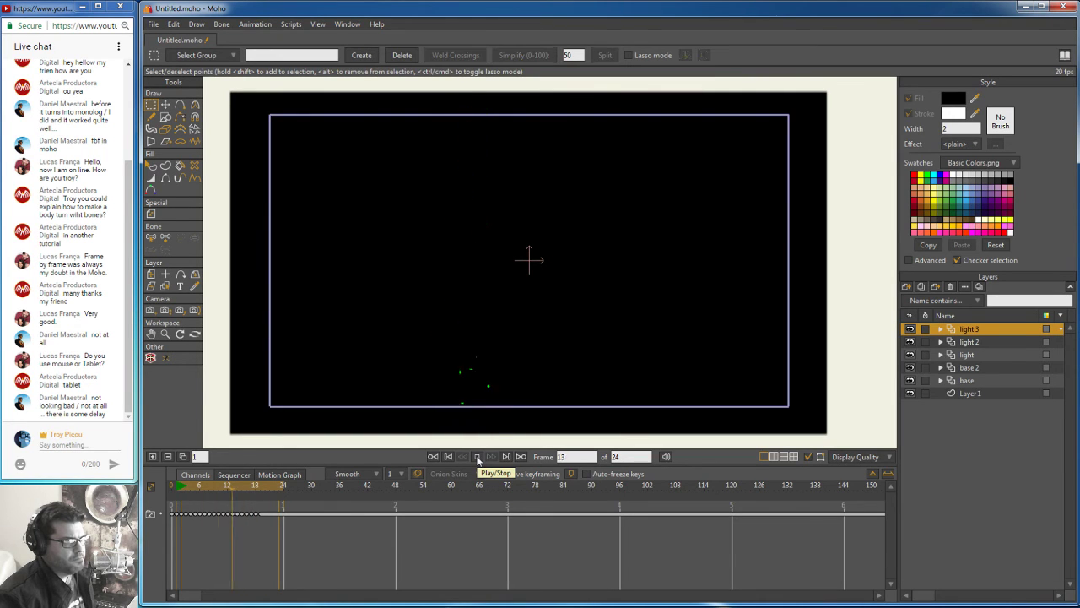
left_click(477, 456)
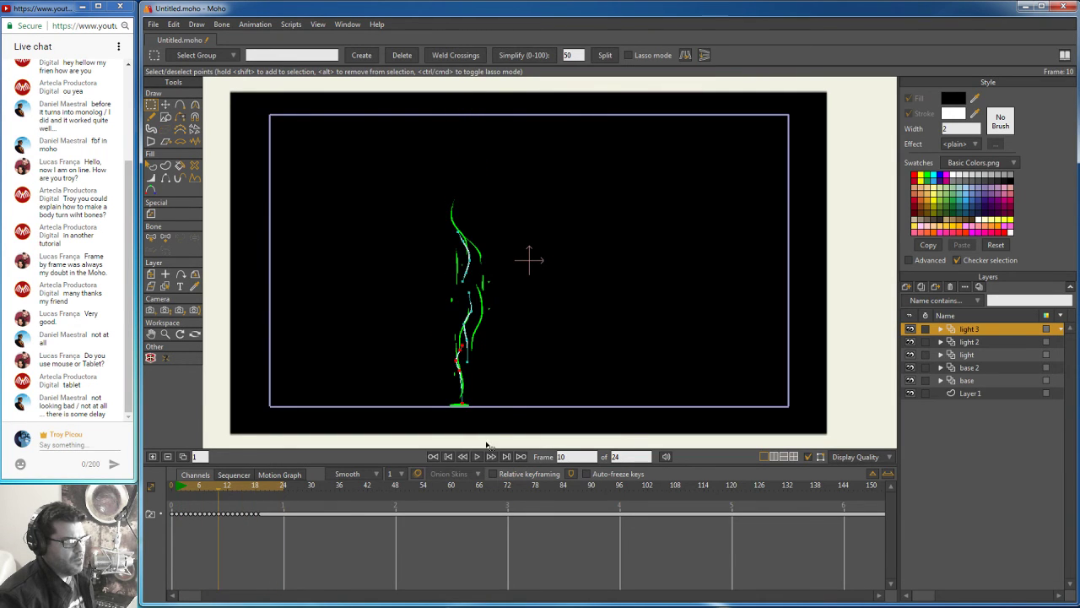
Step: Export the animation as a PNG image sequence named test to the Desktop folder
left_click(156, 23)
mouse_move(174, 24)
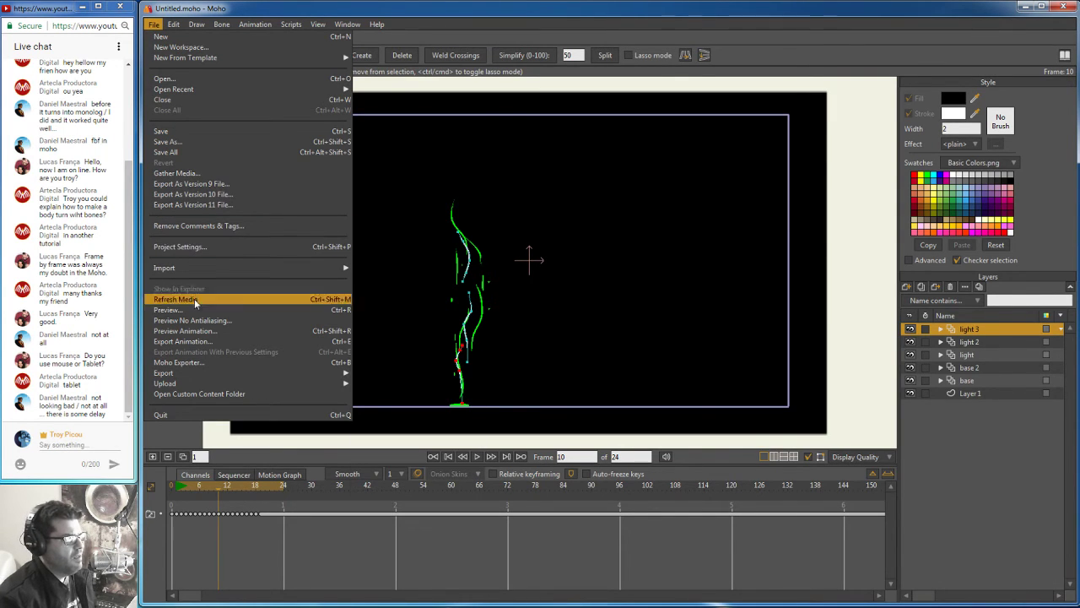
left_click(197, 342)
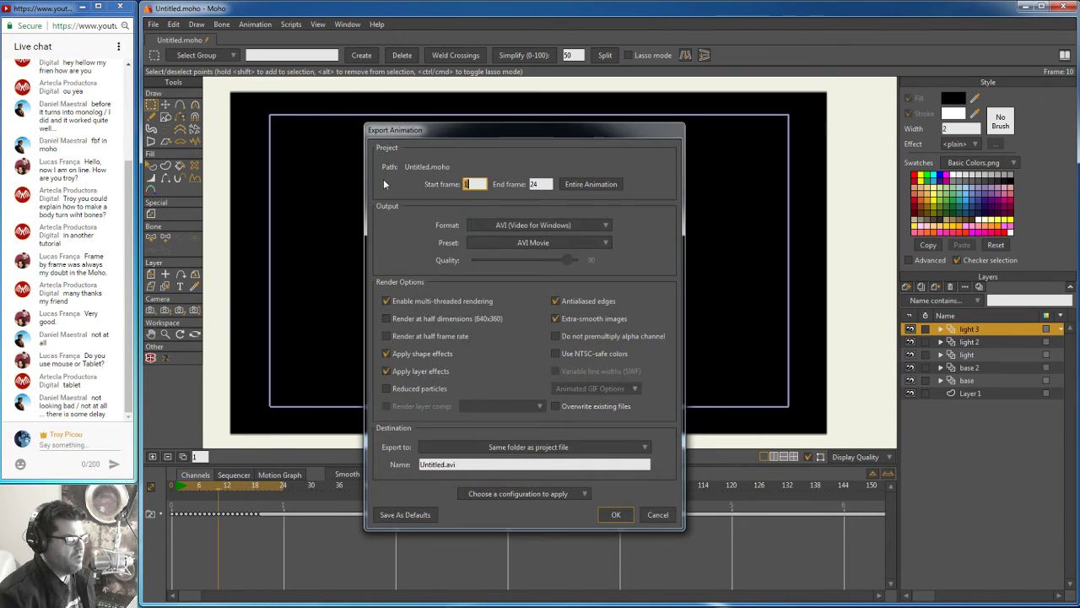
left_click(584, 224)
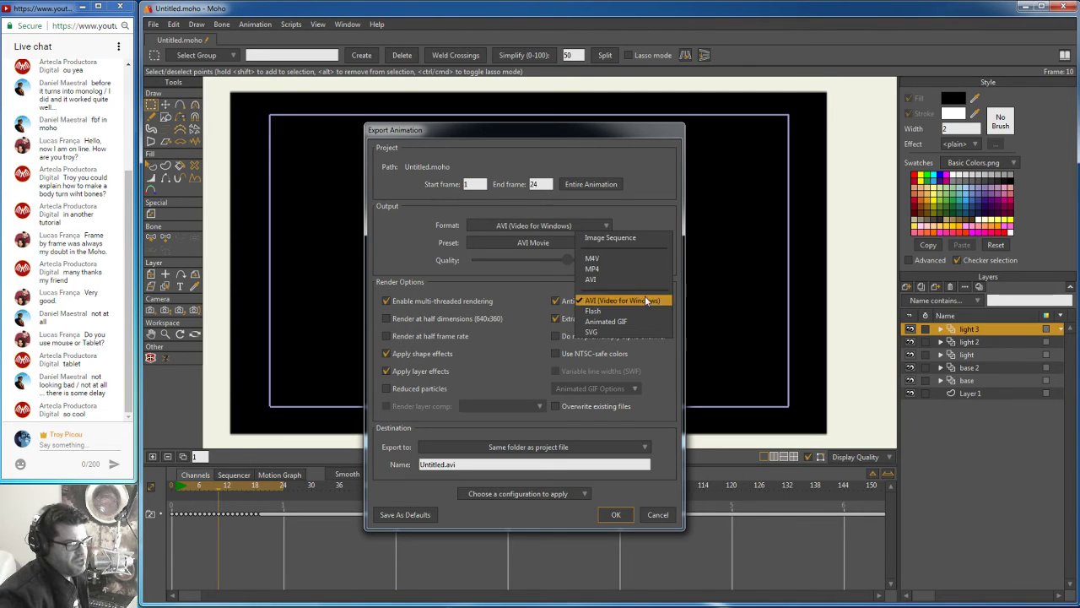
left_click(631, 237)
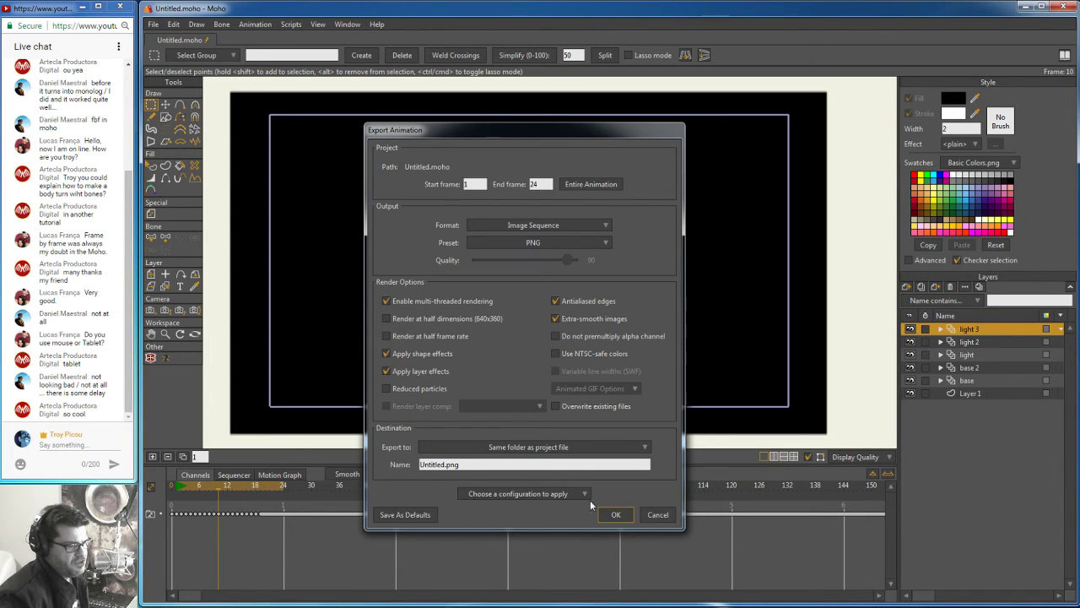
triple_click(455, 465)
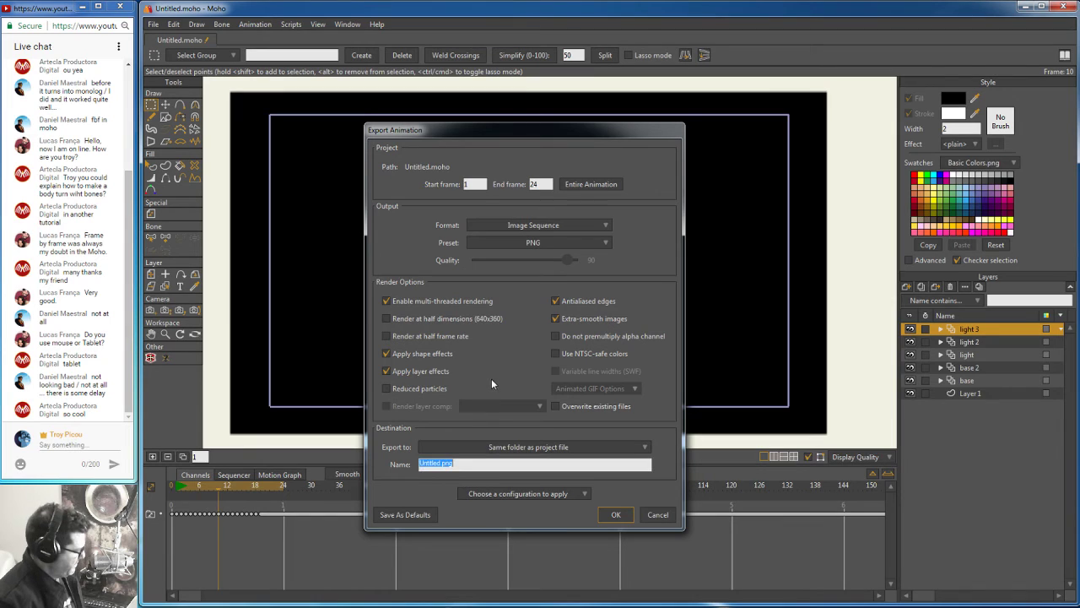
type("test")
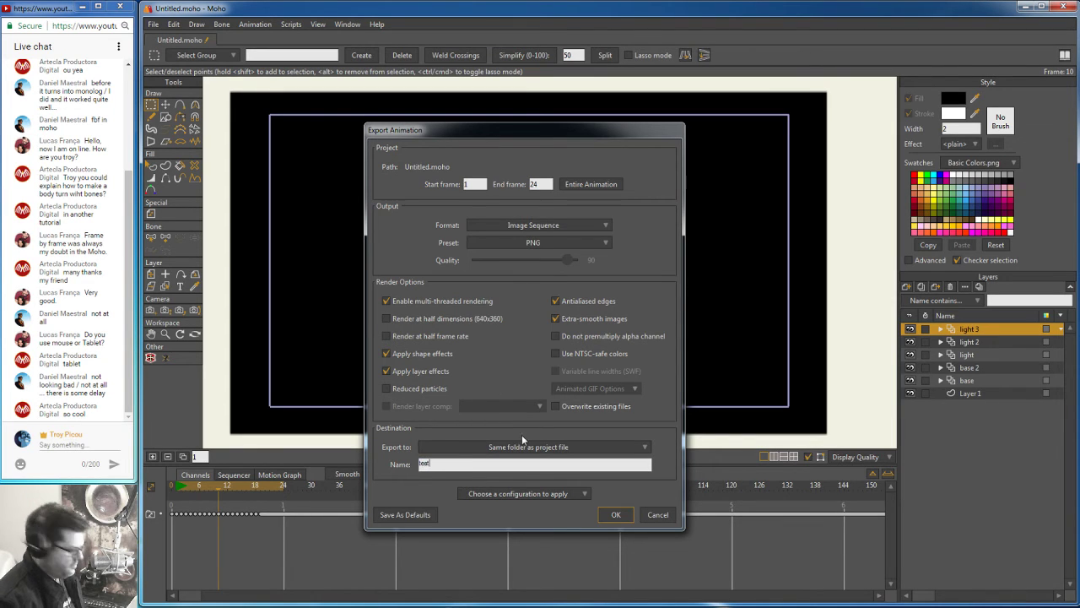
left_click(604, 446)
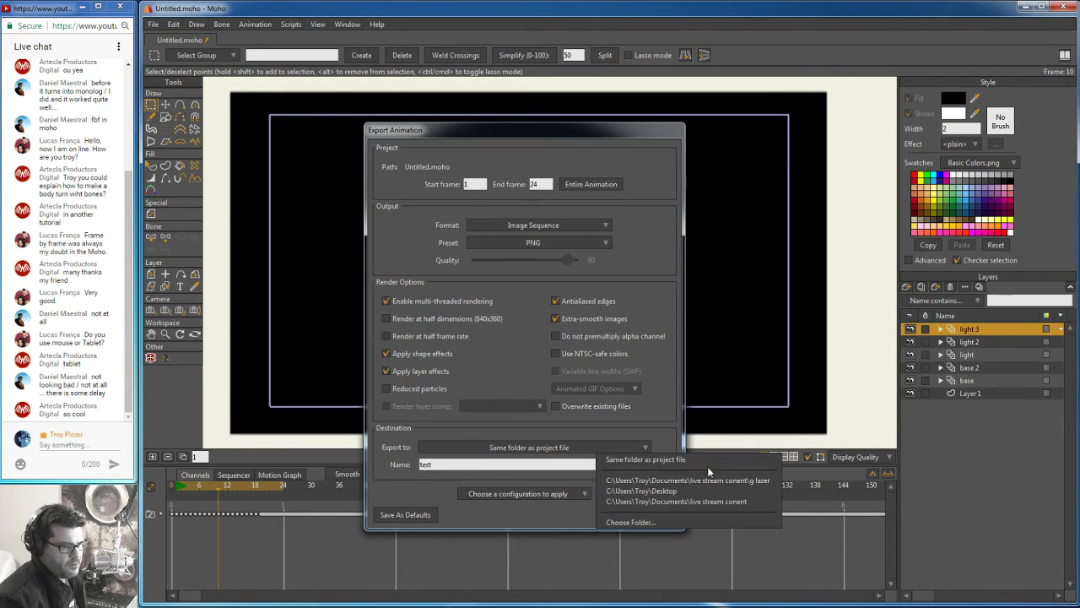
left_click(682, 491)
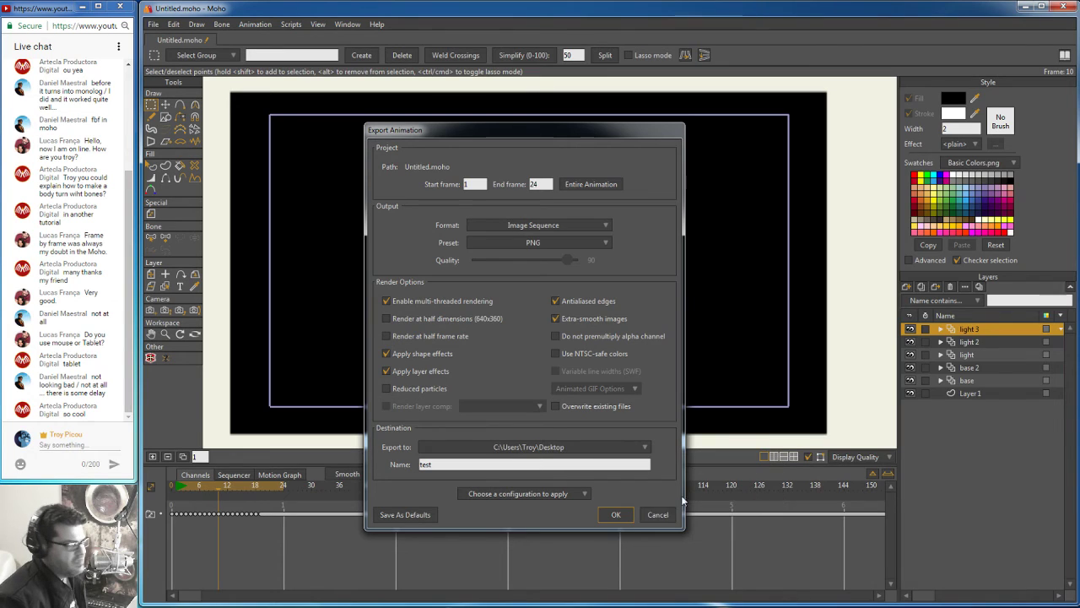
left_click(615, 516)
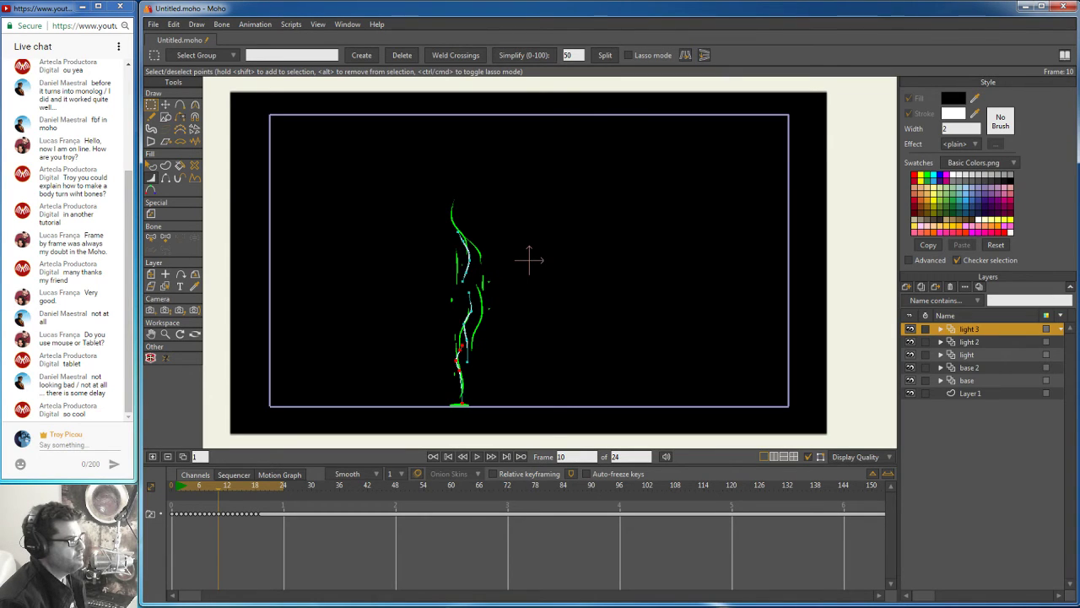
Step: Create a new empty project for viewing the exported frames
left_click(154, 26)
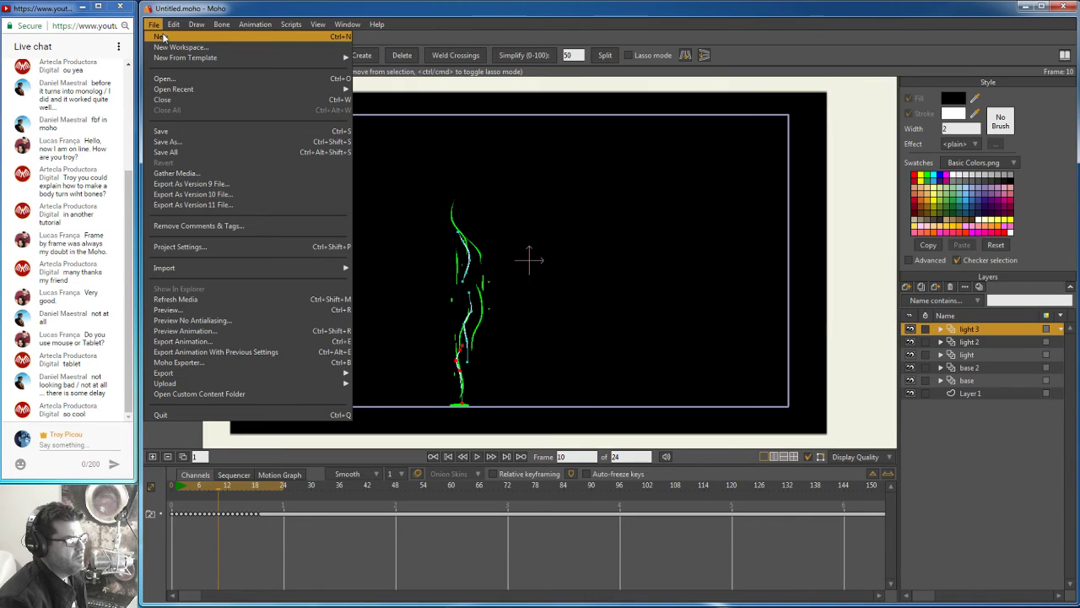
key("Escape")
key("ctrl+n")
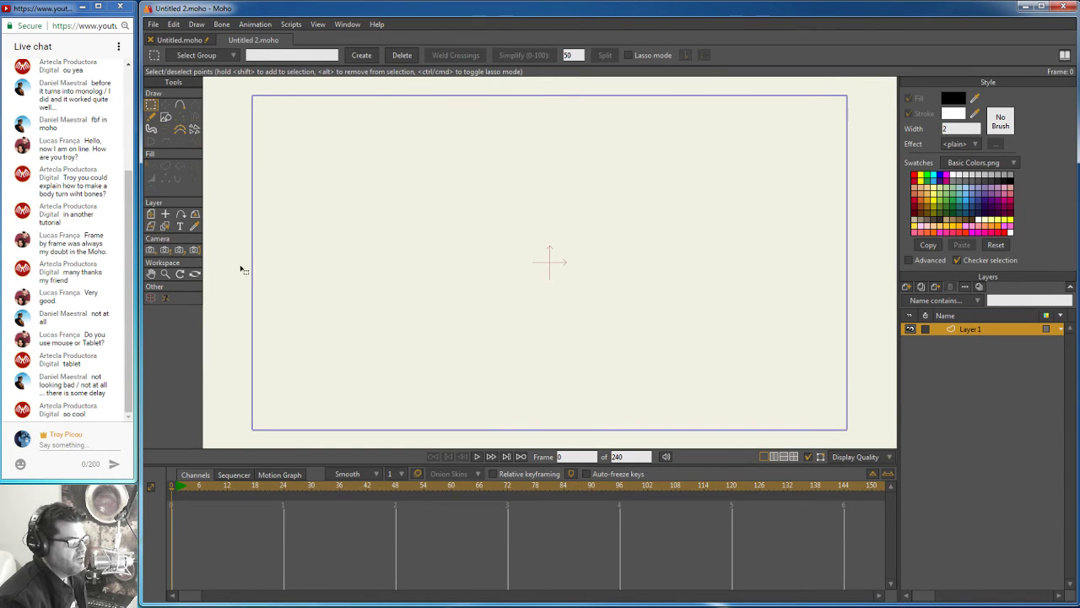
Step: Import the exported stream frames into the new project as an image sequence
left_click(153, 26)
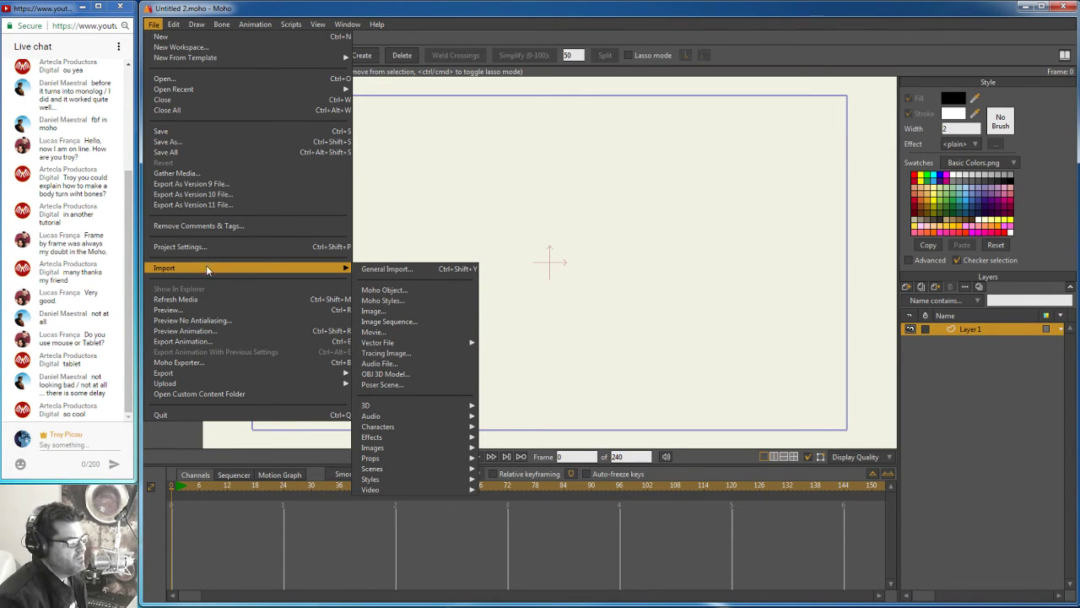
mouse_move(203, 270)
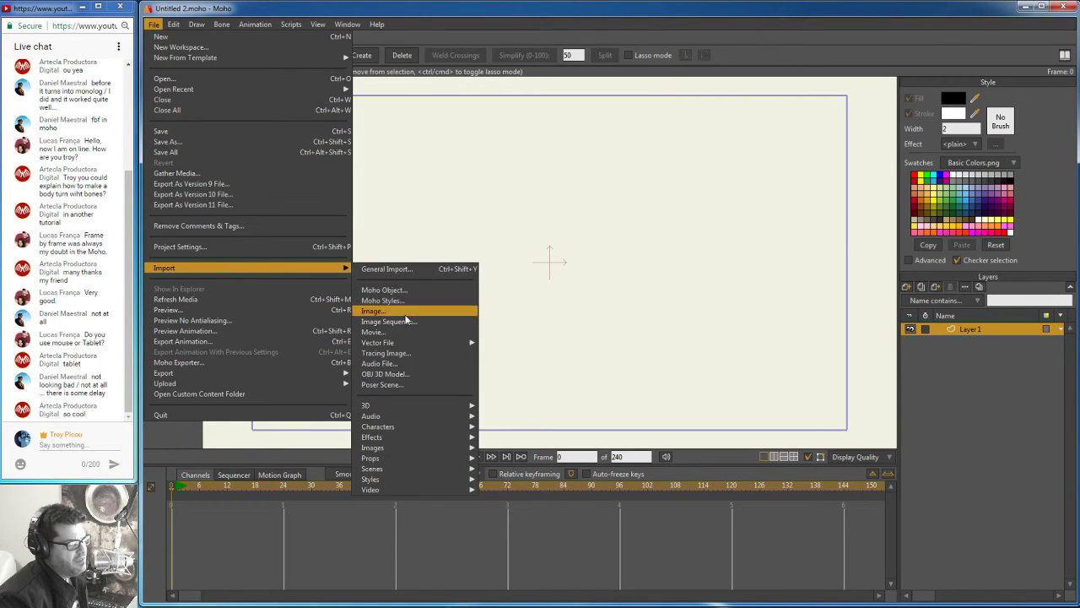
mouse_move(404, 343)
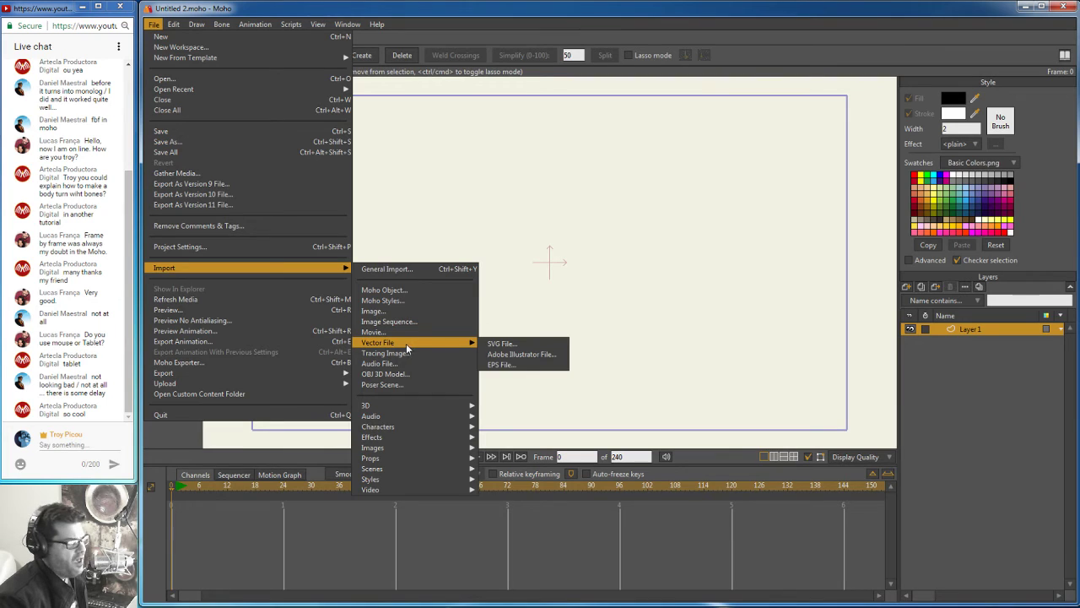
left_click(409, 319)
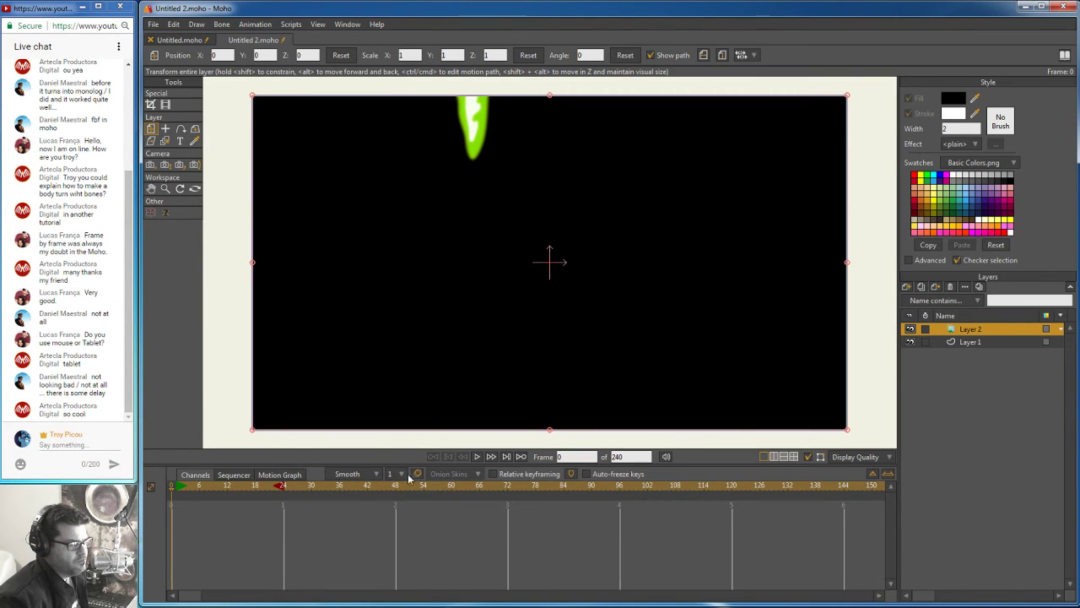
Step: Set the new project's end frame to 30 and play back the imported image sequence
double_click(625, 456)
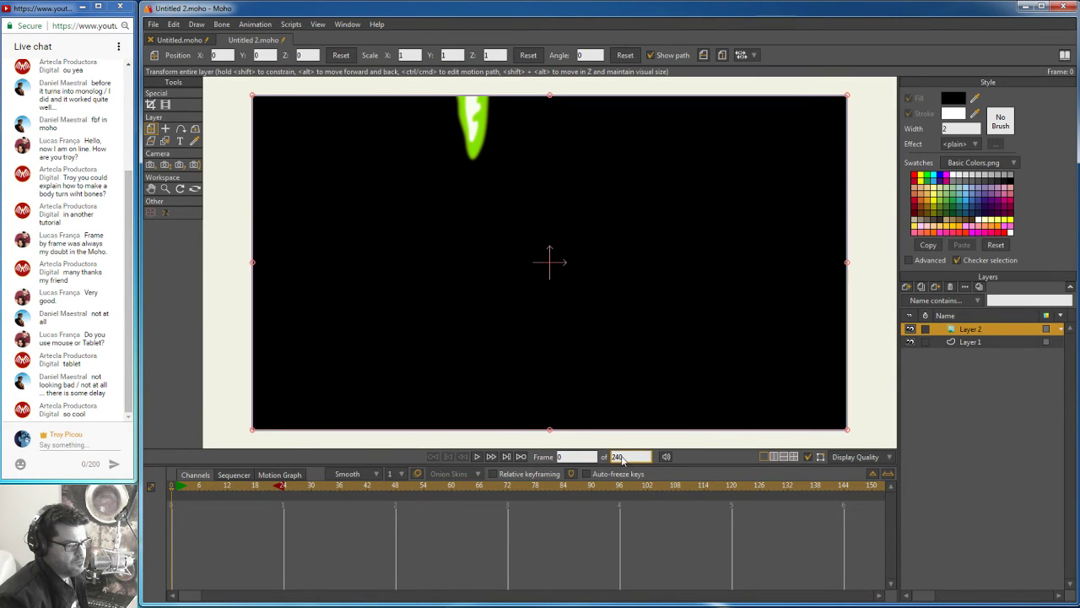
type("50")
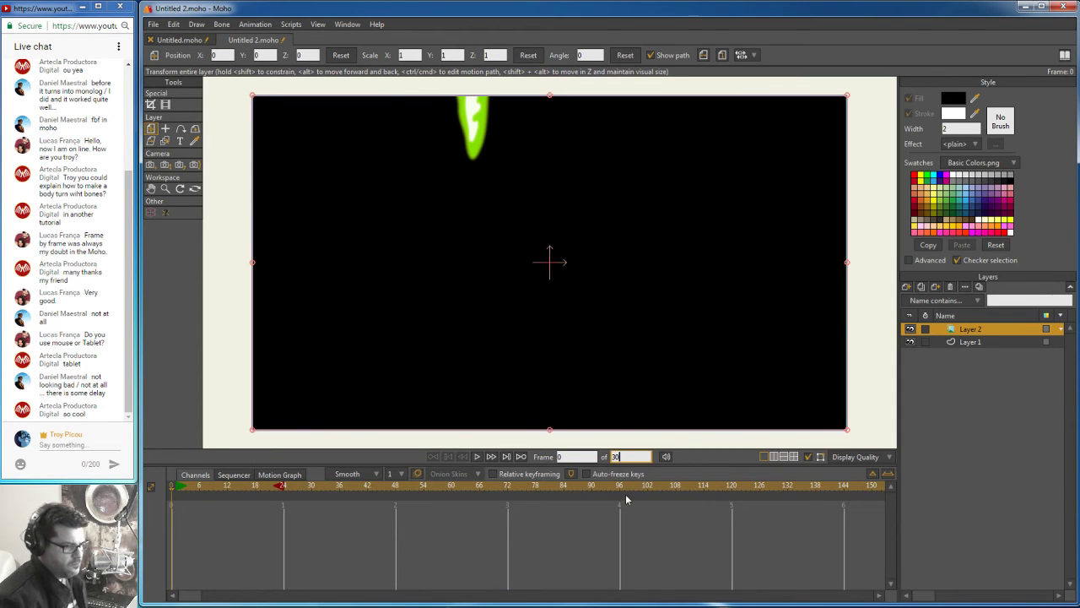
left_click(626, 490)
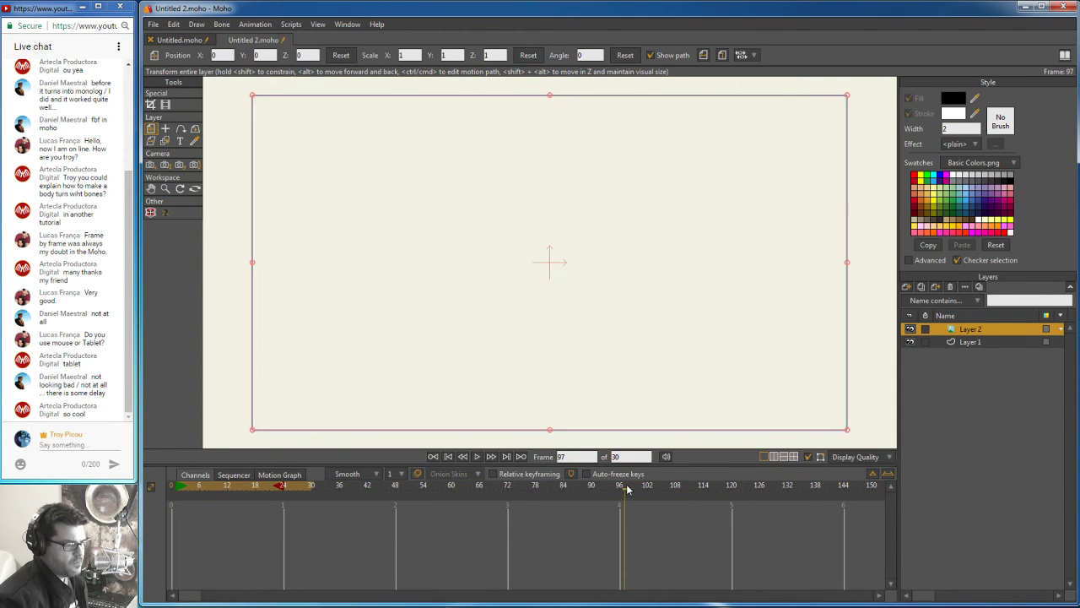
left_click(477, 457)
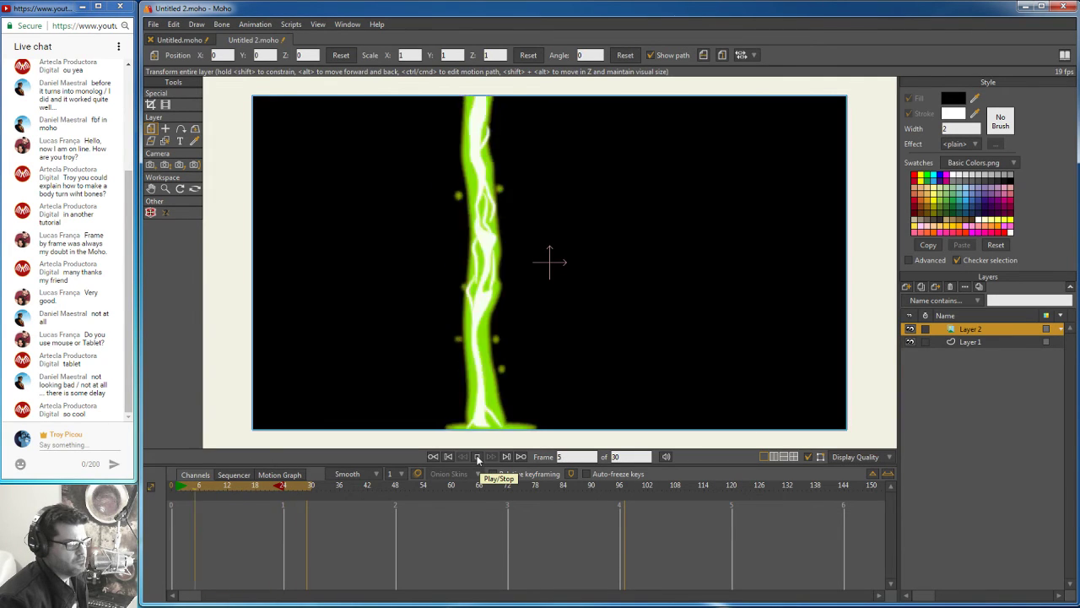
left_click(477, 458)
Step: Shorten the imported sequence project to end at frame 24 and play back the loop
left_click(612, 457)
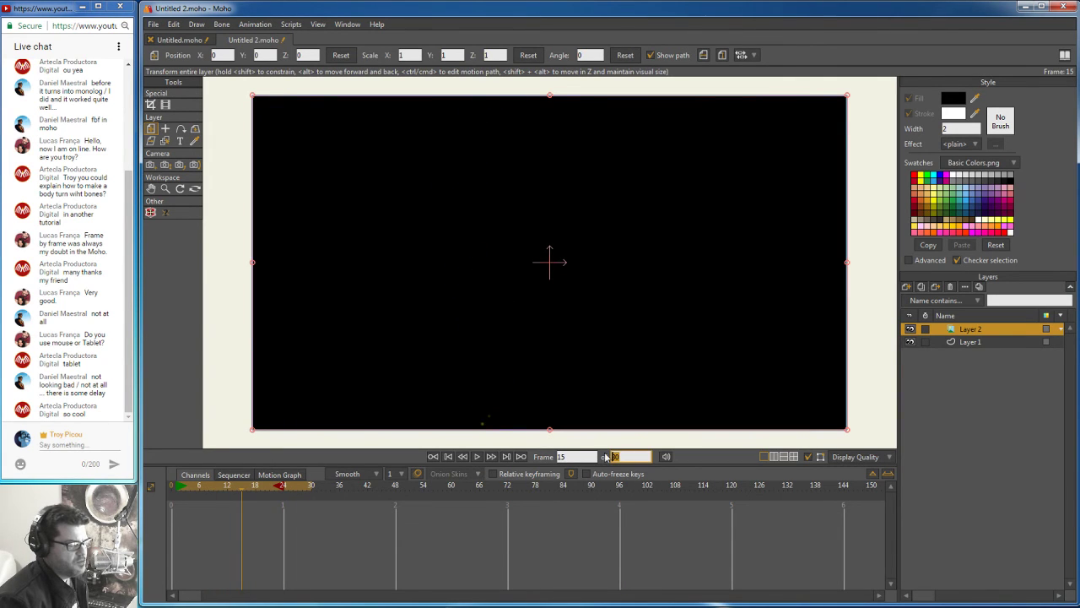
type("2")
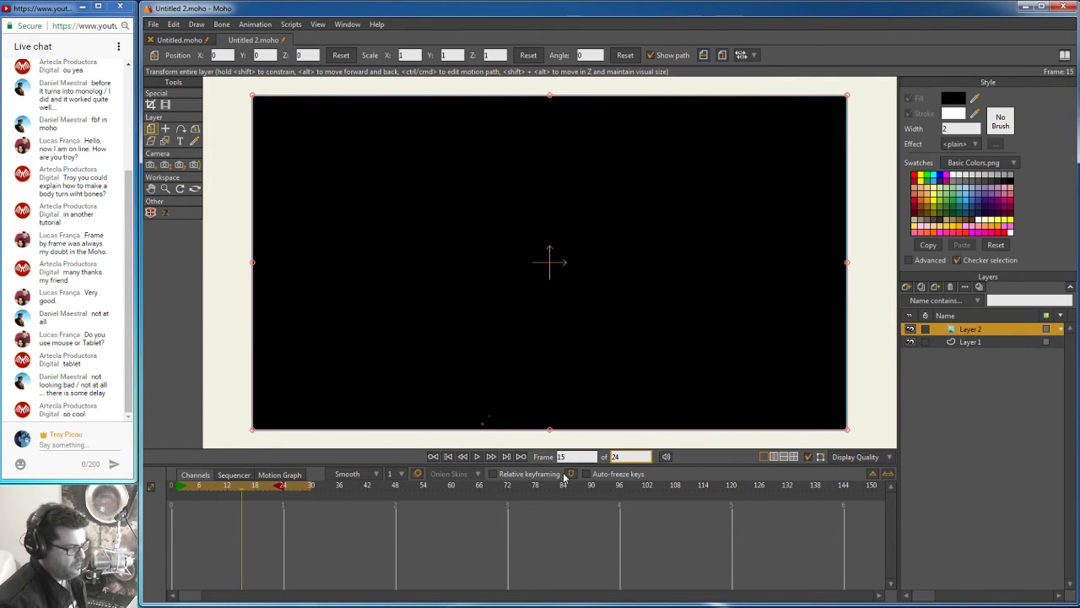
type("4")
left_click(535, 486)
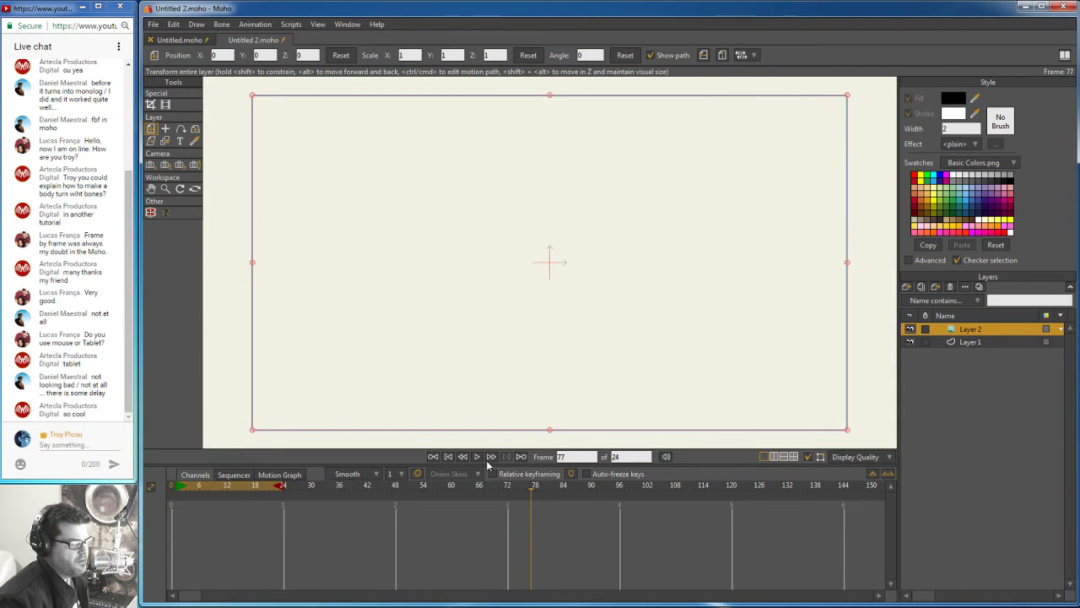
left_click(478, 460)
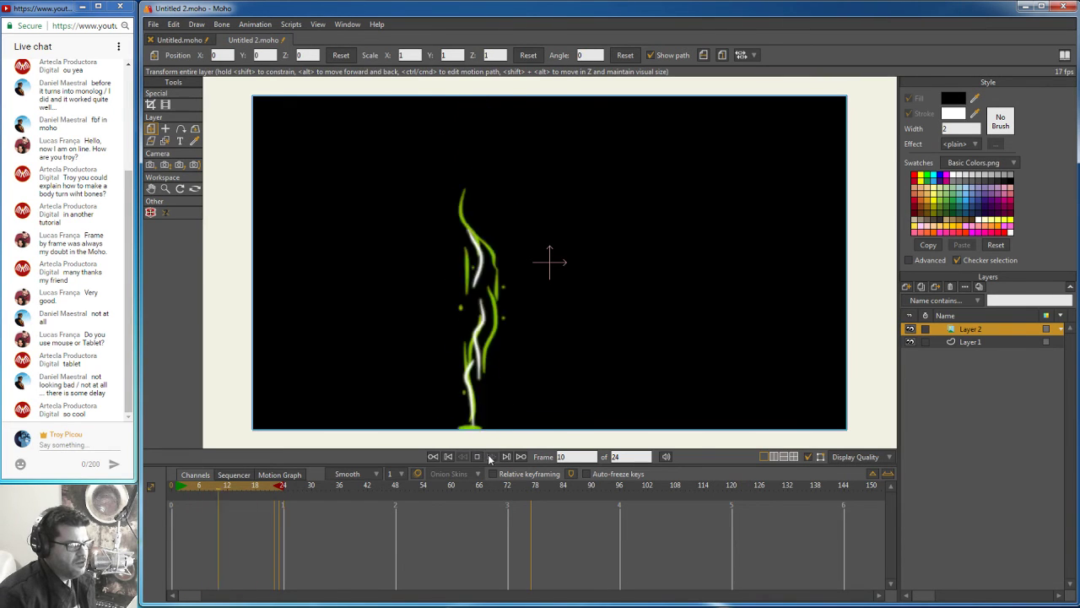
left_click(485, 457)
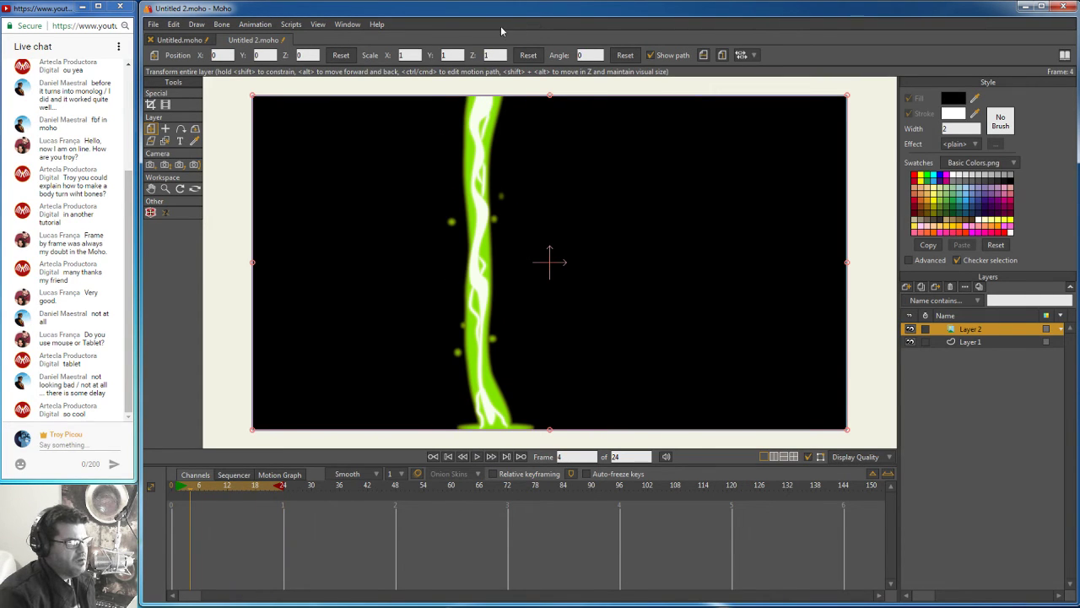
Step: Return to the original stream project, select the base 2 layer and go to frame 1
left_click(178, 40)
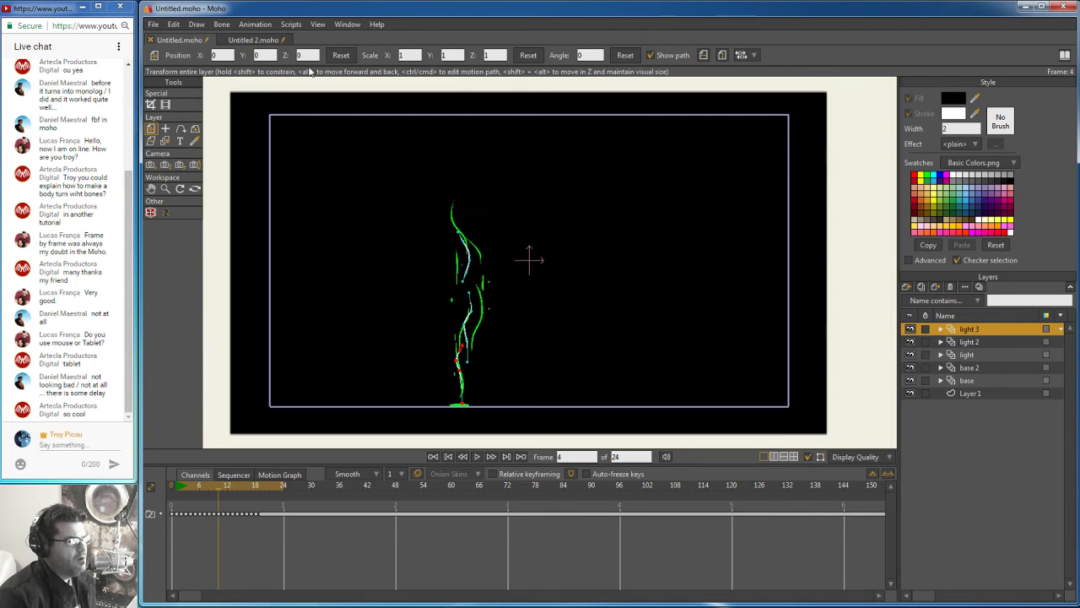
left_click_drag(217, 487, 191, 489)
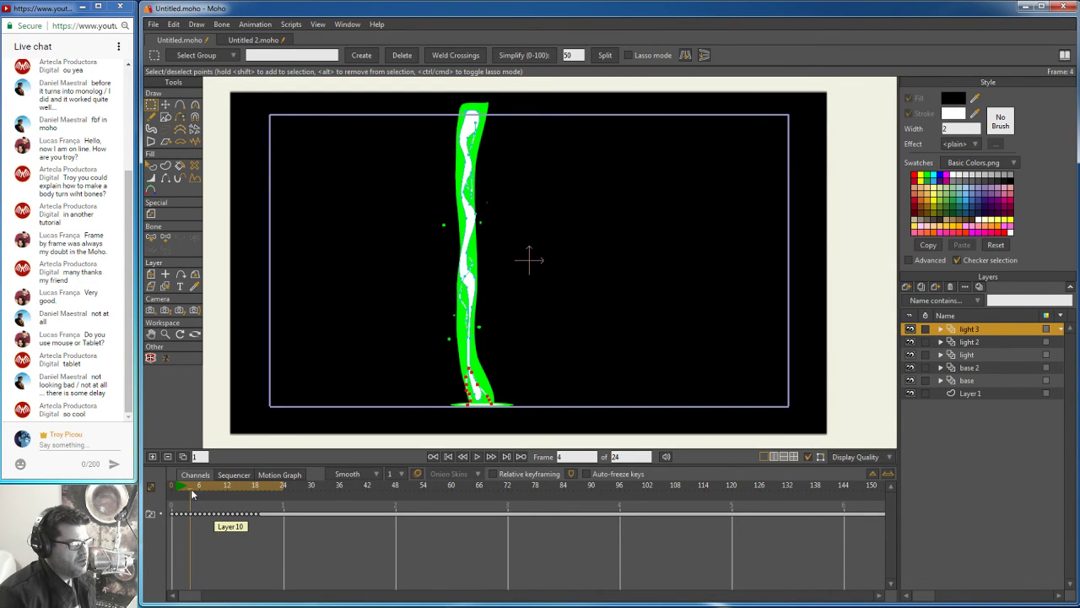
left_click(984, 369)
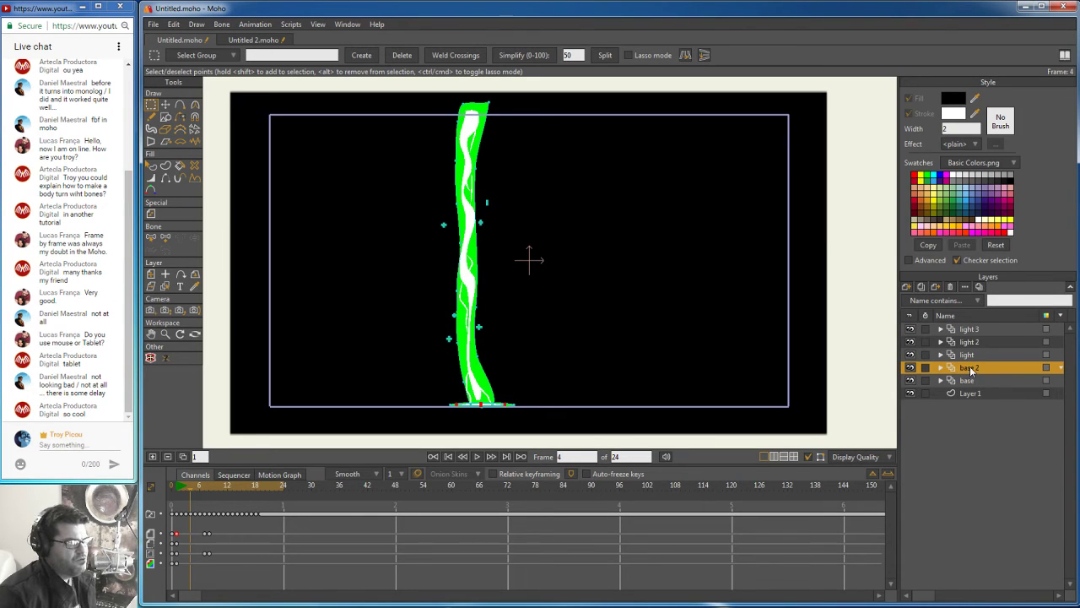
mouse_move(191, 488)
left_mouse_down()
mouse_move(209, 493)
mouse_move(177, 495)
left_mouse_up()
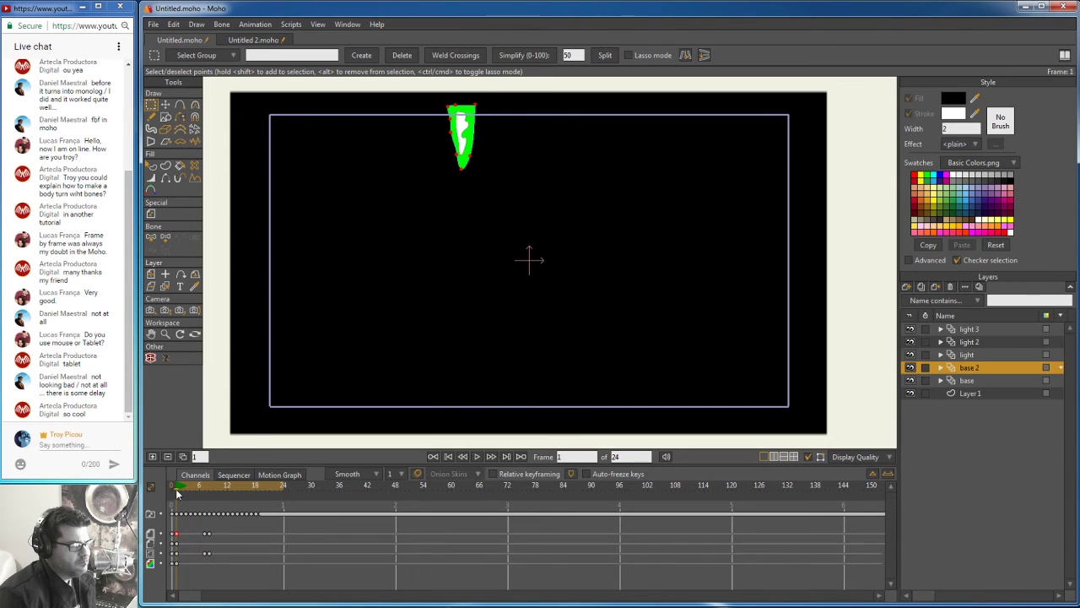
Step: Set the base 2 layer's colorize color to a light blue swatch
double_click(971, 371)
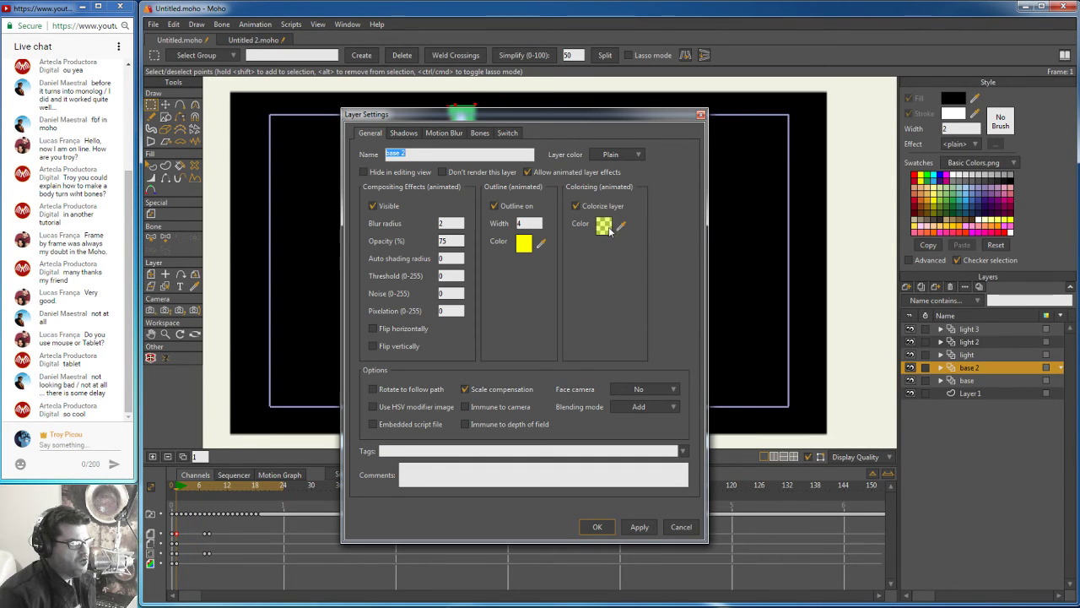
left_click_drag(620, 227, 970, 191)
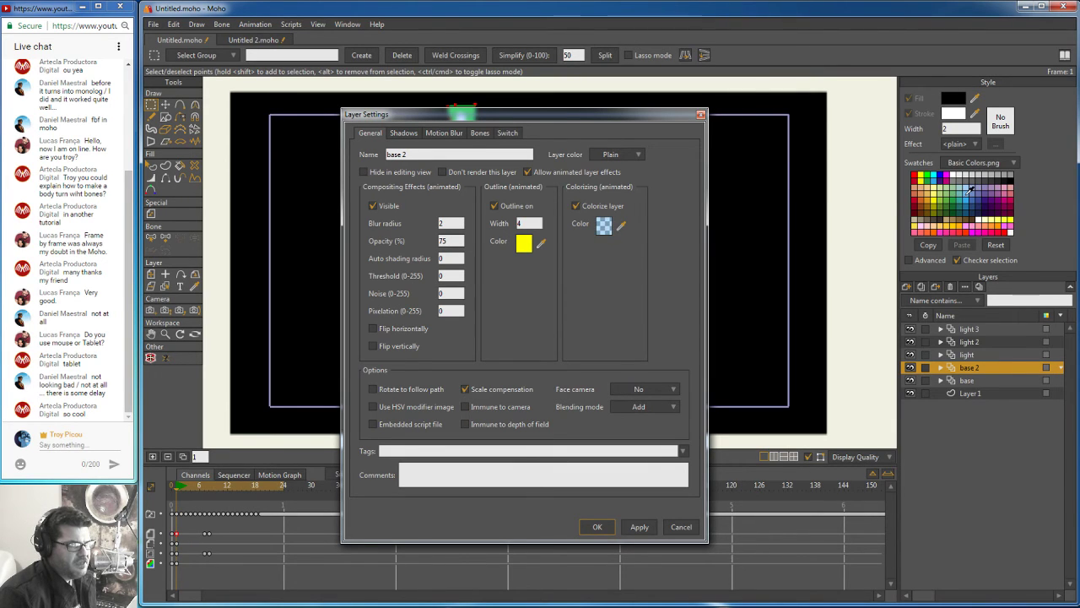
left_click(604, 533)
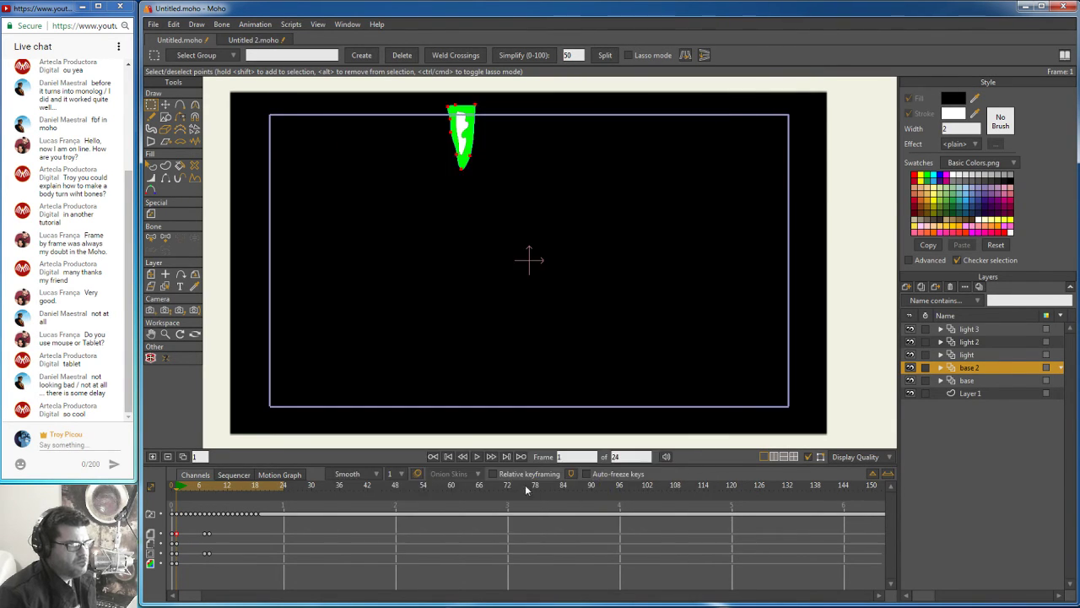
Step: Render a preview of frame 4 to check the blue colorizing on the stream
left_click_drag(176, 489, 190, 488)
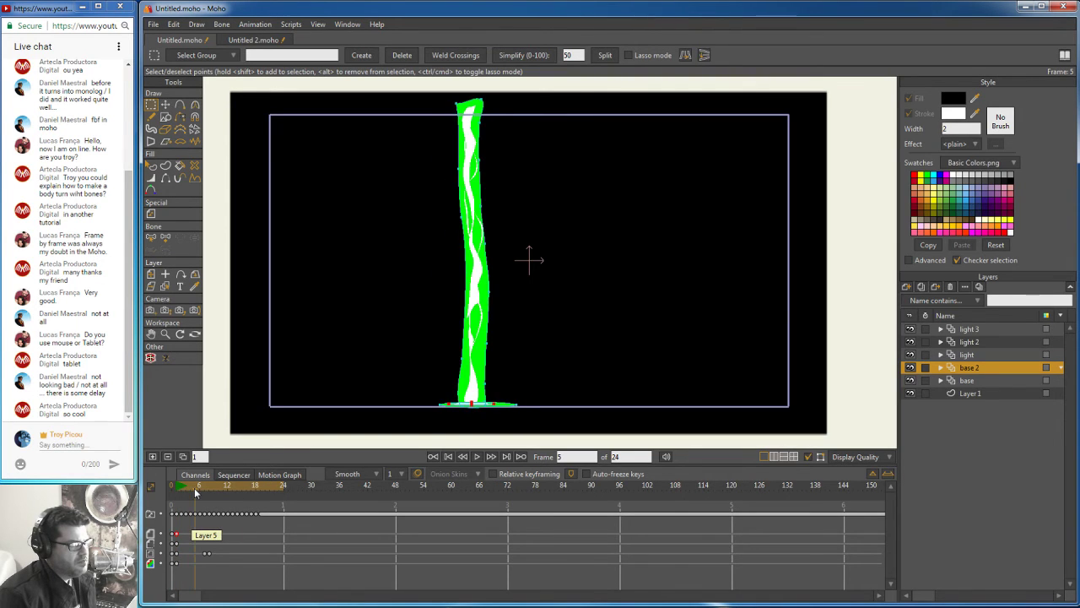
left_click(155, 26)
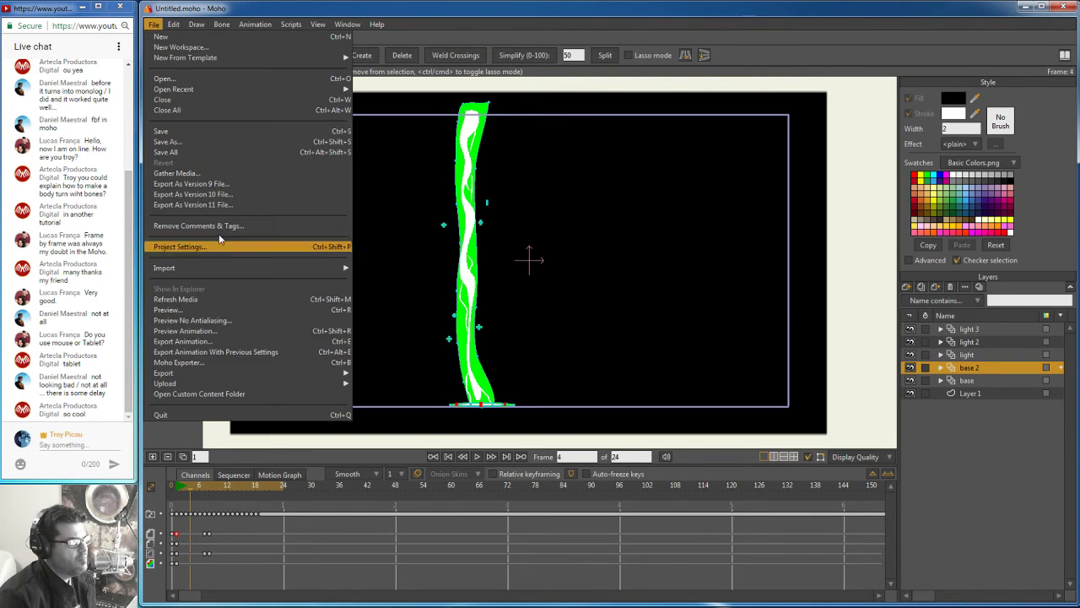
left_click(191, 312)
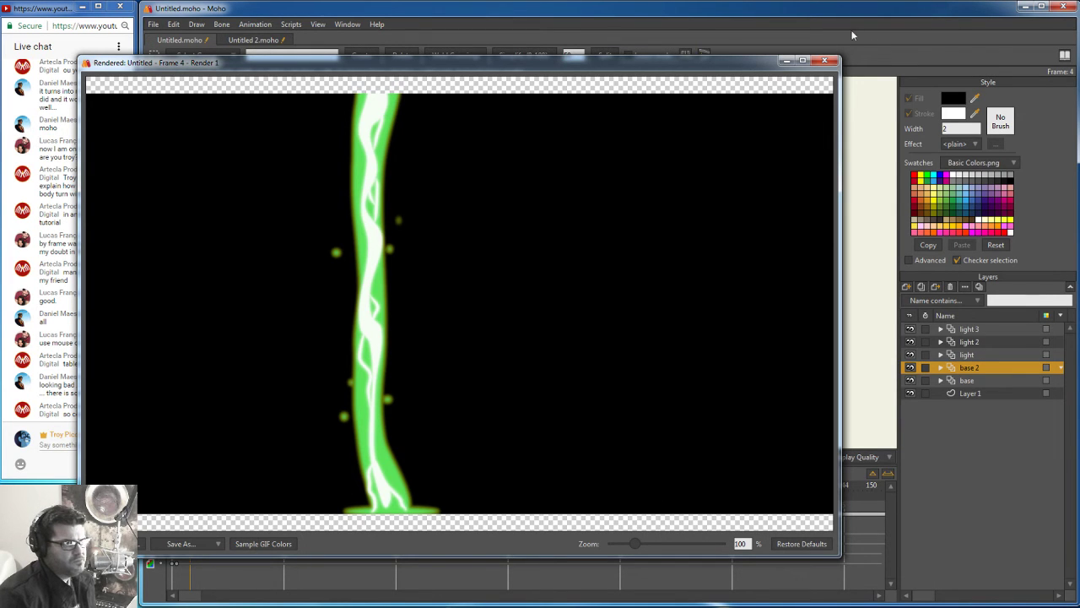
left_click(829, 61)
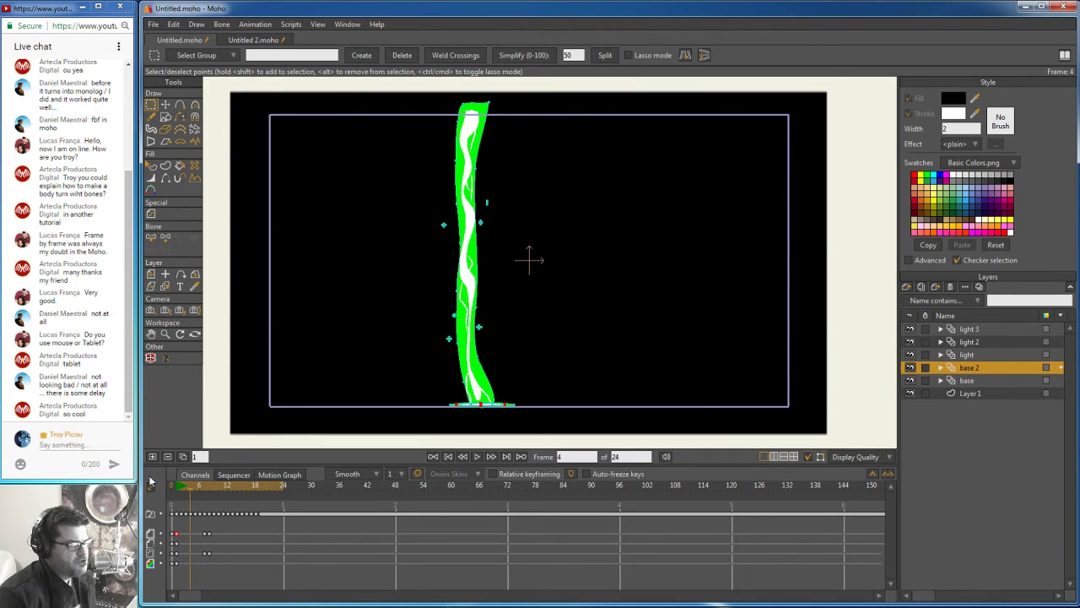
Step: Change the base 2 layer's colorize color to pink at frame 1
left_click_drag(190, 491, 178, 494)
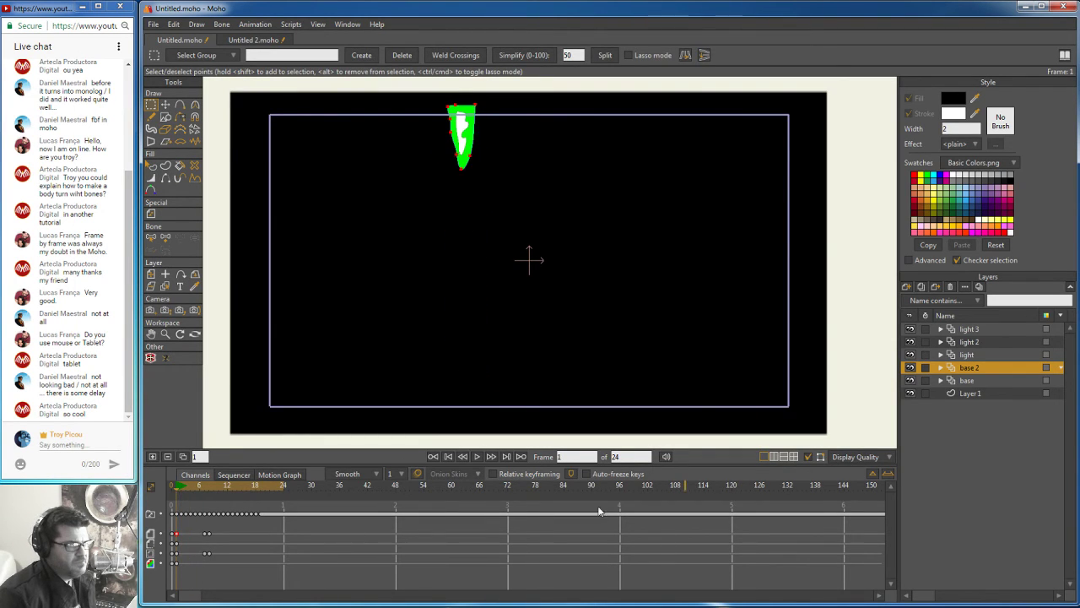
double_click(951, 369)
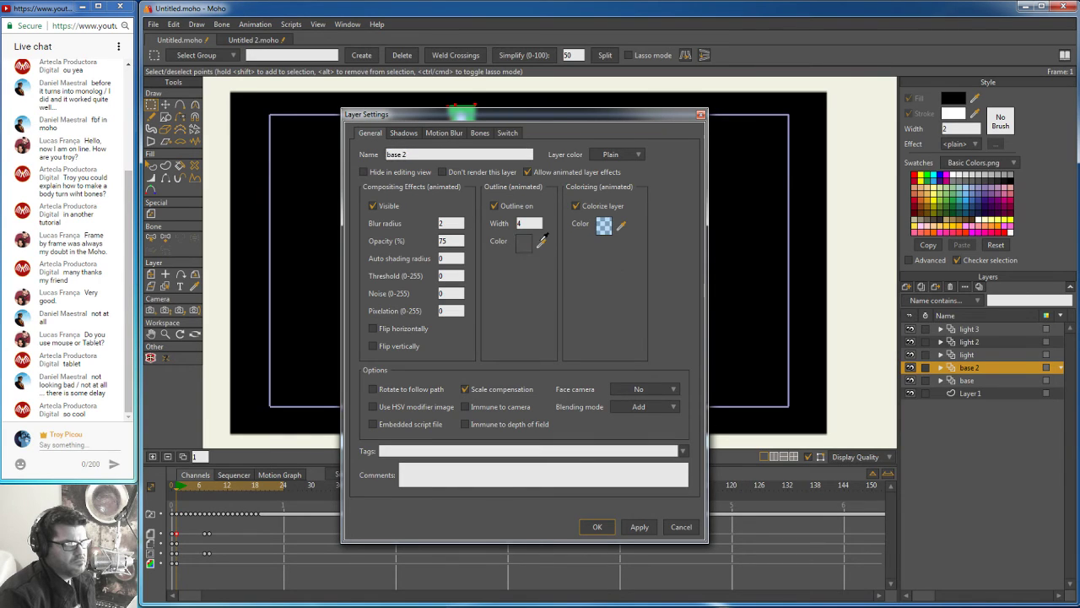
left_click(541, 243)
left_click_drag(621, 225, 1006, 196)
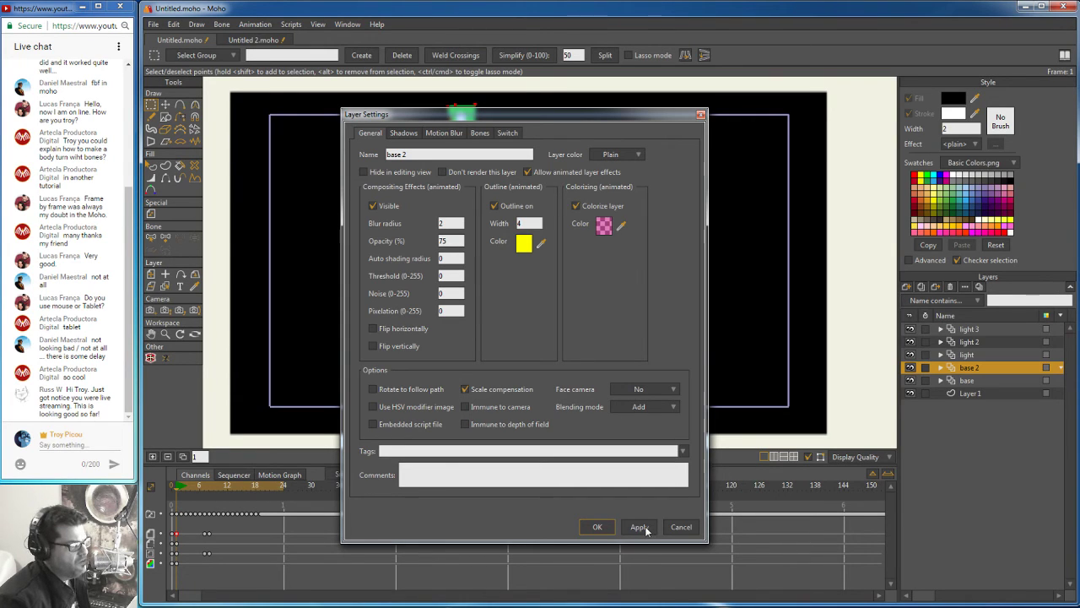
left_click(598, 527)
Step: Render a preview of frame 4 to check the stream with the pink colorizing
left_click_drag(178, 488, 192, 492)
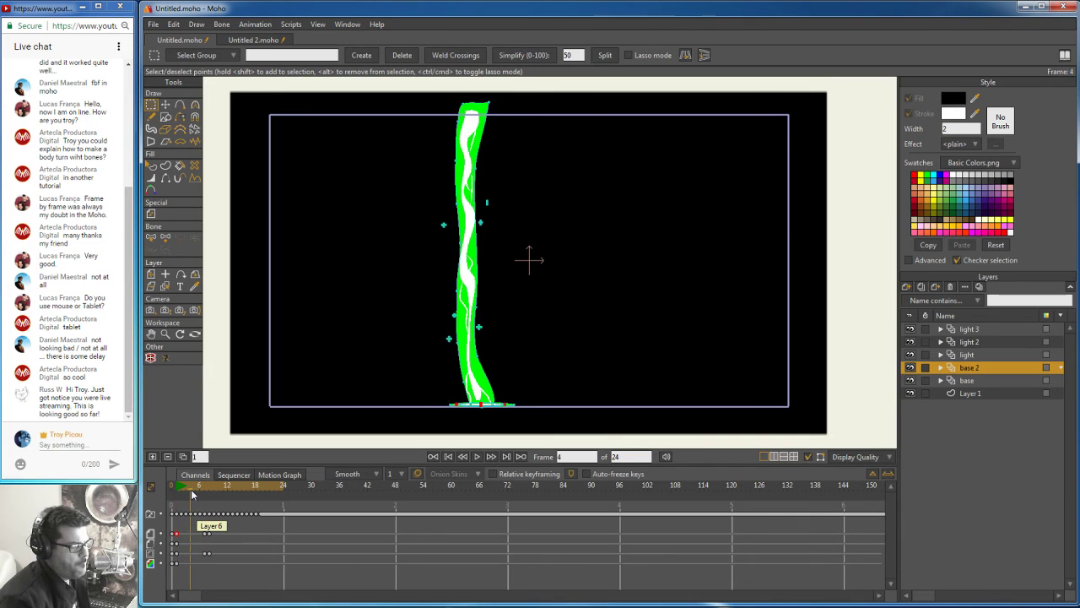
left_click(154, 23)
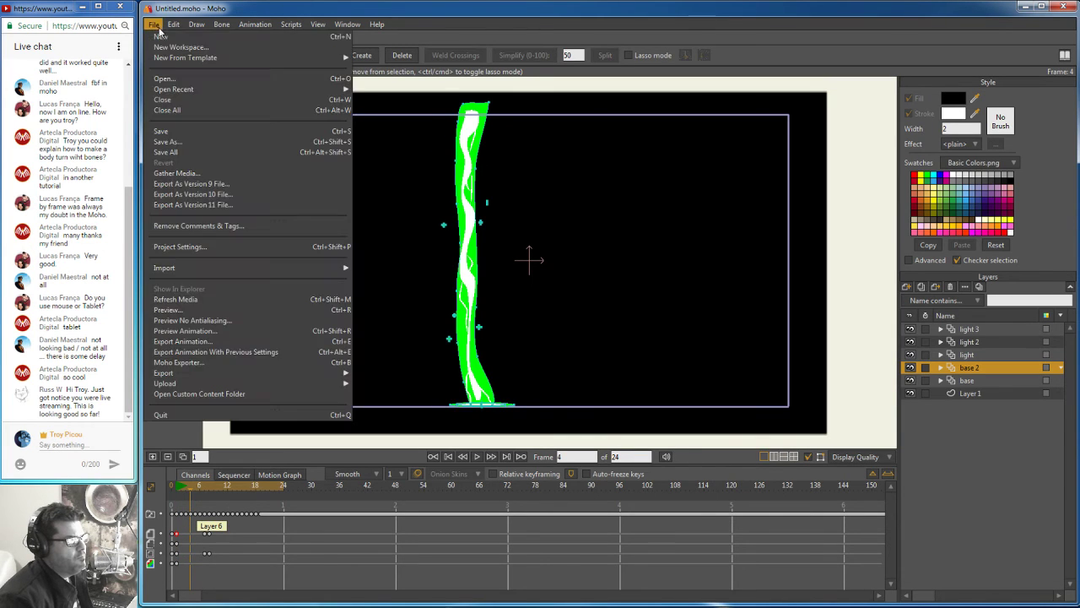
left_click(192, 311)
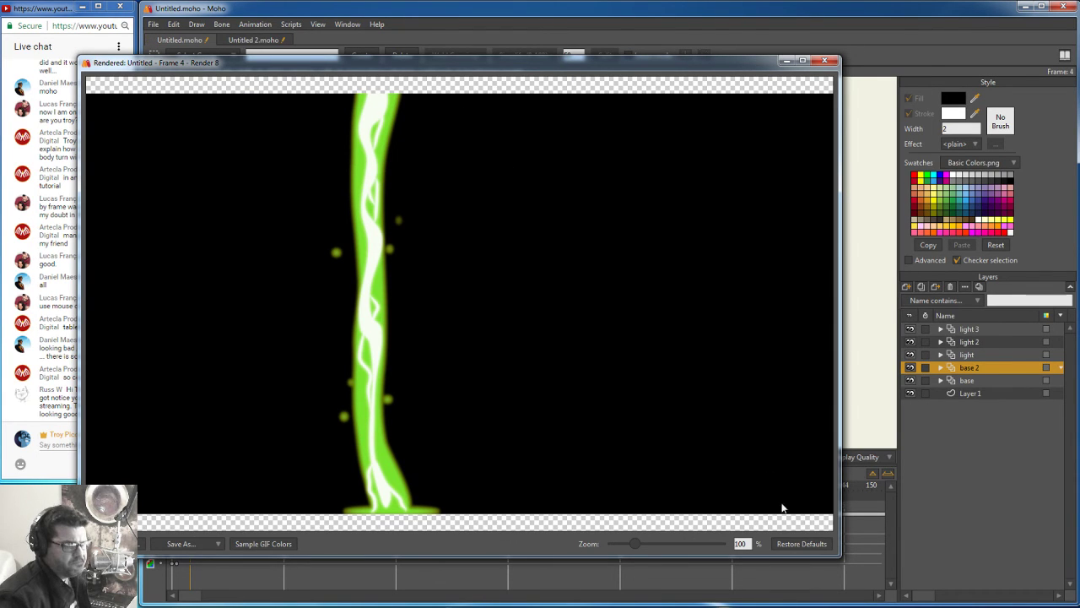
left_click(824, 60)
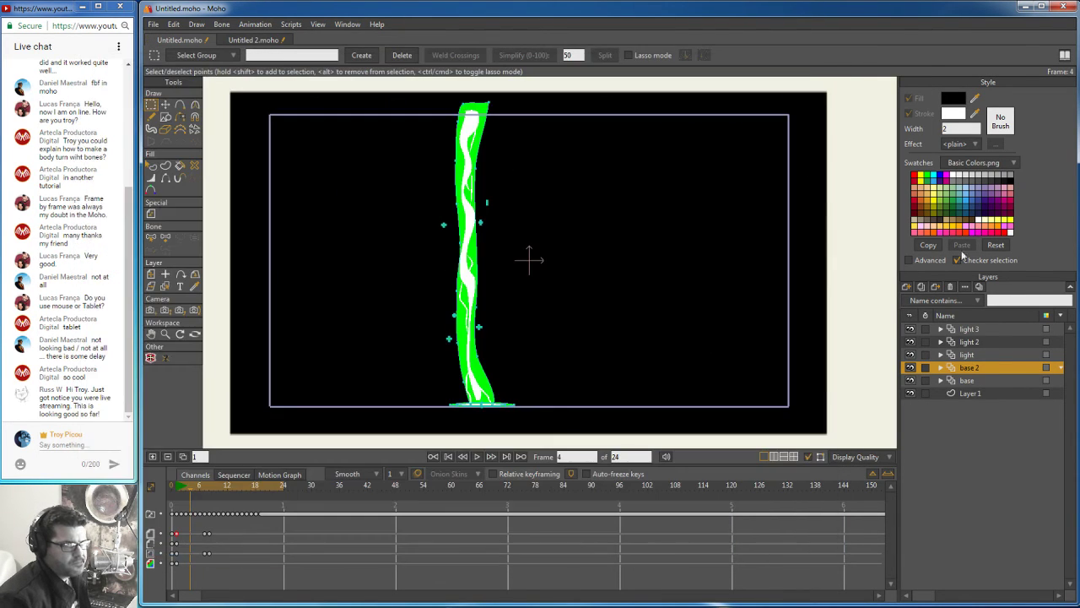
Step: Set the base 2 layer's outline color to orange FFAE00 at frame 4
double_click(952, 369)
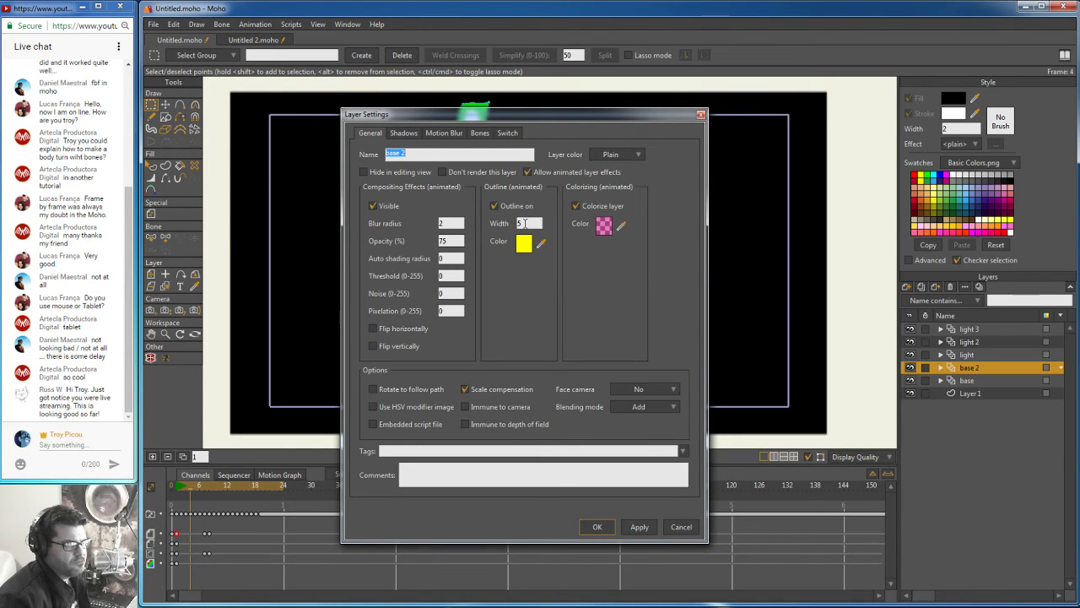
left_click(522, 223)
left_click(542, 244)
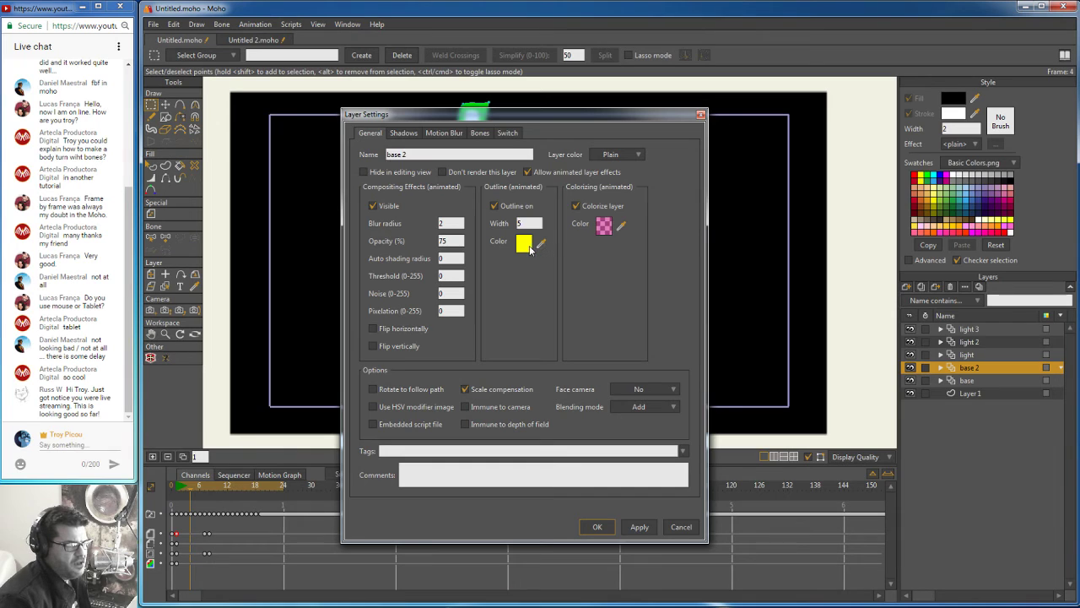
left_click(527, 245)
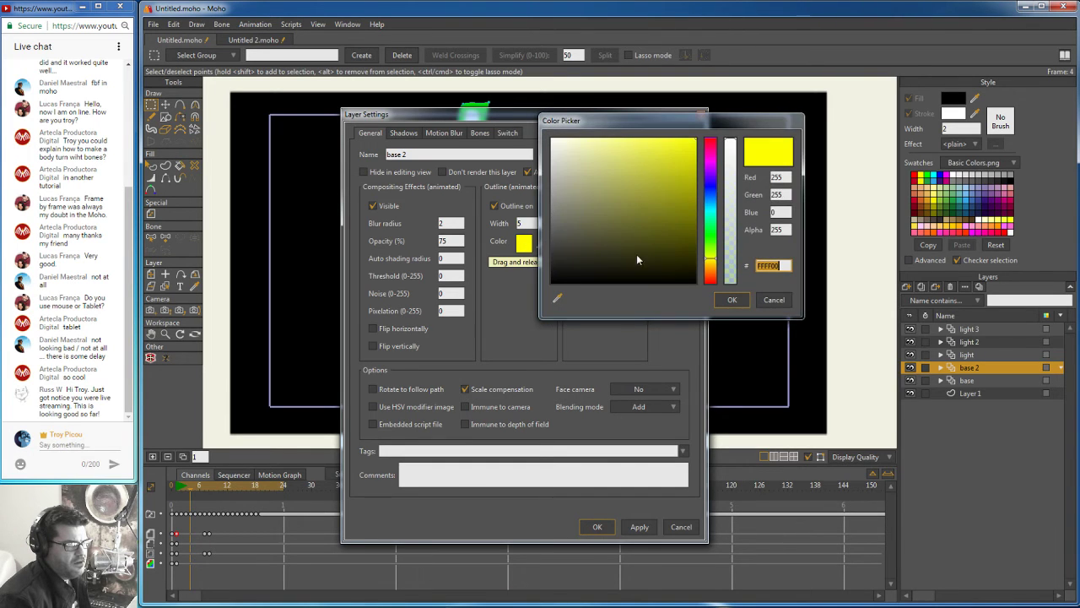
left_click(710, 261)
left_click_drag(710, 262, 711, 268)
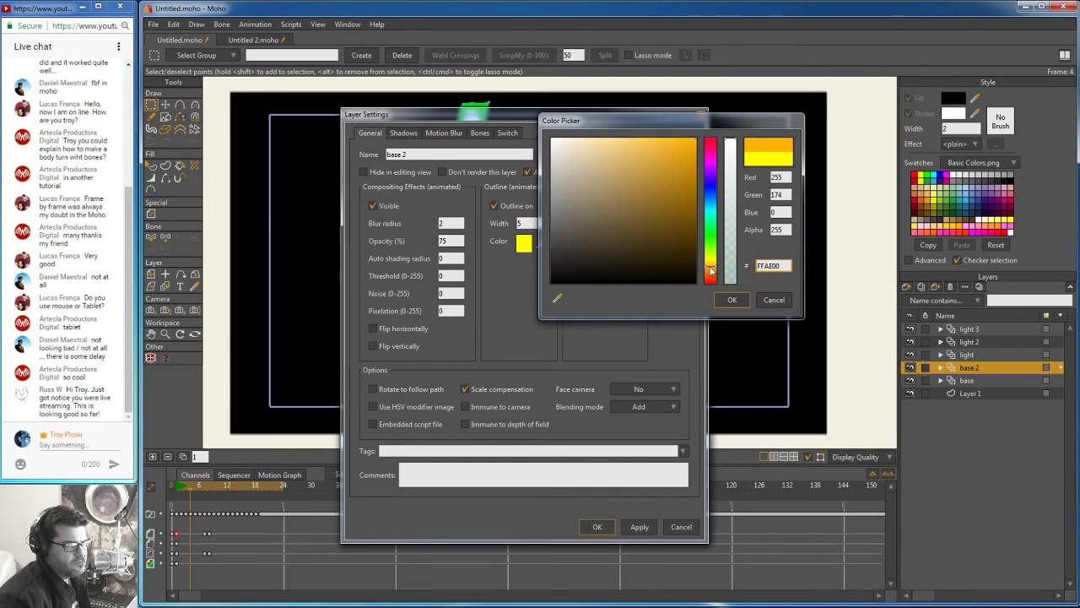
left_click(723, 291)
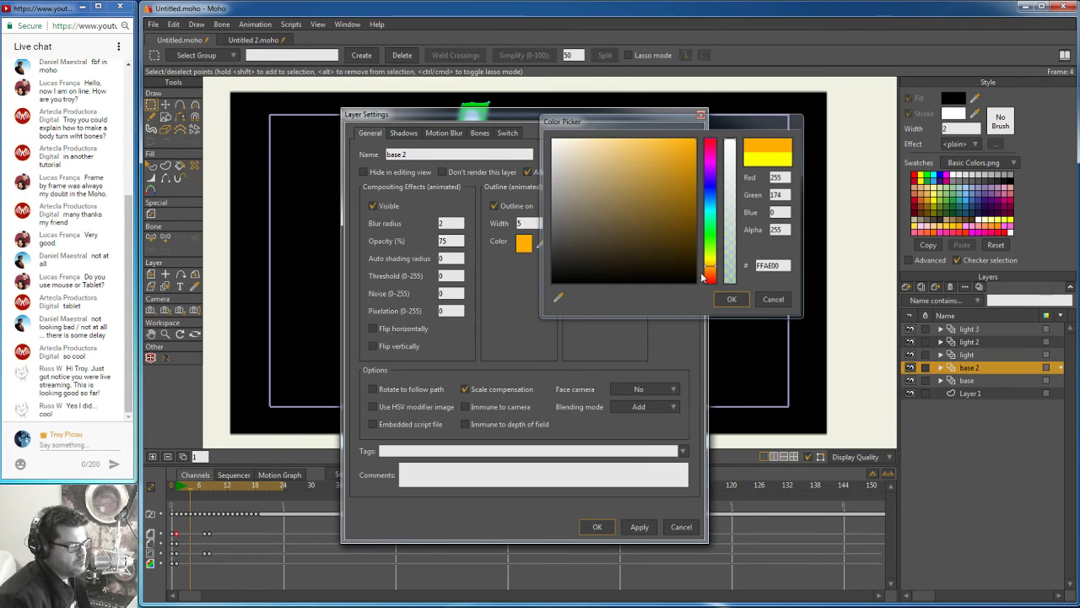
left_click(734, 300)
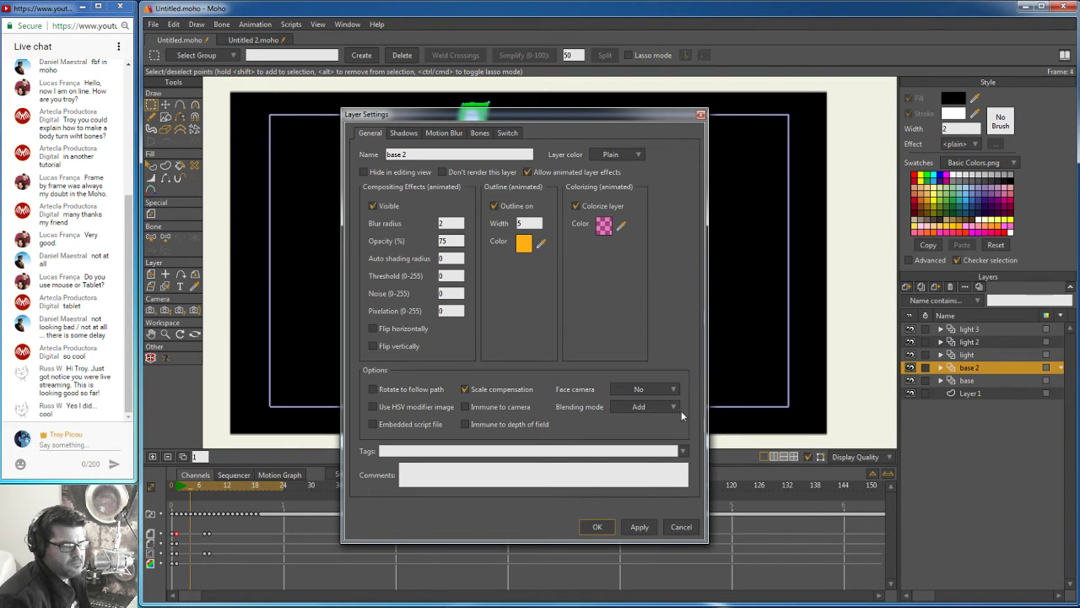
left_click(597, 528)
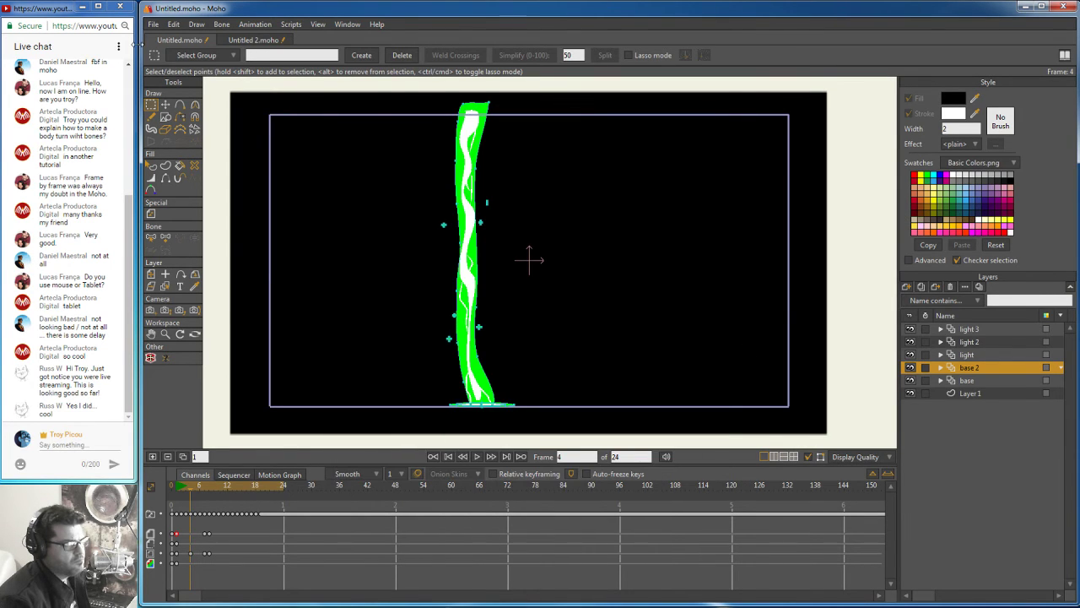
Step: Render a preview of frame 4 to check the stream with the orange outline
left_click(154, 25)
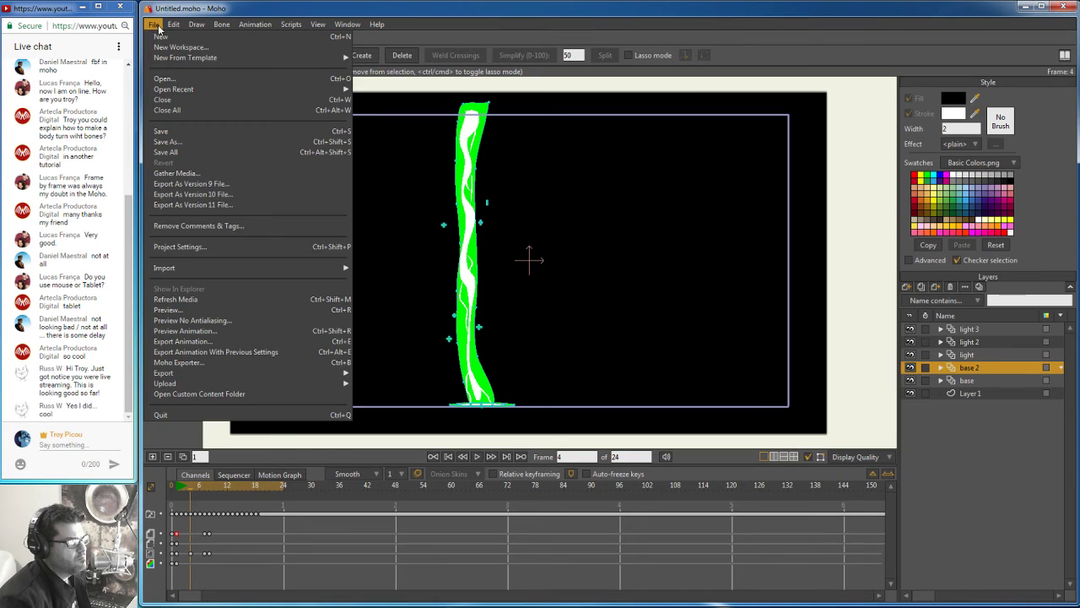
mouse_move(180, 268)
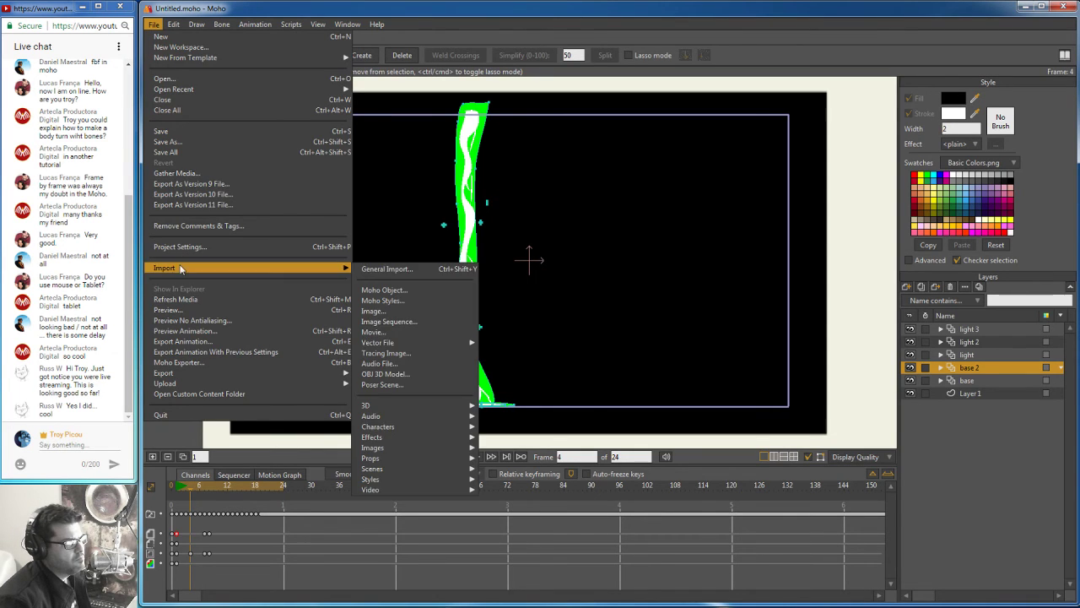
left_click(188, 311)
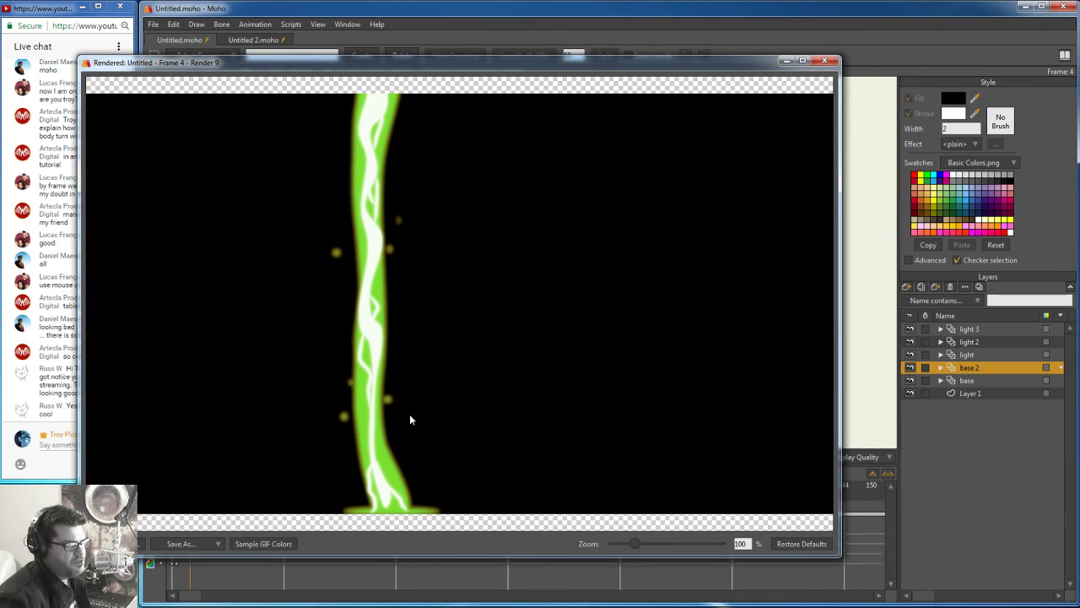
left_click(825, 60)
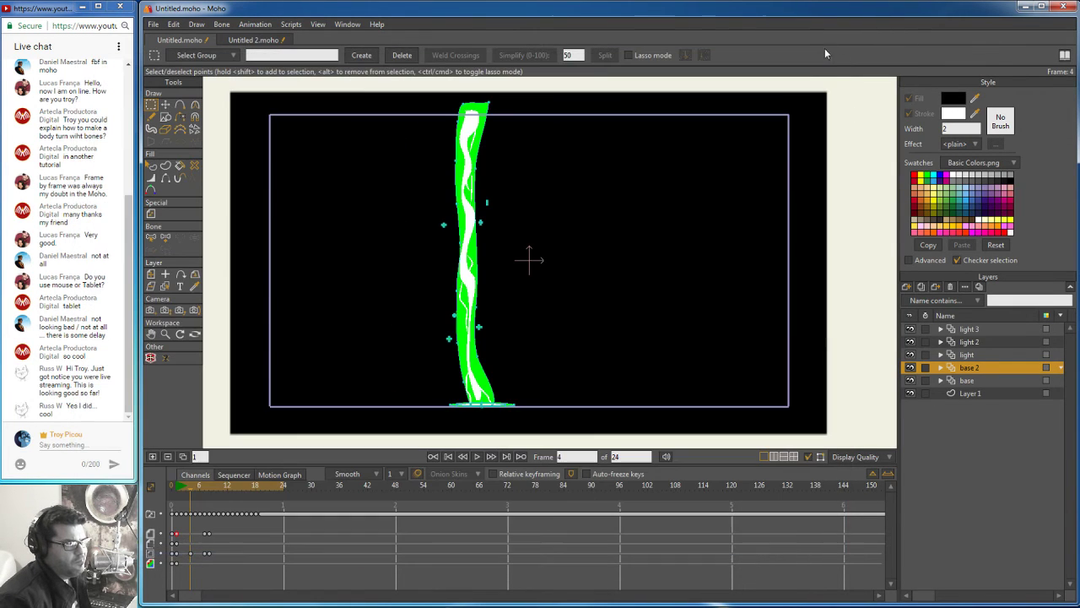
Step: Change the light 2 layer's outline color to orange at frame 4
left_click(967, 341)
double_click(955, 343)
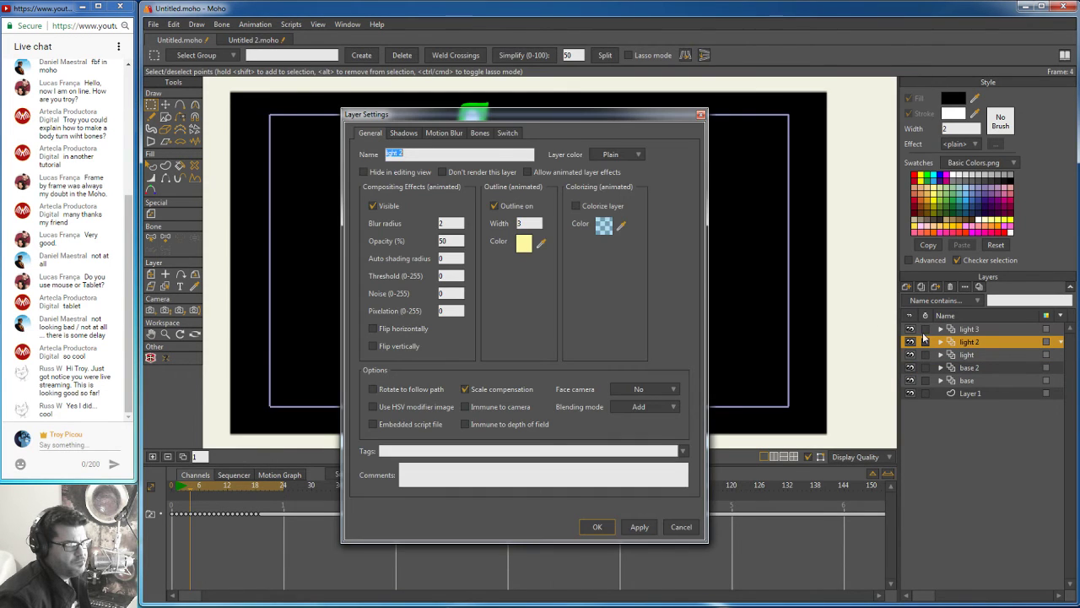
left_click(541, 243)
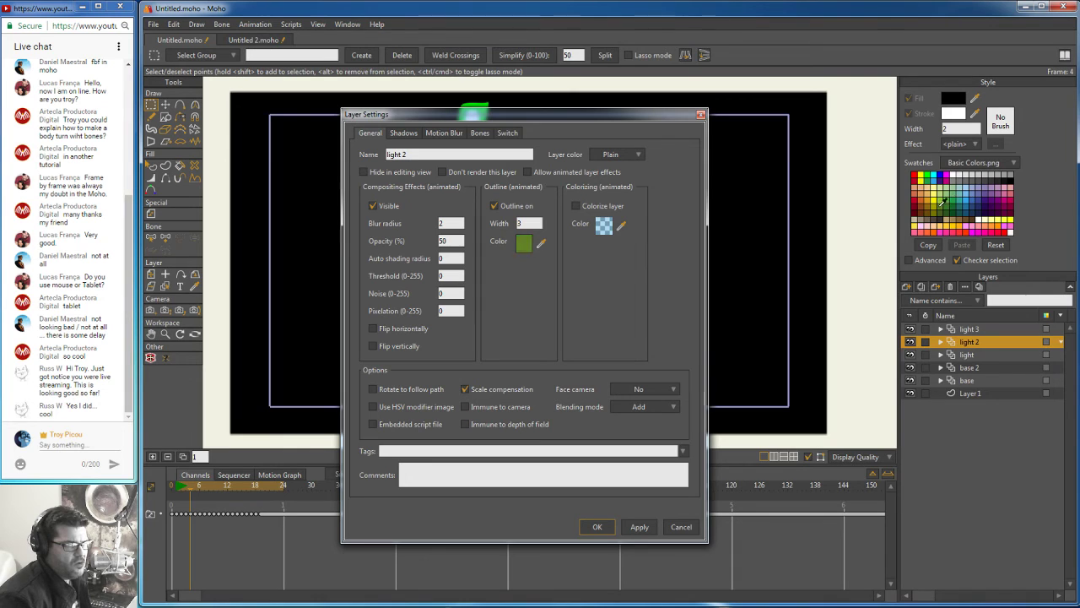
left_click_drag(940, 206, 958, 226)
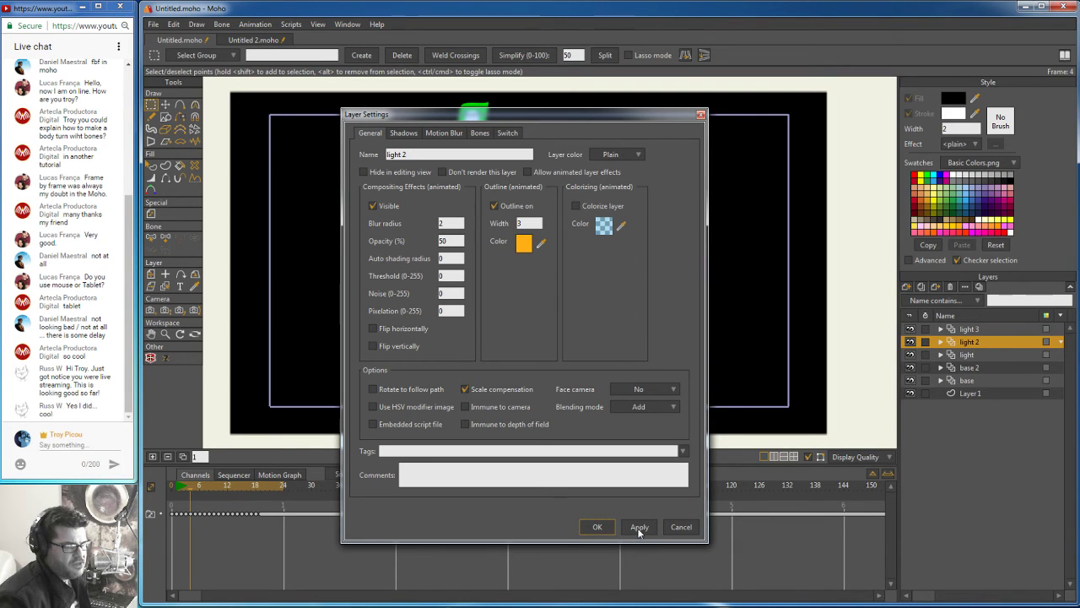
left_click(597, 527)
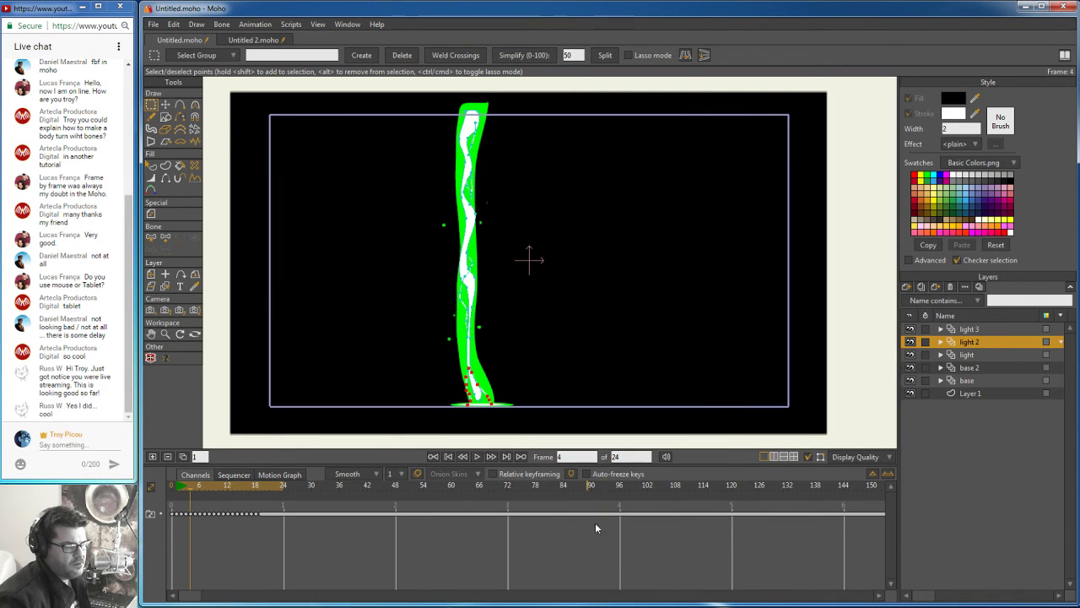
Step: Render a preview of frame 4 to check the stream with light 2's orange outline
left_click(155, 25)
key("Return")
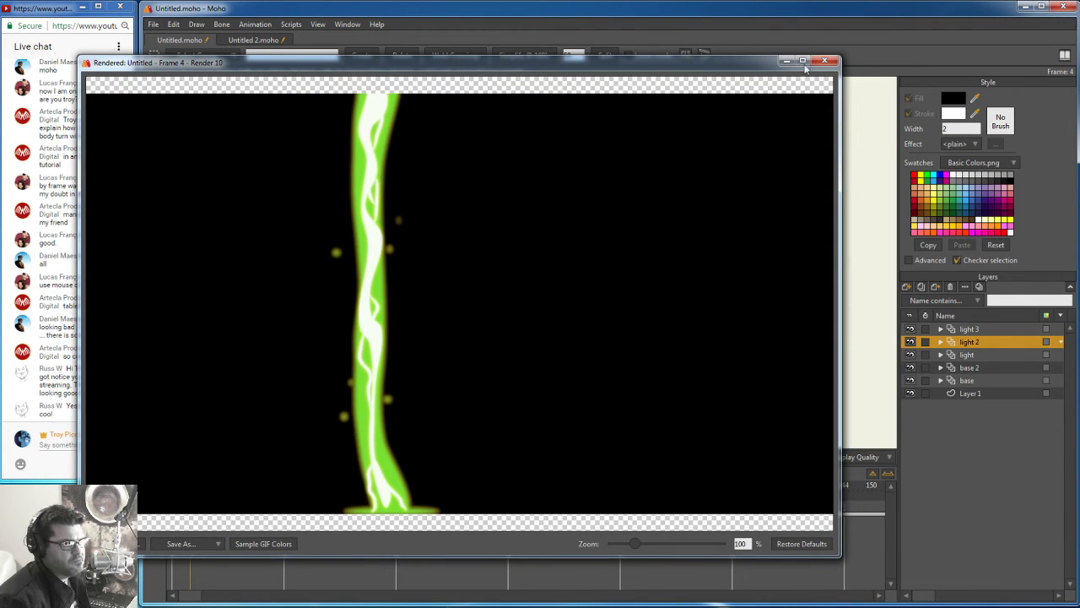
left_click(830, 61)
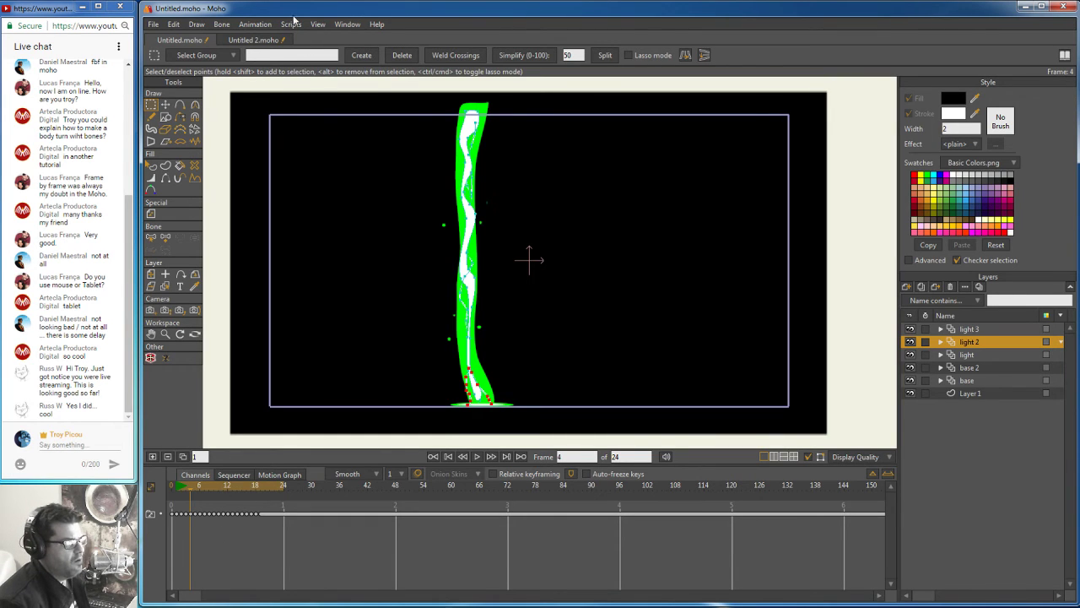
Step: Switch to the Untitled 2.moho document and play back its imported loop
left_click(272, 40)
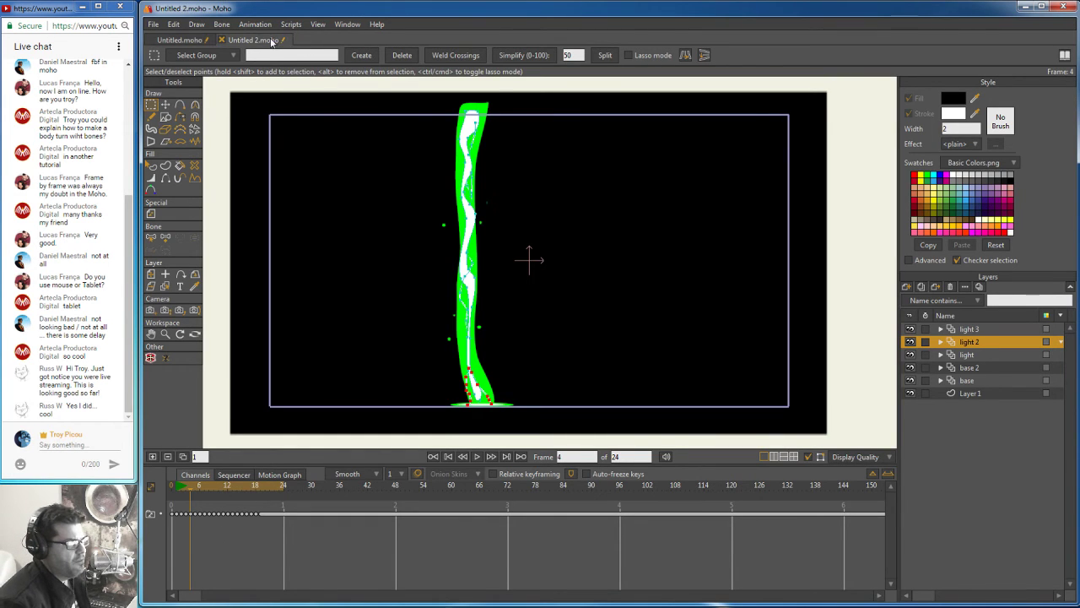
left_click(477, 456)
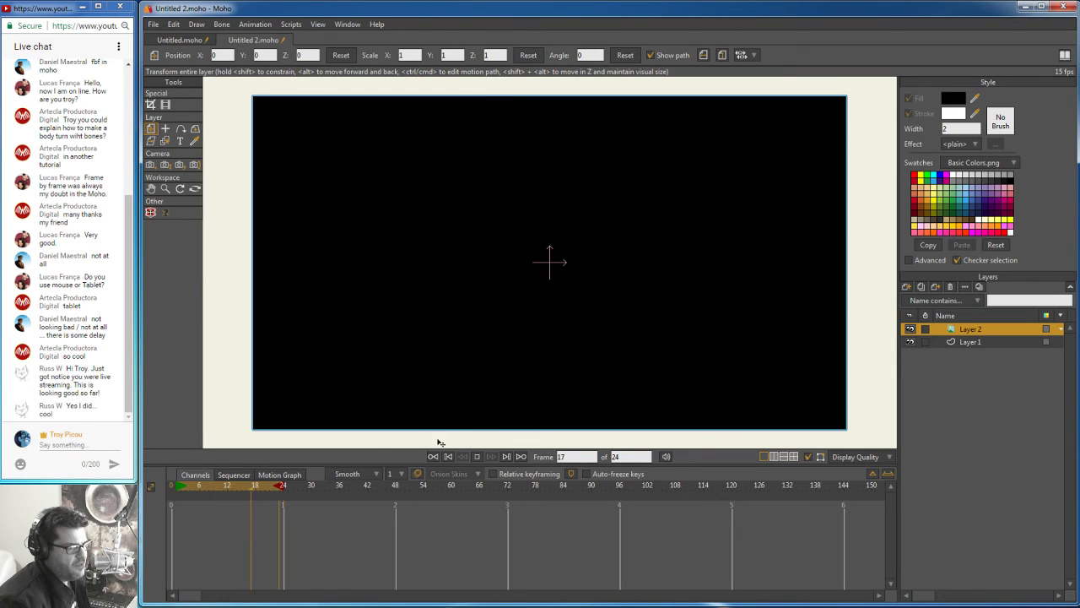
left_click(477, 456)
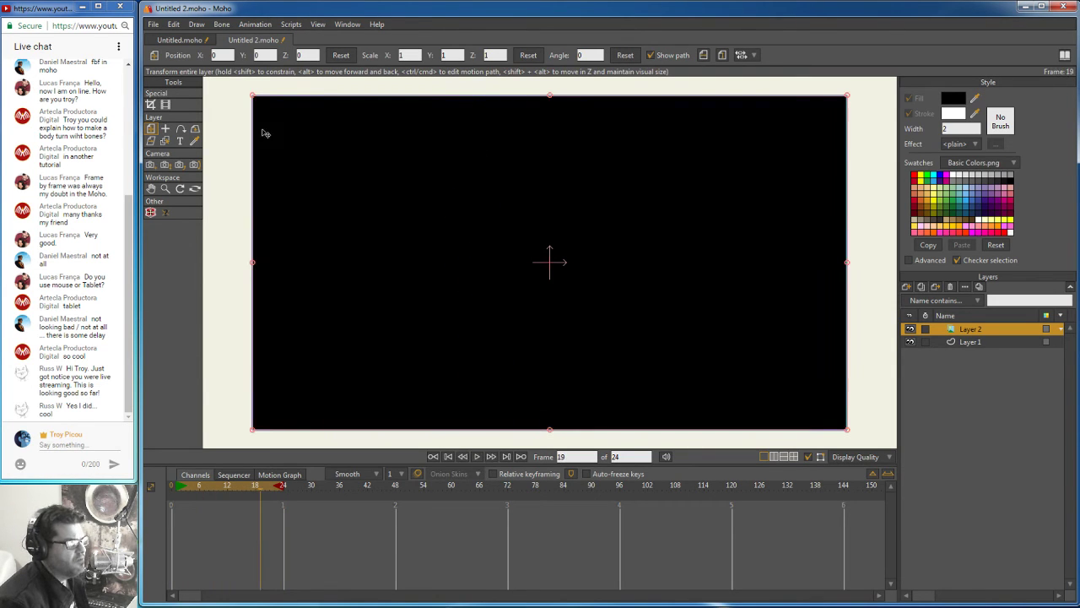
Step: Open the recent file smoke.moho and show its black background, Layer 1
left_click(153, 25)
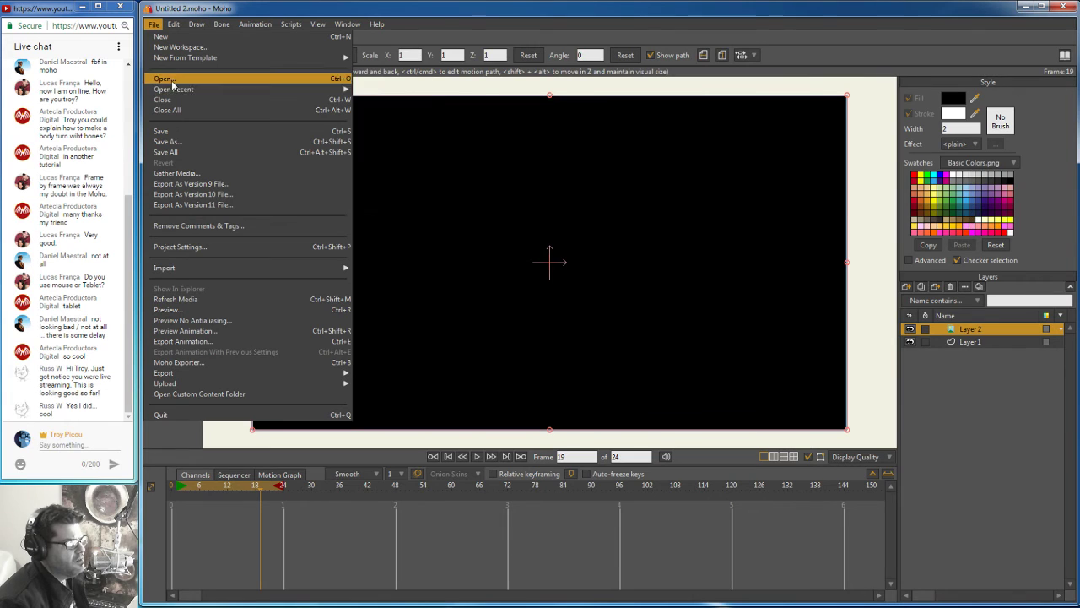
mouse_move(174, 89)
left_click(405, 100)
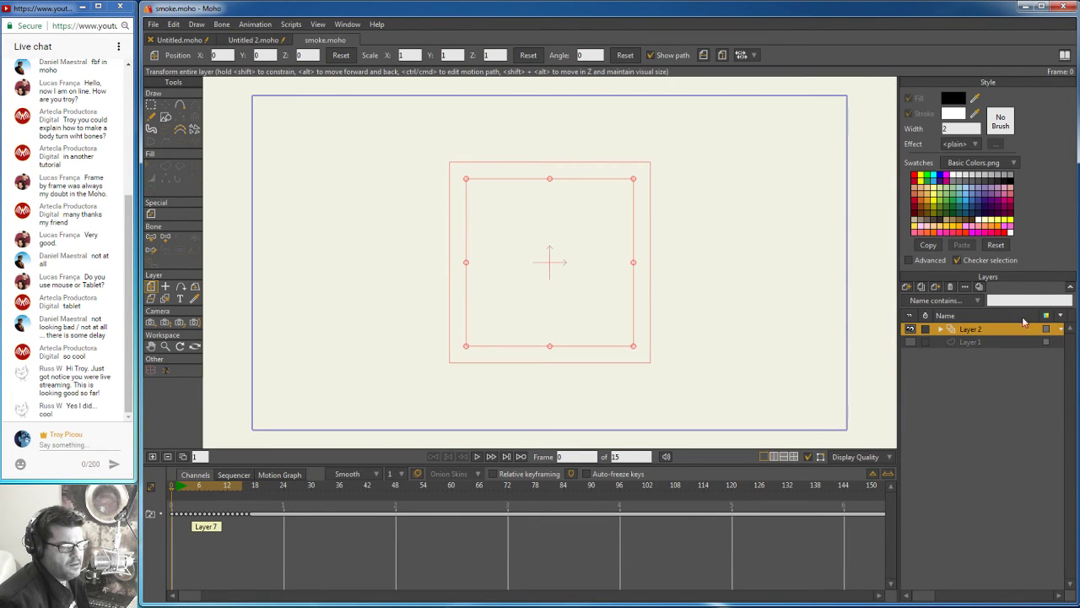
left_click(911, 341)
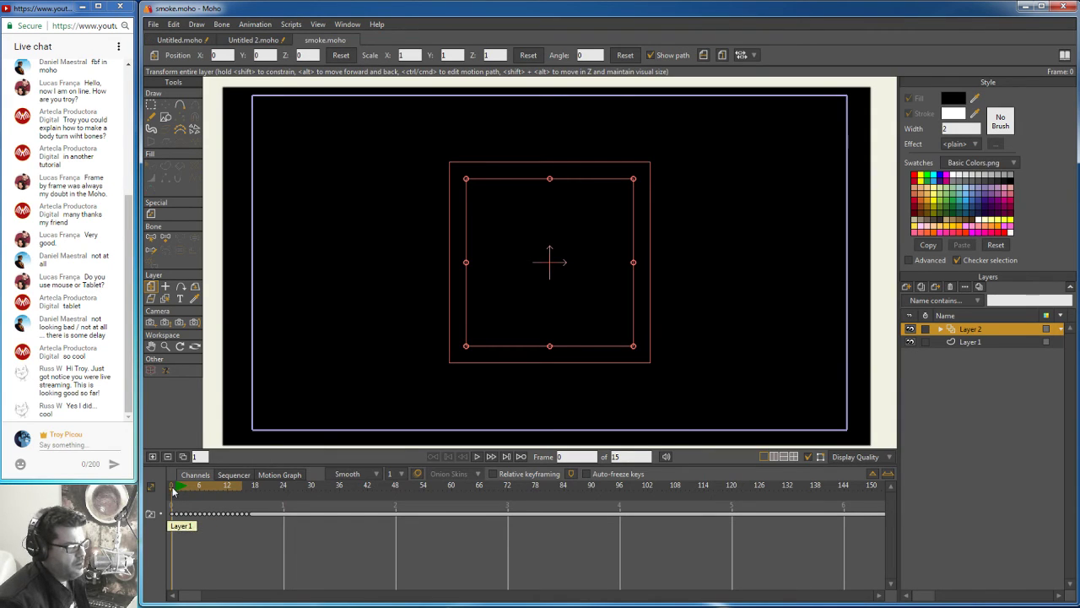
Step: Scrub through the smoke animation's frames and play it back to examine the frame-by-frame shapes
mouse_move(174, 495)
left_mouse_down()
mouse_move(241, 490)
mouse_move(182, 490)
left_mouse_up()
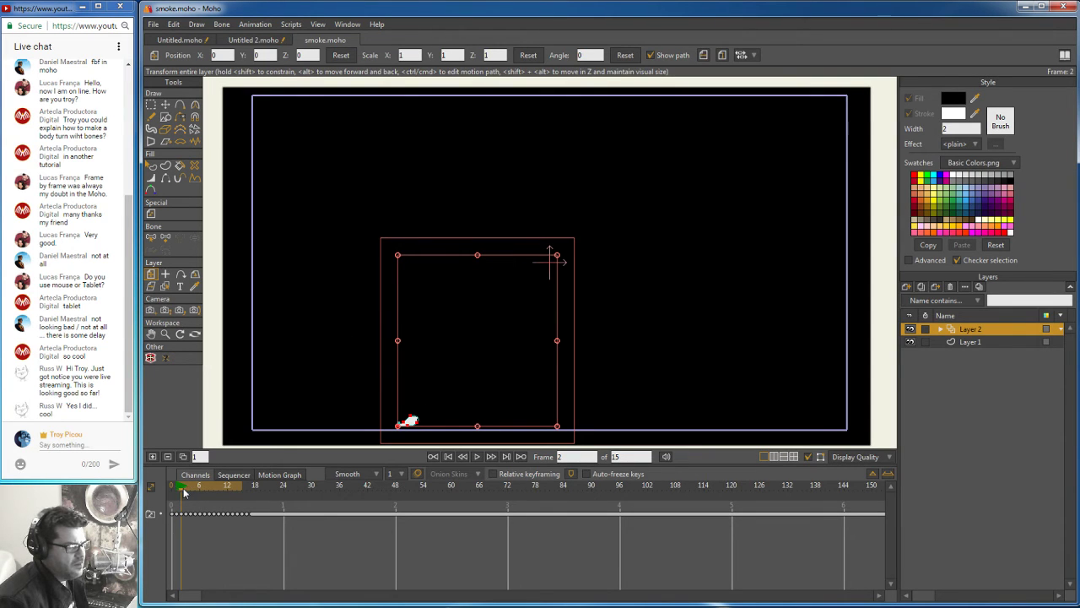
left_click_drag(184, 494, 212, 489)
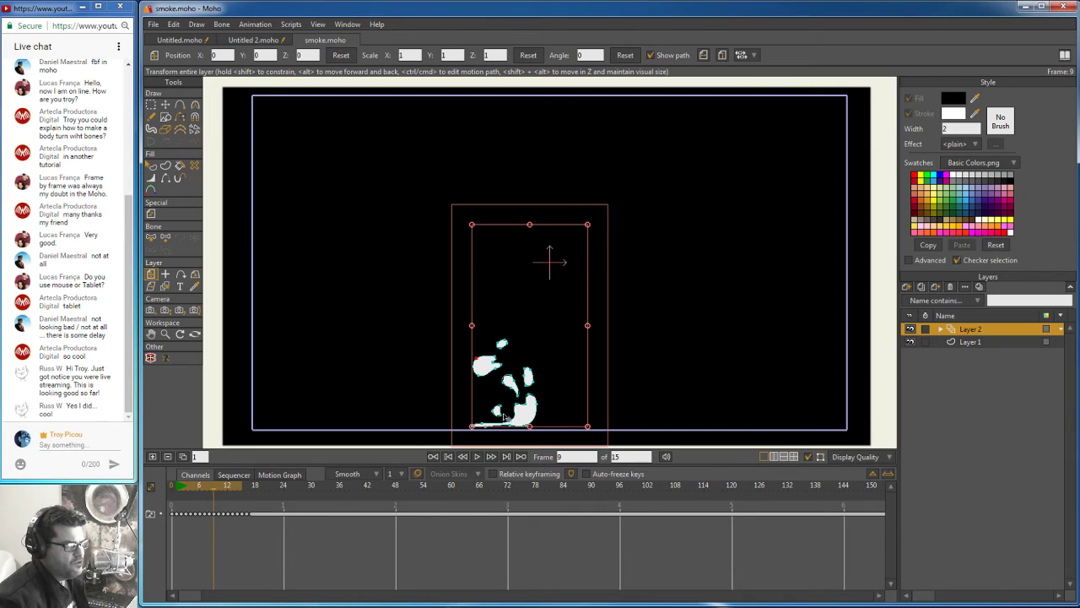
mouse_move(215, 491)
left_mouse_down()
mouse_move(249, 489)
mouse_move(177, 486)
left_mouse_up()
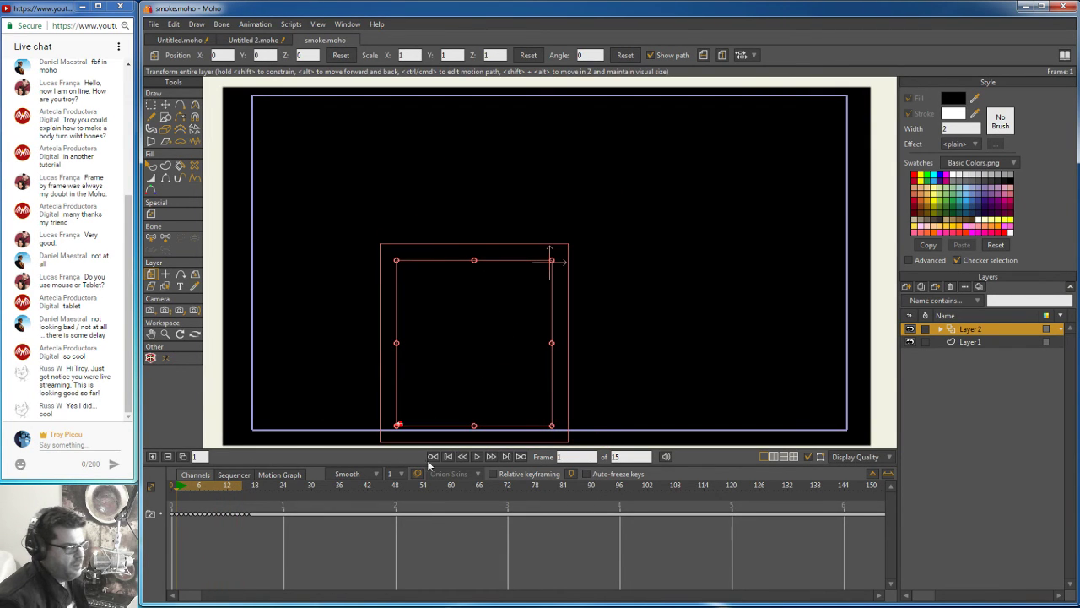
left_click(476, 457)
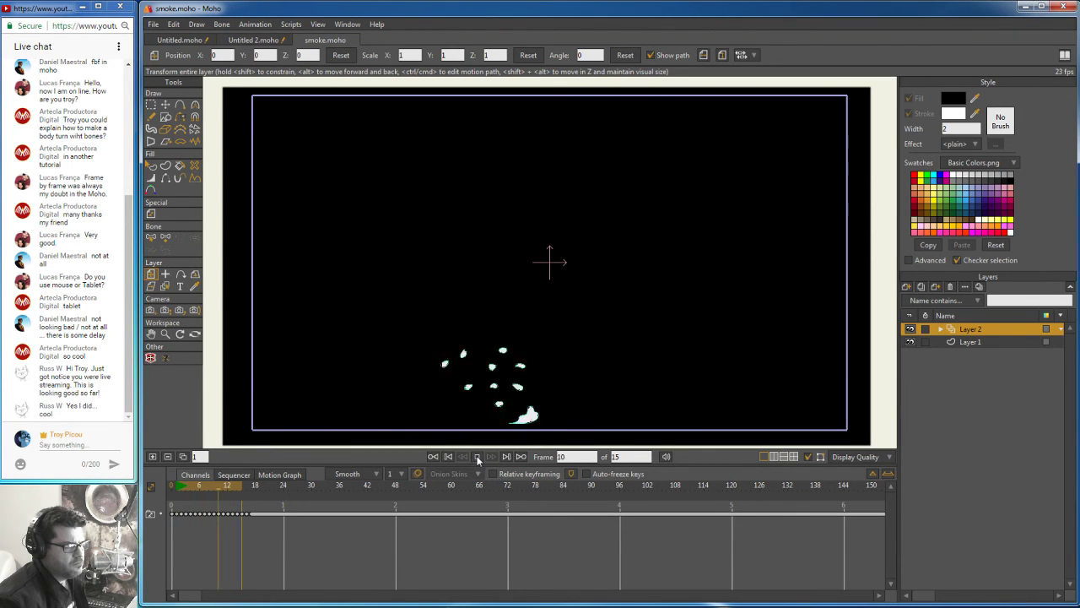
left_click(477, 457)
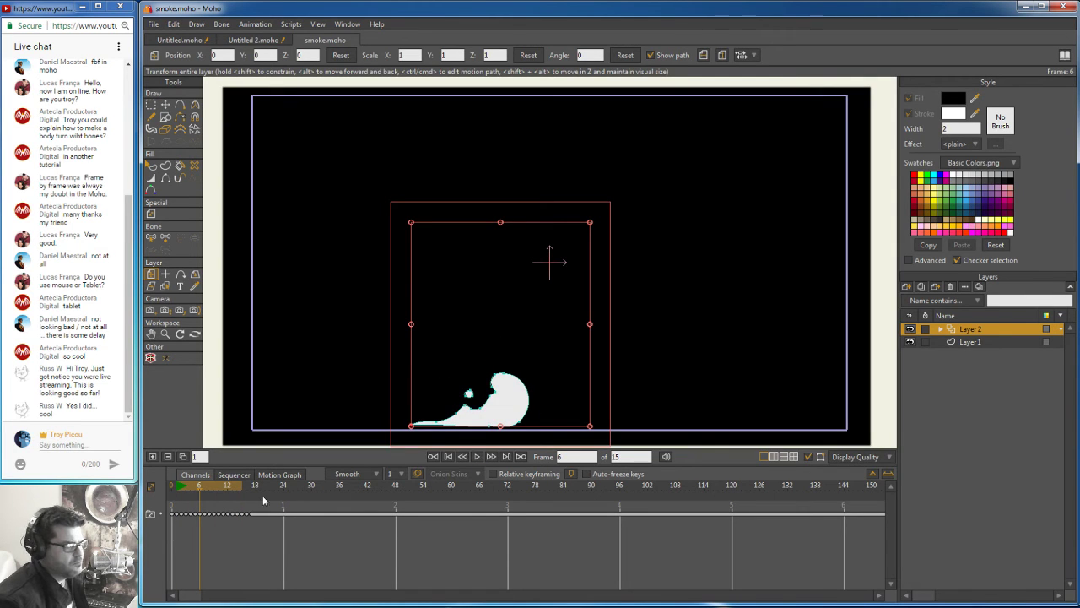
mouse_move(200, 491)
left_mouse_down()
mouse_move(176, 493)
mouse_move(227, 500)
mouse_move(185, 491)
left_mouse_up()
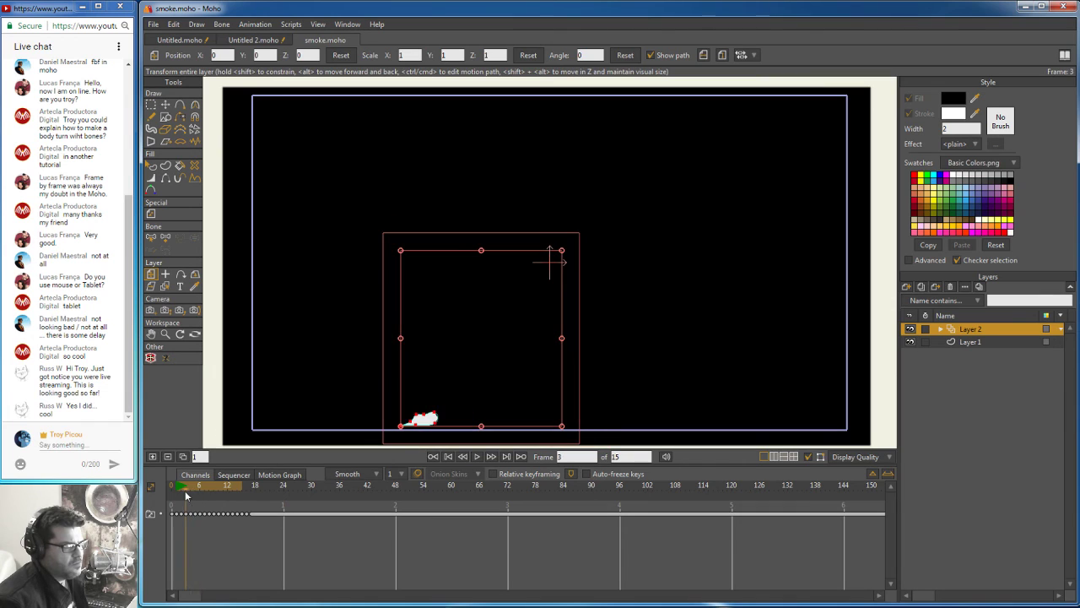
Step: Open the recent file blast 1.moho and show its black background, Layer 1
left_click(152, 25)
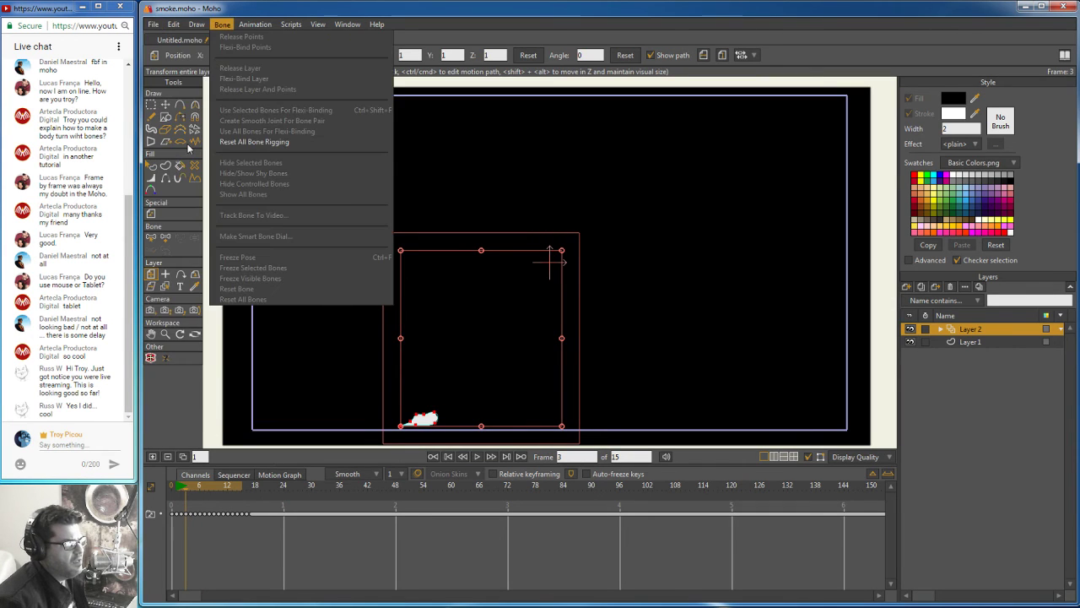
left_click(150, 28)
left_click(152, 25)
mouse_move(207, 269)
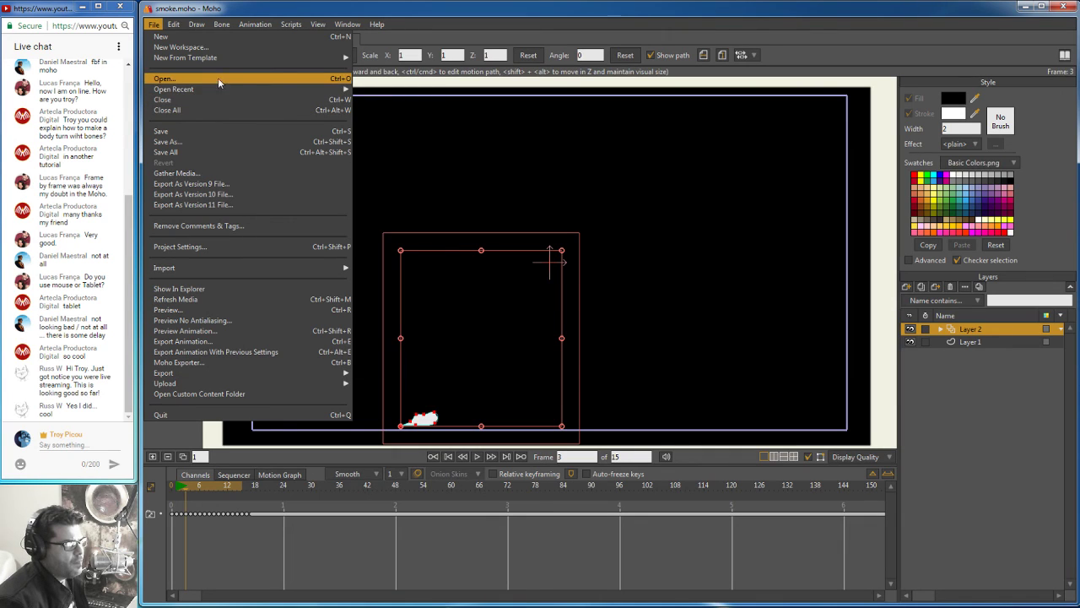
mouse_move(273, 90)
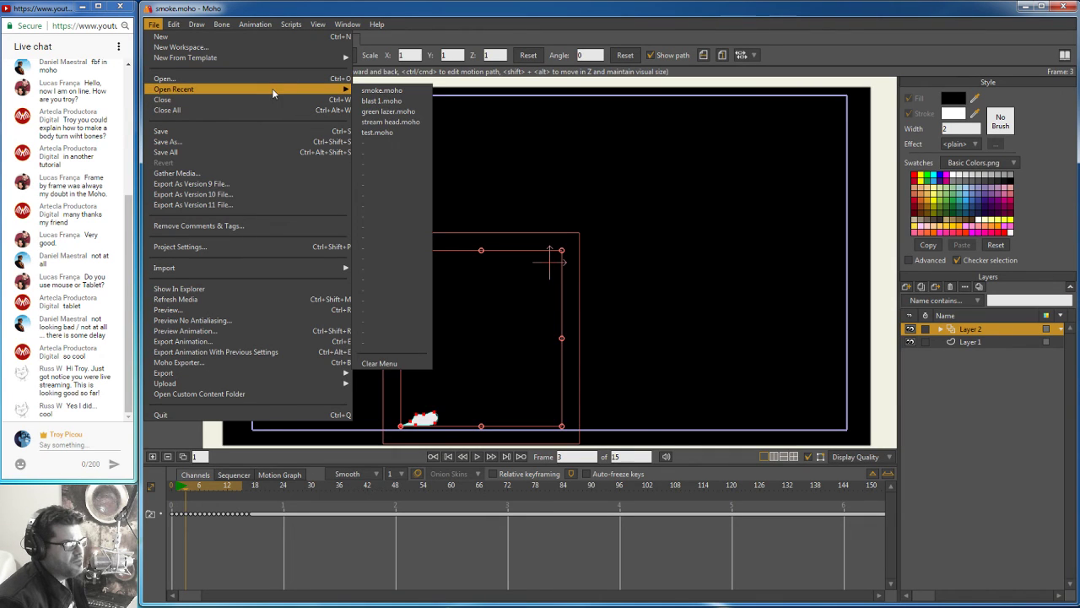
left_click(394, 101)
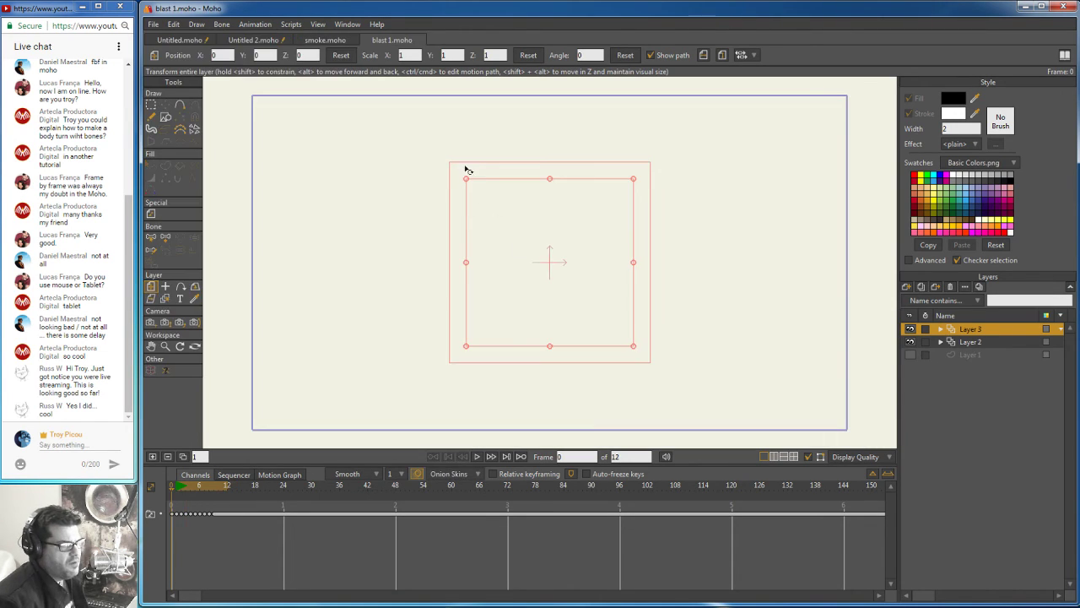
mouse_move(177, 488)
left_mouse_down()
mouse_move(202, 489)
mouse_move(172, 489)
left_mouse_up()
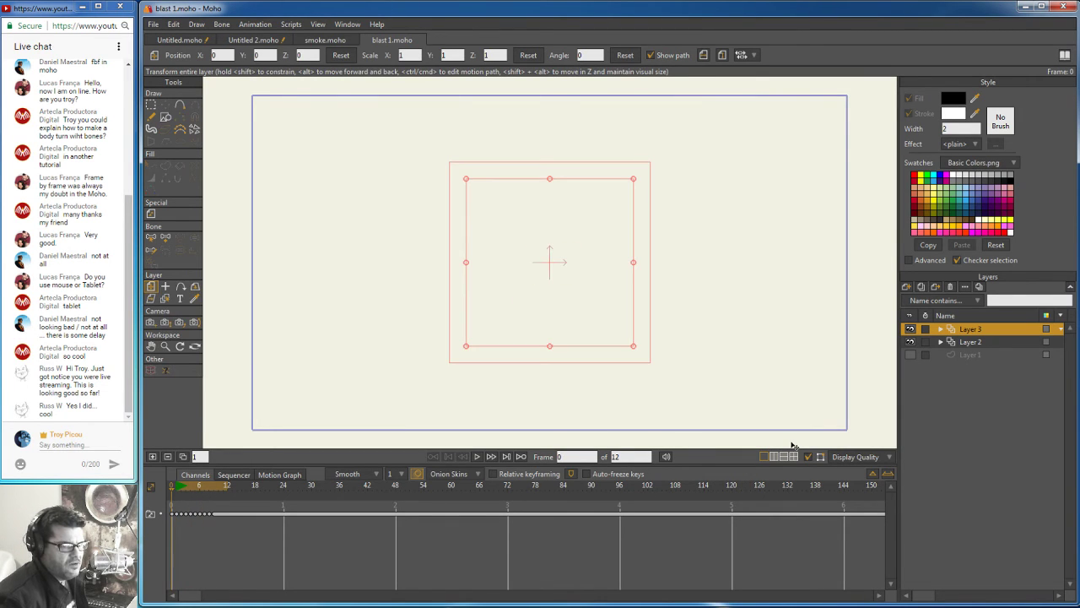
left_click(910, 355)
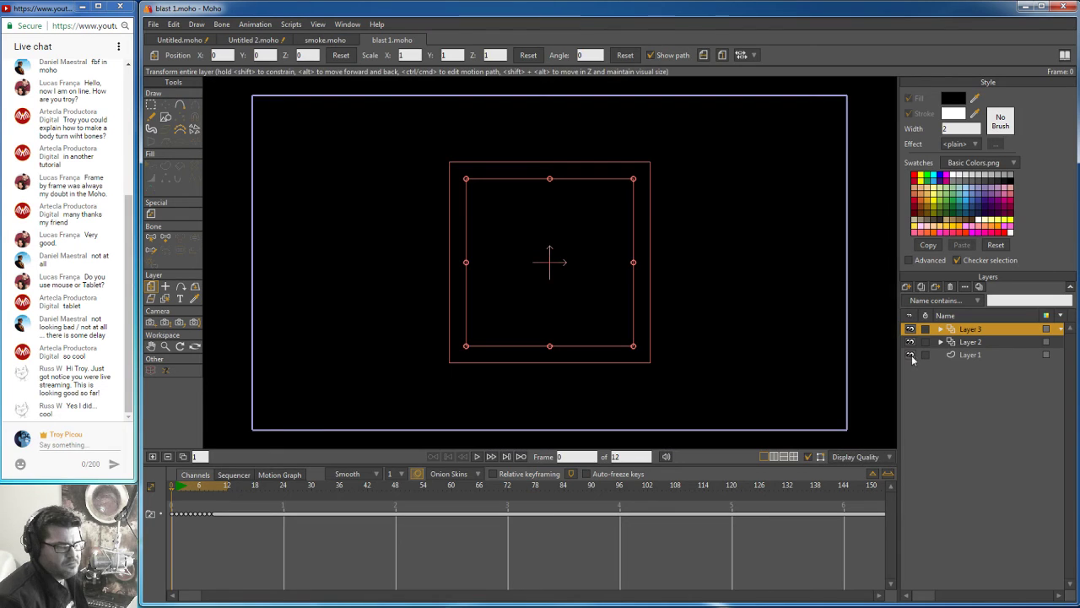
Step: Play back the blast animation and close the blast 1.moho document
left_click(477, 457)
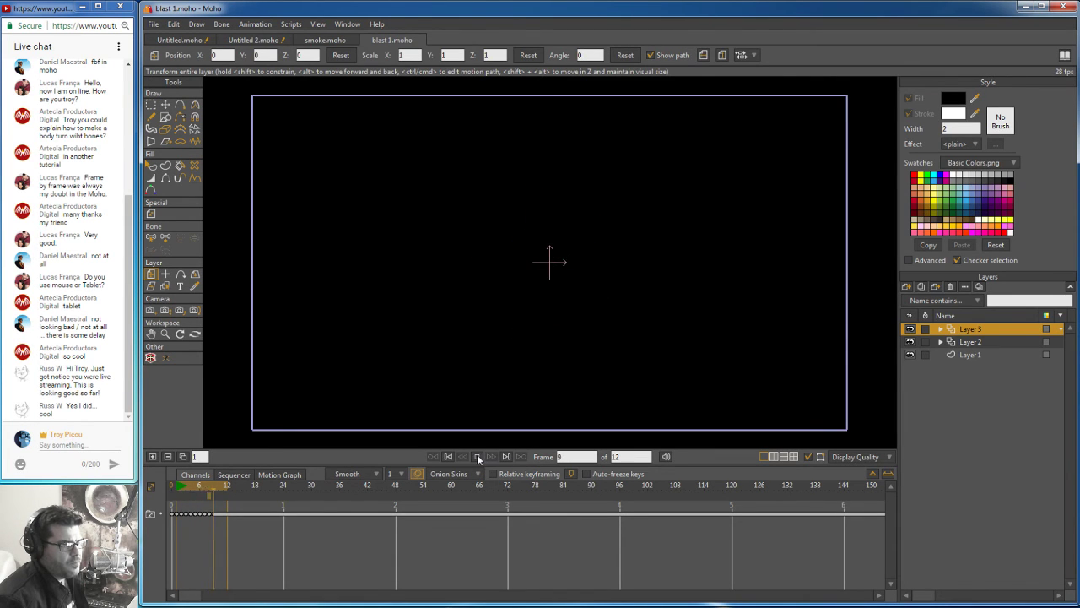
left_click(478, 455)
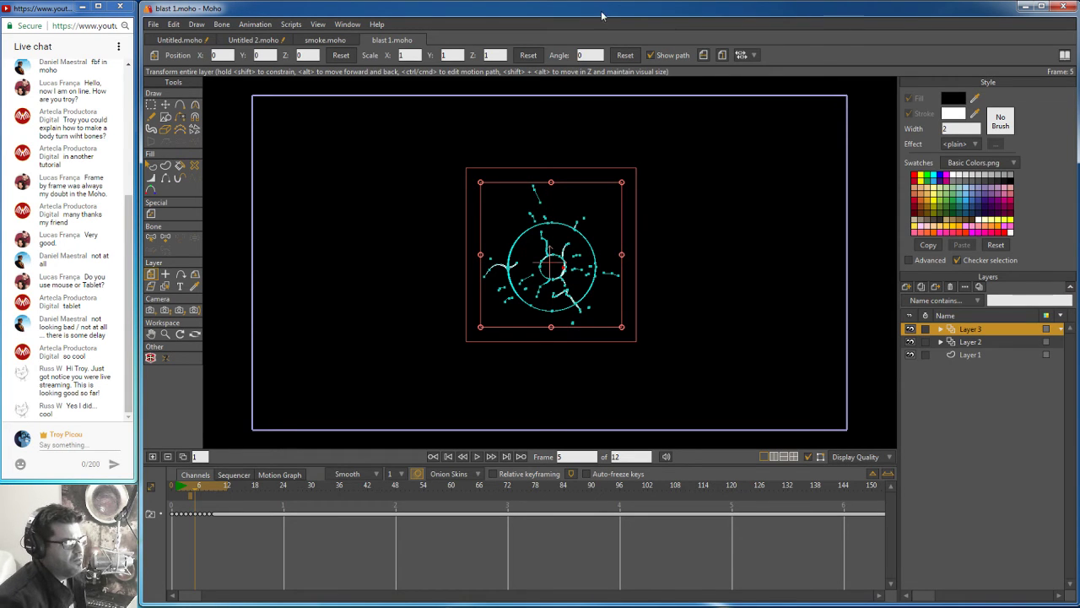
left_click(365, 42)
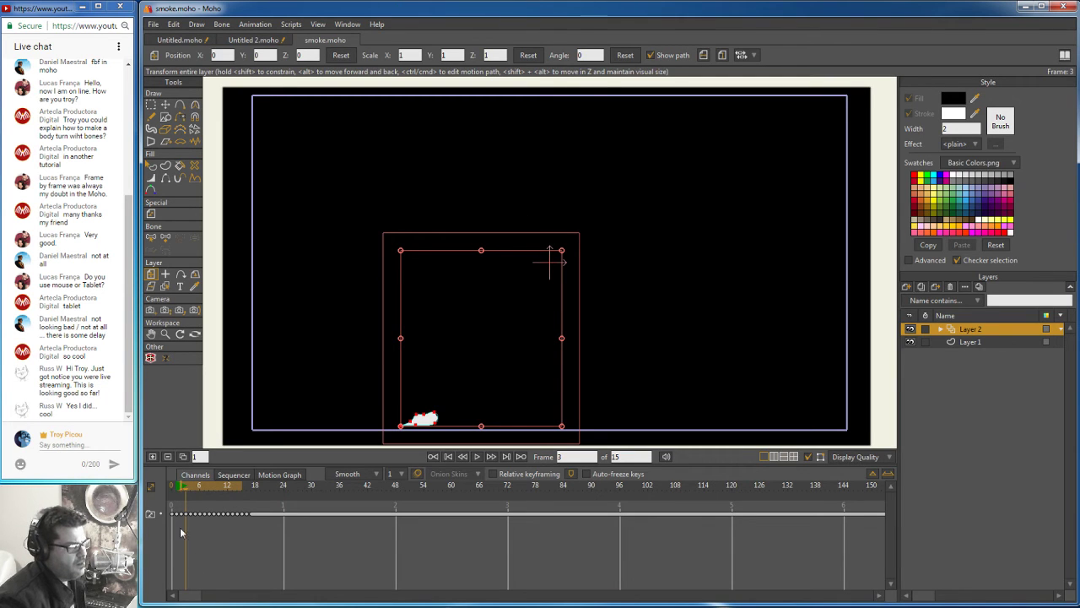
Step: Scrub the smoke animation to frame 5 and close the smoke.moho document
left_click(199, 493)
mouse_move(199, 493)
left_mouse_down()
mouse_move(175, 492)
mouse_move(243, 498)
mouse_move(195, 498)
left_mouse_up()
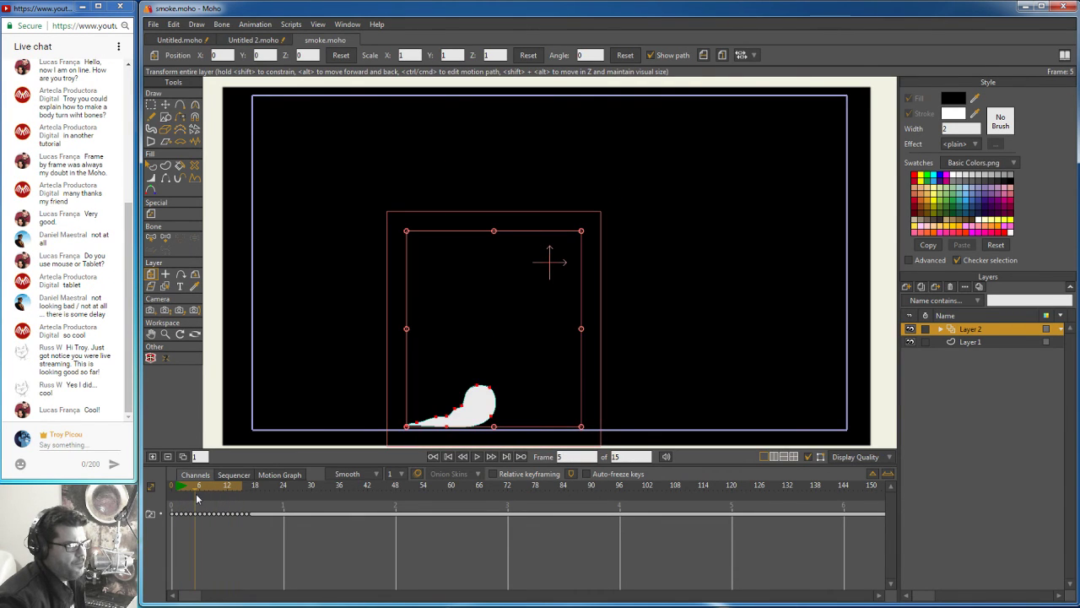
left_click(298, 40)
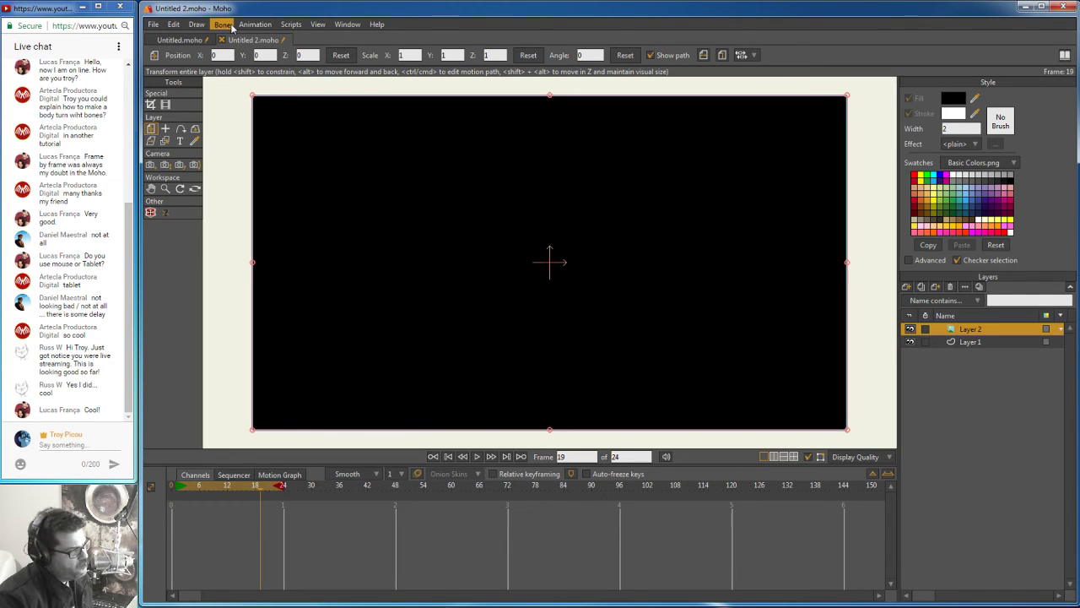
Step: Return to Untitled.moho and review the base 2 layer's settings at frame 9 without changing them
left_click(180, 39)
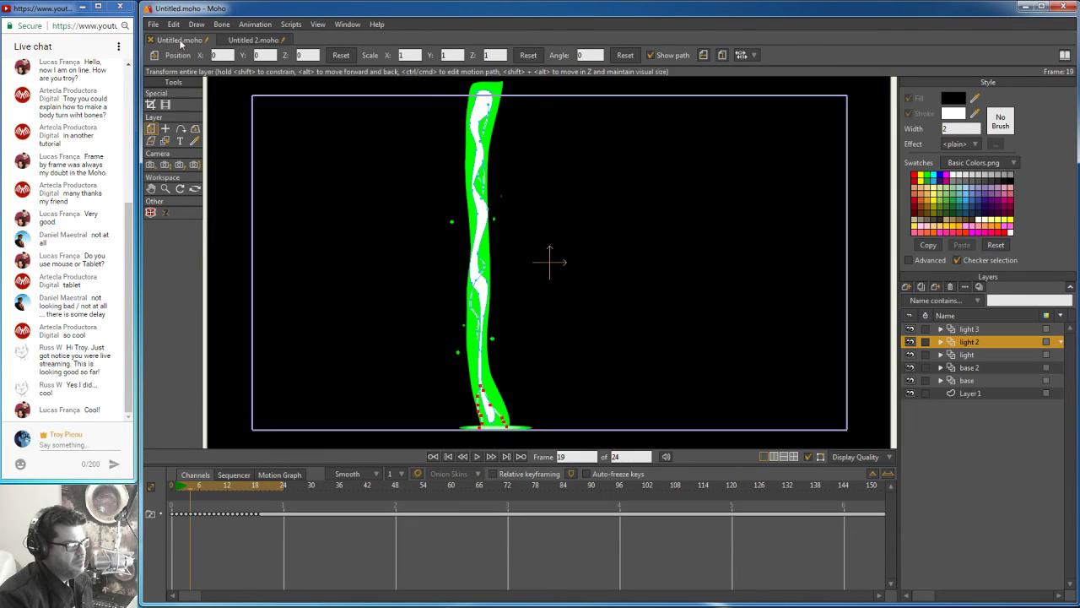
mouse_move(191, 487)
left_mouse_down()
mouse_move(245, 500)
mouse_move(195, 505)
mouse_move(214, 503)
left_mouse_up()
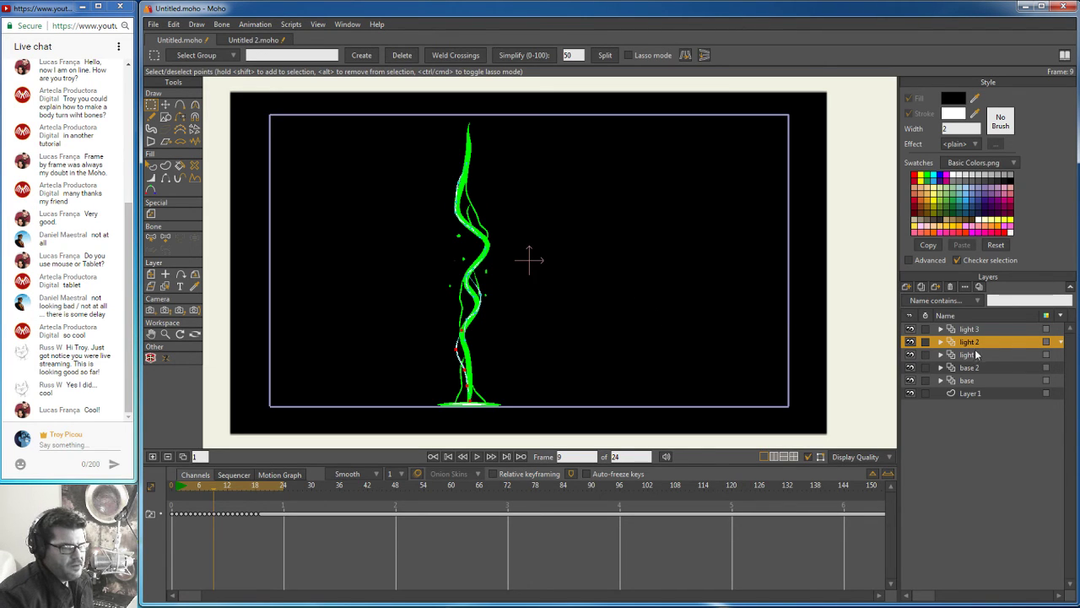
double_click(952, 369)
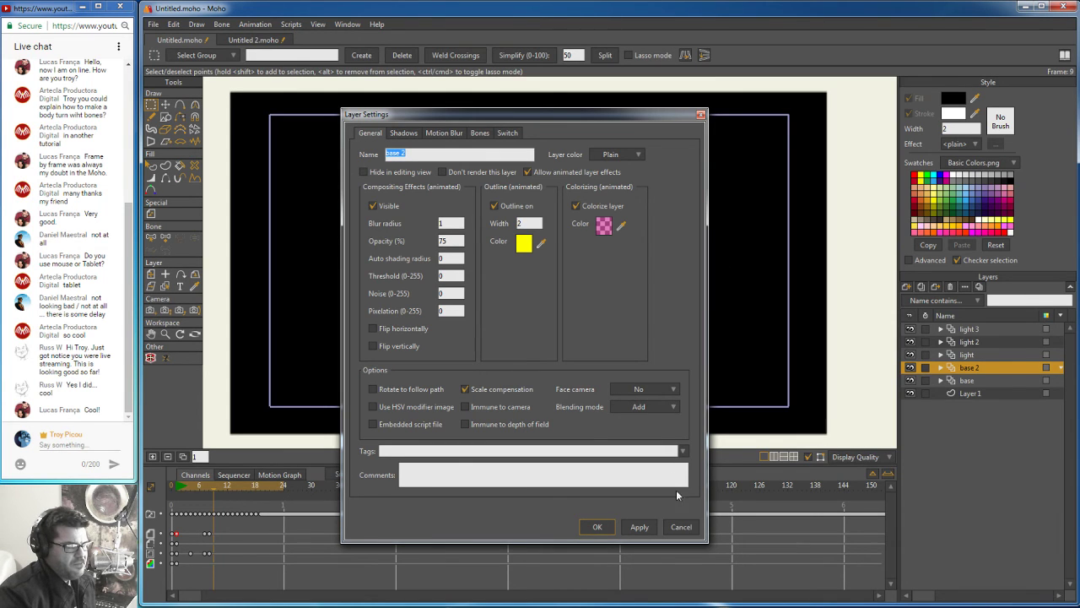
left_click(681, 526)
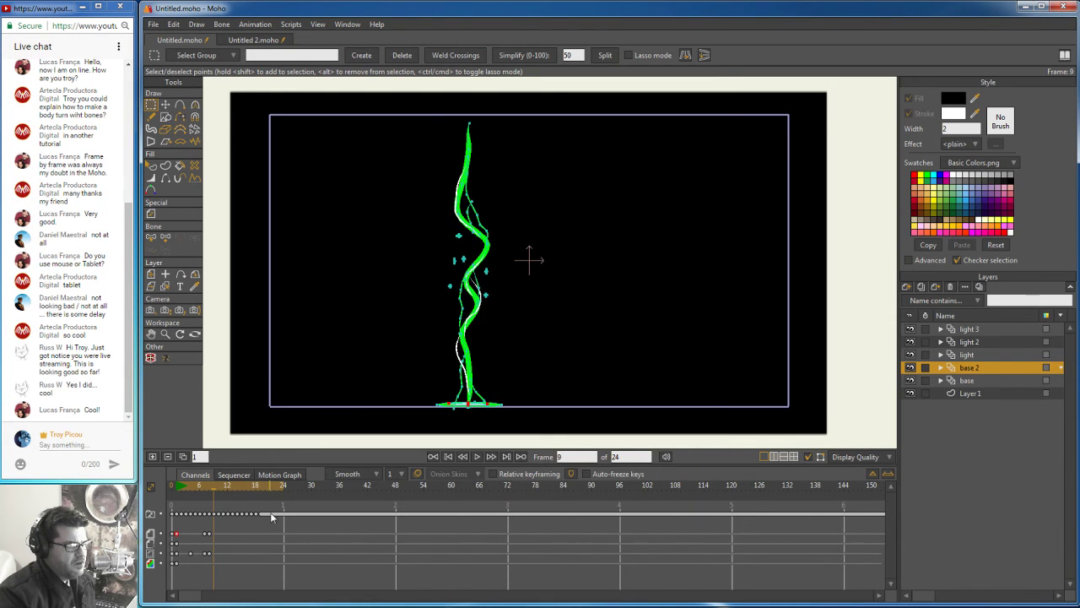
Step: Go to frame 6 of the stream and hide the black background, Layer 1
mouse_move(217, 487)
left_mouse_down()
mouse_move(253, 487)
mouse_move(173, 488)
mouse_move(239, 485)
mouse_move(180, 488)
mouse_move(222, 491)
mouse_move(200, 488)
left_mouse_up()
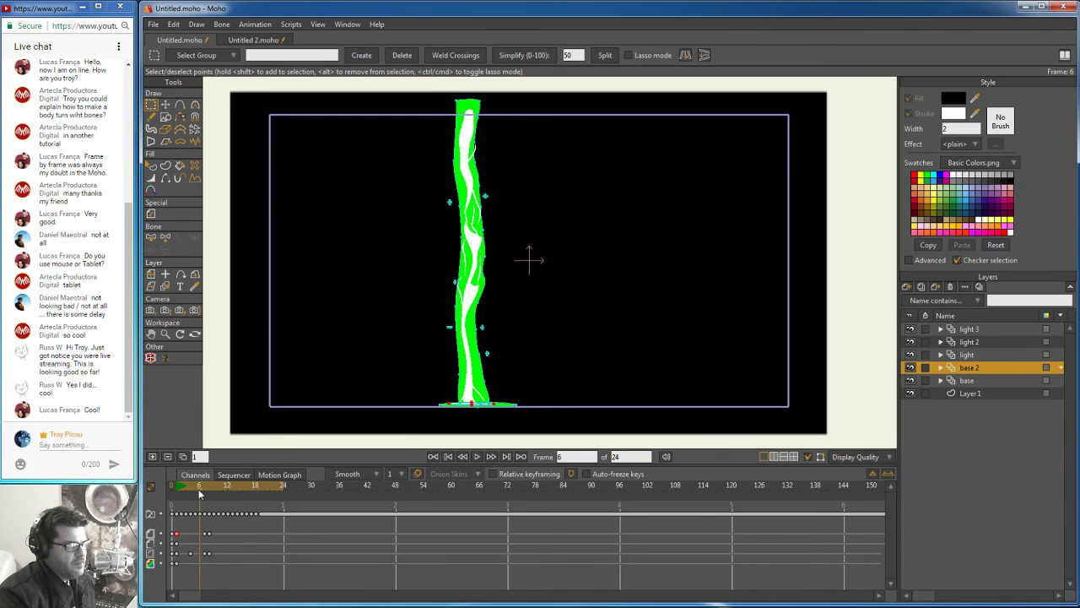
left_click(911, 394)
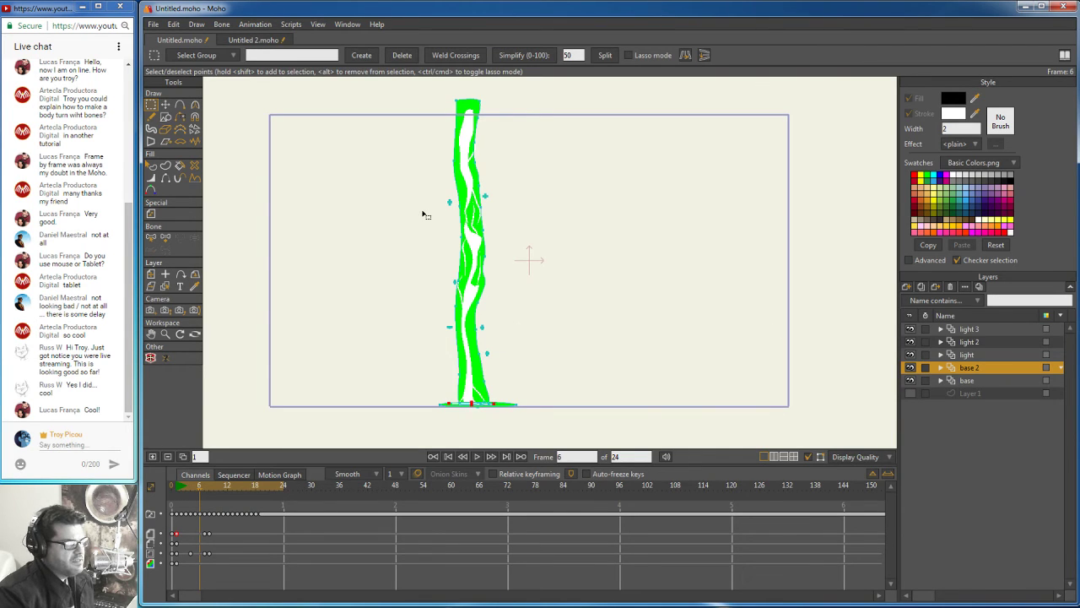
Step: Open the animation export settings and set the output format to a PNG image sequence
left_click(156, 27)
mouse_move(150, 24)
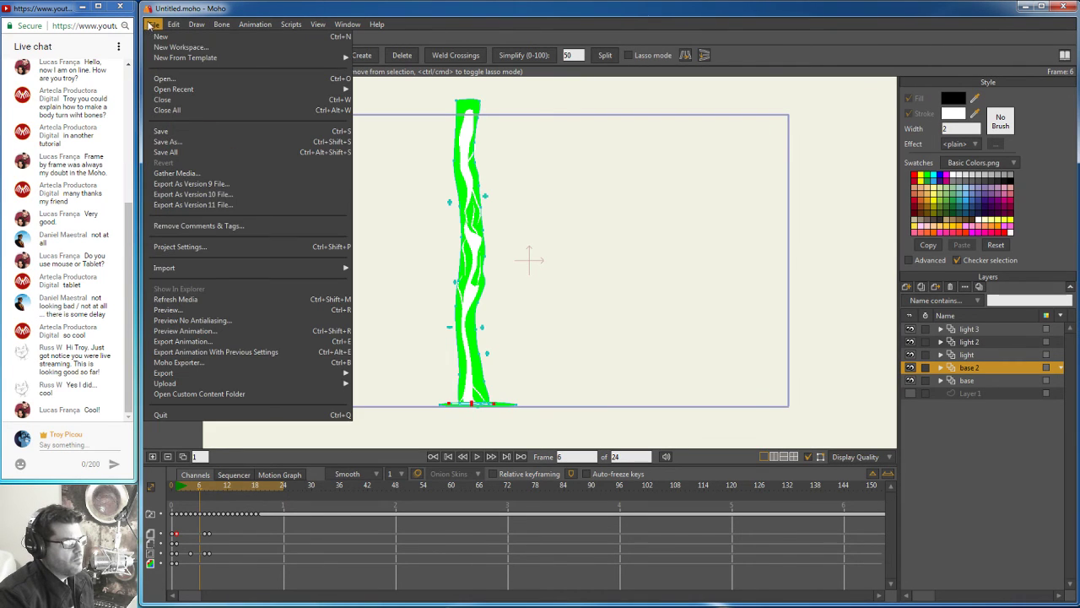
left_click(202, 343)
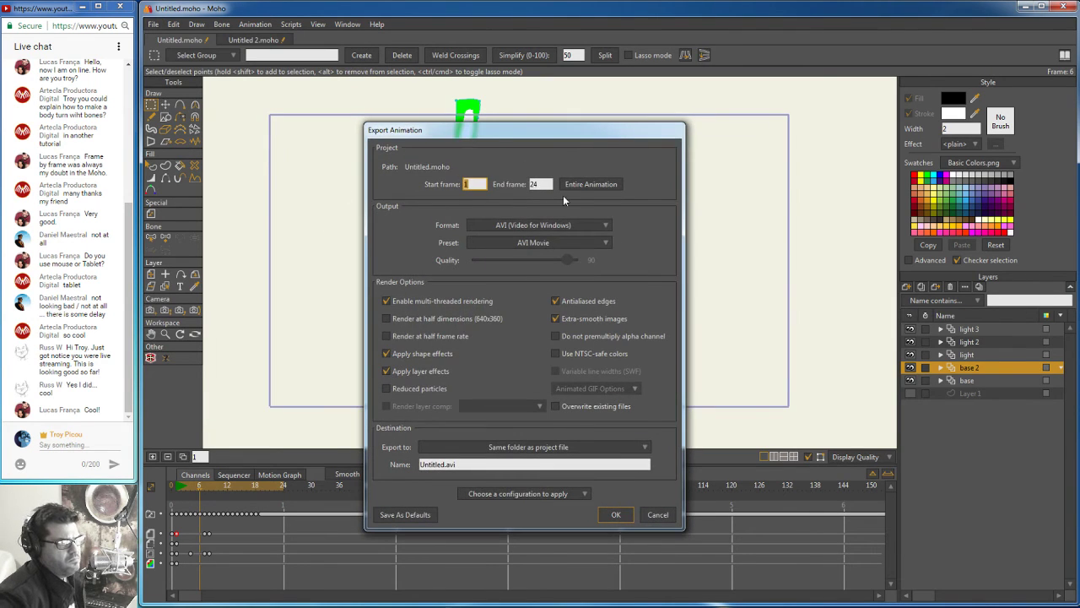
left_click(580, 224)
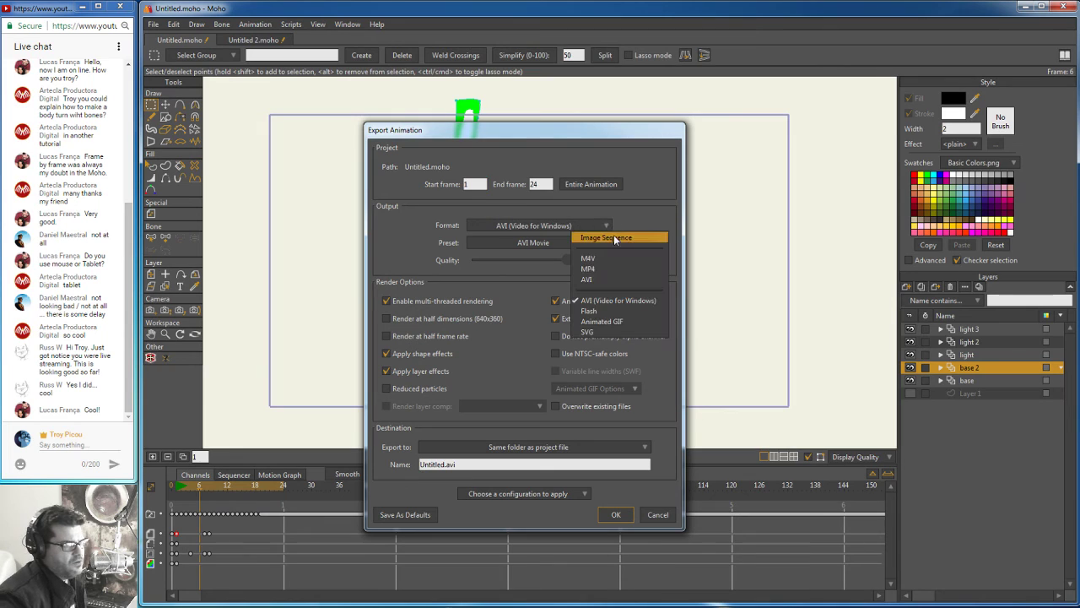
left_click(613, 237)
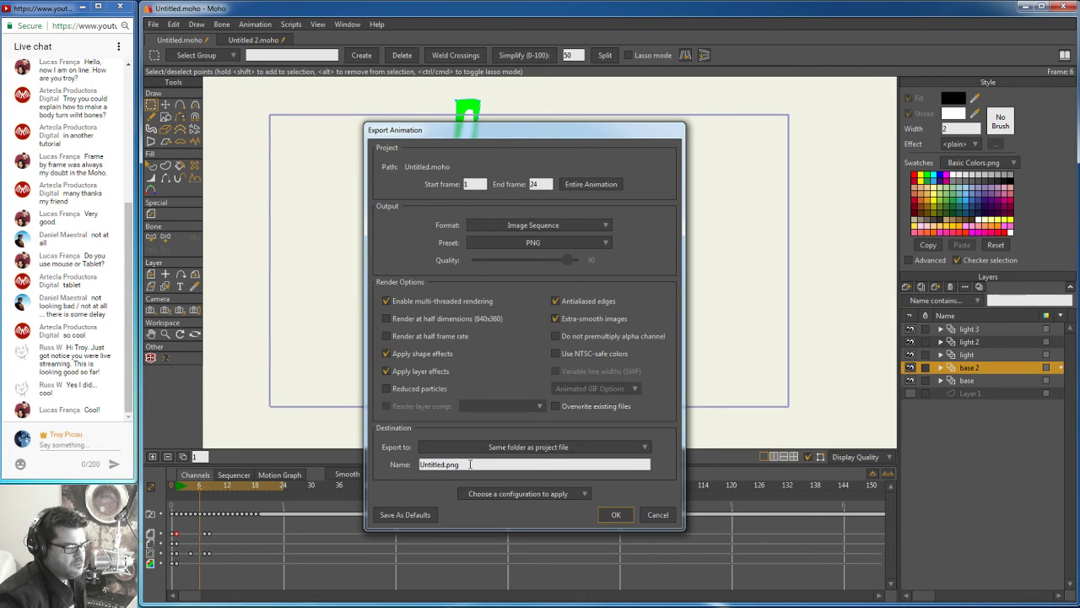
Step: Name the image sequence "blast 2", choose its destination folder and export it
left_click_drag(470, 464, 413, 457)
type("b")
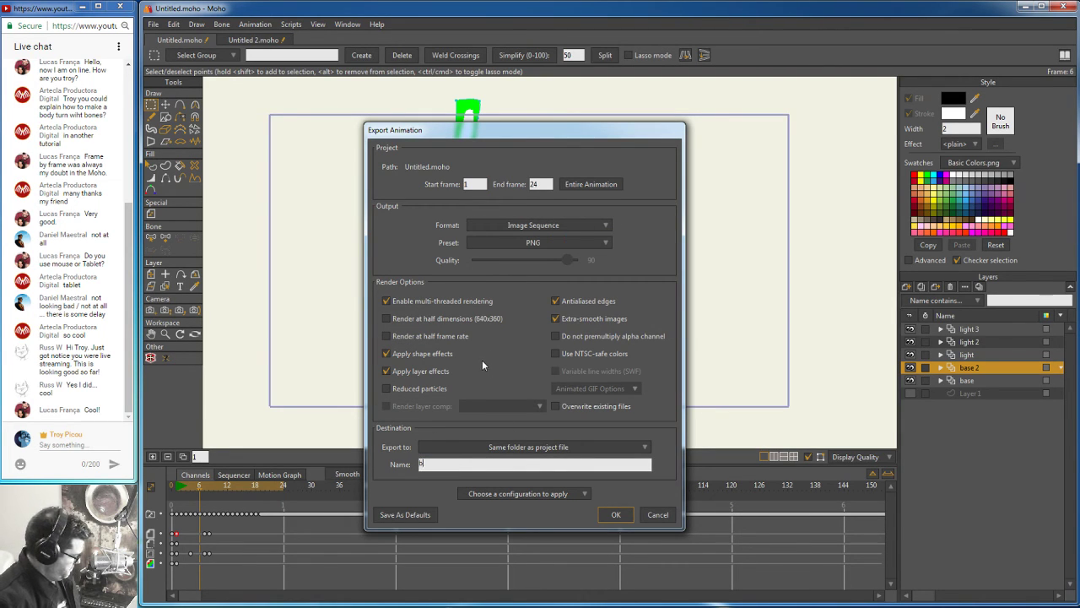
type("last 2")
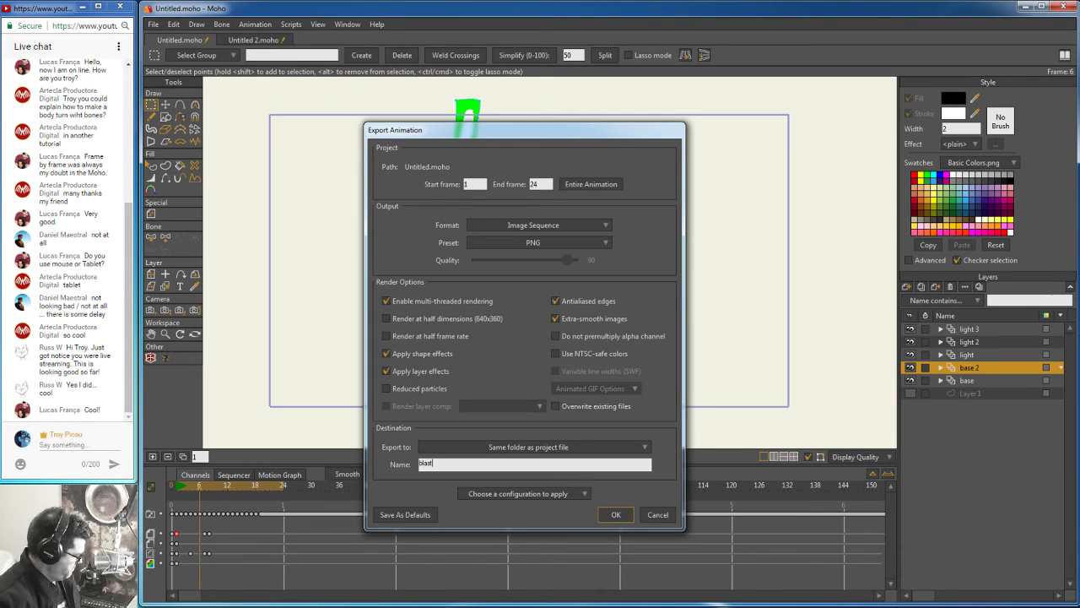
left_click(567, 445)
left_click(660, 490)
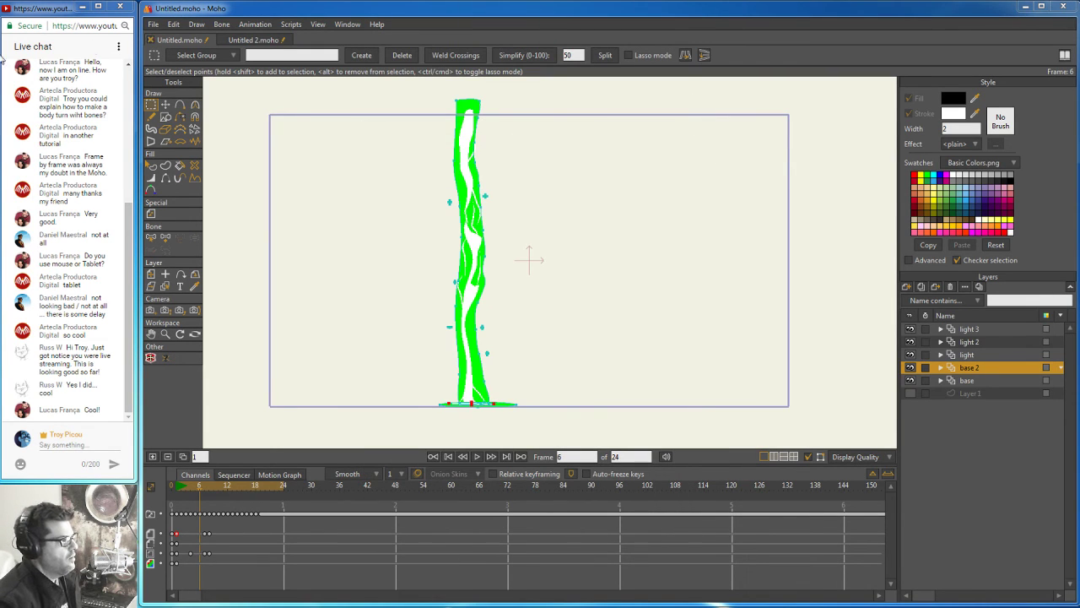
Step: Open race intro 1.moho and scrub the ant animation to frame 26 and back to frame 0
left_click(155, 24)
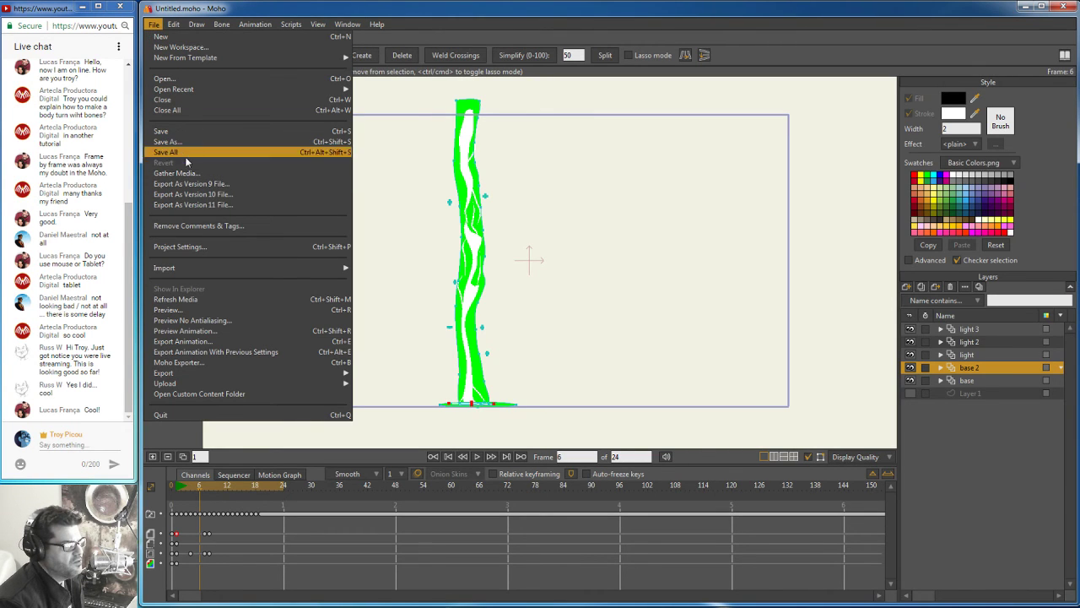
left_click(192, 81)
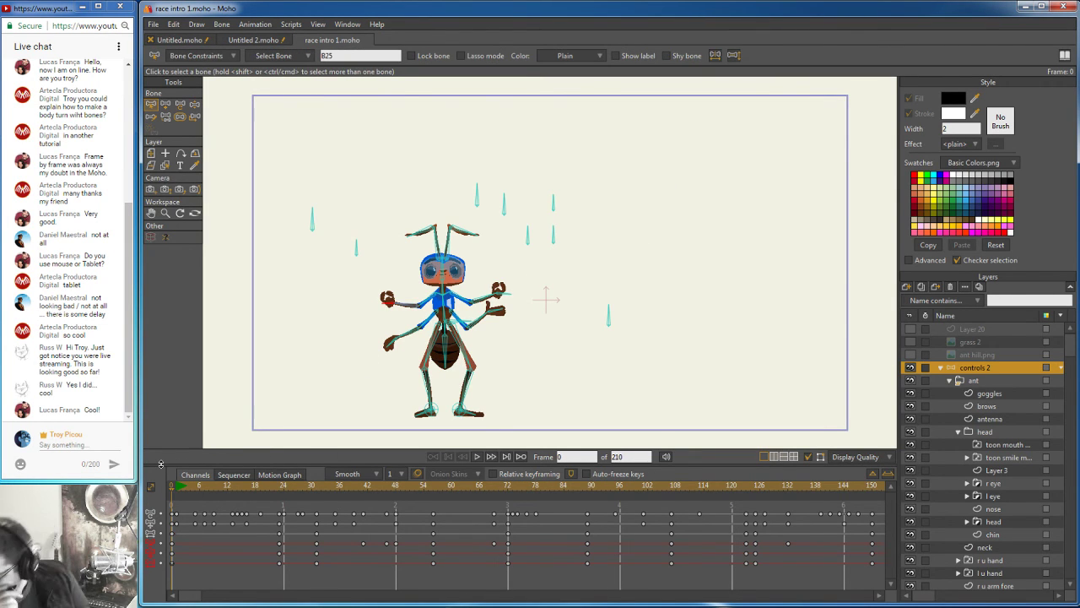
left_click(185, 495)
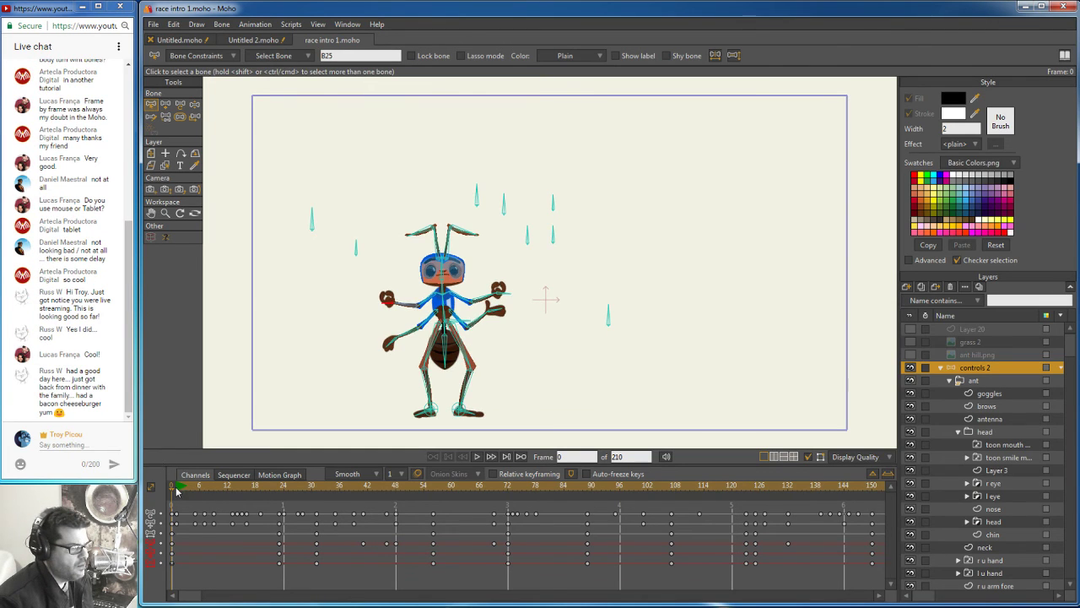
left_click_drag(189, 494, 299, 488)
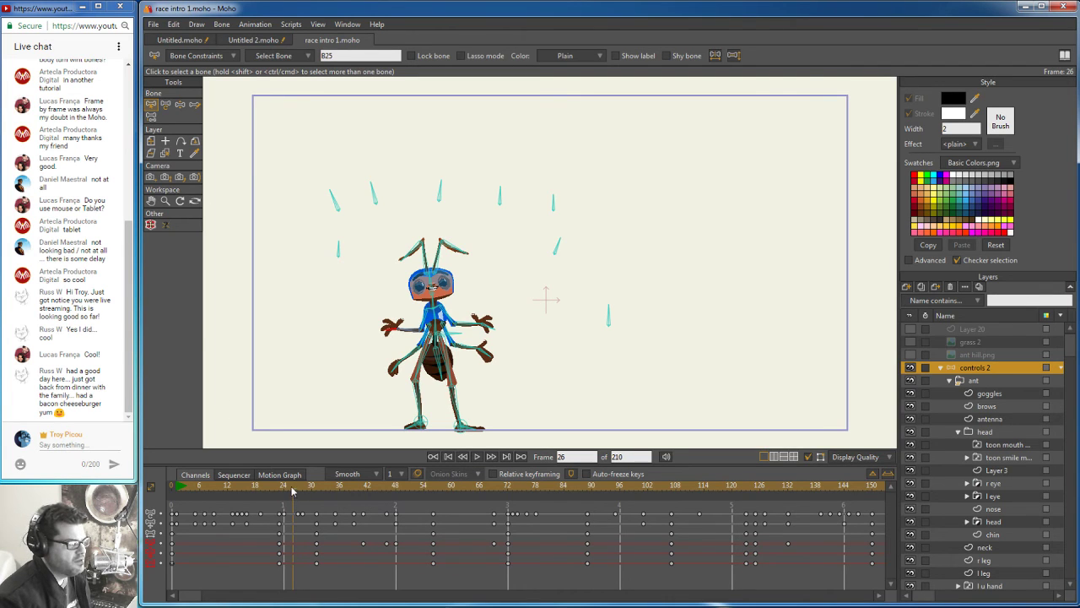
left_click_drag(294, 499, 164, 501)
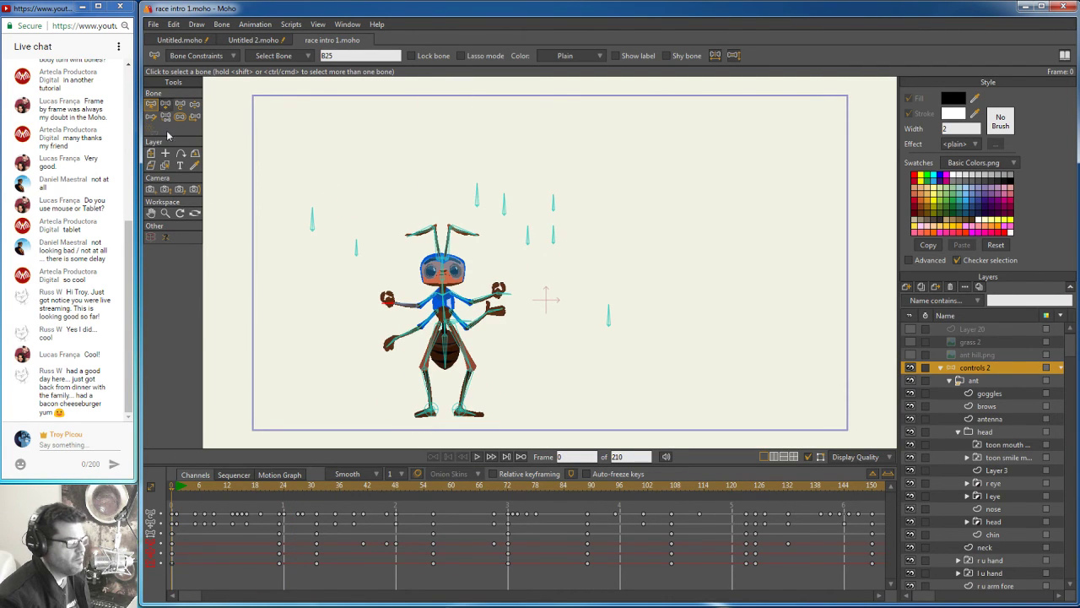
Step: Import the exported stream image sequence as a new layer above controls 2
left_click(172, 25)
left_click(172, 25)
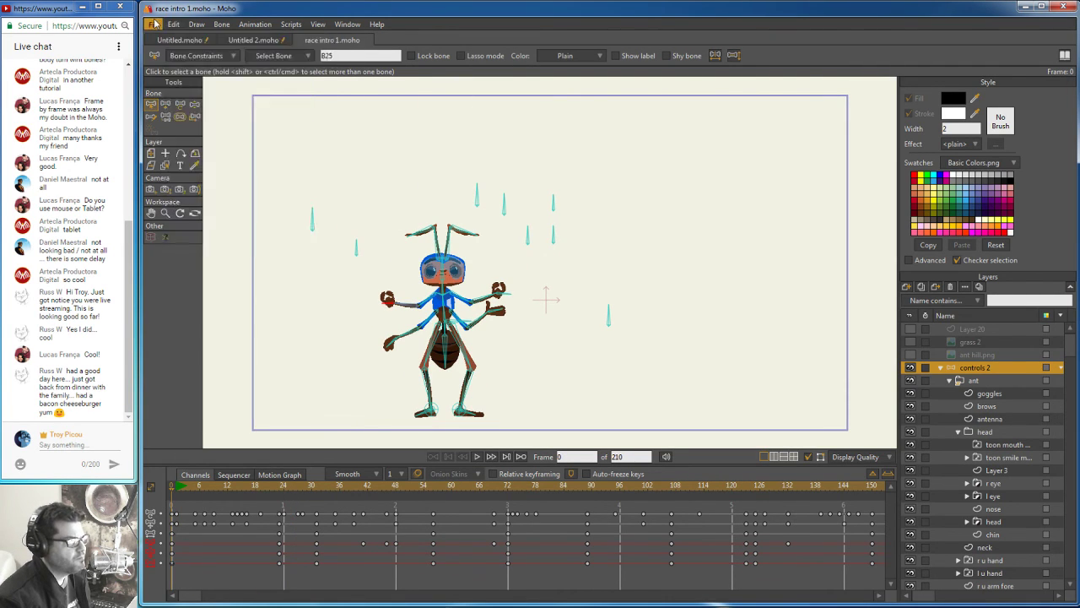
left_click(153, 24)
mouse_move(204, 270)
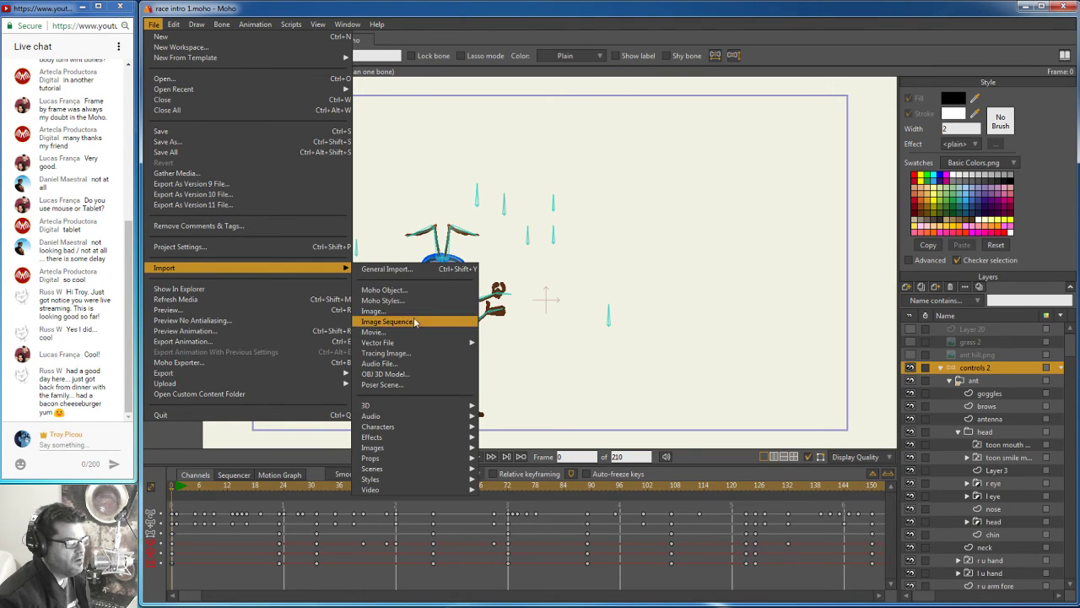
key("Escape")
key("Escape")
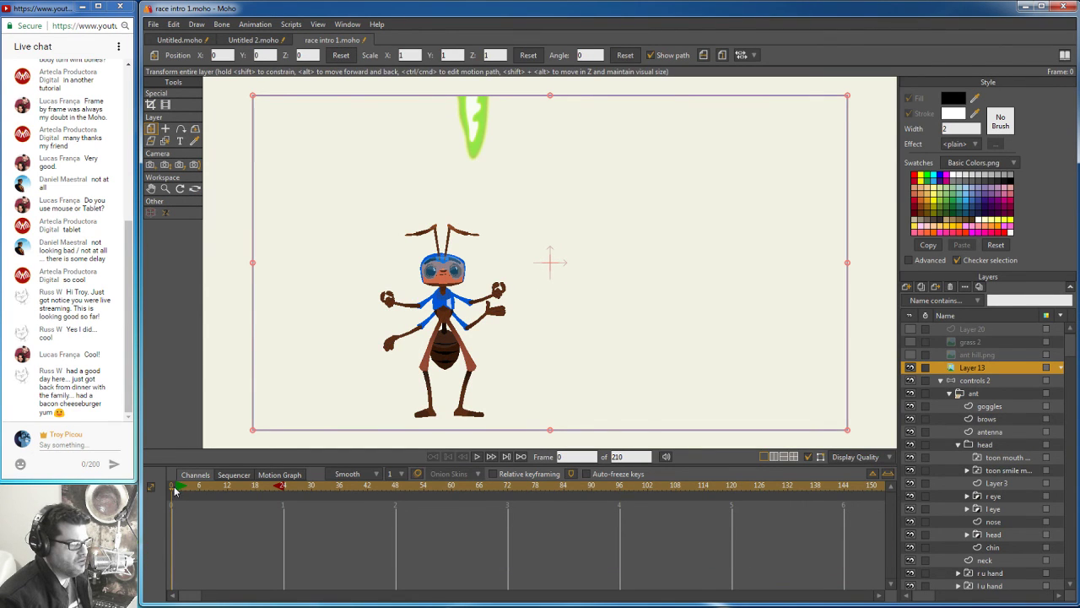
Step: Go to frame 6 and shift the Layer 13 clip in the Sequencer to start at about frame 3
left_click_drag(174, 492, 200, 494)
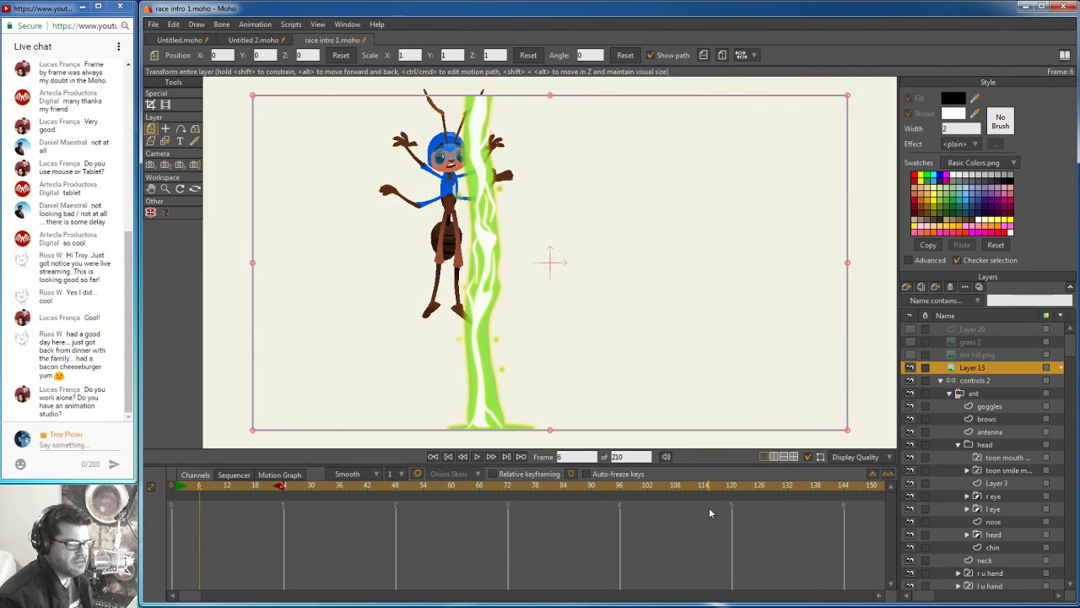
mouse_move(211, 491)
left_mouse_down()
mouse_move(224, 492)
mouse_move(182, 491)
mouse_move(223, 521)
mouse_move(200, 492)
left_mouse_up()
left_click(225, 474)
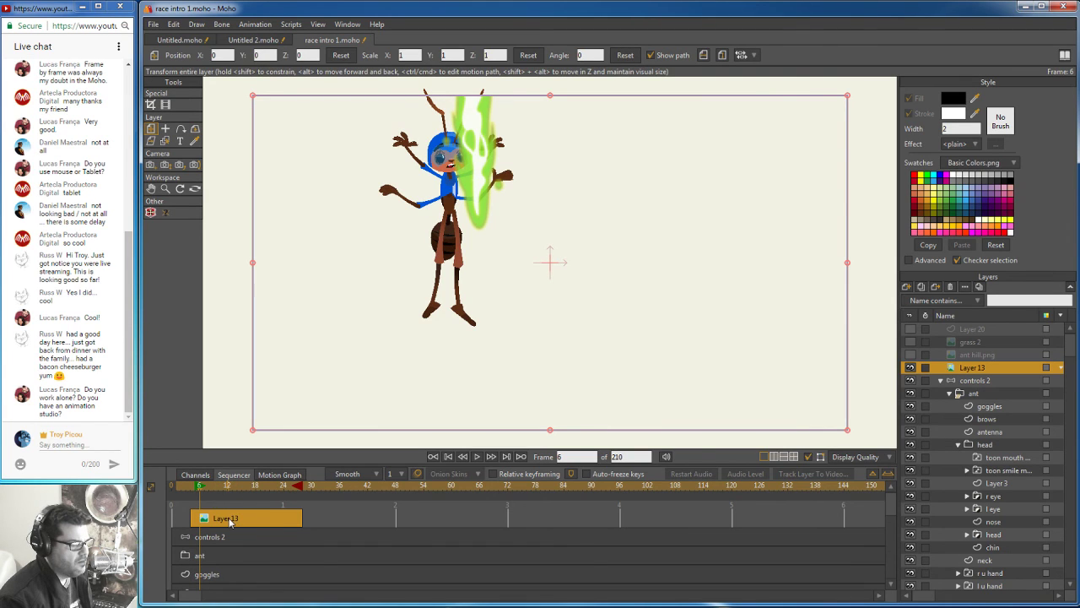
left_click_drag(228, 522, 225, 524)
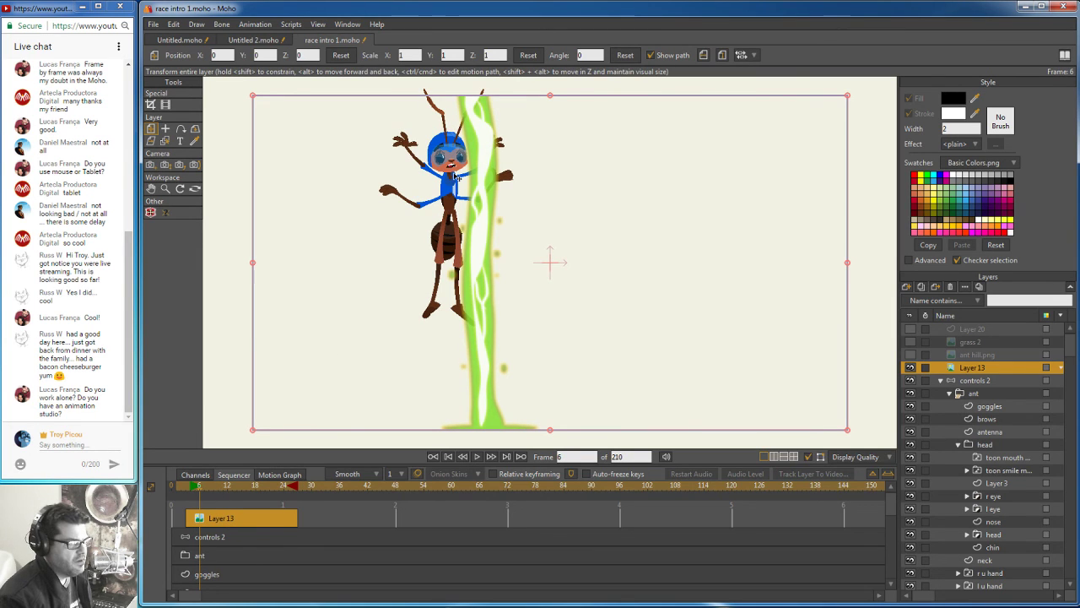
Step: Move Layer 13 over the ant at frame 6, to about X -0.1779, Y 0.0070, and render a preview of the frame
left_click_drag(485, 245, 455, 246)
mouse_move(198, 489)
left_mouse_down()
mouse_move(261, 487)
mouse_move(183, 491)
mouse_move(261, 491)
mouse_move(199, 488)
left_mouse_up()
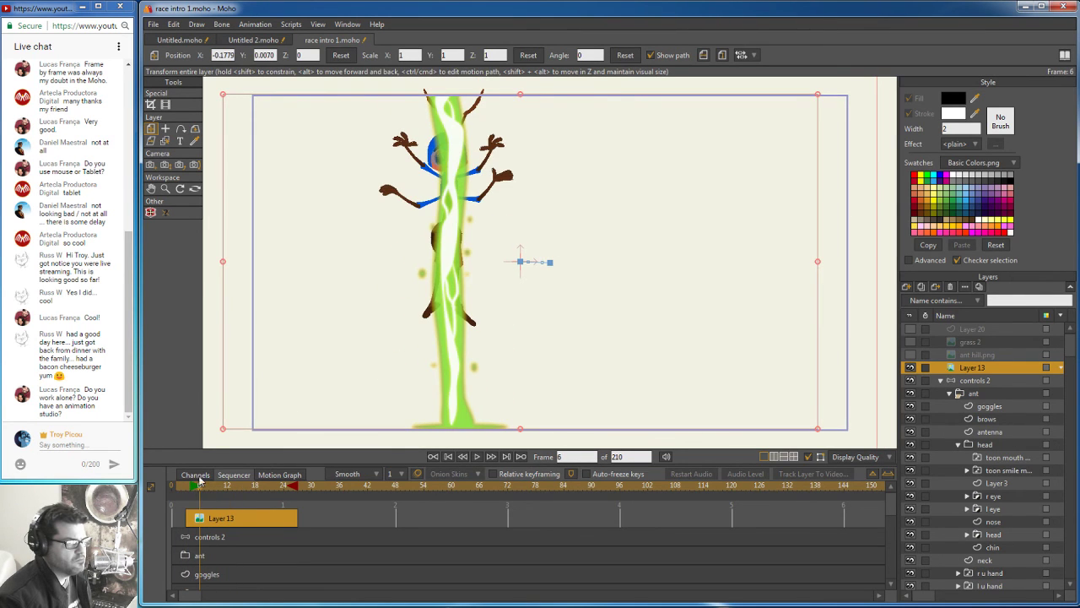
left_click(154, 23)
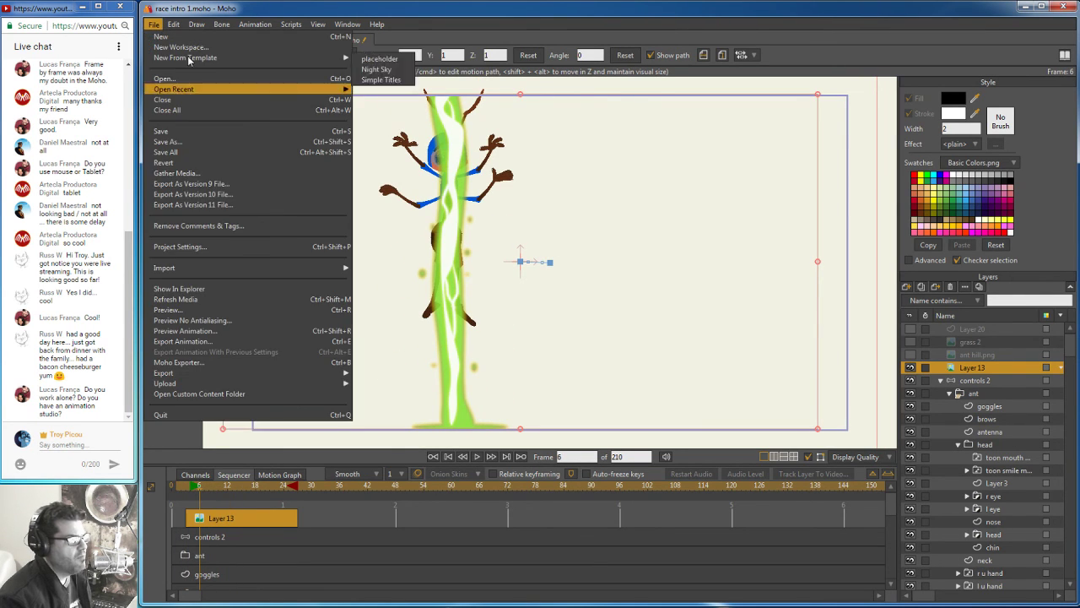
left_click(204, 296)
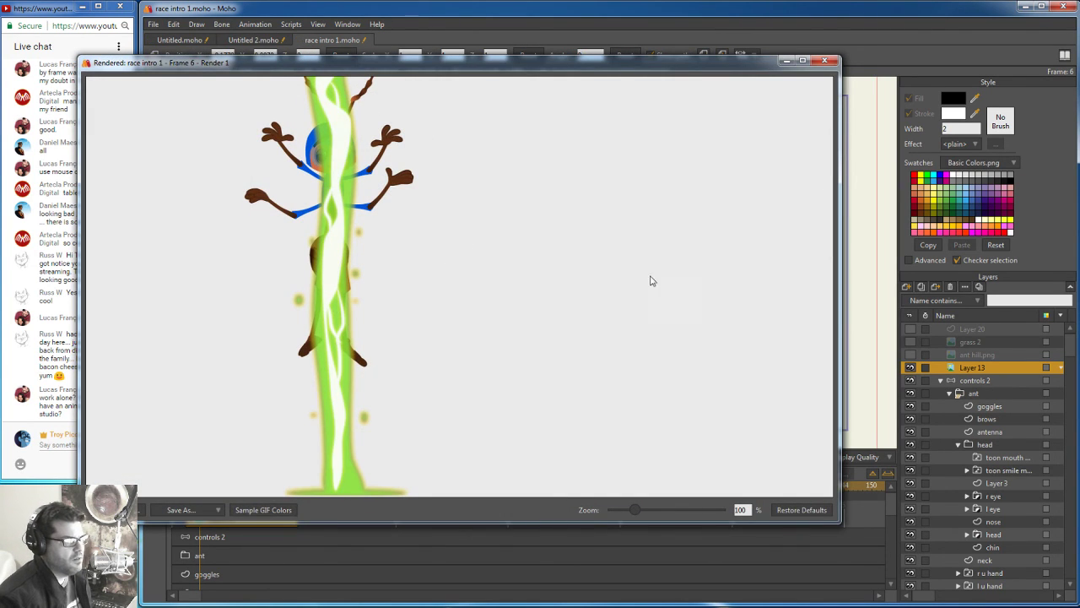
left_click(824, 61)
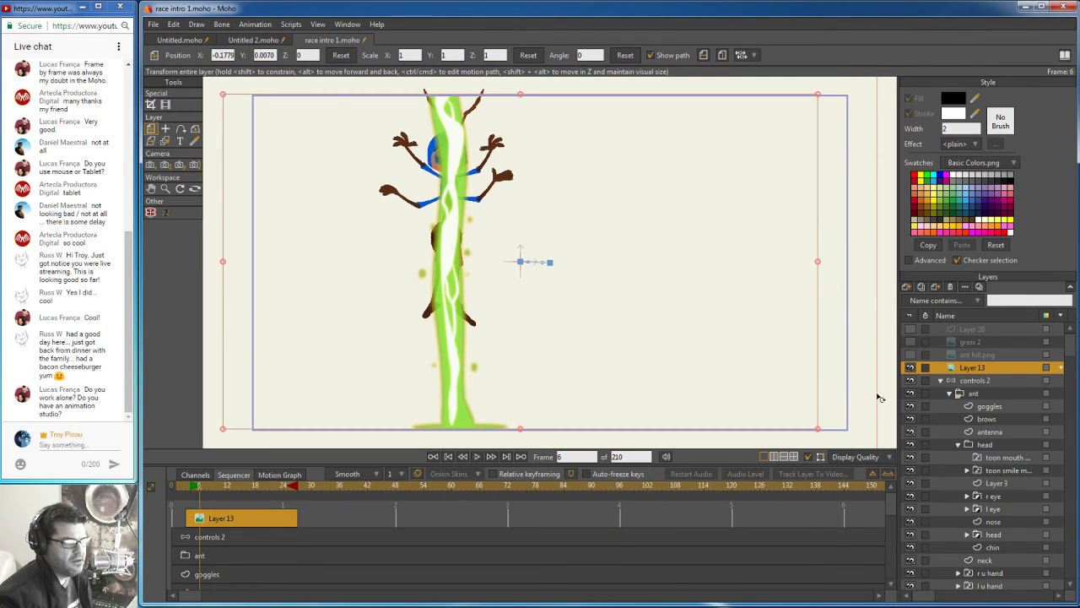
Step: Show the background layer, Layer 9, and render a preview of frame 6
left_click_drag(1075, 350, 1070, 585)
left_click(911, 578)
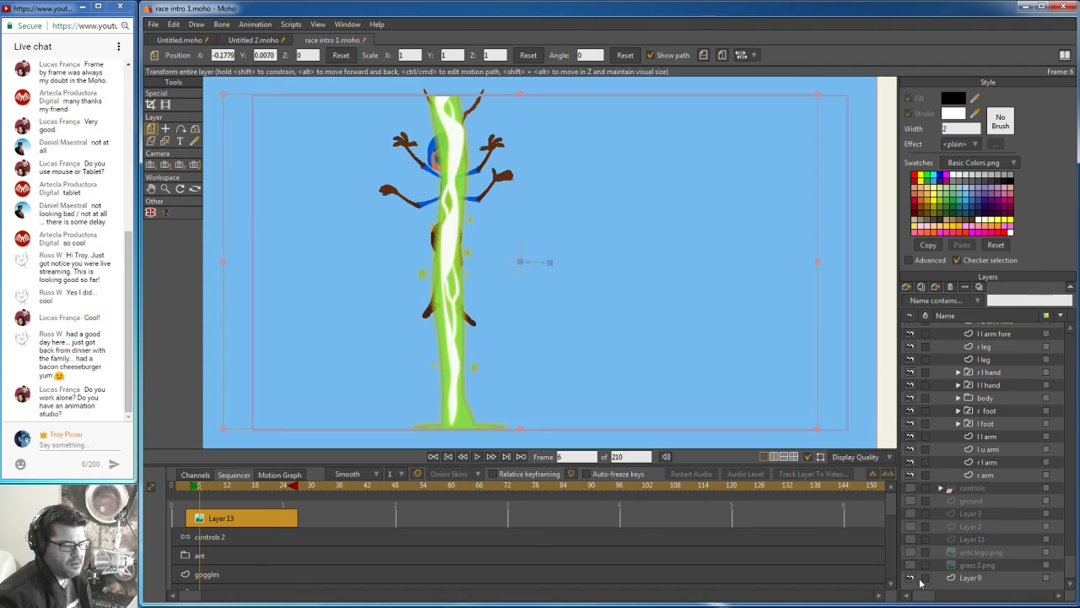
left_click(154, 25)
left_click(183, 310)
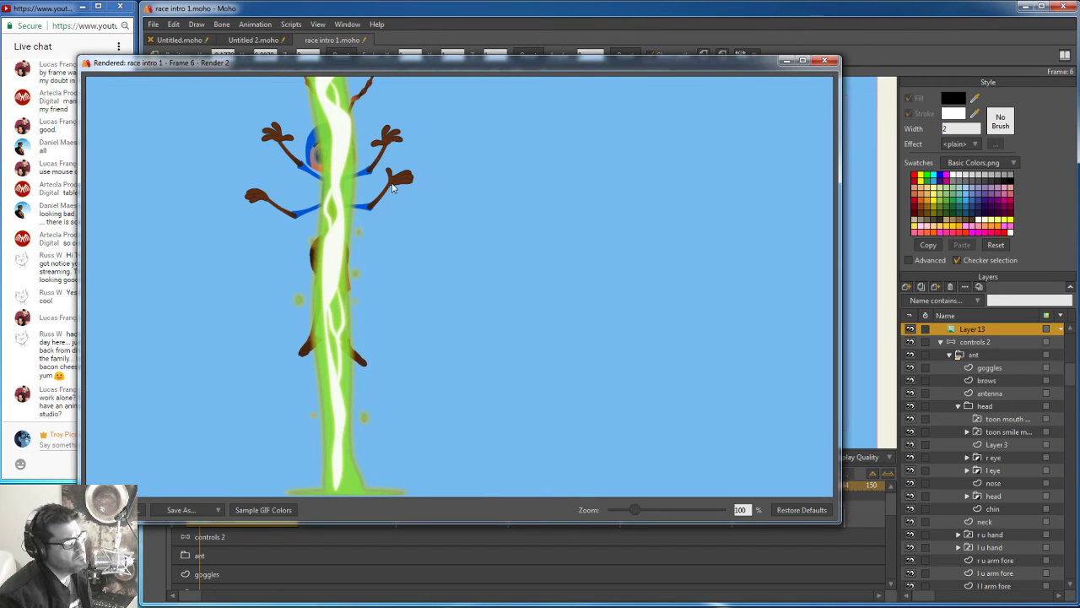
left_click(825, 61)
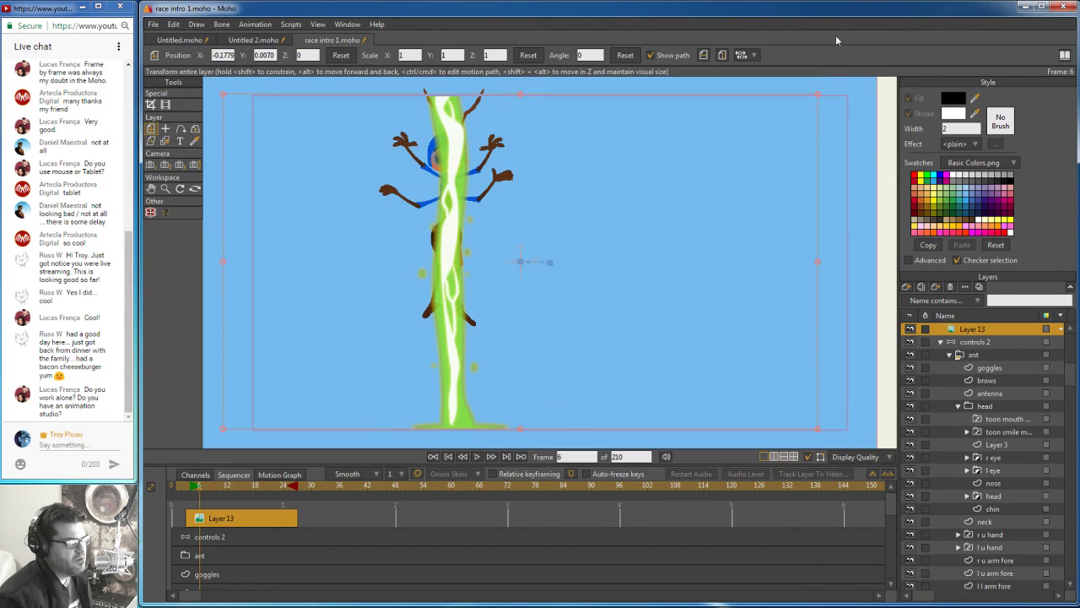
Step: Go to frame 5 and set Layer 13's opacity to 75%
left_click(1054, 508)
scroll(1056, 524, "down", 7)
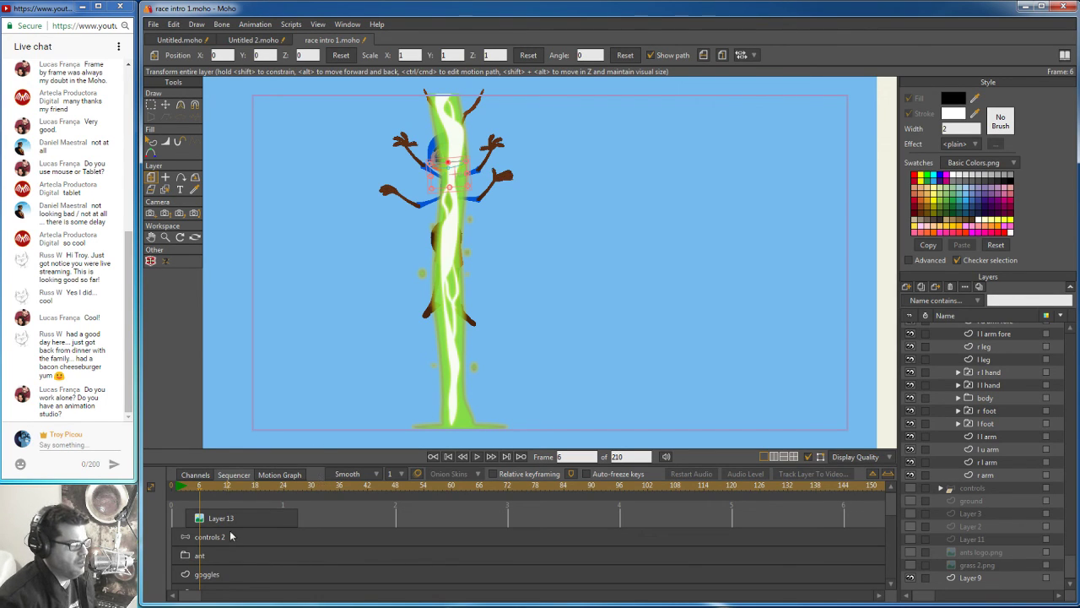
left_click(194, 490)
mouse_move(193, 492)
left_mouse_down()
mouse_move(181, 492)
mouse_move(232, 496)
mouse_move(199, 494)
left_mouse_up()
left_click(218, 517)
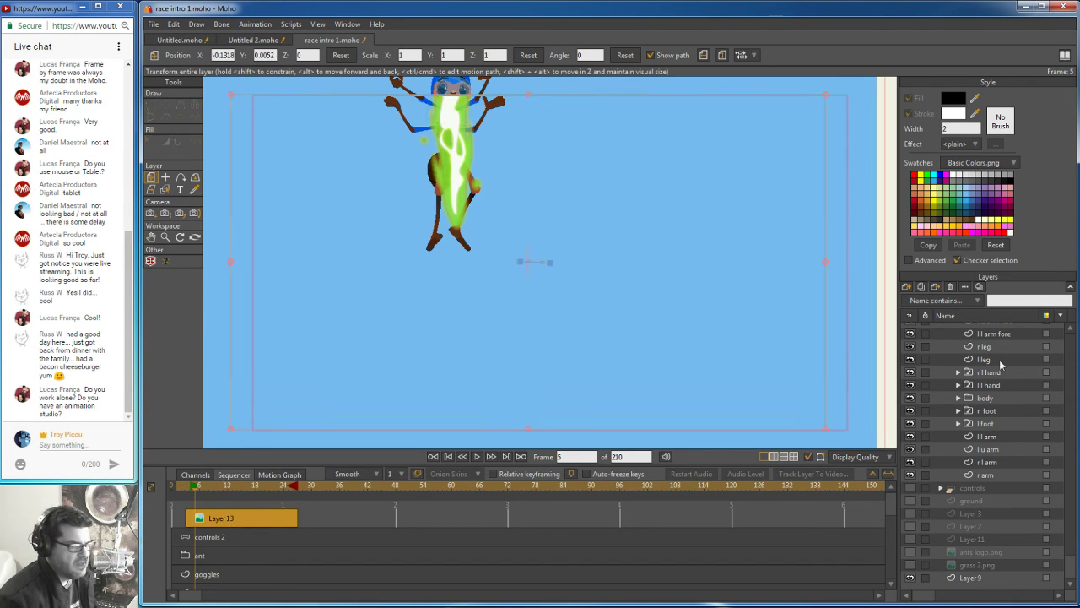
left_click_drag(1074, 571, 1075, 350)
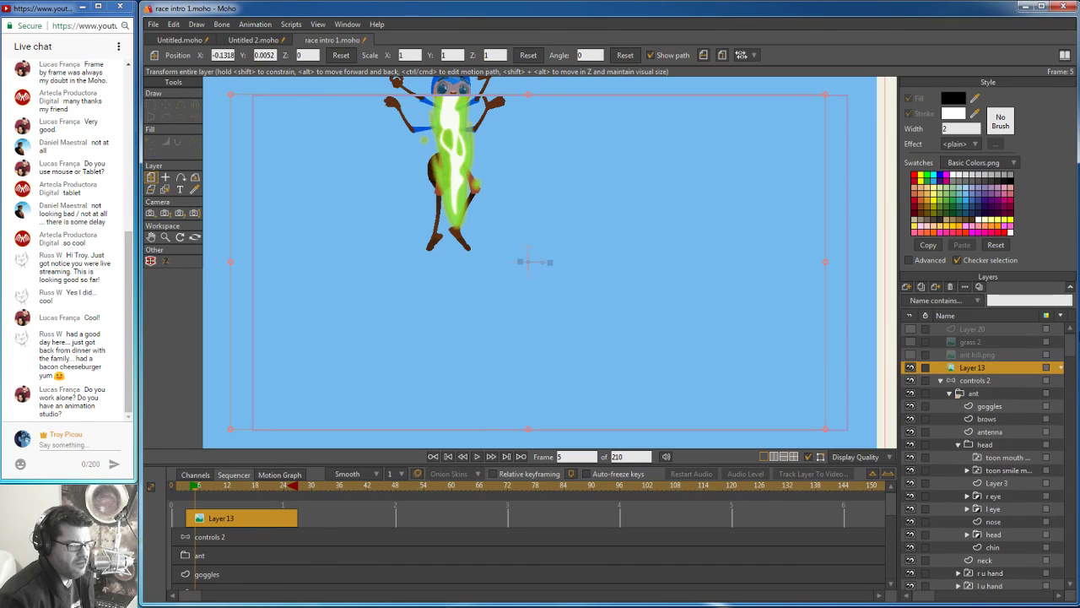
double_click(951, 369)
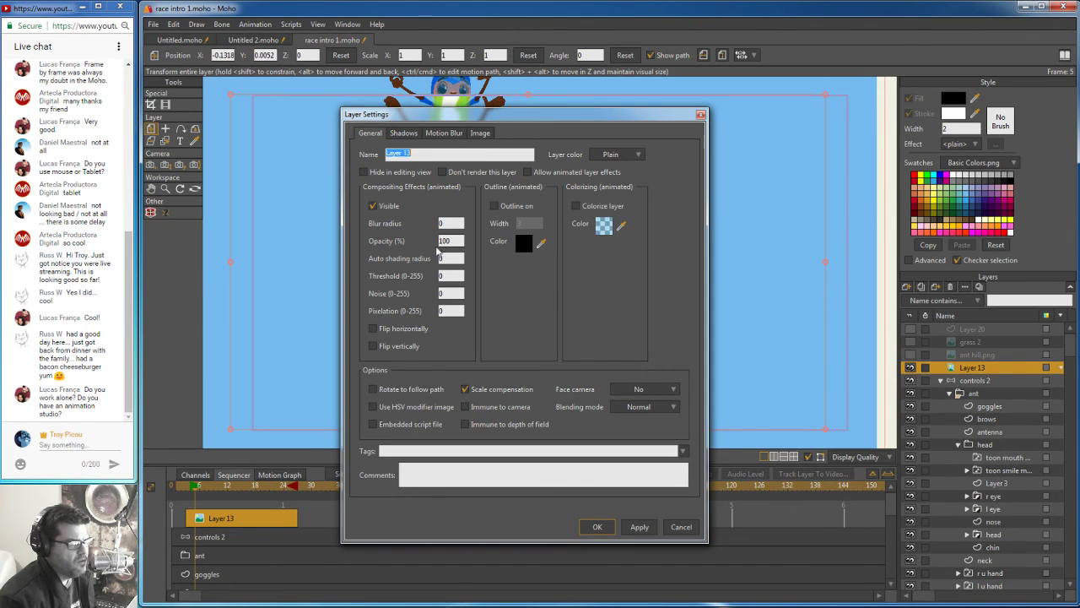
left_click(452, 241)
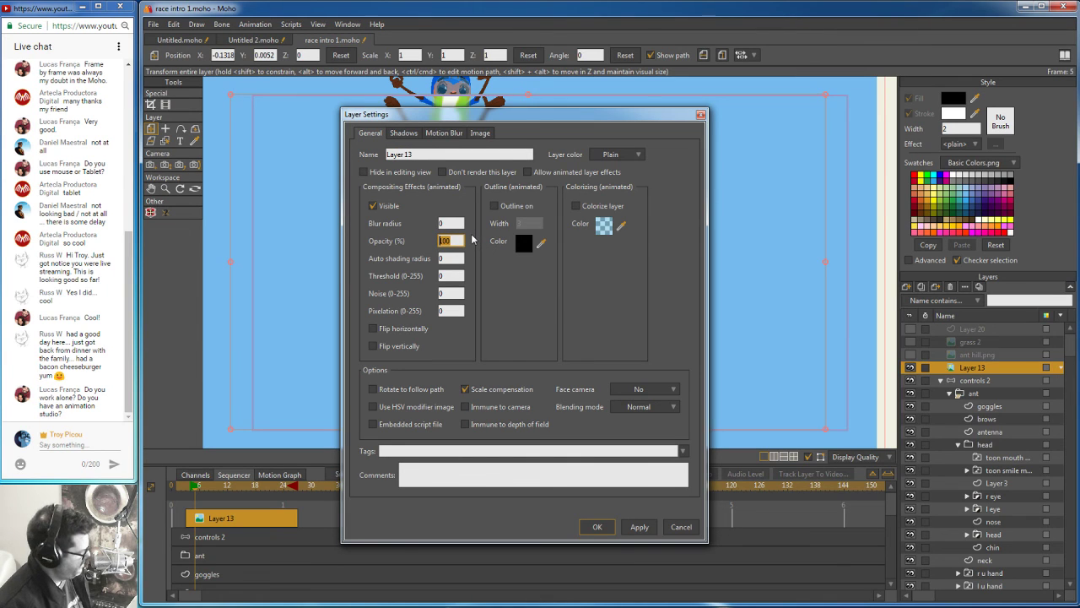
type("75")
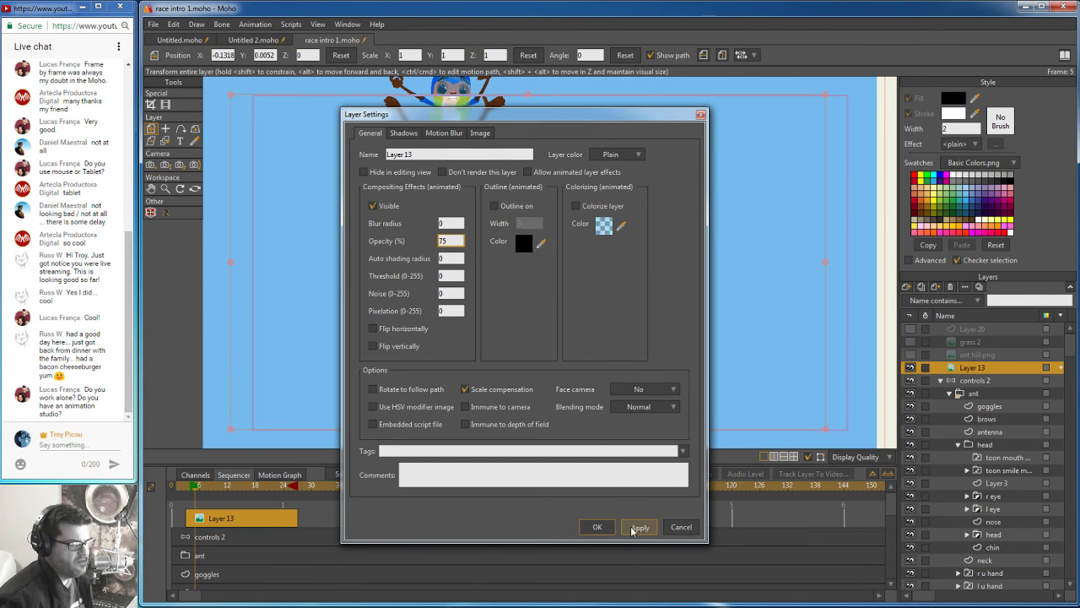
left_click(597, 526)
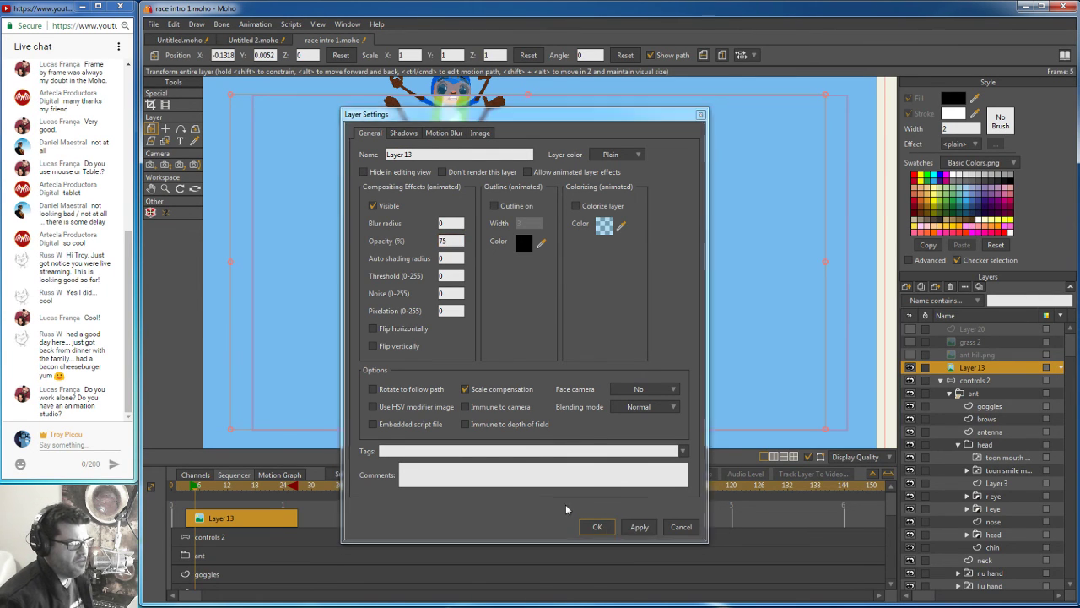
Step: Render a preview of the semi-transparent stream at frame 6 and scrub the animation to frame 8
left_click(199, 489)
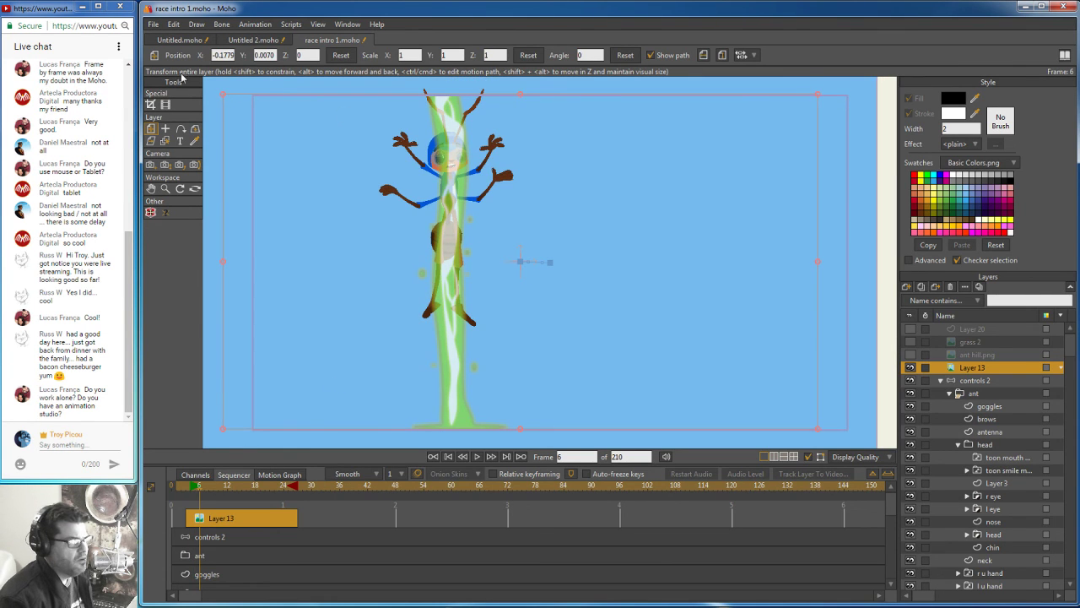
left_click(155, 24)
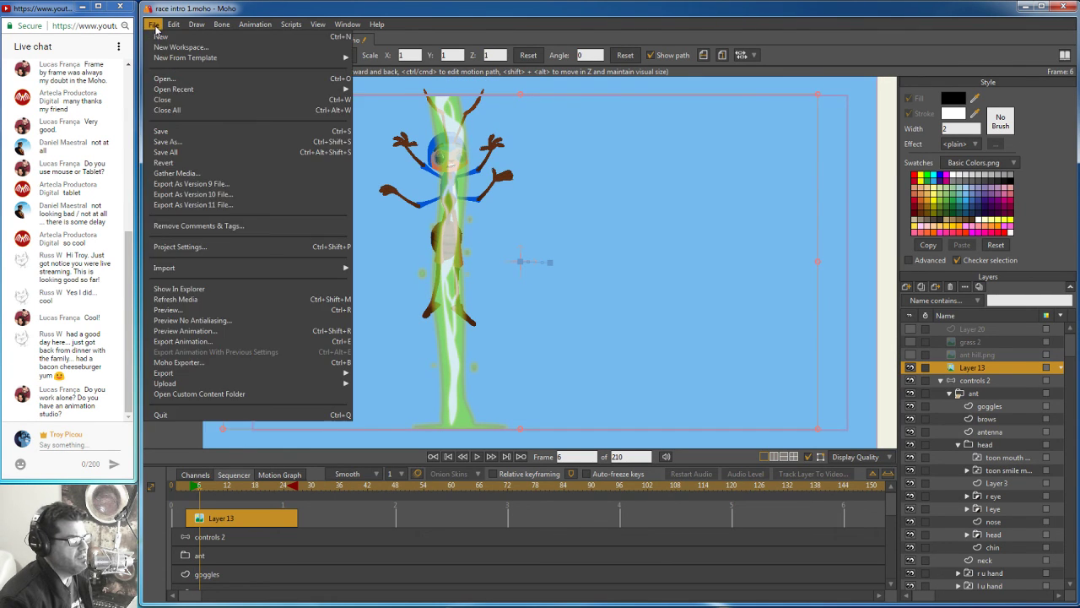
left_click(227, 310)
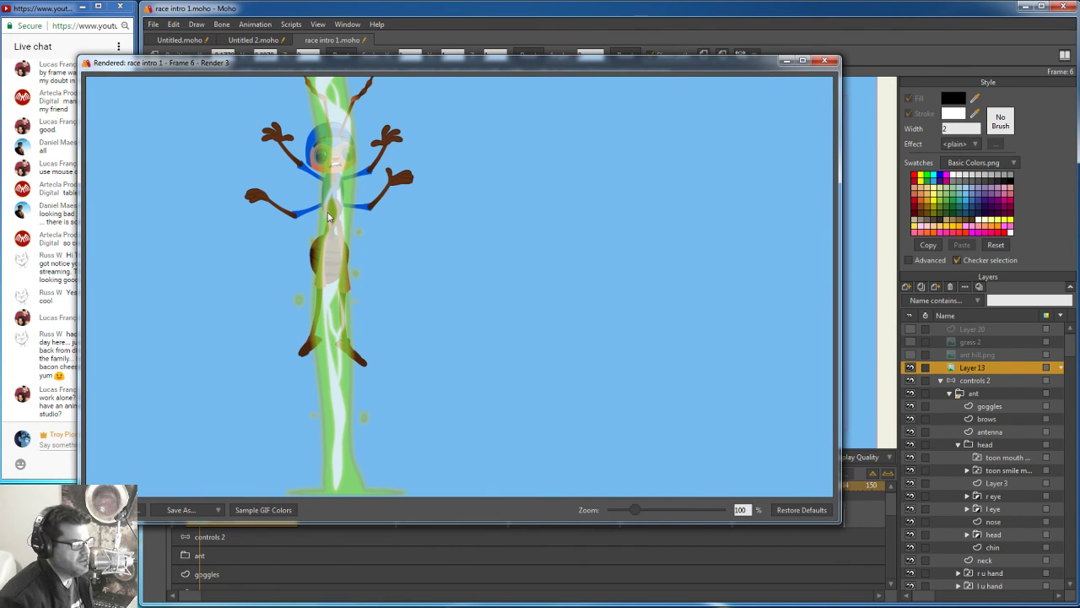
left_click(824, 61)
mouse_move(203, 489)
left_mouse_down()
mouse_move(250, 493)
mouse_move(189, 485)
mouse_move(243, 493)
mouse_move(174, 493)
mouse_move(235, 499)
mouse_move(203, 492)
left_mouse_up()
mouse_move(199, 490)
left_mouse_down()
mouse_move(186, 490)
mouse_move(251, 491)
mouse_move(198, 491)
mouse_move(247, 488)
mouse_move(208, 479)
mouse_move(184, 487)
mouse_move(227, 487)
mouse_move(195, 487)
mouse_move(226, 487)
mouse_move(211, 488)
left_mouse_up()
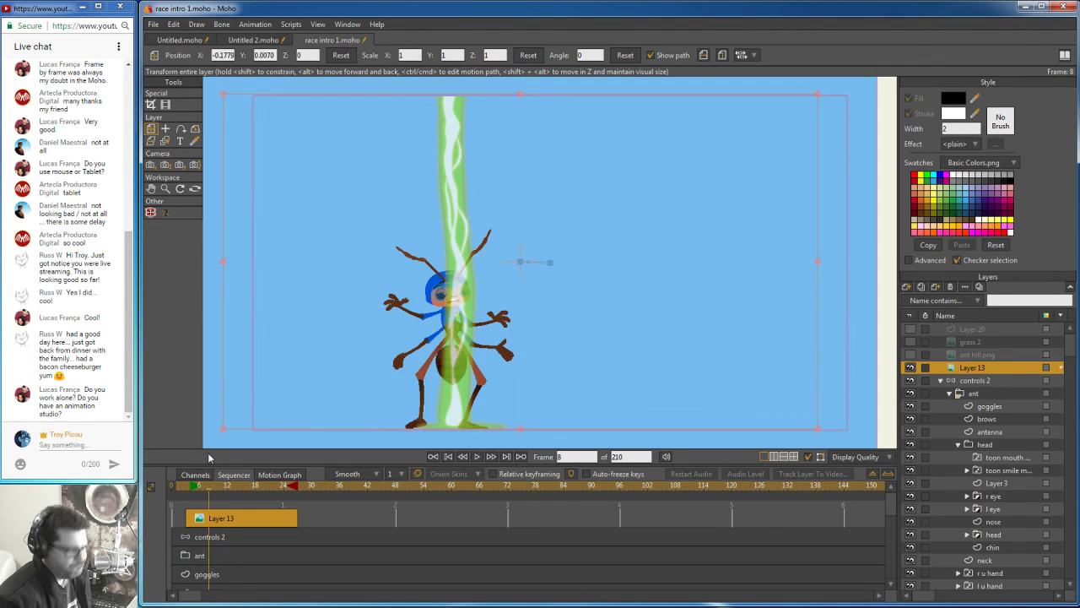